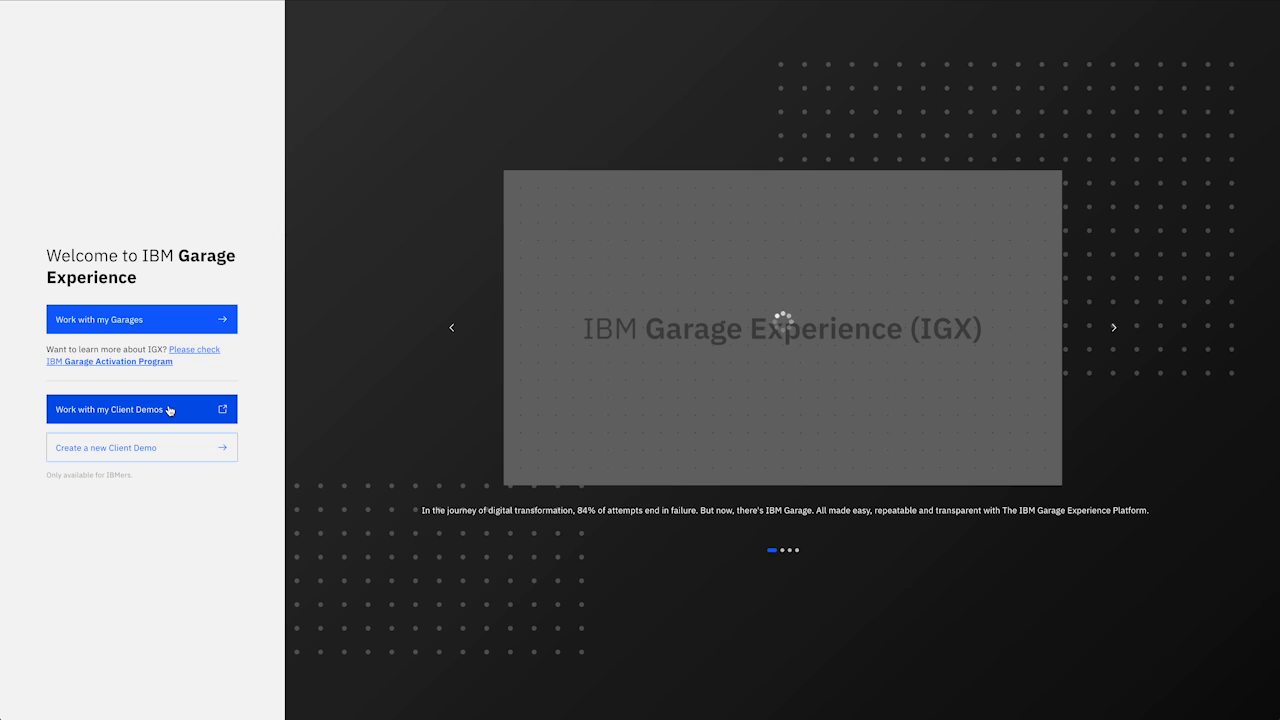
Step: Choose Work with my Client Demos and sign in with the saved IBMid account
click(157, 458)
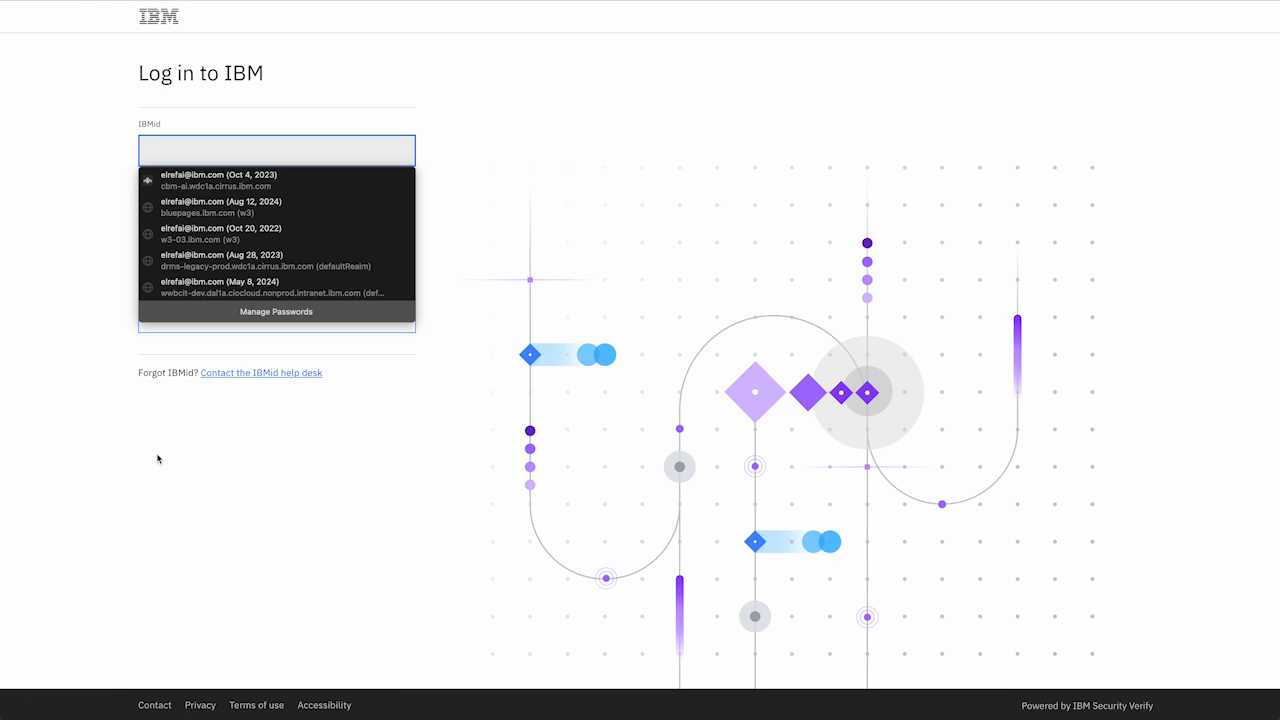
click(225, 186)
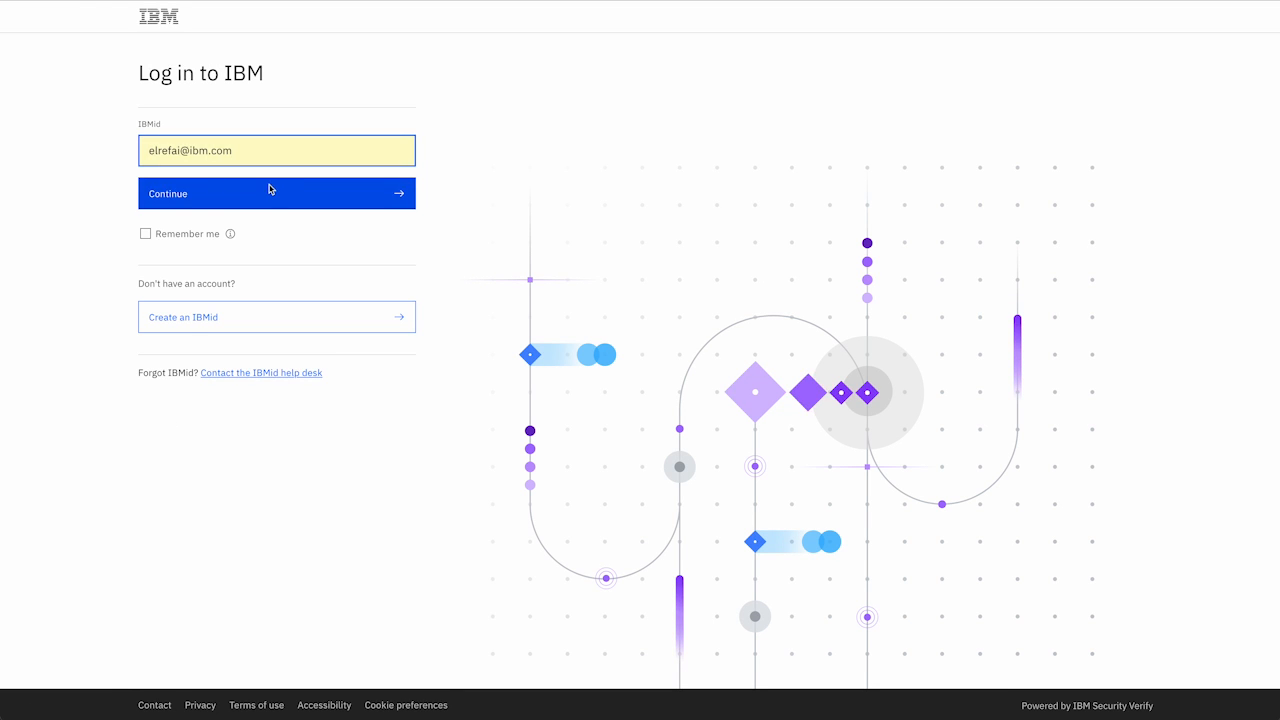
click(270, 189)
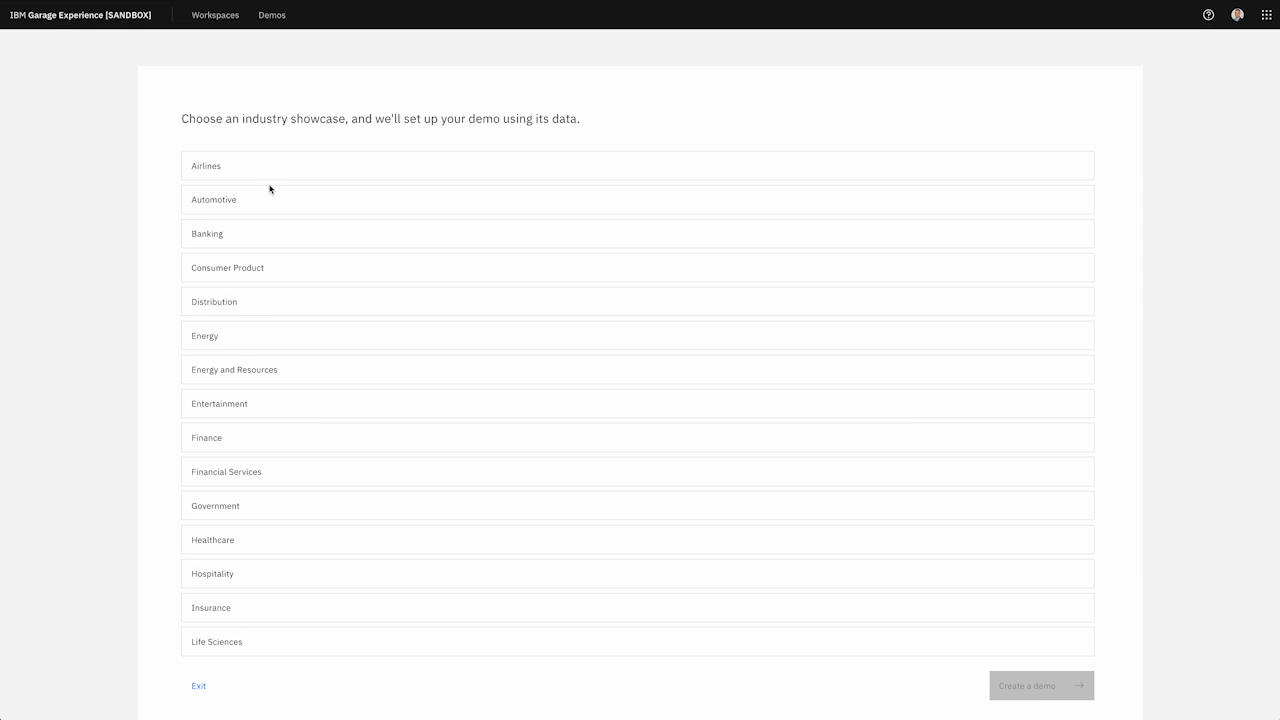
Step: Select the Banking industry showcase and create a demo environment from it
scroll(343, 182, down, 3)
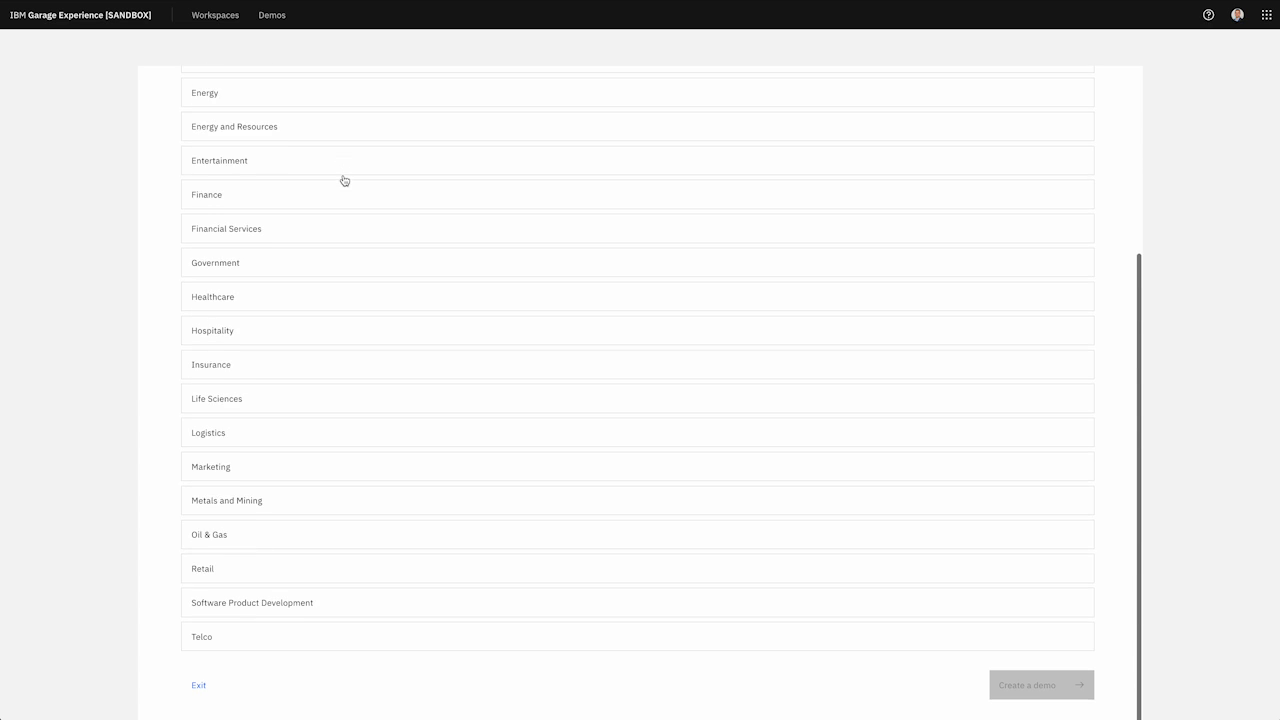
scroll(343, 186, up, 3)
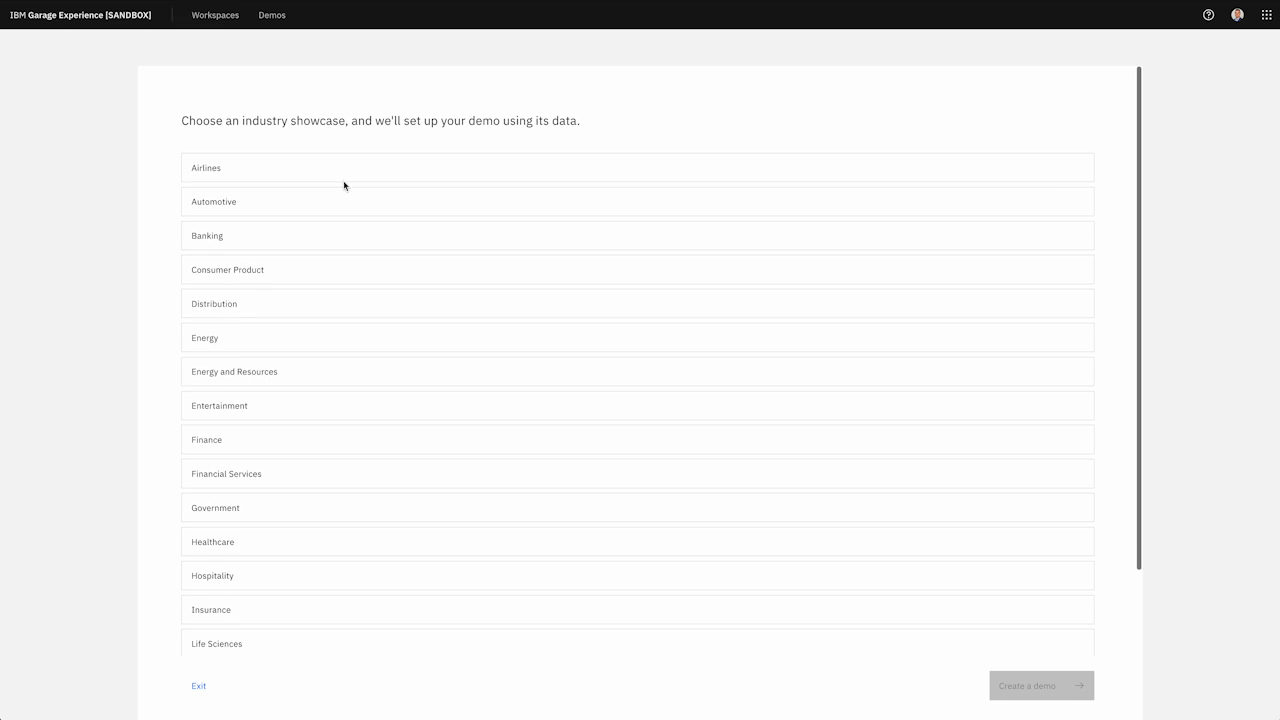
click(289, 236)
click(1050, 686)
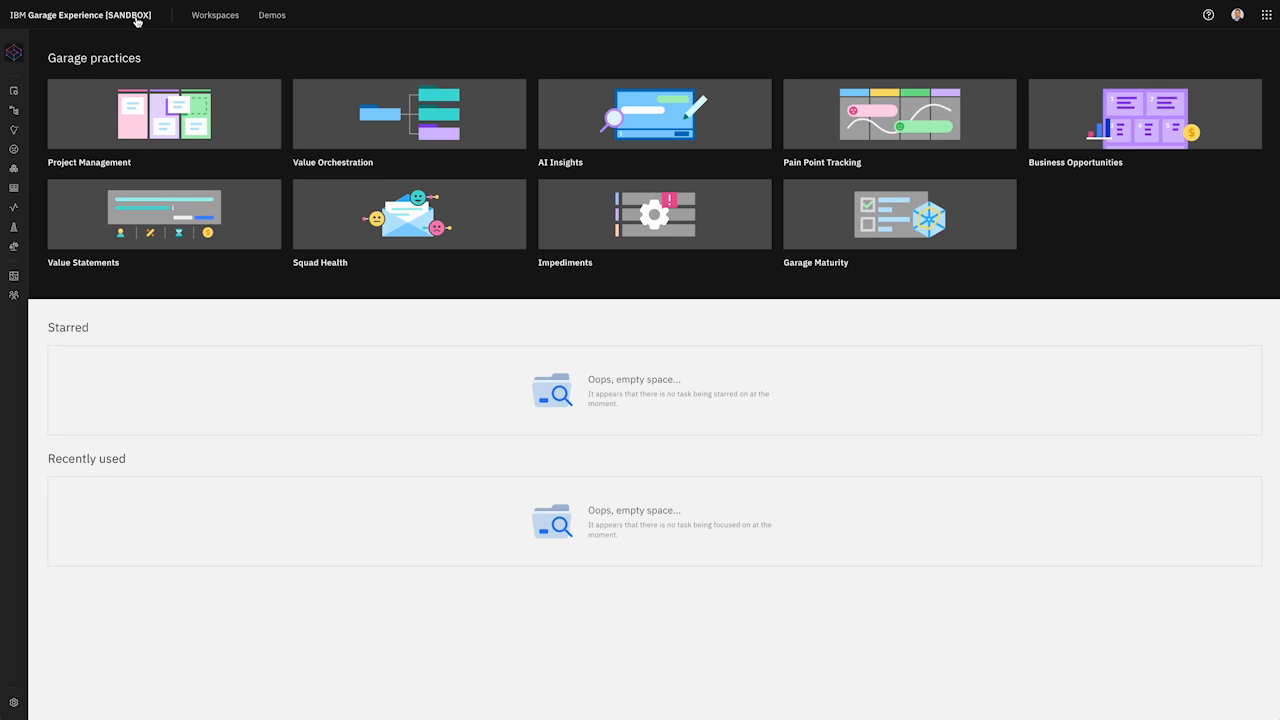
Step: Visit Project Management, Value Orchestration and Business Opportunities, ending on the Performance dashboard
mouse_move(14, 54)
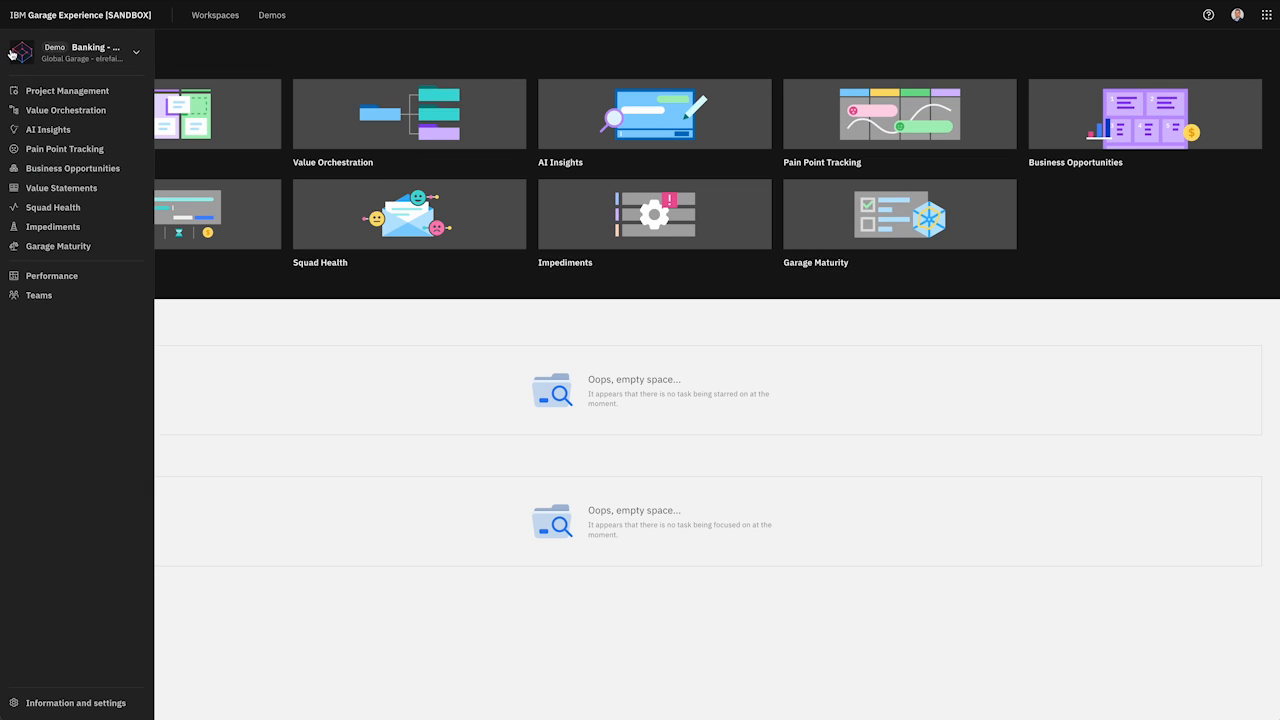
click(72, 97)
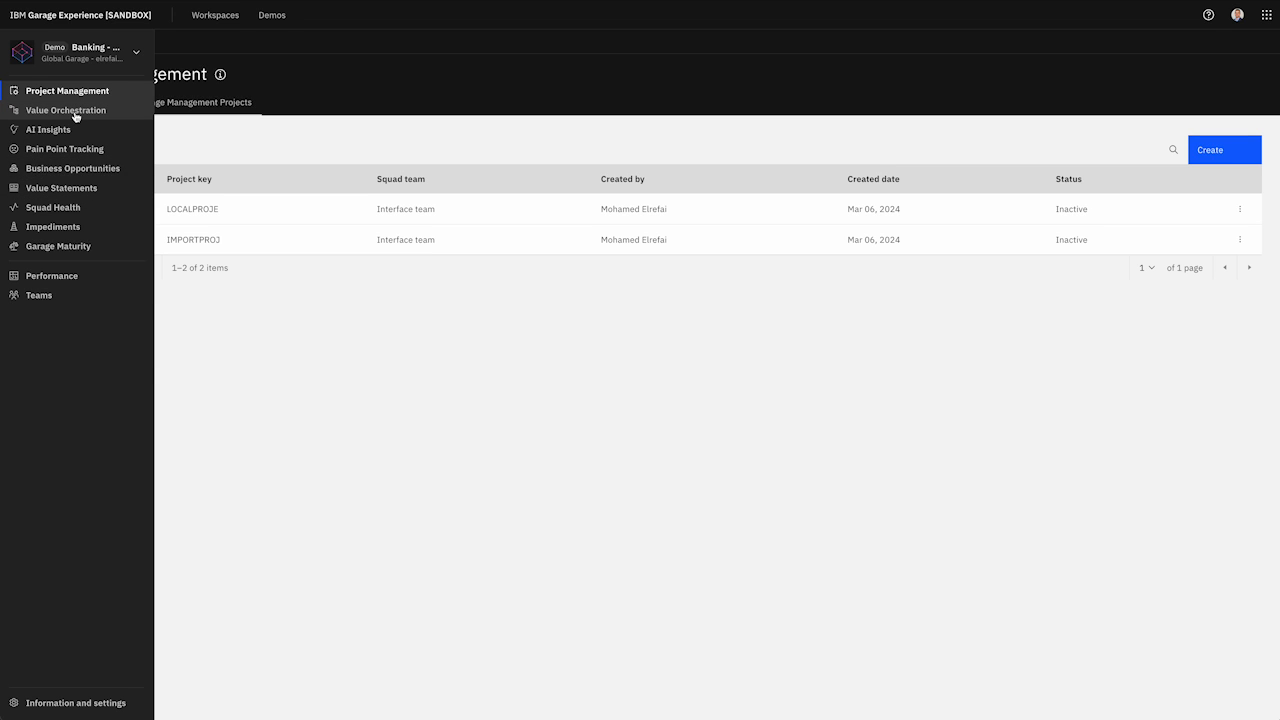
click(76, 112)
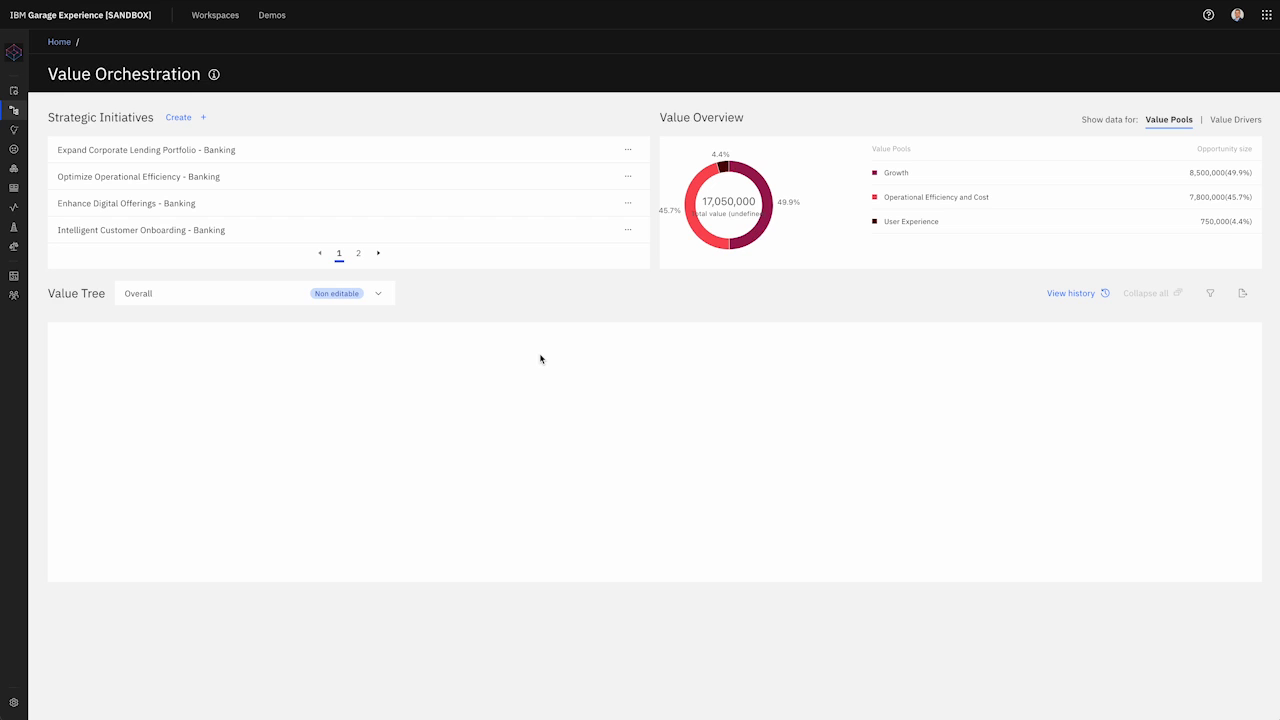
mouse_move(26, 158)
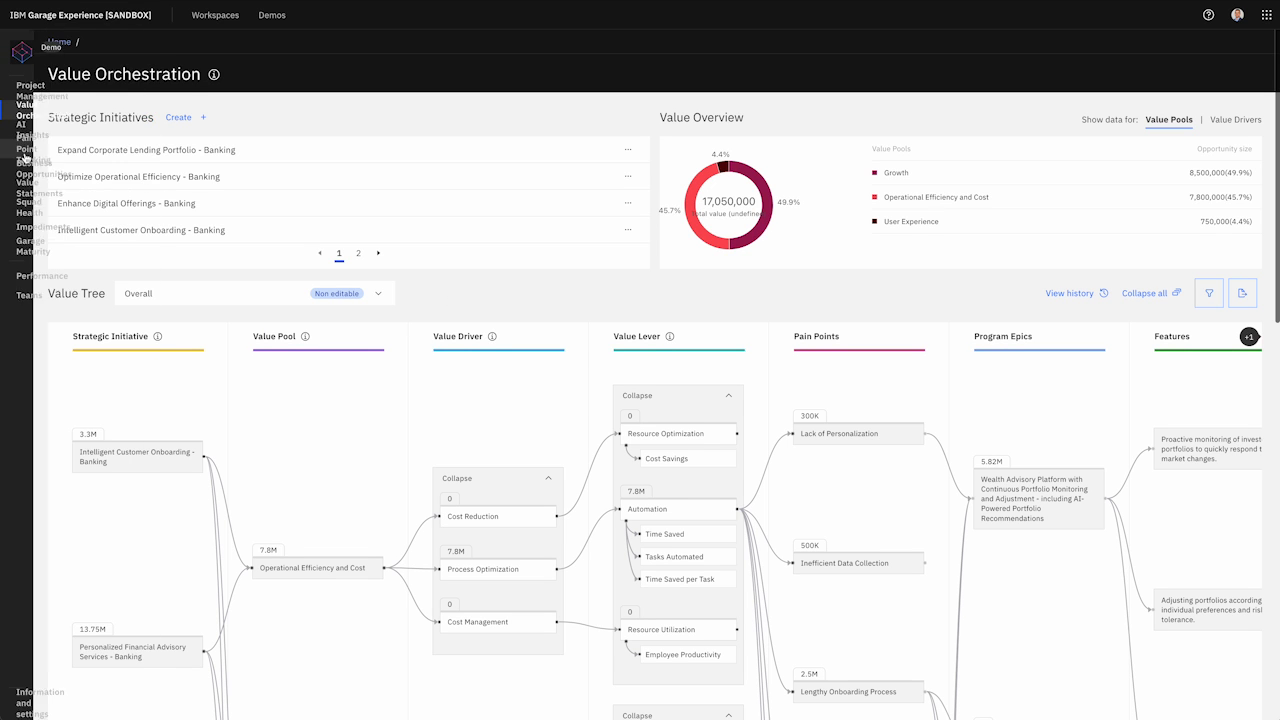
click(82, 170)
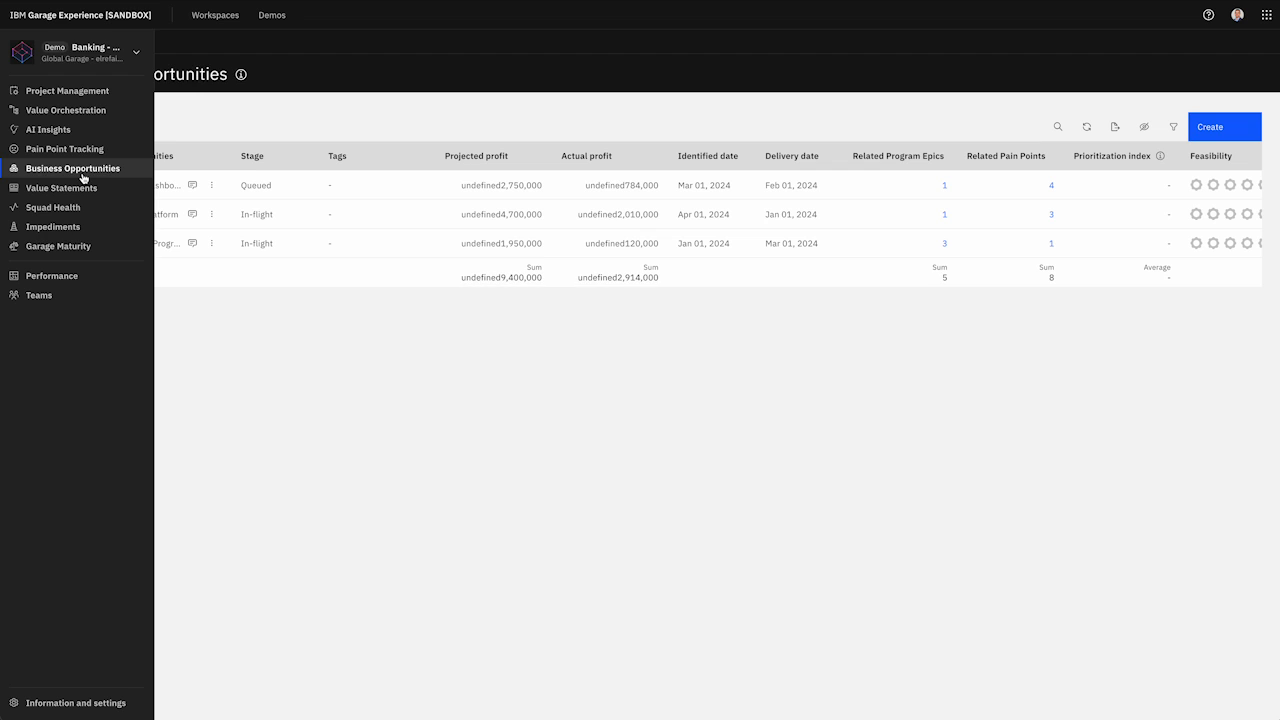
mouse_move(15, 171)
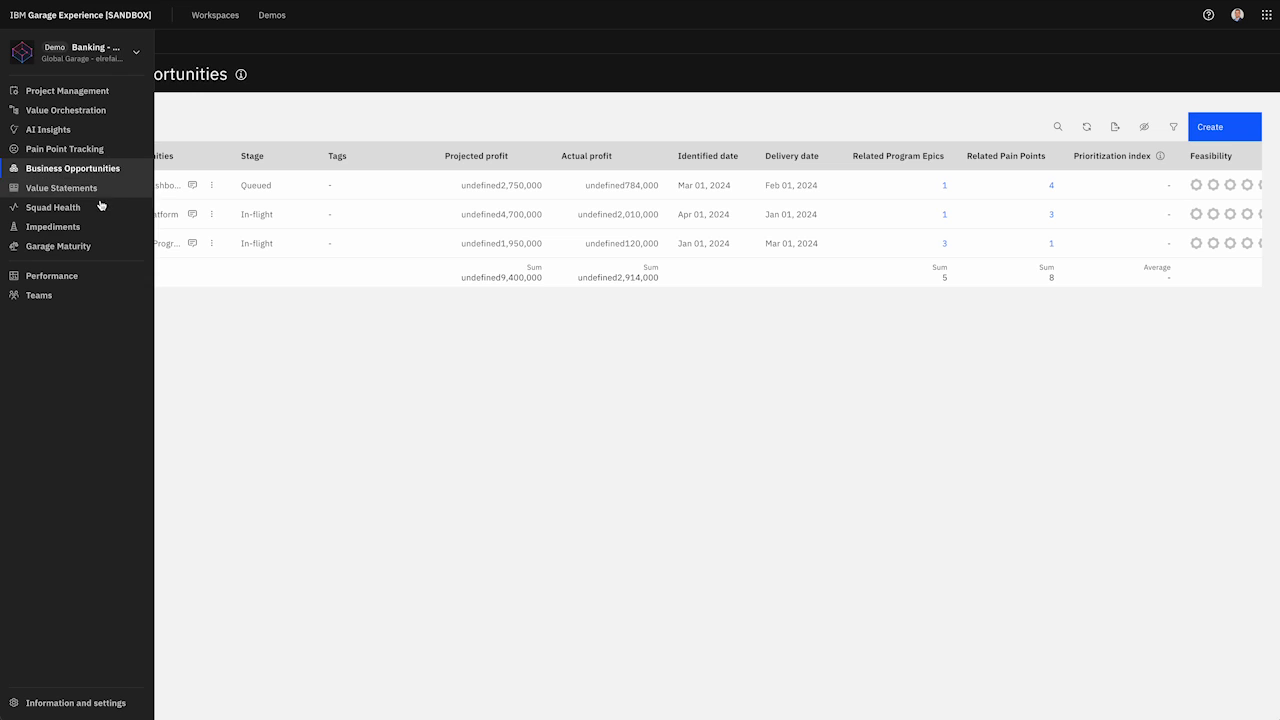
click(100, 276)
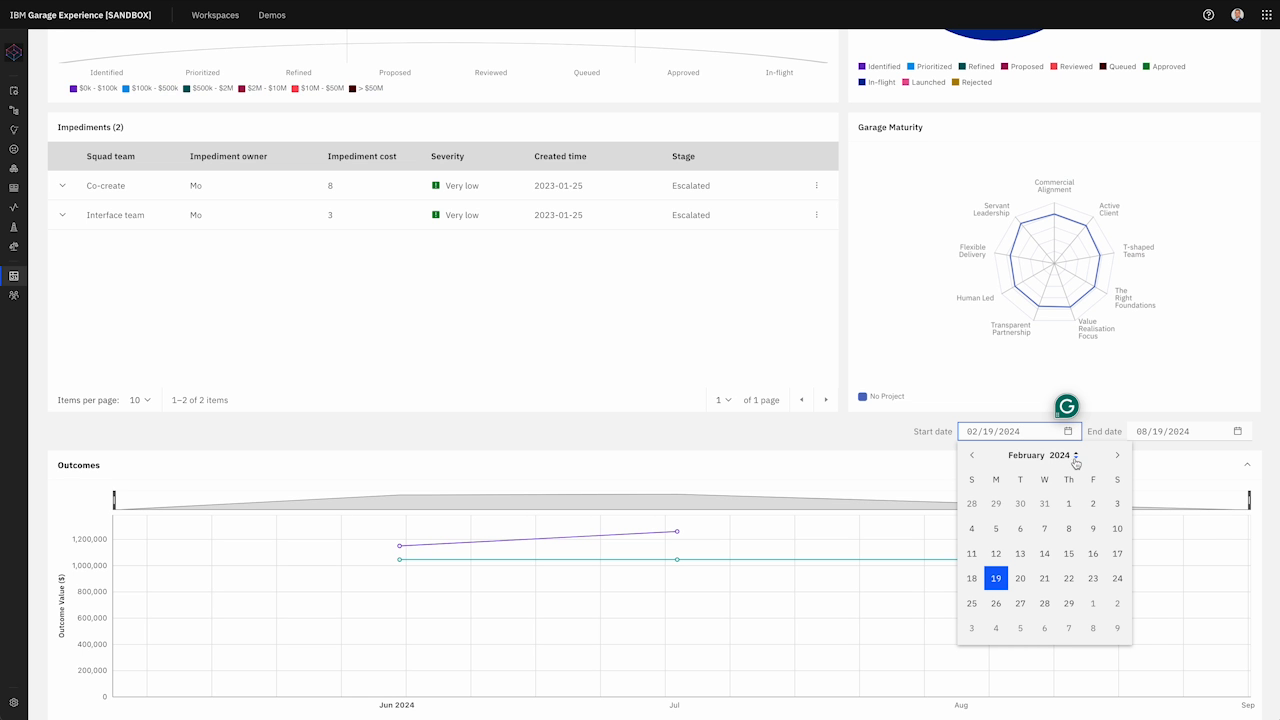
Step: Move the Performance report start date back to 02/02/2022
click(1075, 460)
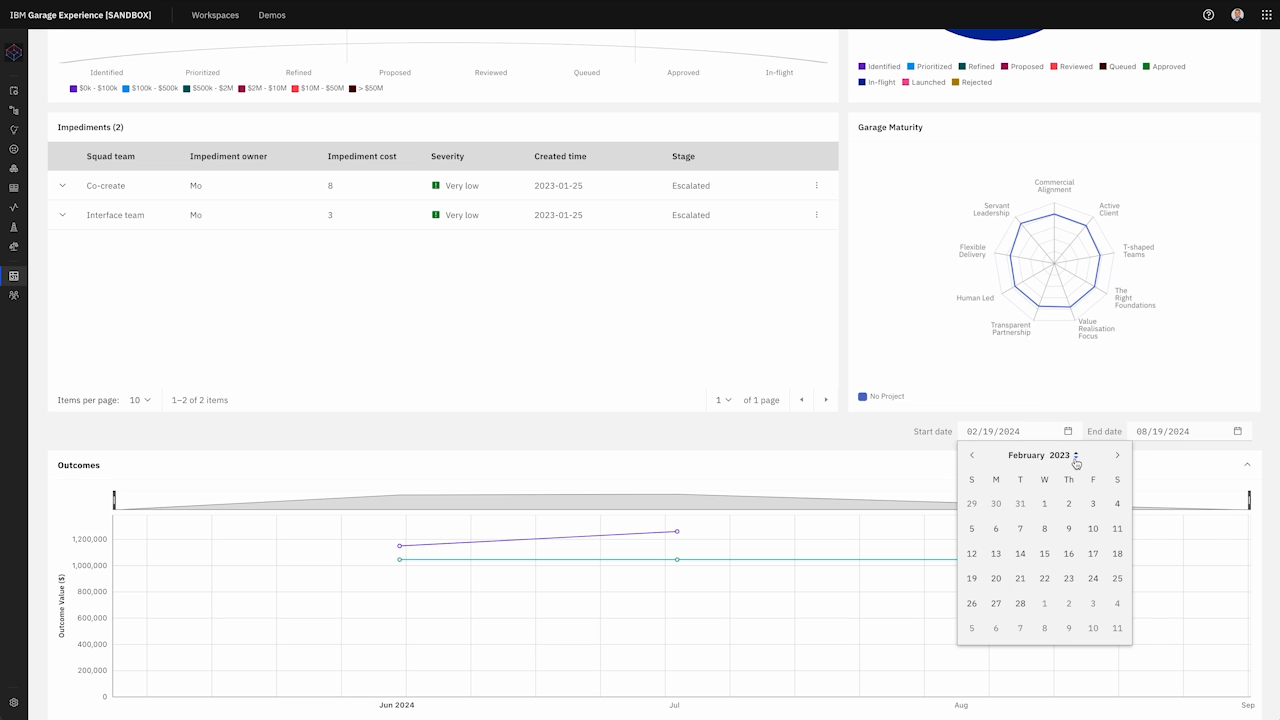
click(1076, 461)
click(1033, 508)
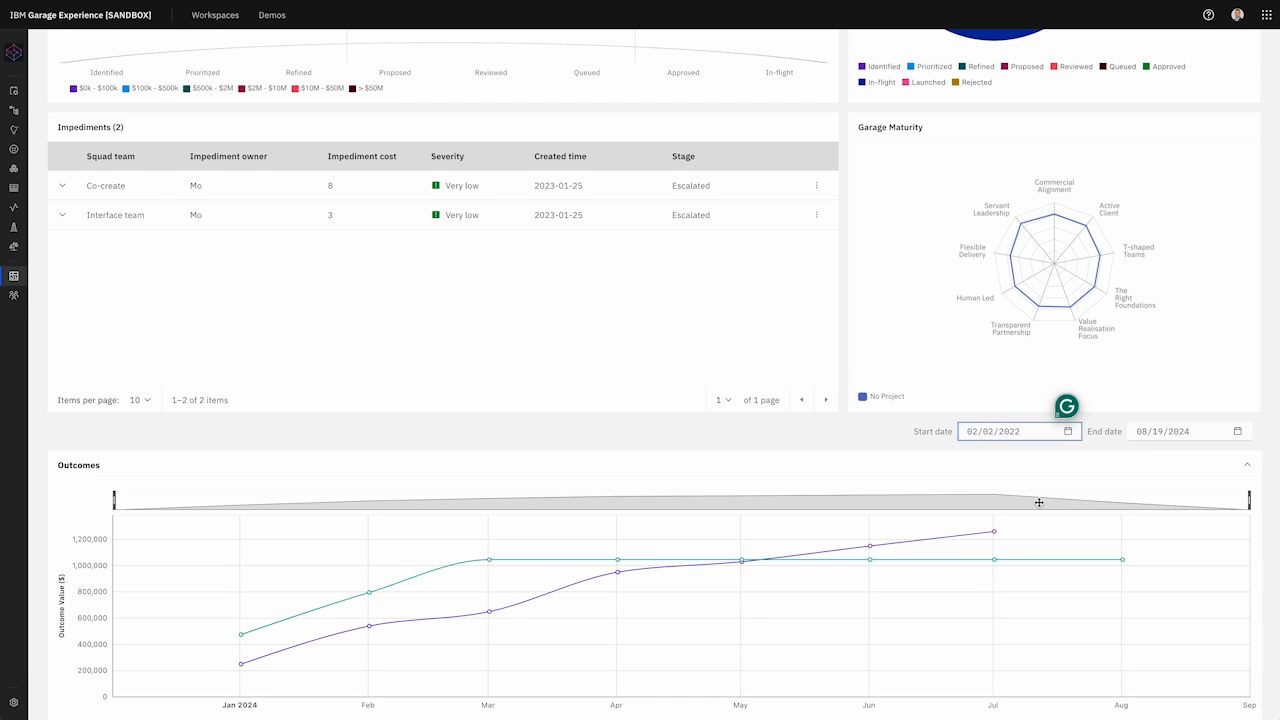
Step: Scroll through the Performance charts, then return to the Banking demo home page
scroll(1040, 505, down, 1)
scroll(1039, 502, down, 7)
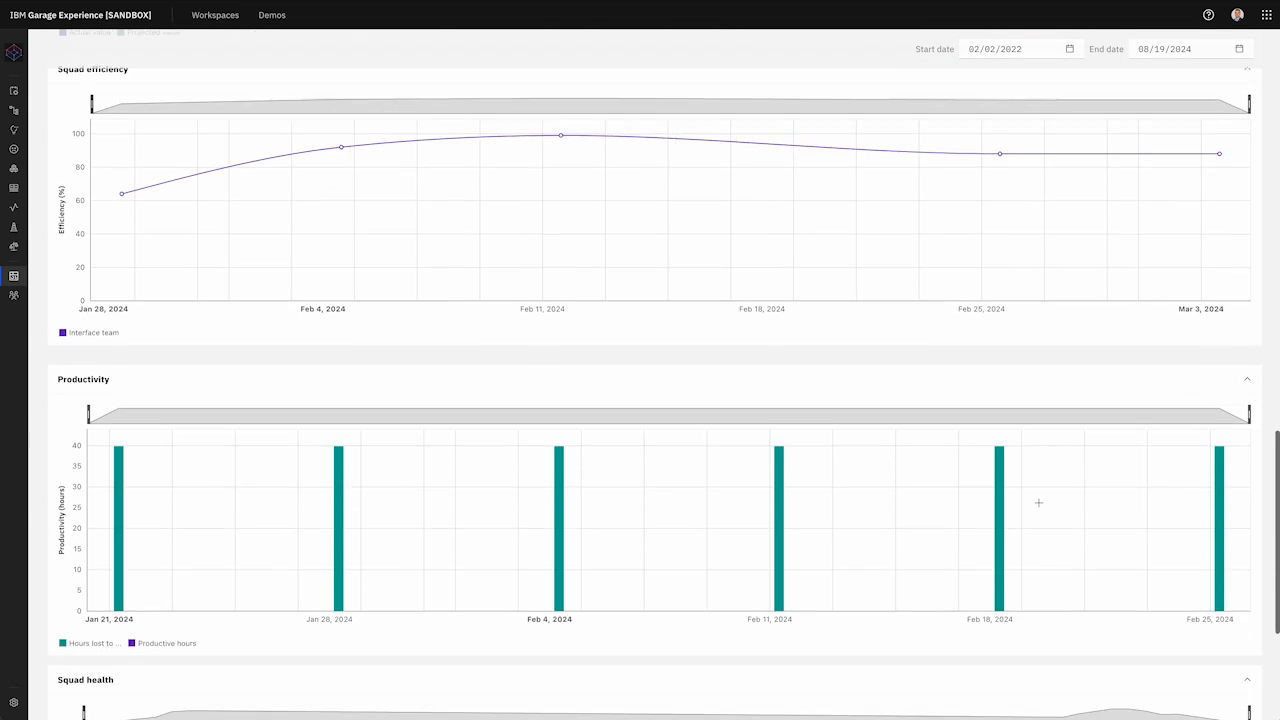
scroll(1038, 503, down, 1)
scroll(1035, 501, up, 9)
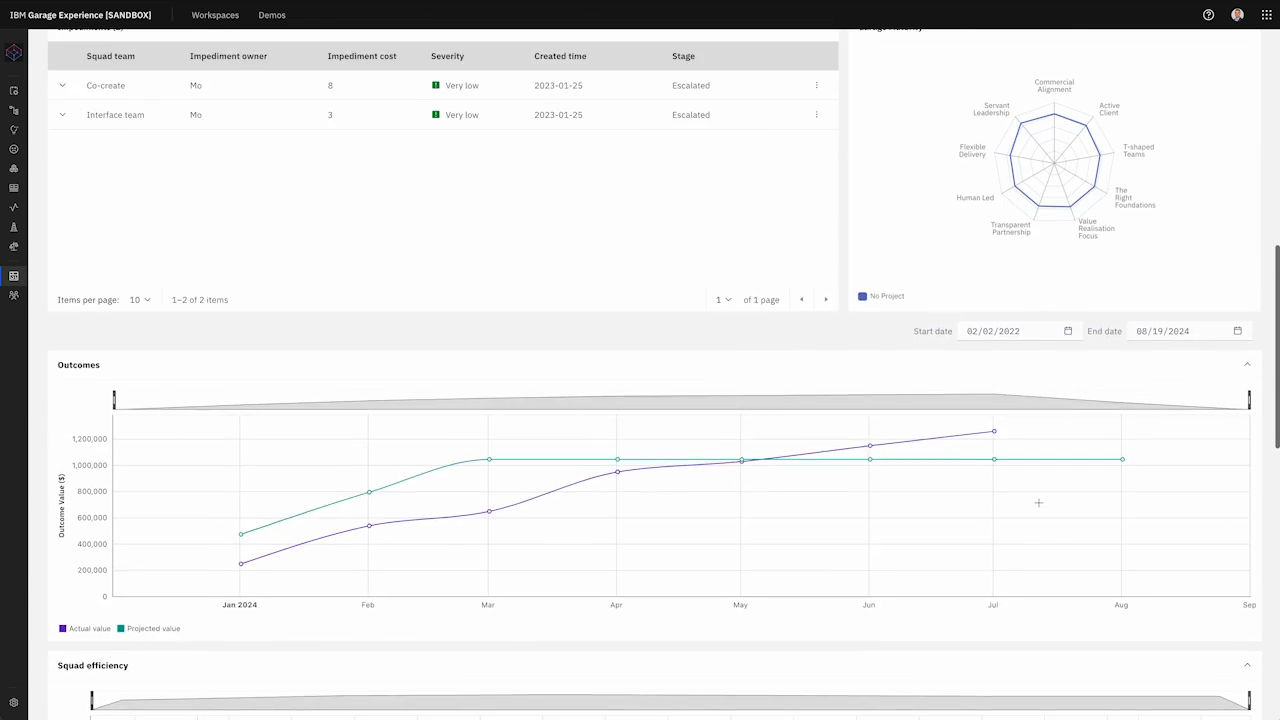
scroll(1031, 499, up, 6)
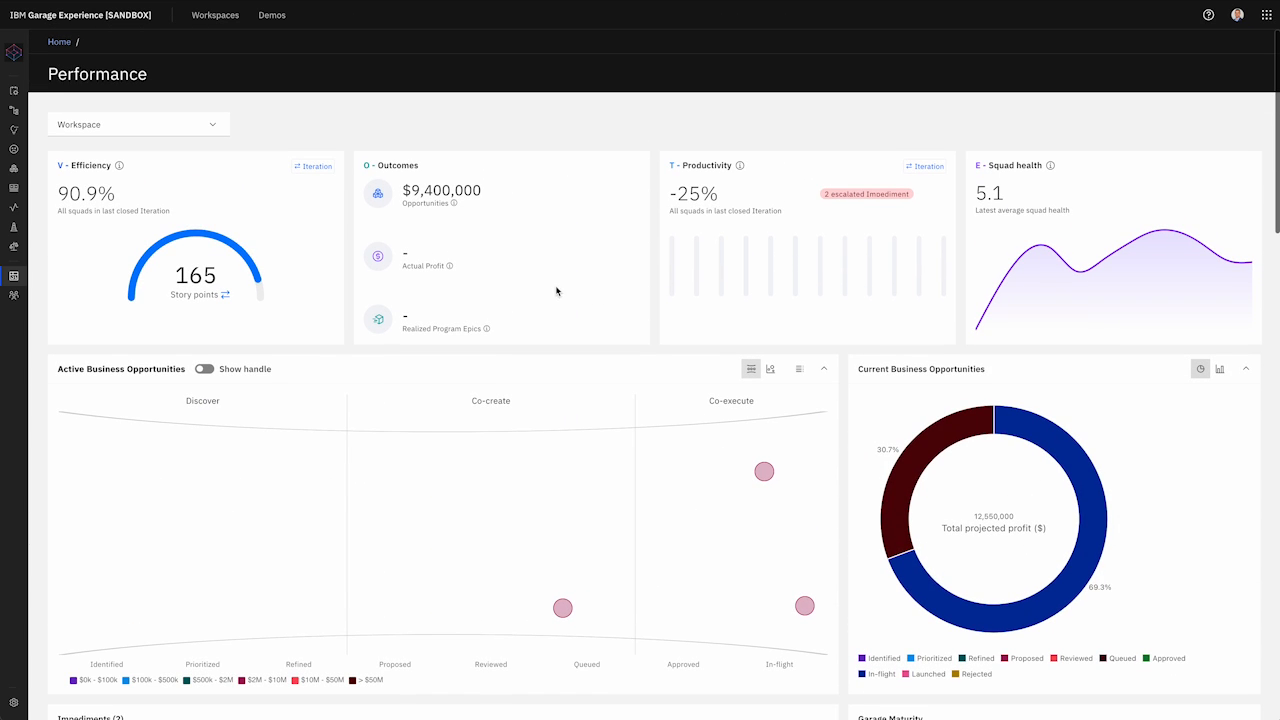
click(160, 14)
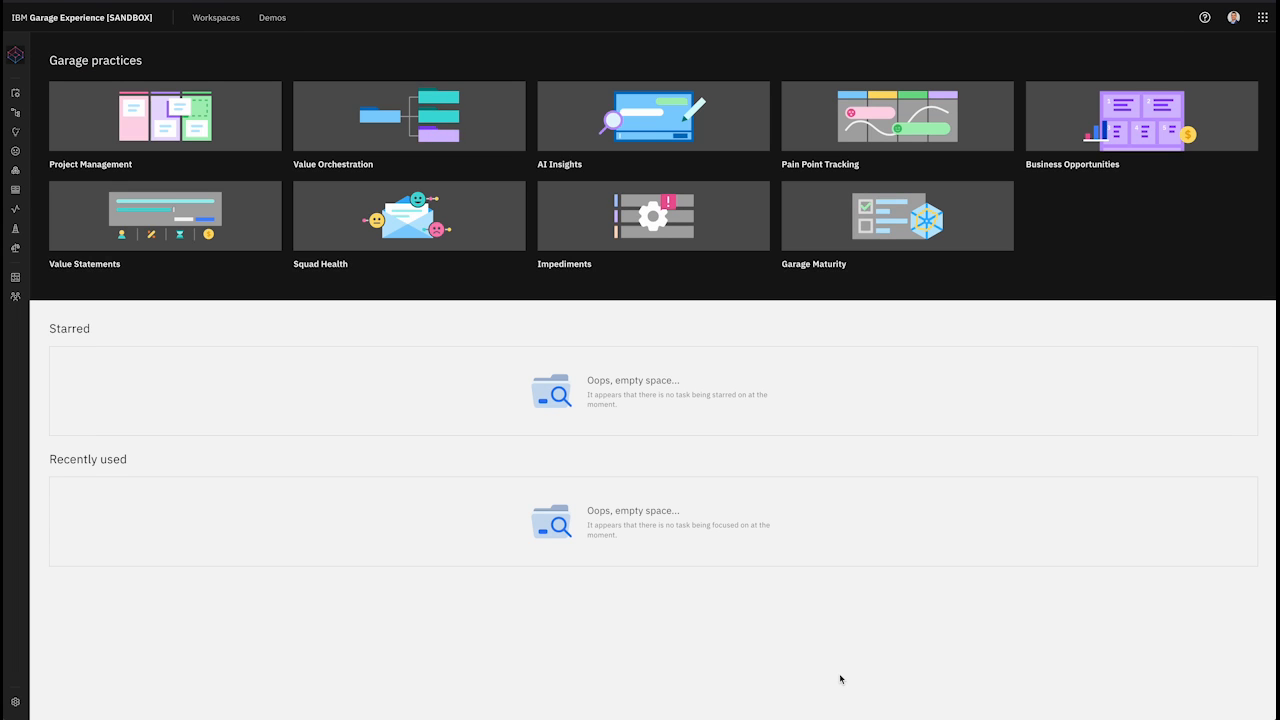
Step: Open the Workspaces list and filter it by 'Insurance Pro'
click(218, 19)
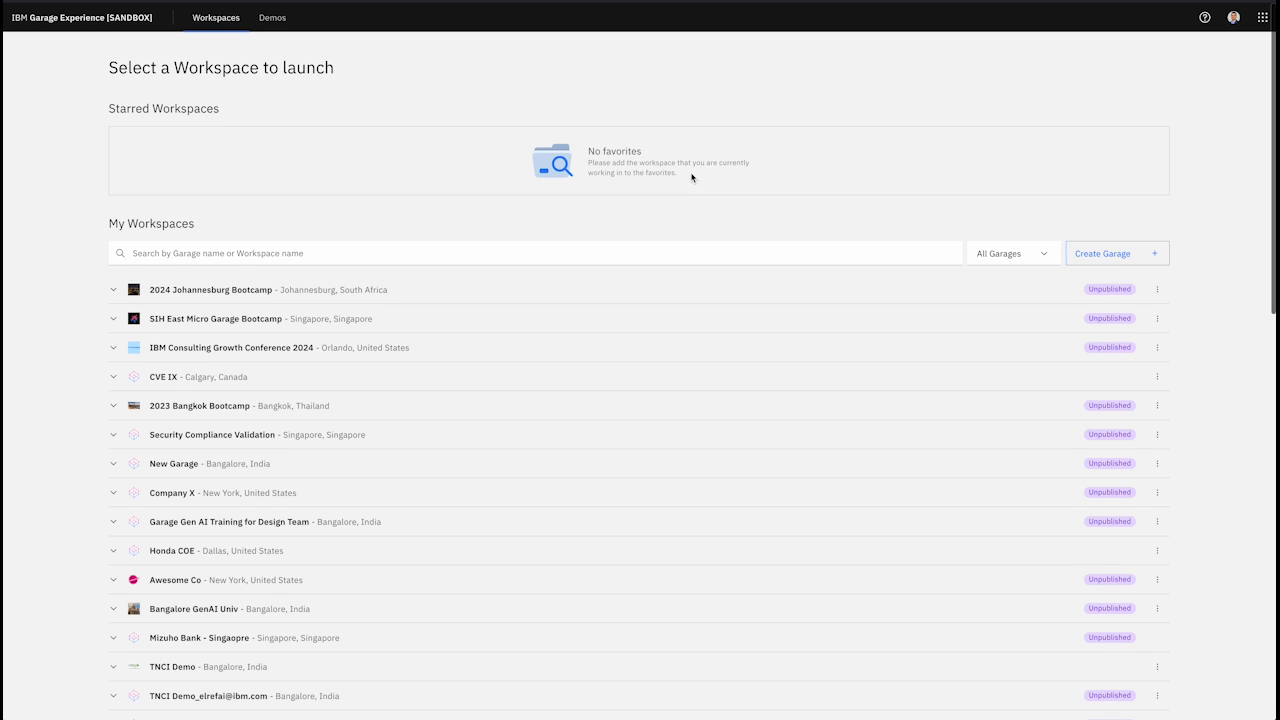
click(452, 257)
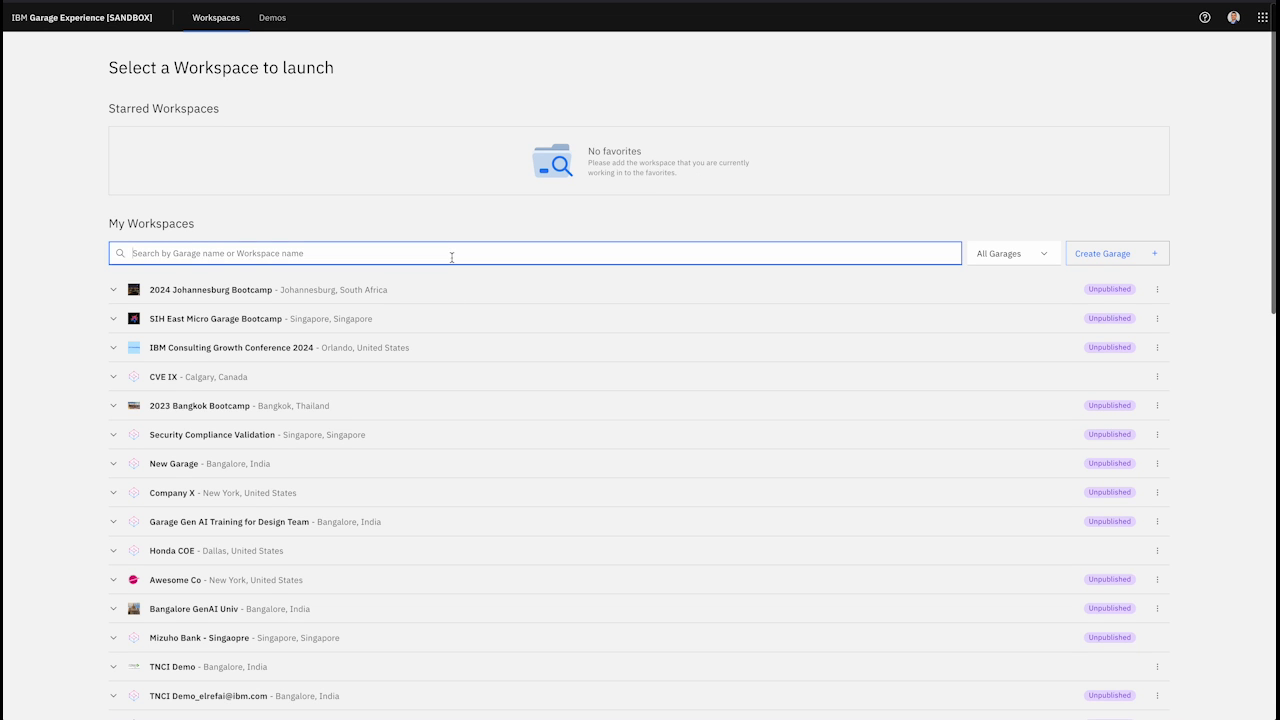
text(Insurance Pro)
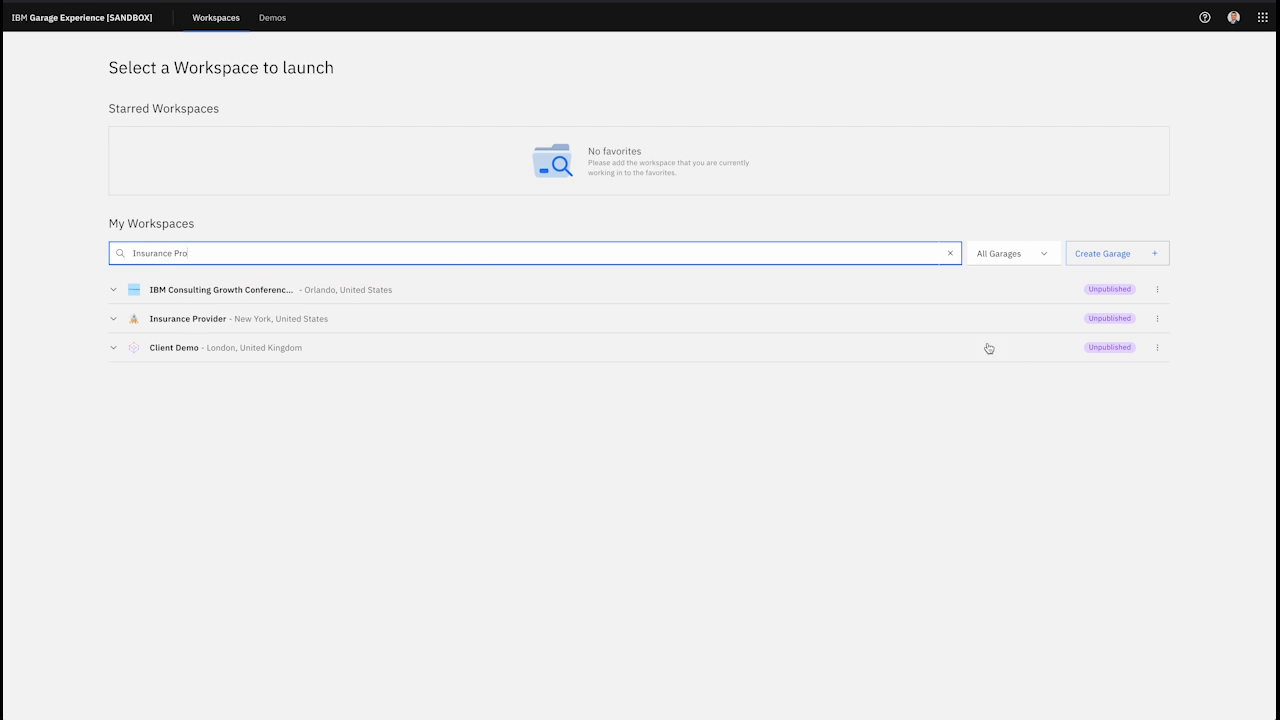
Step: Start a new garage, enter the client name, and advance to location info
click(1114, 256)
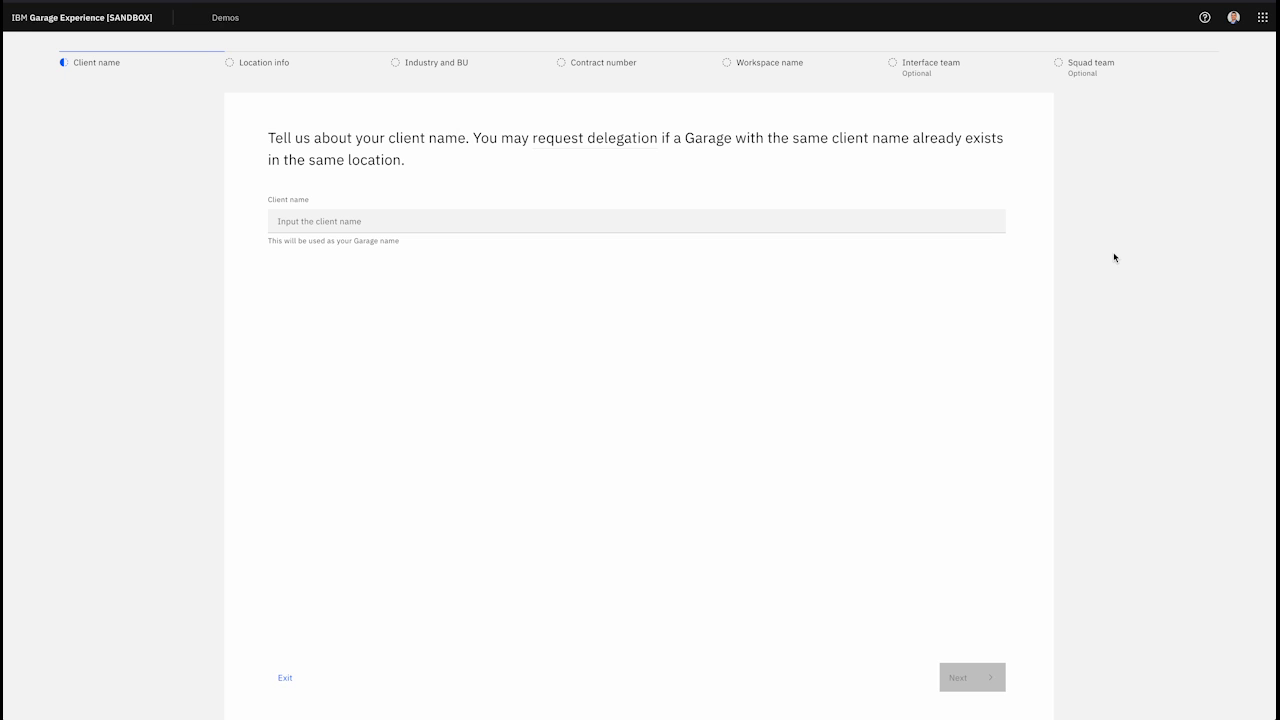
click(387, 231)
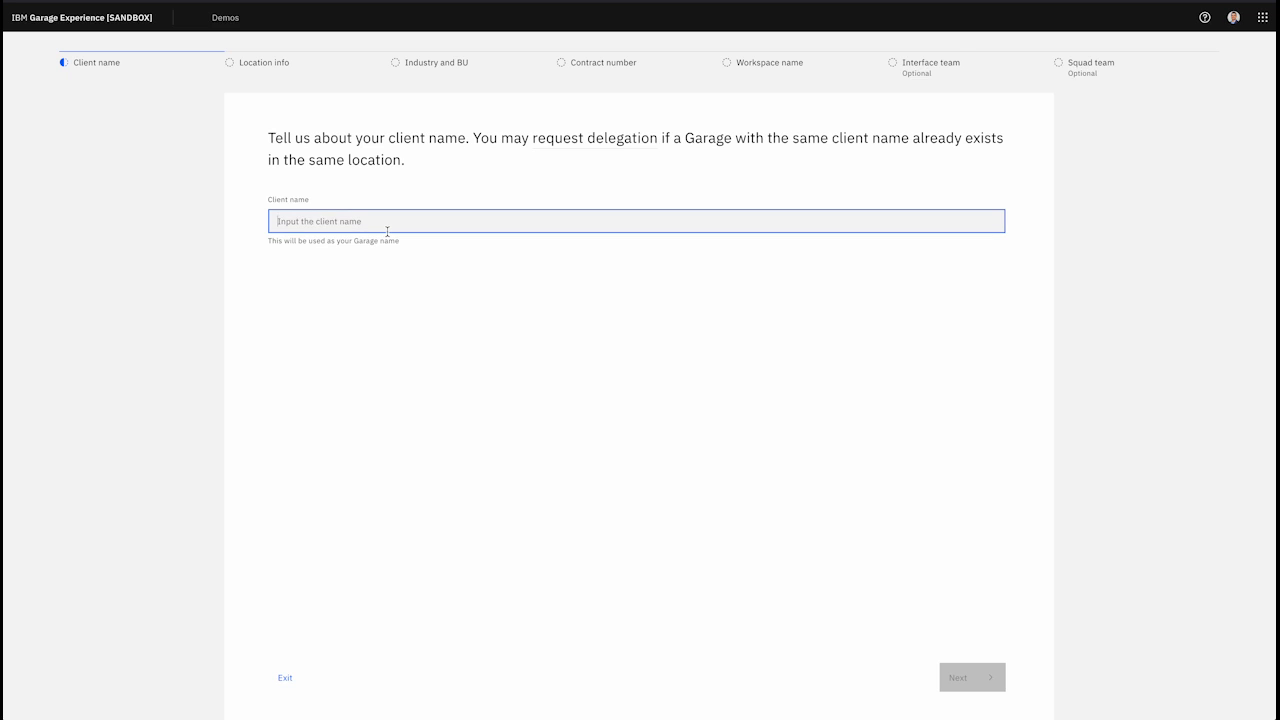
text(Insurance Pro)
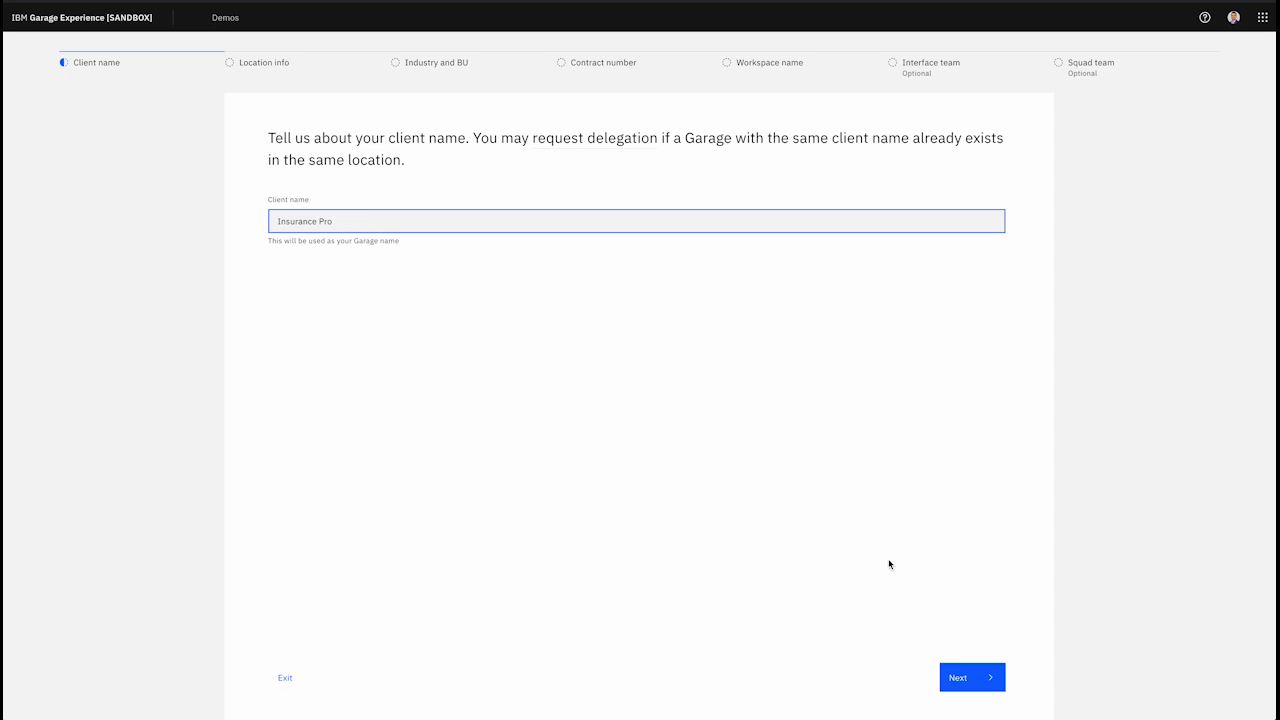
click(966, 677)
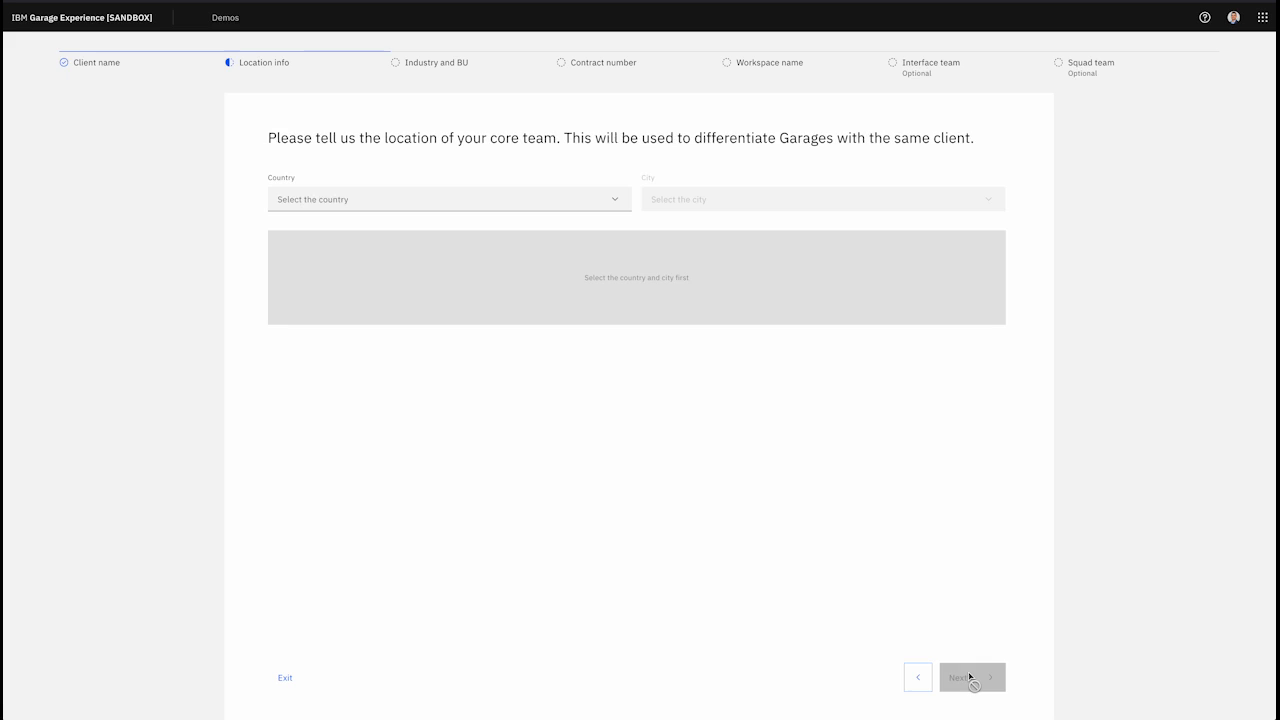
Step: Set the core team's location to New York, United States, and continue
click(604, 197)
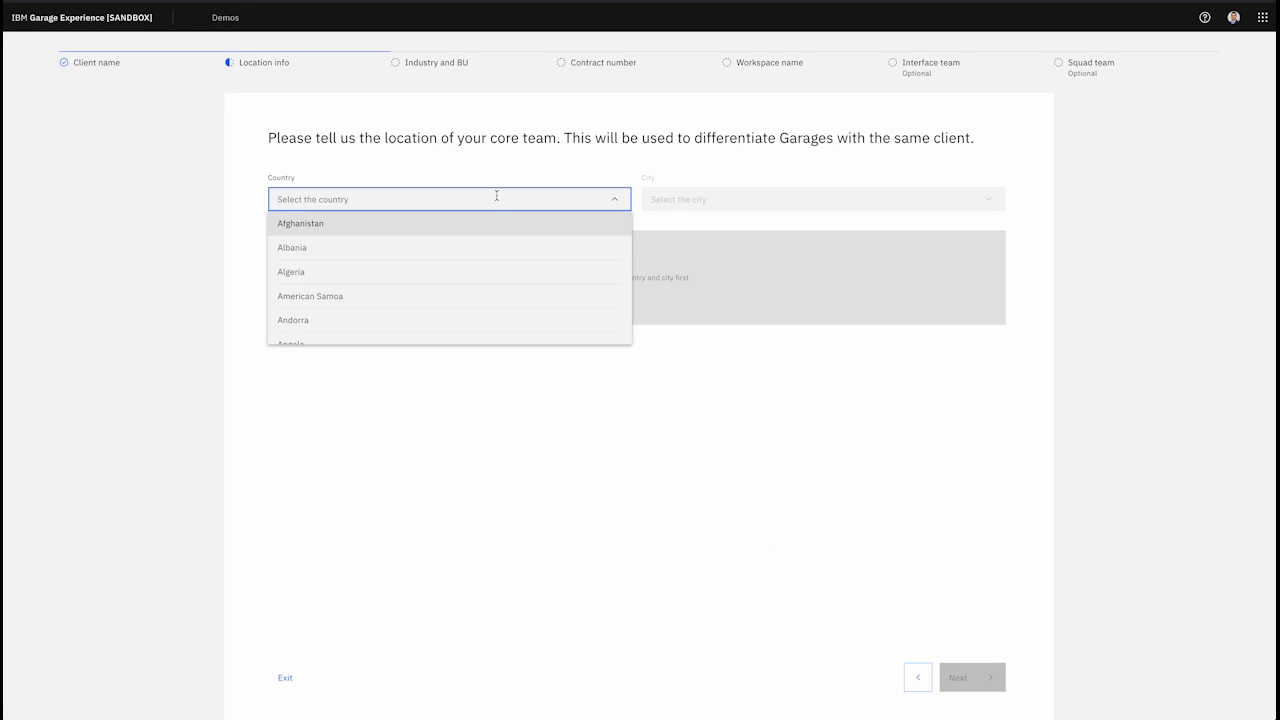
text(United)
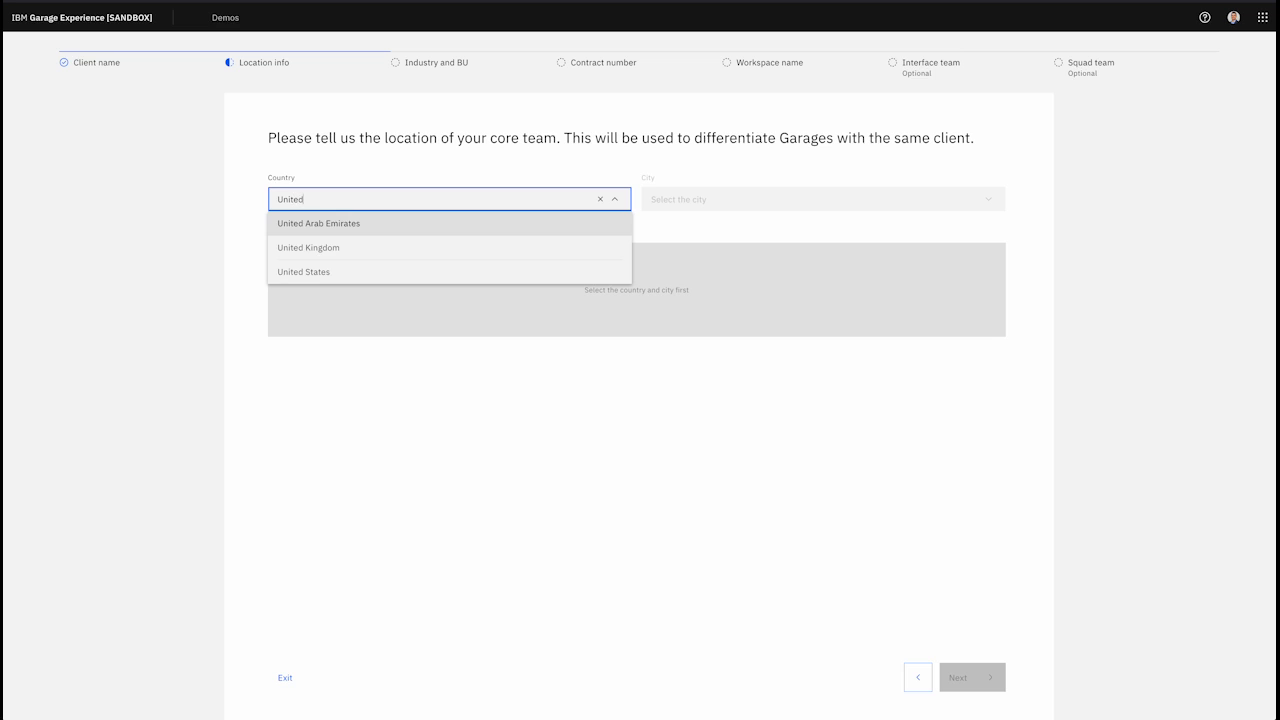
click(405, 270)
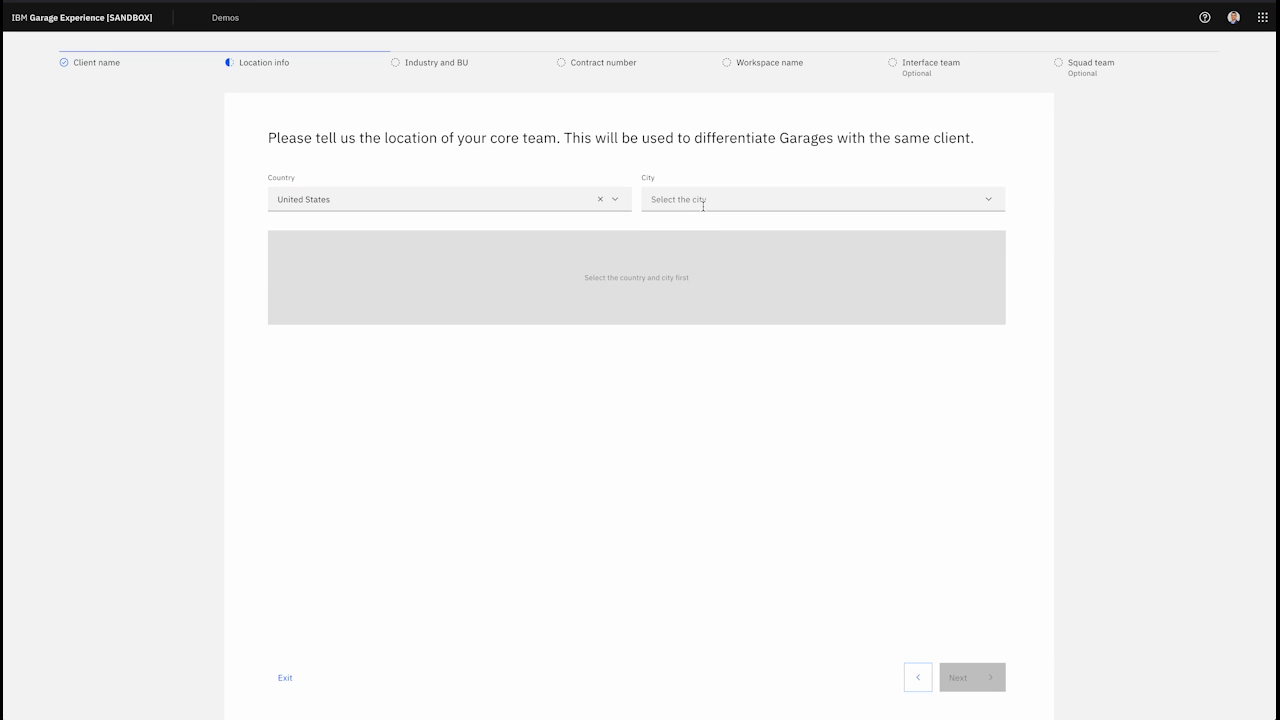
click(709, 201)
text(new)
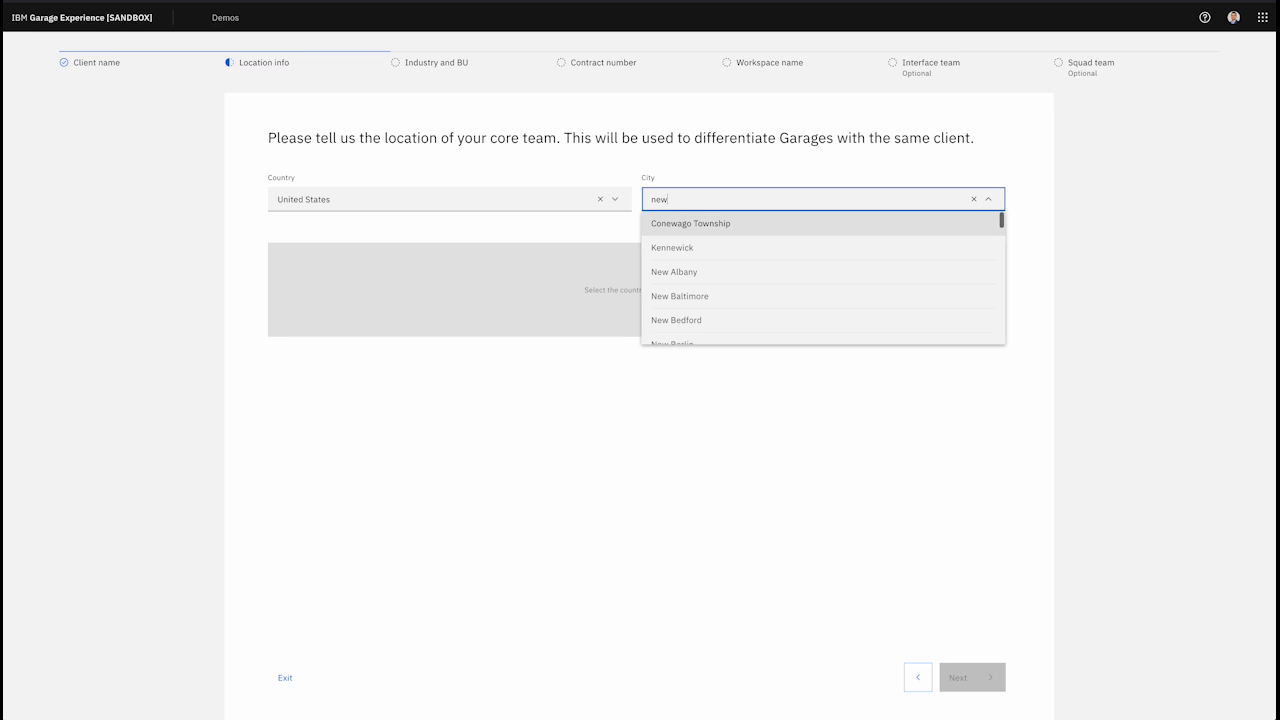
text( yo)
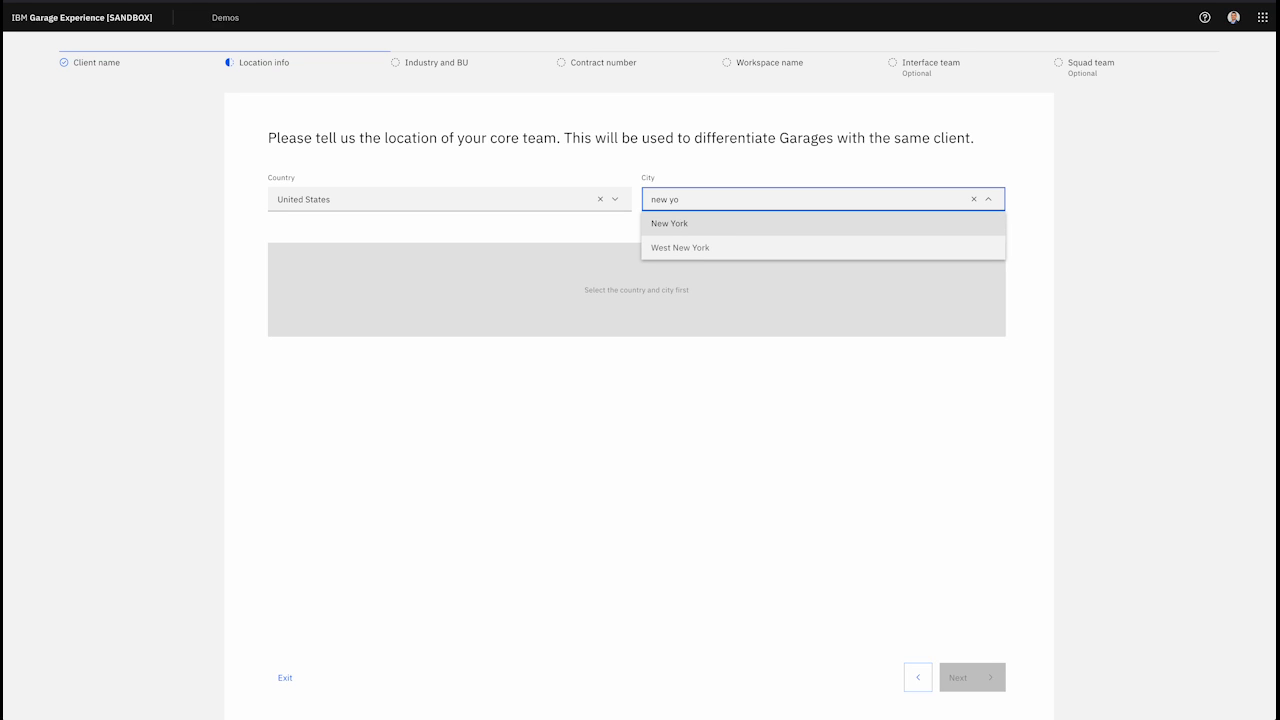
click(712, 225)
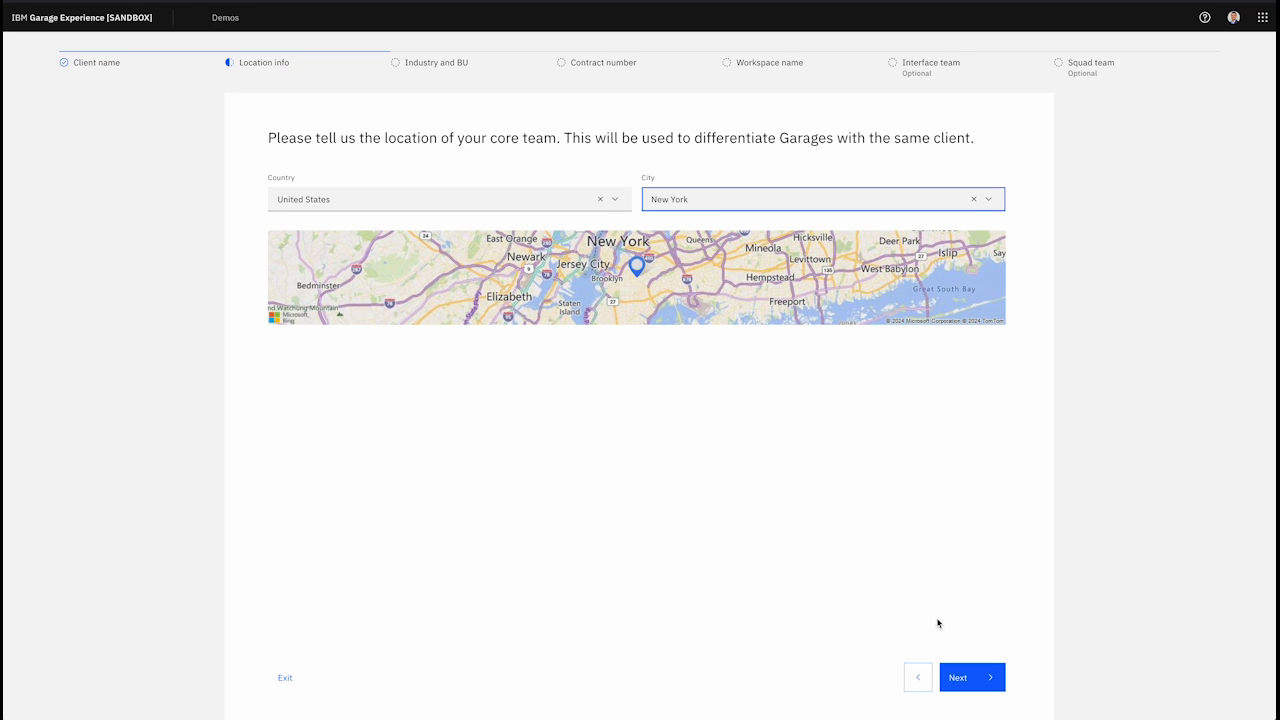
click(970, 687)
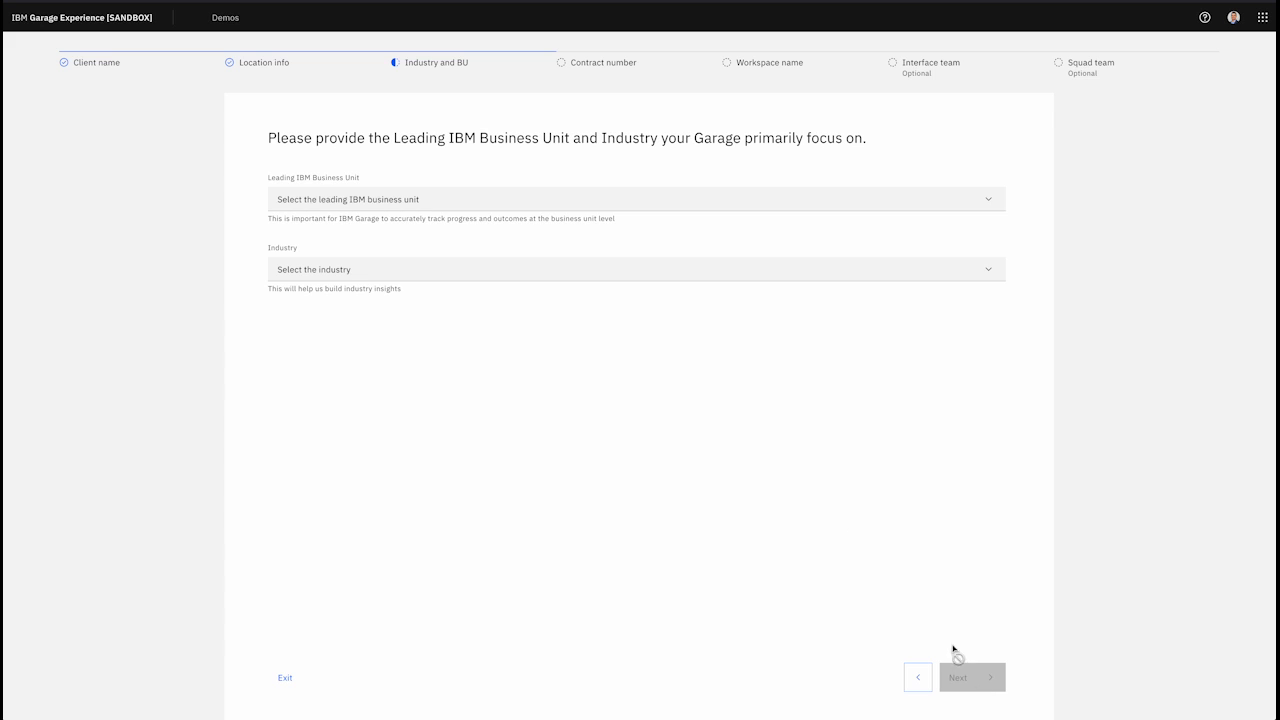
Step: Choose IBM Consulting as the leading business unit and Insurance as the industry
click(353, 208)
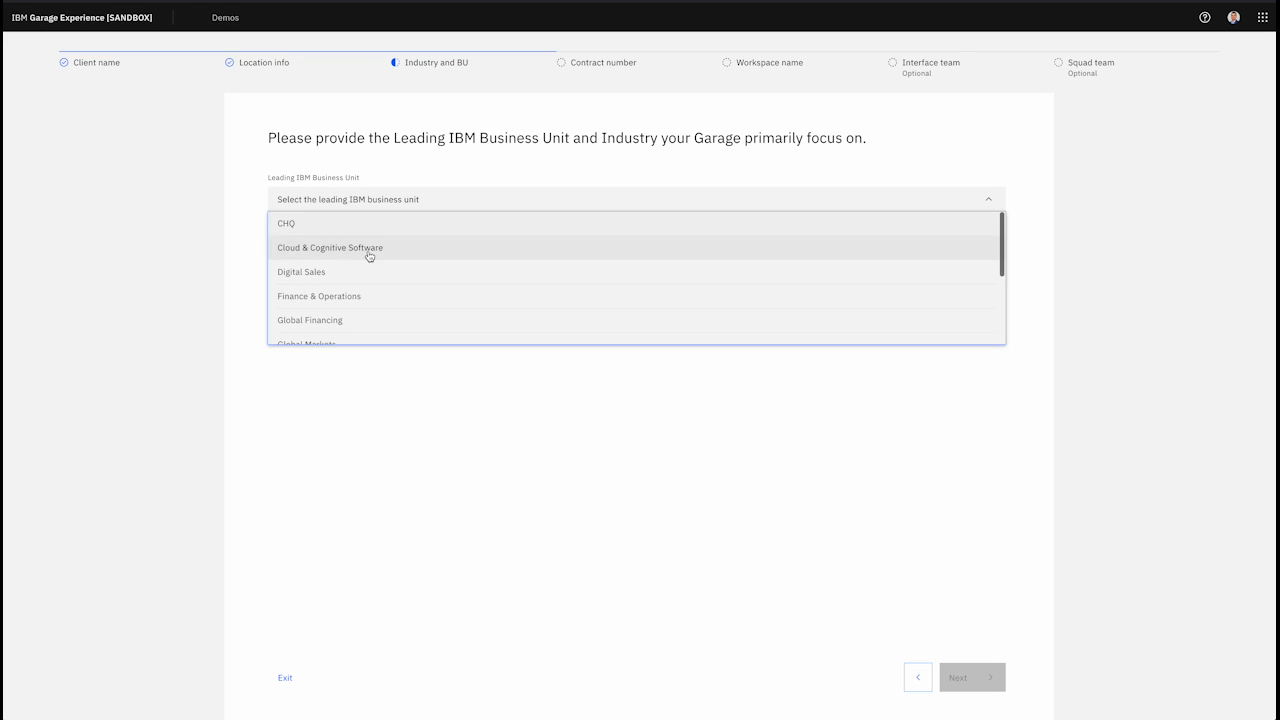
scroll(391, 272, down, 3)
click(377, 282)
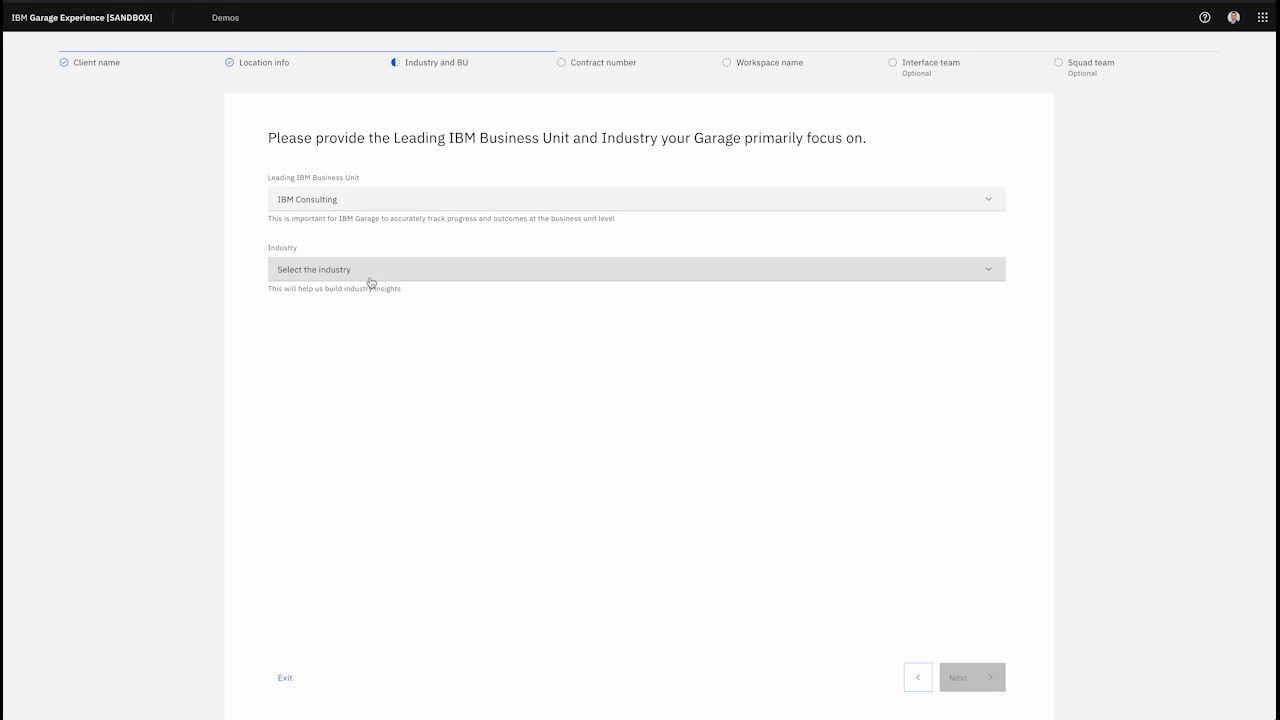
click(417, 271)
scroll(412, 330, down, 5)
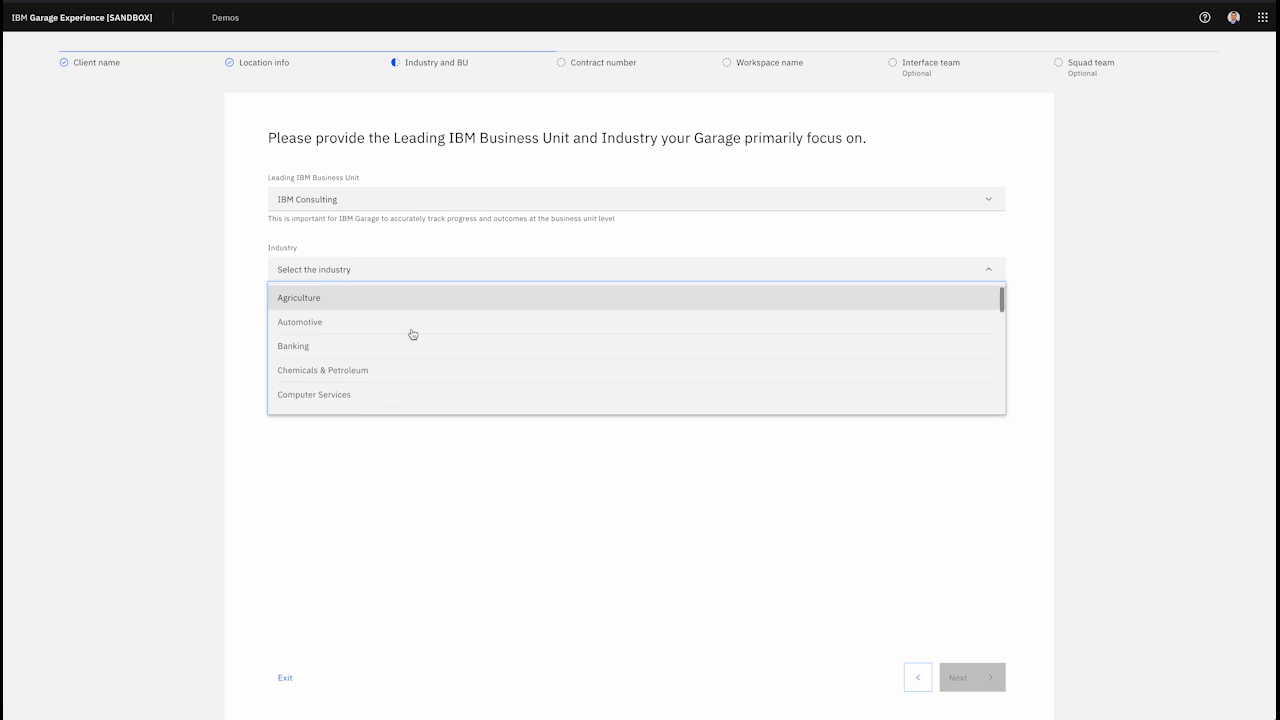
scroll(410, 332, down, 3)
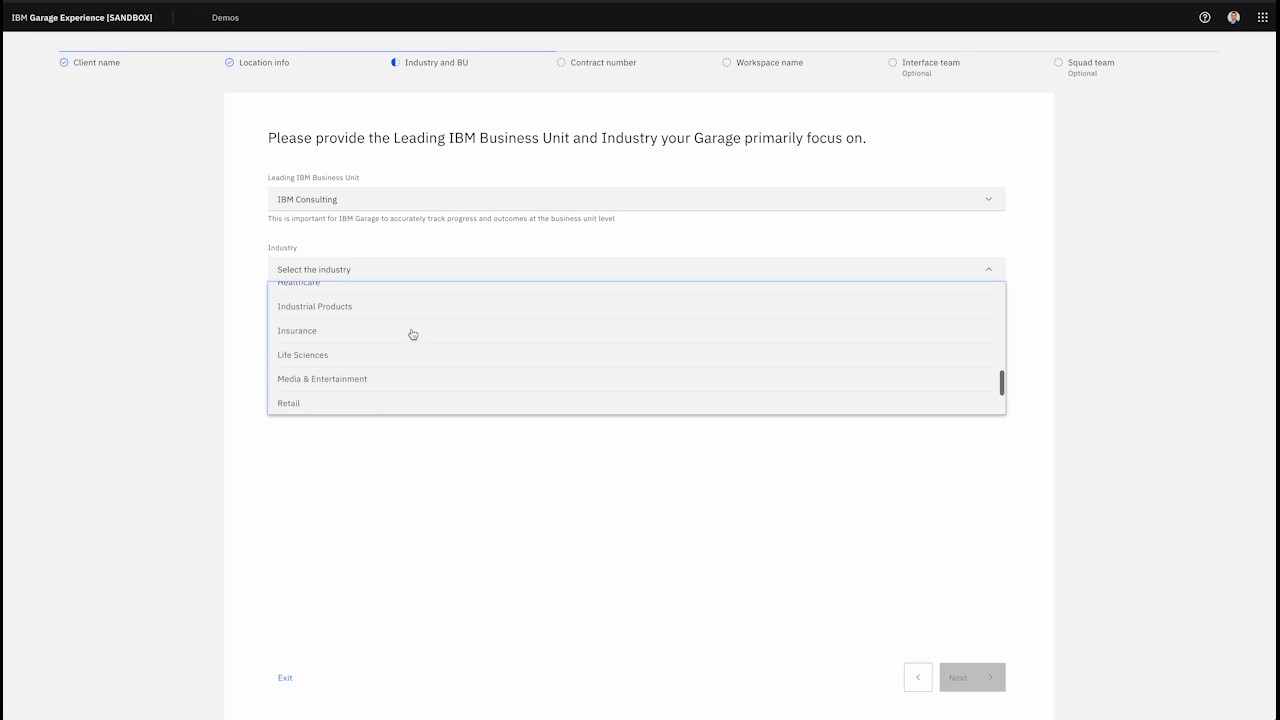
click(400, 330)
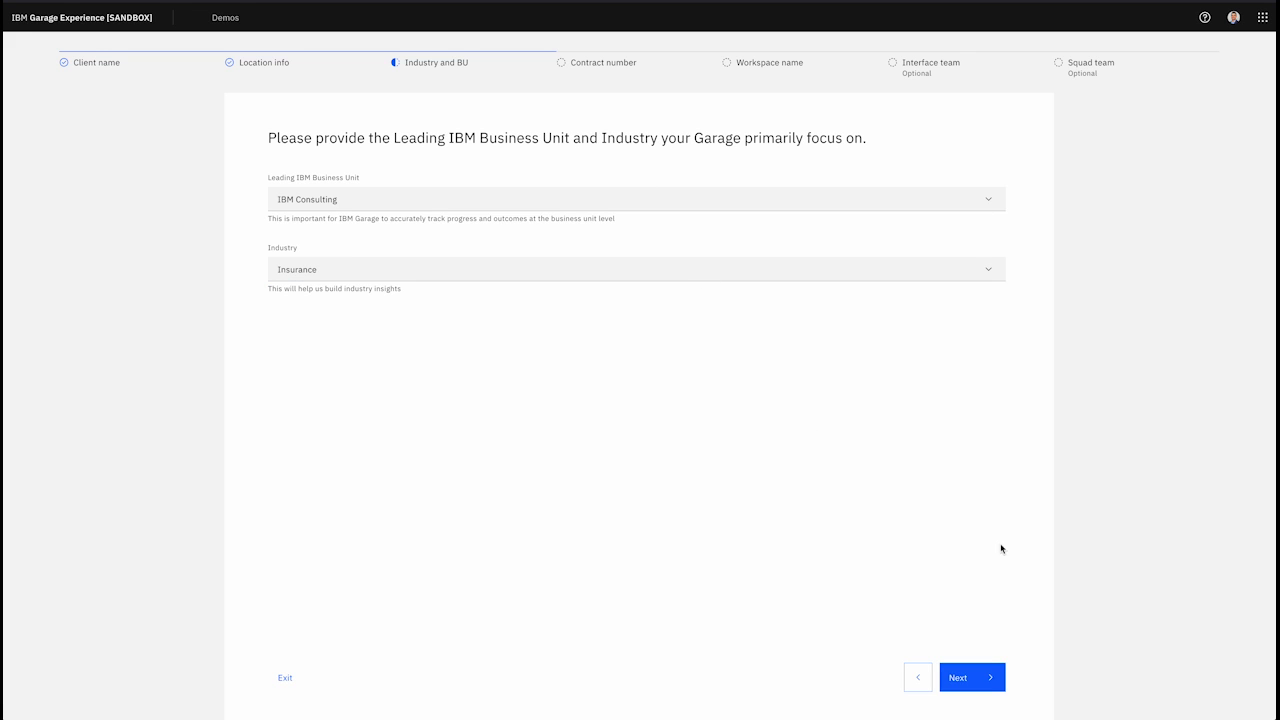
Step: Answer 'I don't know' to the opportunity or contract question and continue
click(977, 679)
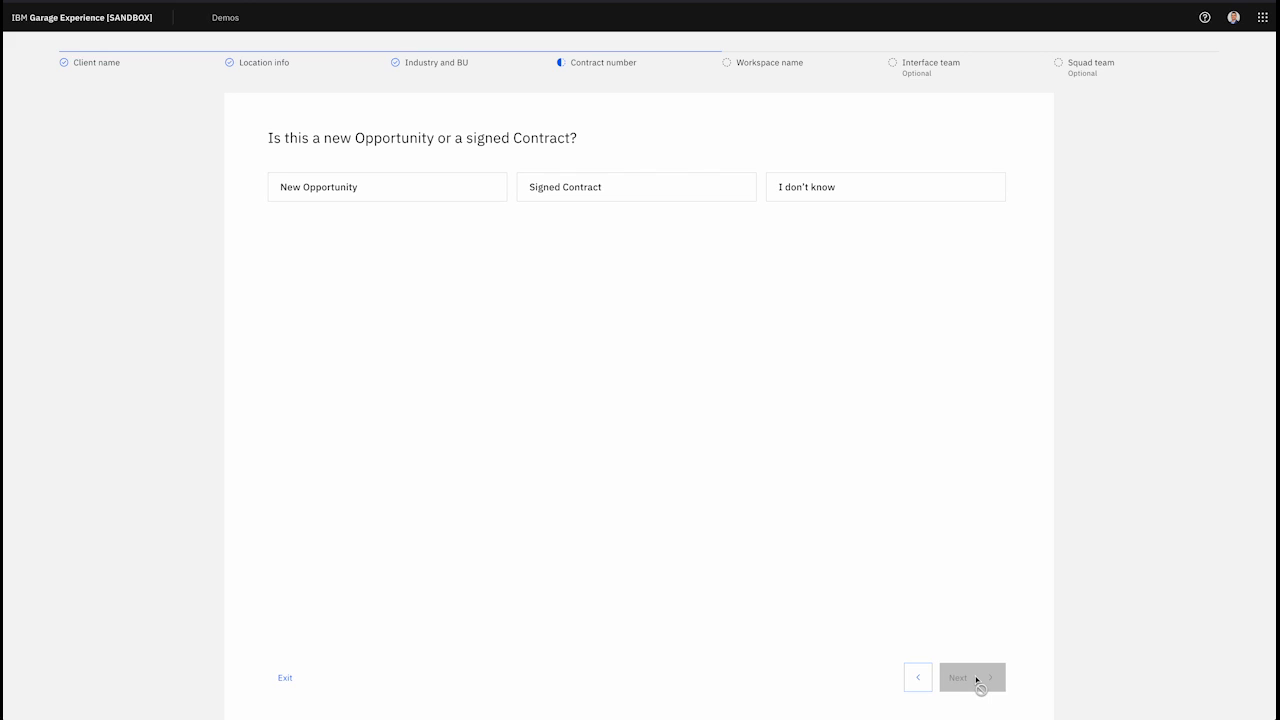
click(837, 201)
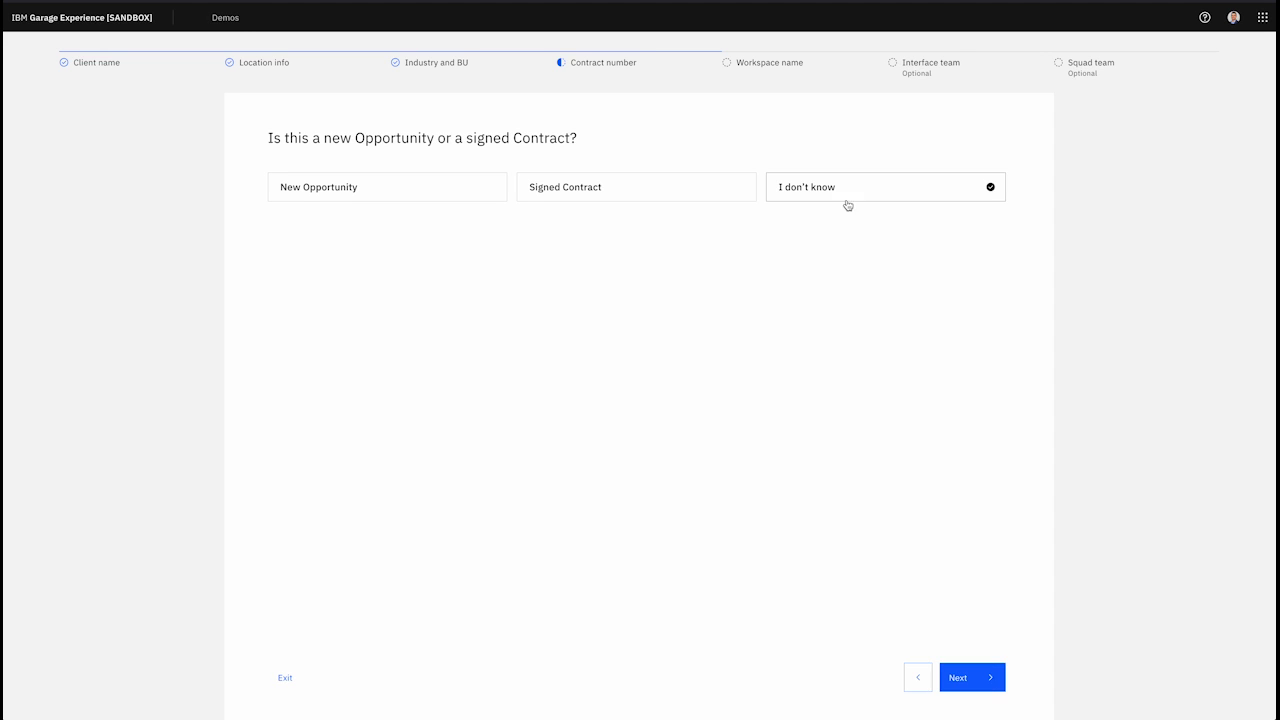
click(965, 681)
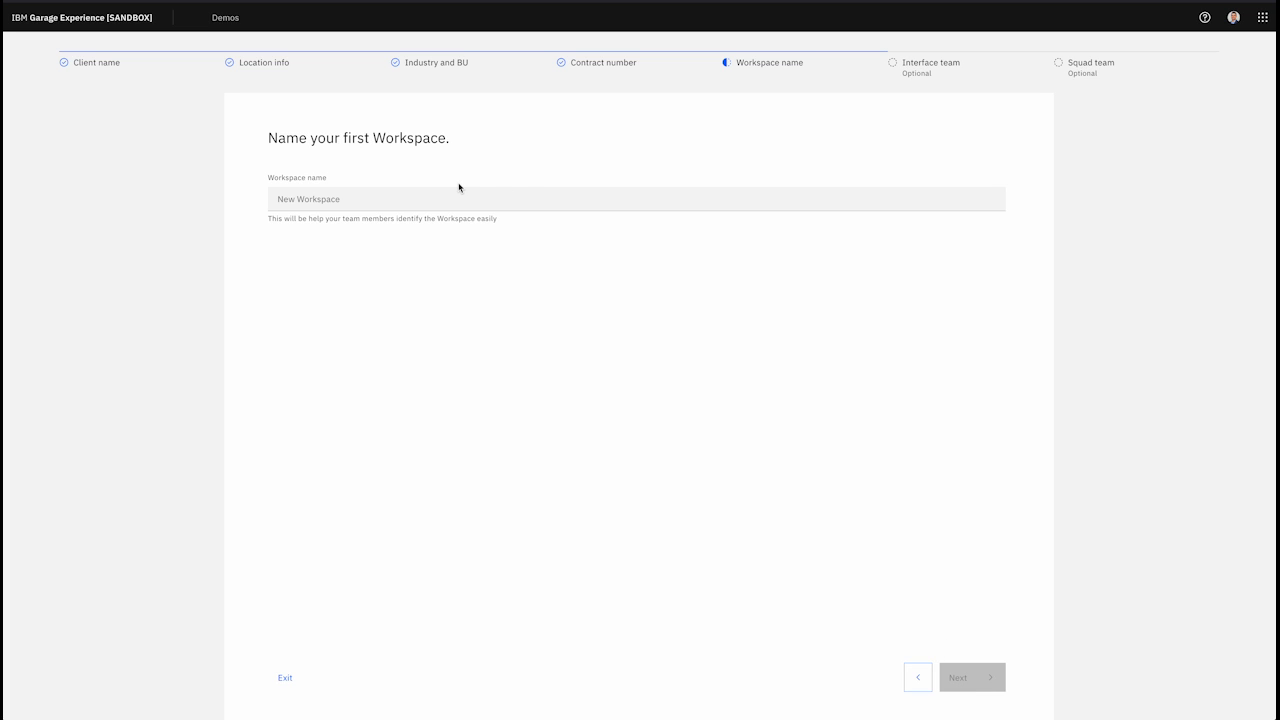
Step: Name the workspace 'Life Insurance' and skip the interface team and squad steps
click(338, 205)
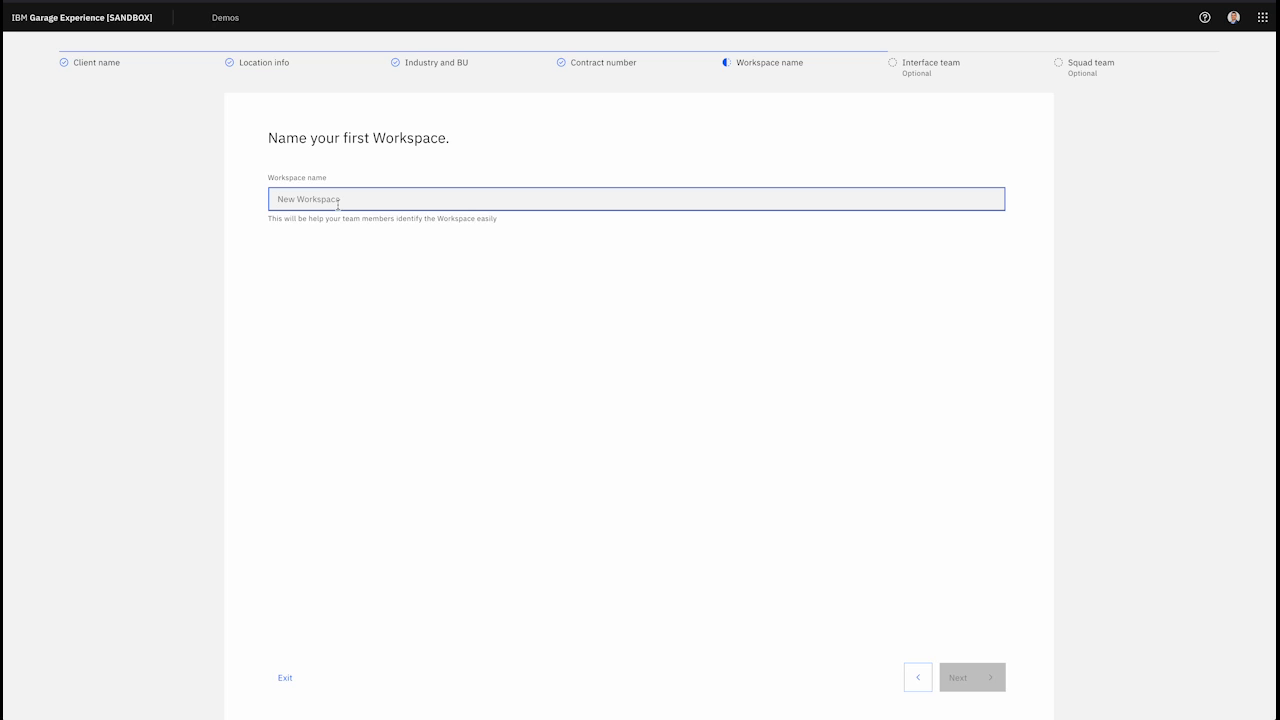
text(Life Insurance)
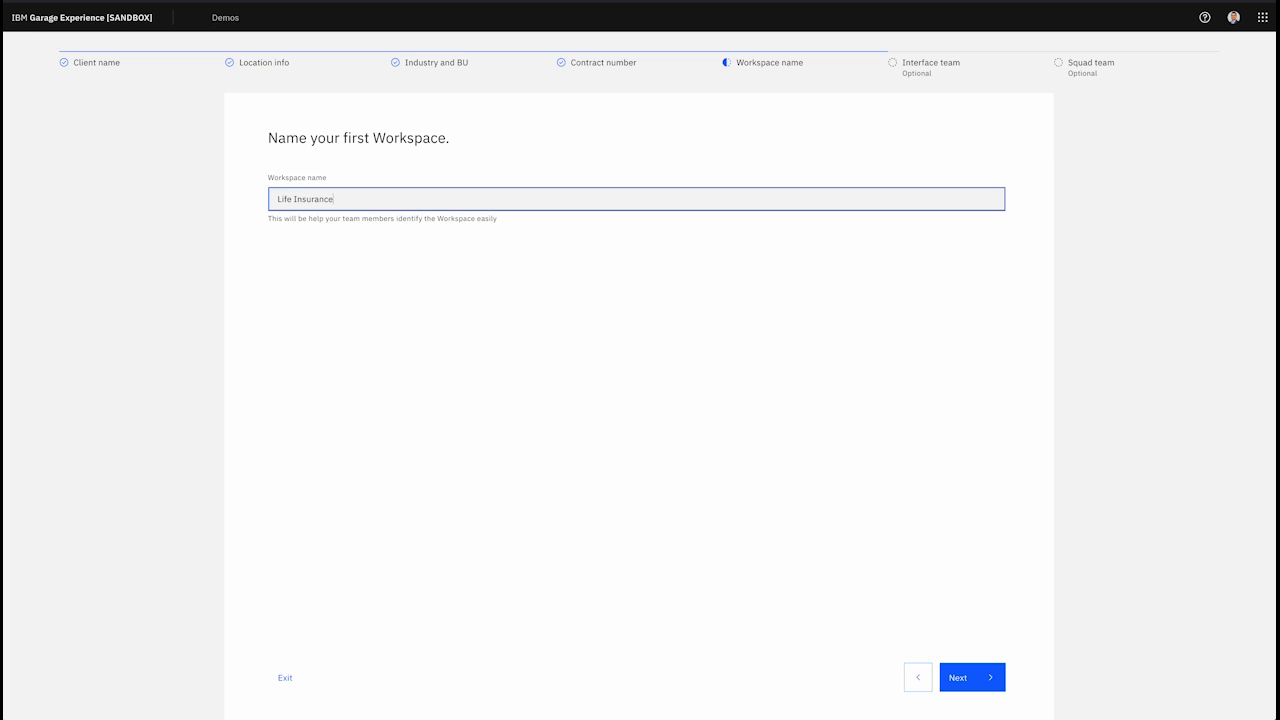
click(981, 679)
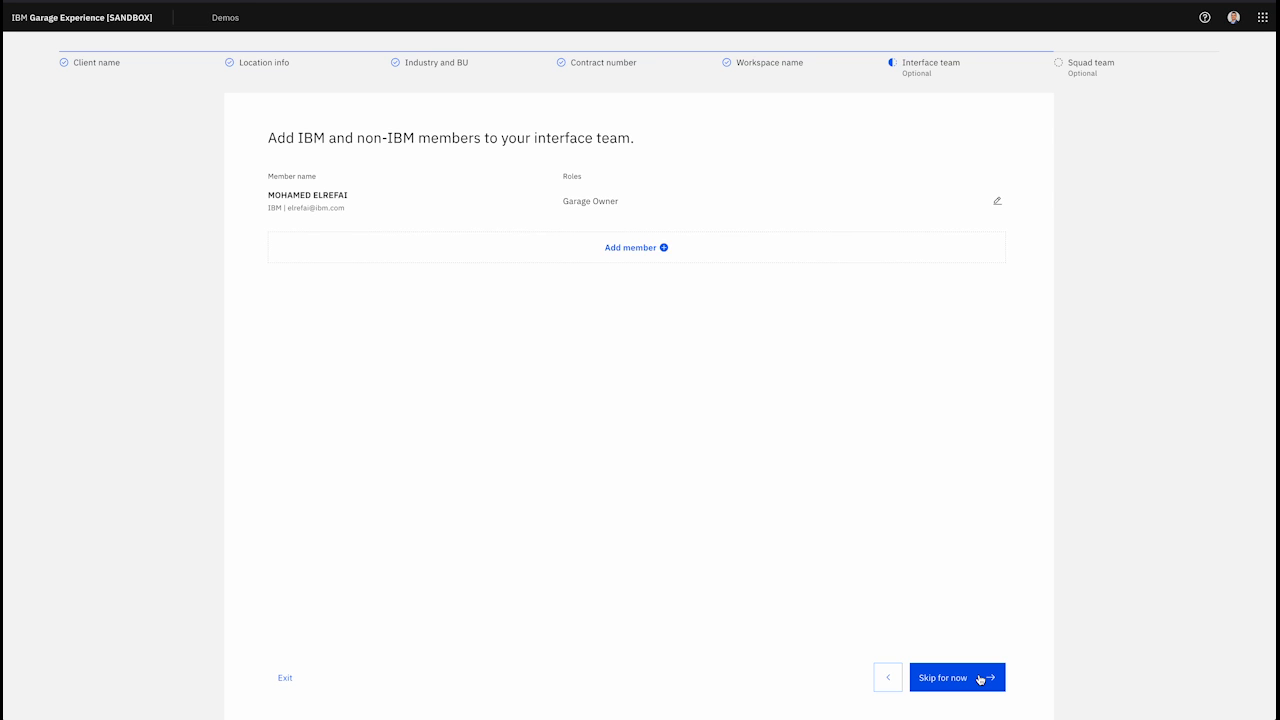
click(981, 679)
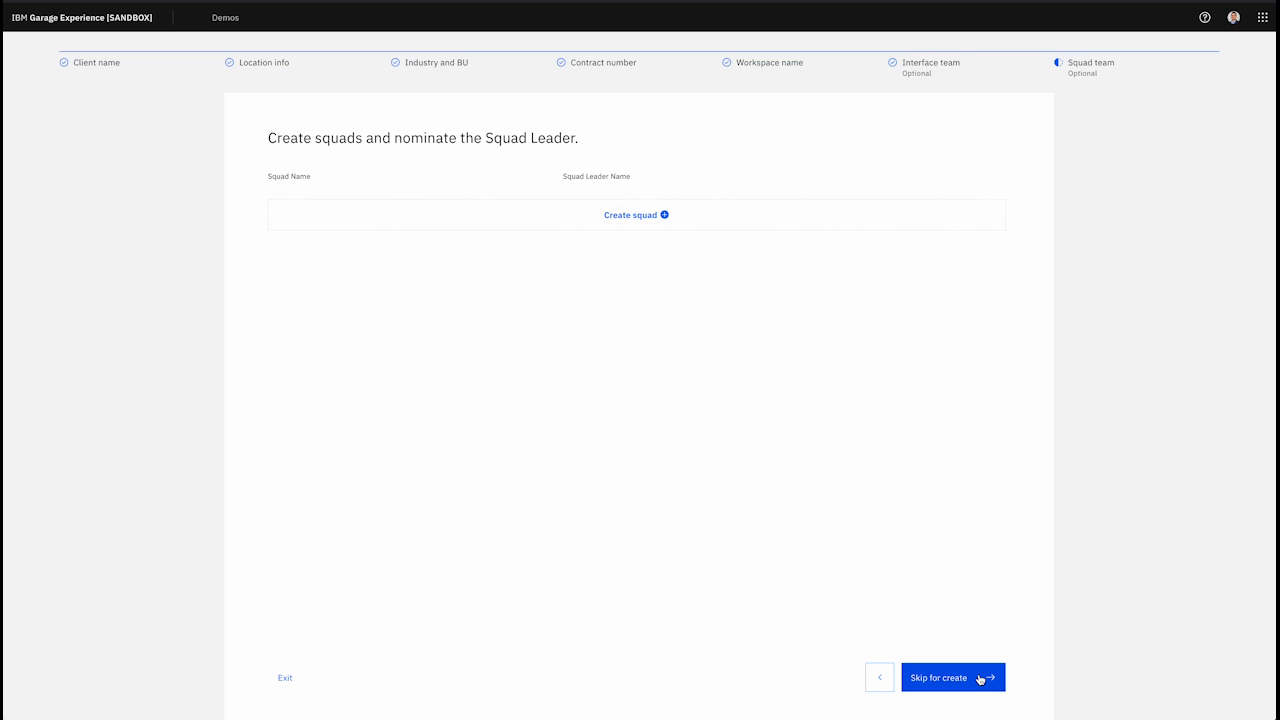
click(965, 678)
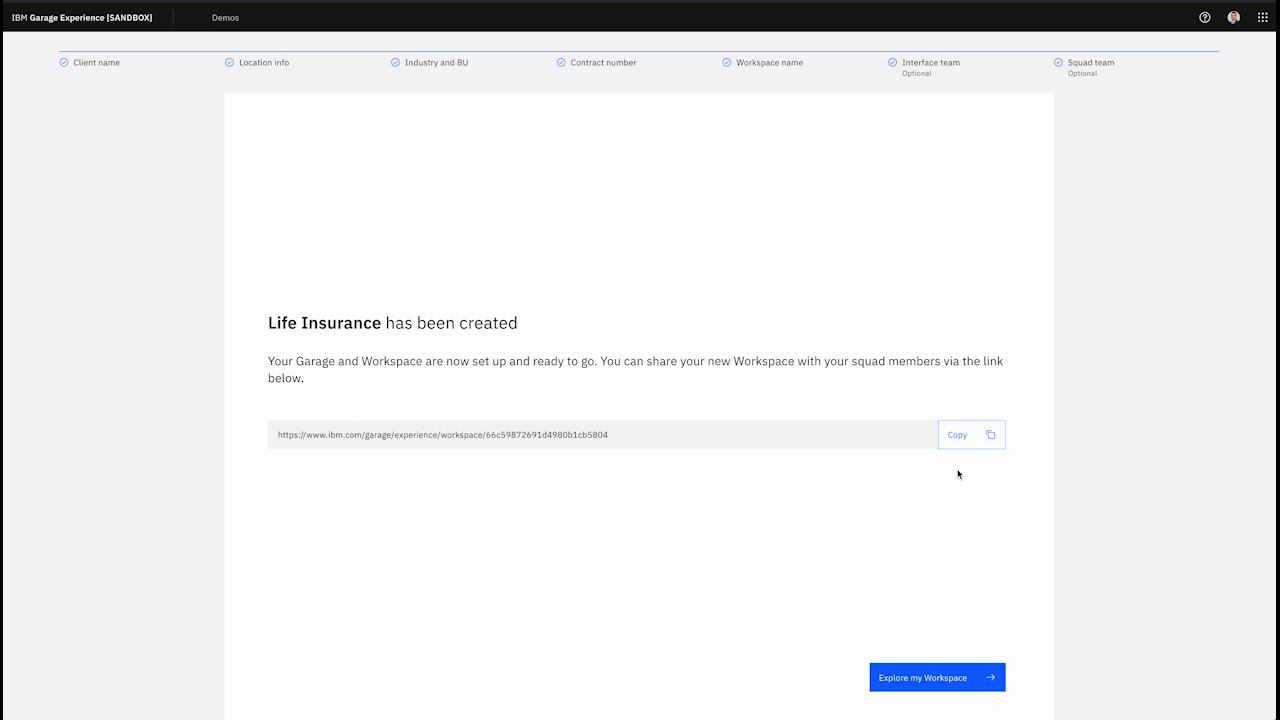
Step: In the new workspace's Project Management, create project 'Life Insurance Local' with key LIFEINSURA
click(936, 689)
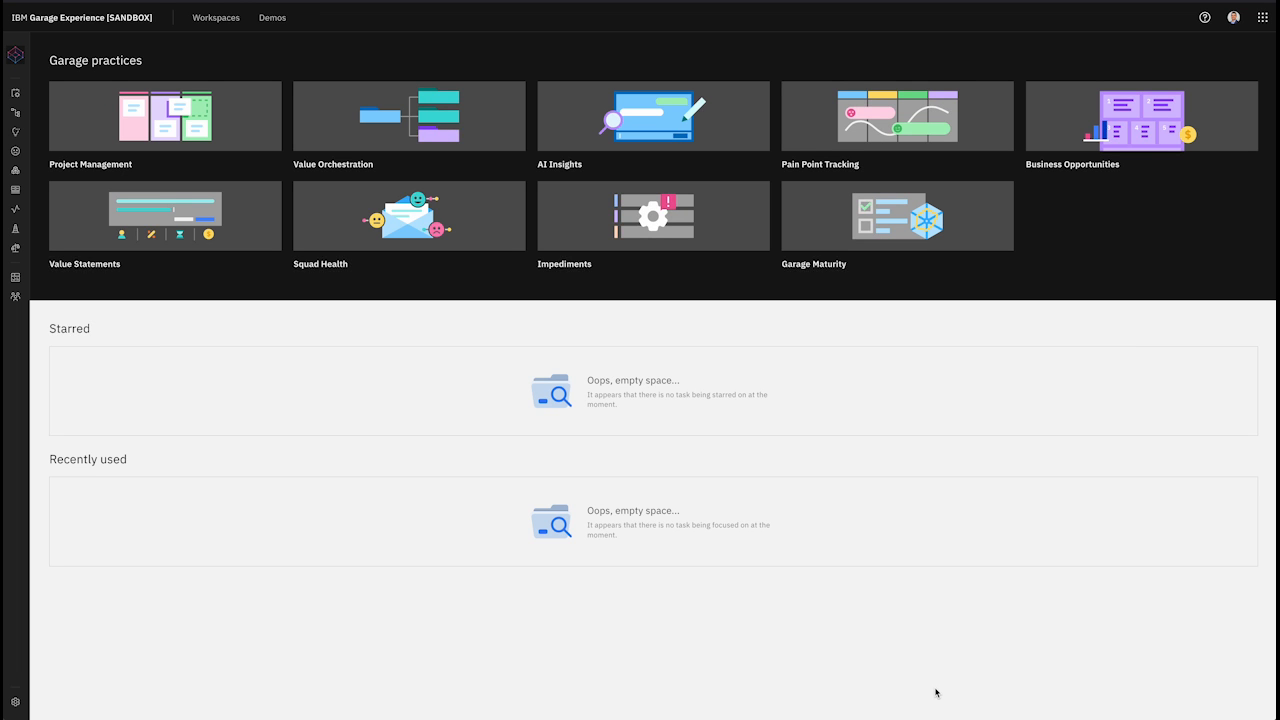
click(165, 116)
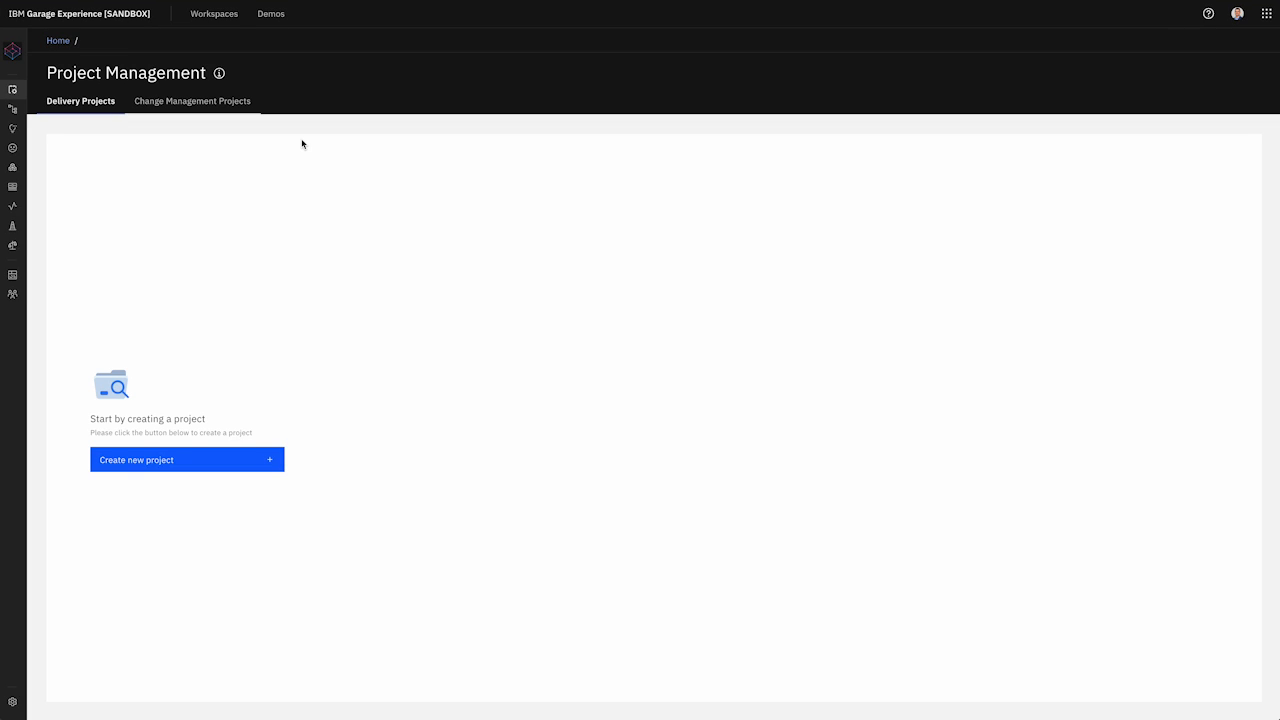
click(218, 468)
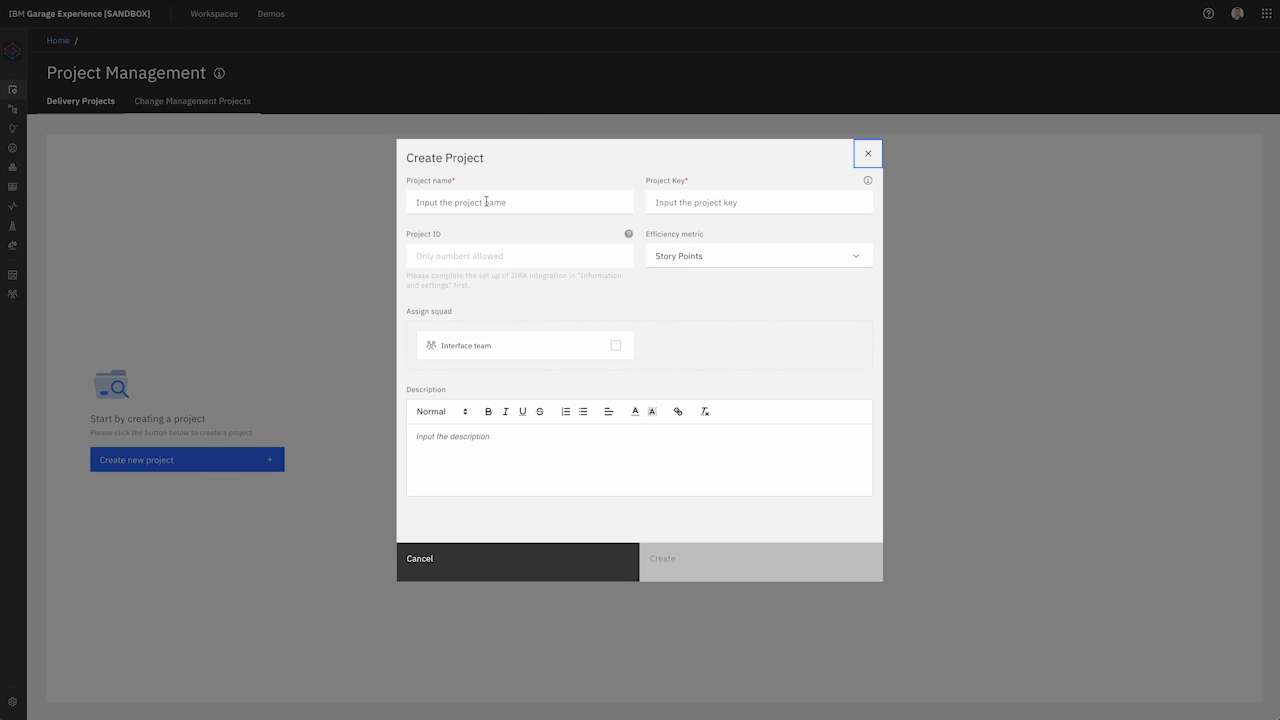
click(483, 203)
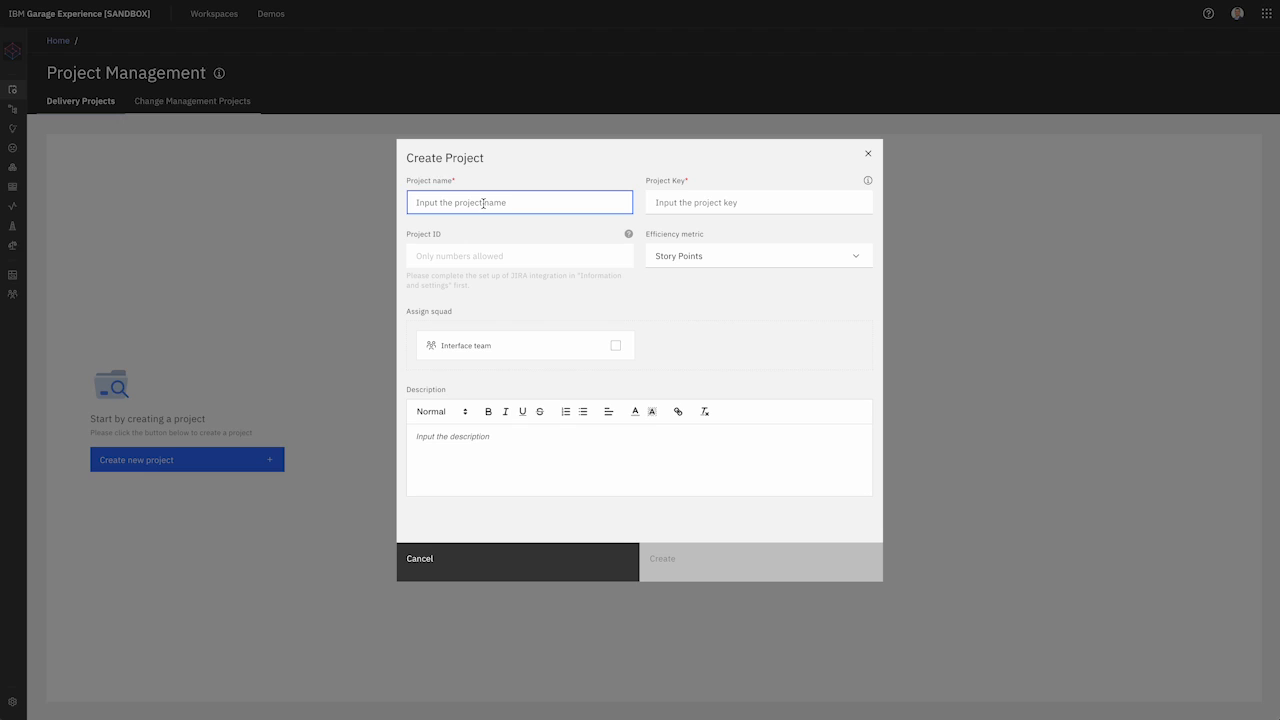
text(Life Insurance Local)
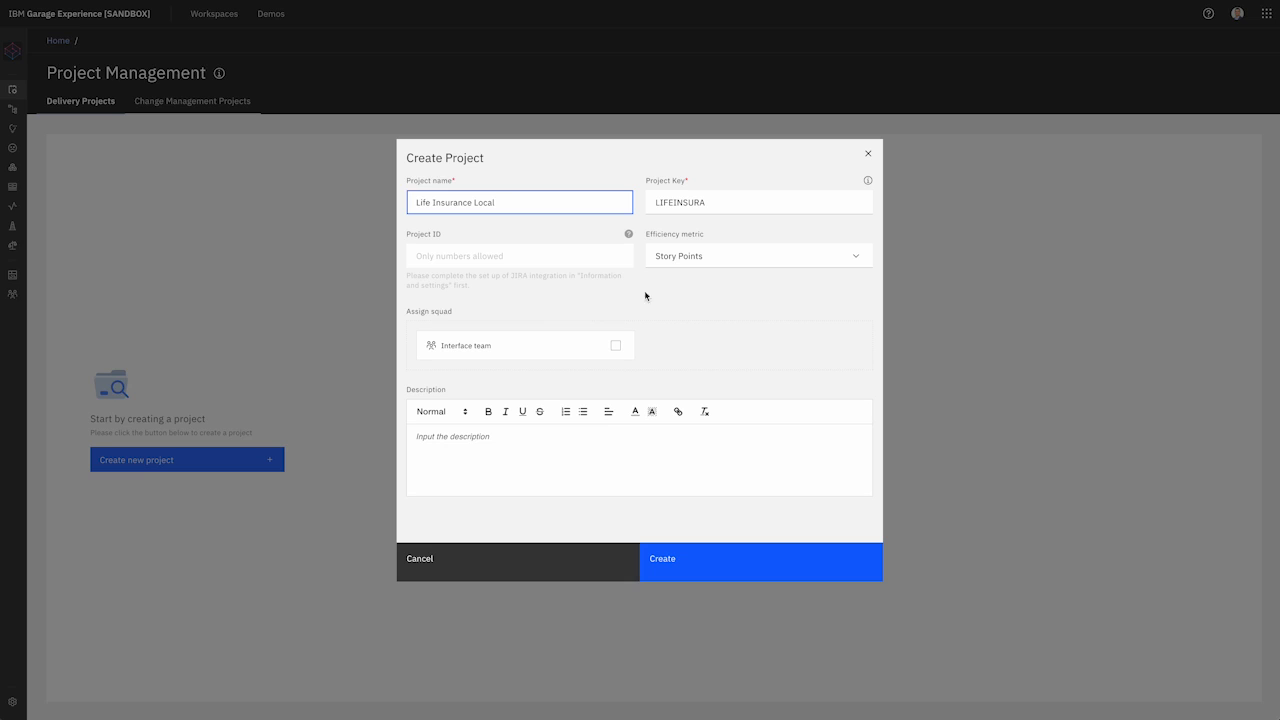
click(700, 566)
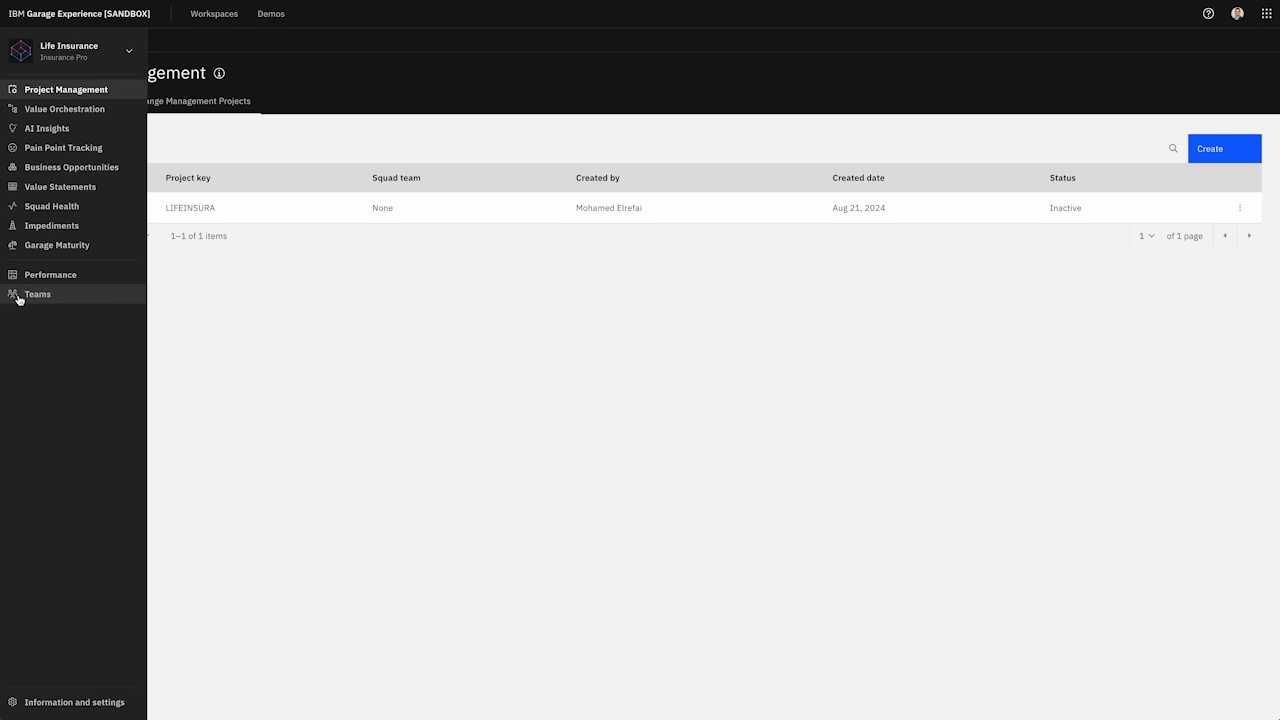
Step: On the Teams page, create a squad named 'Discover'
click(31, 294)
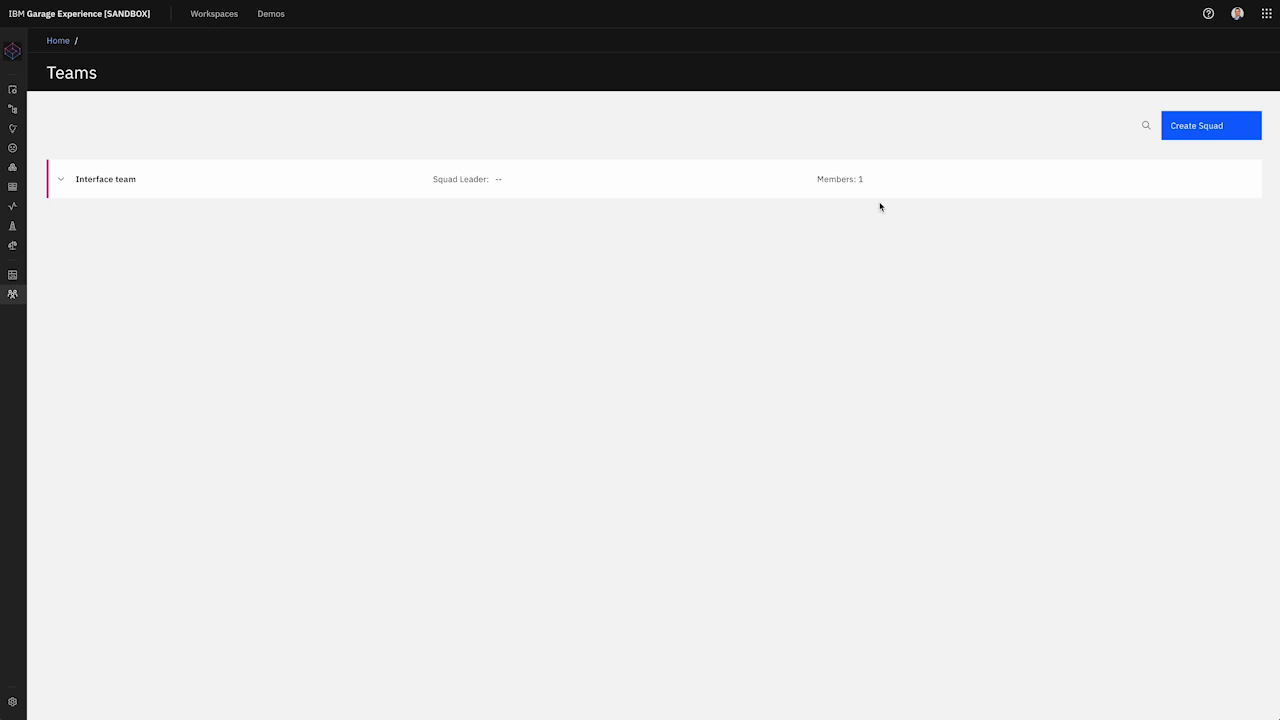
click(1215, 130)
click(540, 323)
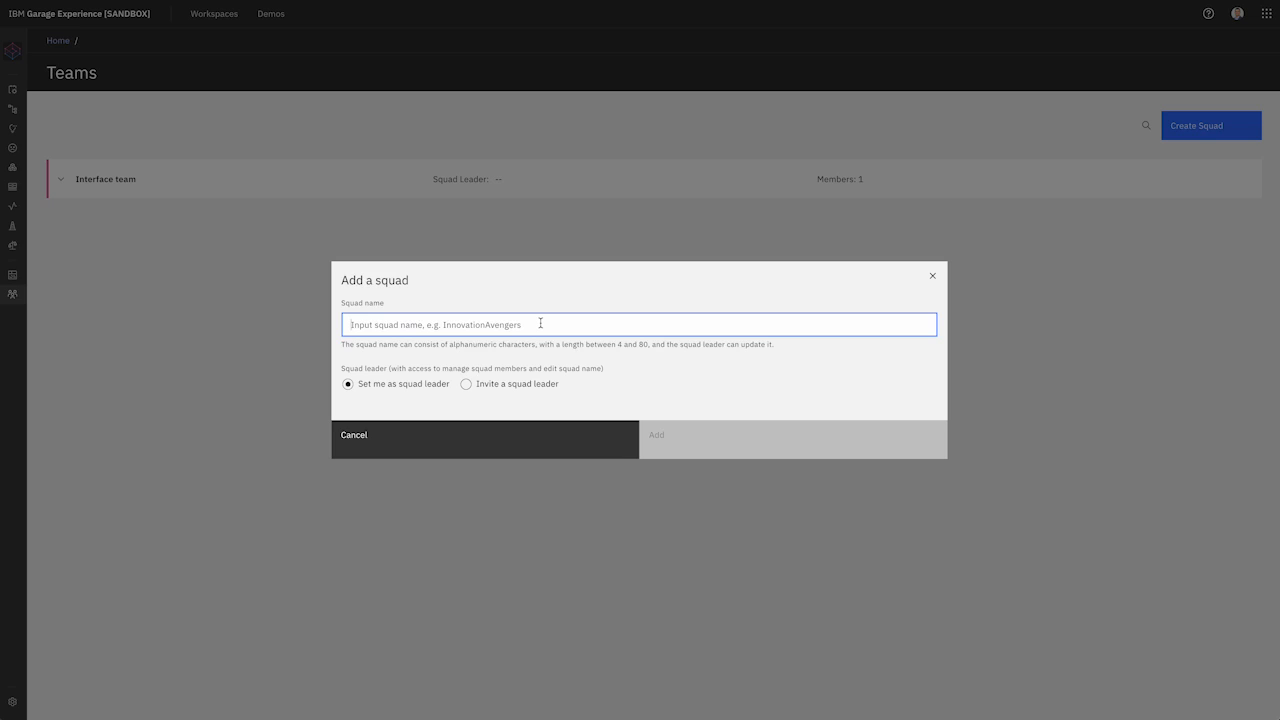
text(Discover)
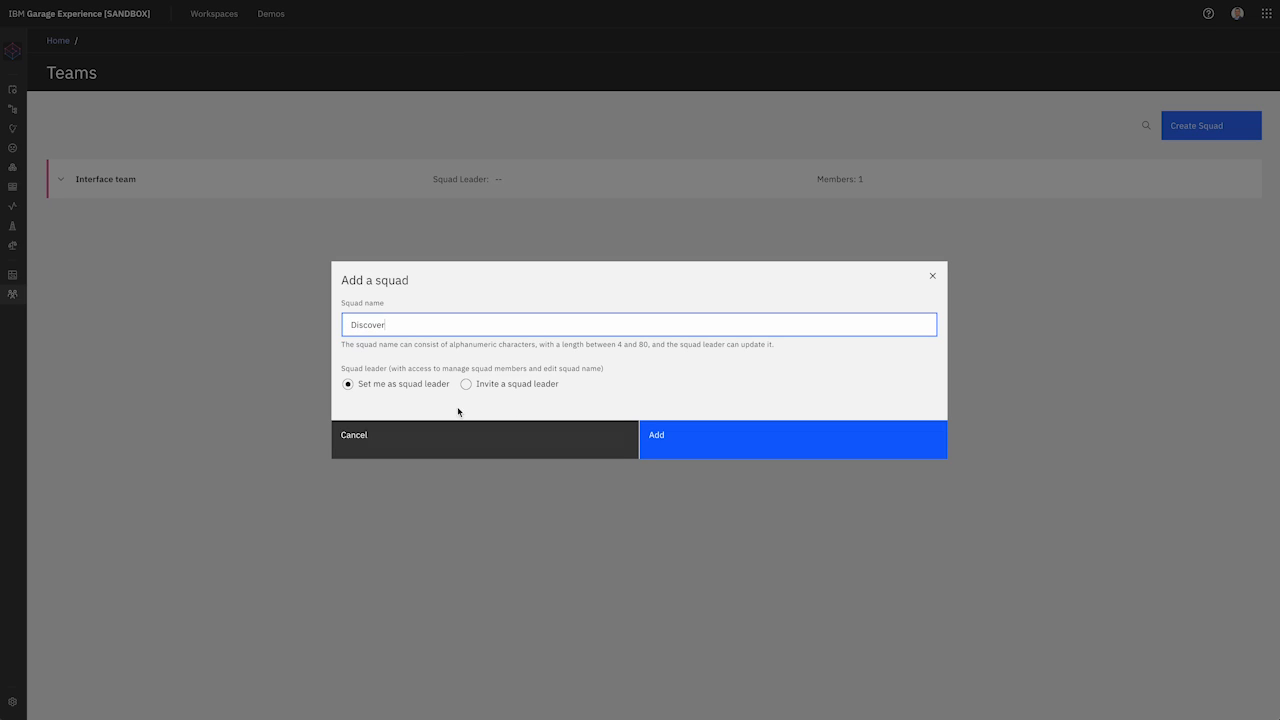
click(728, 446)
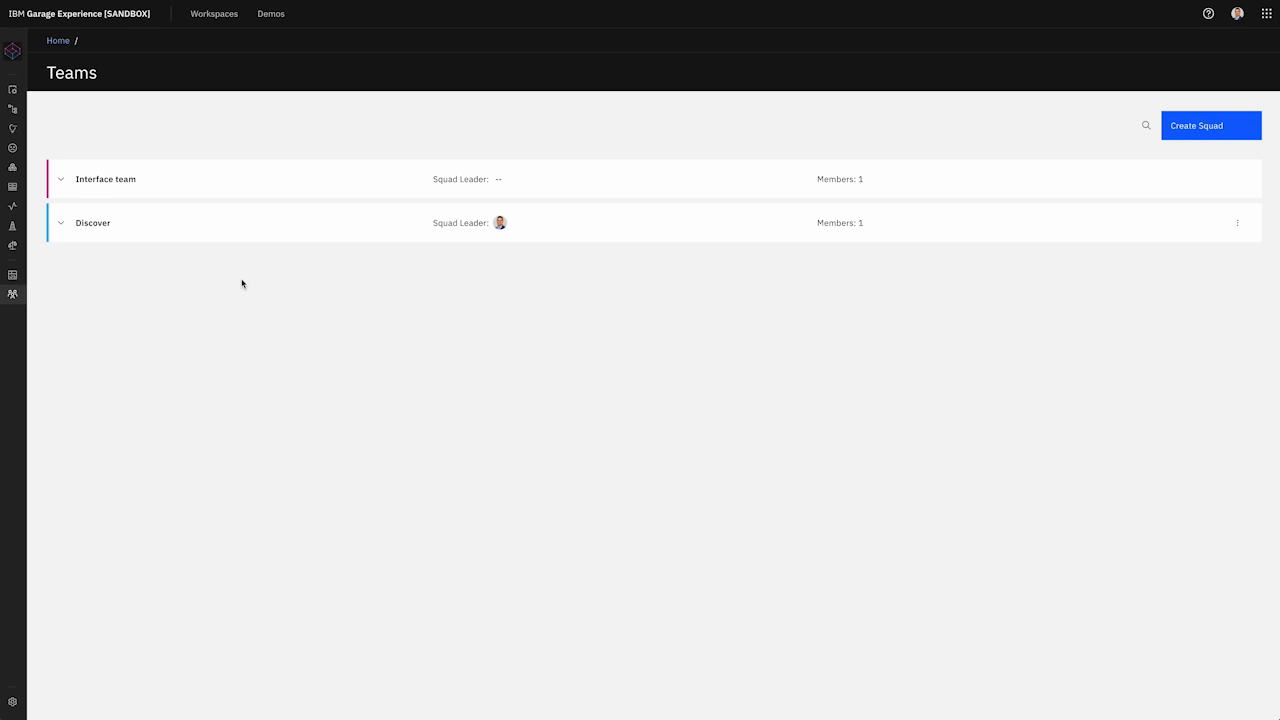
Step: Give the Discover squad leader Product Owner, Site Reliability Engineer, Value Orchestrator and Designer roles
click(60, 223)
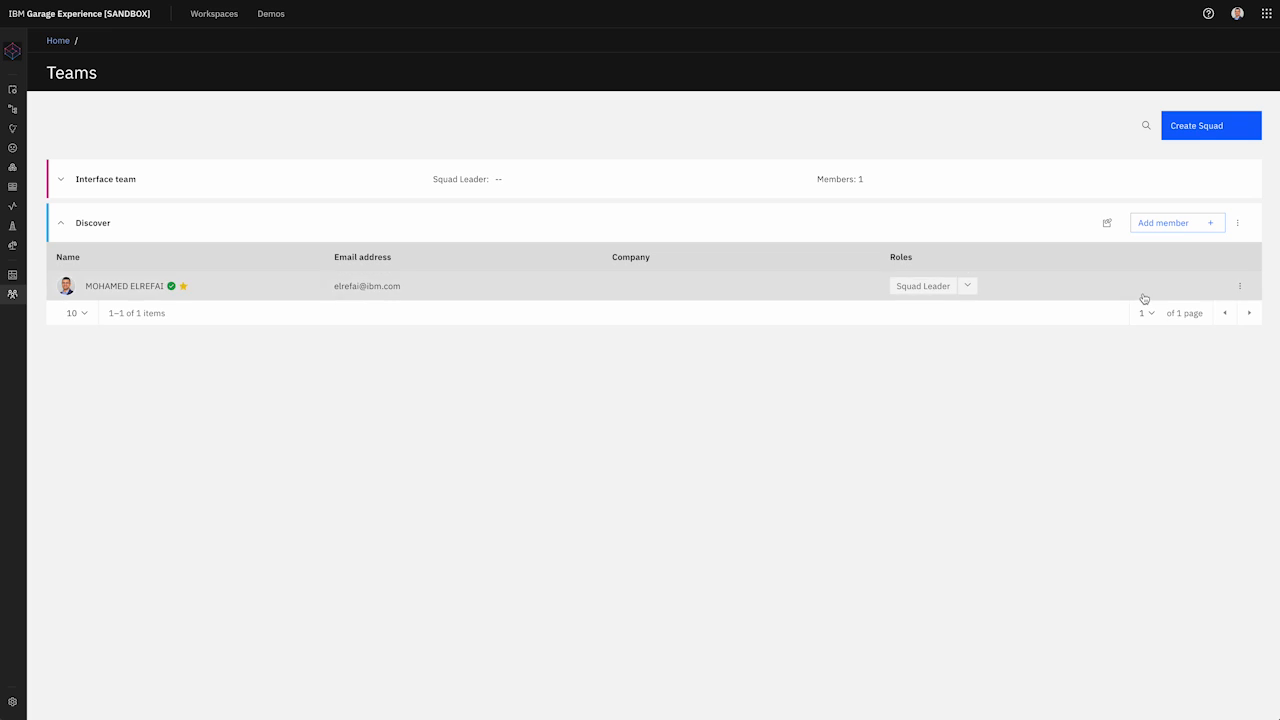
click(966, 286)
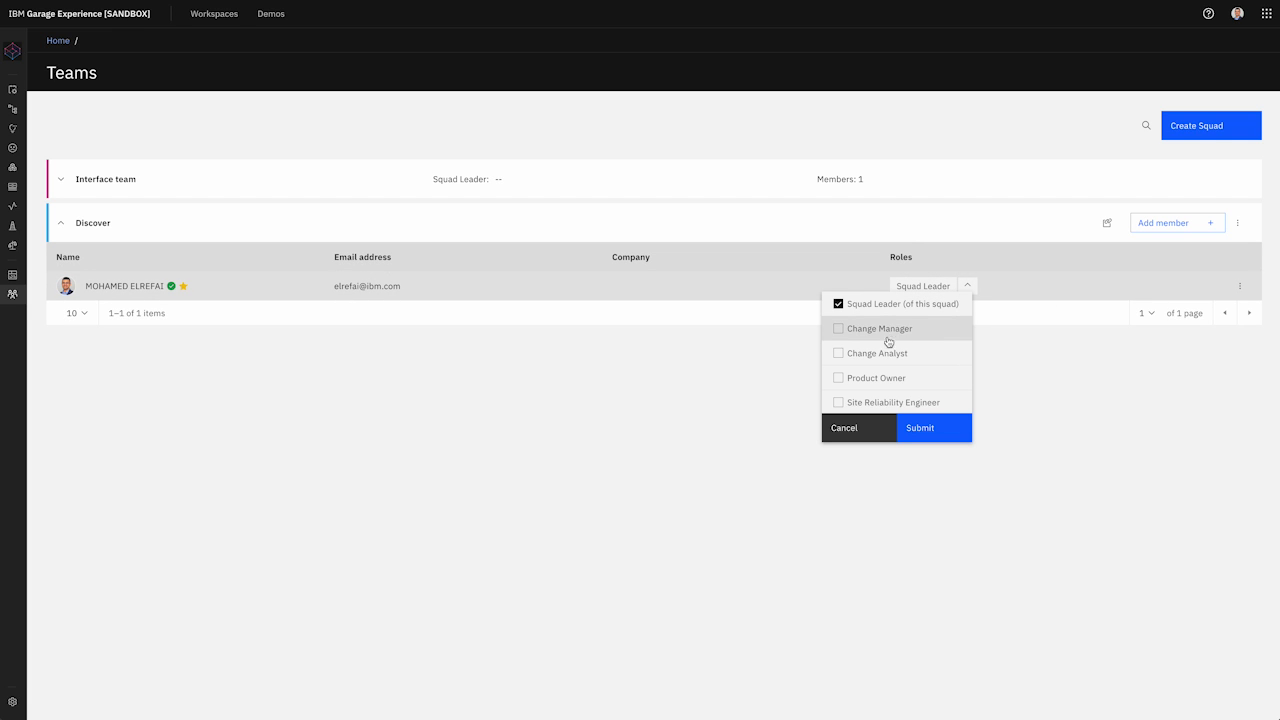
click(839, 380)
click(838, 402)
scroll(940, 366, down, 2)
click(840, 377)
click(839, 402)
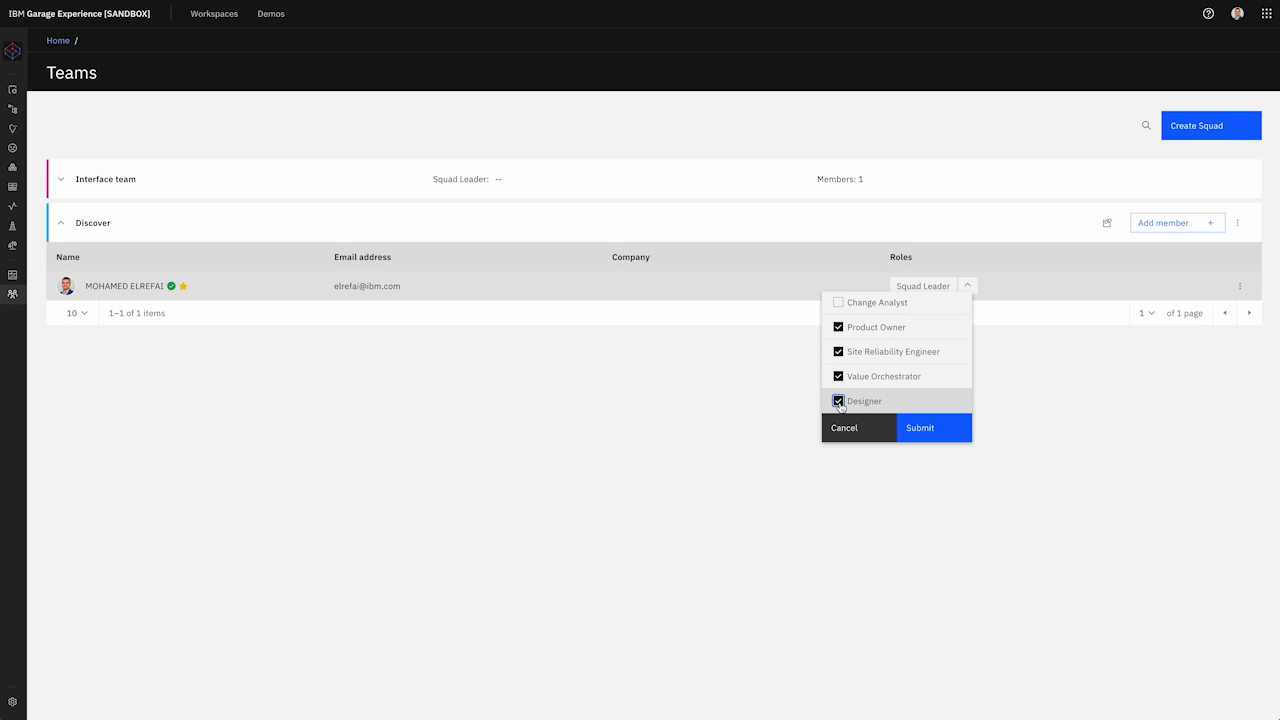
click(919, 429)
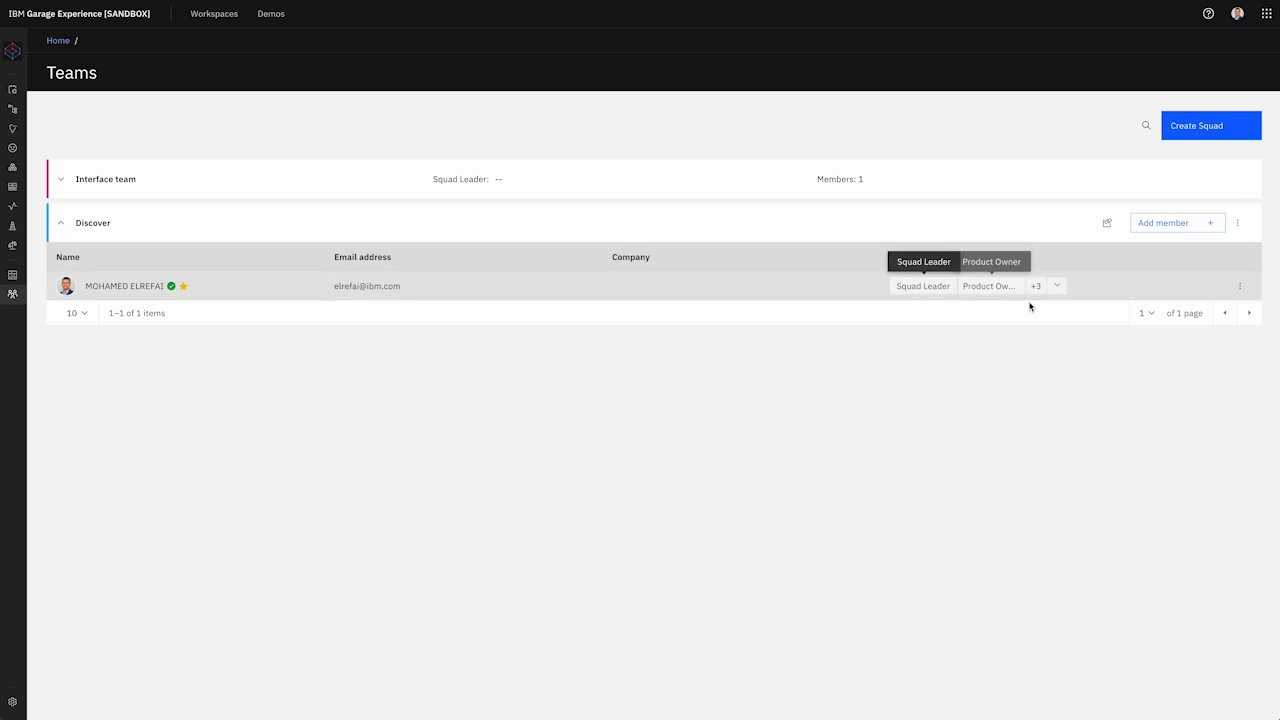
Step: Open the Roles and access reference and filter it to the Project Management function
click(1209, 14)
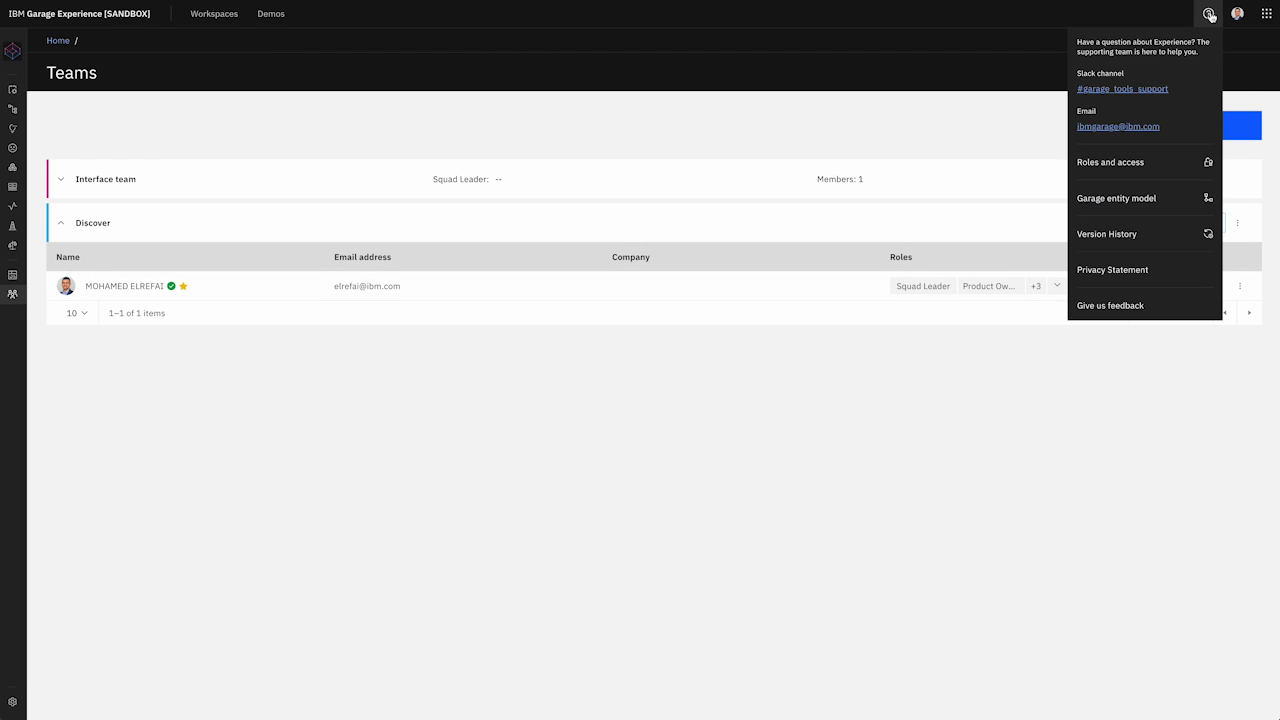
click(1126, 165)
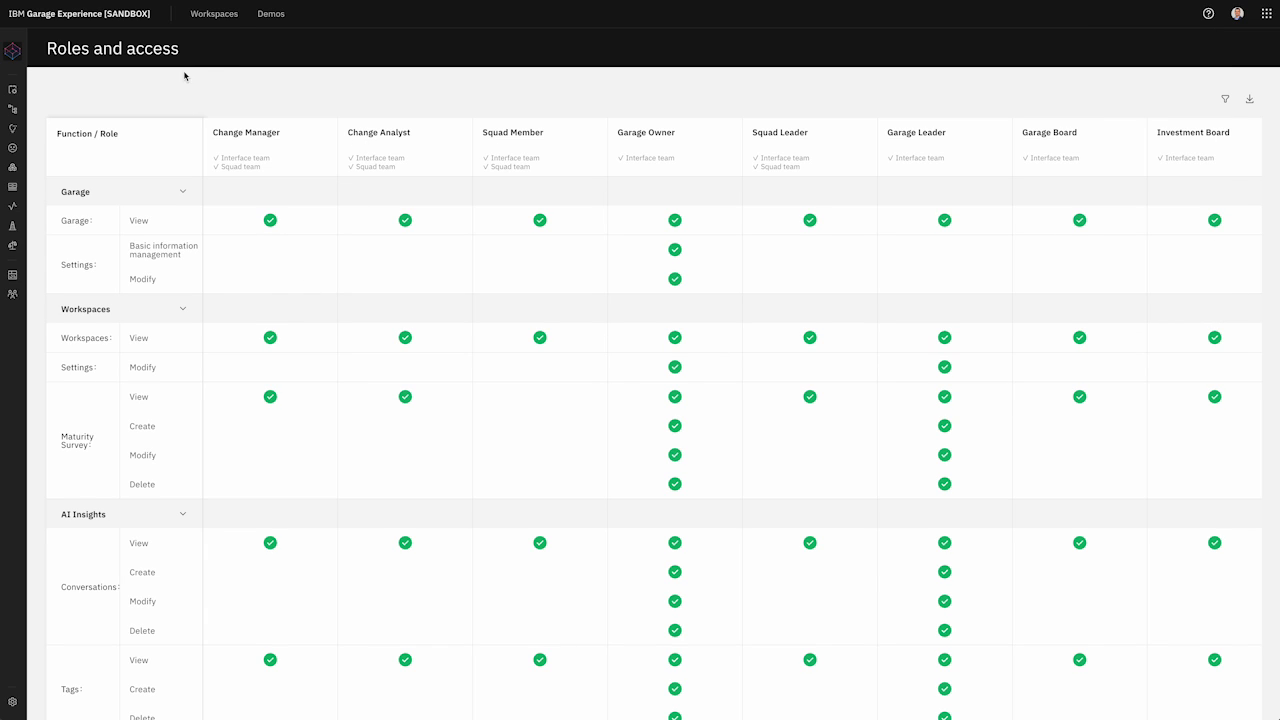
click(1224, 98)
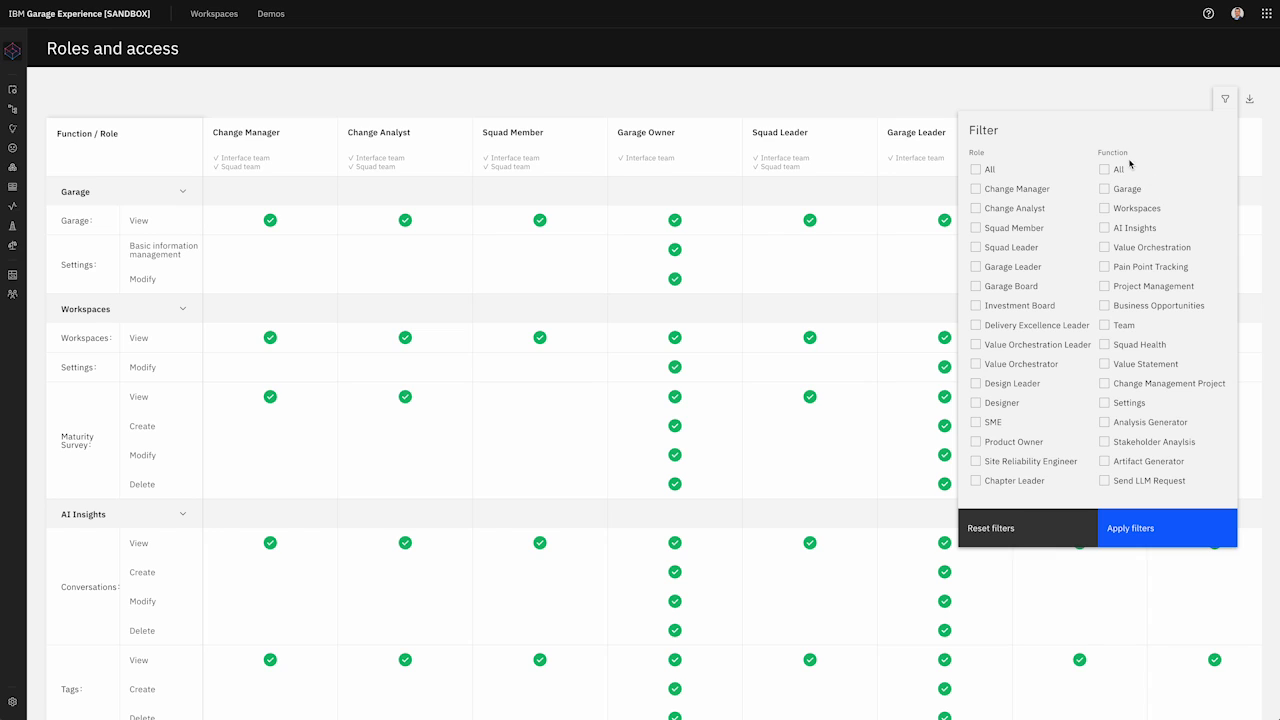
click(1158, 287)
click(1151, 534)
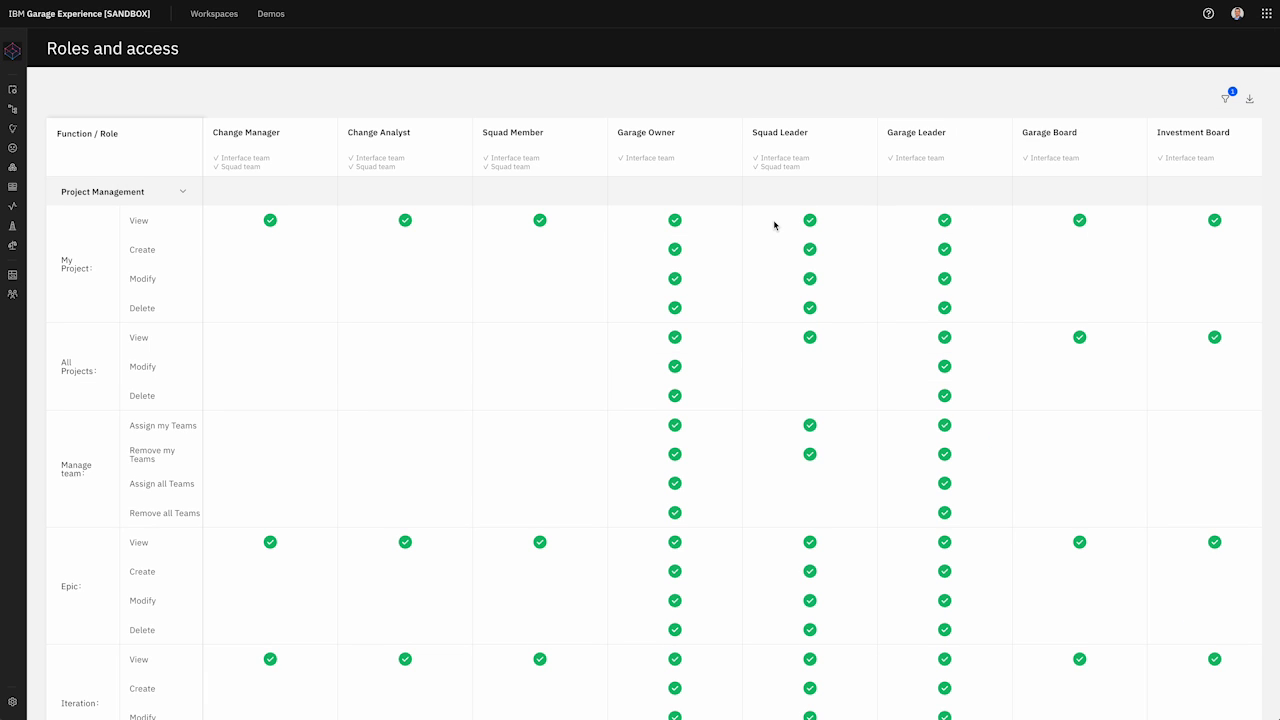
Step: Scroll through the filtered table to review each role's Project Management permissions
scroll(236, 192, down, 1)
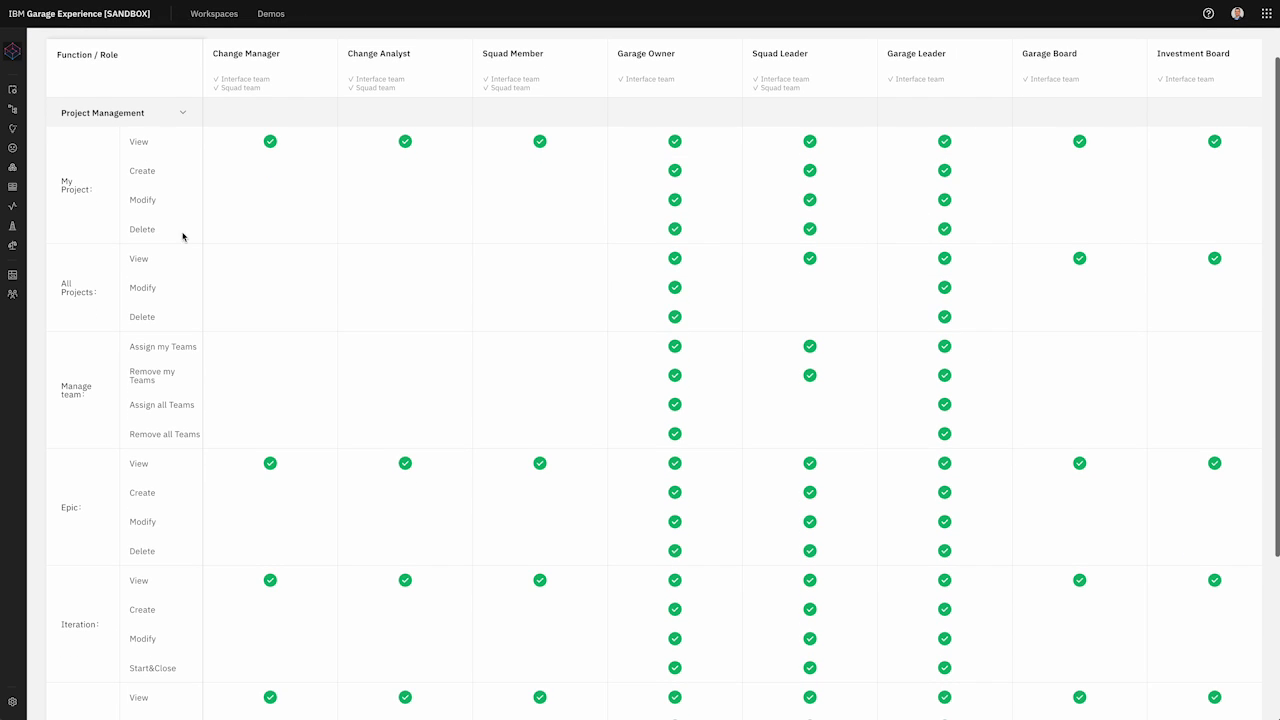
scroll(109, 414, down, 3)
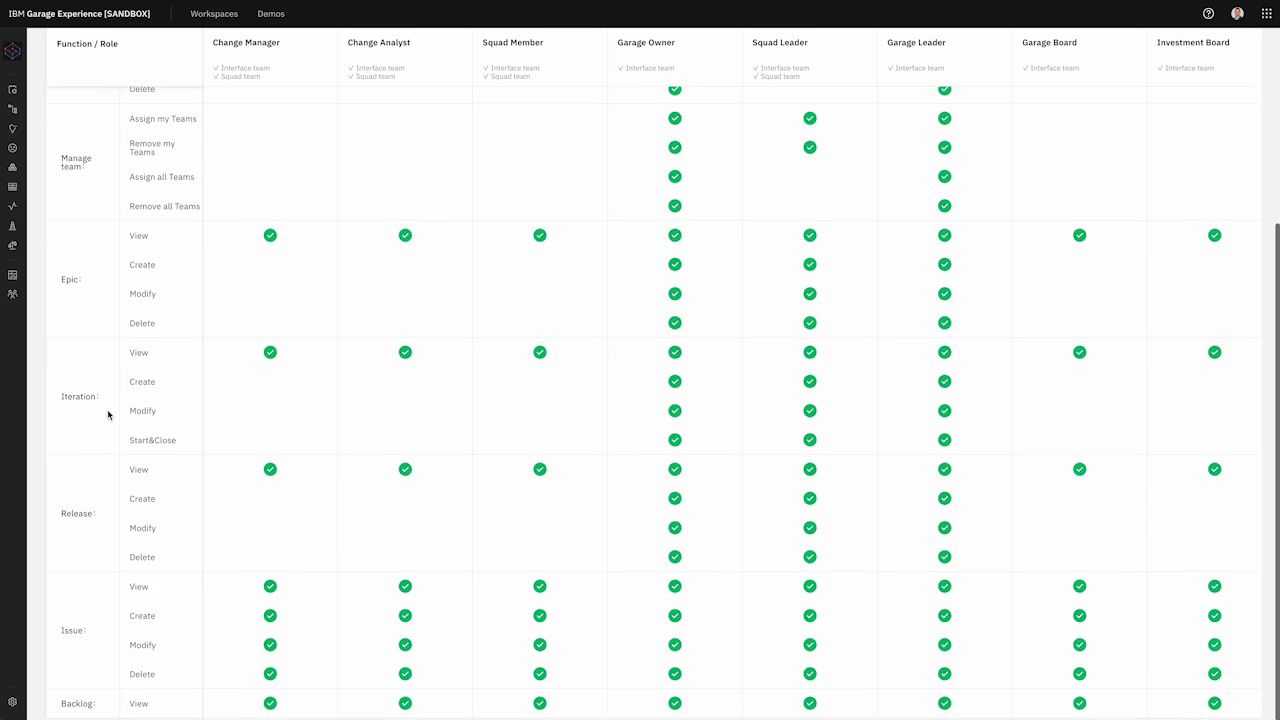
scroll(109, 411, up, 4)
scroll(290, 174, right, 3)
scroll(290, 174, right, 6)
scroll(290, 174, left, 2)
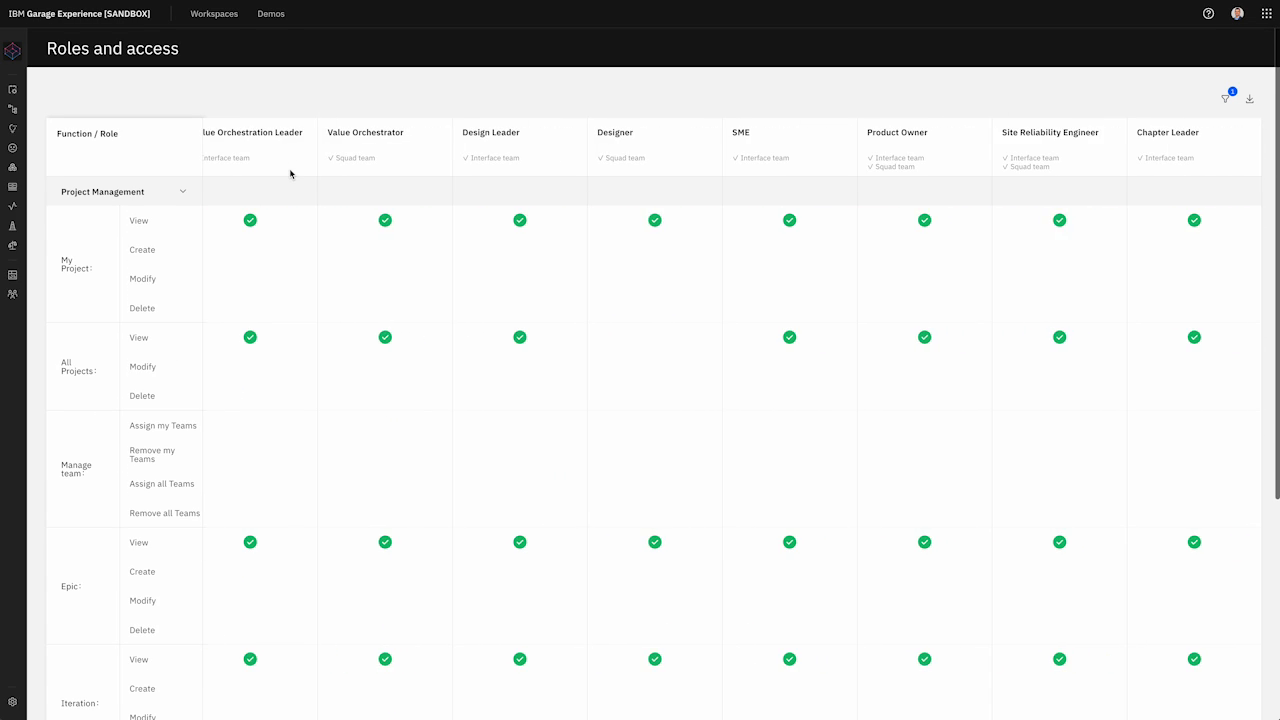
scroll(290, 174, left, 7)
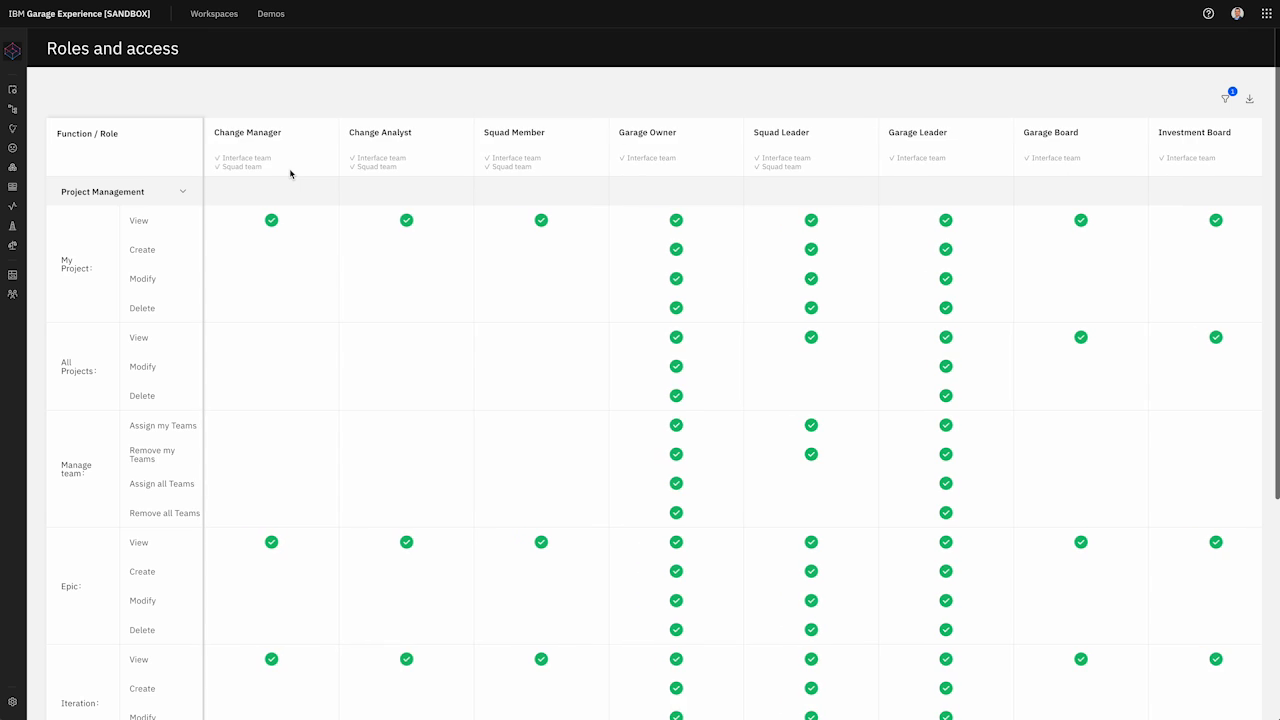
scroll(708, 143, right, 9)
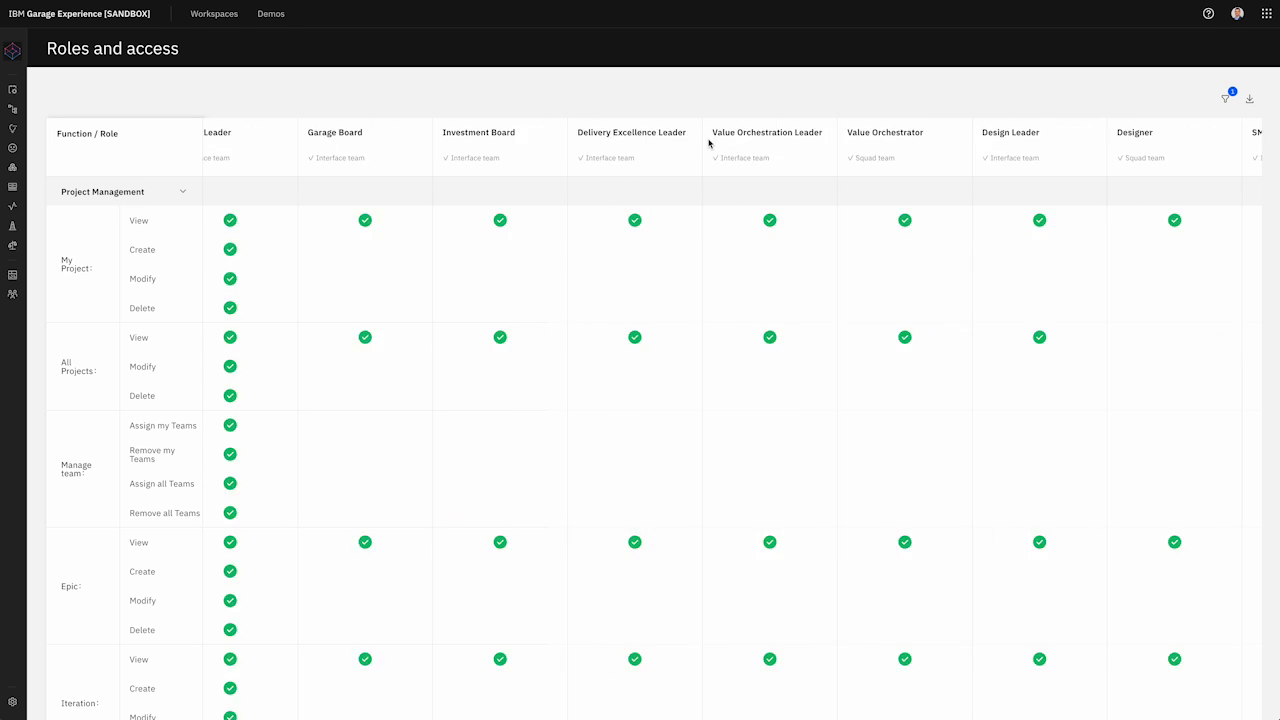
scroll(708, 143, left, 9)
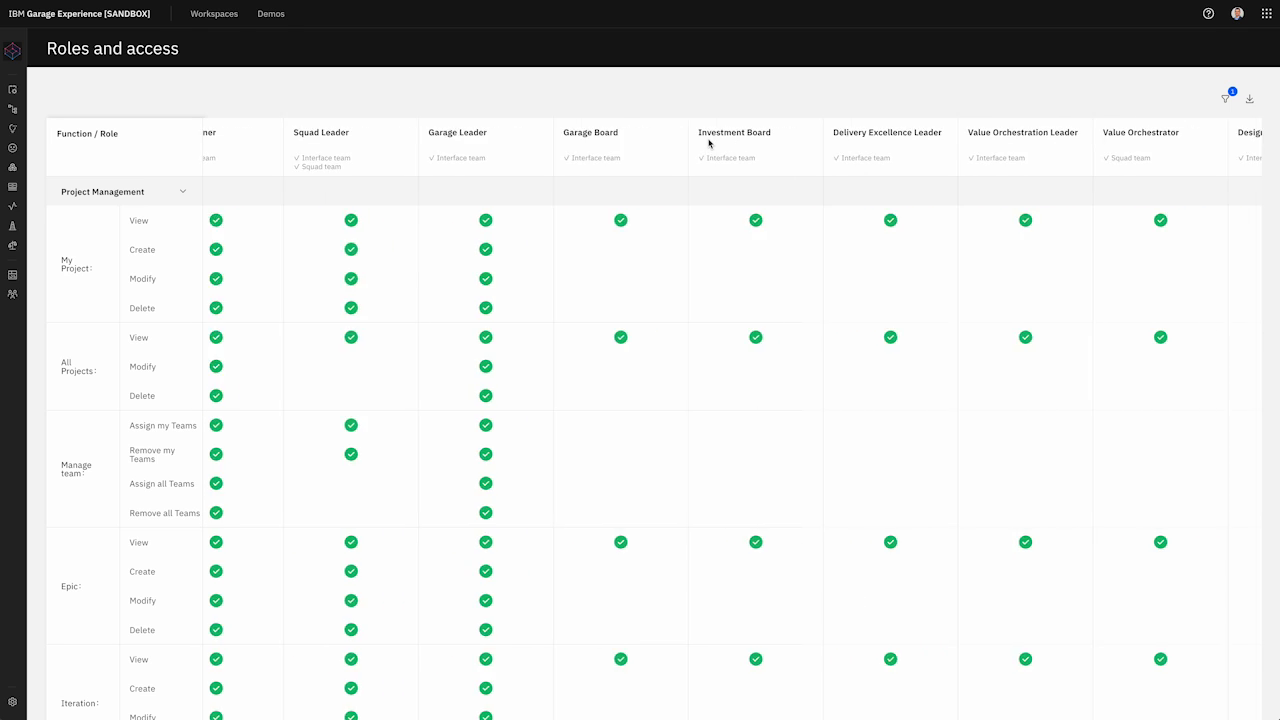
Step: Set the Discover squad member's Member company to IBM on the Teams page and save
mouse_move(26, 303)
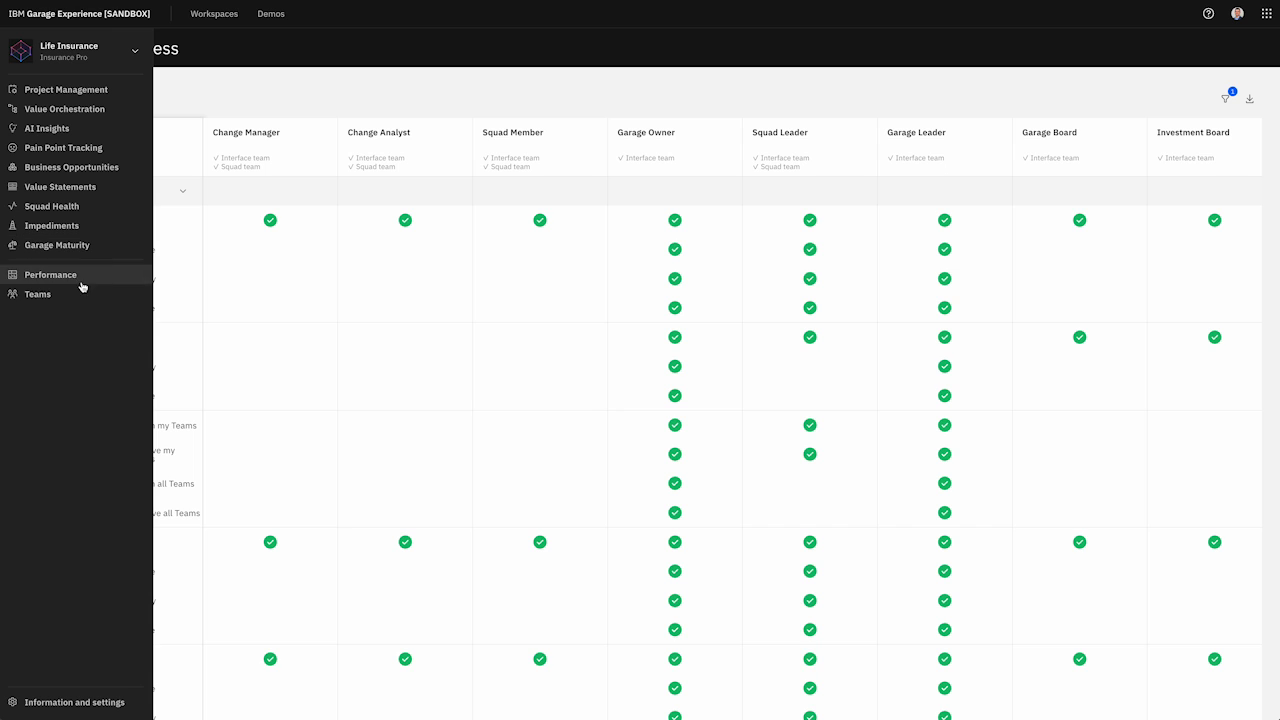
click(70, 298)
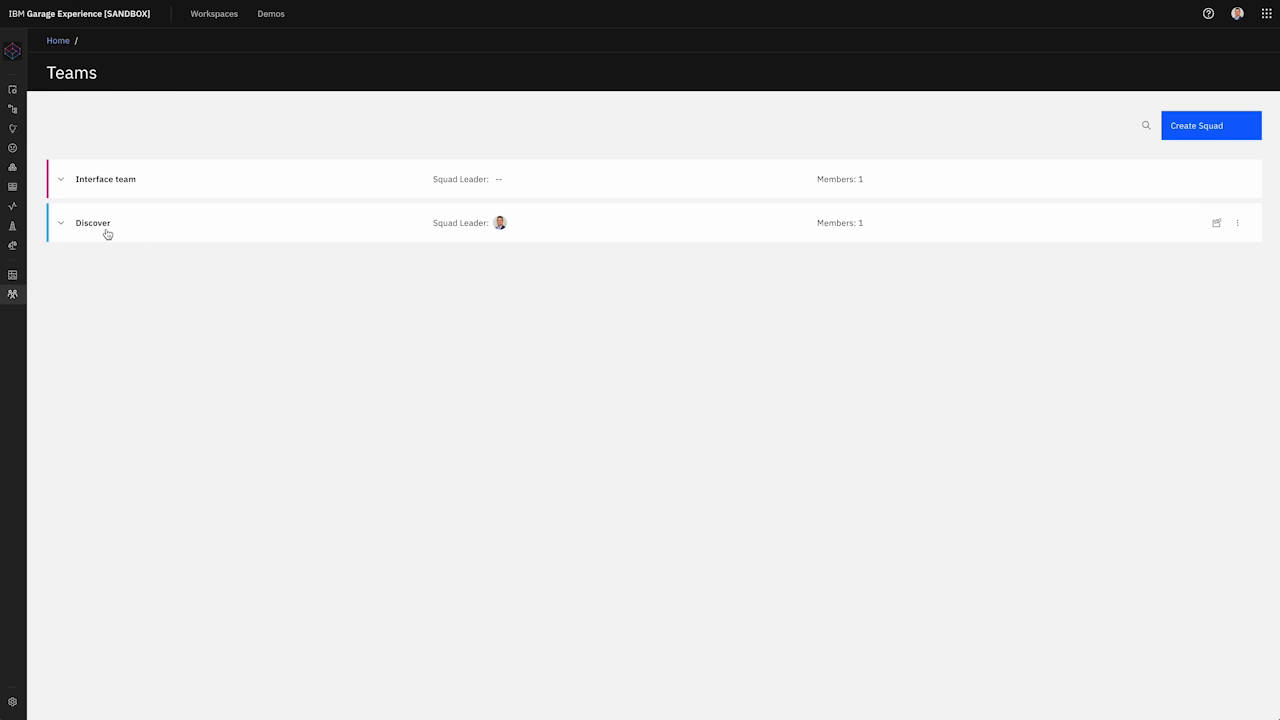
click(62, 224)
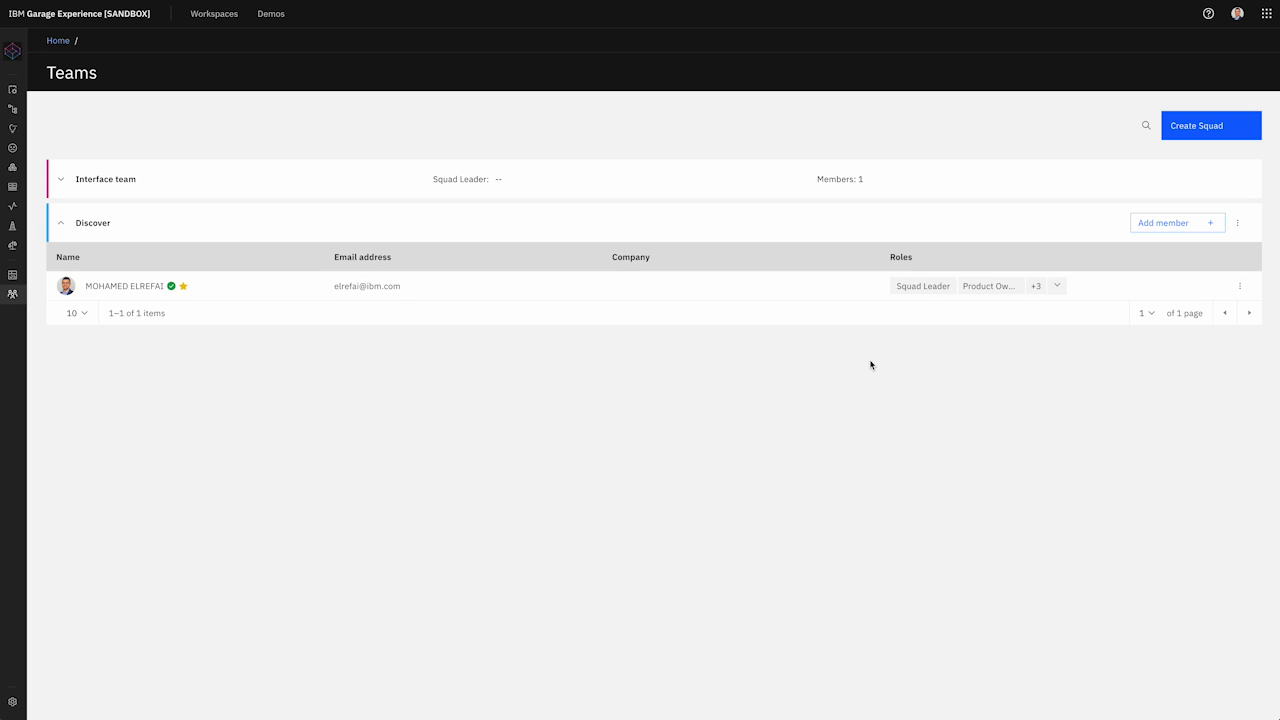
click(1240, 286)
click(1184, 312)
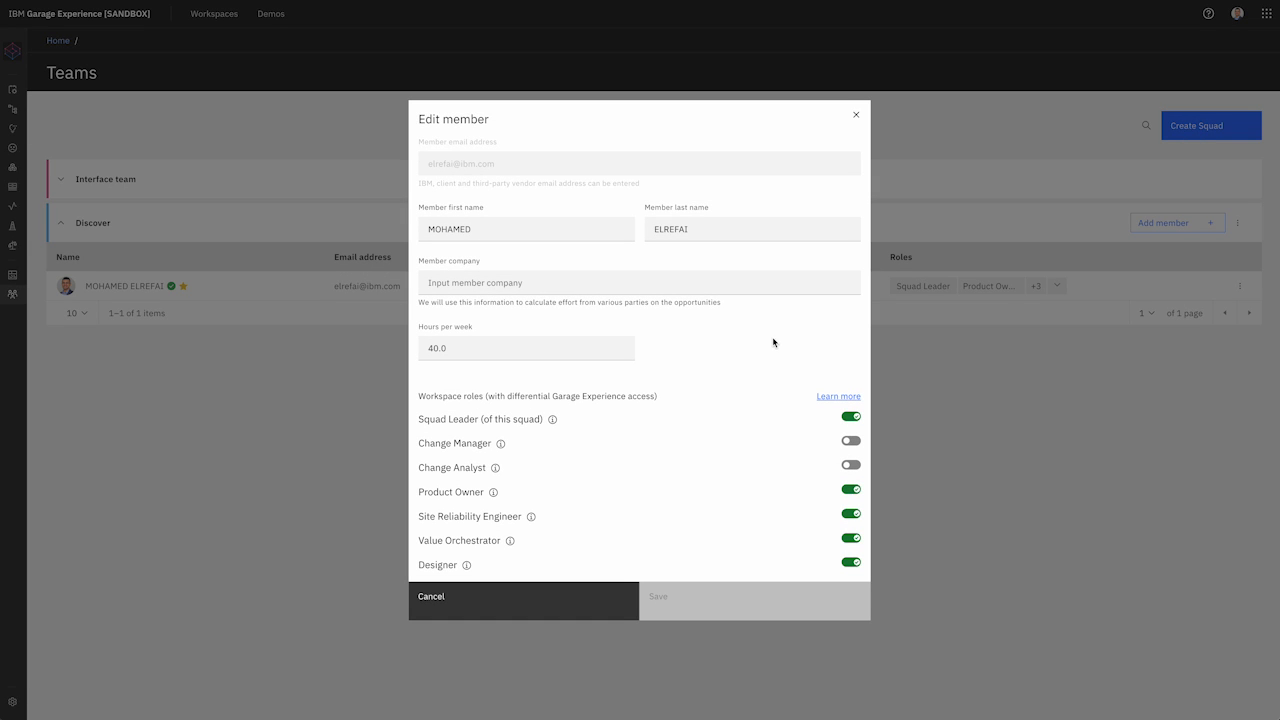
click(599, 285)
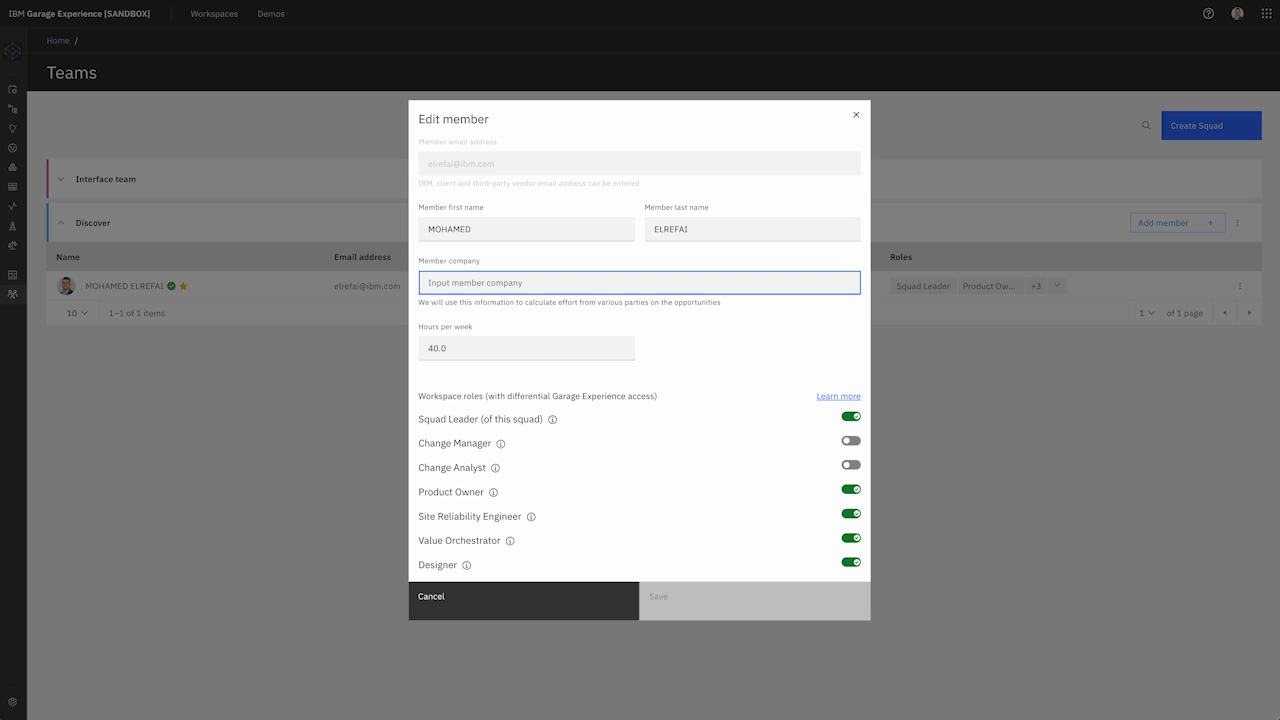
text(IBM)
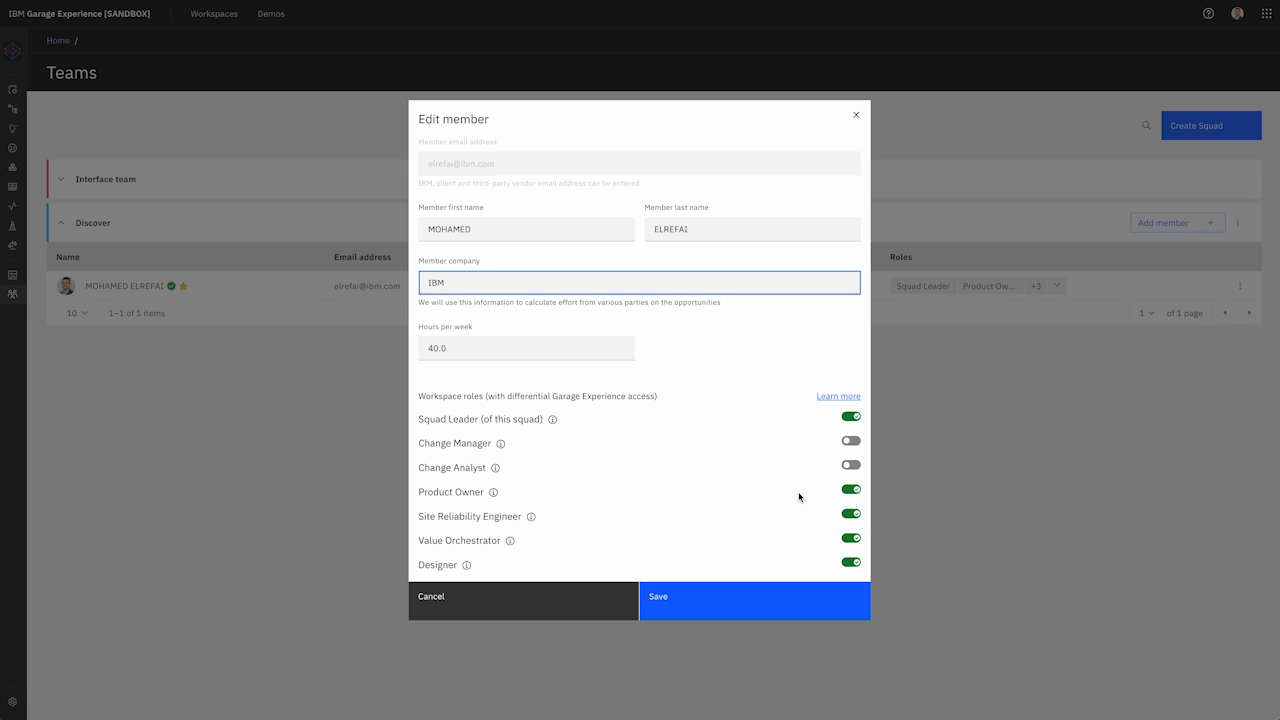
scroll(803, 500, down, 1)
click(723, 614)
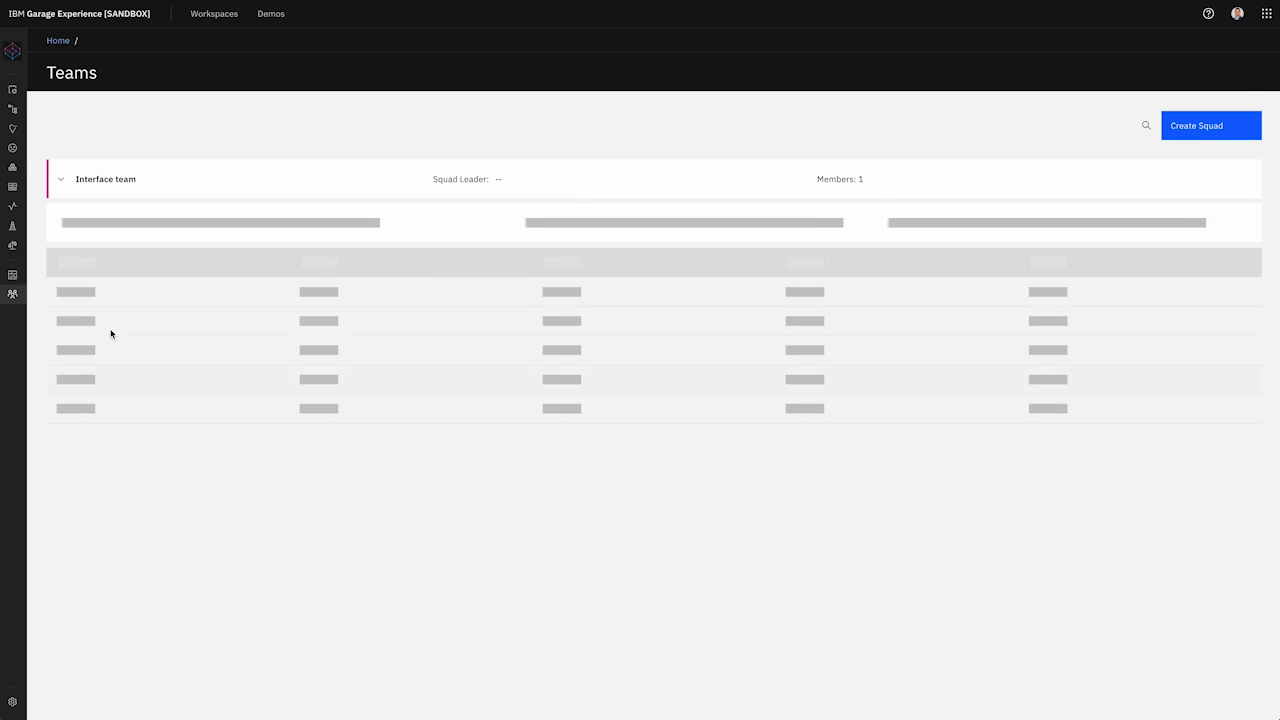
mouse_move(4, 127)
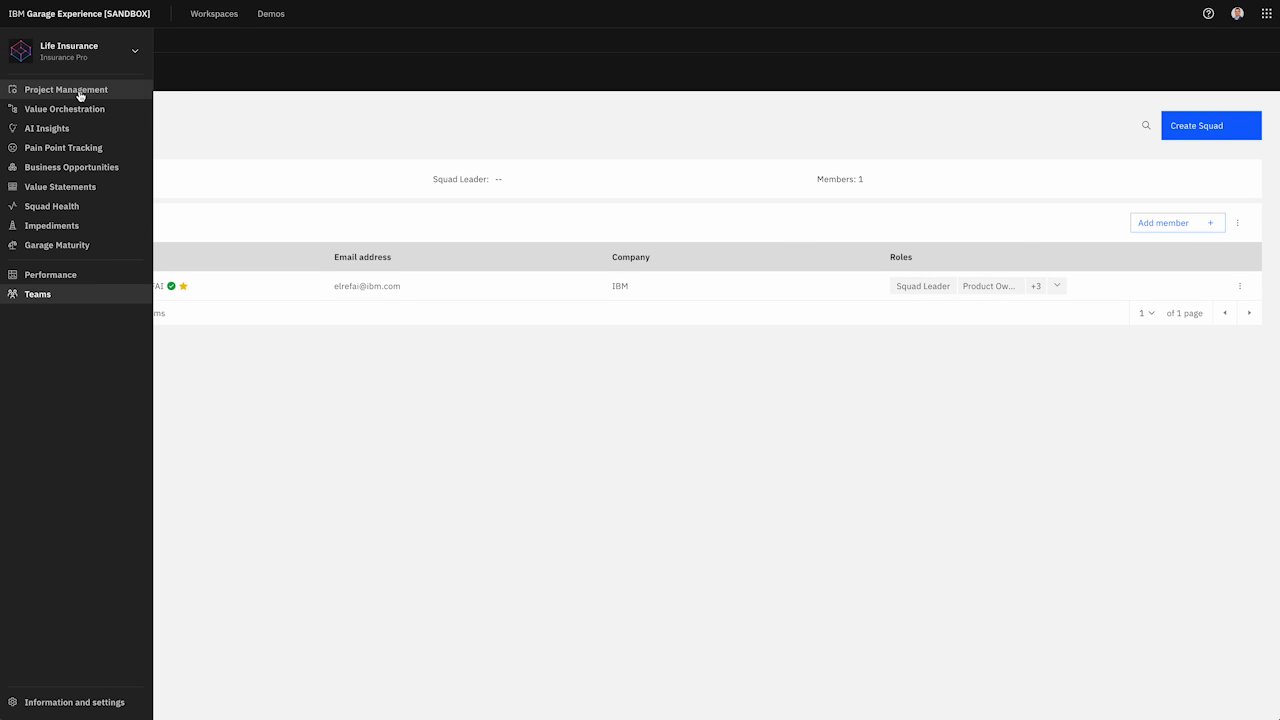
Step: Assign the Discover squad to Life Insurance Local, save, and open the project's page
click(80, 91)
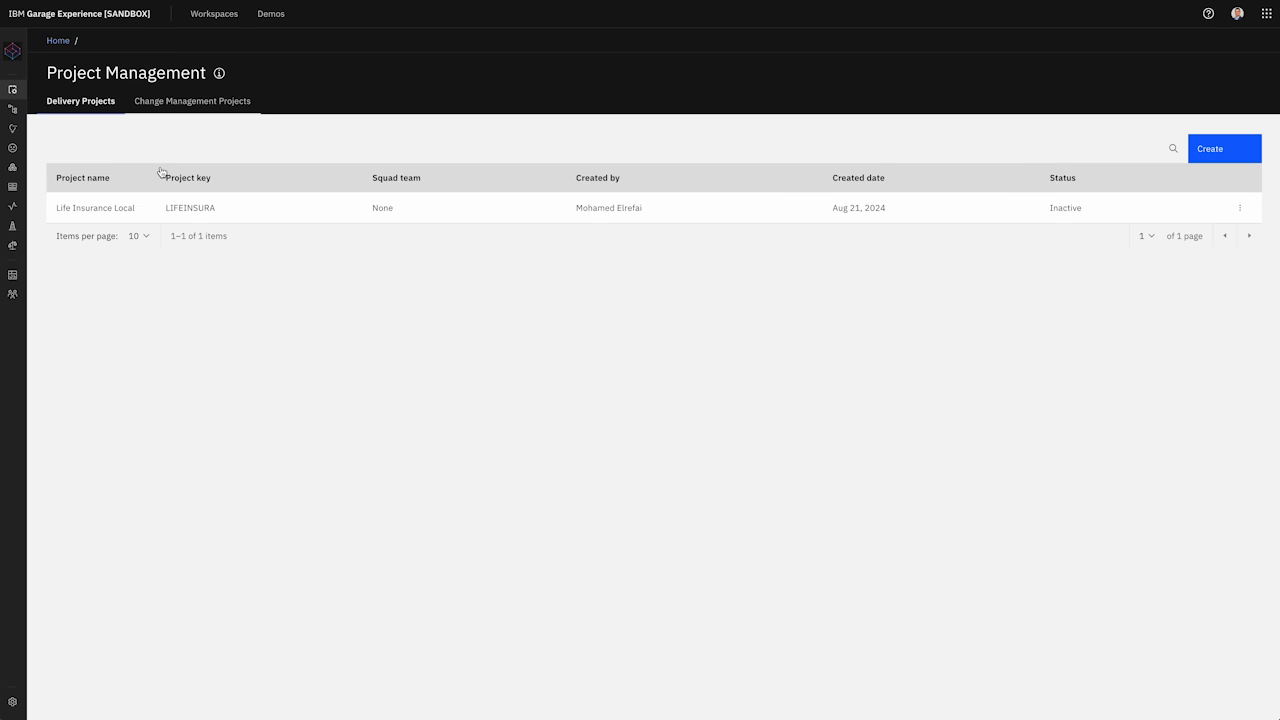
click(1239, 209)
click(1206, 232)
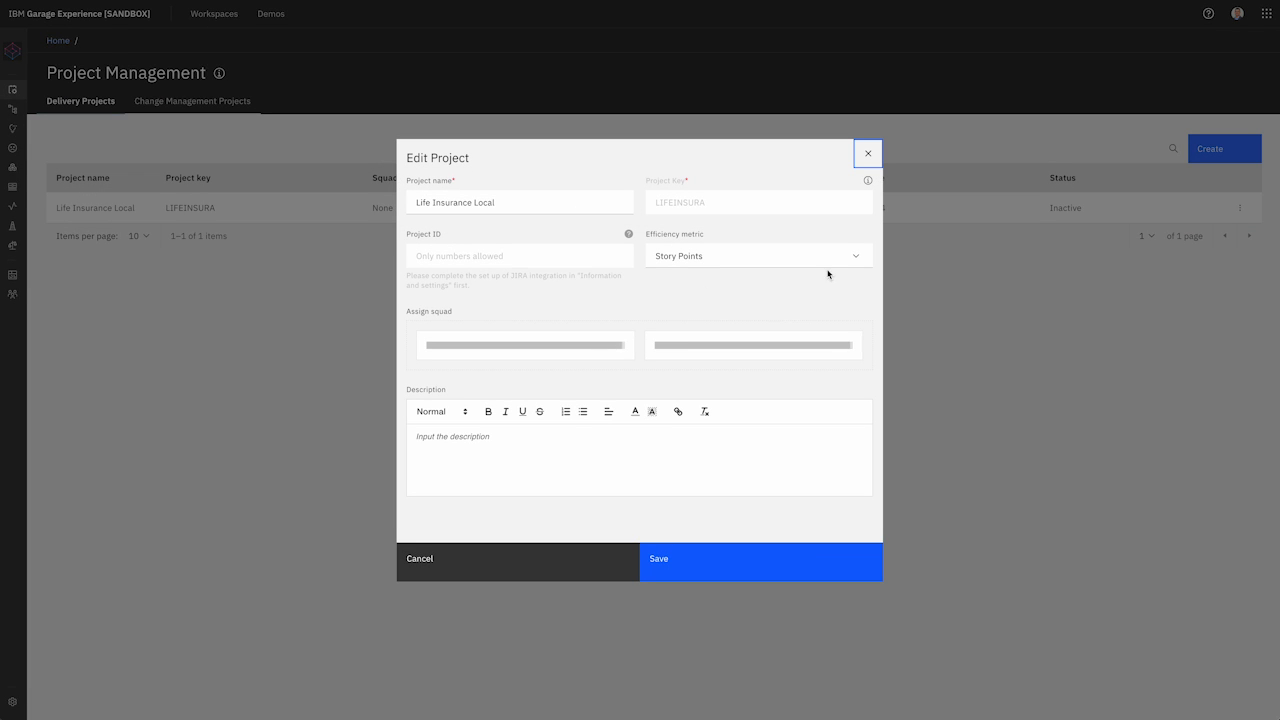
click(844, 347)
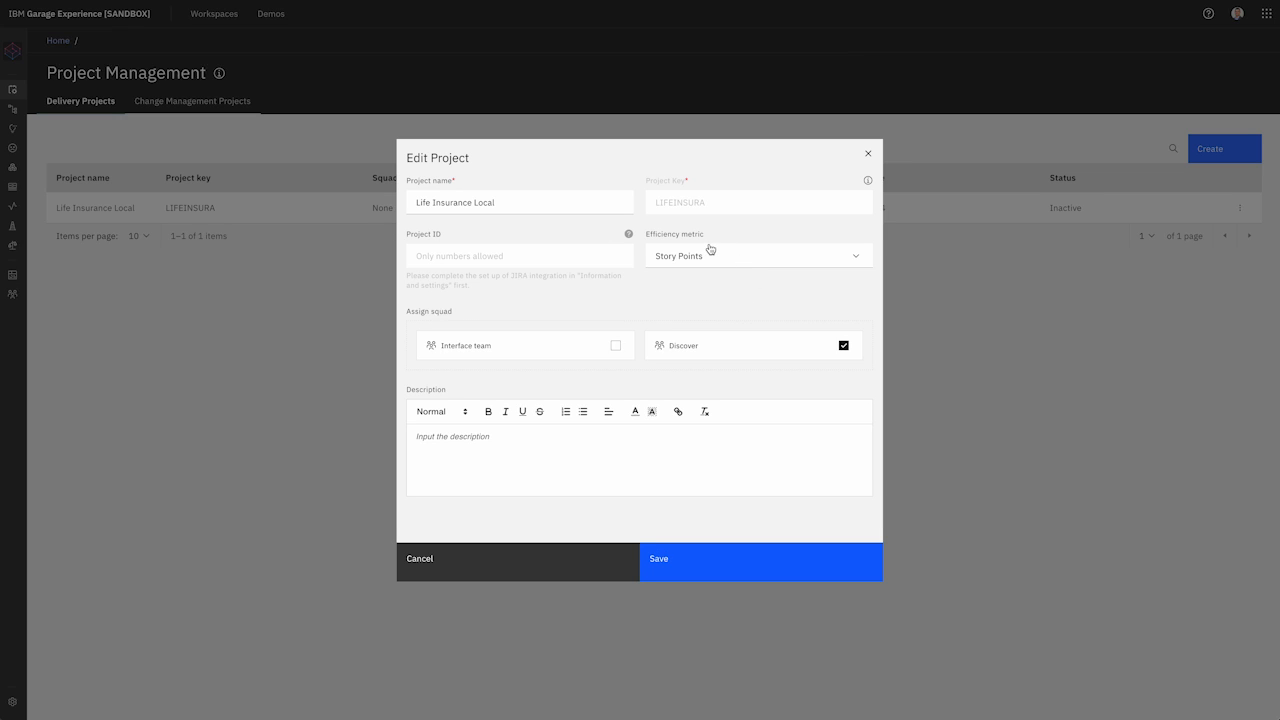
click(740, 577)
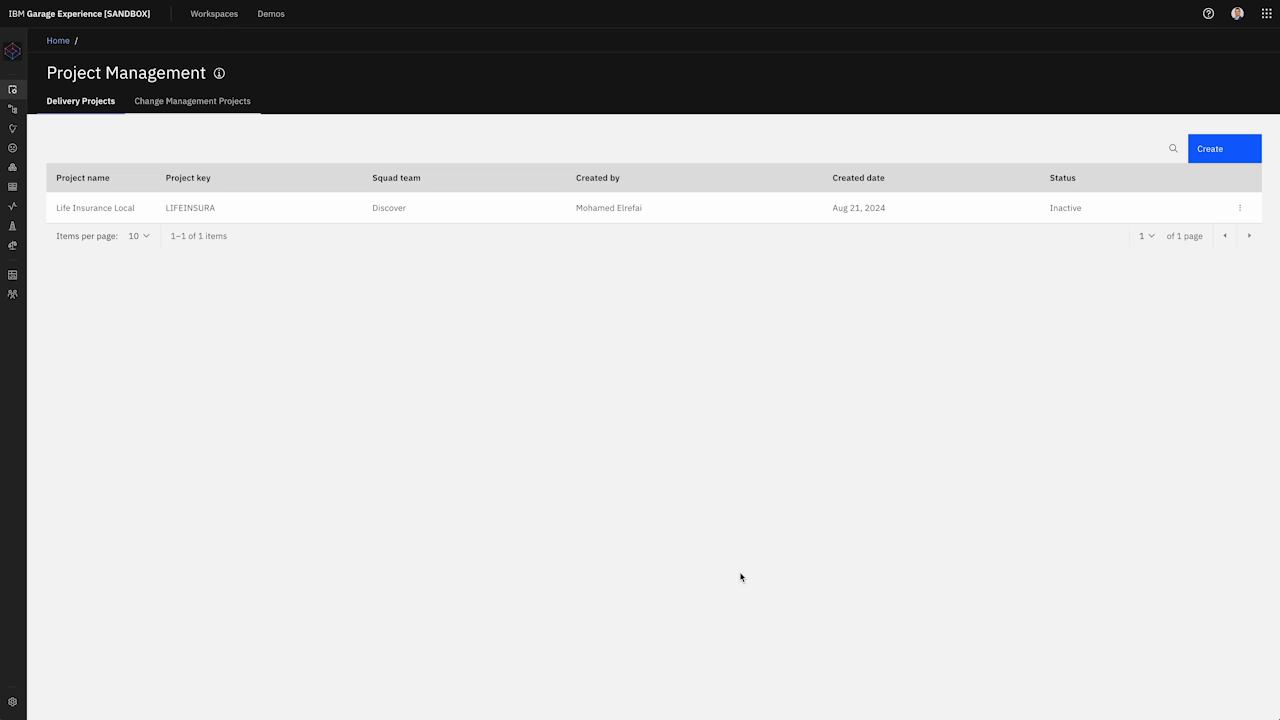
click(106, 209)
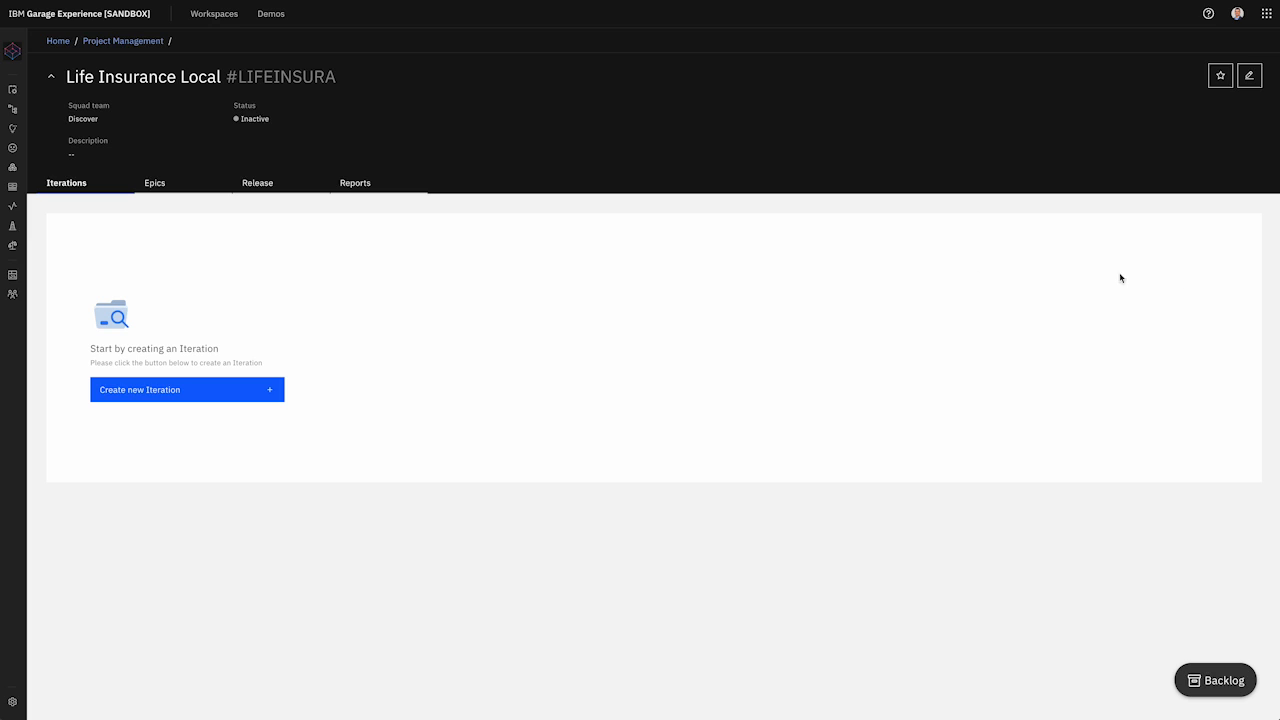
Step: Start a new iteration, Iteration - 01, for the Discover squad measured in Story Points
click(214, 397)
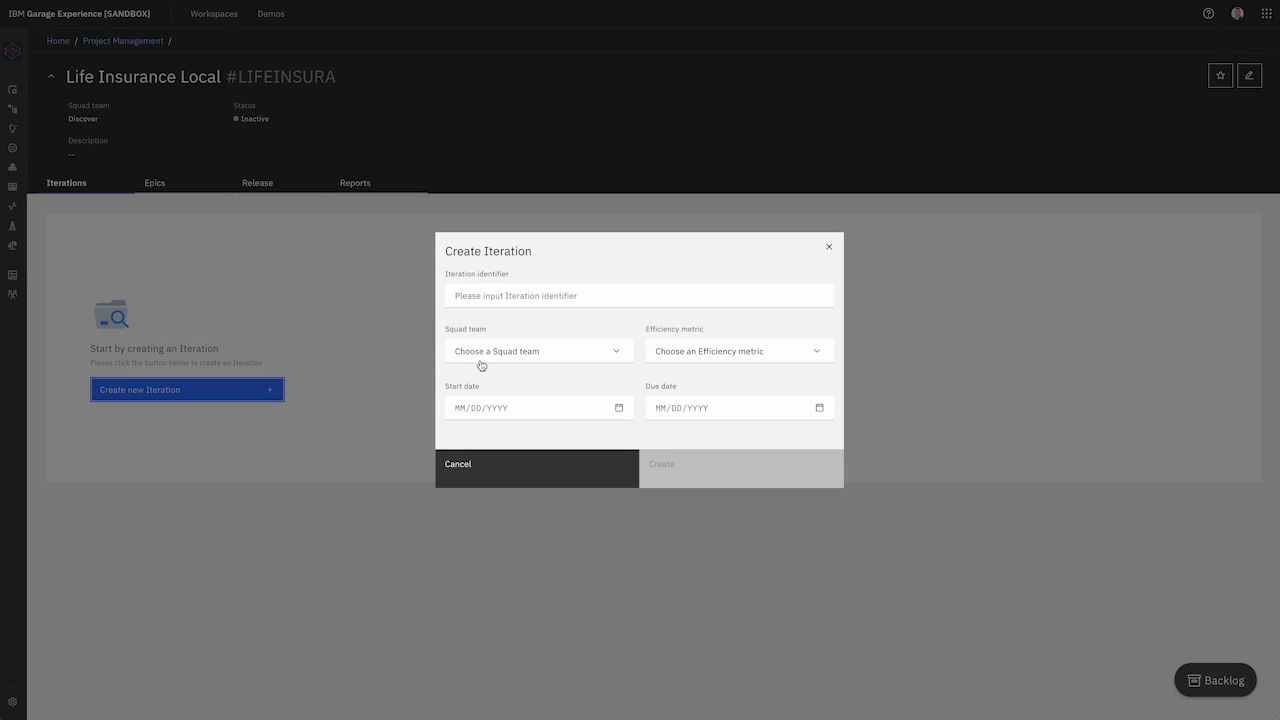
click(531, 297)
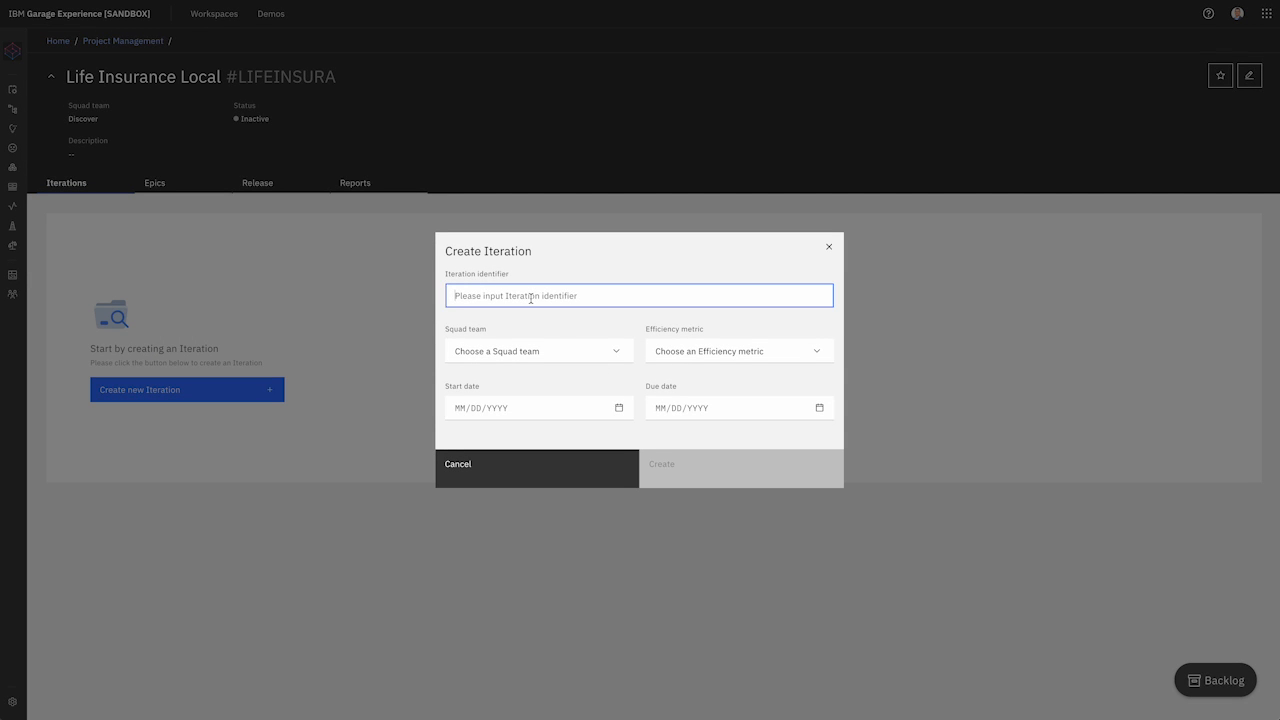
text(Iteration - 01)
click(577, 352)
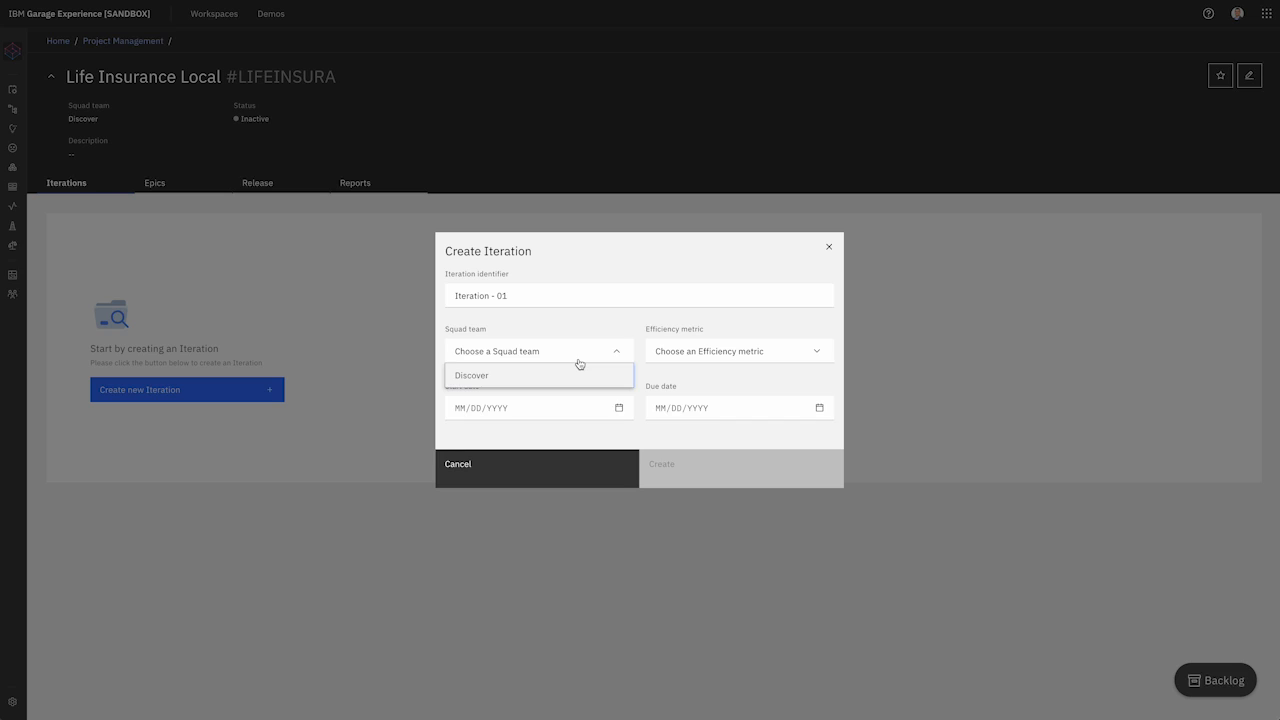
click(537, 384)
click(757, 359)
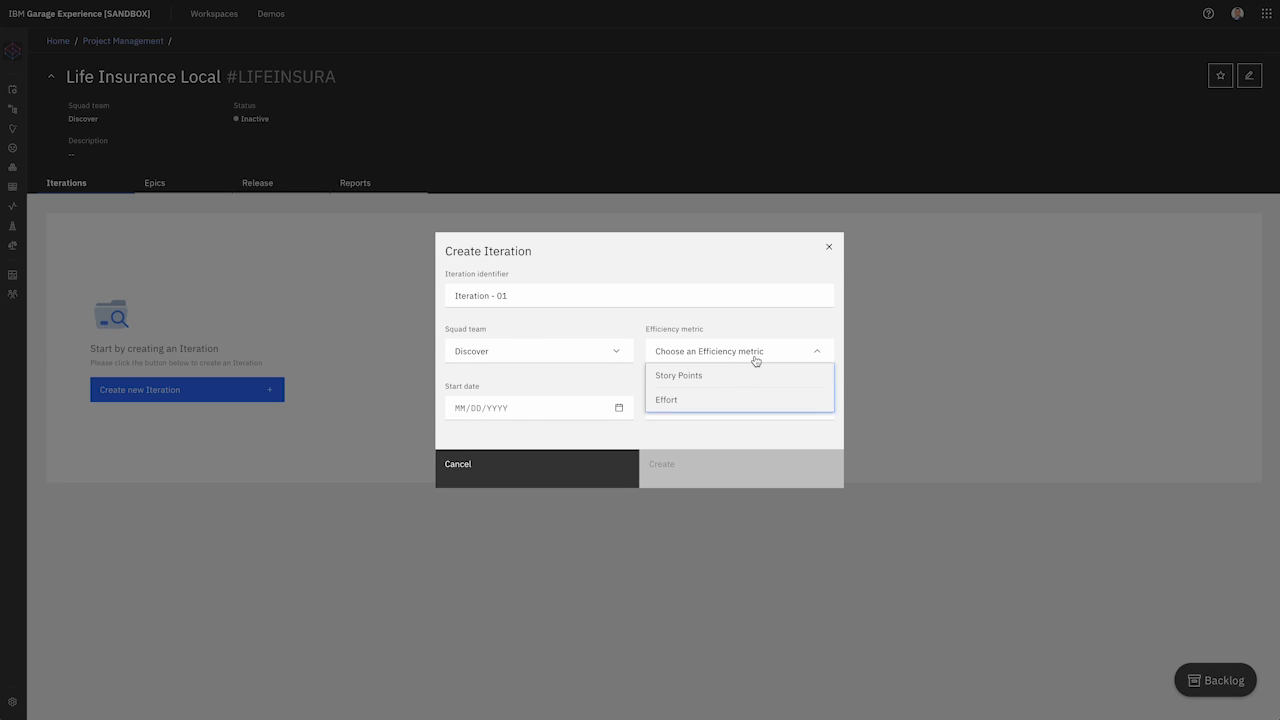
click(736, 376)
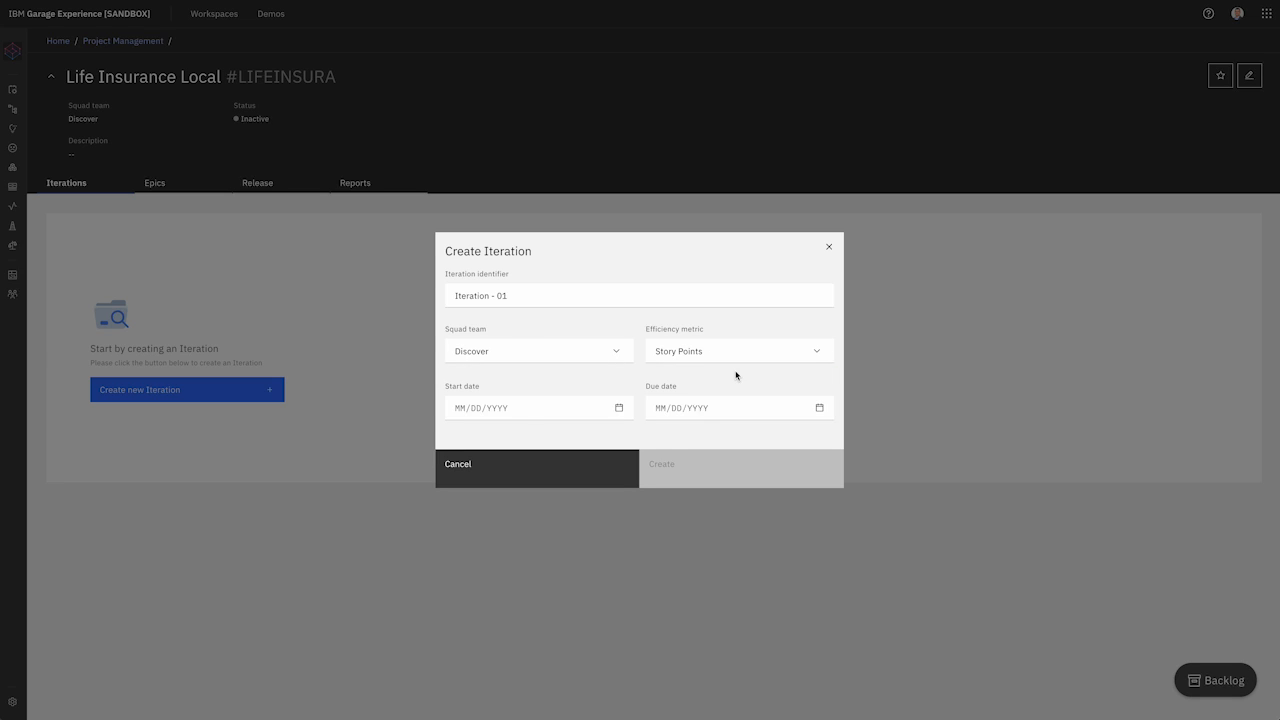
Step: Date the iteration 07/01/2024 to 07/12/2024 and create it
click(566, 409)
click(458, 438)
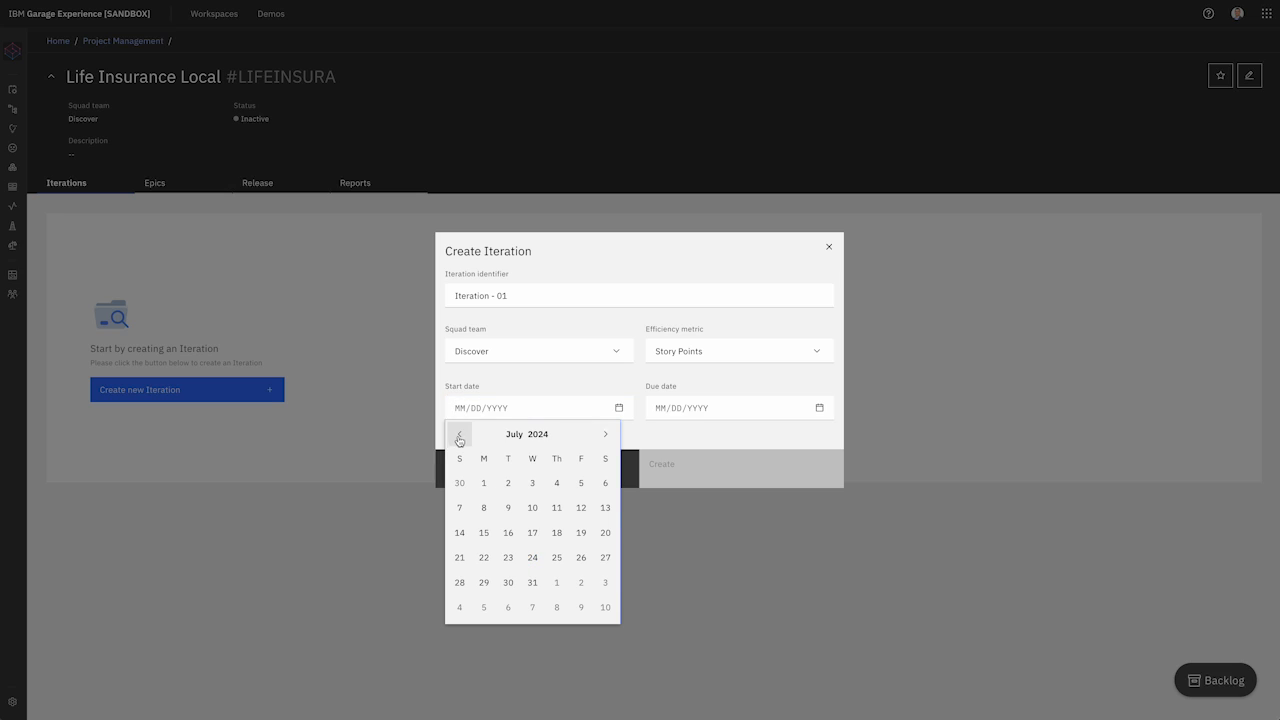
click(483, 485)
click(819, 408)
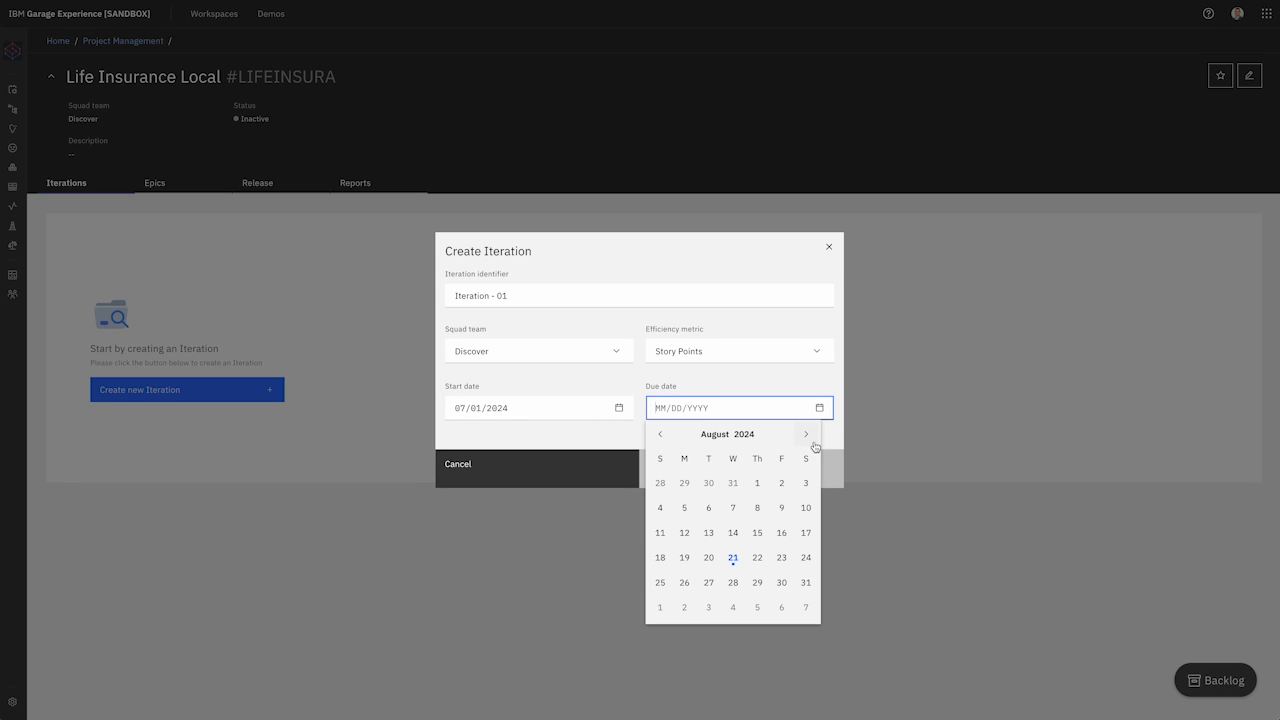
click(660, 434)
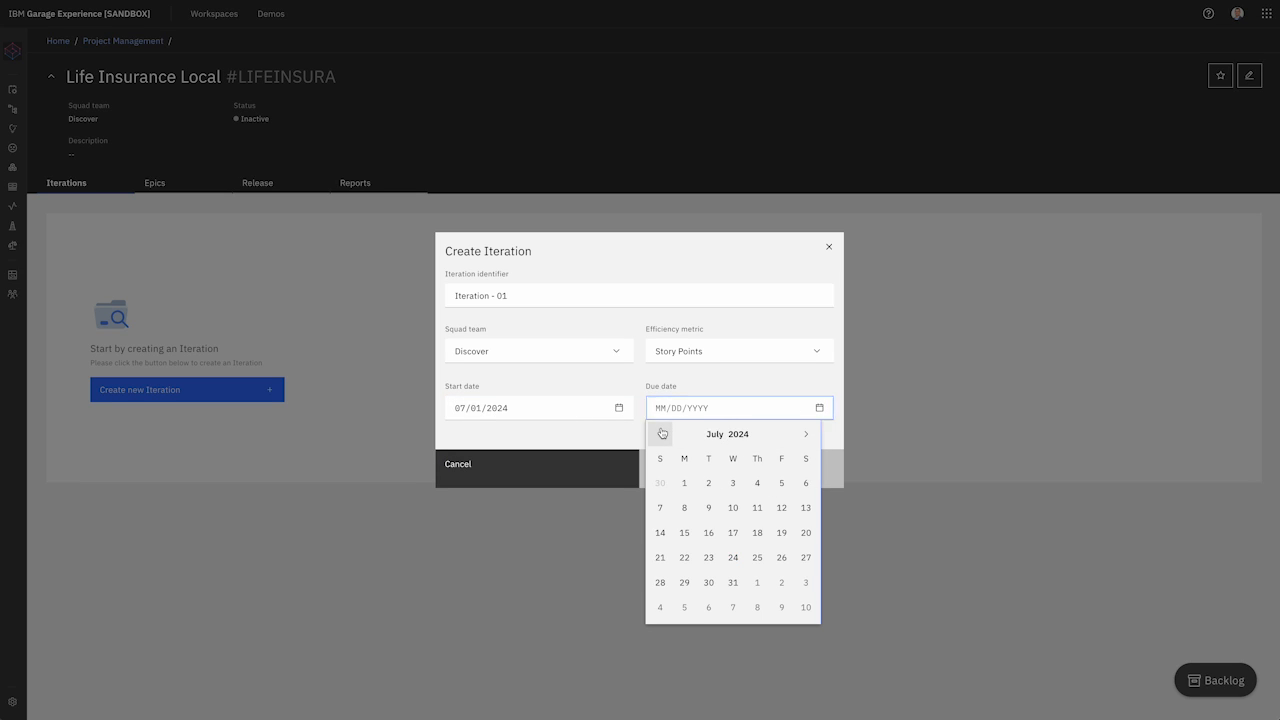
click(785, 509)
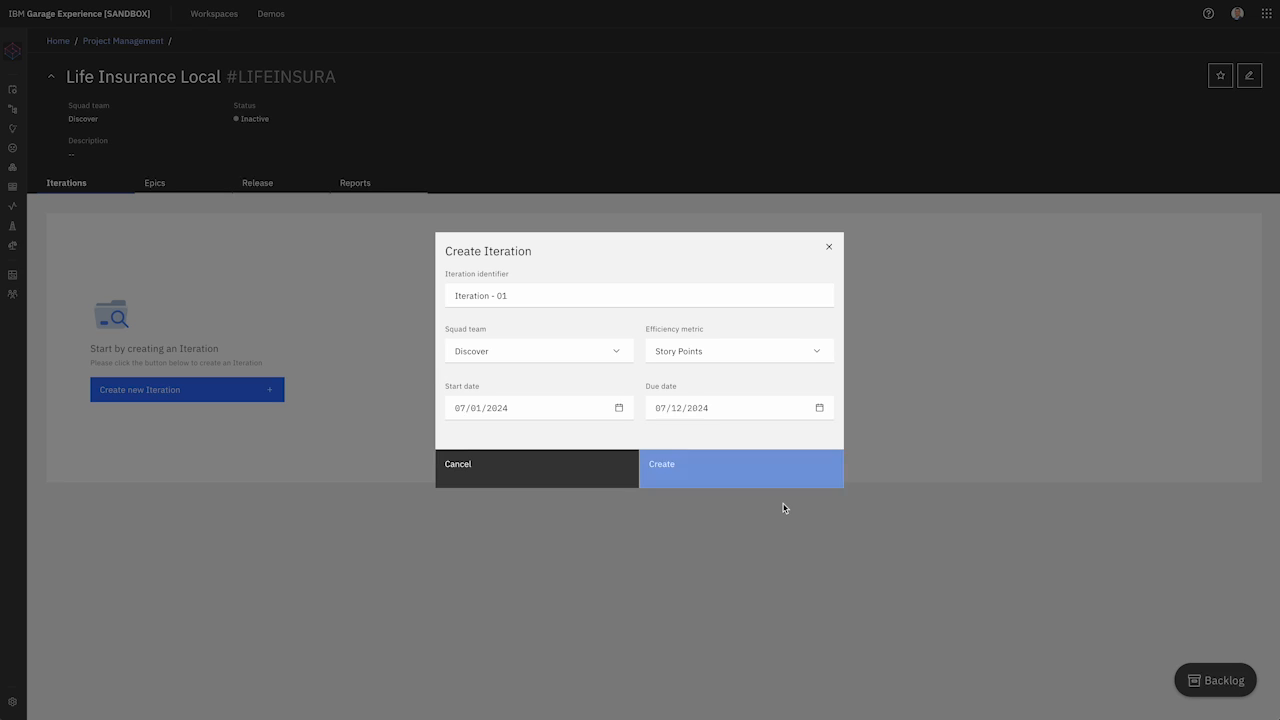
click(700, 476)
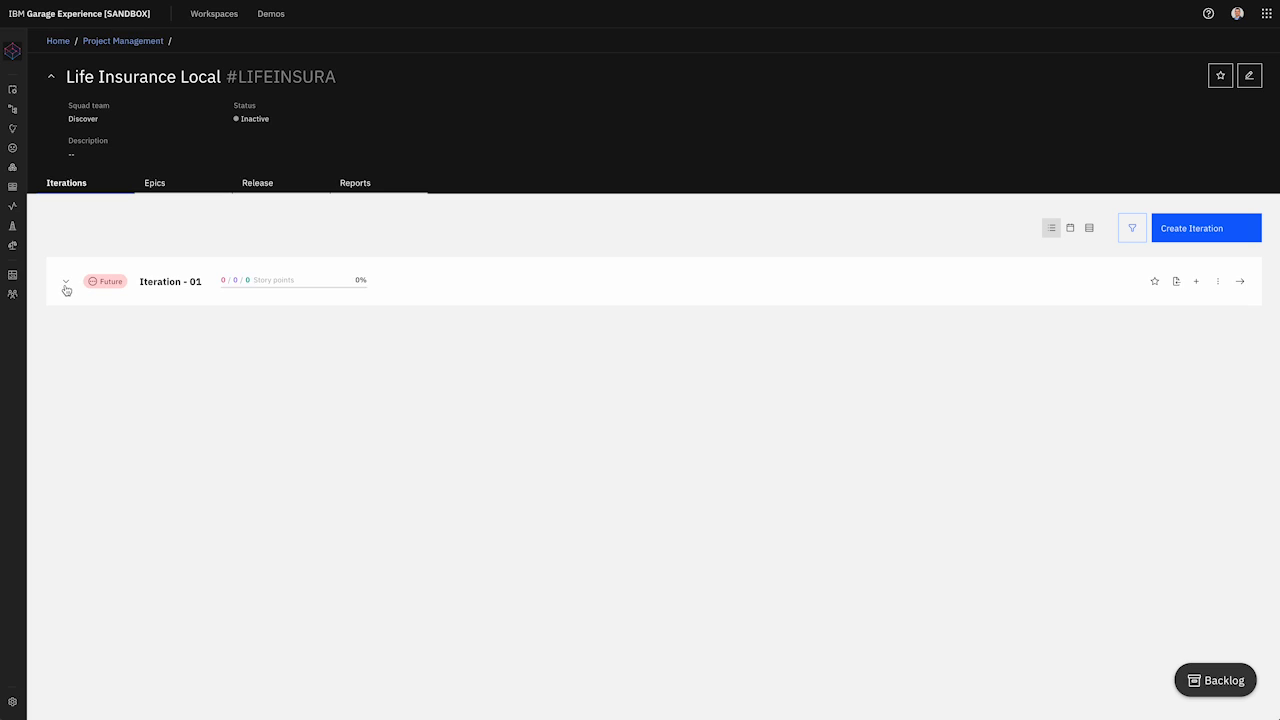
Step: Toggle the calendar and table views, then start a new issue on Iteration - 01's board
click(1068, 230)
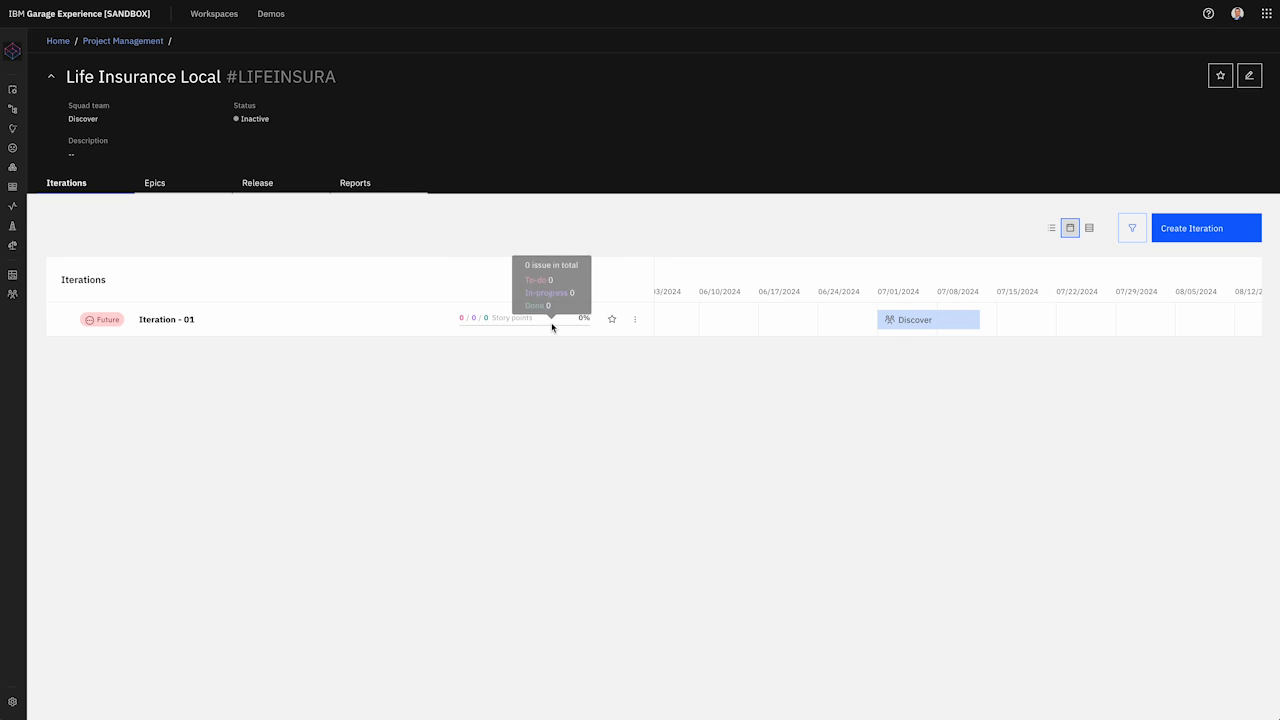
click(1089, 228)
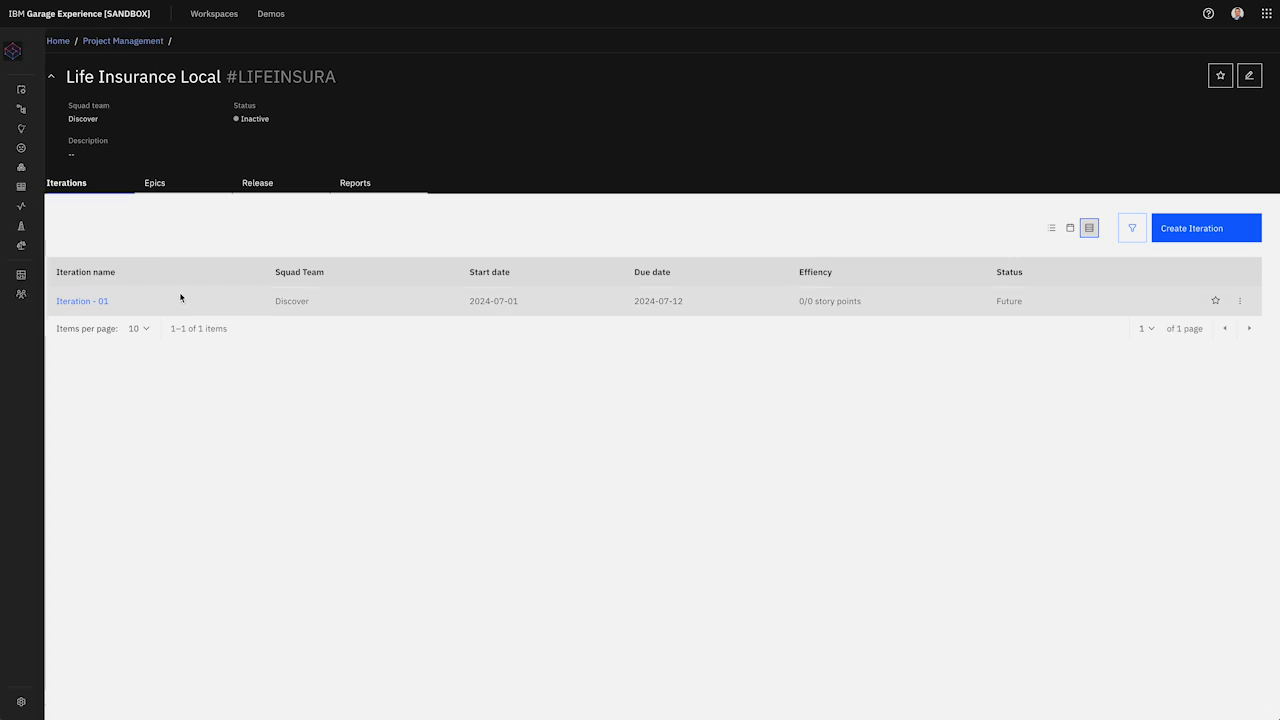
click(86, 303)
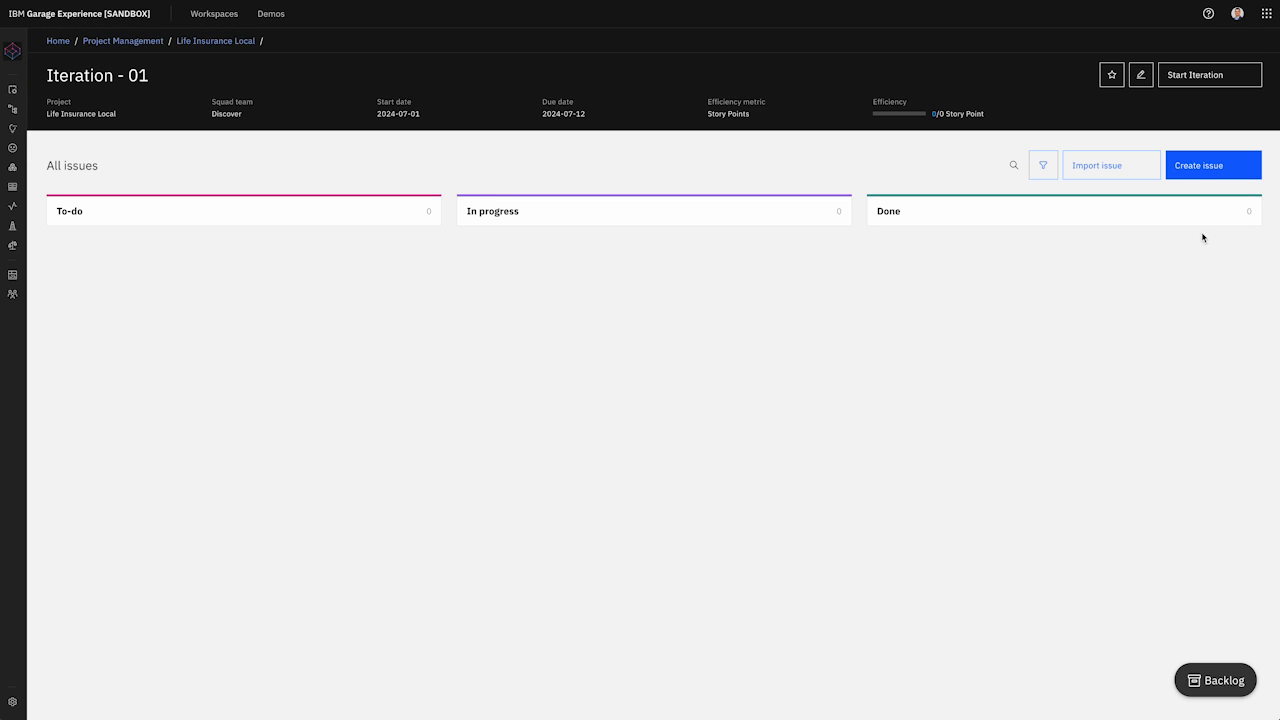
click(1203, 172)
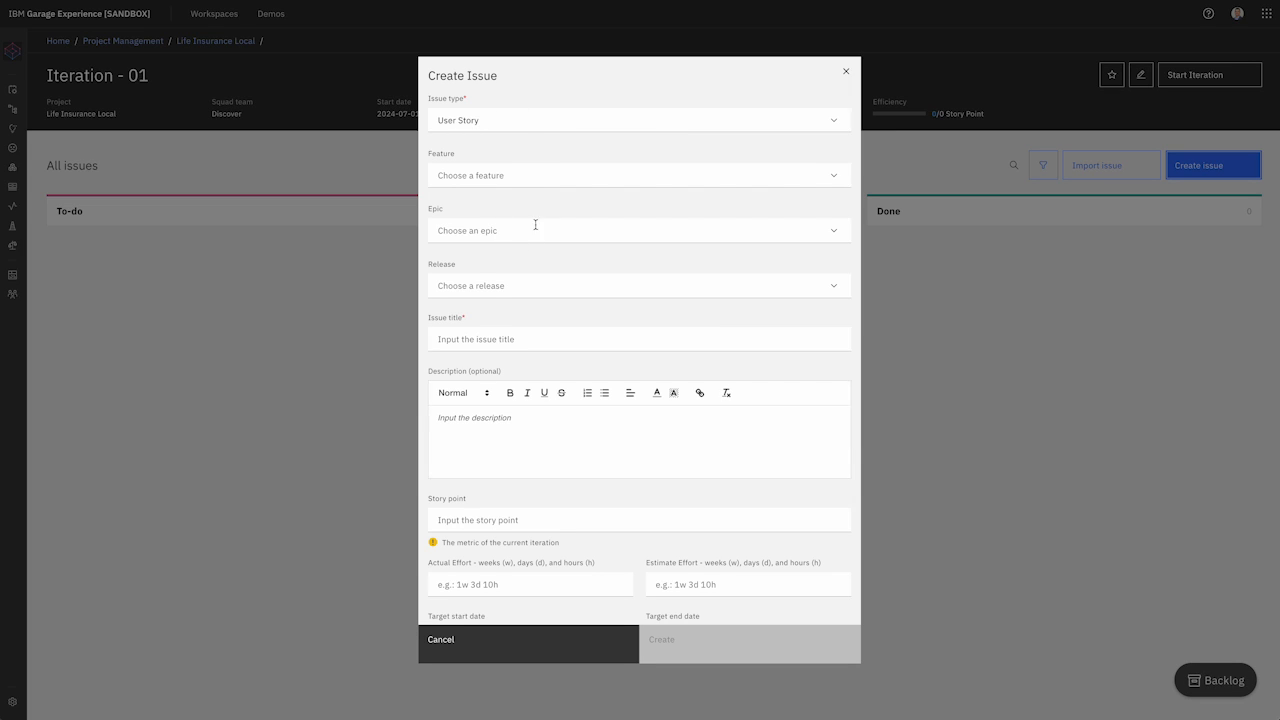
Step: Create a user story to increase graduate hire interest in life insurance, assigned to the team member
click(480, 338)
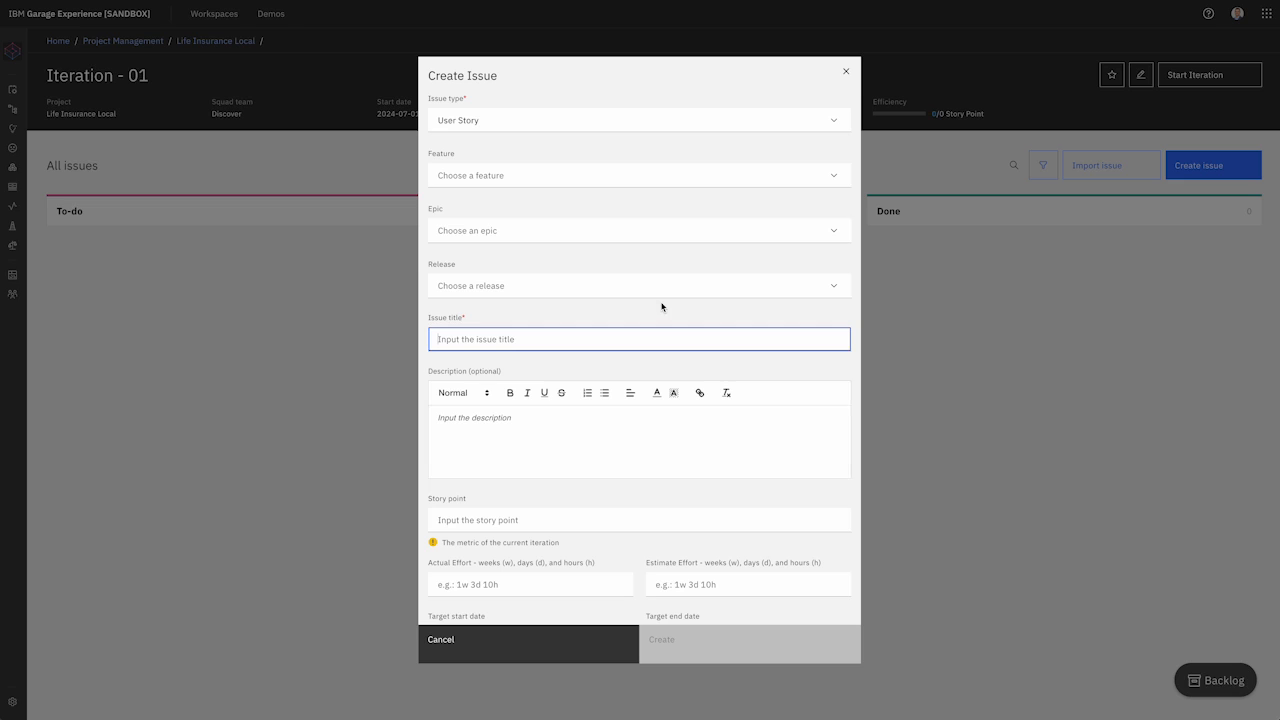
text(As)
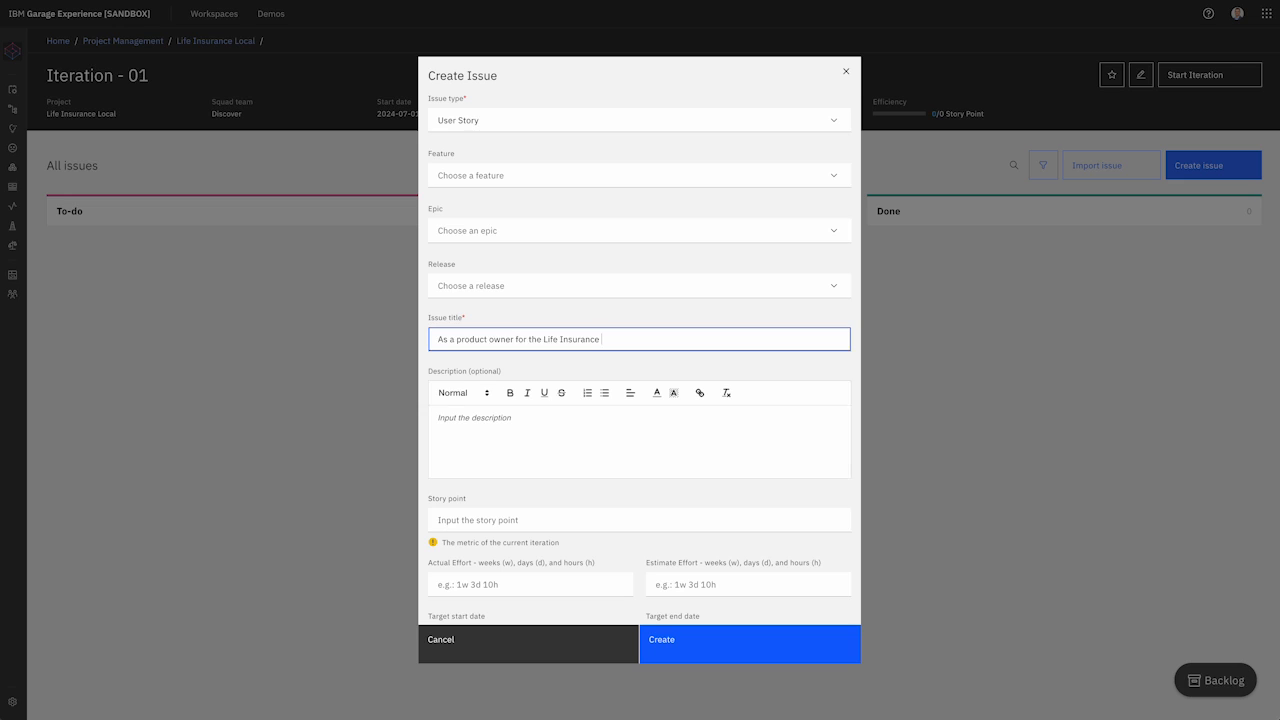
text(cation I want to incr)
text(ease graduate hire interest in)
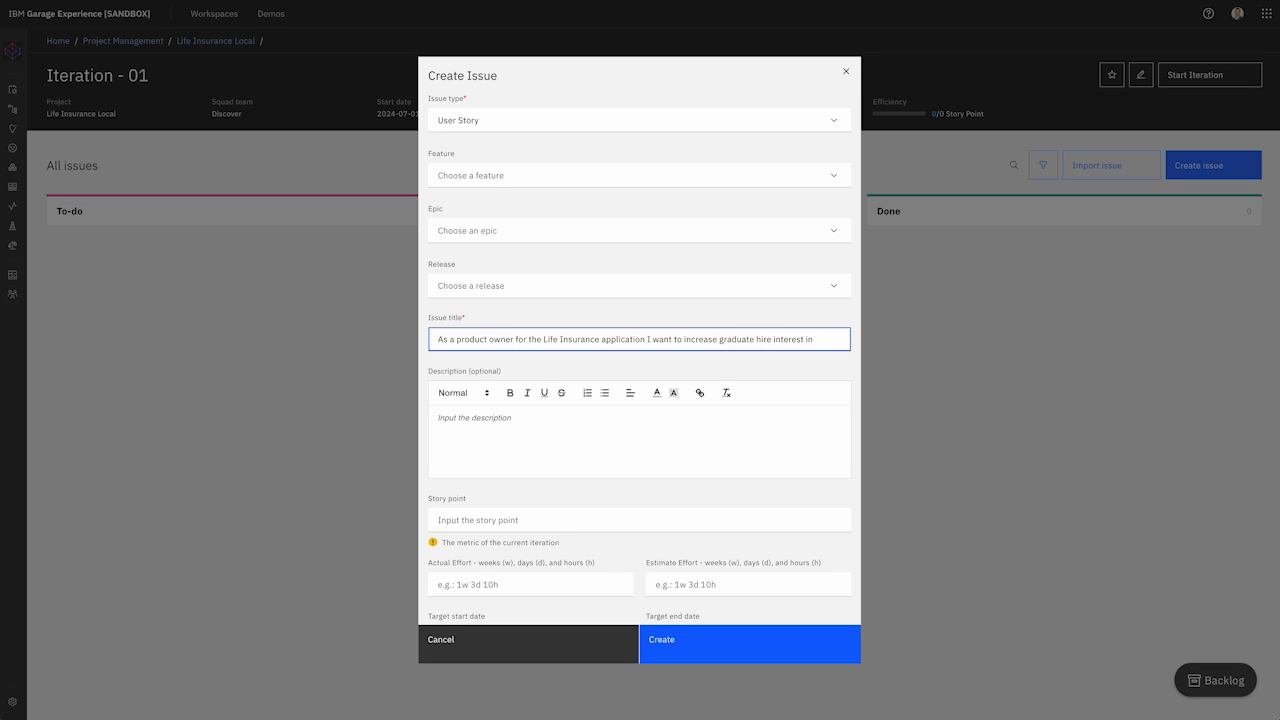
text( life insurance)
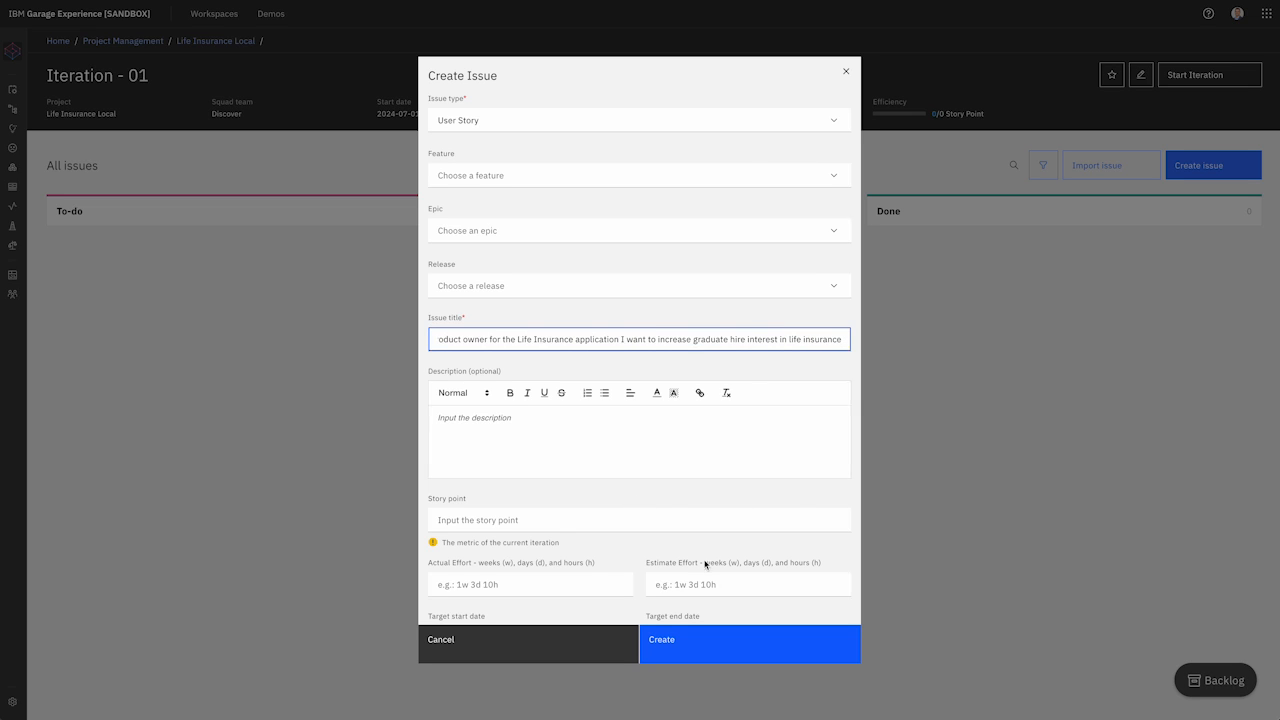
scroll(620, 504, down, 1)
scroll(620, 504, down, 3)
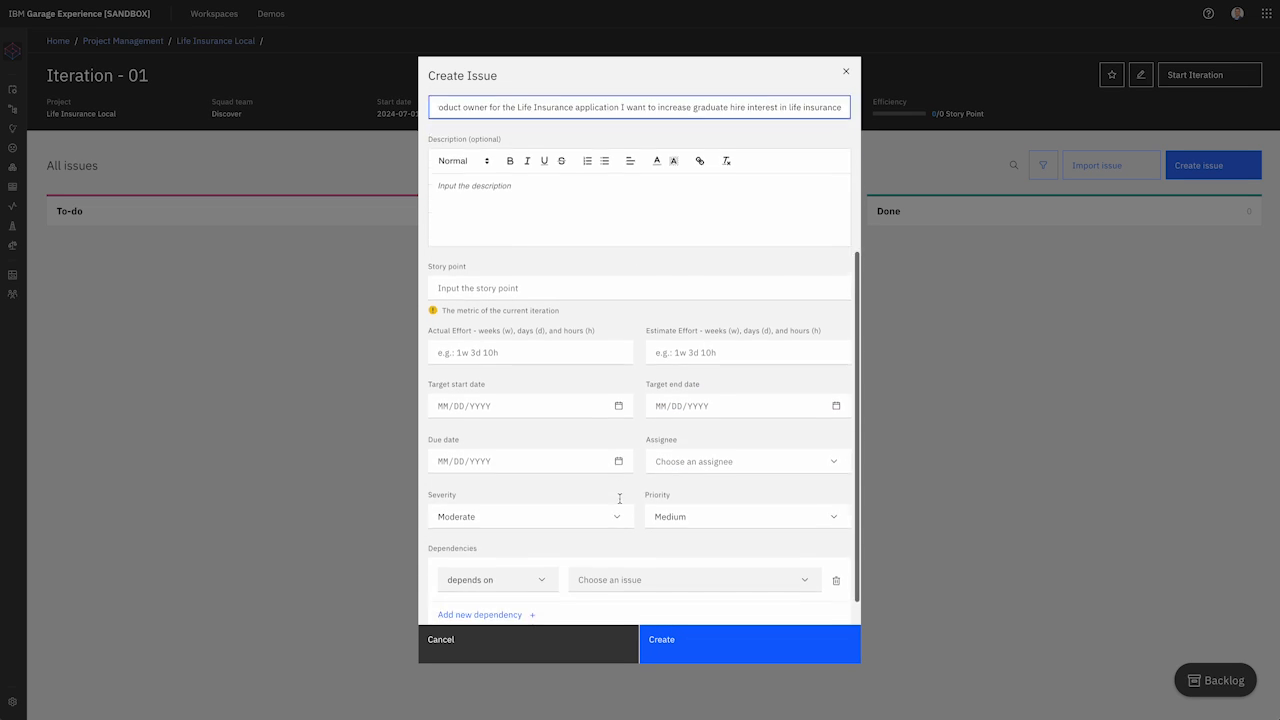
click(756, 430)
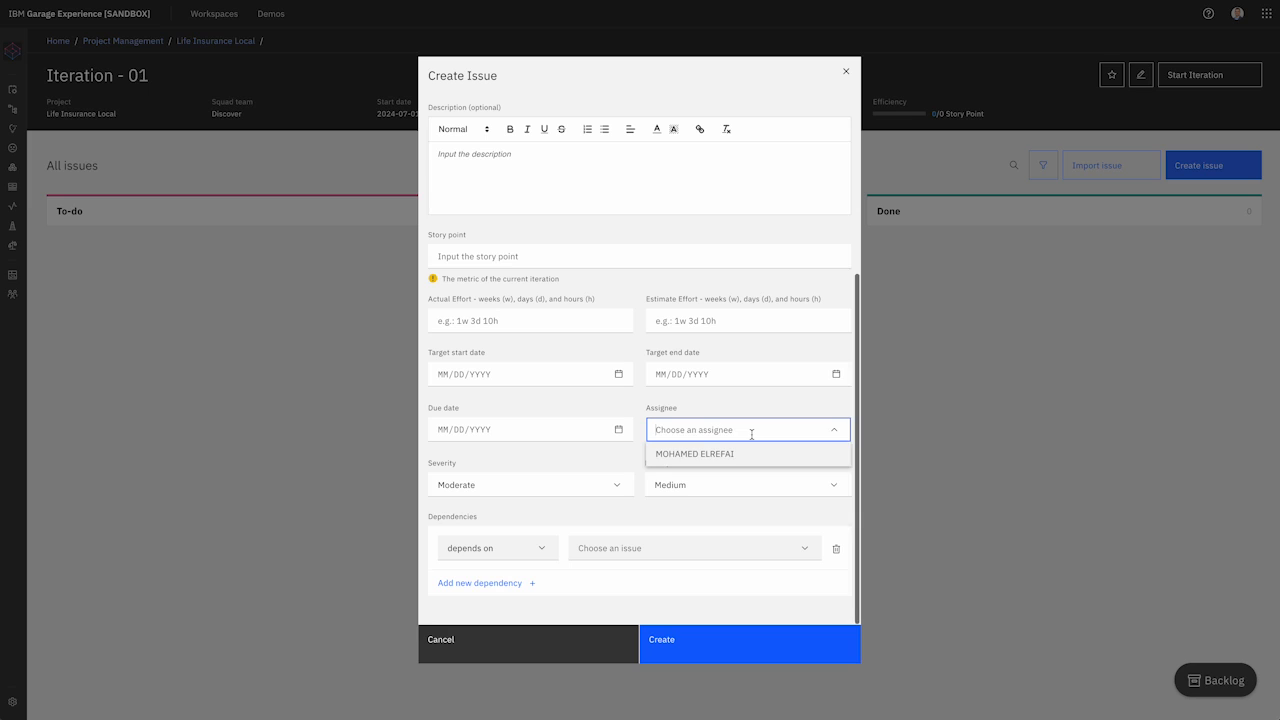
click(726, 453)
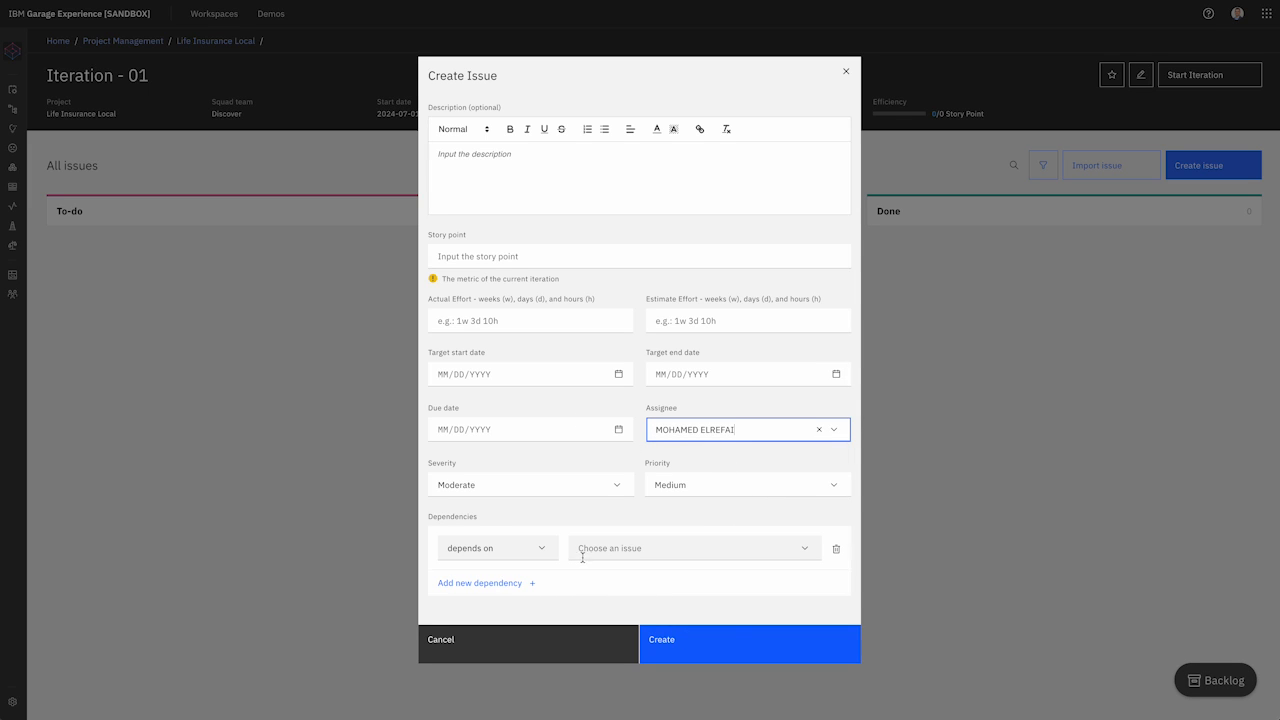
click(728, 642)
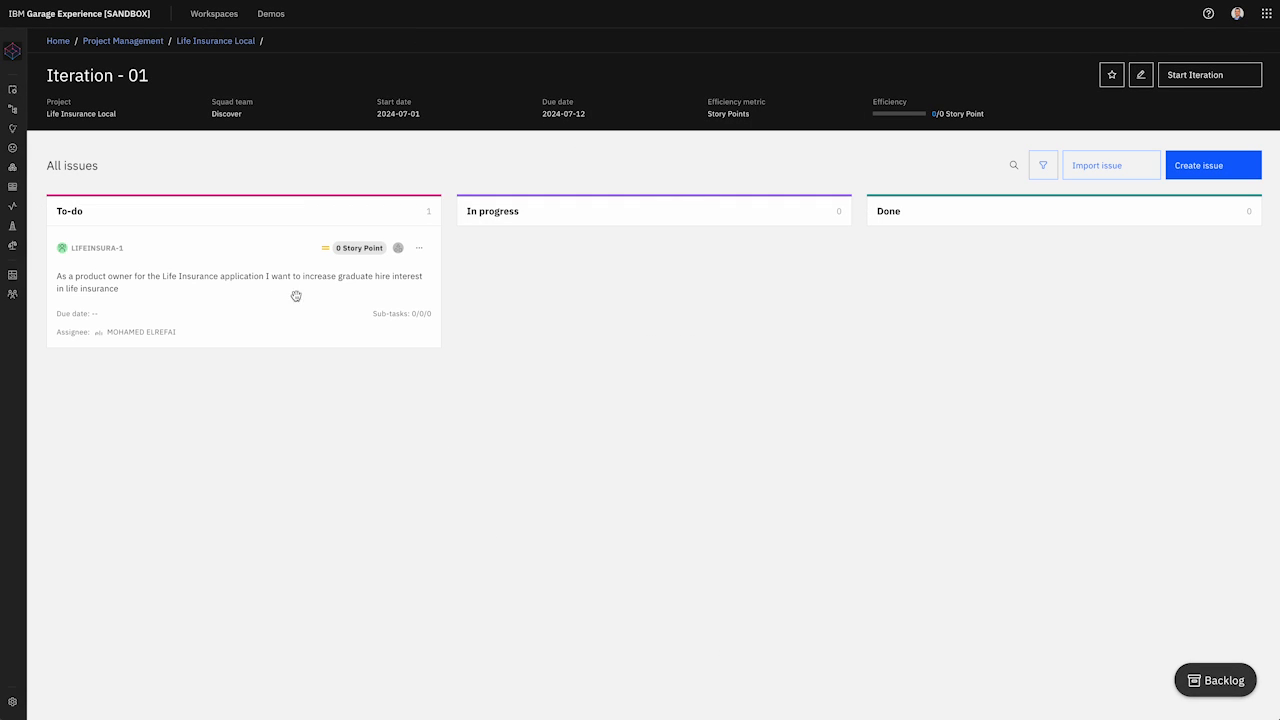
Step: Replace 'to increase' with 'research' in LIFEINSURA-1's title and submit
click(420, 250)
click(333, 299)
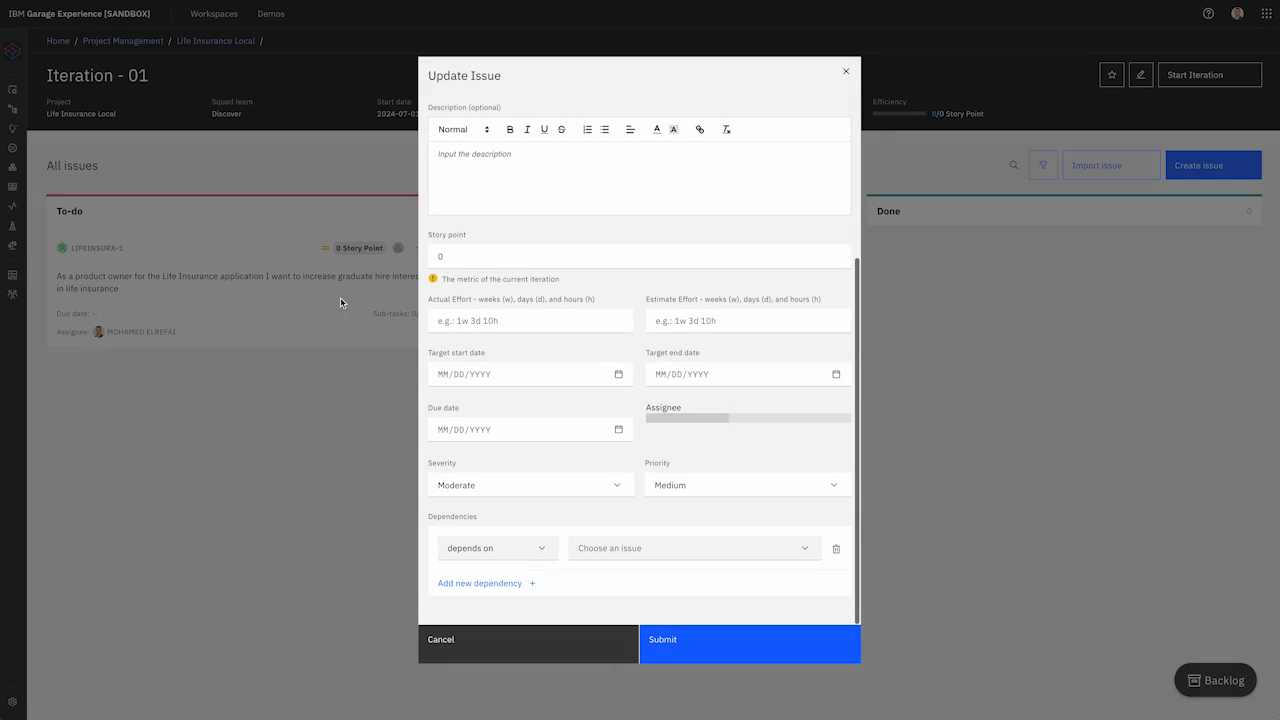
scroll(581, 233, up, 5)
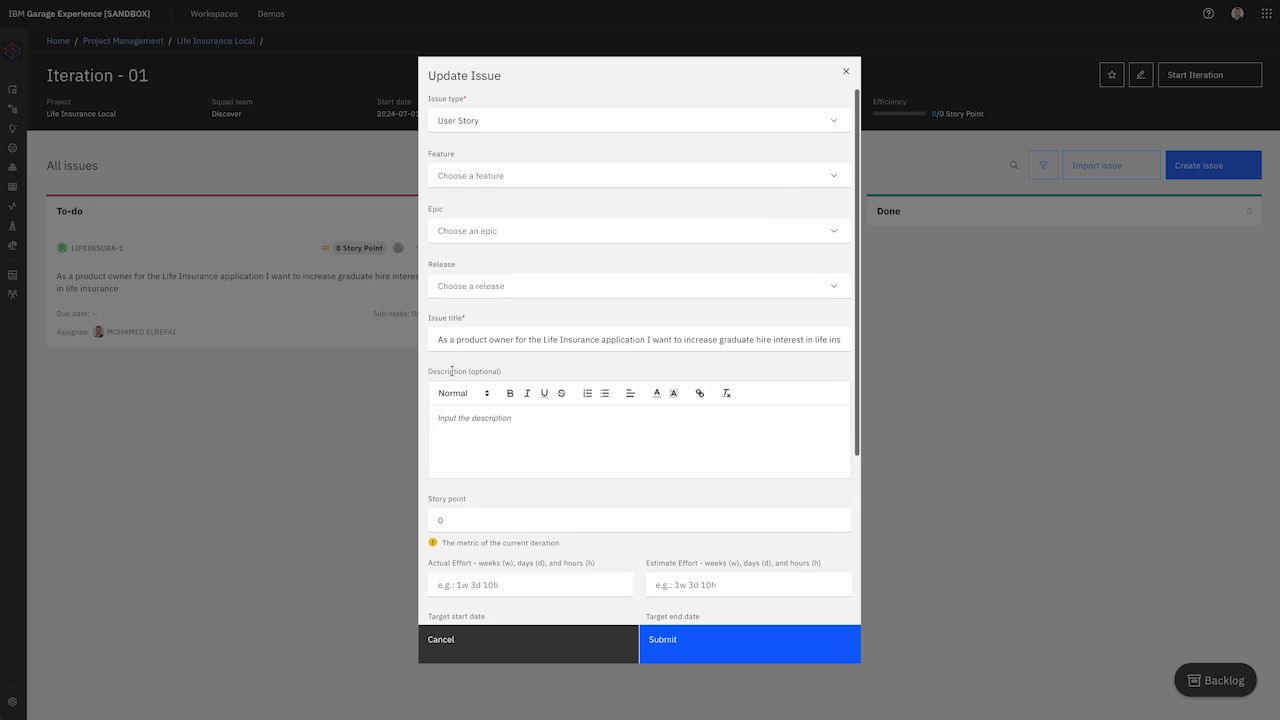
double_click(684, 339)
drag(684, 341, 673, 339)
text(research)
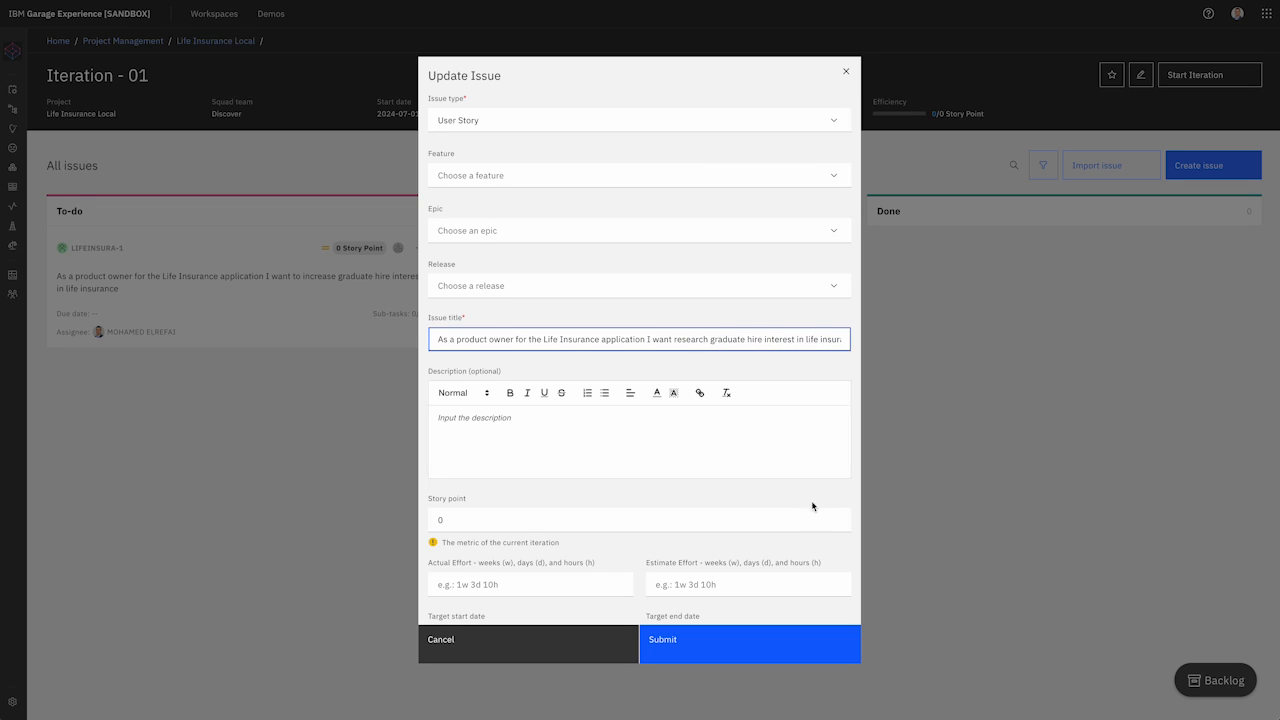
scroll(785, 340, right, 1)
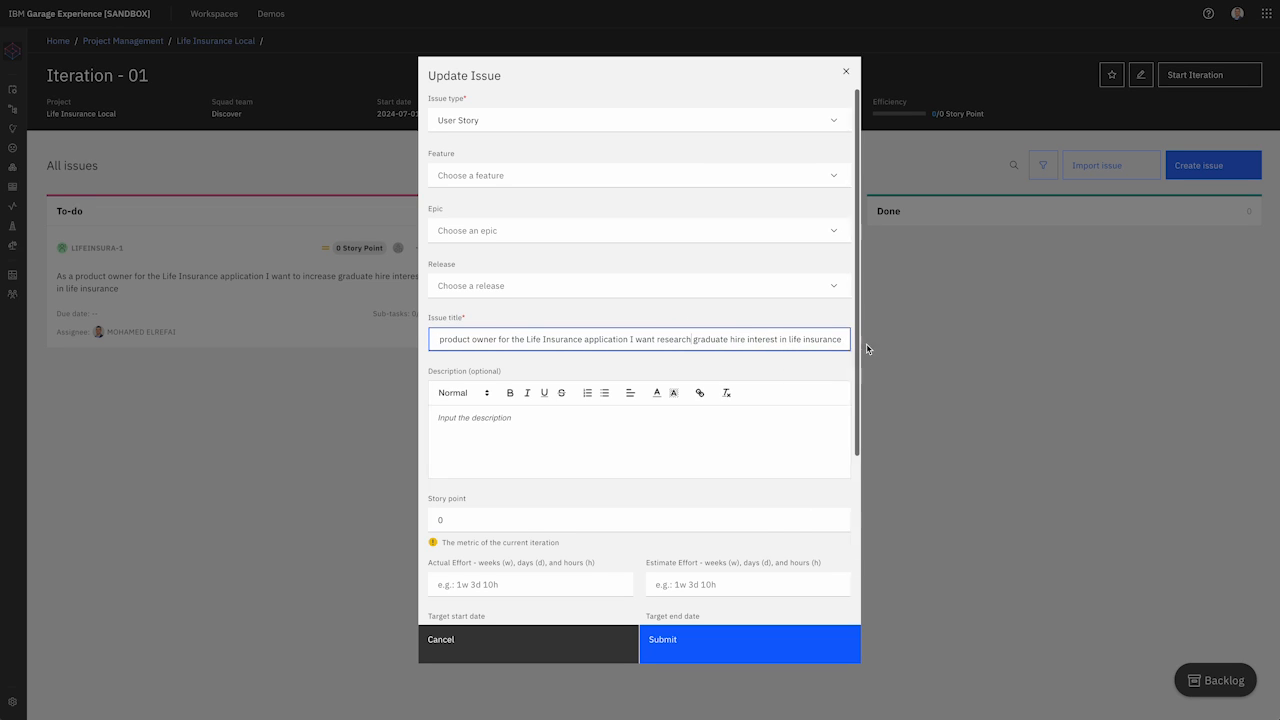
click(711, 643)
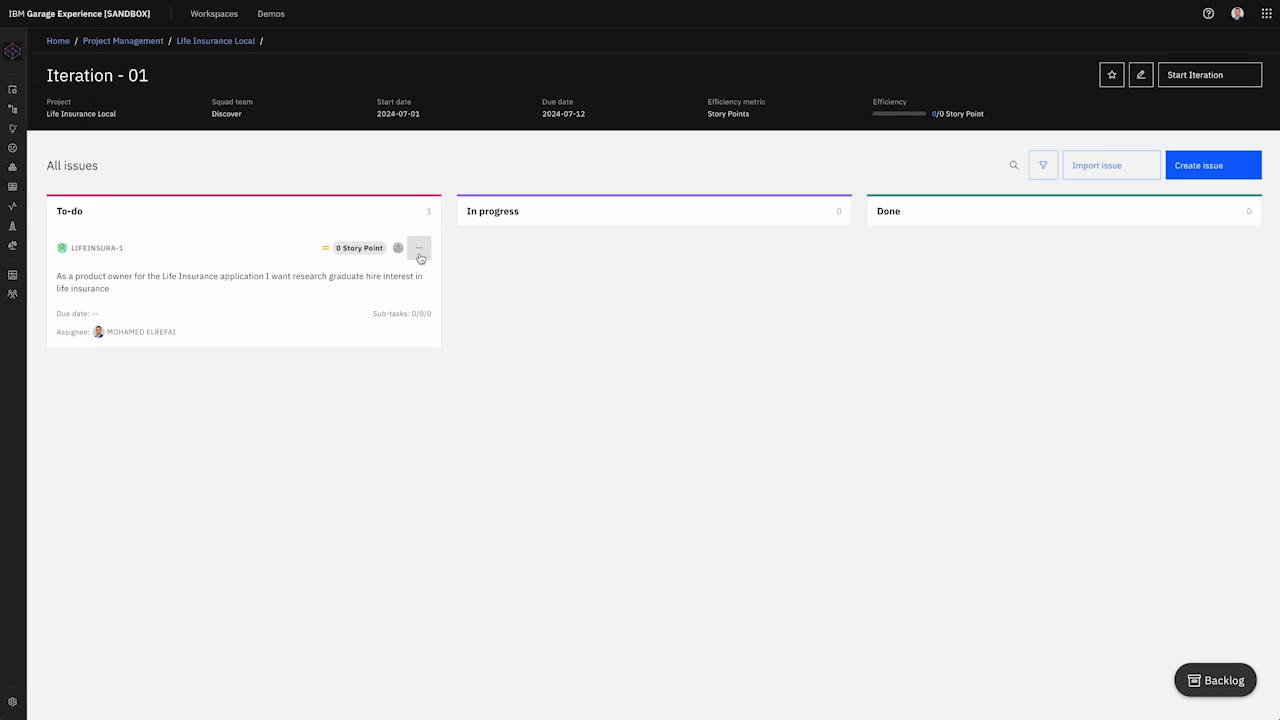
Step: Open the story's detail page and choose to create sub-tasks with AI
click(419, 248)
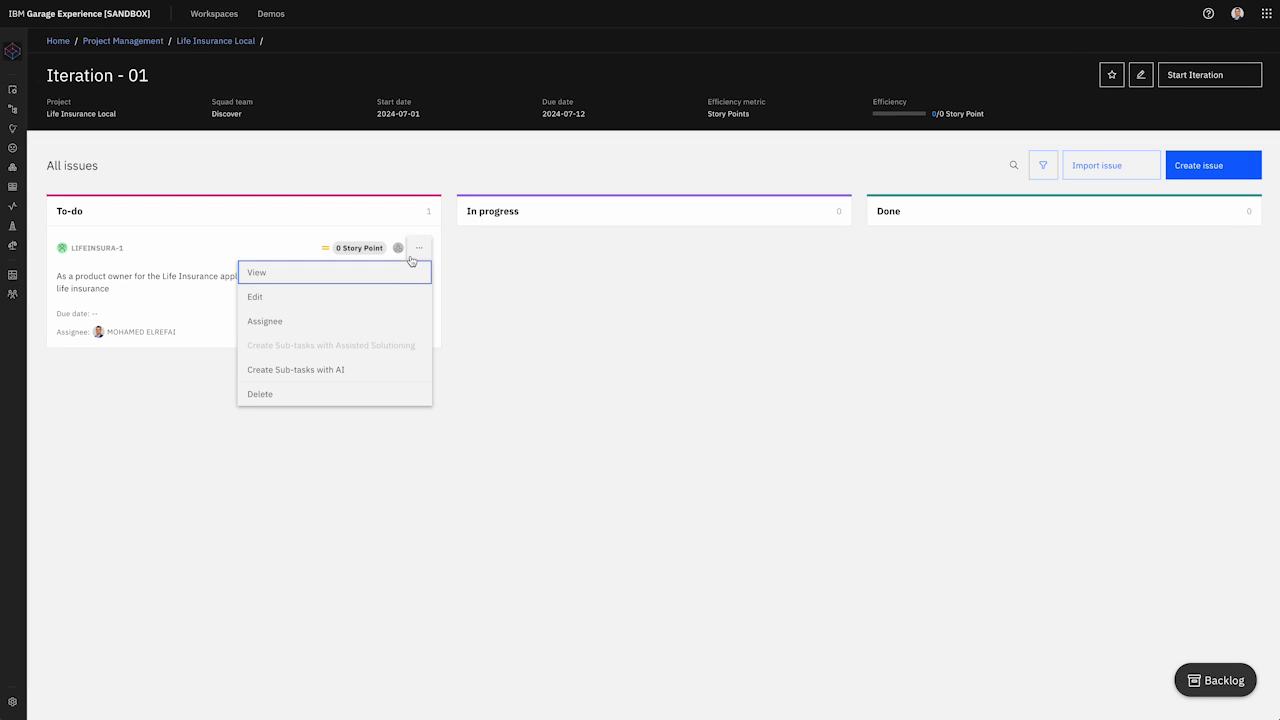
click(392, 277)
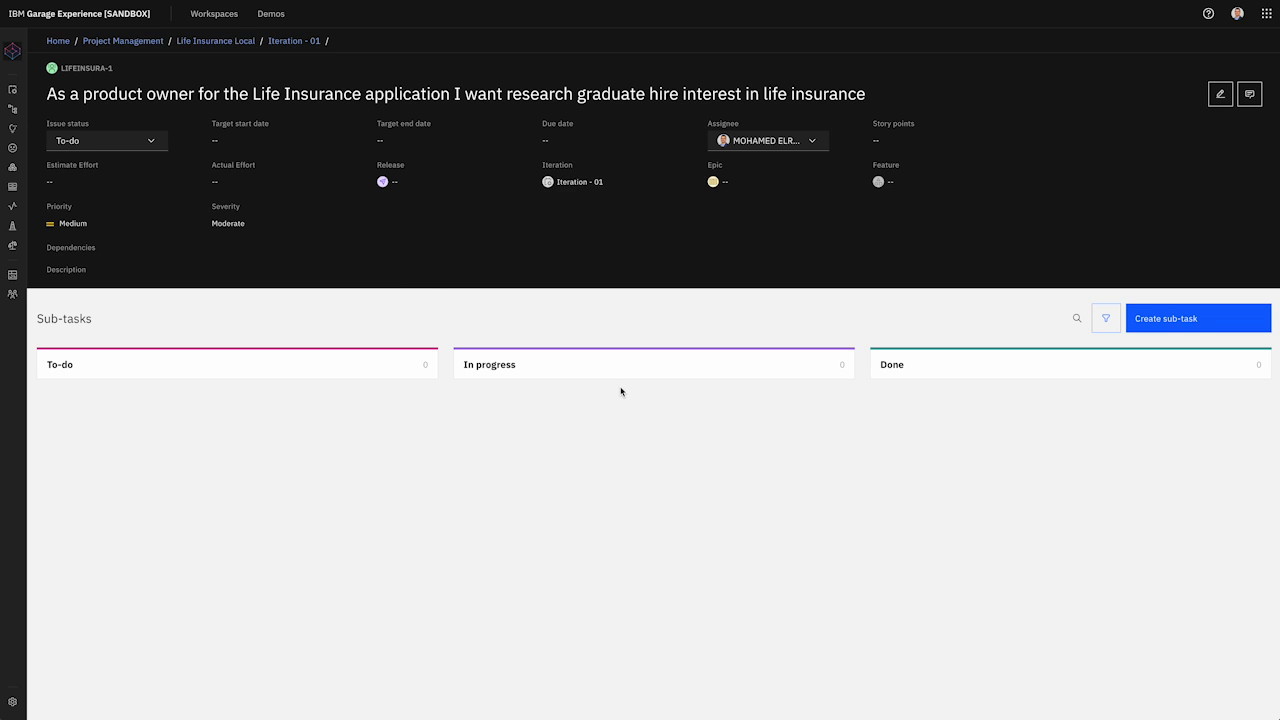
click(1196, 318)
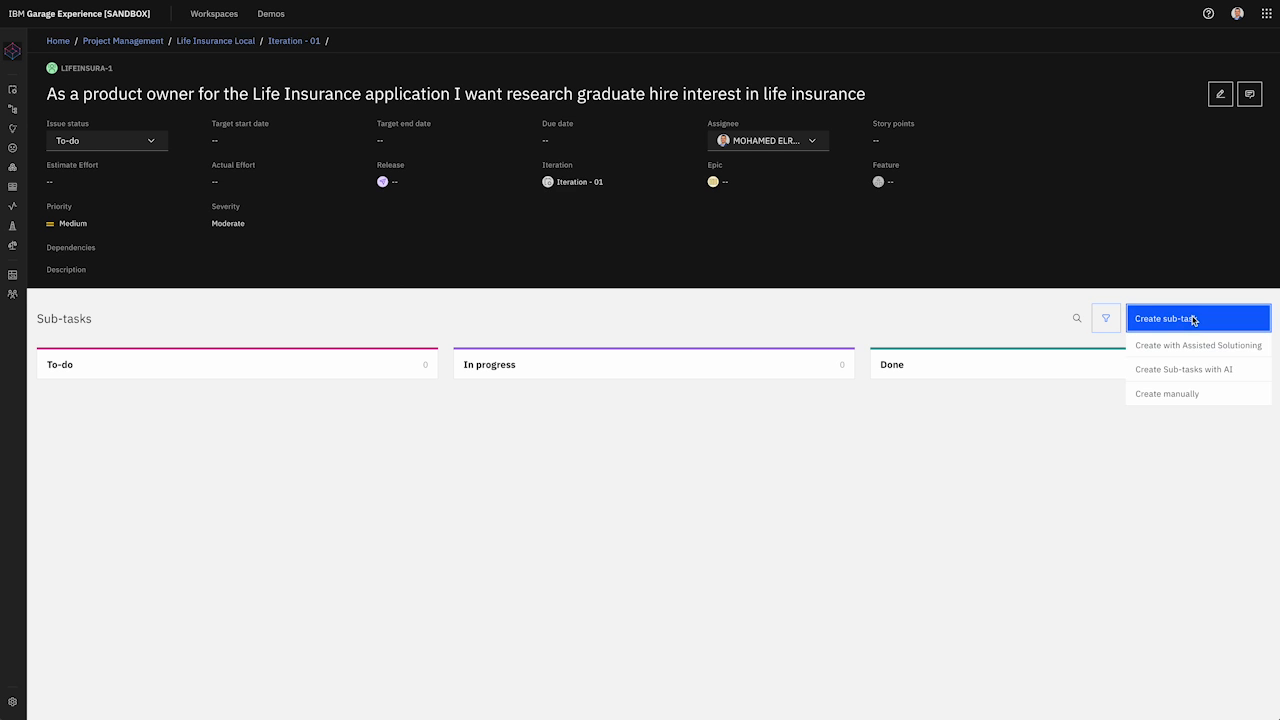
click(1231, 375)
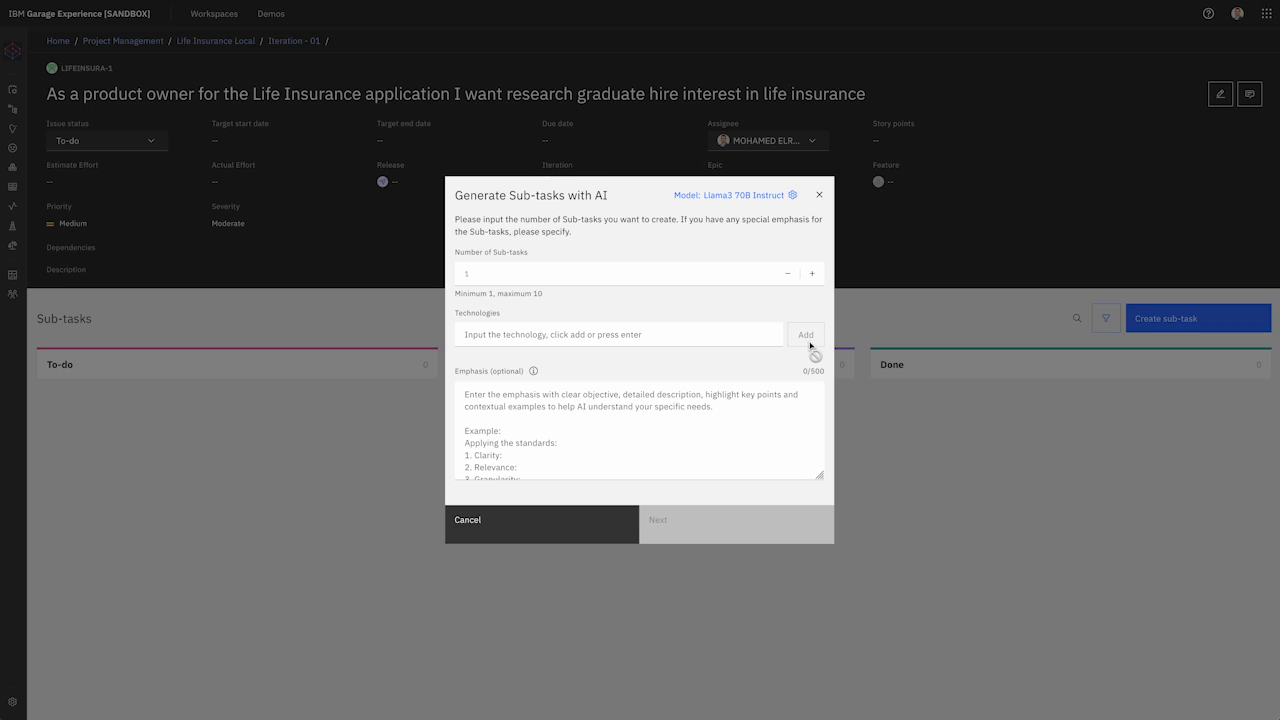
Step: Request 4 AI sub-tasks with Salesforce added as the technology
click(659, 334)
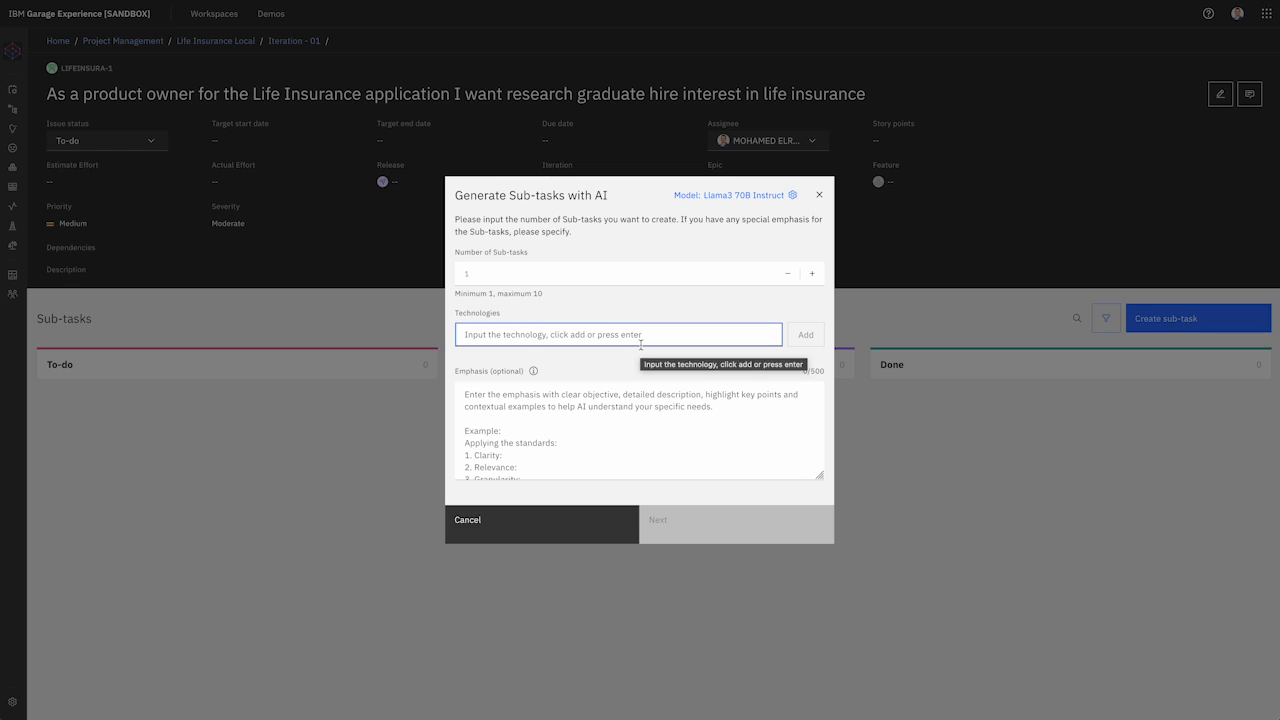
text(Salesforce)
click(644, 446)
click(812, 276)
click(812, 276)
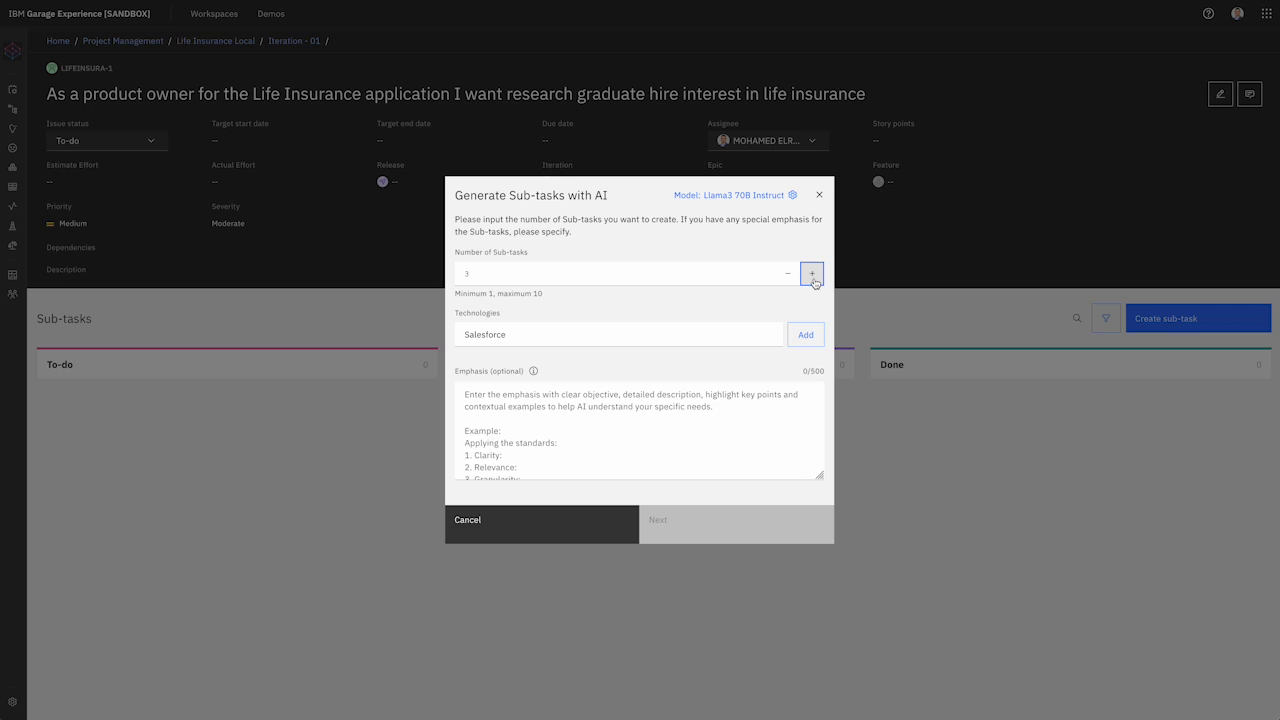
click(813, 275)
click(806, 340)
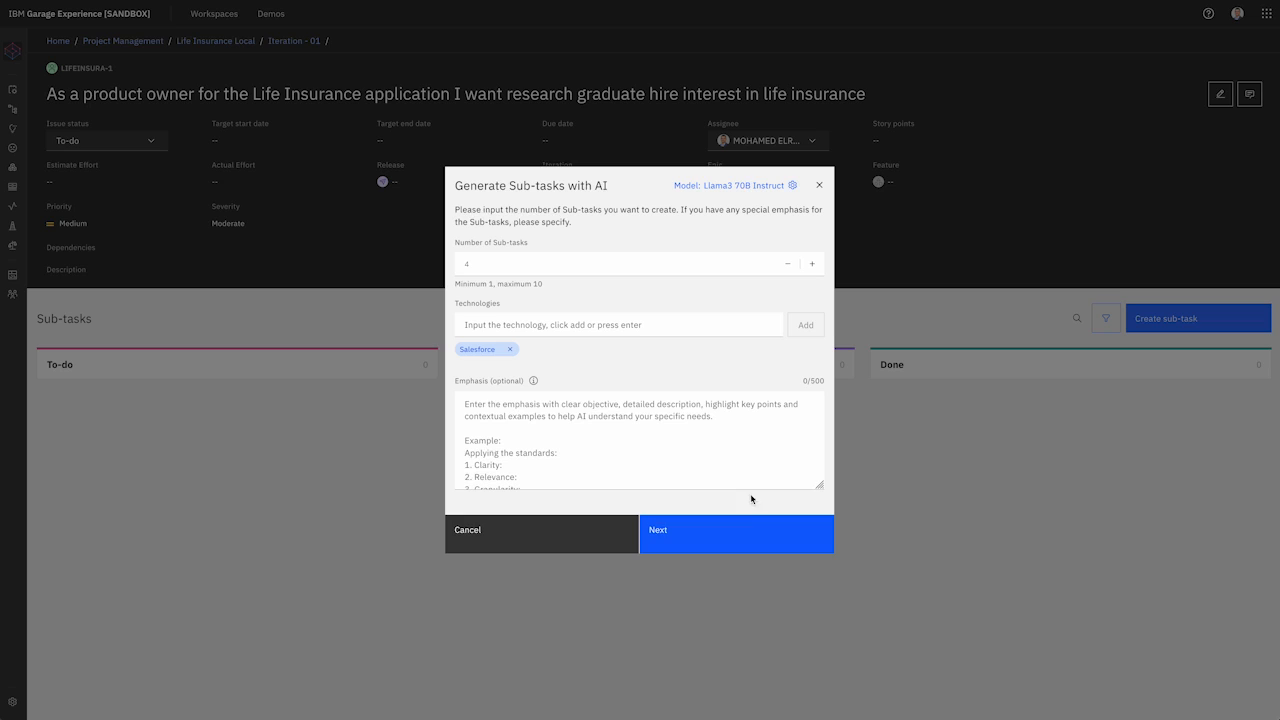
Step: Generate the AI suggestions and create all four, from graduate-hire research to survey analysis
click(710, 547)
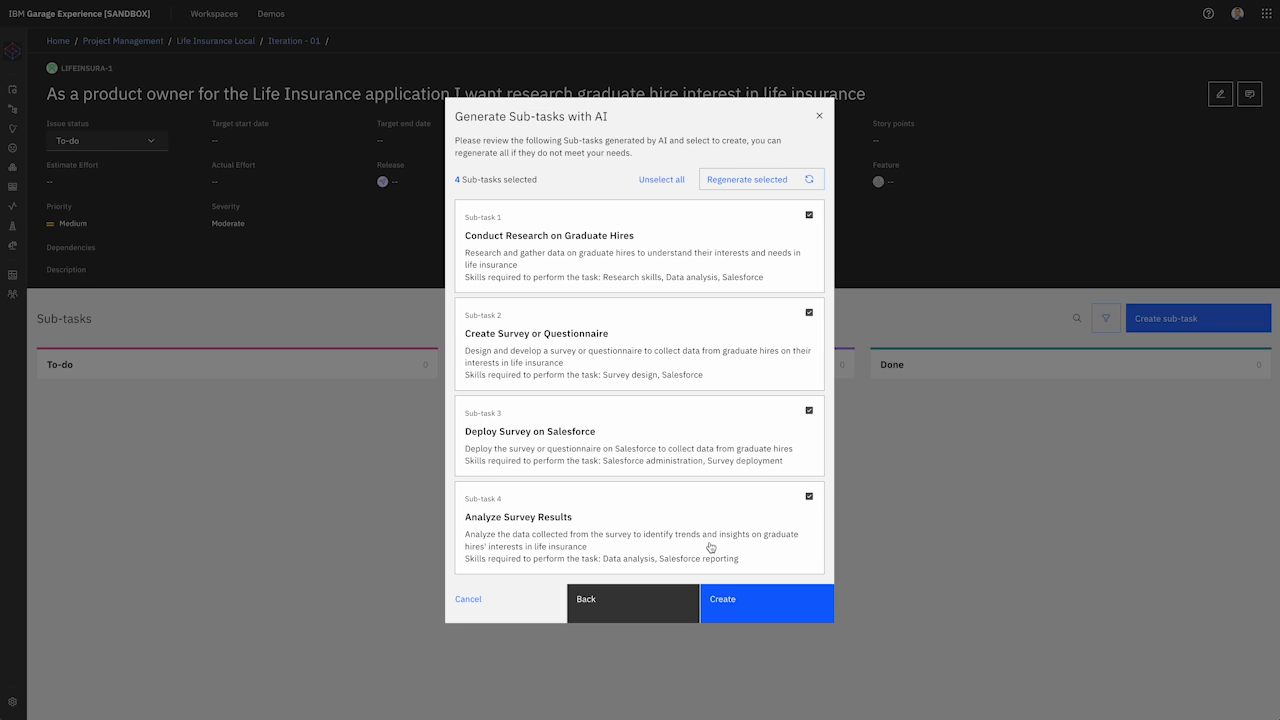
click(752, 600)
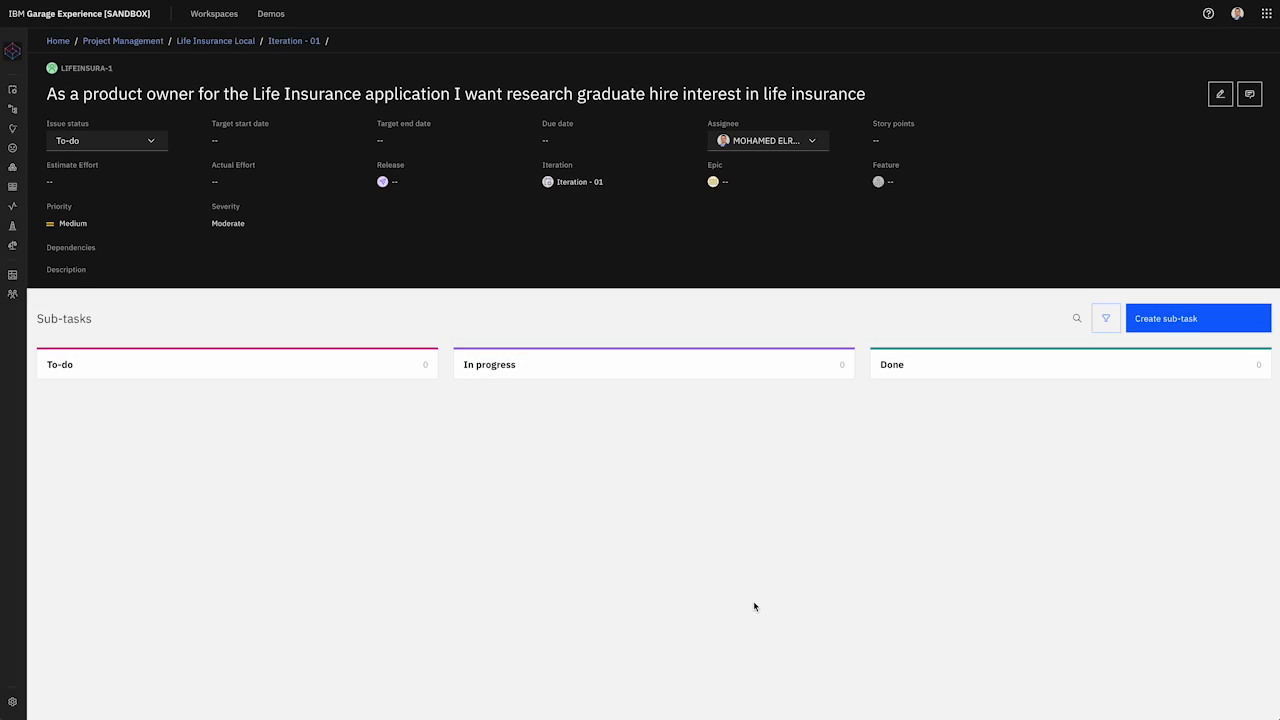
Step: Edit the Conduct Research on Graduate Hires sub-task and assign it to the team member
scroll(514, 423, down, 2)
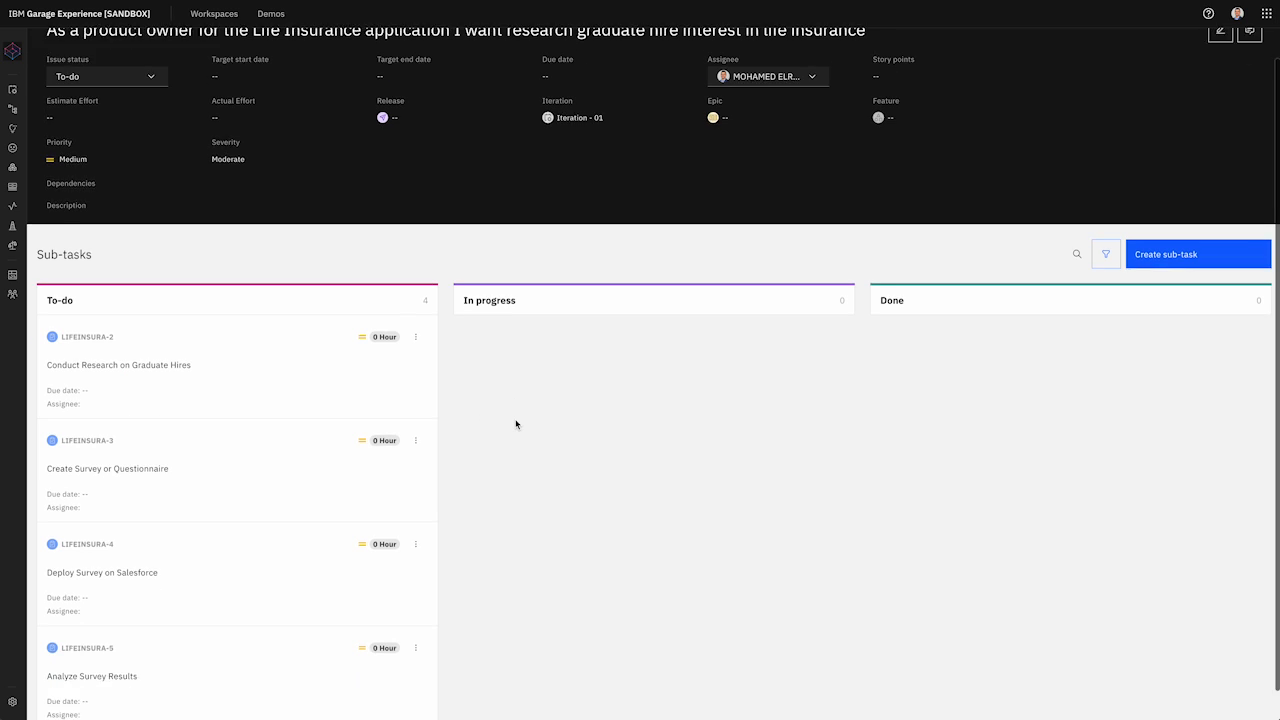
click(416, 305)
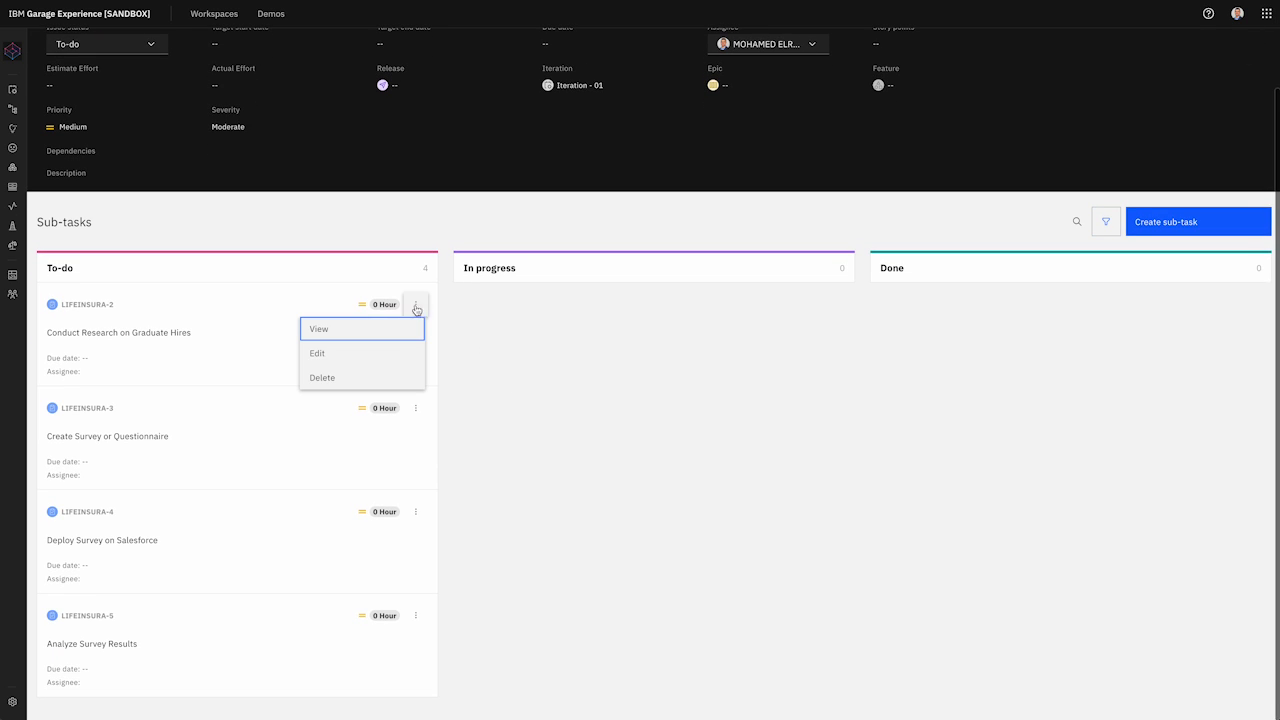
click(347, 355)
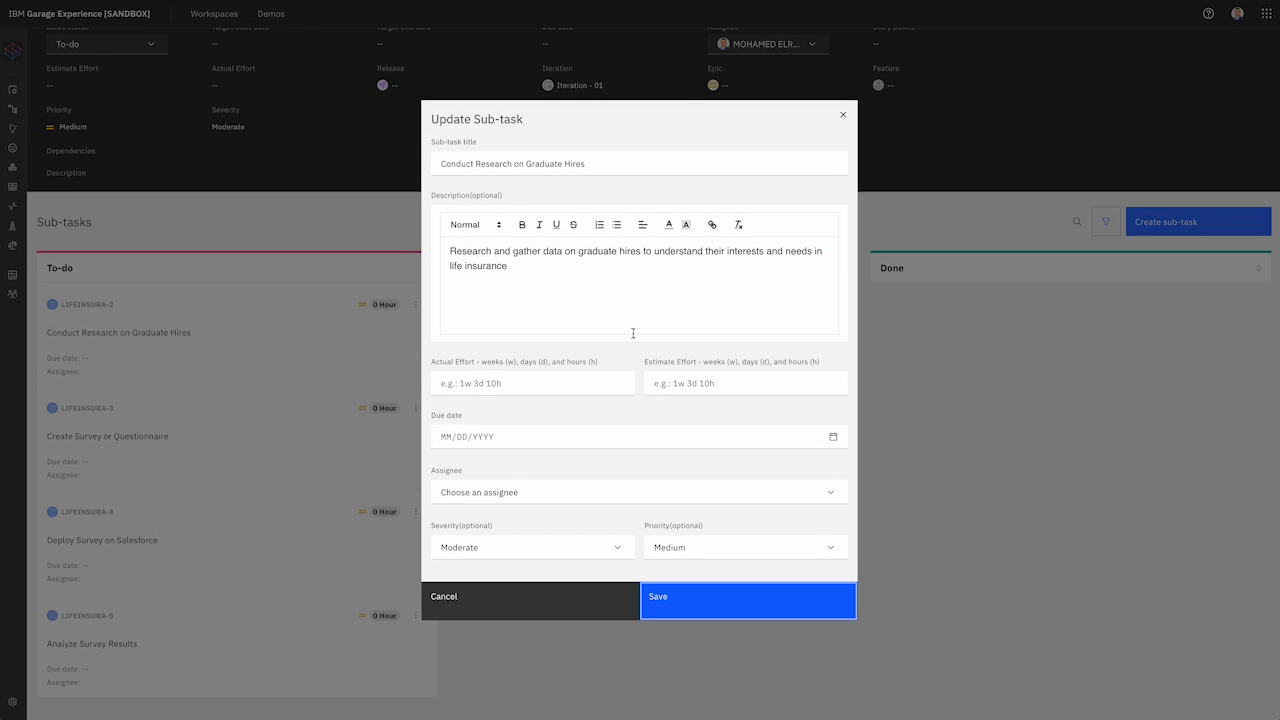
click(778, 491)
click(722, 518)
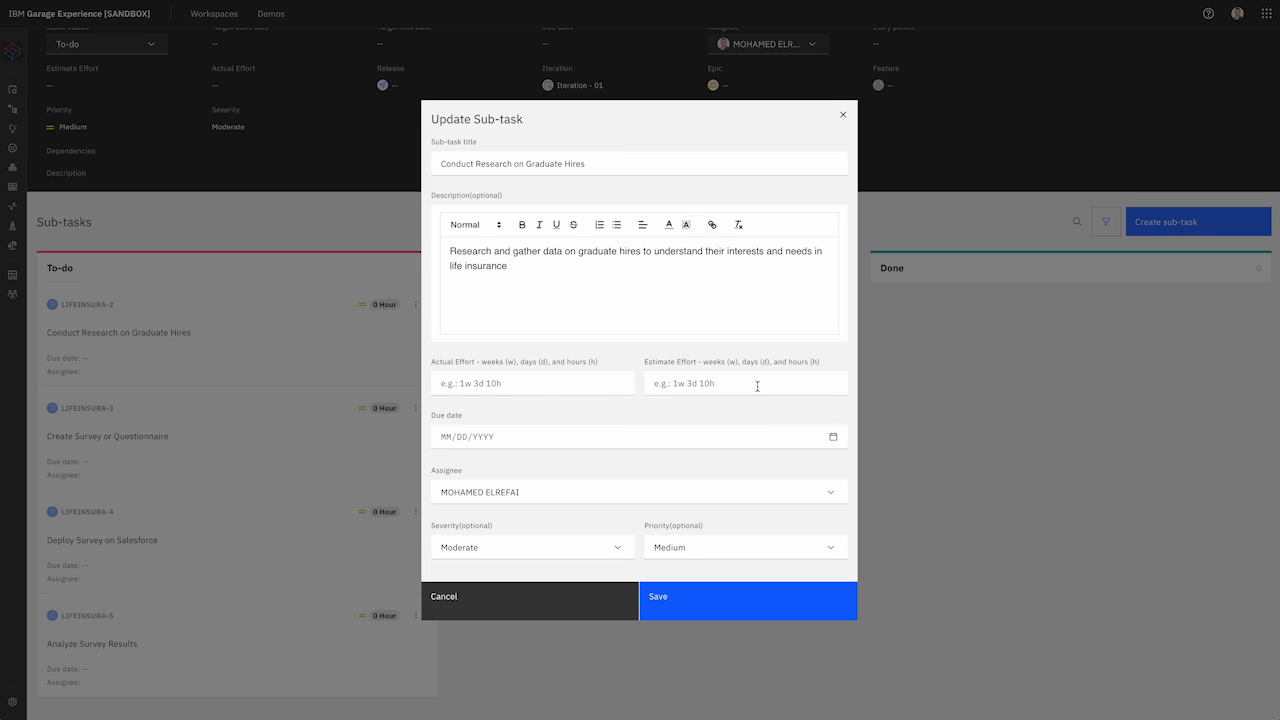
Step: Give it a 5-hour estimate and 07/11/2024 due date, save, then open LIFEINSURA-3's actions
click(700, 382)
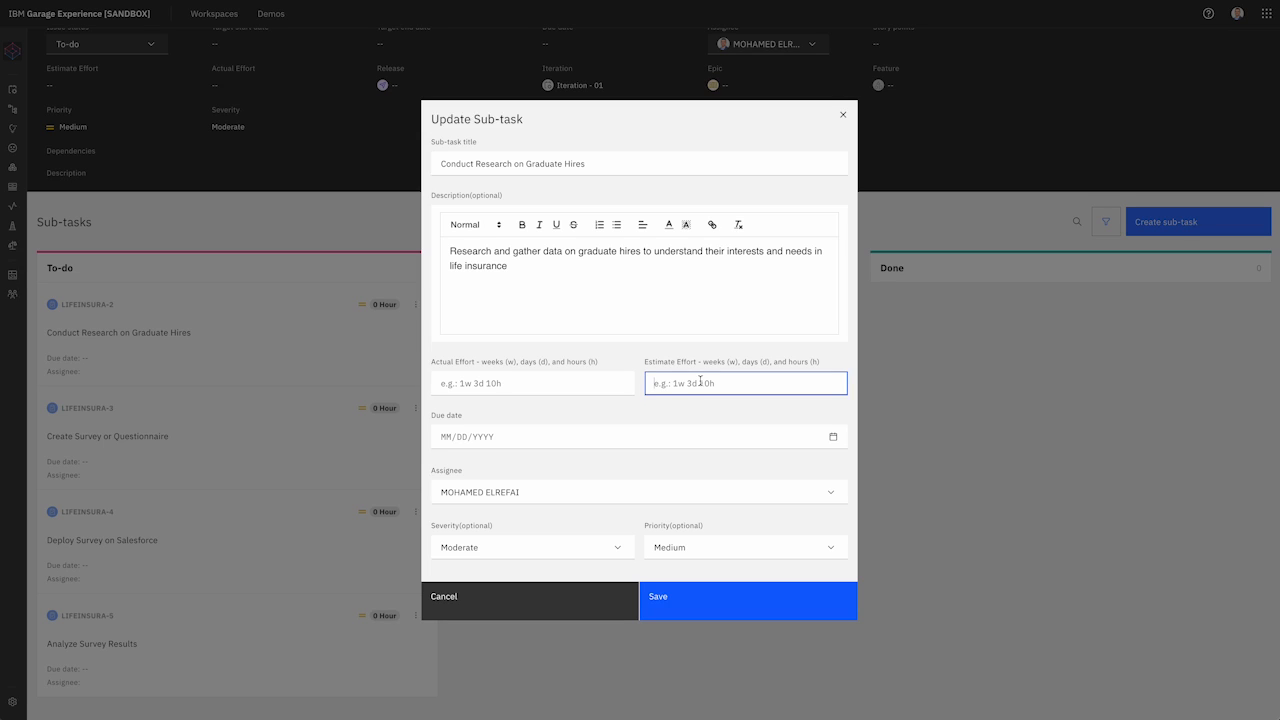
text(5h)
click(678, 436)
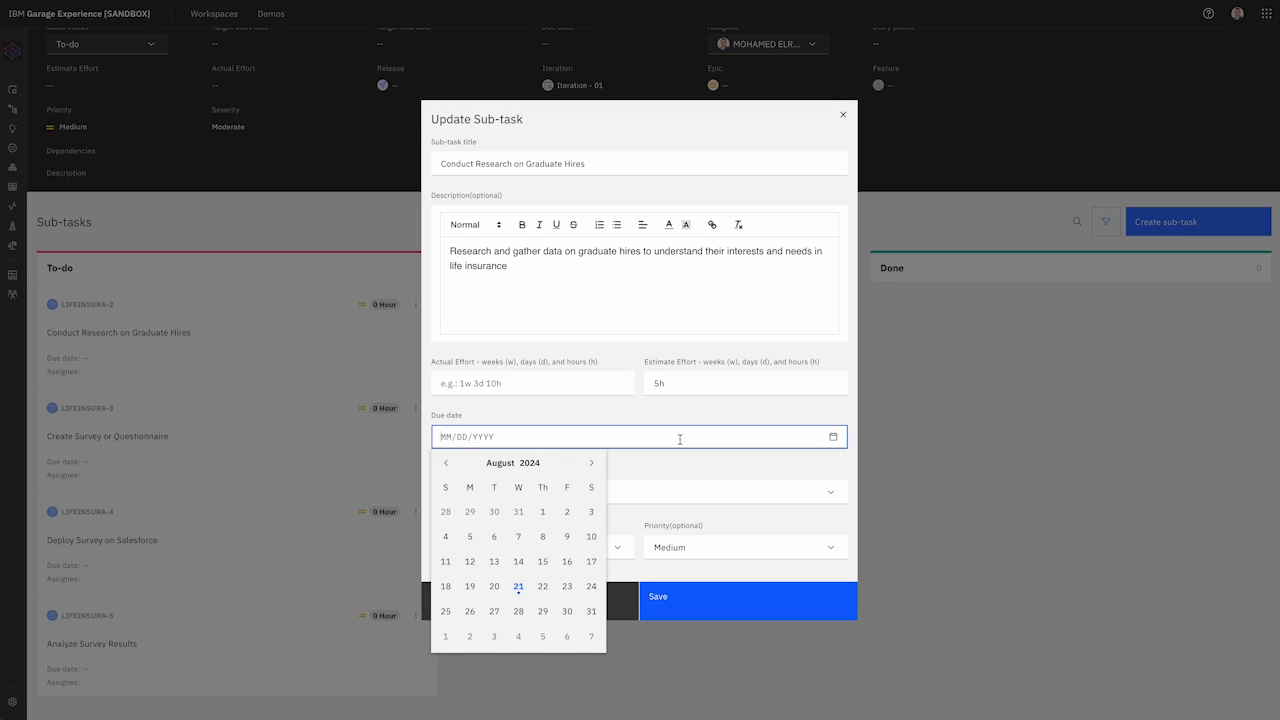
click(445, 463)
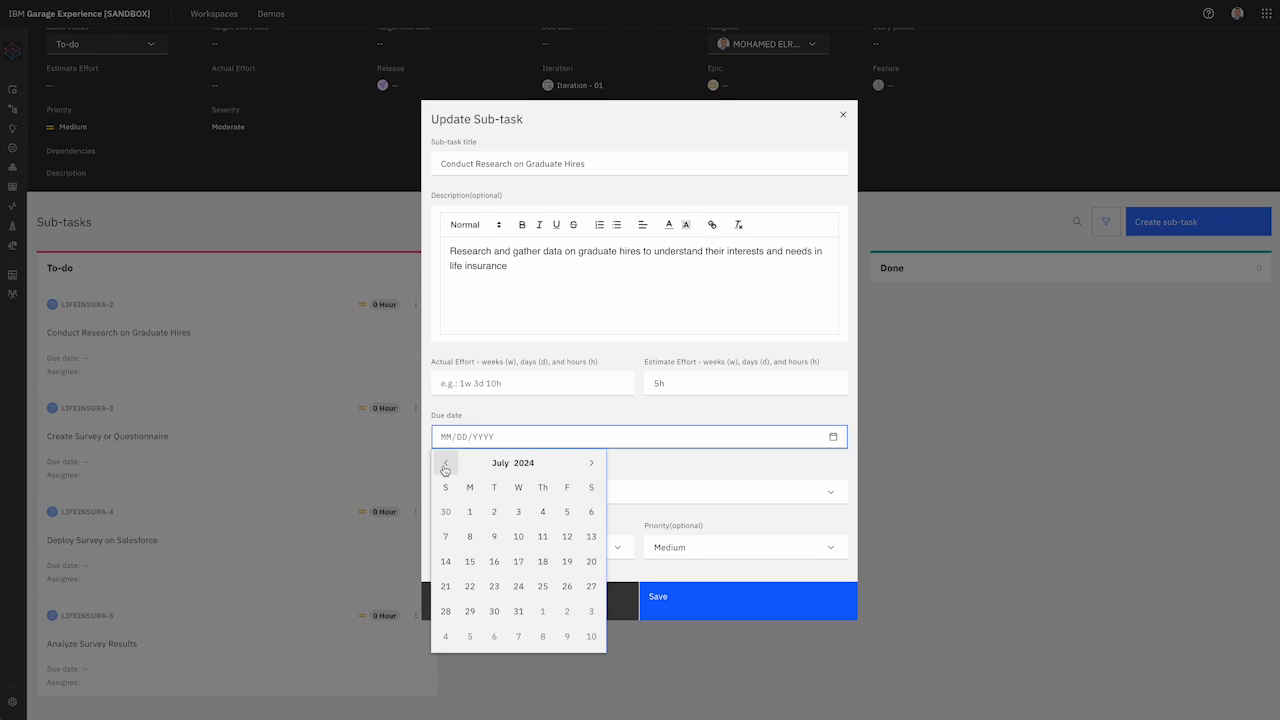
click(542, 538)
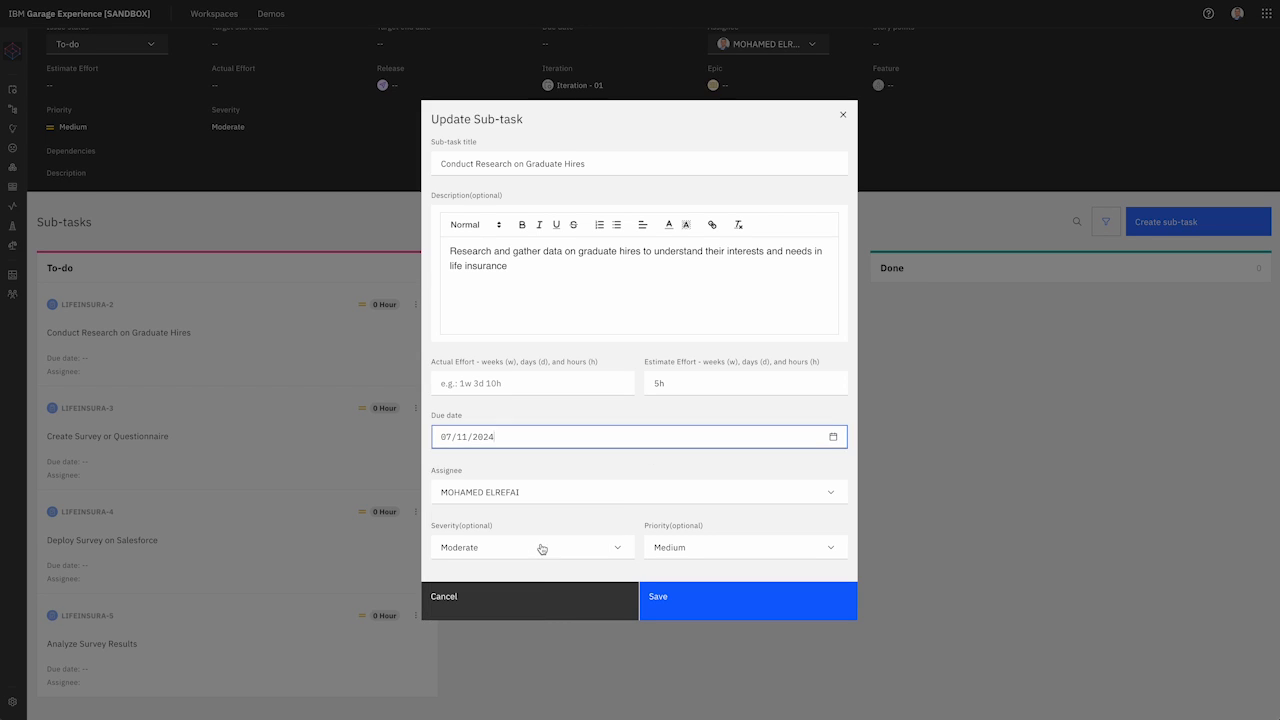
scroll(765, 500, down, 1)
click(717, 603)
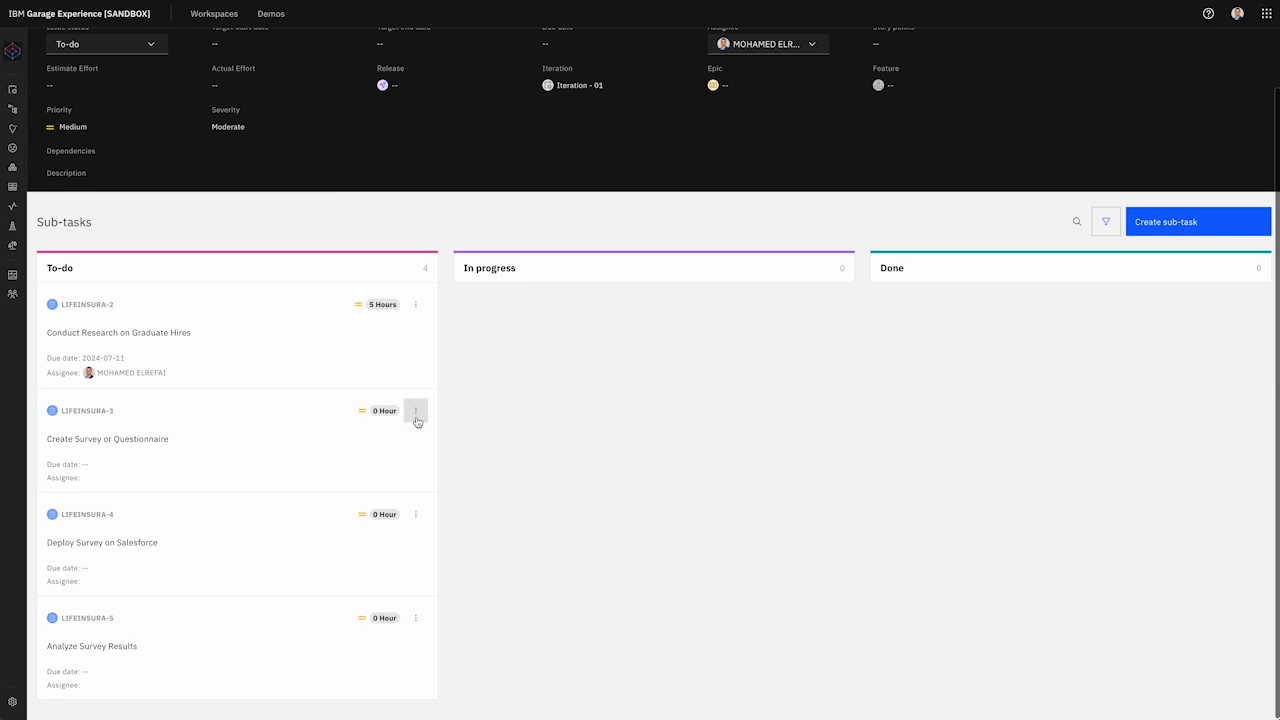
click(415, 410)
Step: Give the Create Survey or Questionnaire sub-task an assignee, a July 15, 2024 due date and a 4-hour estimate
click(388, 459)
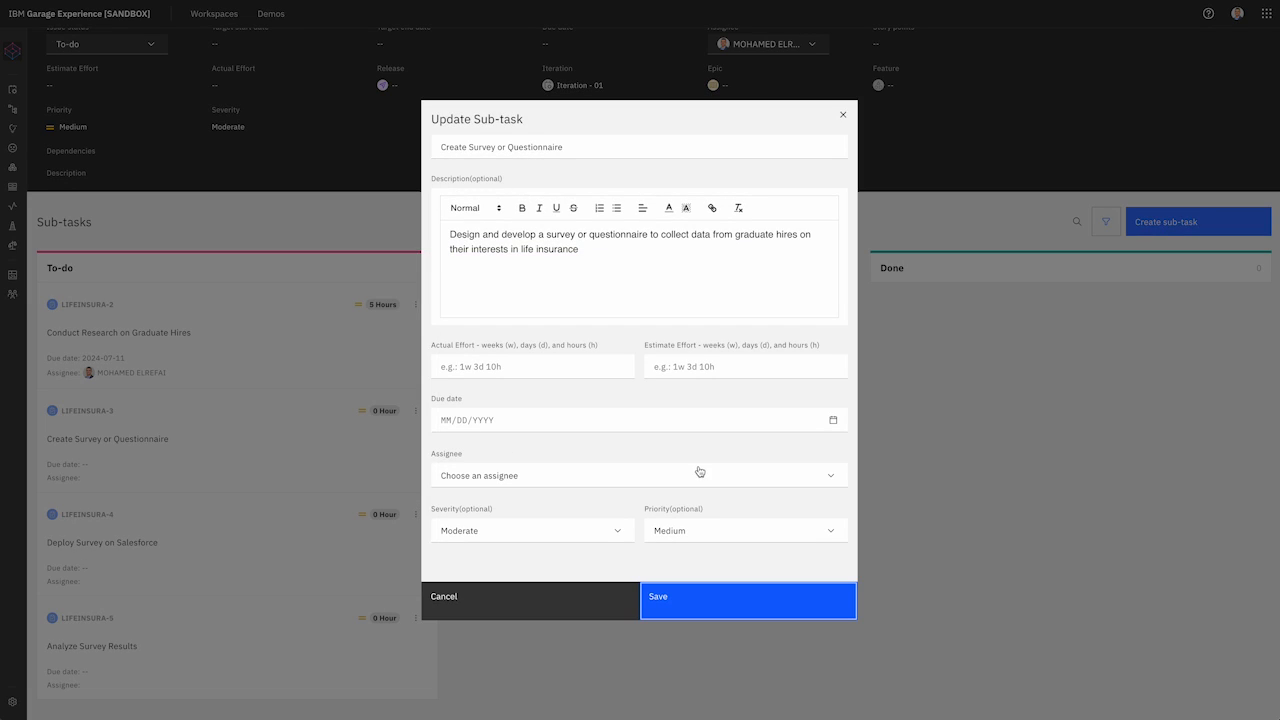
click(700, 474)
click(656, 498)
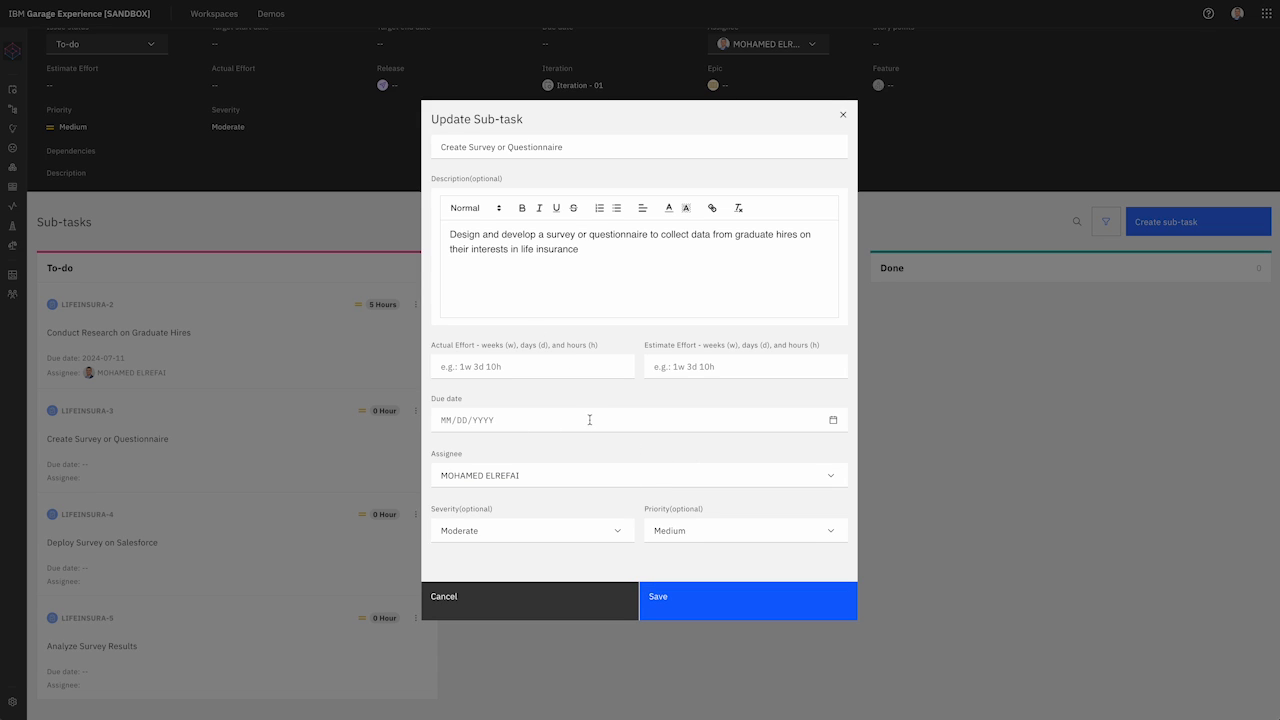
click(769, 426)
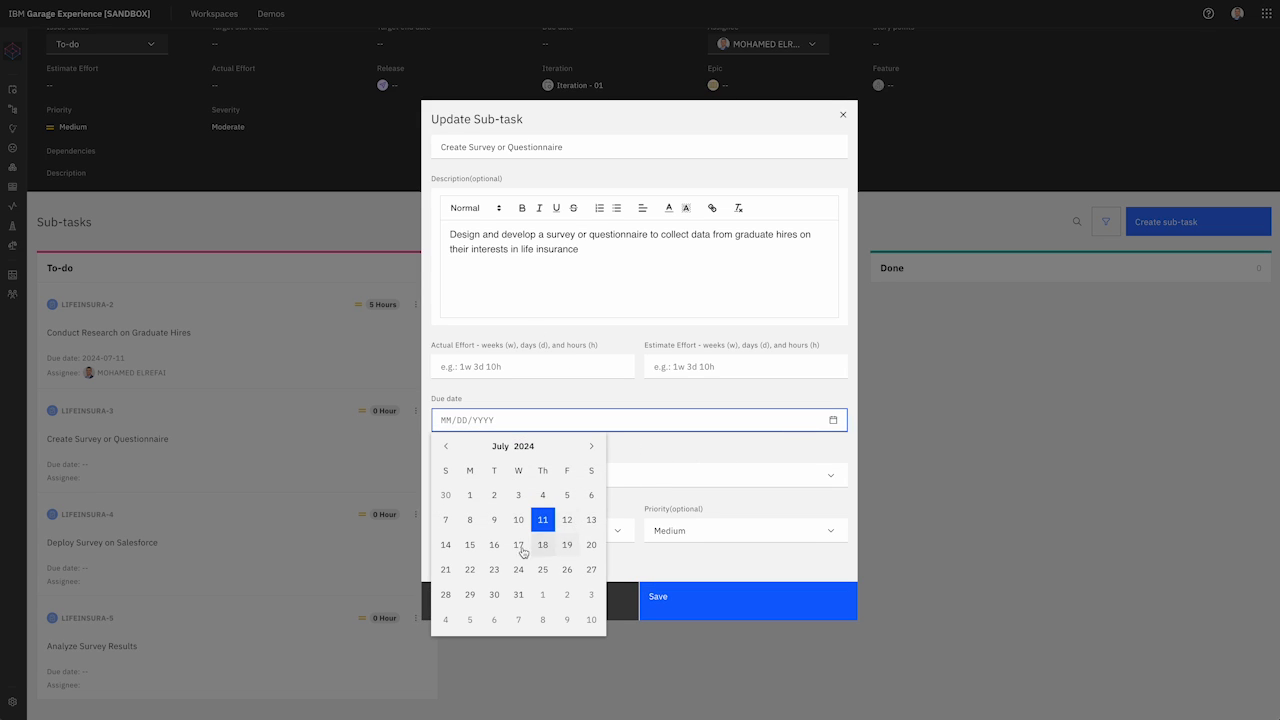
click(467, 545)
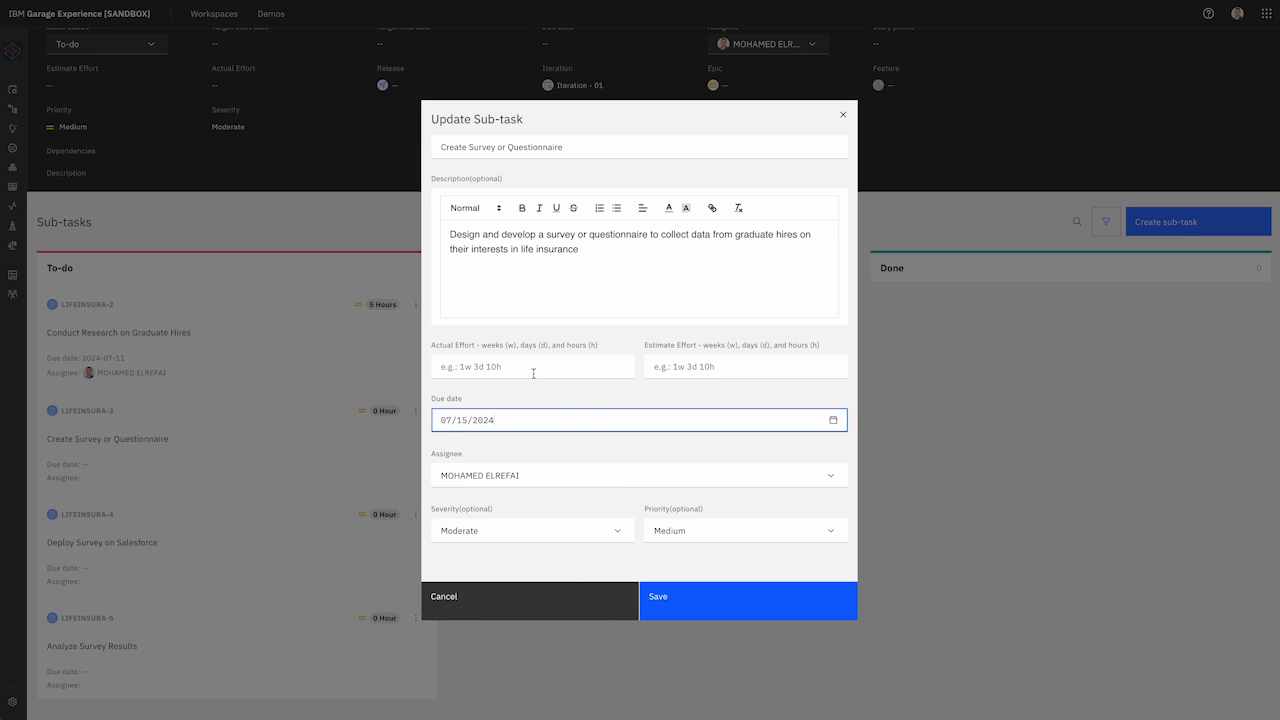
click(607, 367)
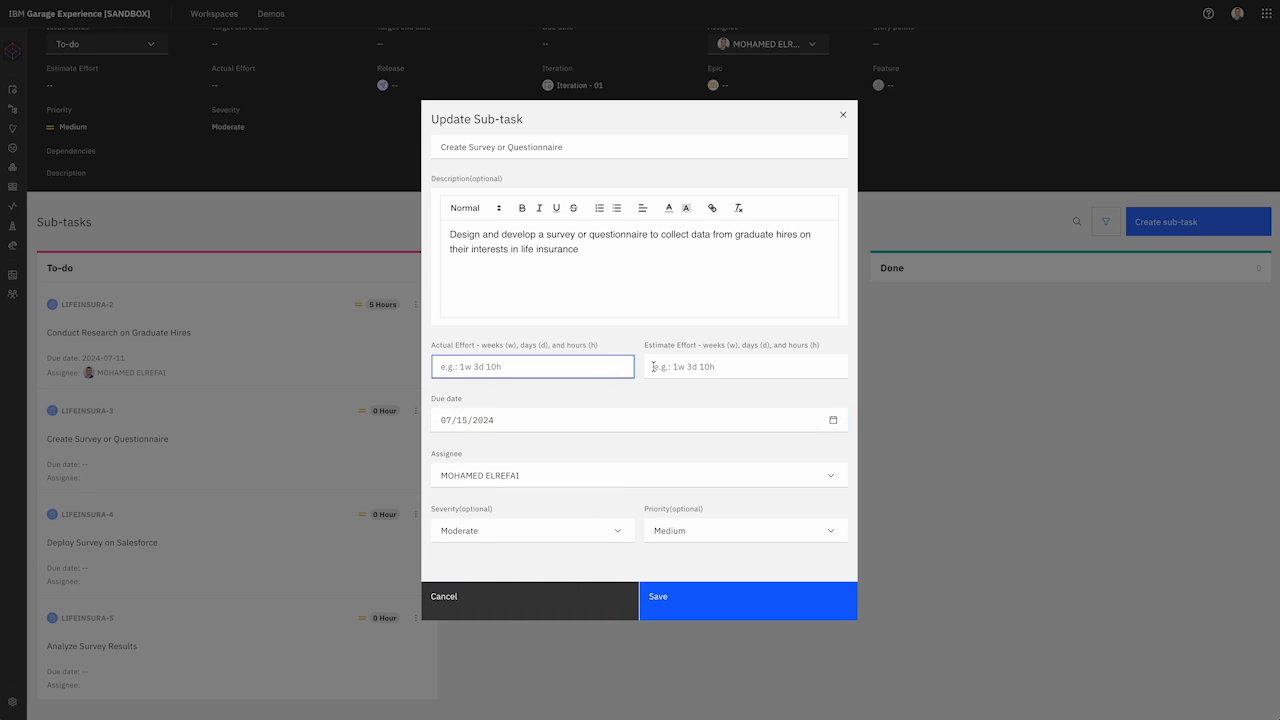
click(715, 370)
text(2h)
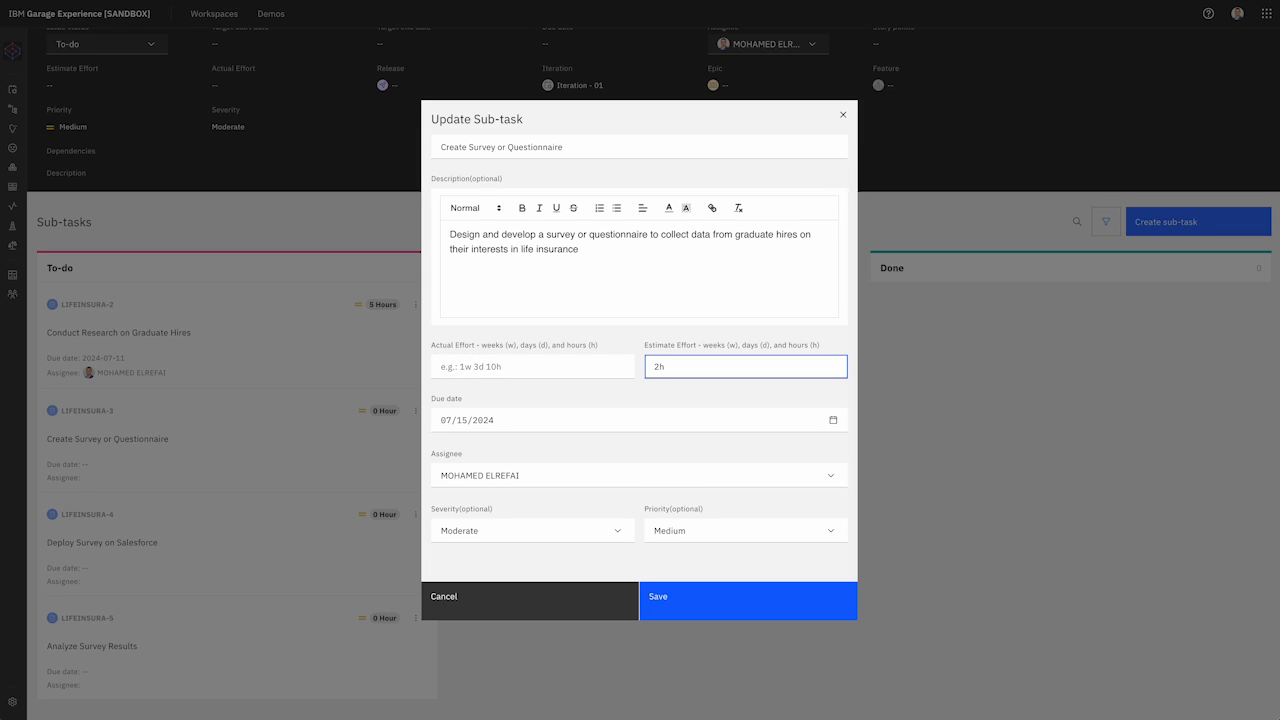
key(BackSpace)
key(BackSpace)
text(4)
click(709, 614)
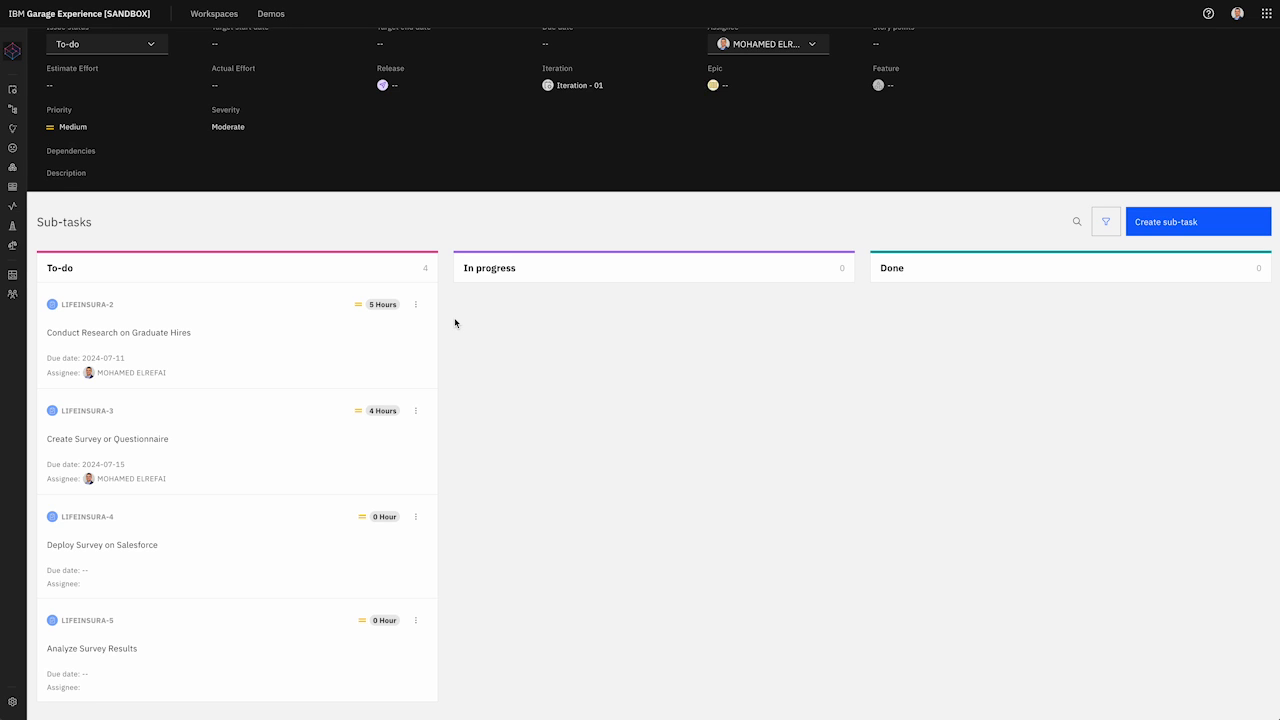
Step: Move LIFEINSURA-2 through In progress into Done, then go back to the Iteration - 01 board
drag(227, 324, 574, 323)
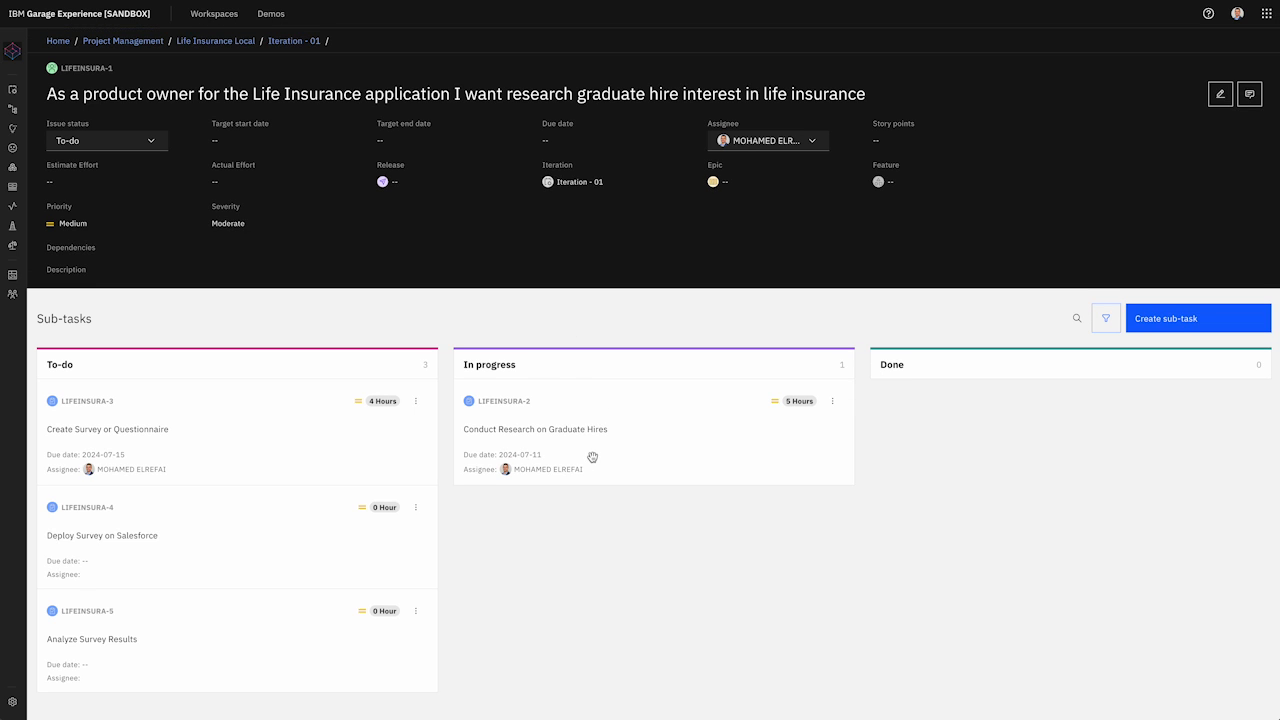
drag(592, 457, 968, 482)
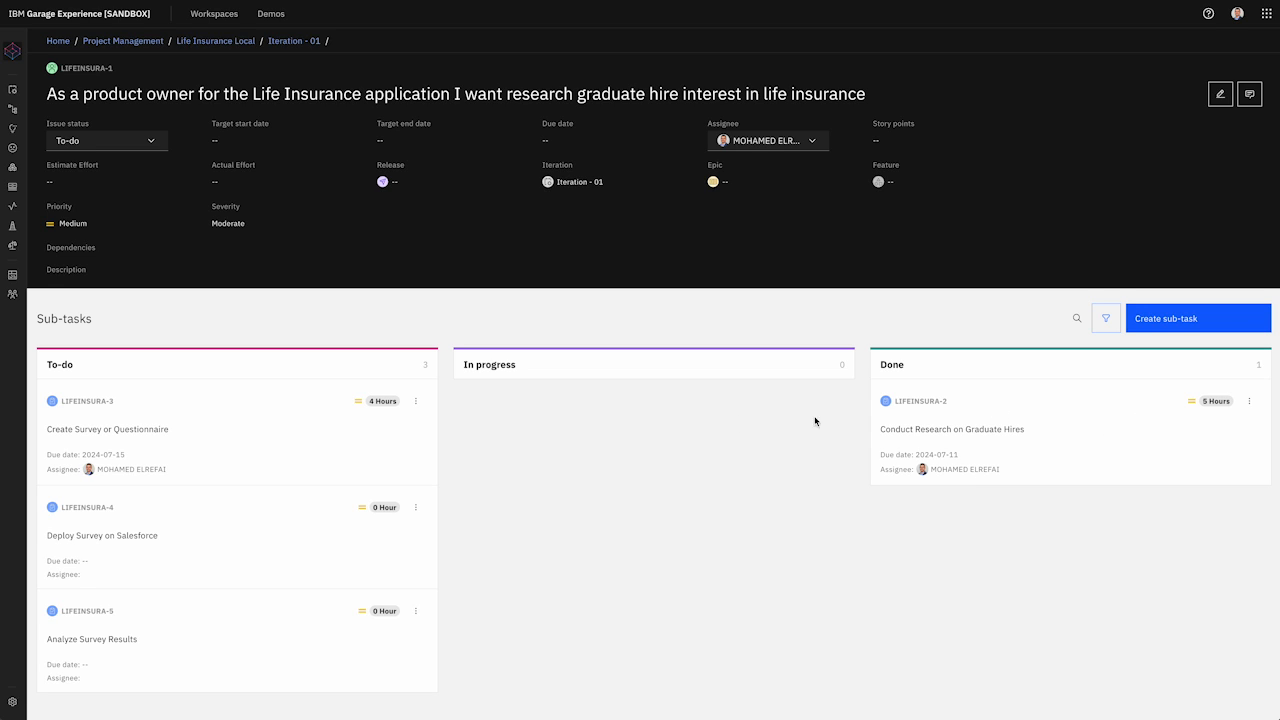
click(309, 43)
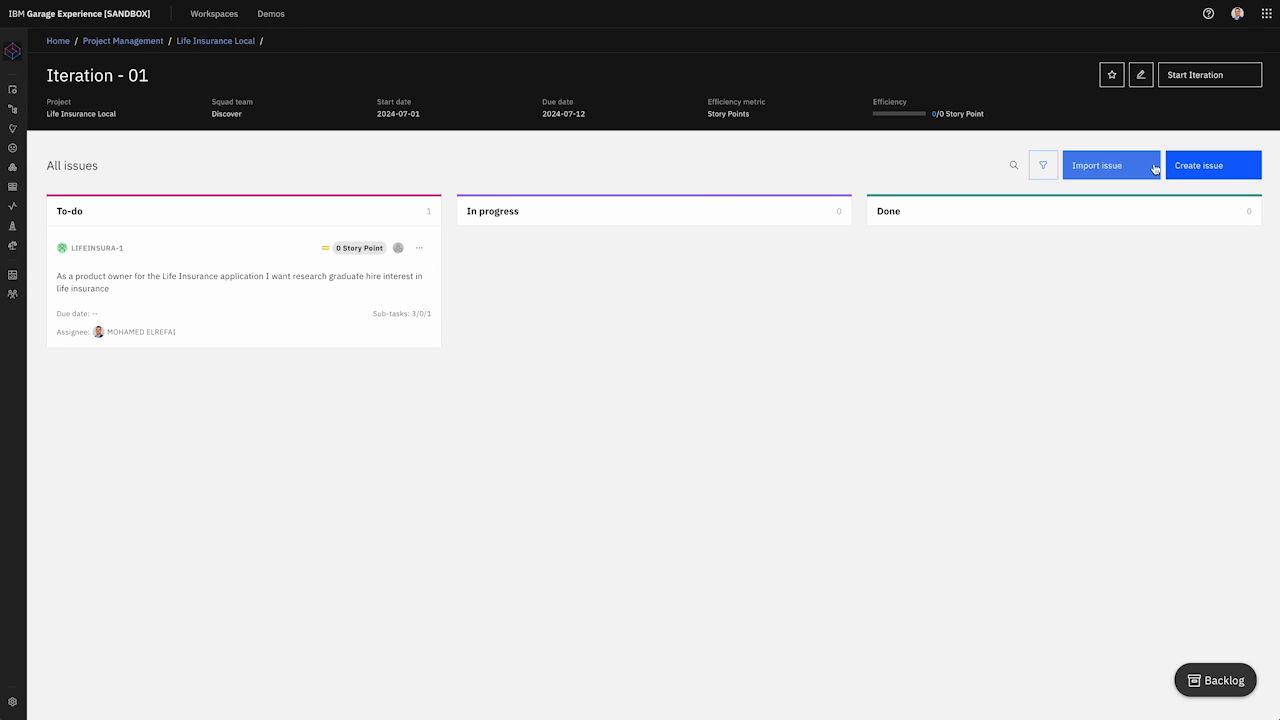
Step: Create a new issue titled with the user story about publishing graduate-hire interest findings
click(1229, 168)
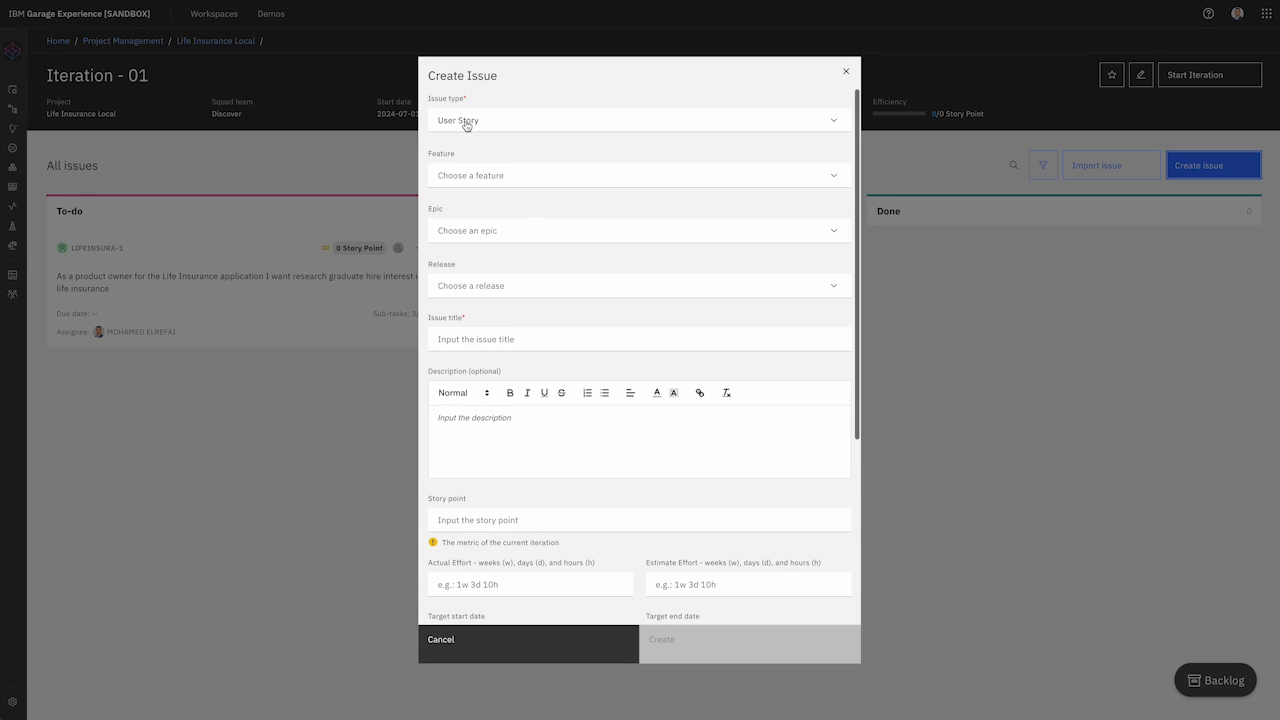
click(538, 340)
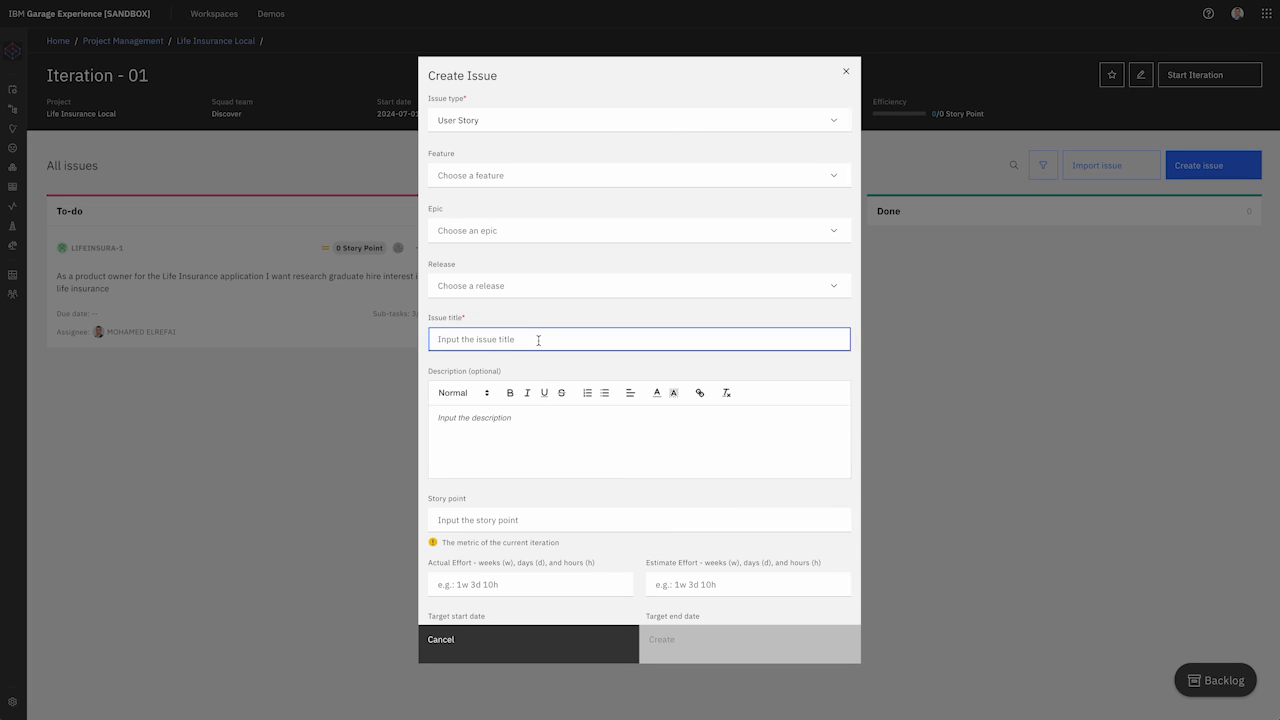
text(As a life insura)
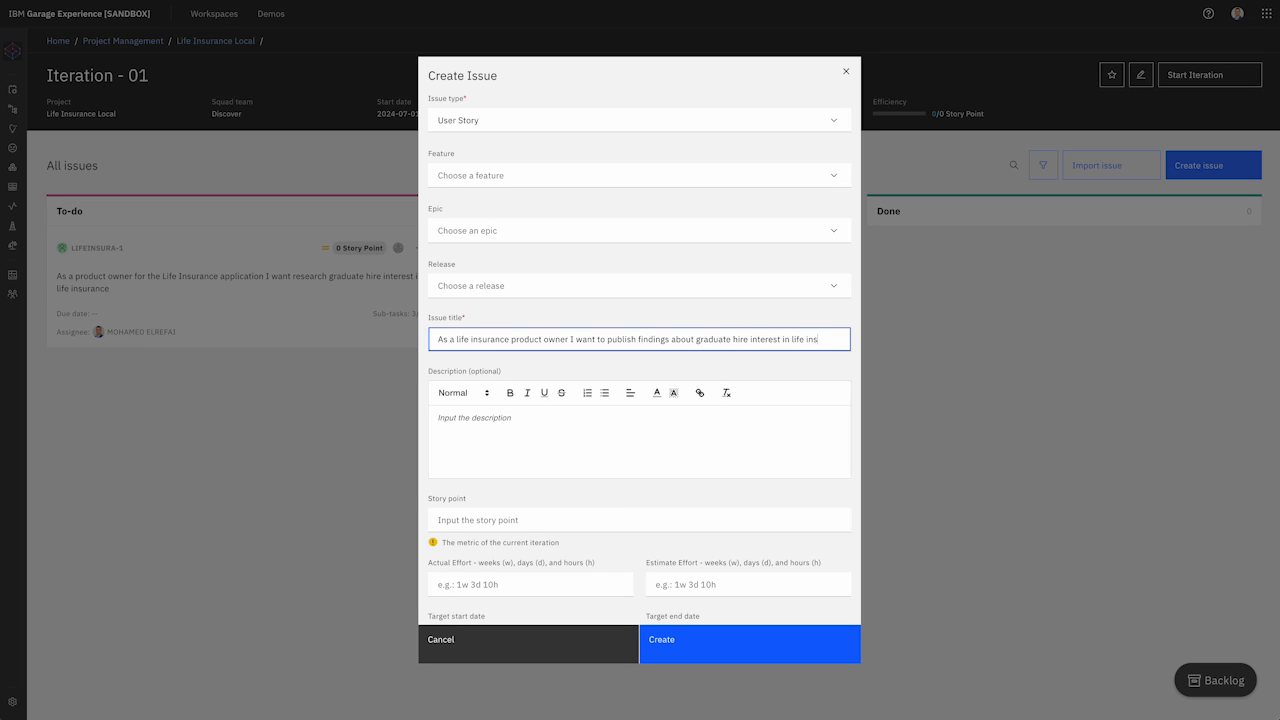
text(nce)
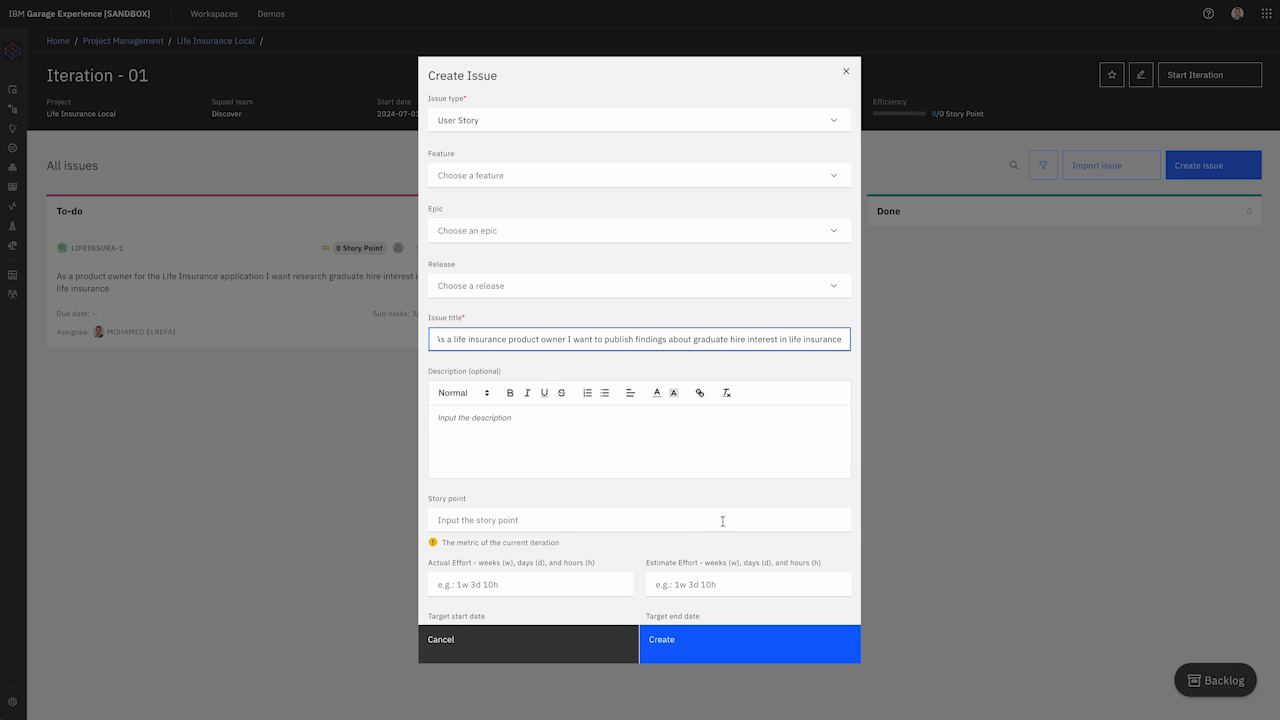
Step: Make the new story depend on the research story, give it 5 story points, and create it
scroll(717, 483, down, 1)
scroll(717, 483, down, 2)
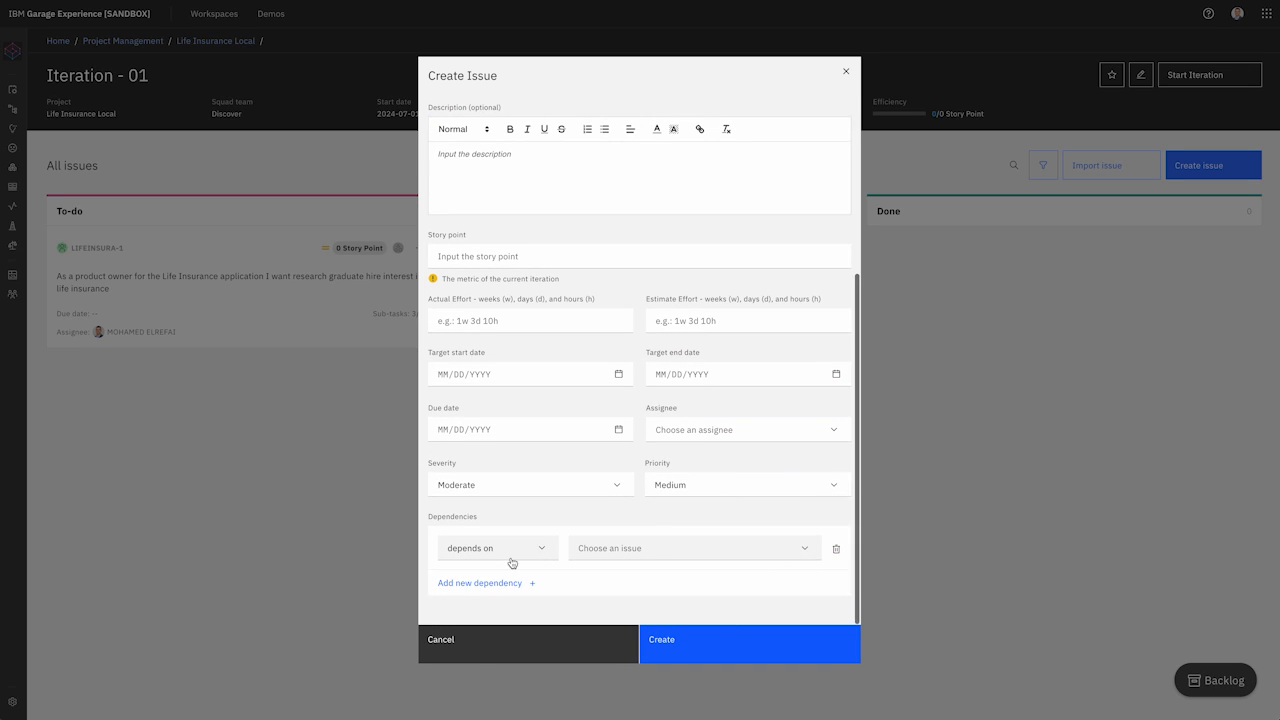
click(663, 548)
click(675, 573)
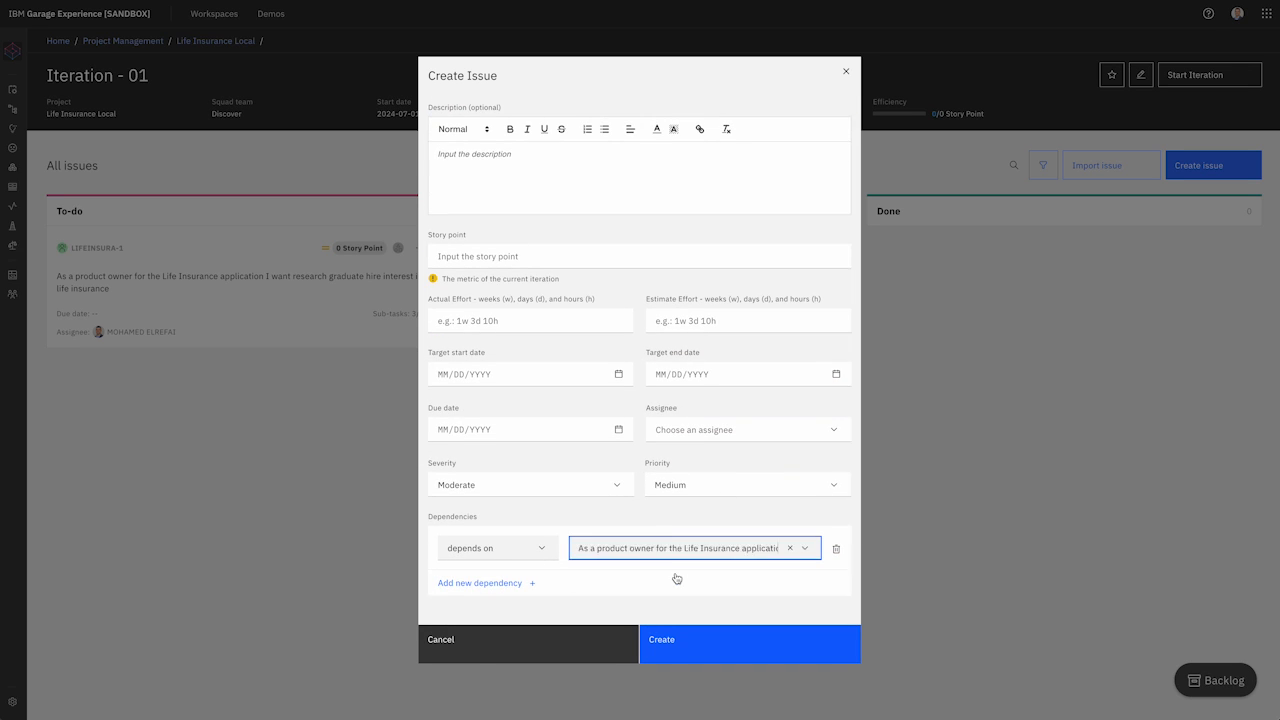
scroll(710, 421, up, 2)
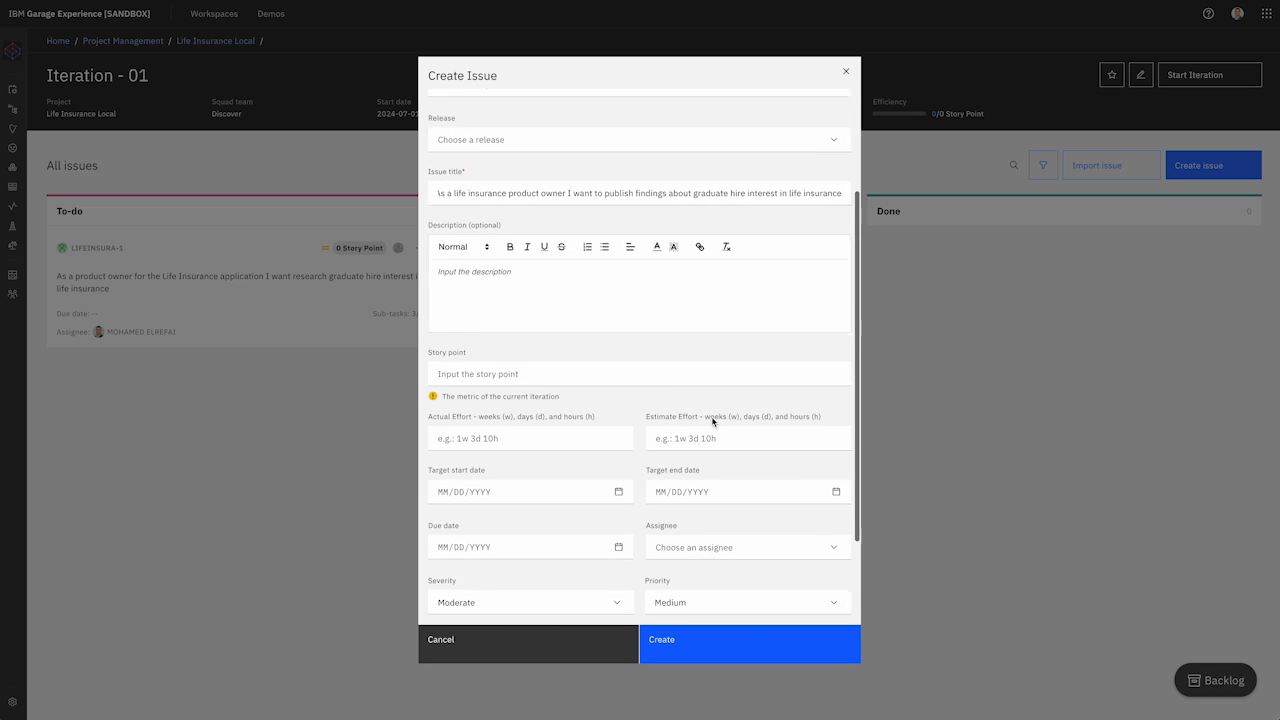
scroll(712, 418, down, 2)
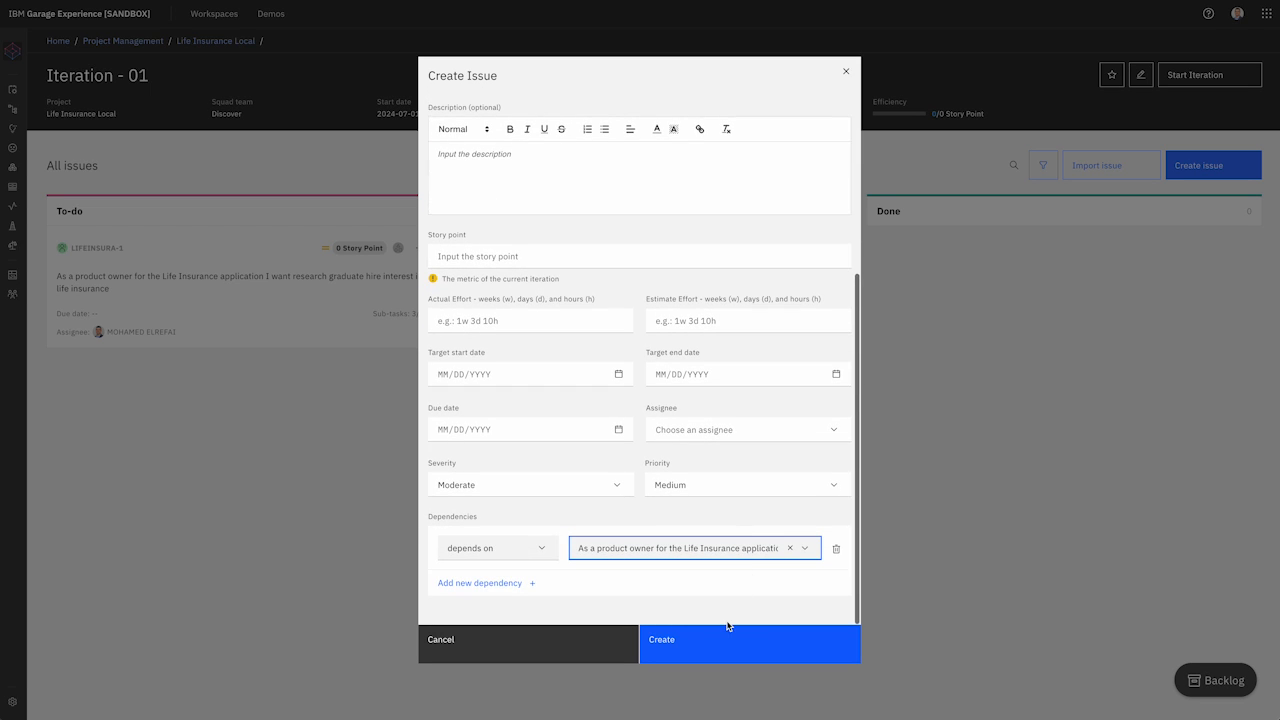
scroll(727, 435, up, 3)
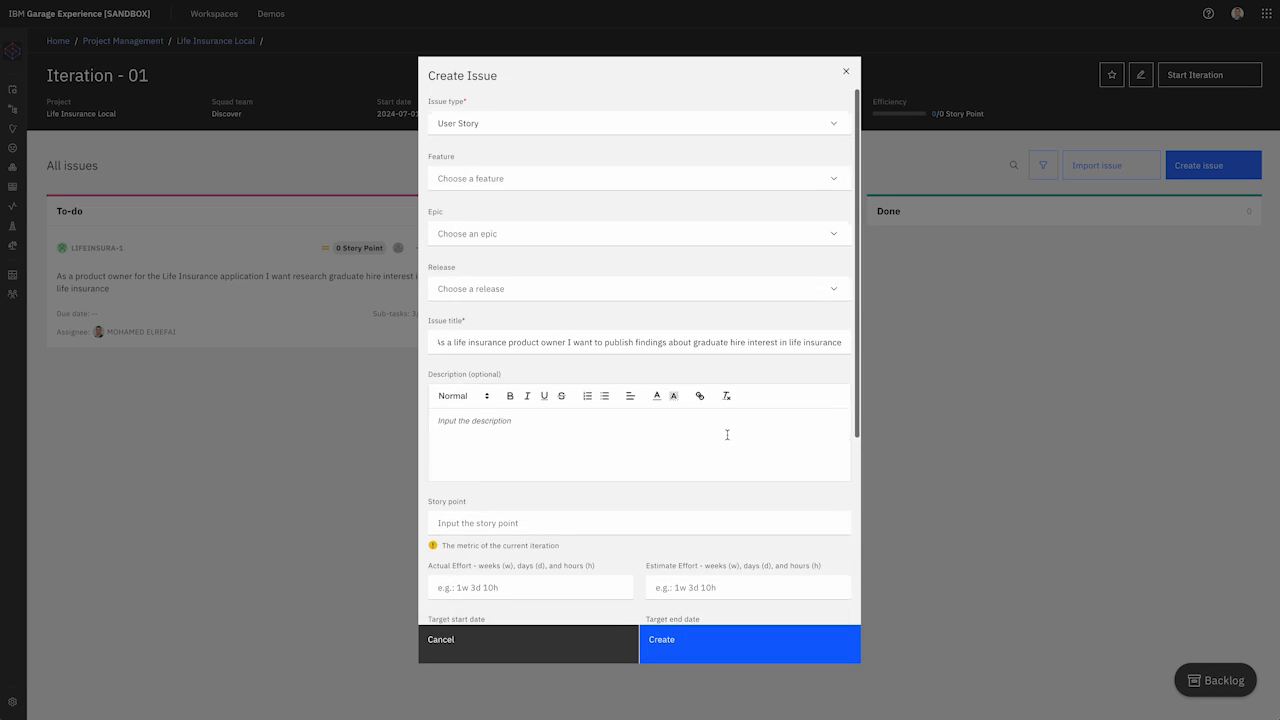
scroll(515, 408, down, 3)
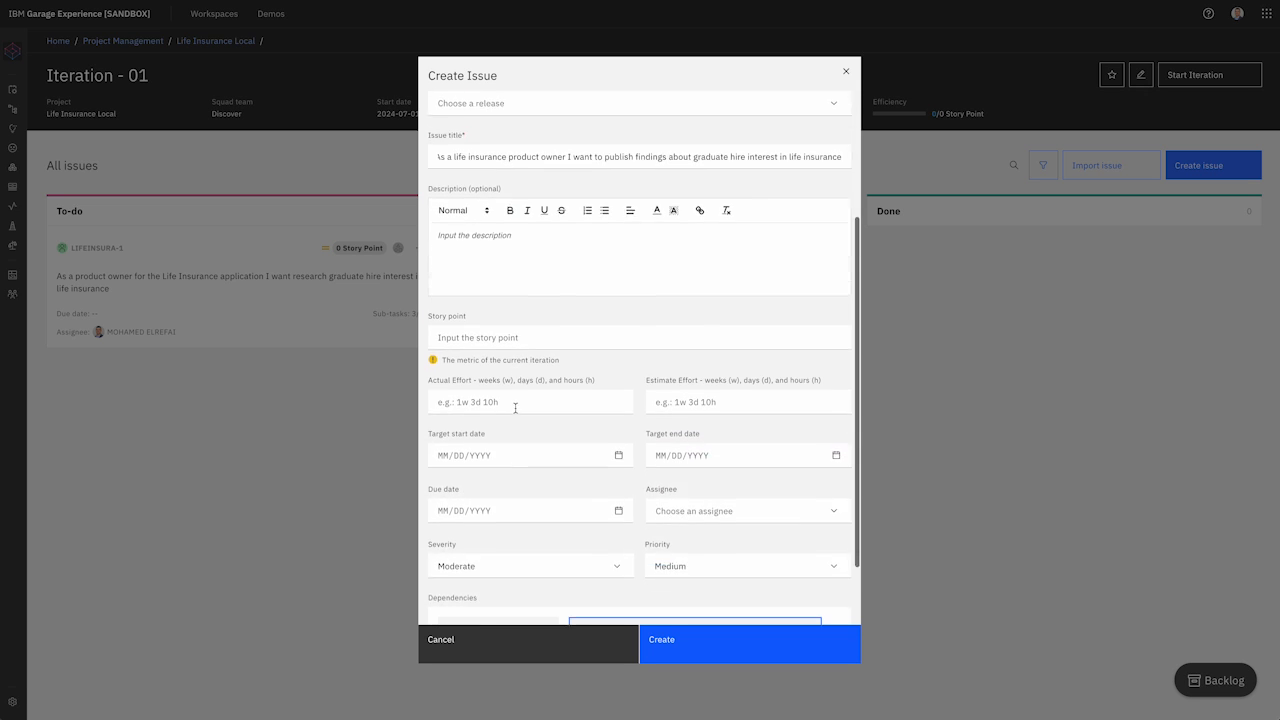
click(489, 256)
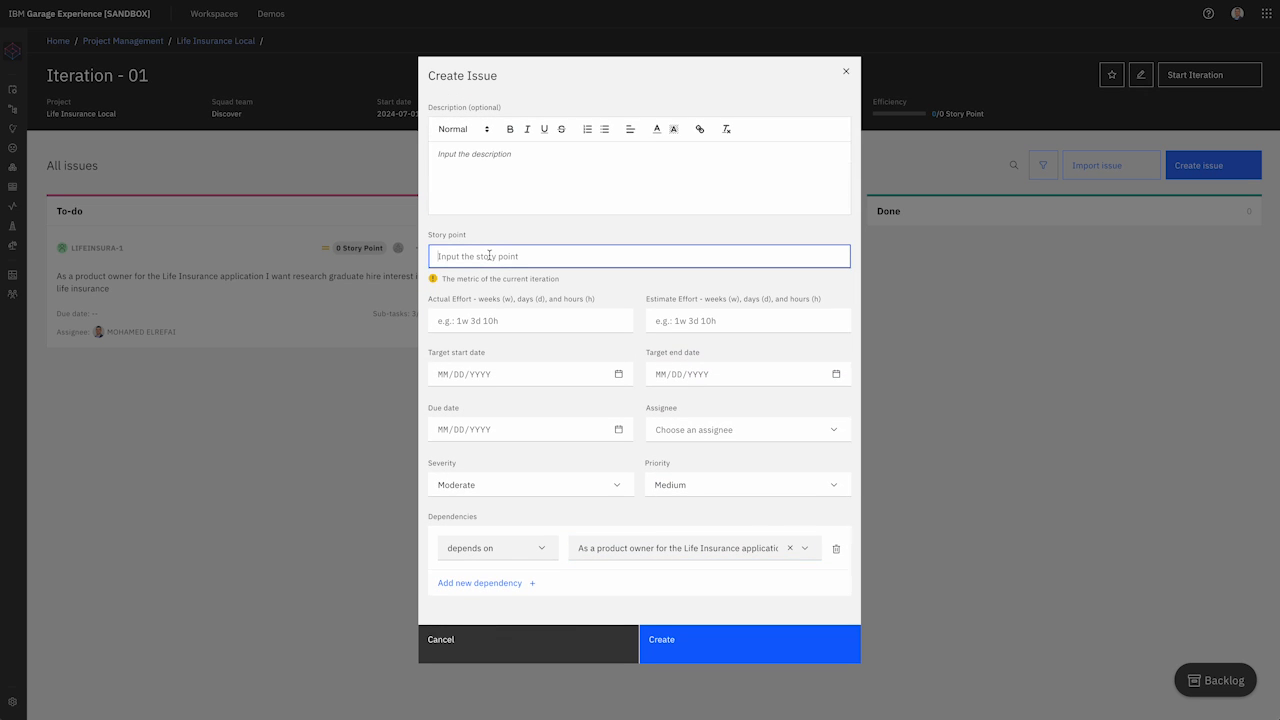
text(5)
click(693, 637)
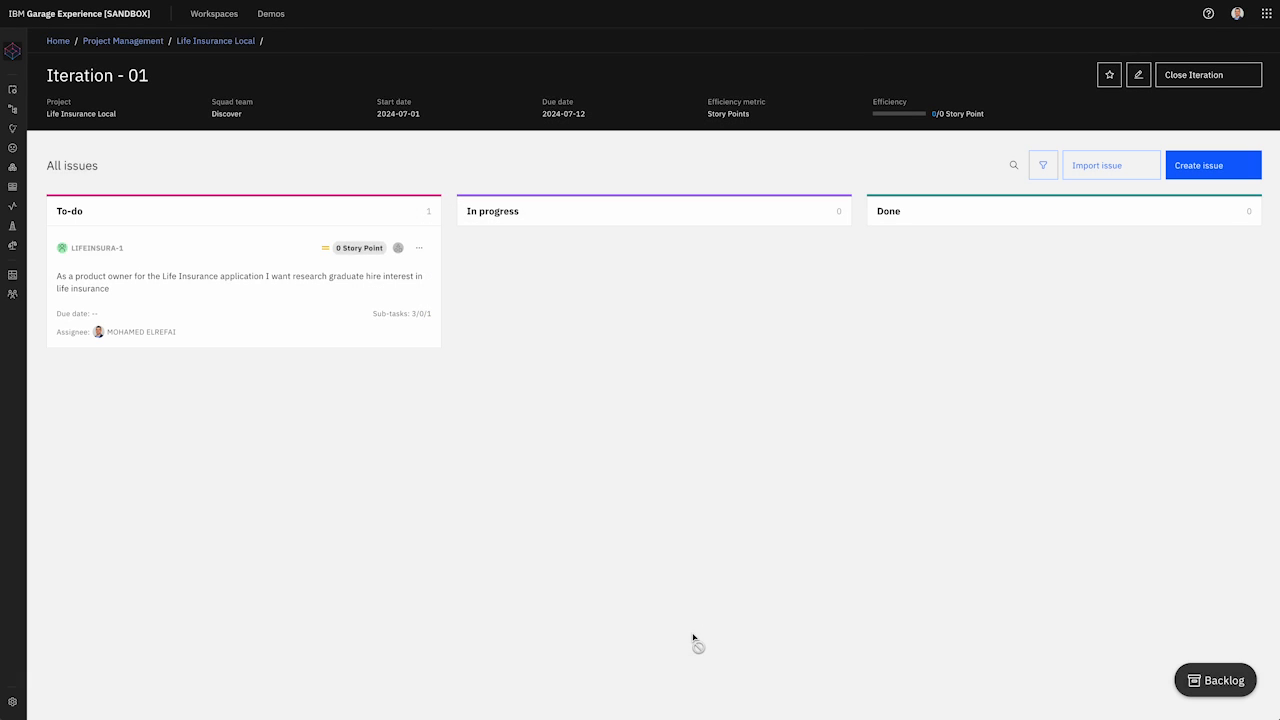
Step: Change LIFEINSURA-1's story points to 13
click(421, 250)
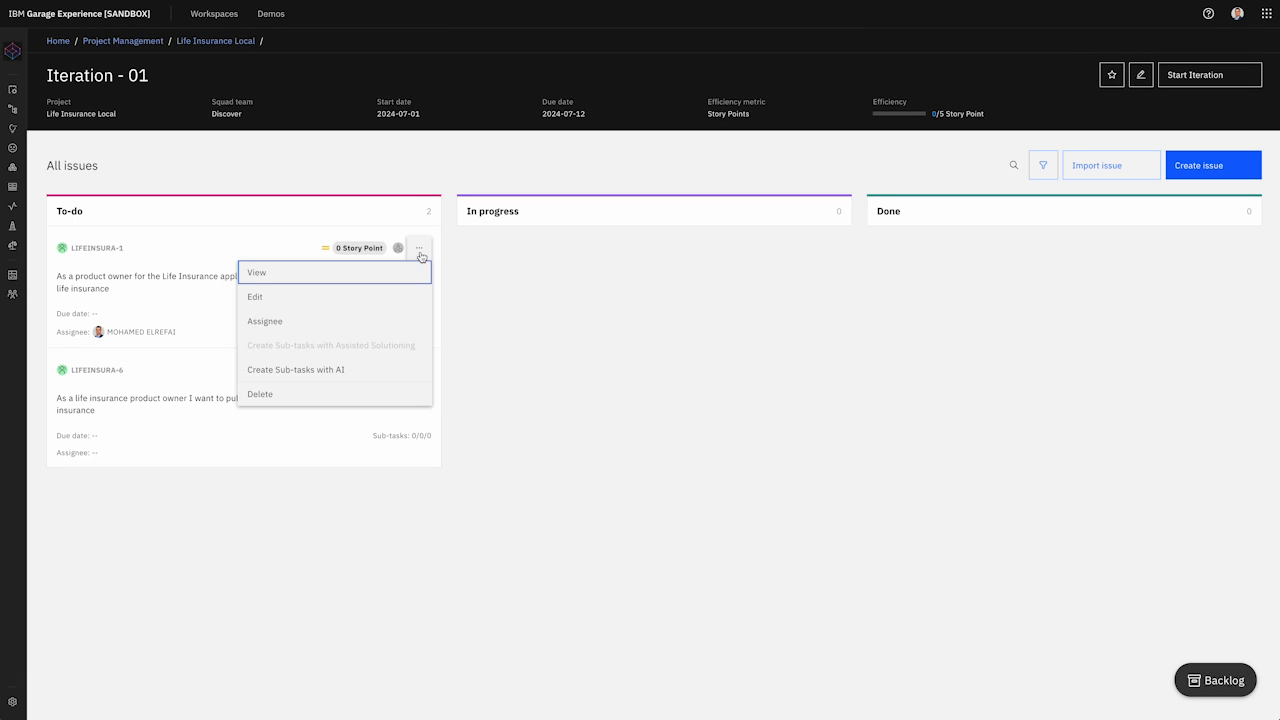
click(343, 291)
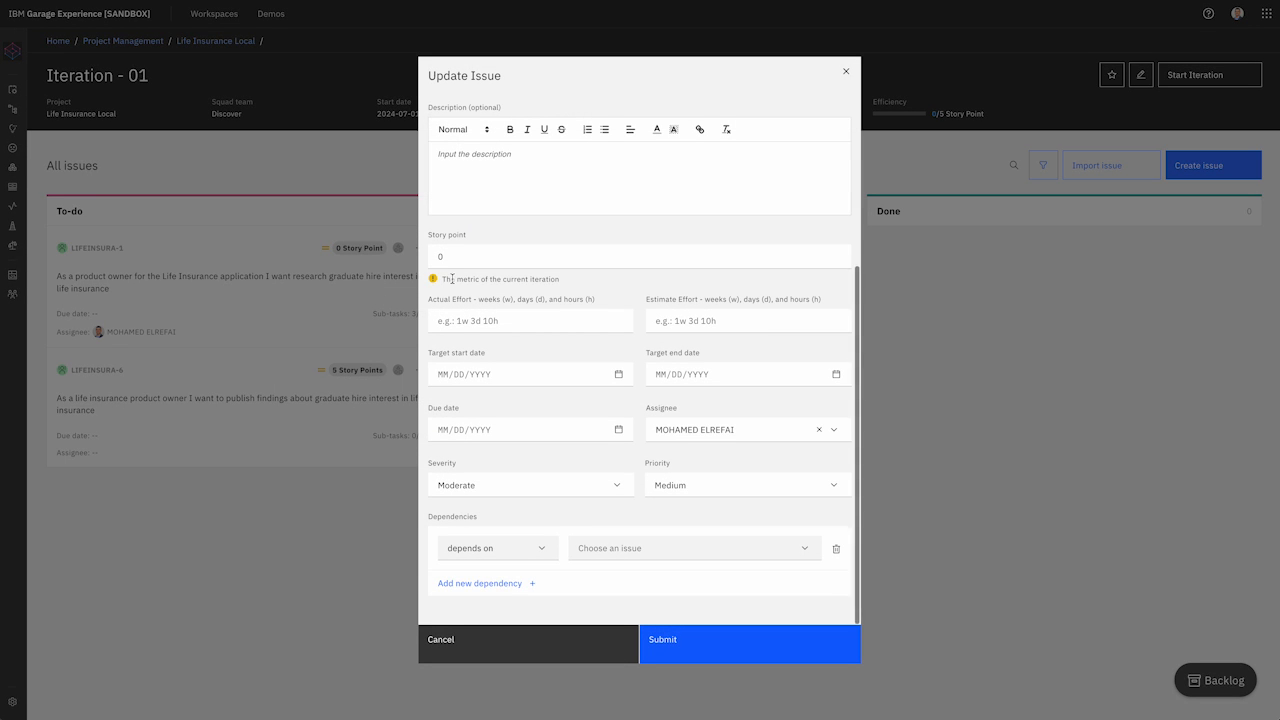
drag(457, 254, 422, 245)
text(13)
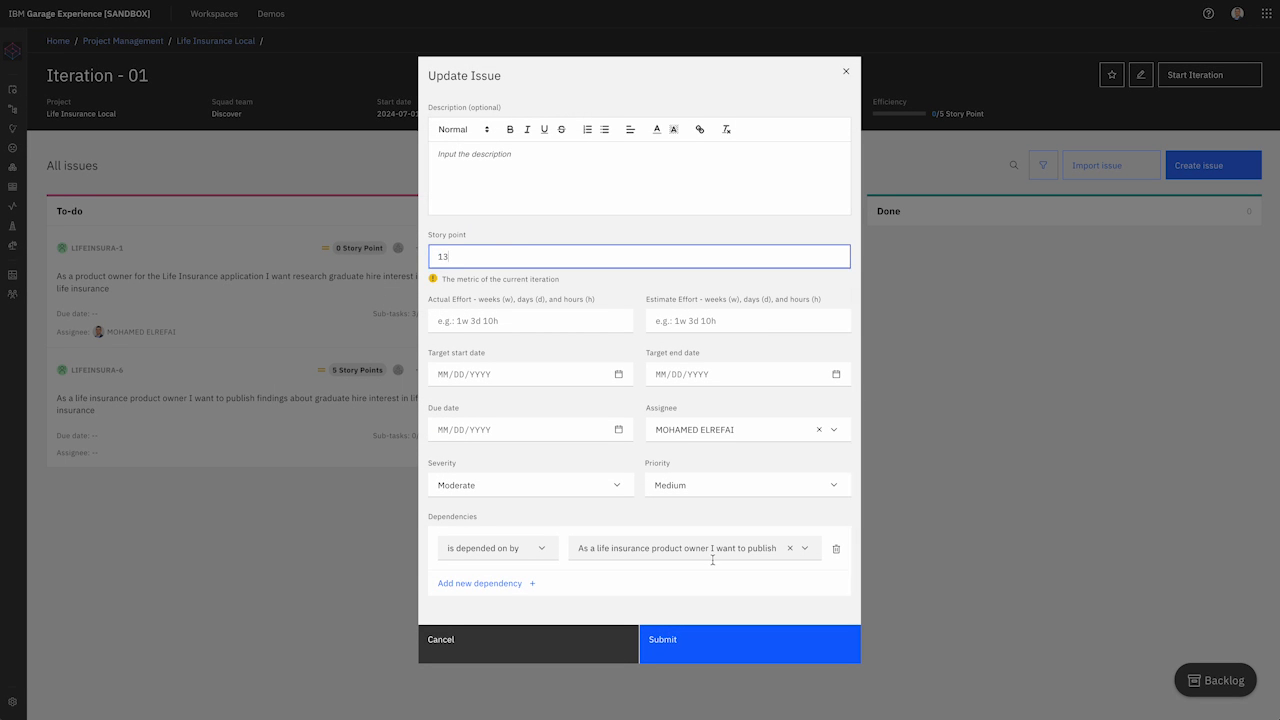
click(730, 648)
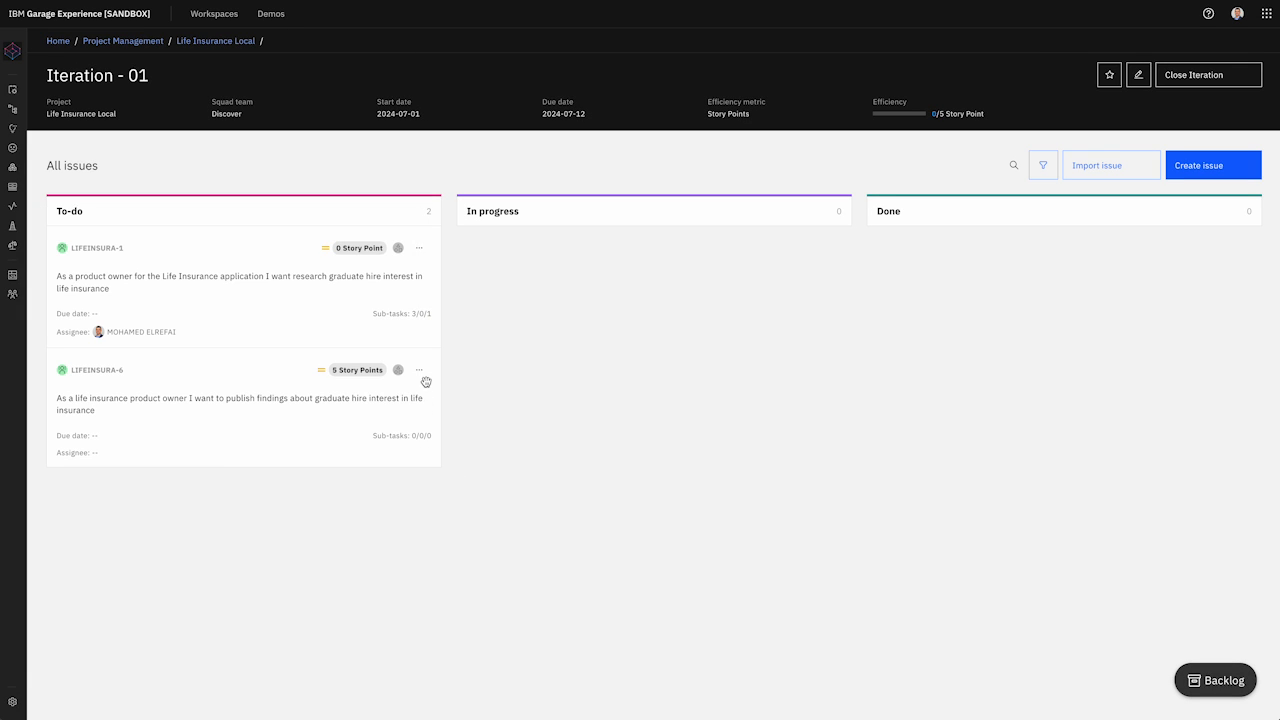
Step: Assign LIFEINSURA-6 to the same team member as LIFEINSURA-1
click(421, 374)
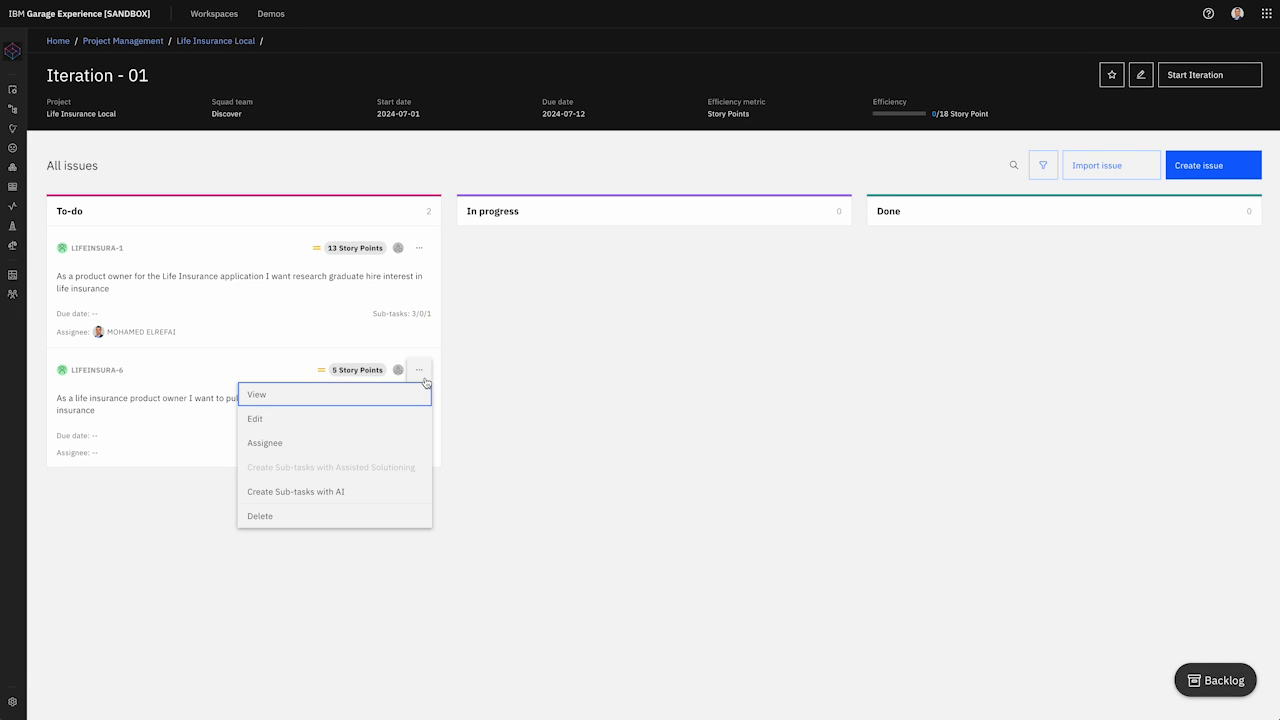
click(369, 451)
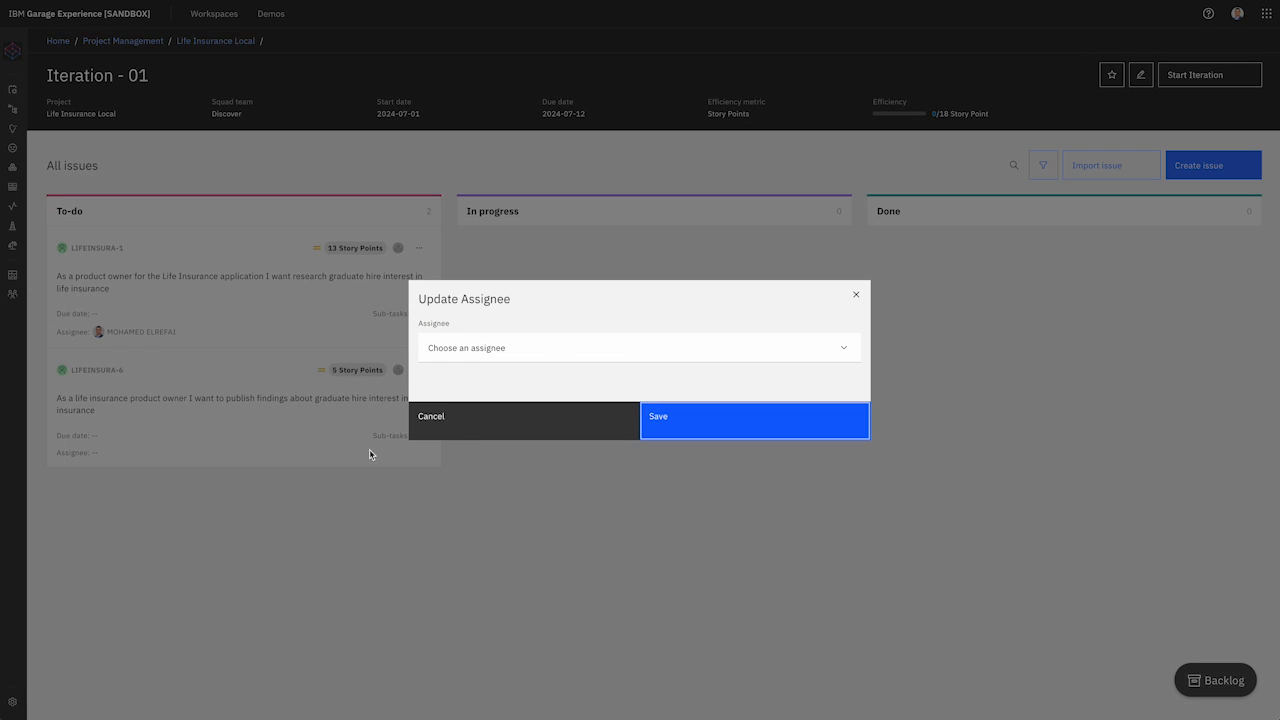
click(549, 350)
click(548, 366)
click(690, 432)
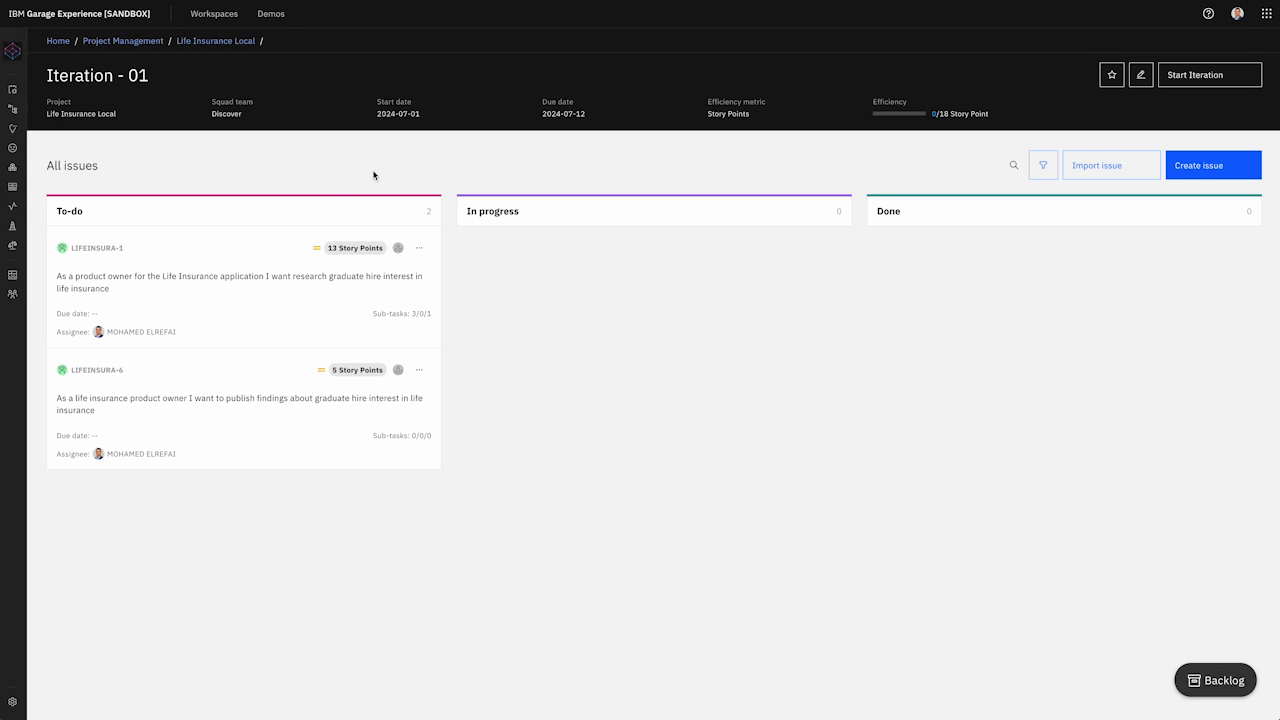
Step: Show Life Insurance Local's iterations in calendar view with Iteration - 01 expanded to LIFEINSURA-1 and LIFEINSURA-6
click(228, 41)
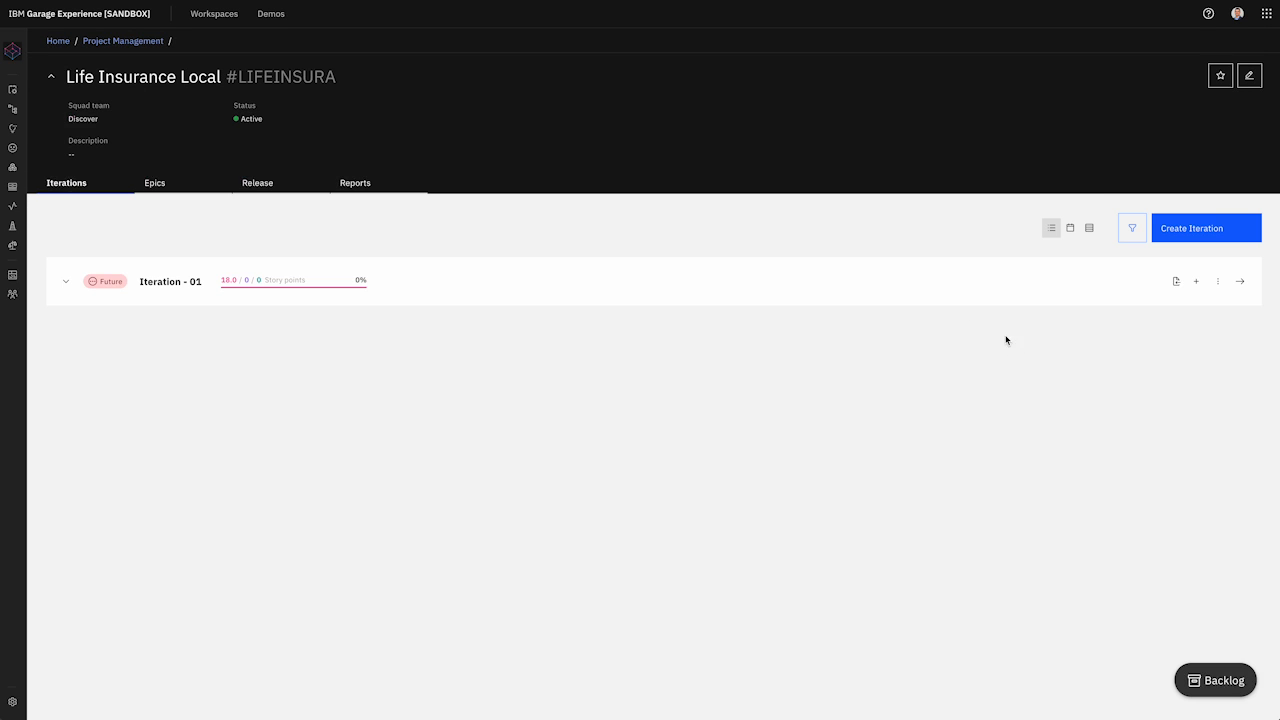
click(1070, 229)
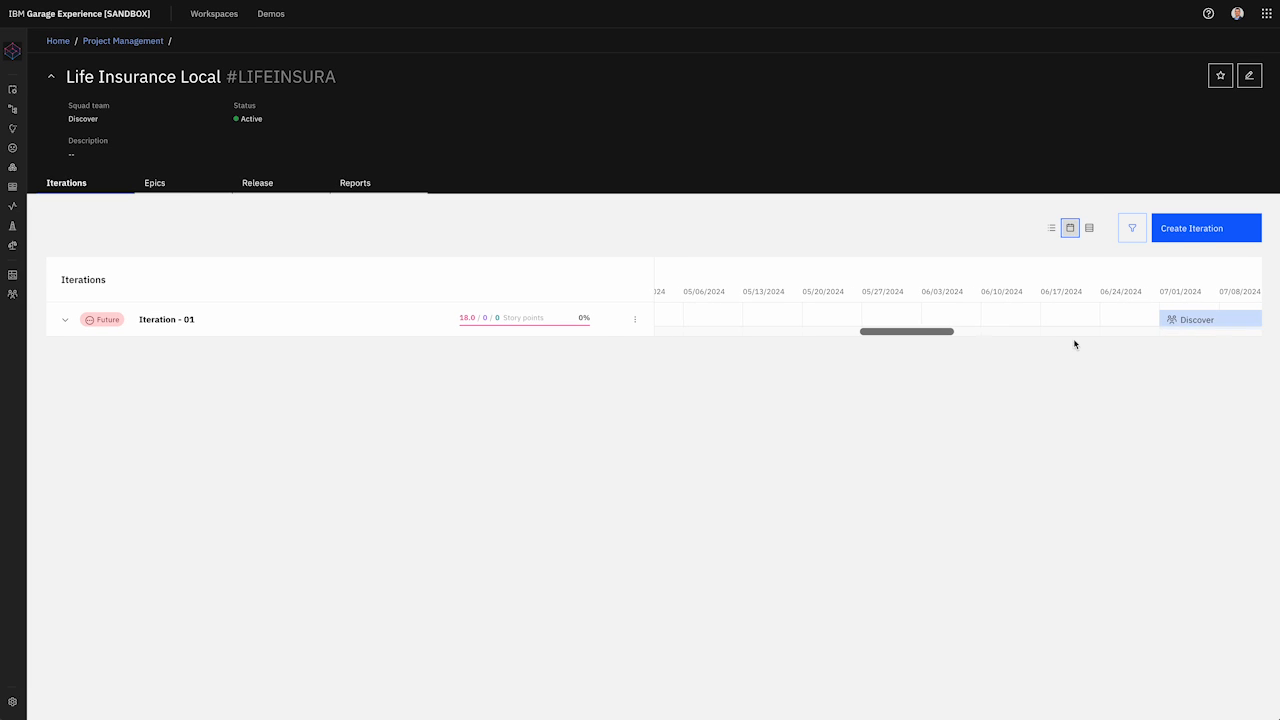
click(65, 320)
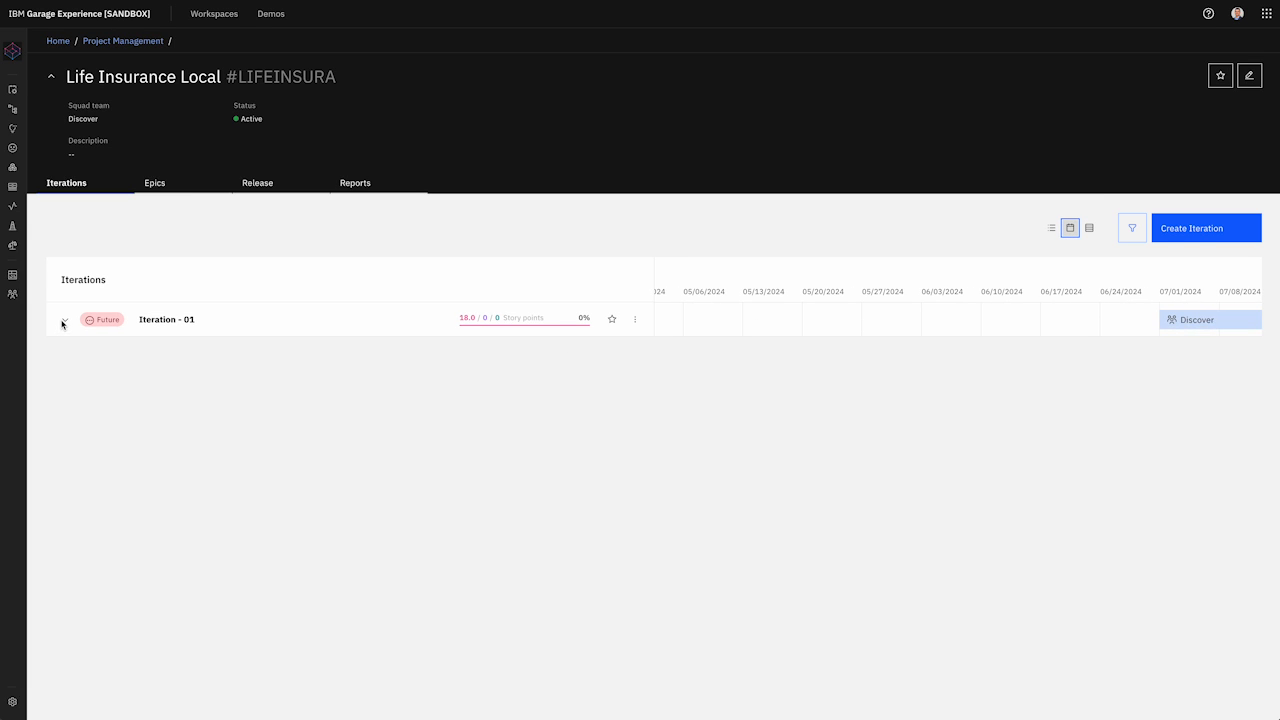
scroll(860, 391, right, 10)
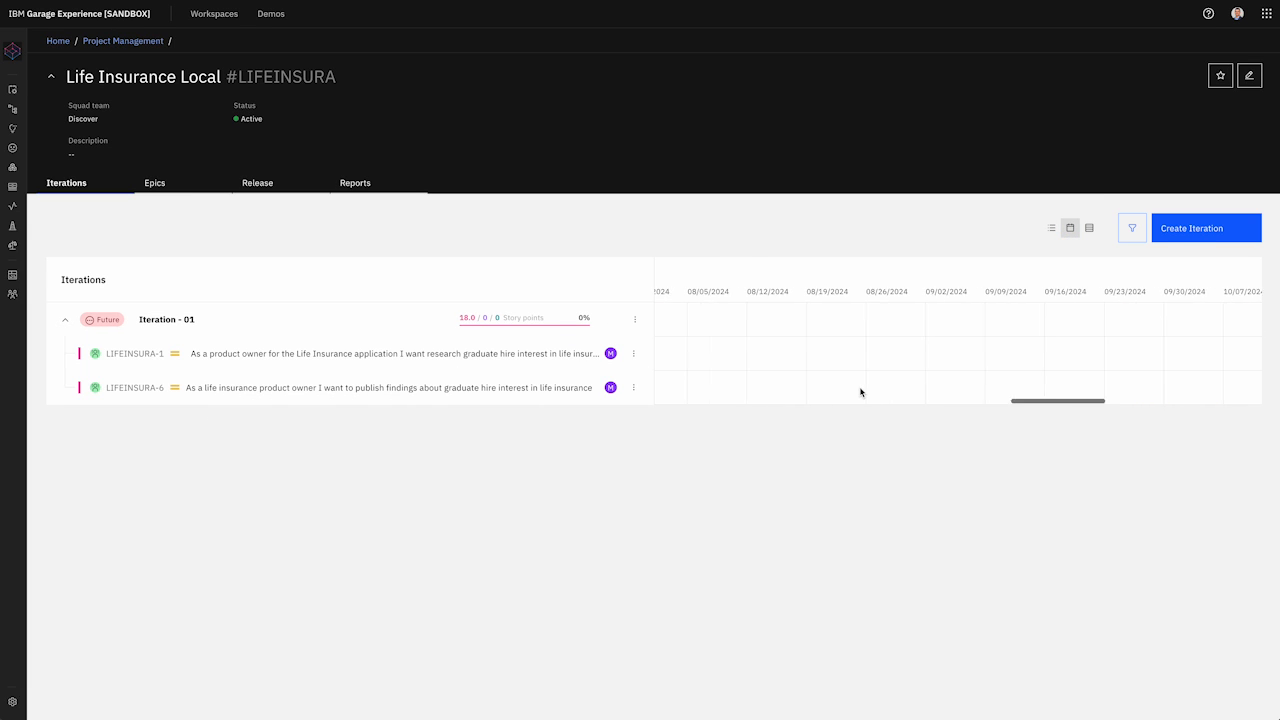
scroll(860, 391, left, 10)
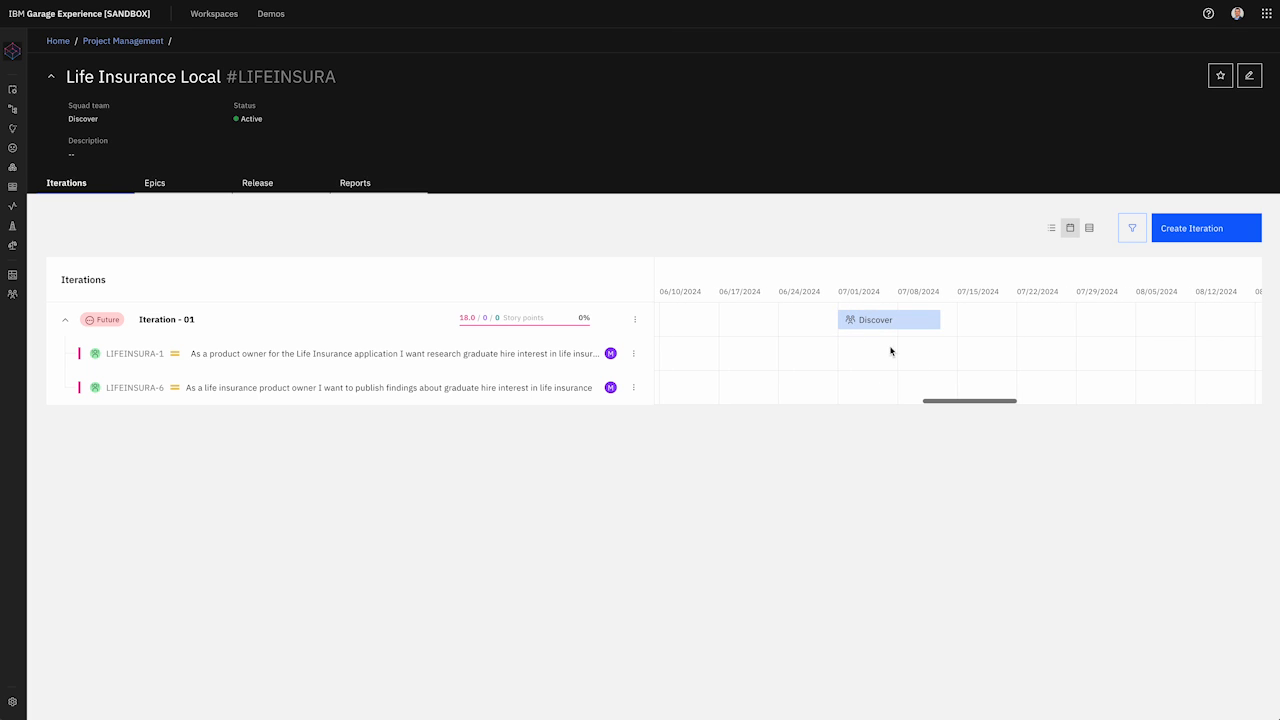
Step: Set LIFEINSURA-1's target start date to July 1, 2024 and end date to July 4, 2024
click(633, 353)
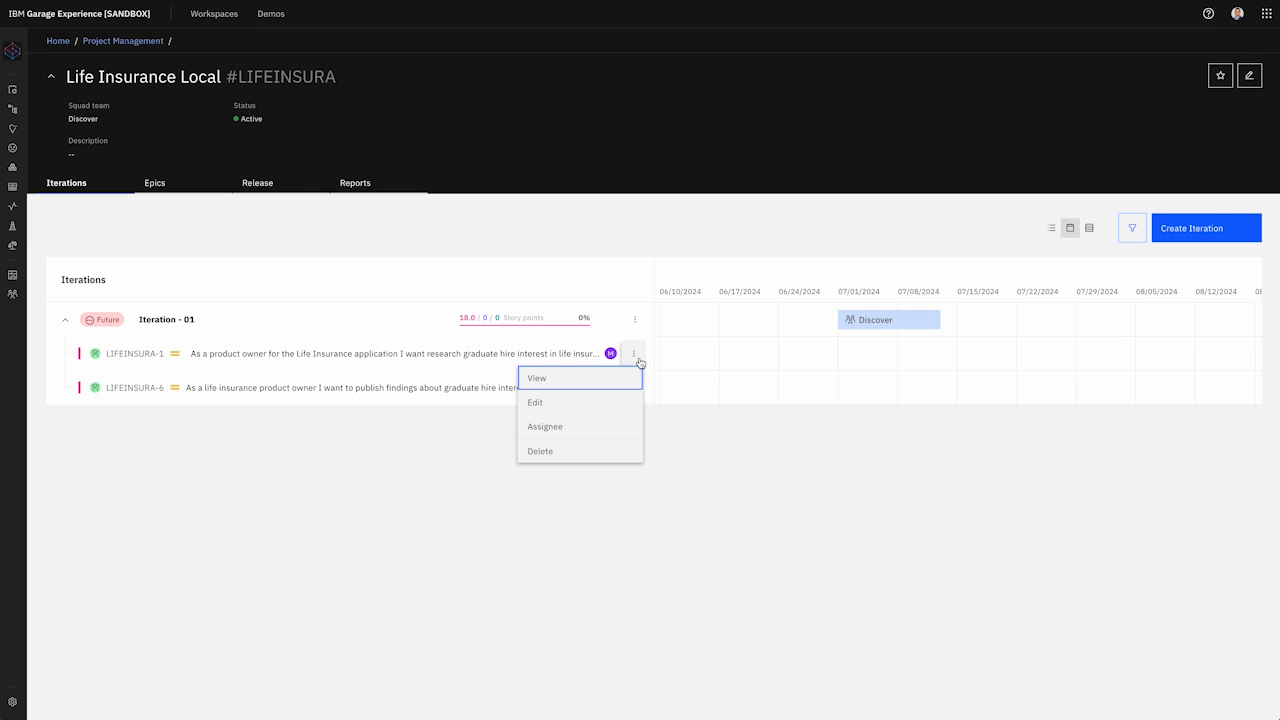
click(605, 403)
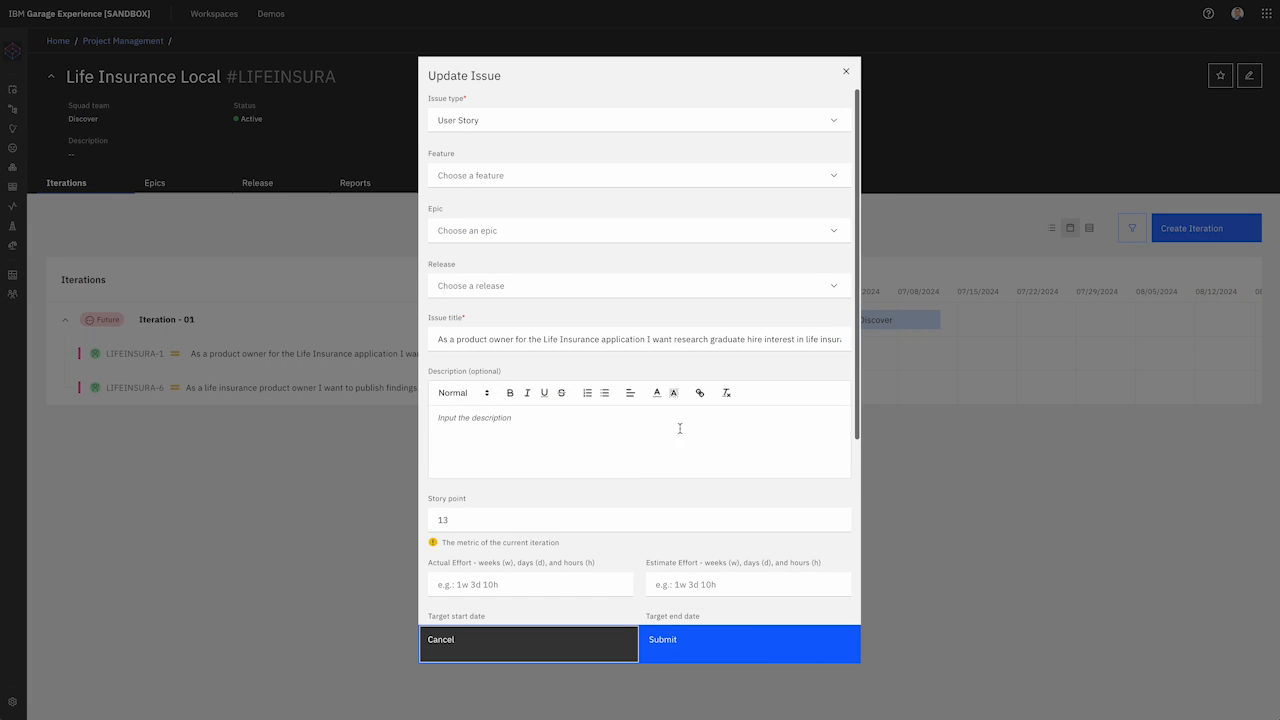
scroll(686, 418, down, 5)
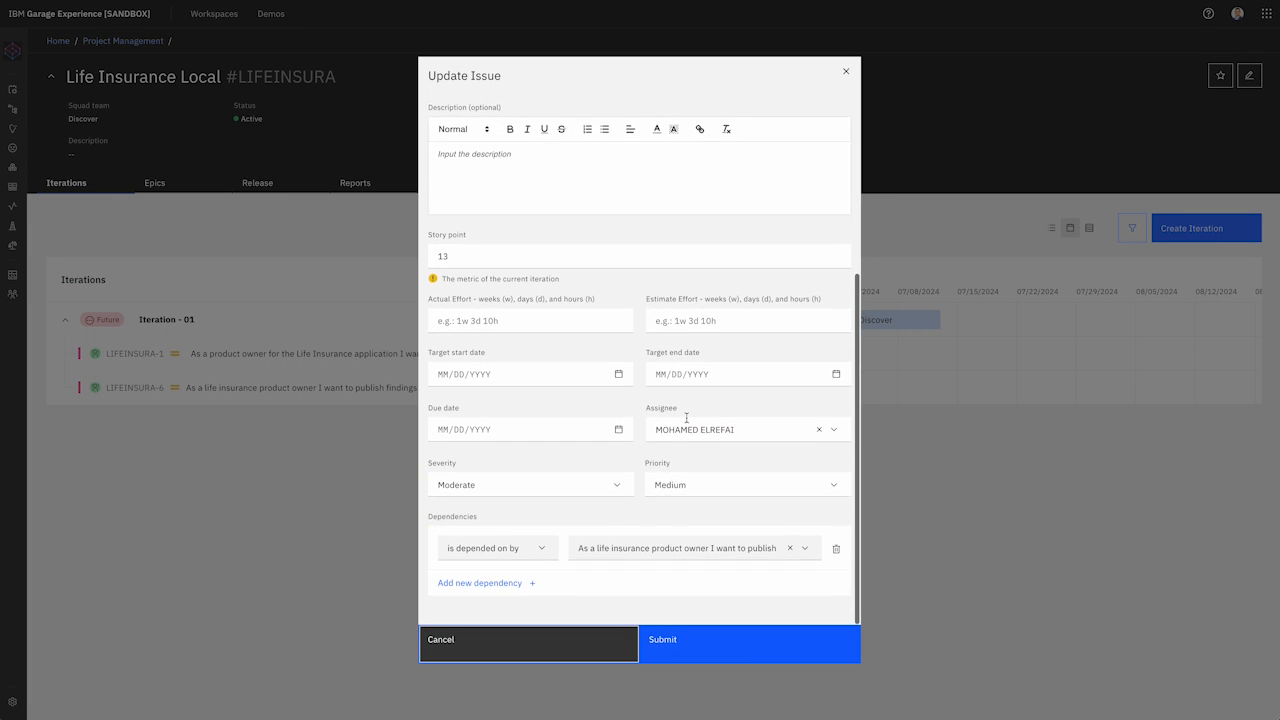
scroll(686, 418, up, 5)
scroll(686, 418, down, 5)
click(600, 376)
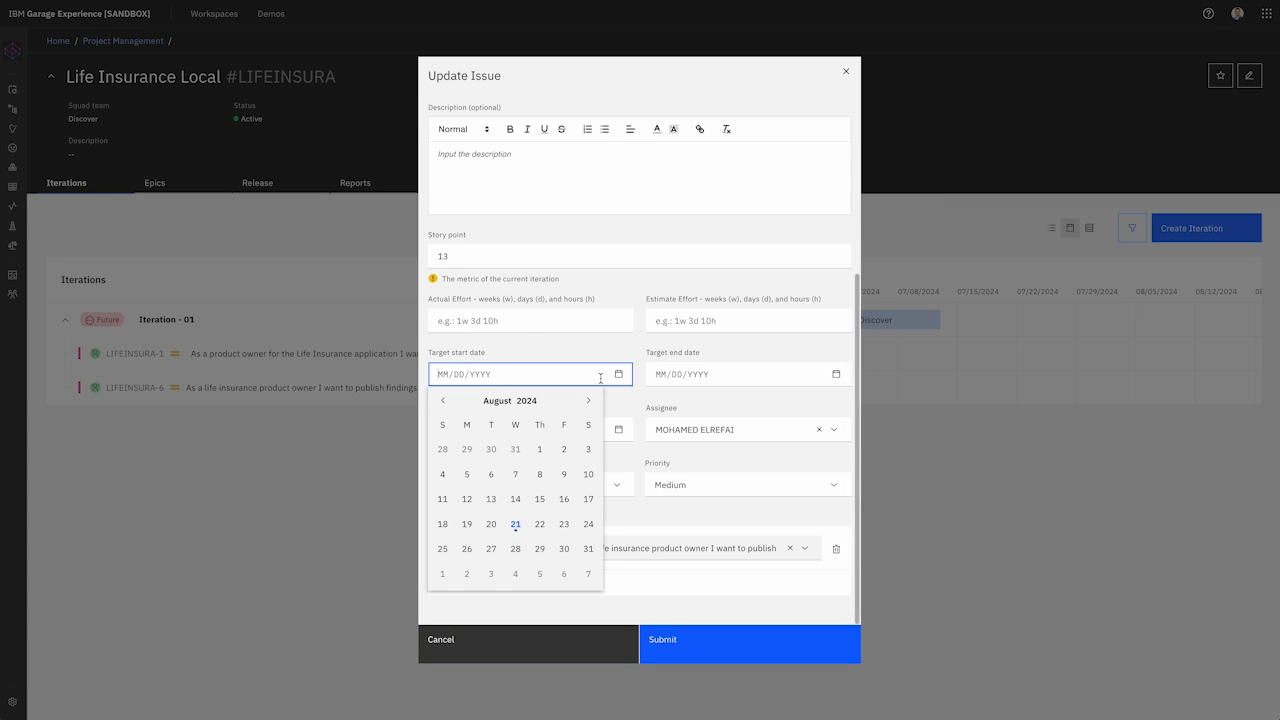
click(445, 401)
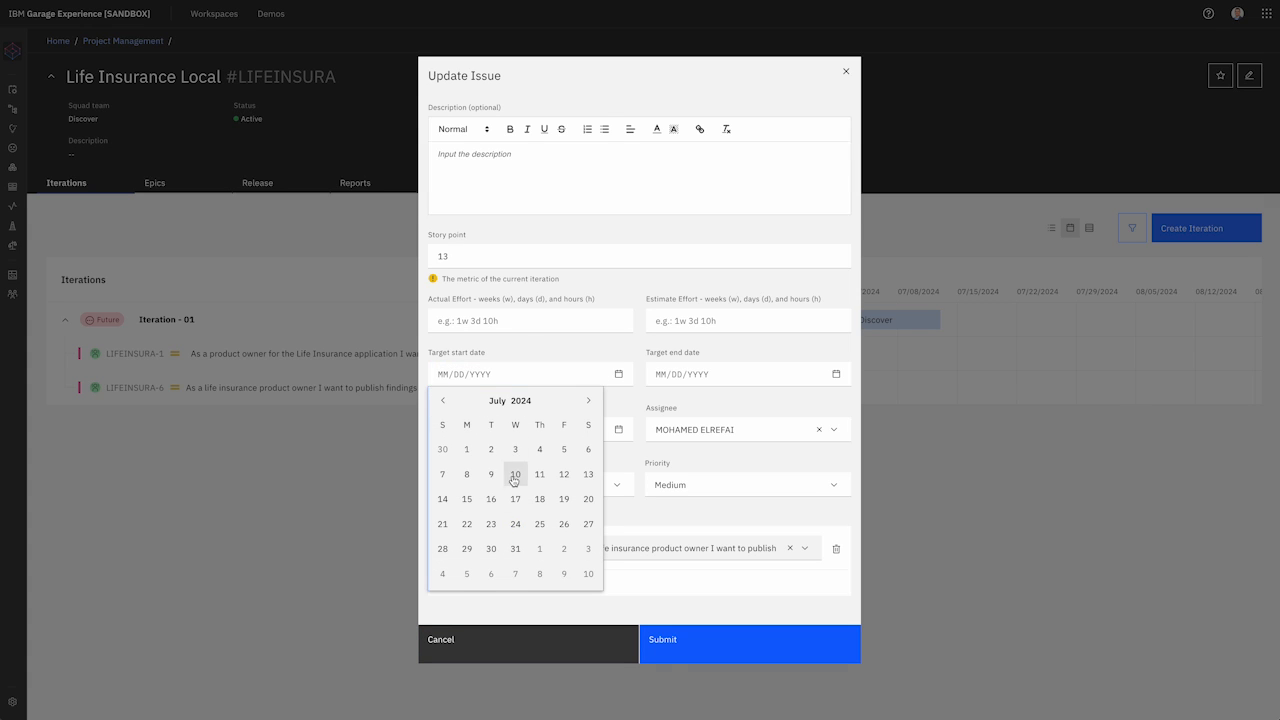
click(466, 451)
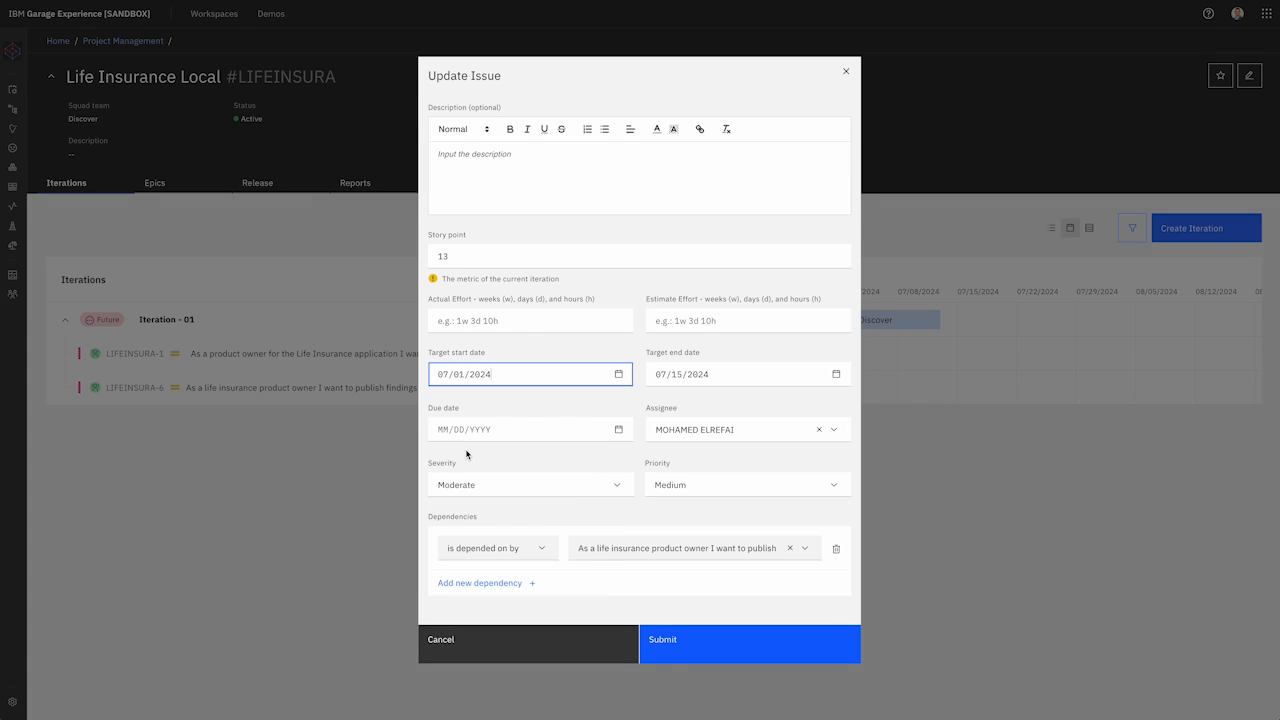
click(757, 376)
click(836, 374)
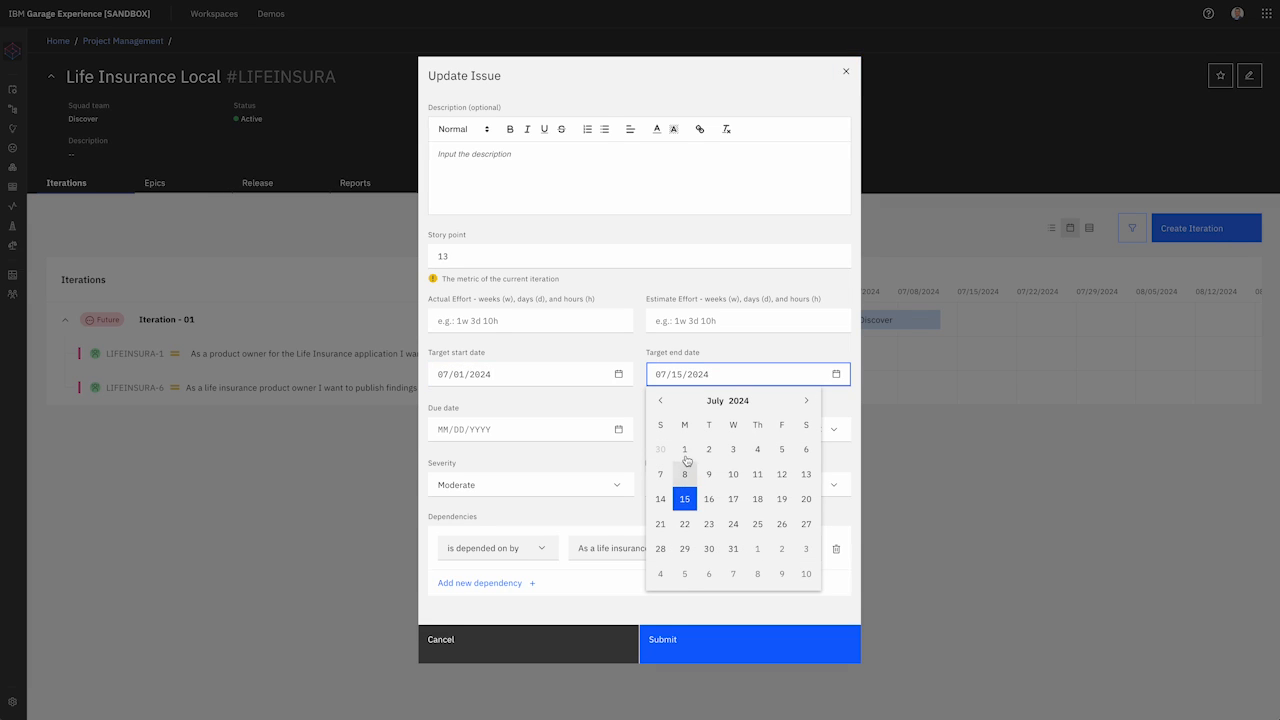
click(758, 450)
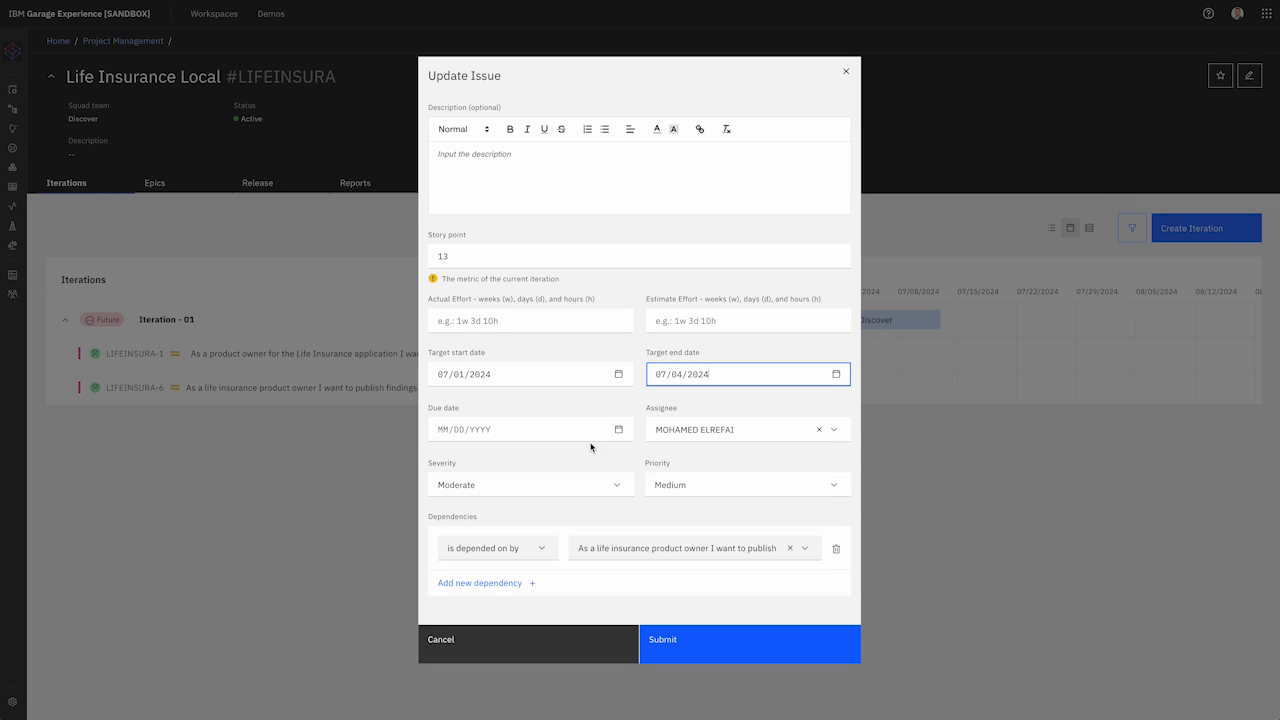
click(697, 654)
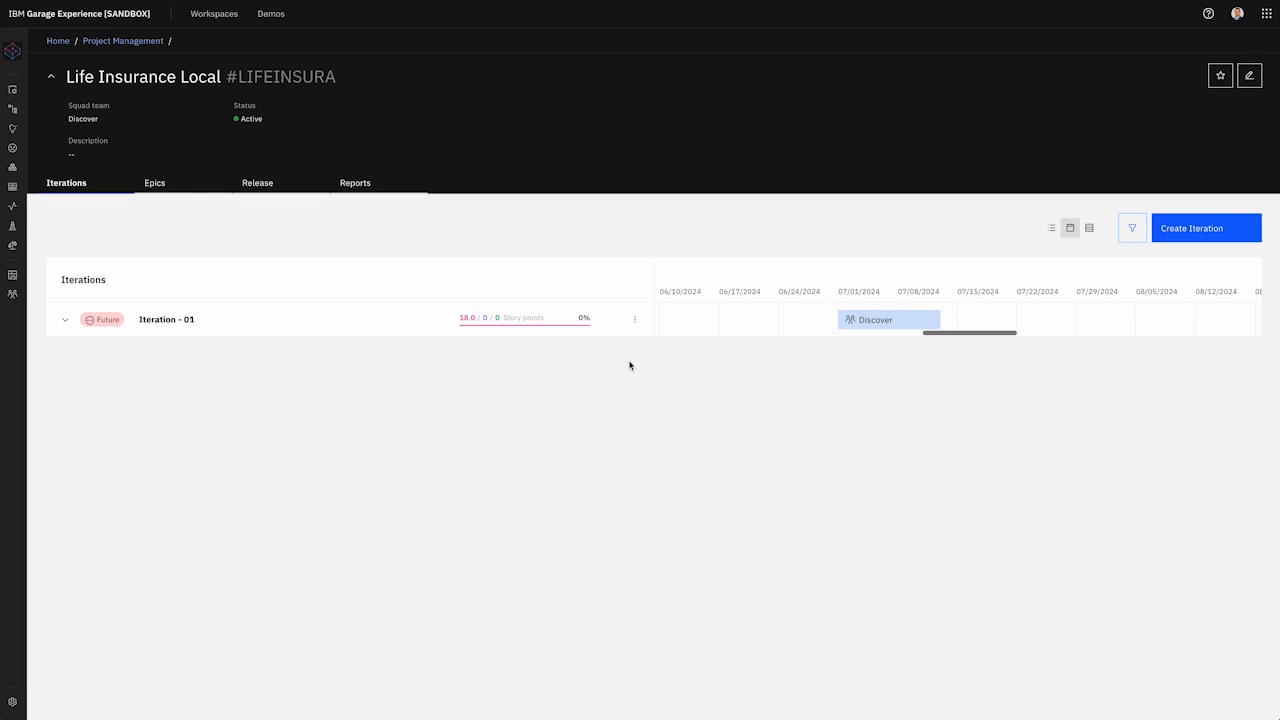
Step: Give LIFEINSURA-6 target dates of July 3 through July 8, 2024
click(65, 321)
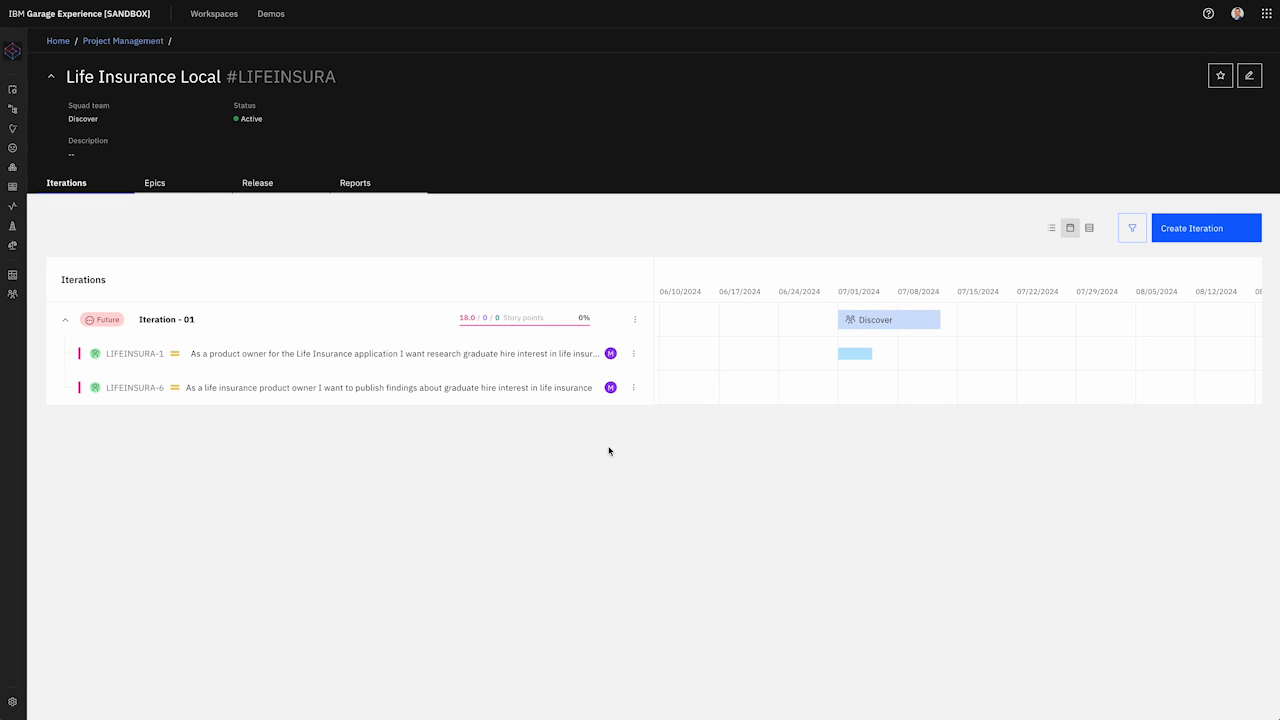
click(633, 387)
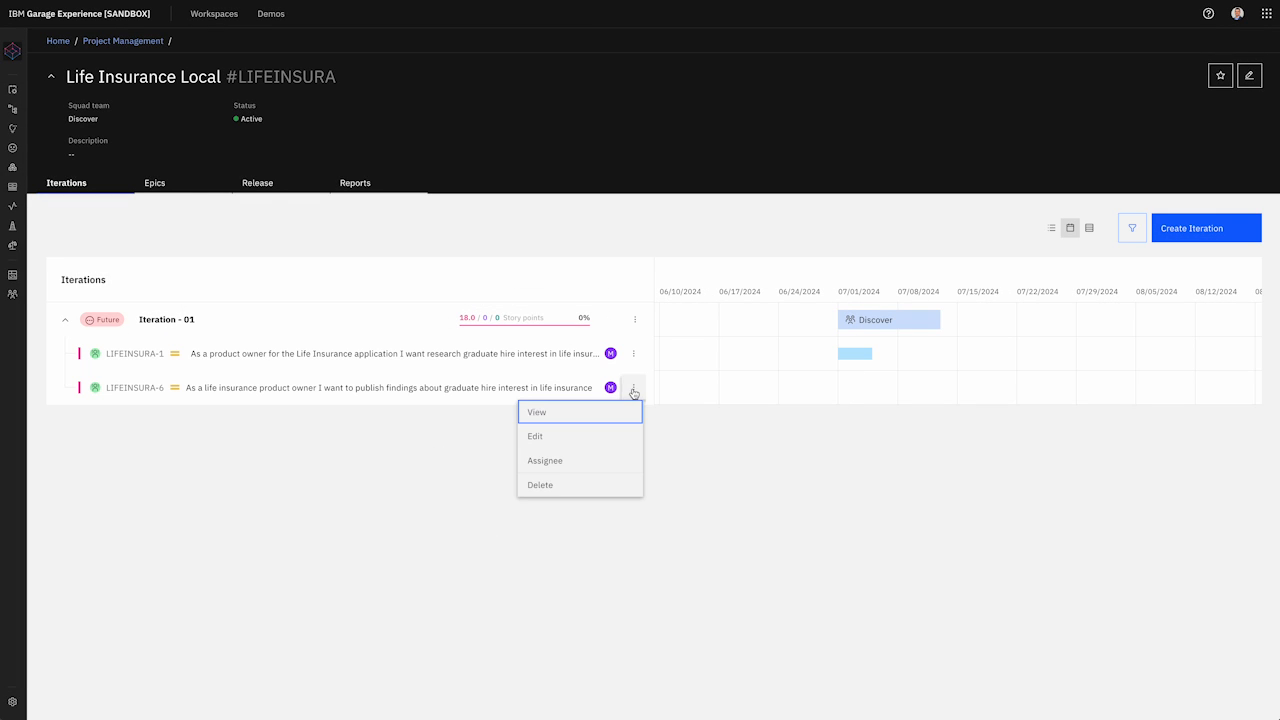
click(590, 434)
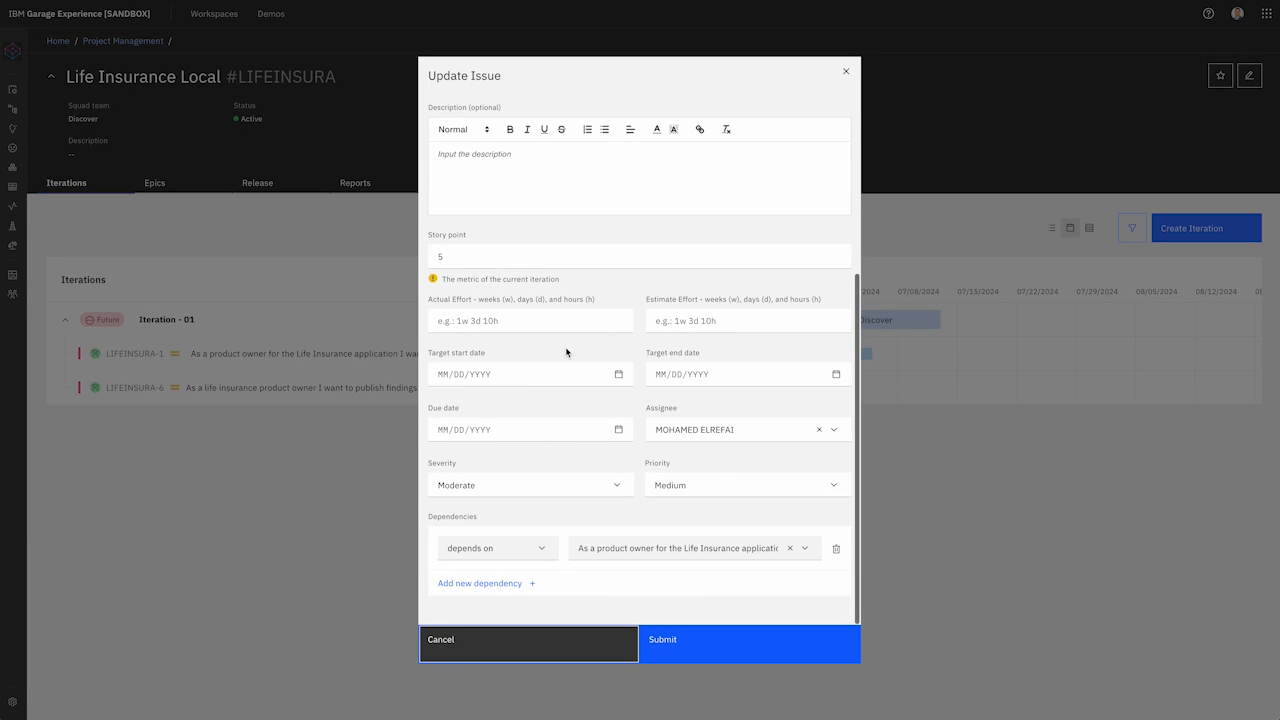
click(575, 376)
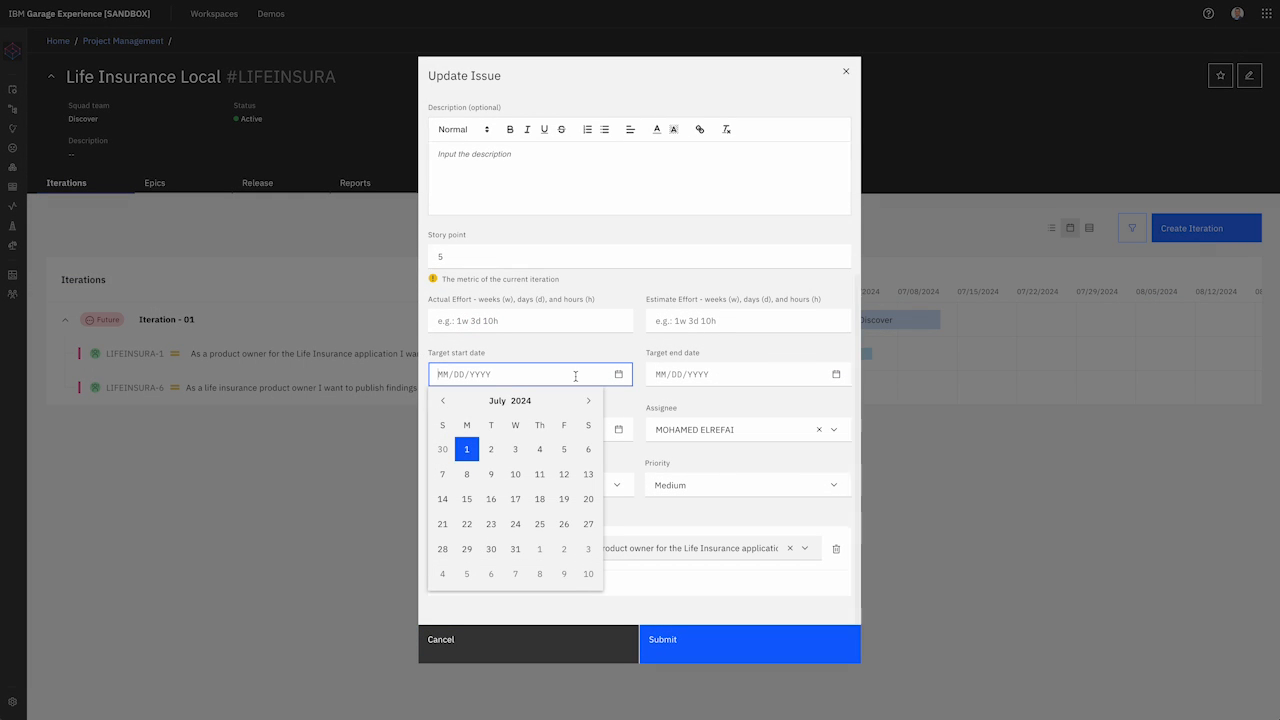
click(515, 449)
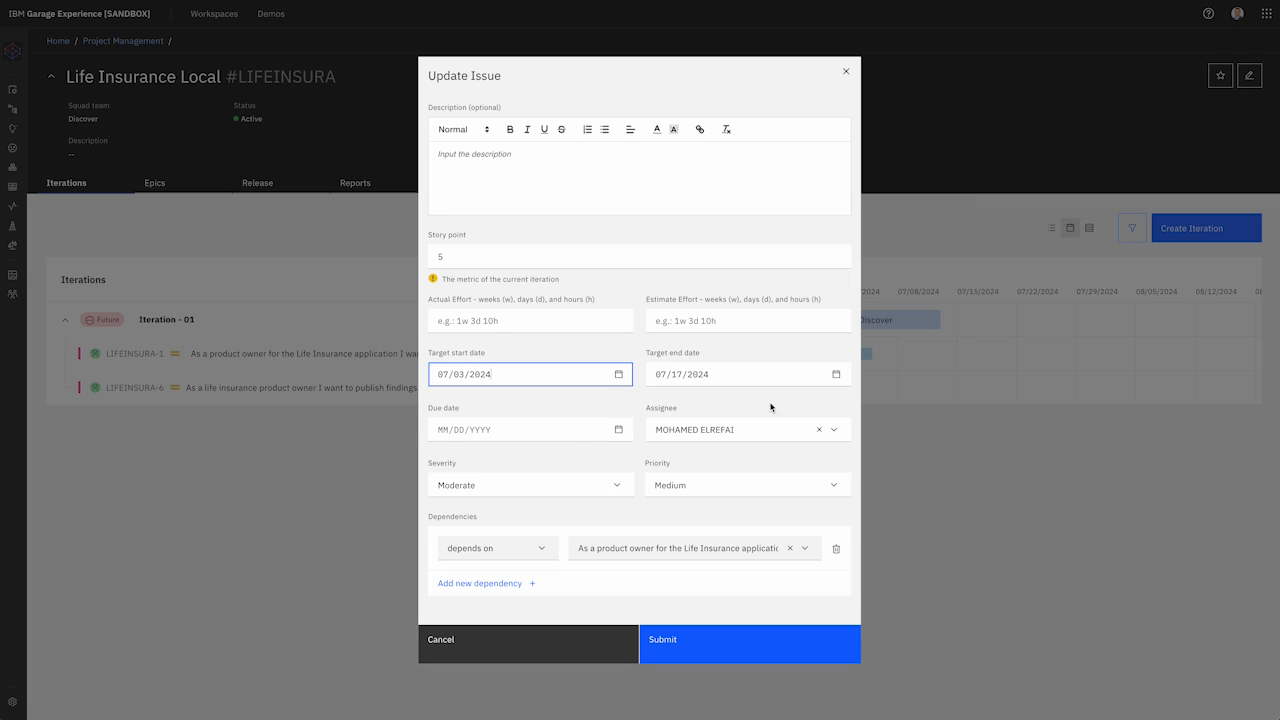
click(830, 375)
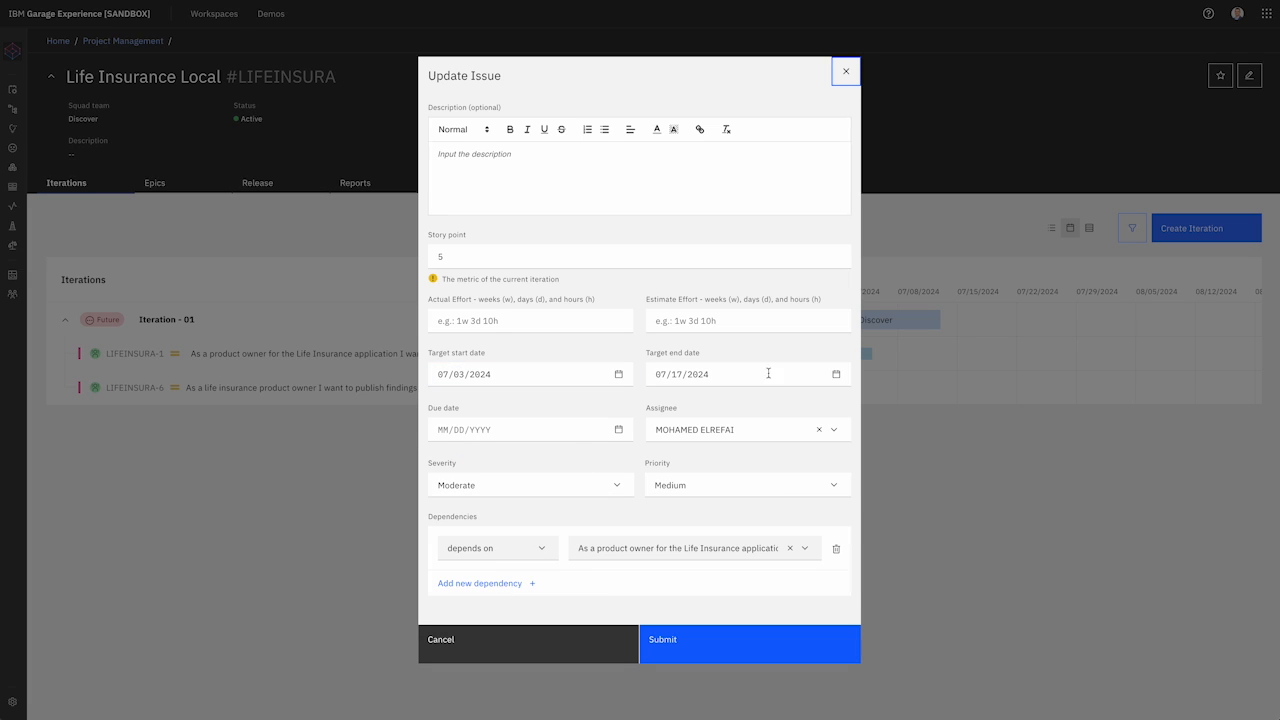
click(838, 375)
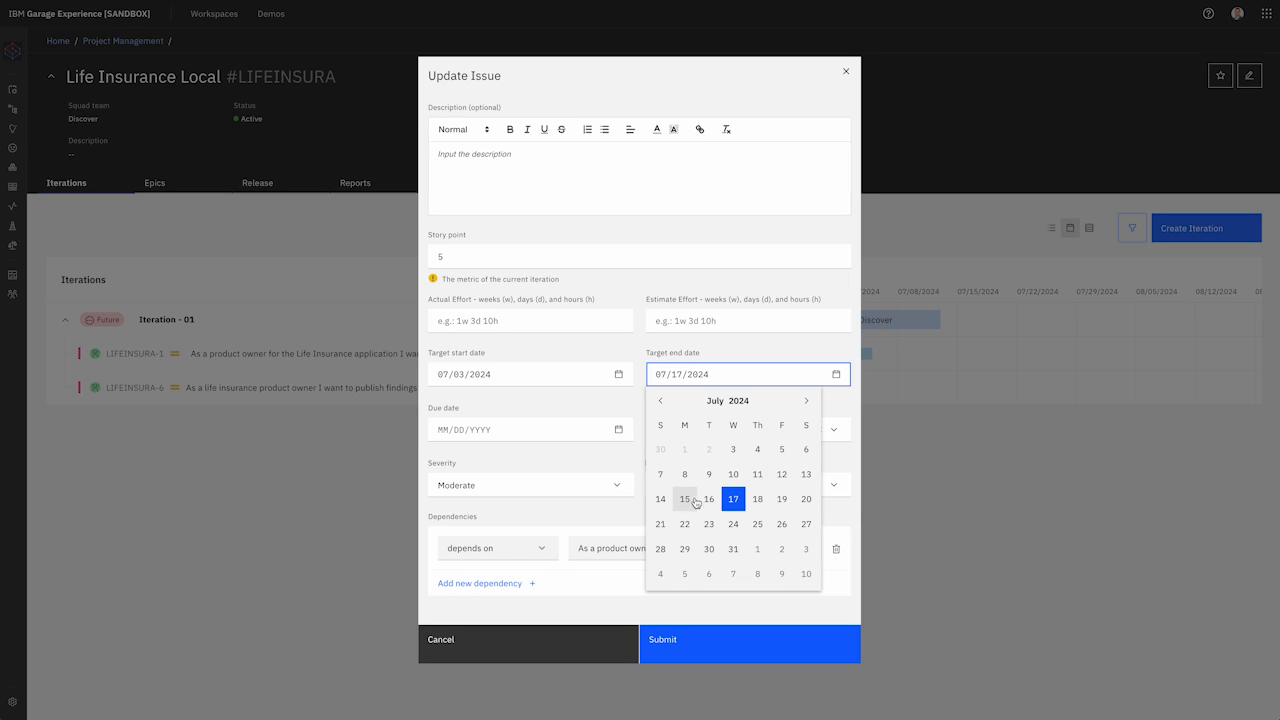
click(685, 474)
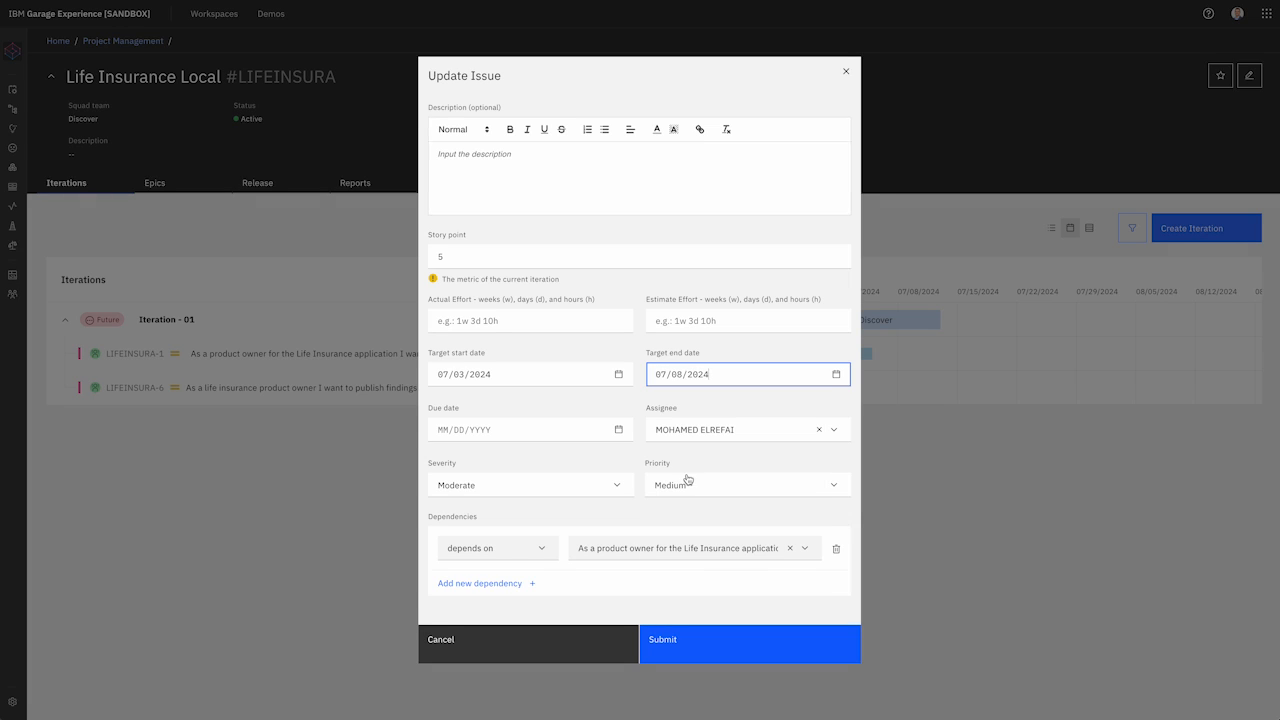
click(737, 650)
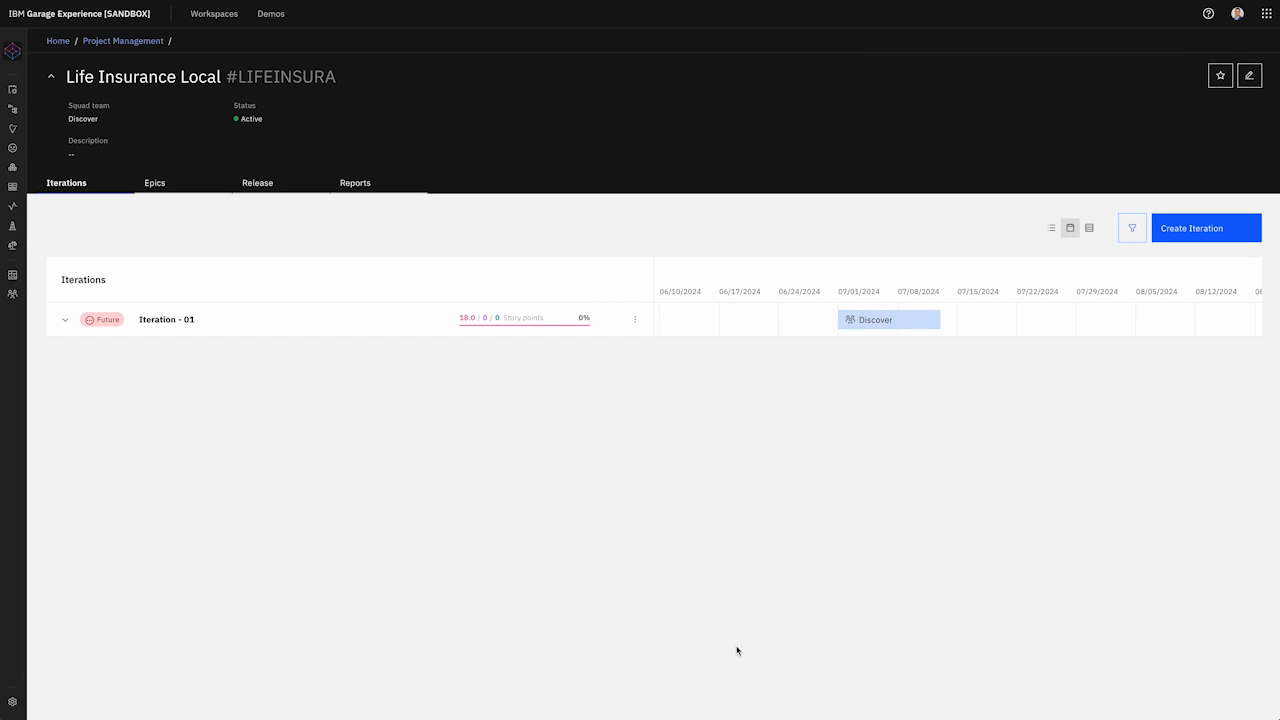
Step: Reschedule LIFEINSURA-6 to run July 5 through July 10, 2024, after LIFEINSURA-1 ends
click(66, 320)
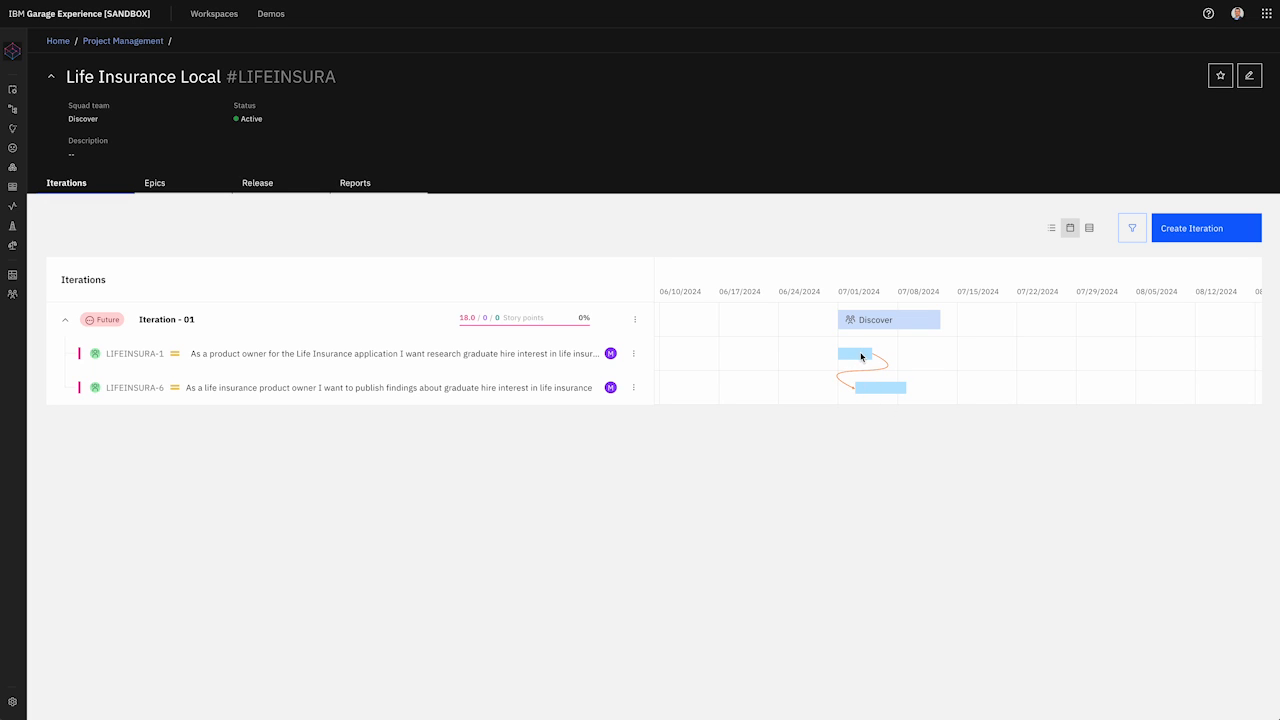
click(634, 387)
click(608, 434)
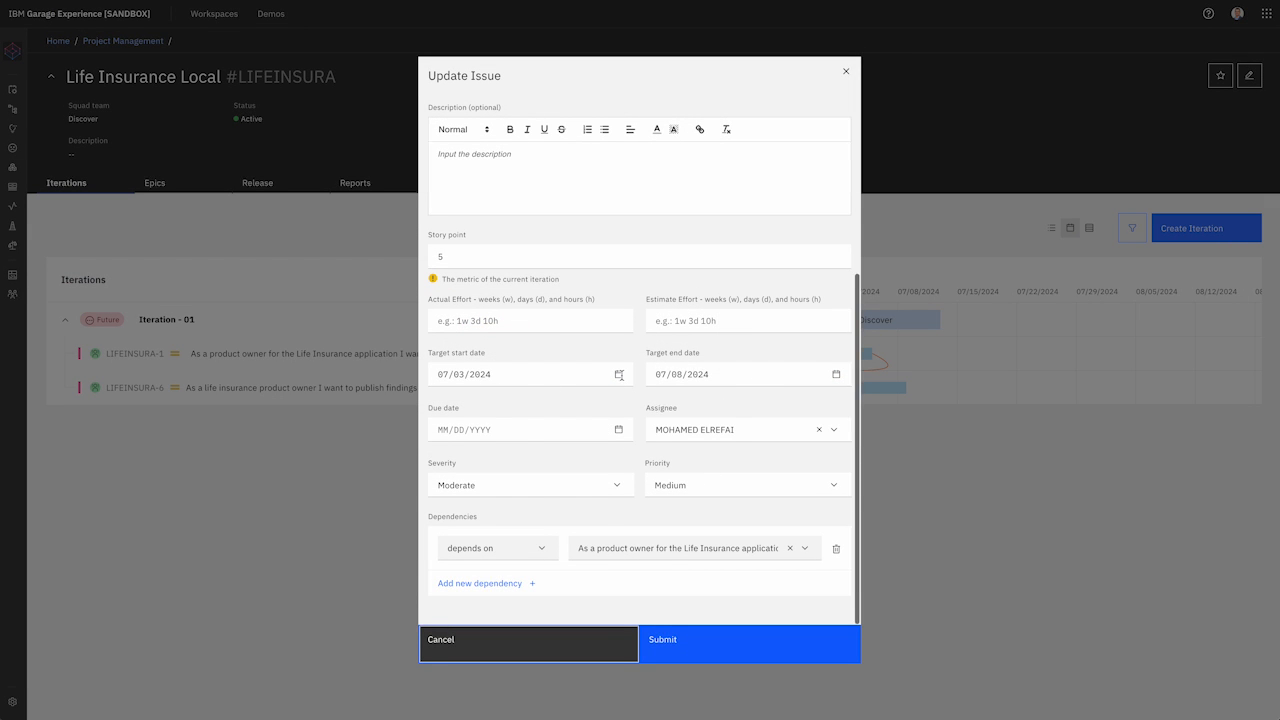
click(620, 375)
click(566, 448)
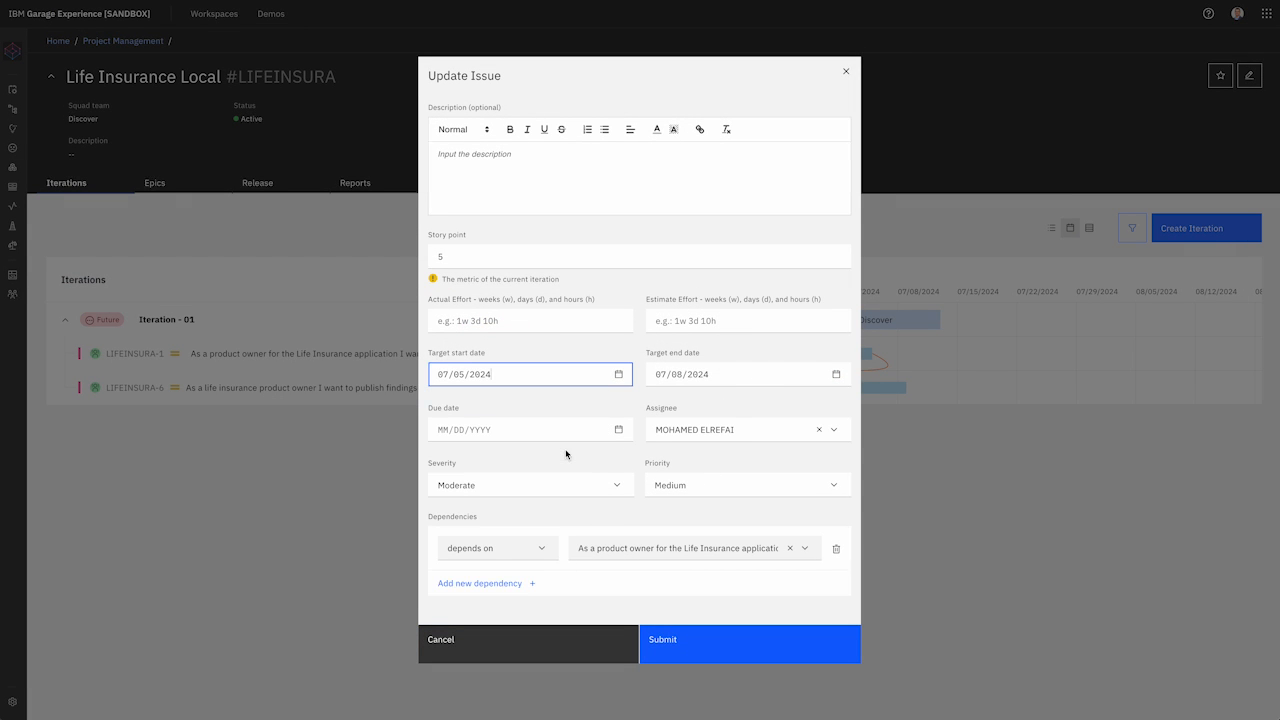
click(829, 381)
click(836, 373)
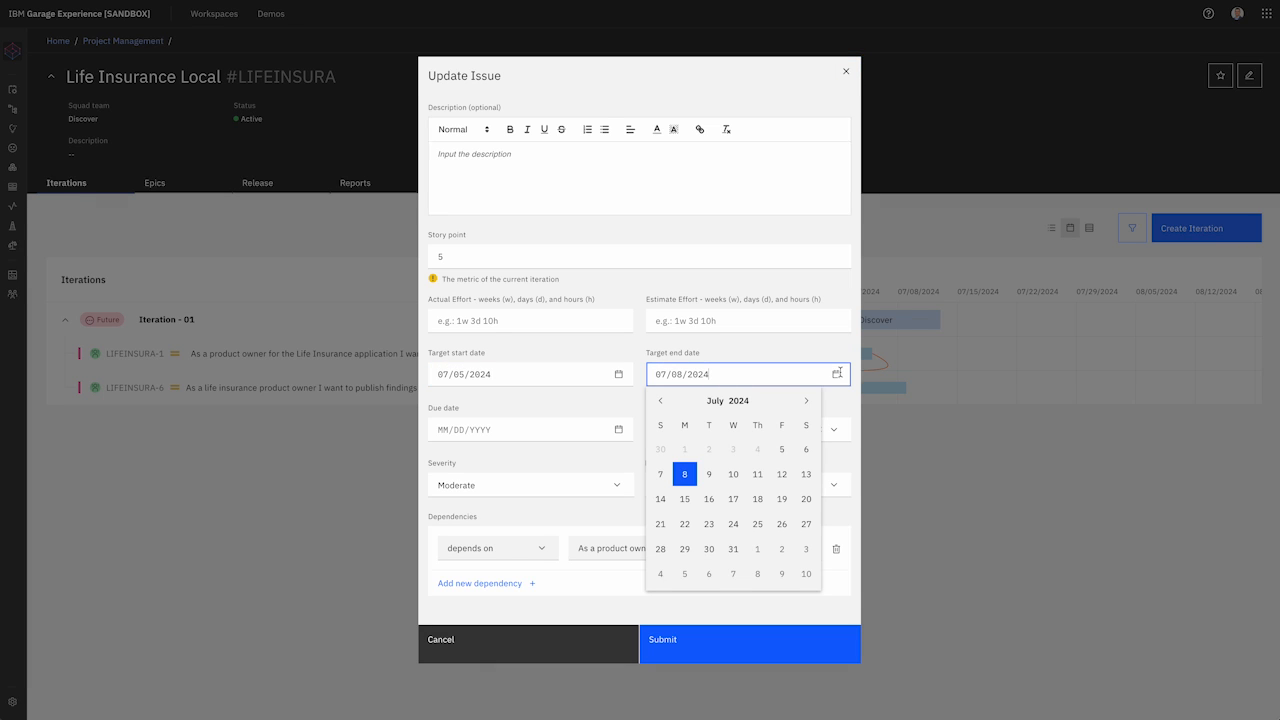
click(733, 474)
click(734, 636)
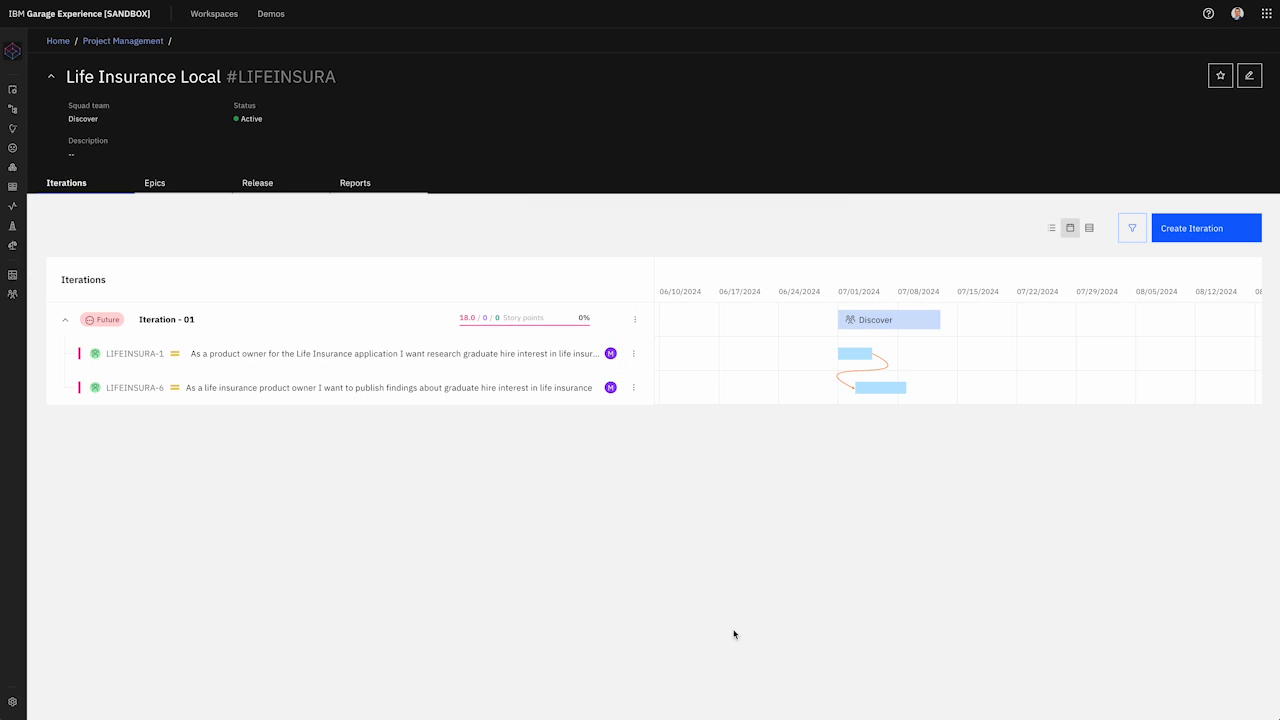
Step: Switch the iterations back to list view and open the Iteration - 01 board
click(64, 320)
scroll(794, 391, left, 10)
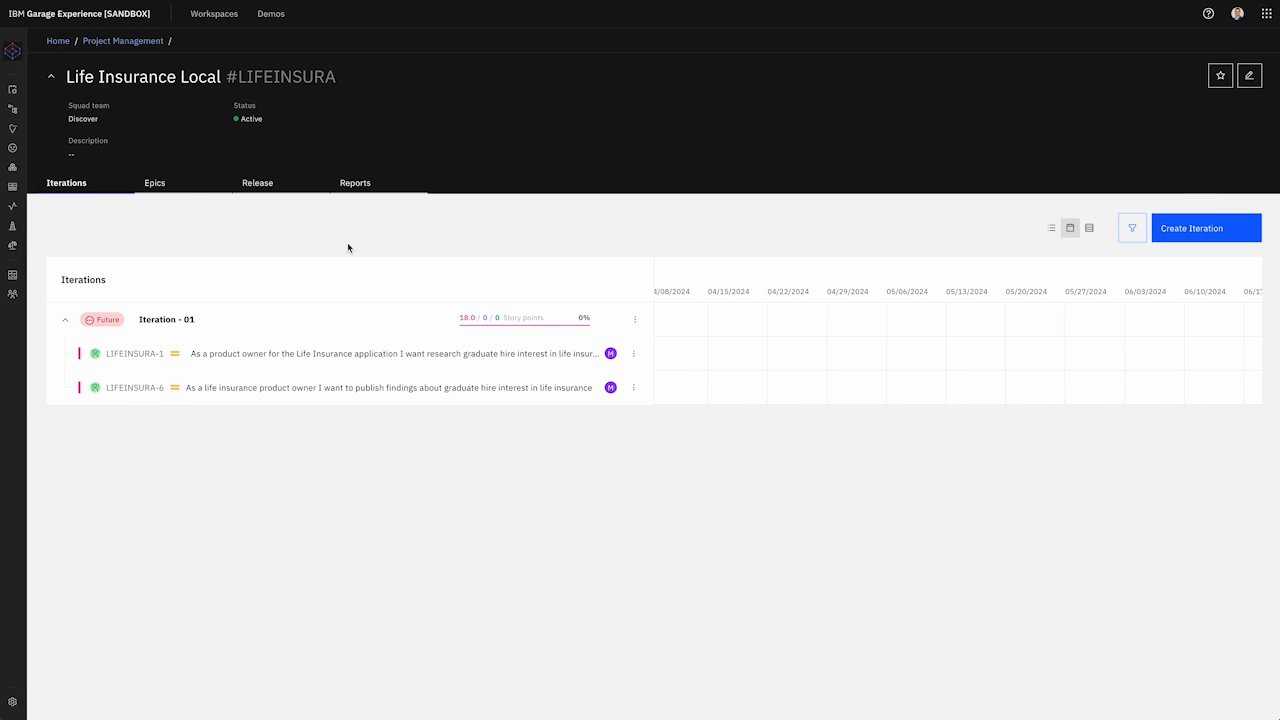
click(1051, 228)
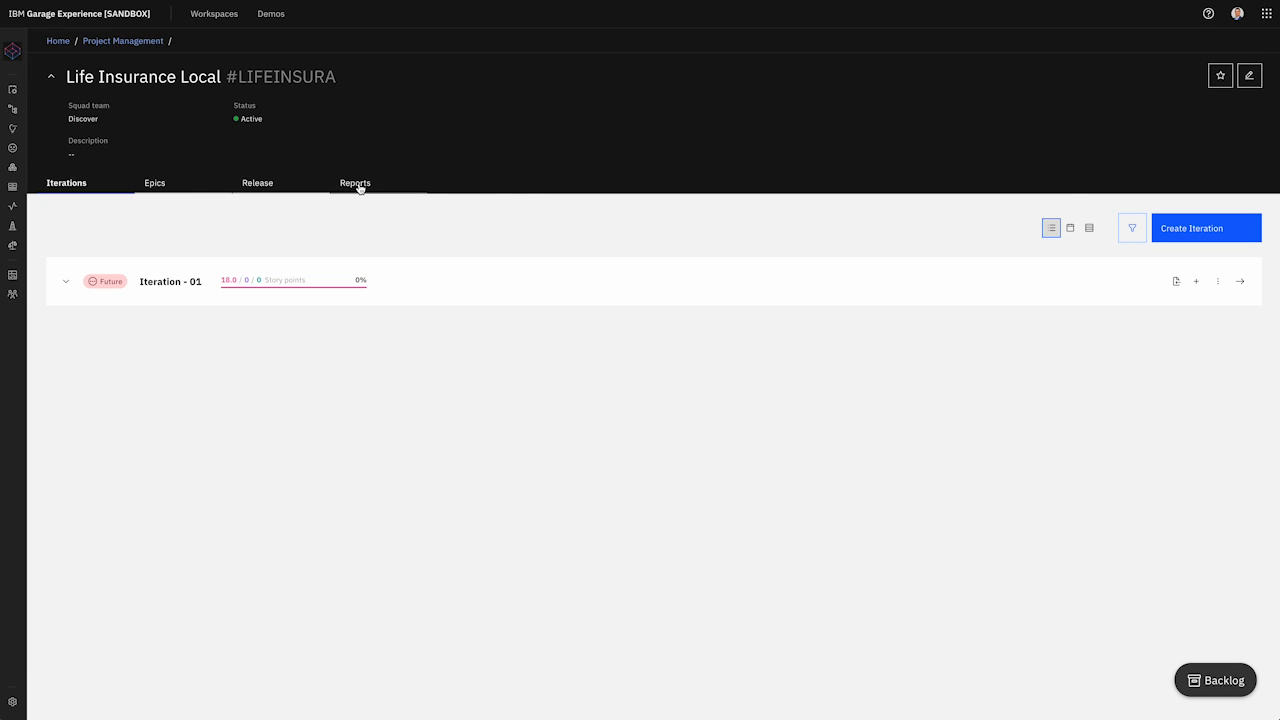
click(69, 282)
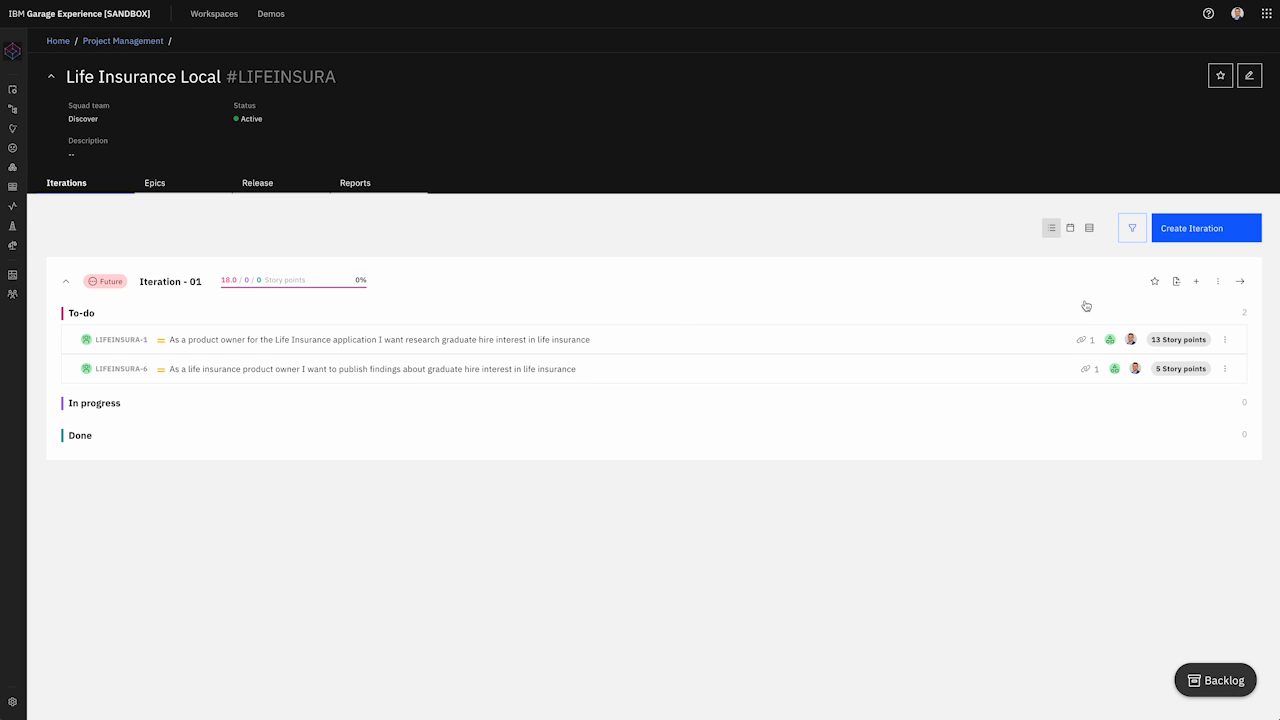
click(1240, 284)
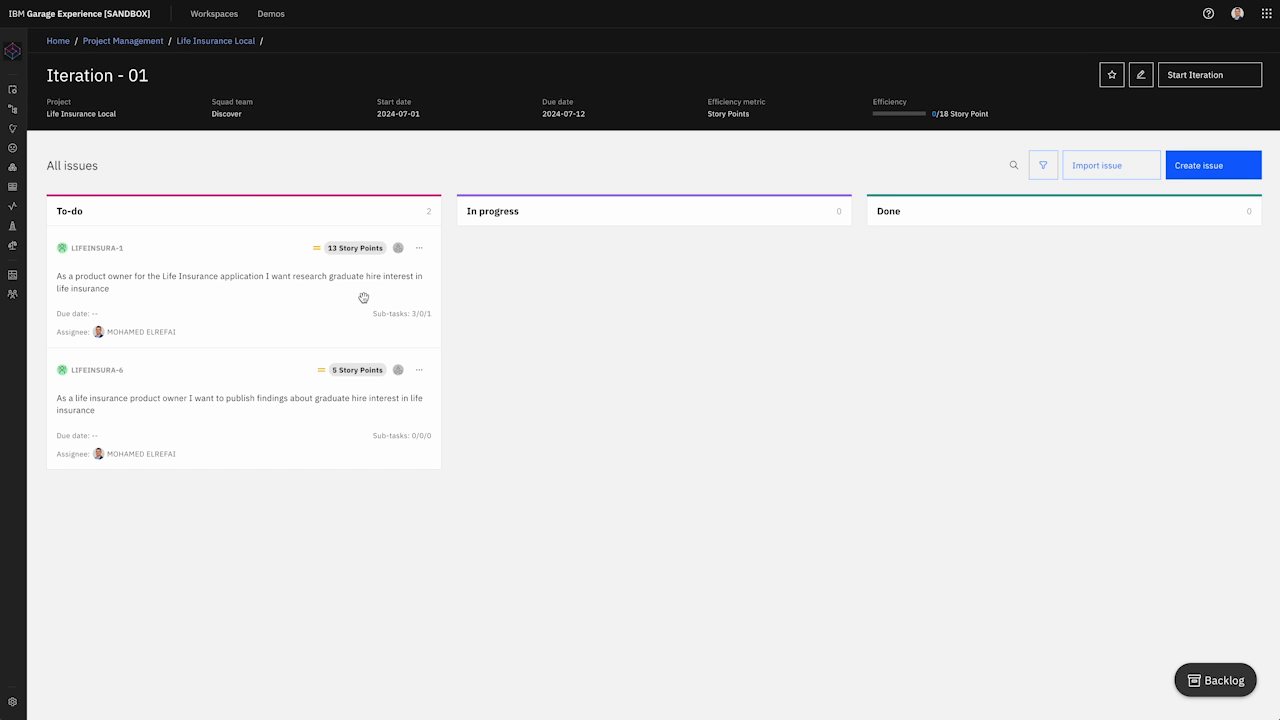
Step: In LIFEINSURA-1's details, drag LIFEINSURA-2 from Done back to To-do, then return to Iteration - 01
click(419, 247)
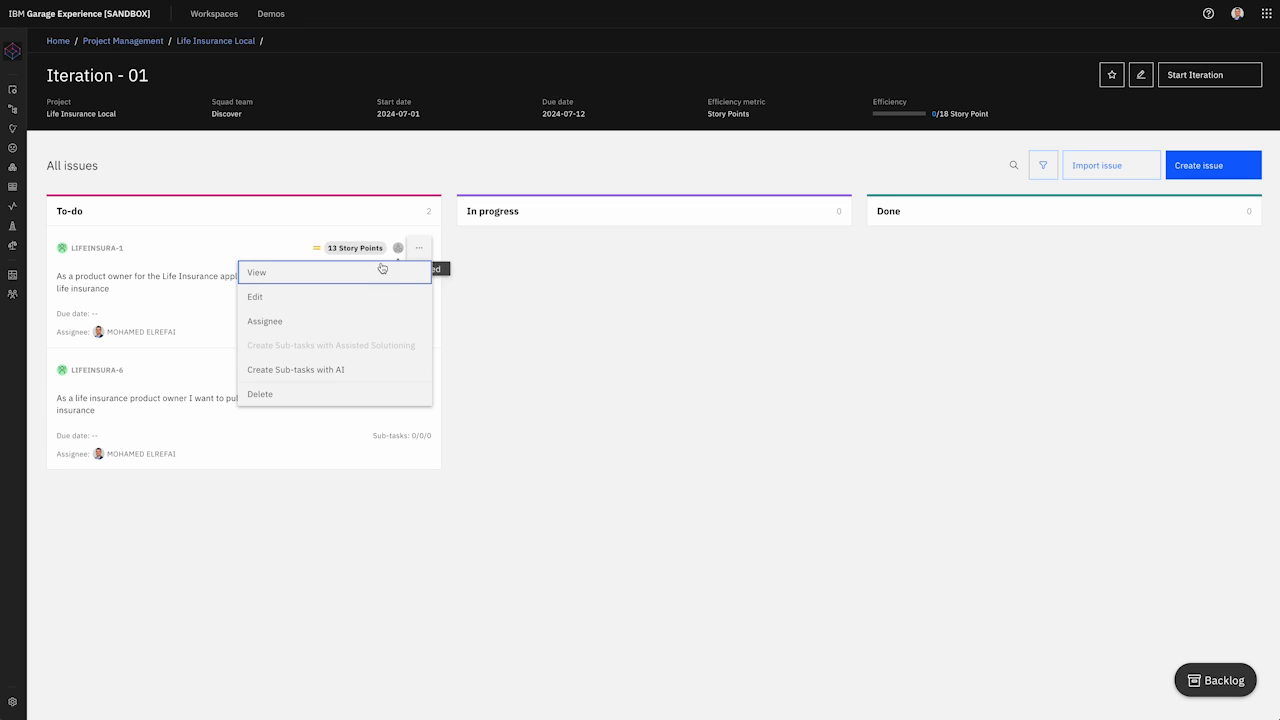
click(370, 273)
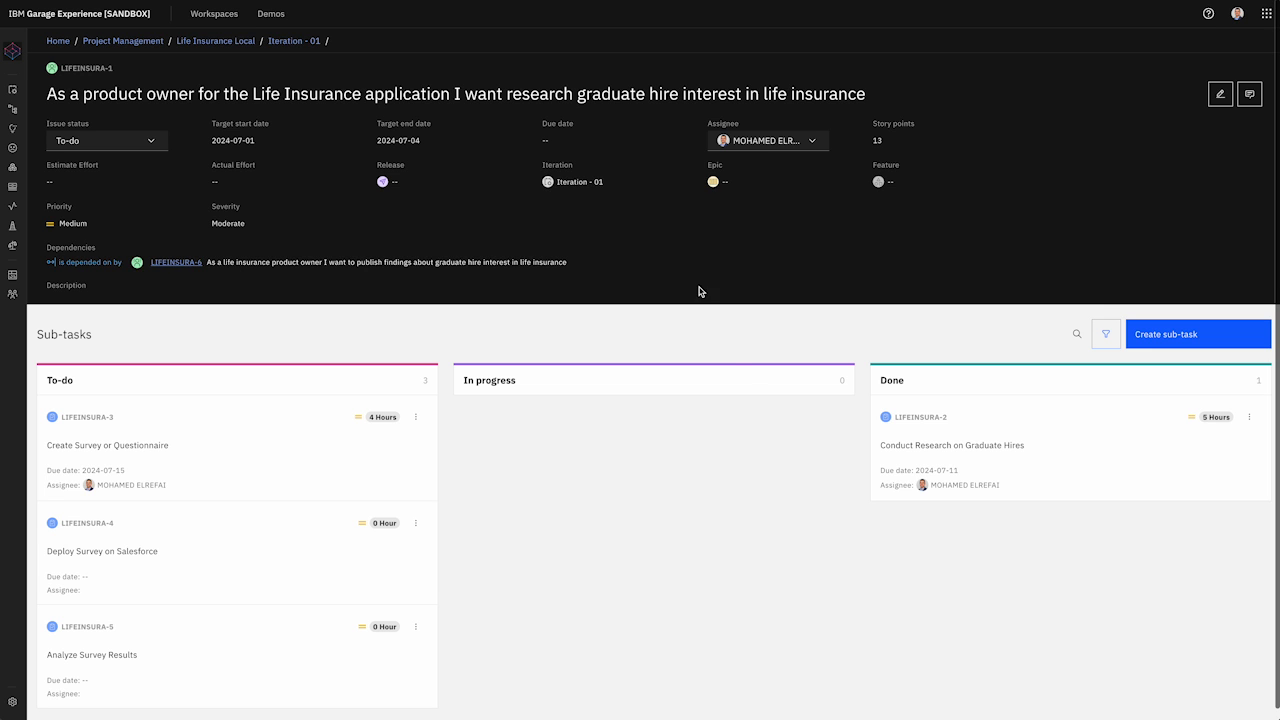
drag(969, 449, 271, 414)
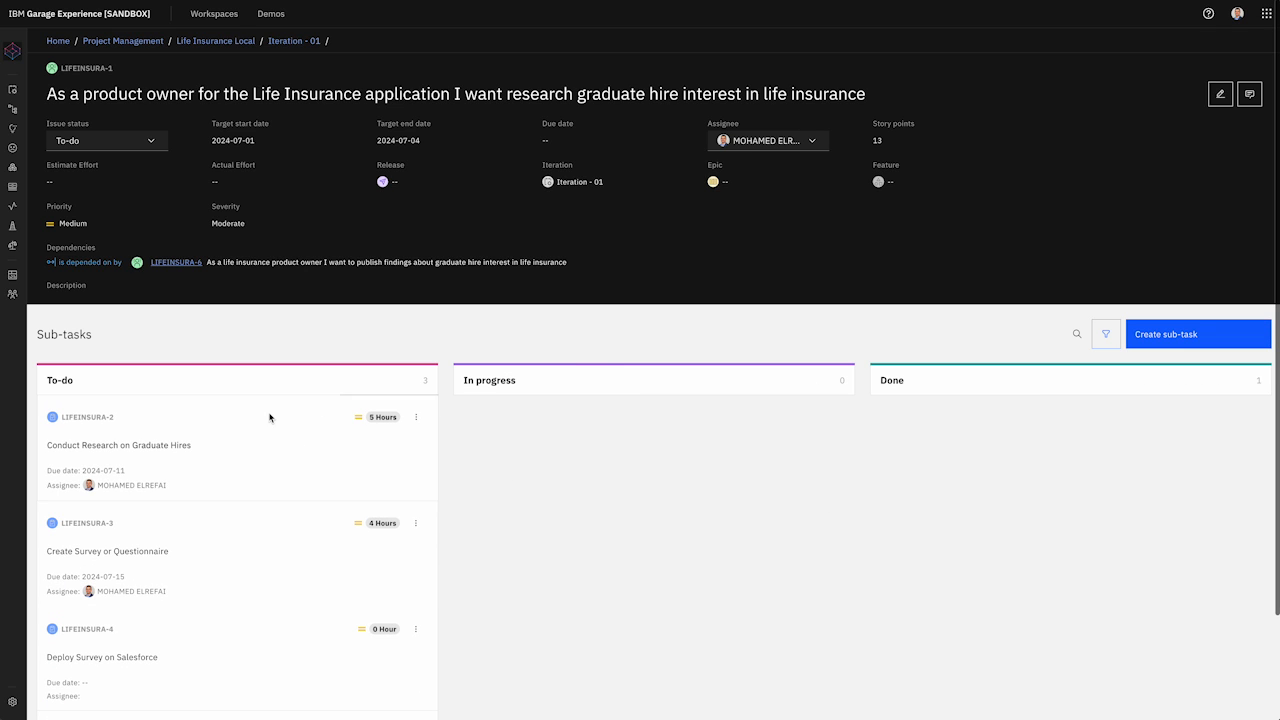
click(293, 45)
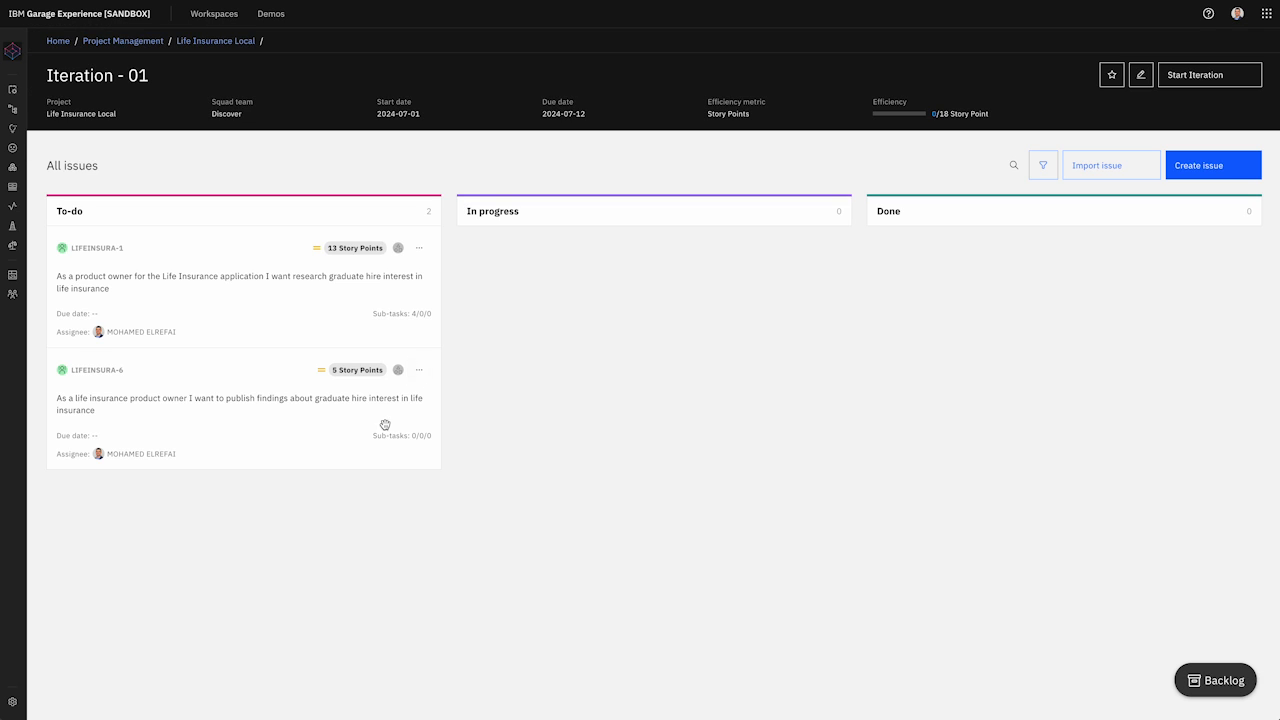
Step: Generate four AI sub-tasks for LIFEINSURA-6 with Salesforce as the technology
click(420, 371)
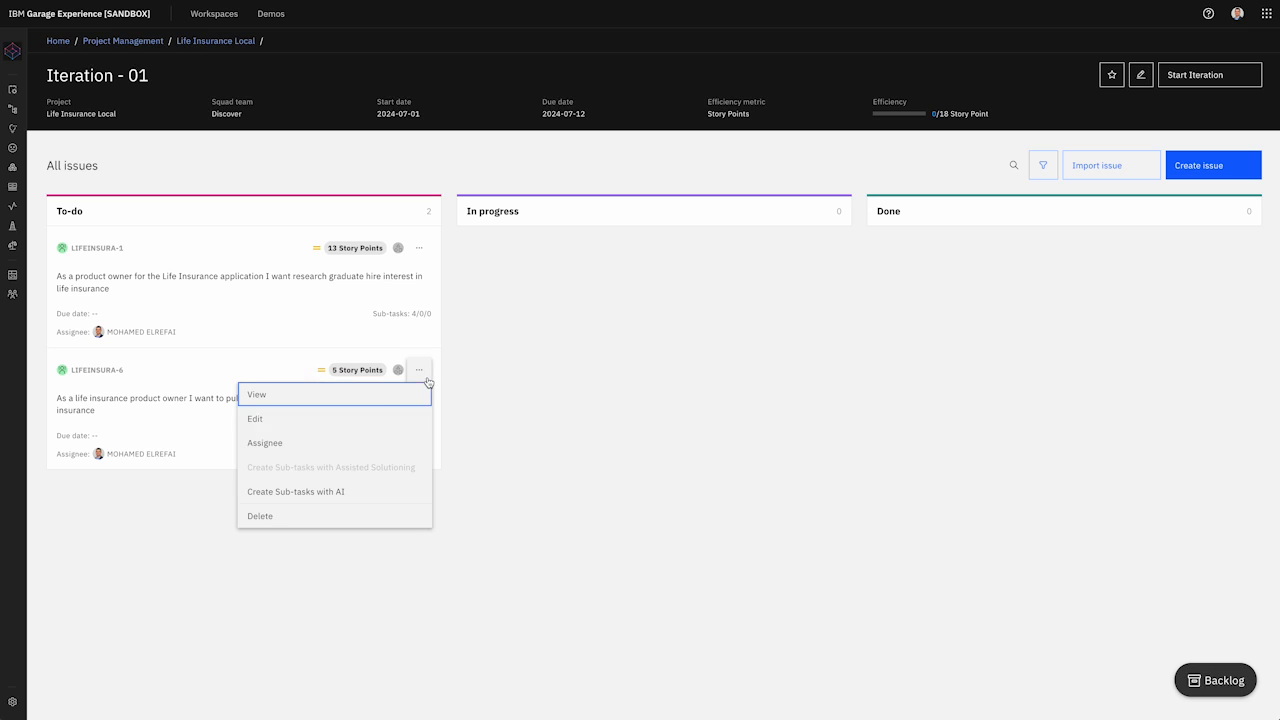
click(386, 490)
click(812, 273)
click(812, 273)
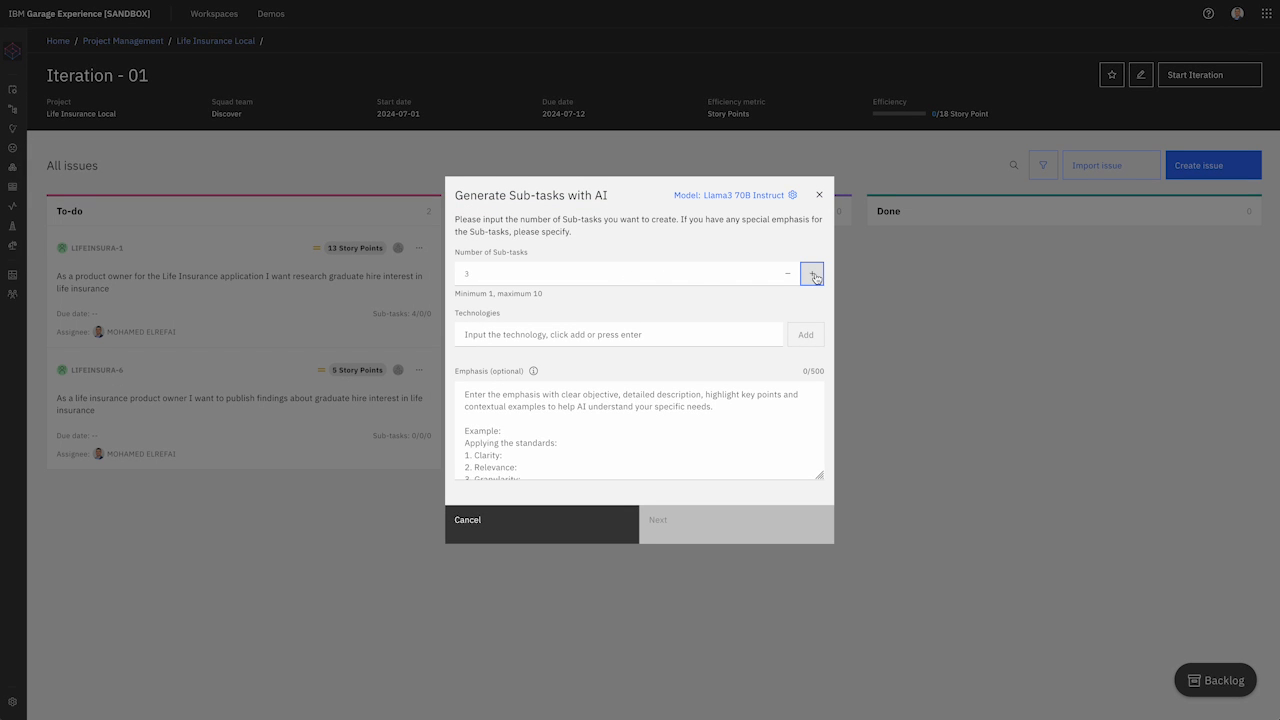
click(686, 343)
click(504, 348)
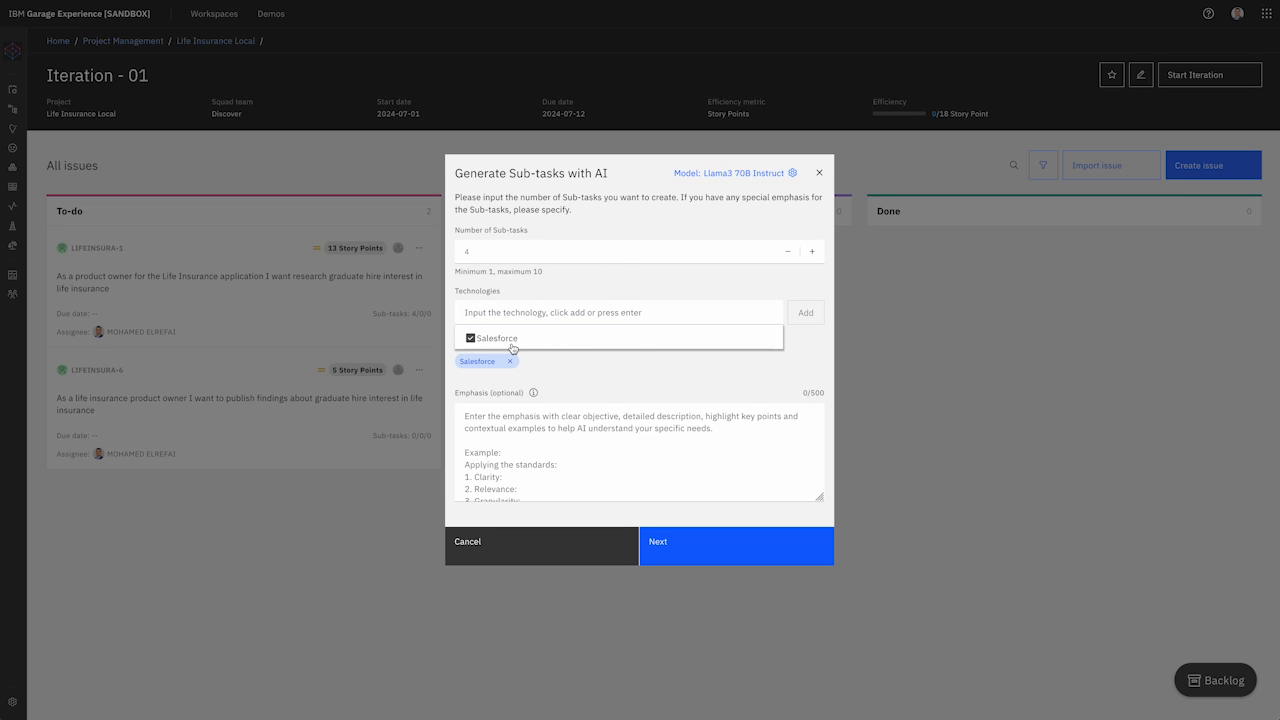
click(727, 552)
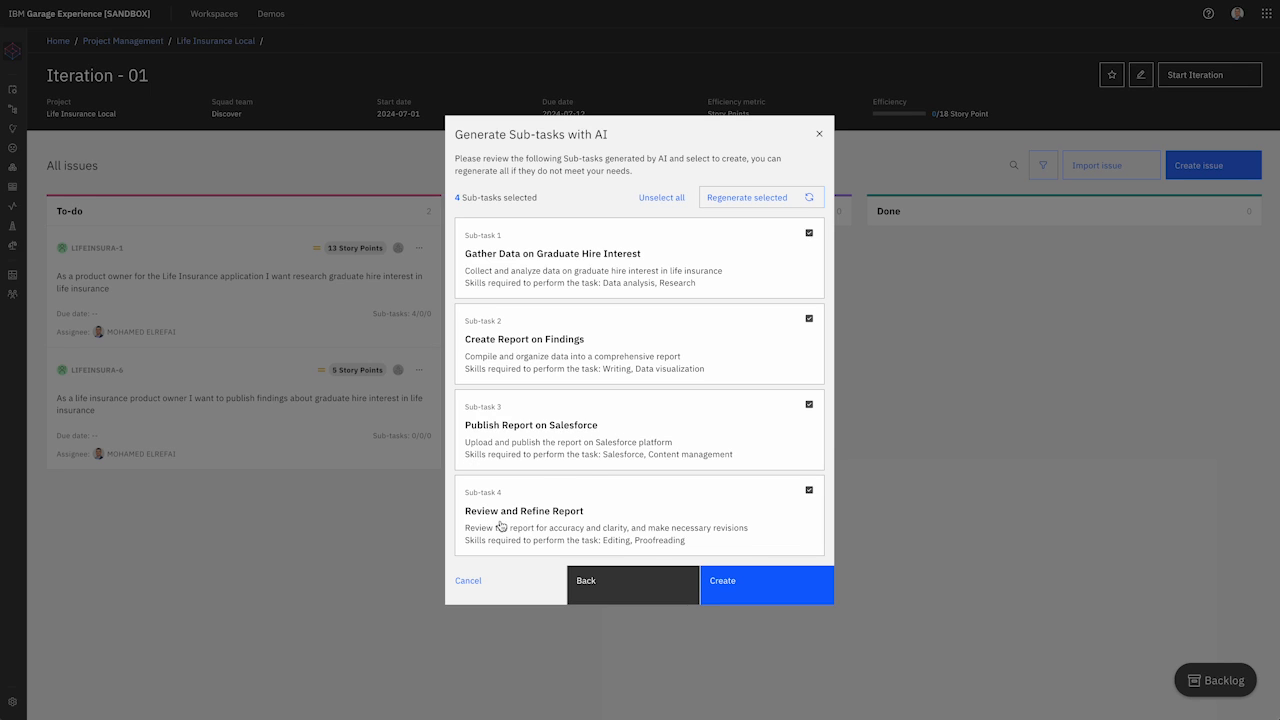
click(794, 589)
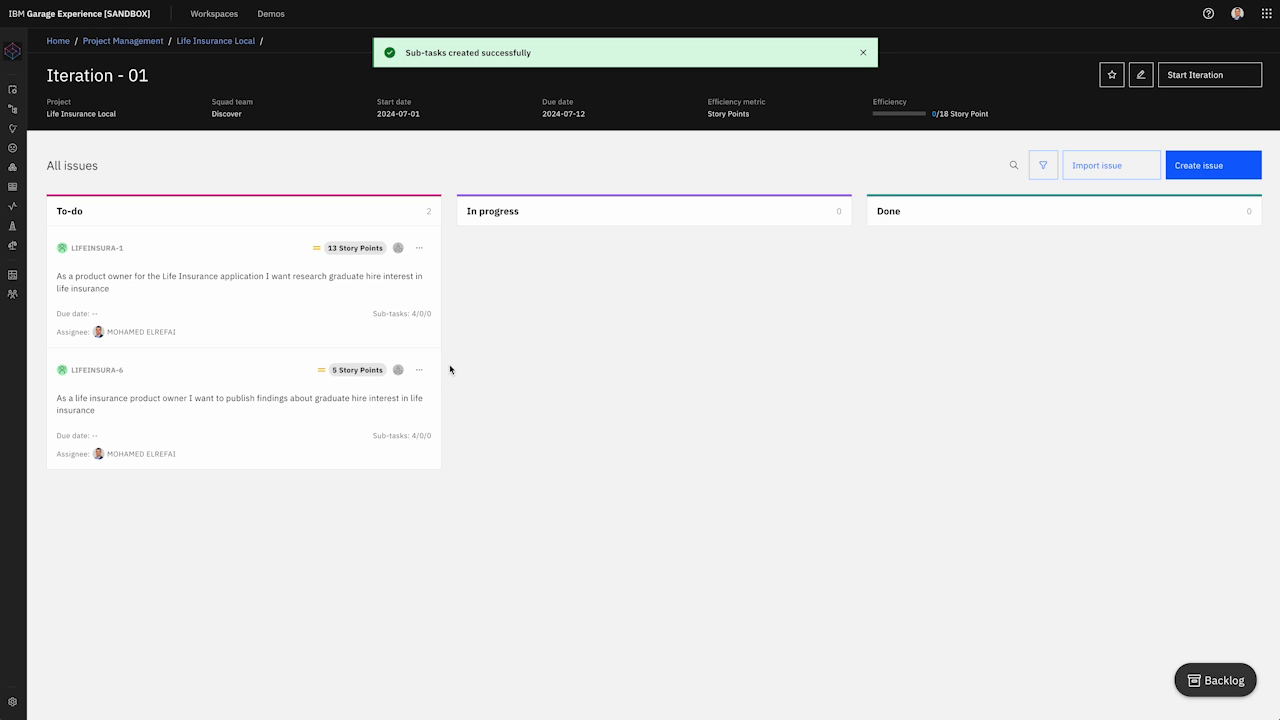
click(419, 370)
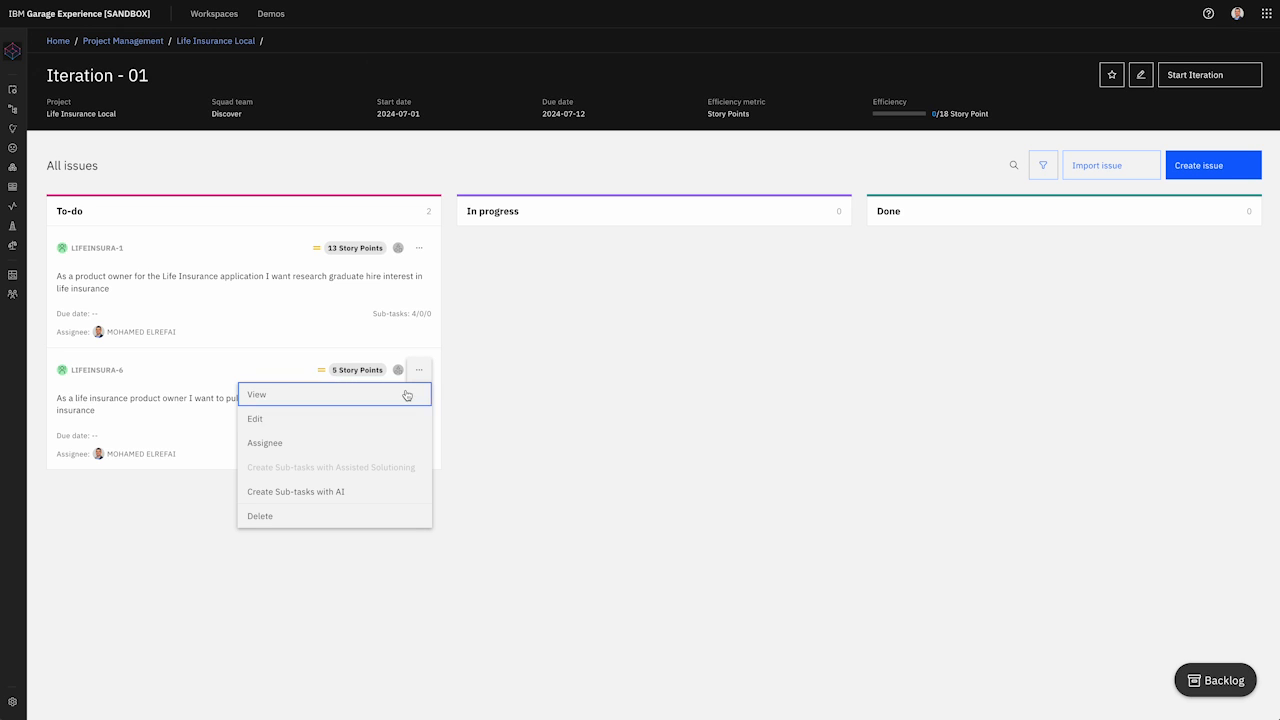
Step: Open the LIFEINSURA-6 story's details page
click(348, 421)
click(476, 640)
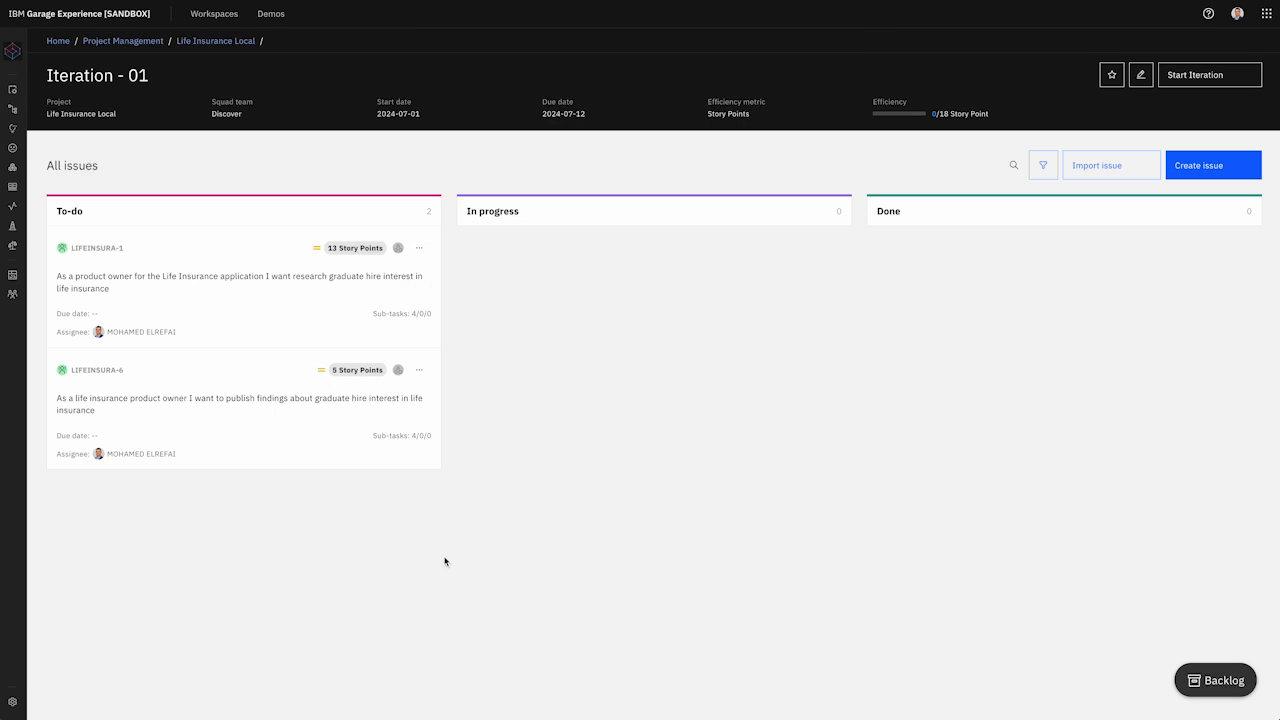
click(419, 370)
click(370, 399)
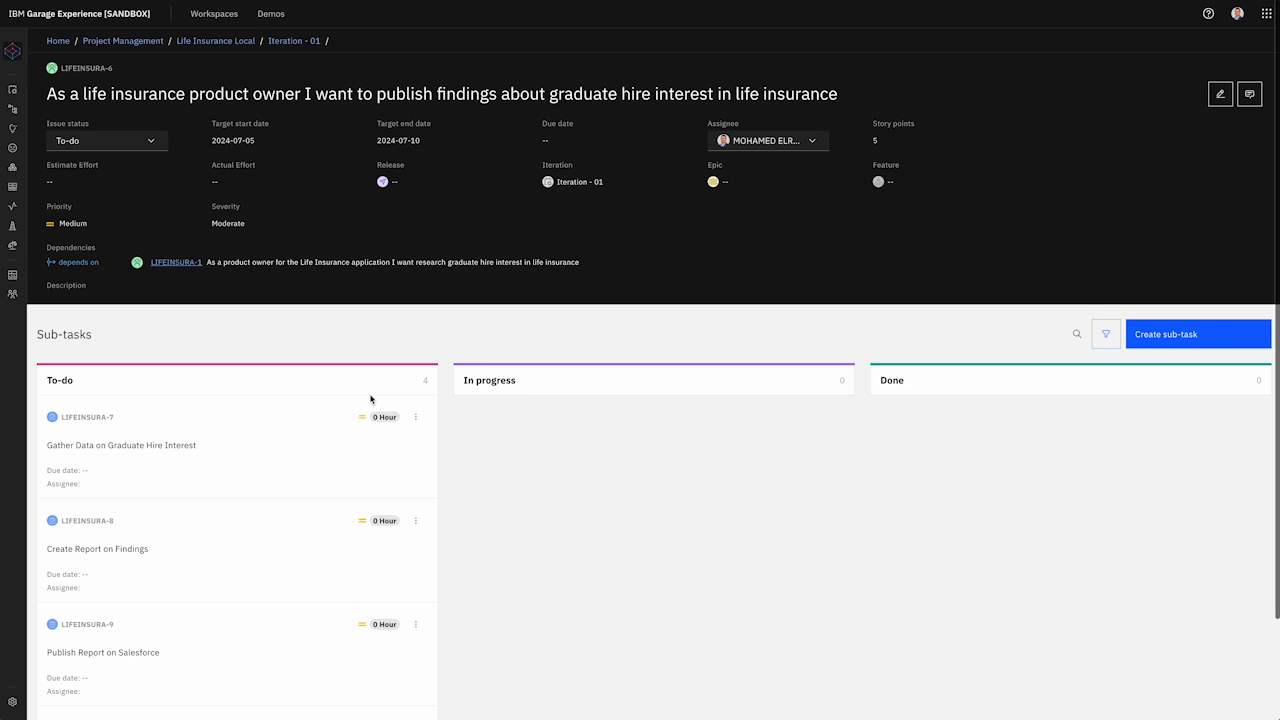
Step: Give sub-task LIFEINSURA-7 a 1-hour estimate and assign it to the team member
click(415, 417)
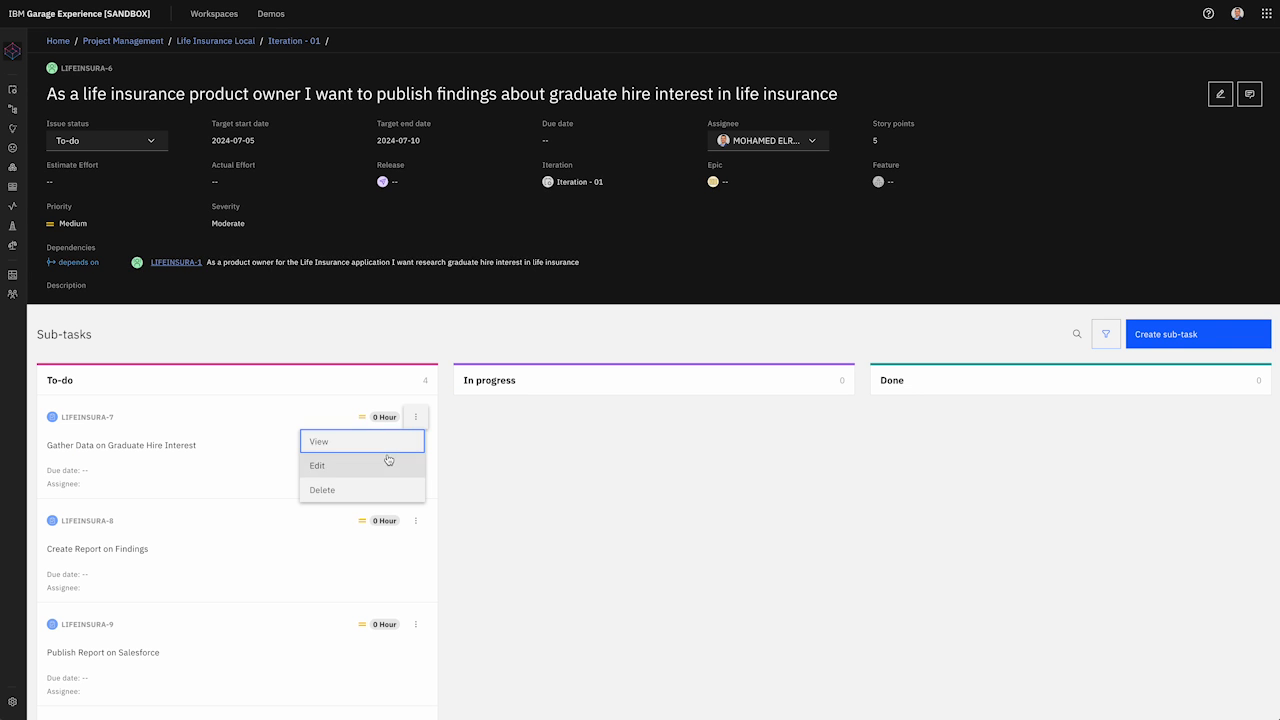
click(388, 463)
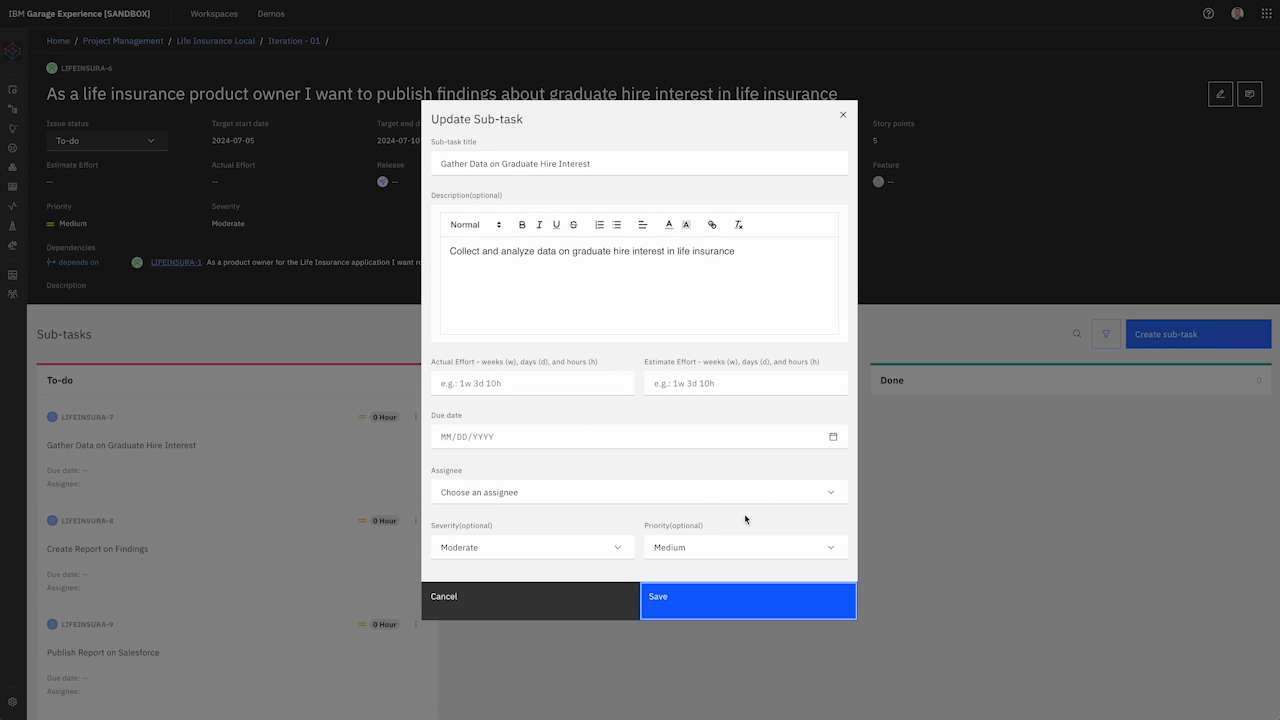
click(782, 491)
click(708, 516)
click(696, 380)
text(1h)
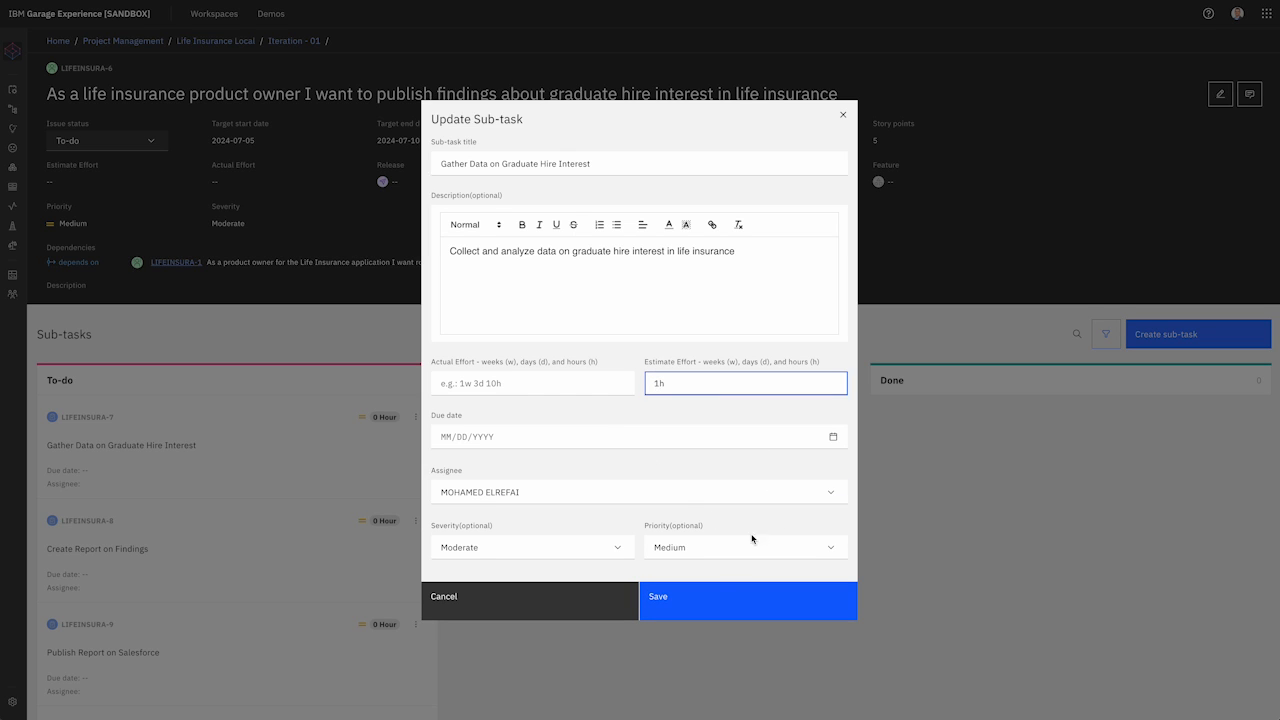
click(709, 603)
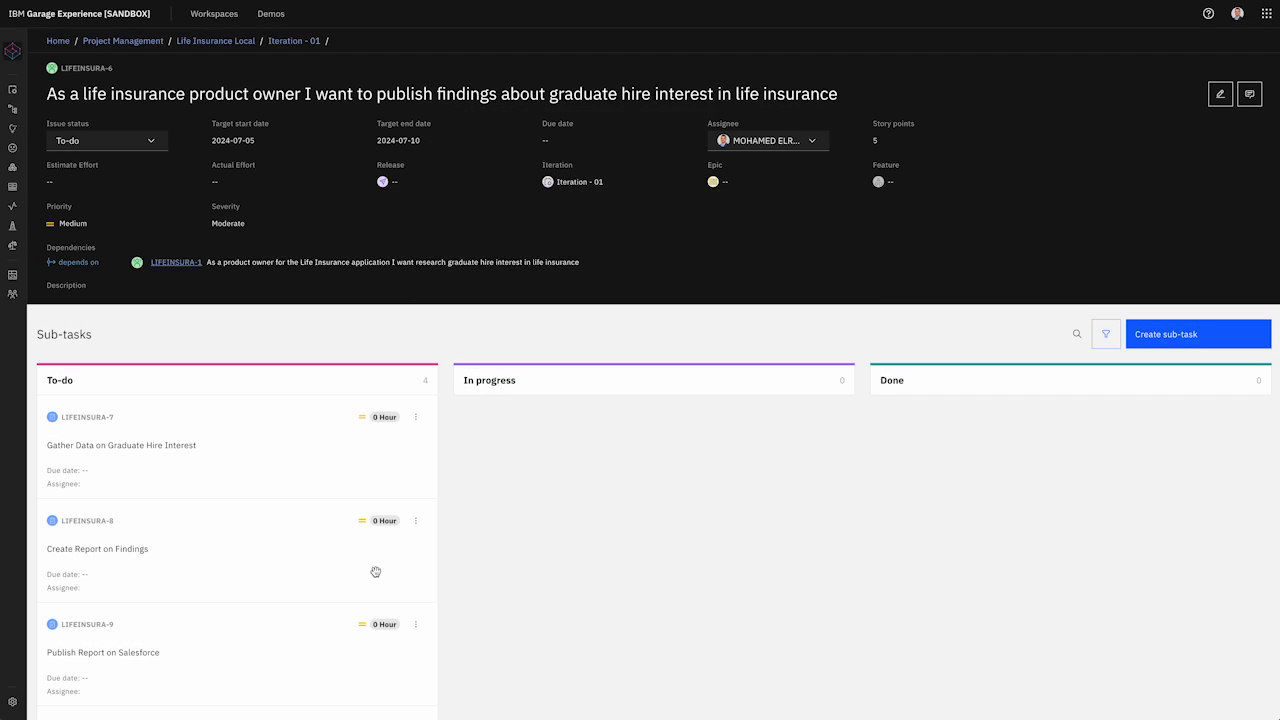
Step: Give sub-task LIFEINSURA-8 a 1-hour estimate and assign it to the team member
click(415, 523)
click(358, 572)
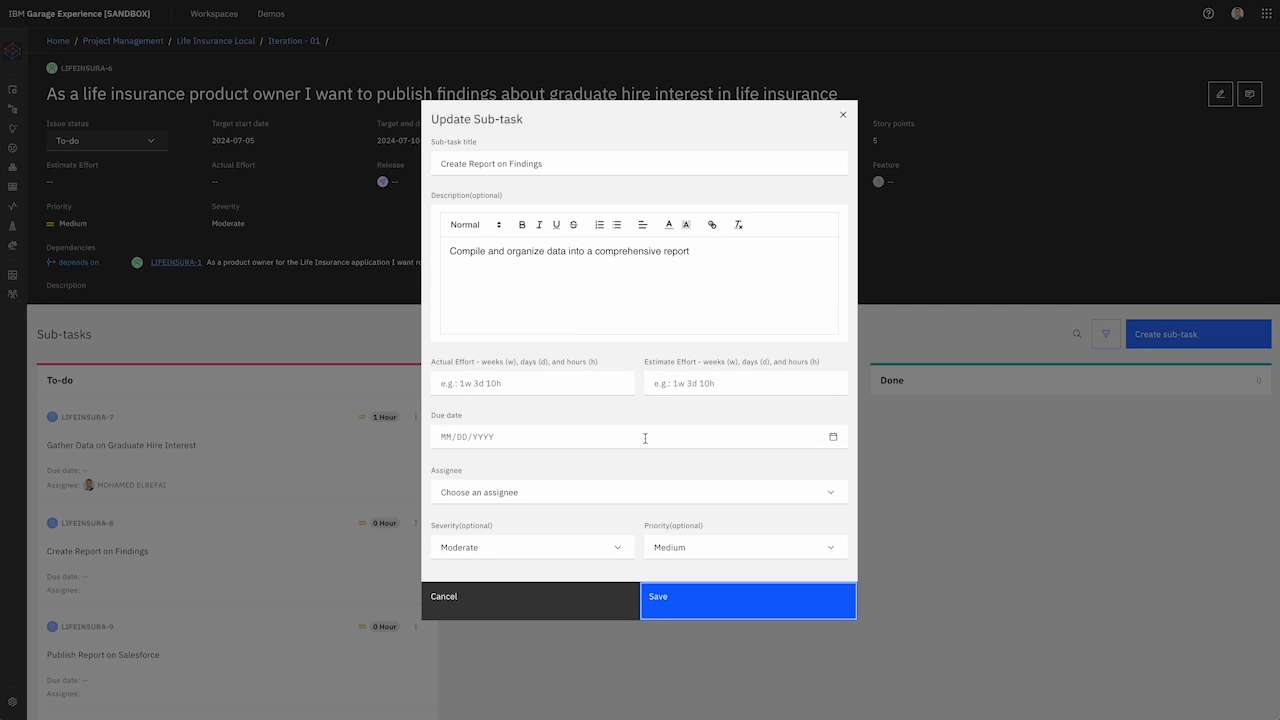
click(712, 380)
text(1h)
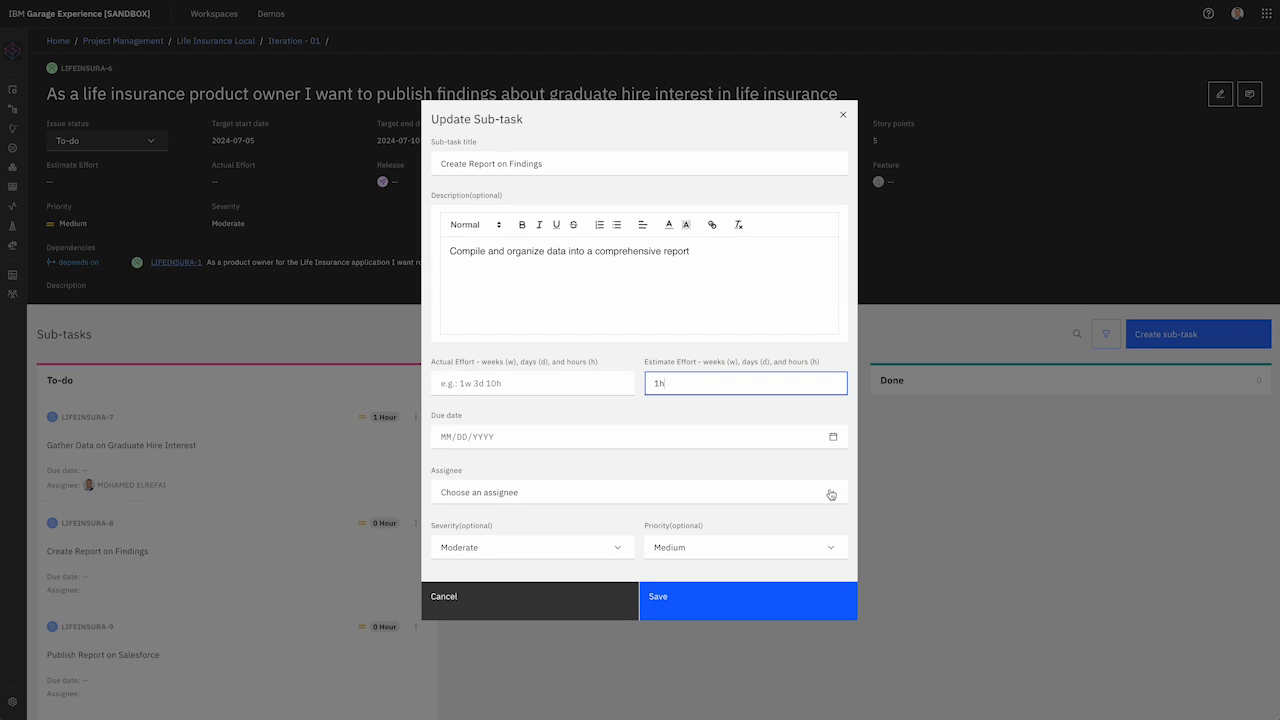
click(830, 494)
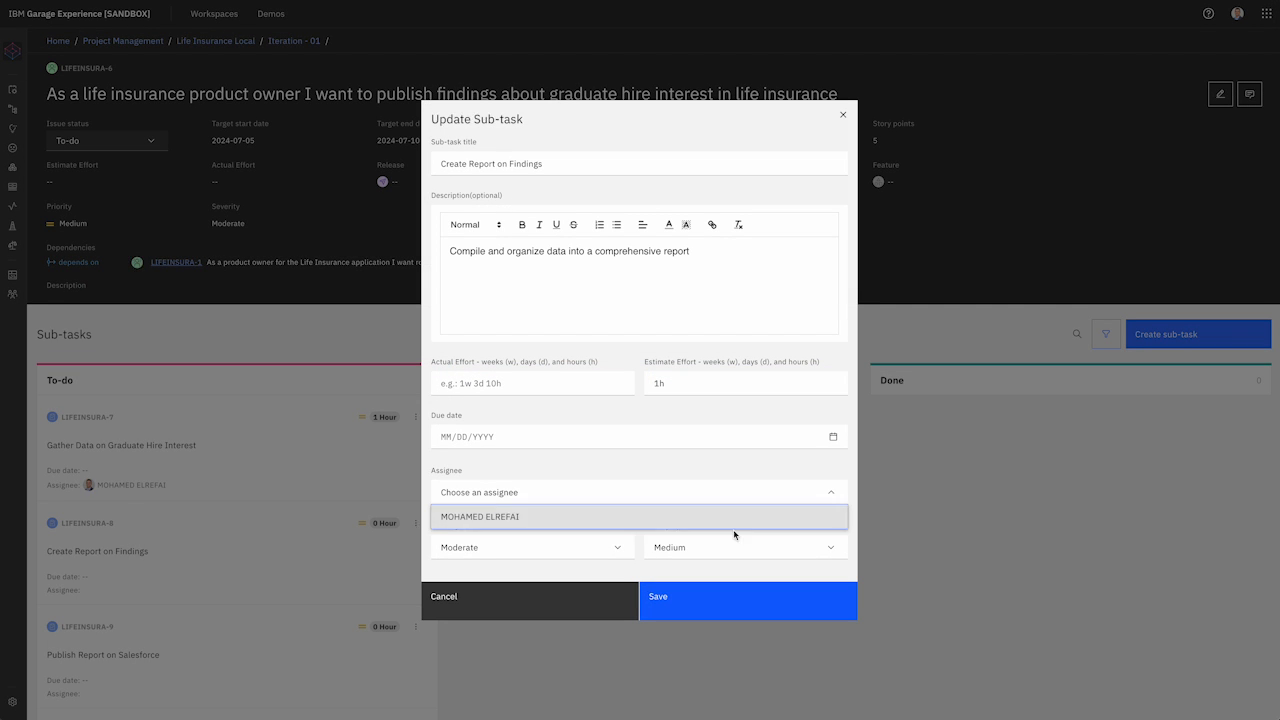
click(750, 517)
click(730, 603)
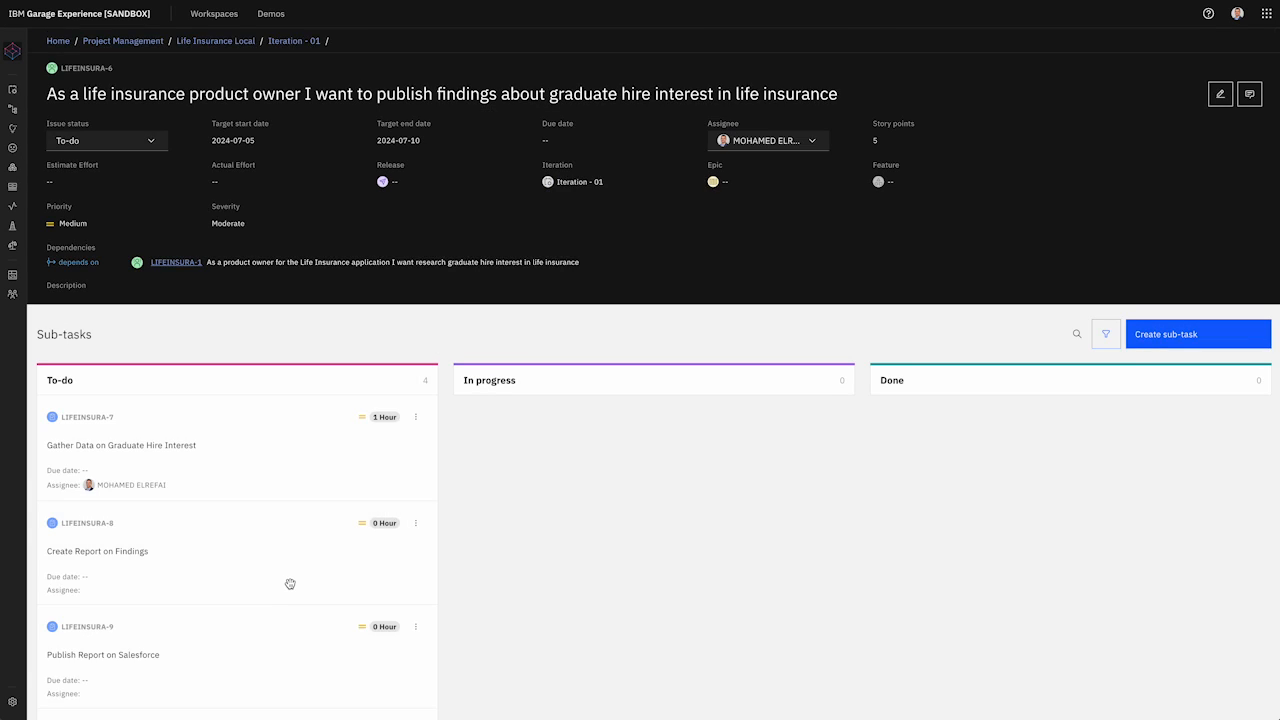
Step: Give sub-task LIFEINSURA-9 a 1-hour estimate and assign it to the team member
scroll(290, 584, down, 1)
click(416, 515)
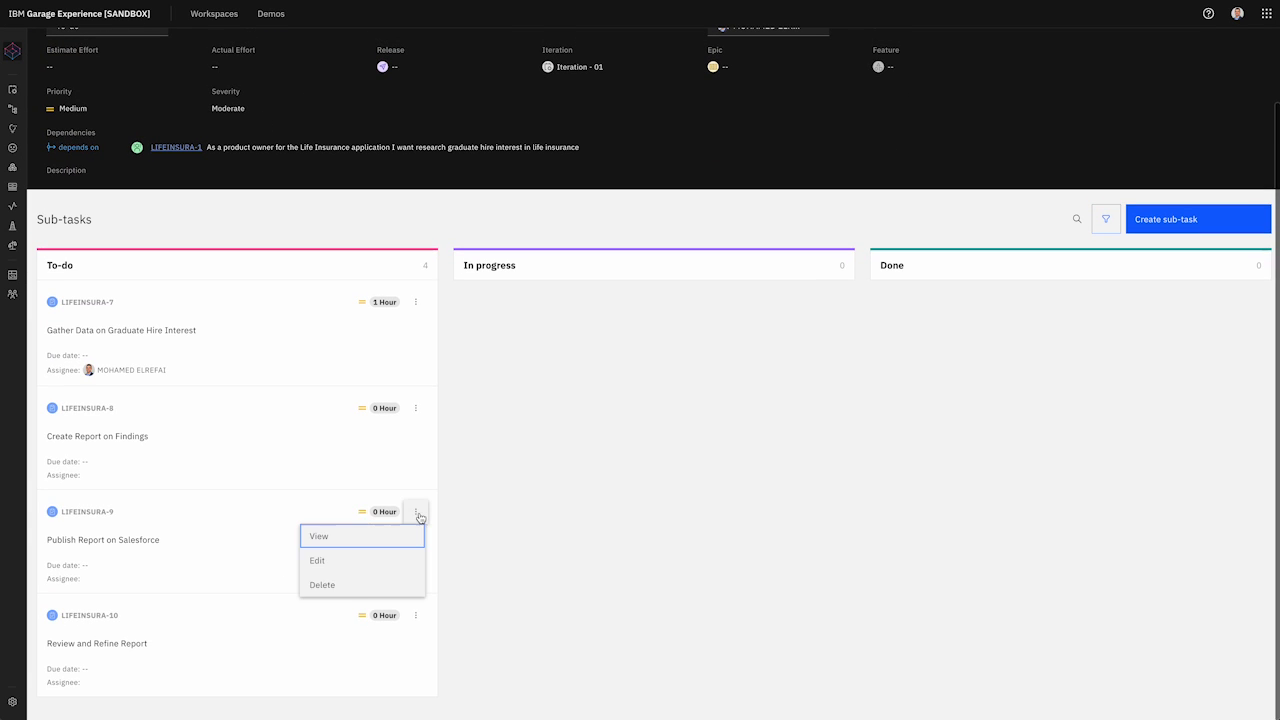
click(374, 563)
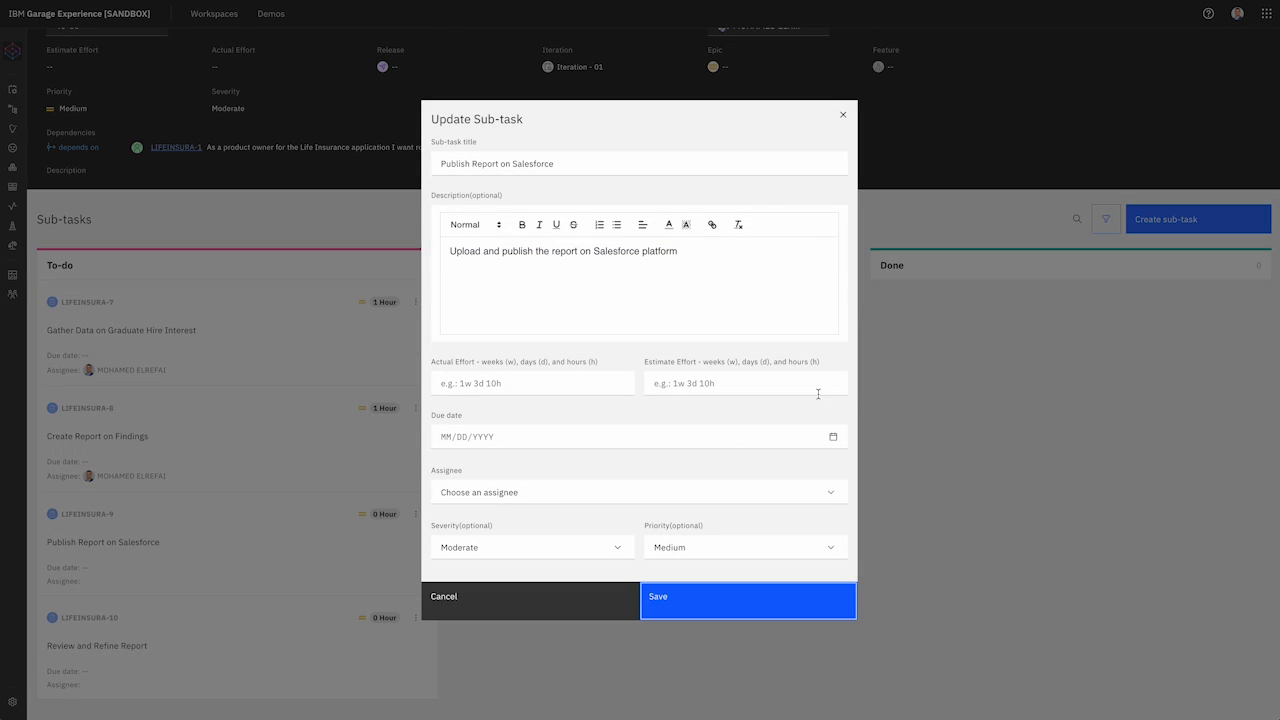
click(734, 387)
text(1h)
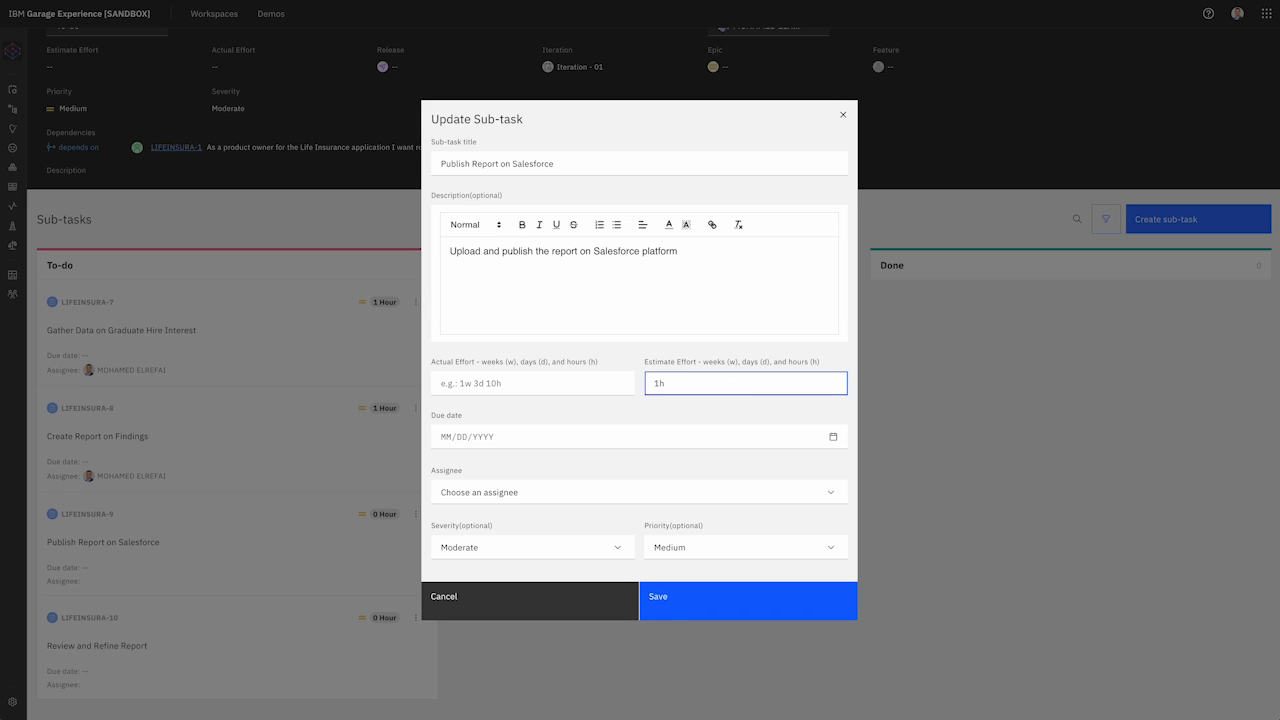
click(836, 493)
click(716, 519)
click(716, 606)
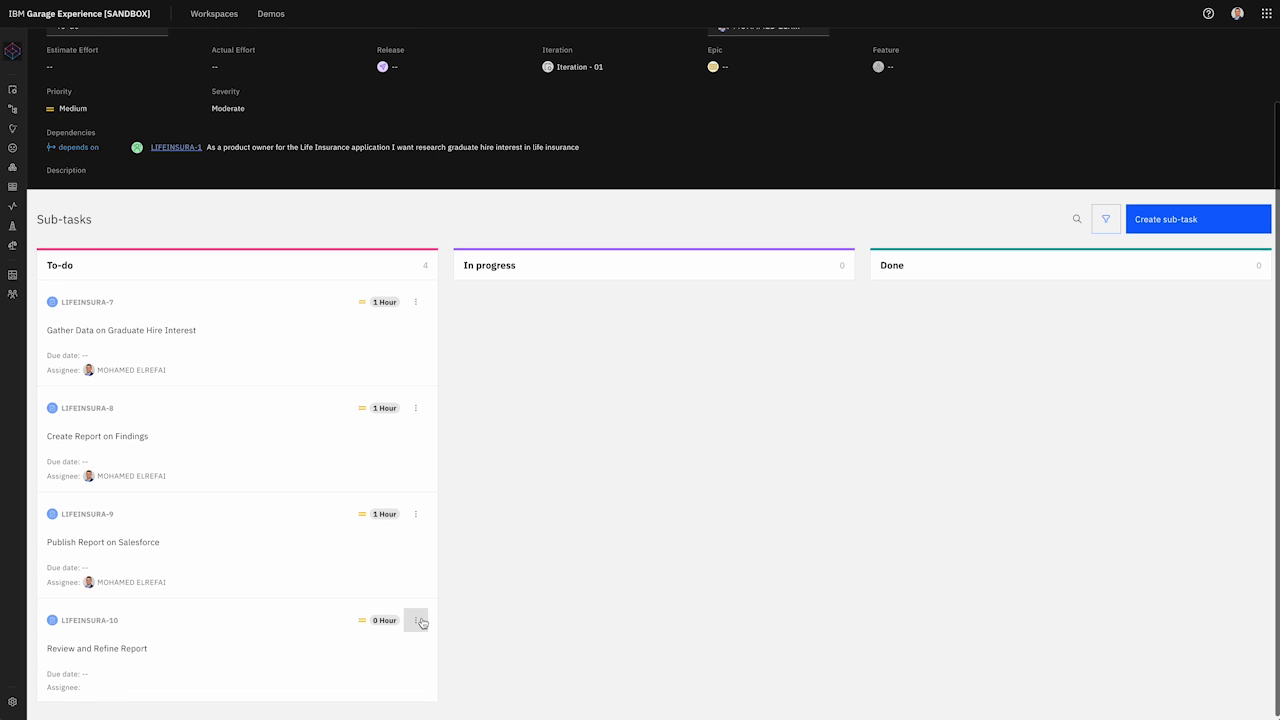
Step: Give sub-task LIFEINSURA-10 a 1-hour estimate and assign it, leaving the due date empty
click(416, 618)
click(386, 668)
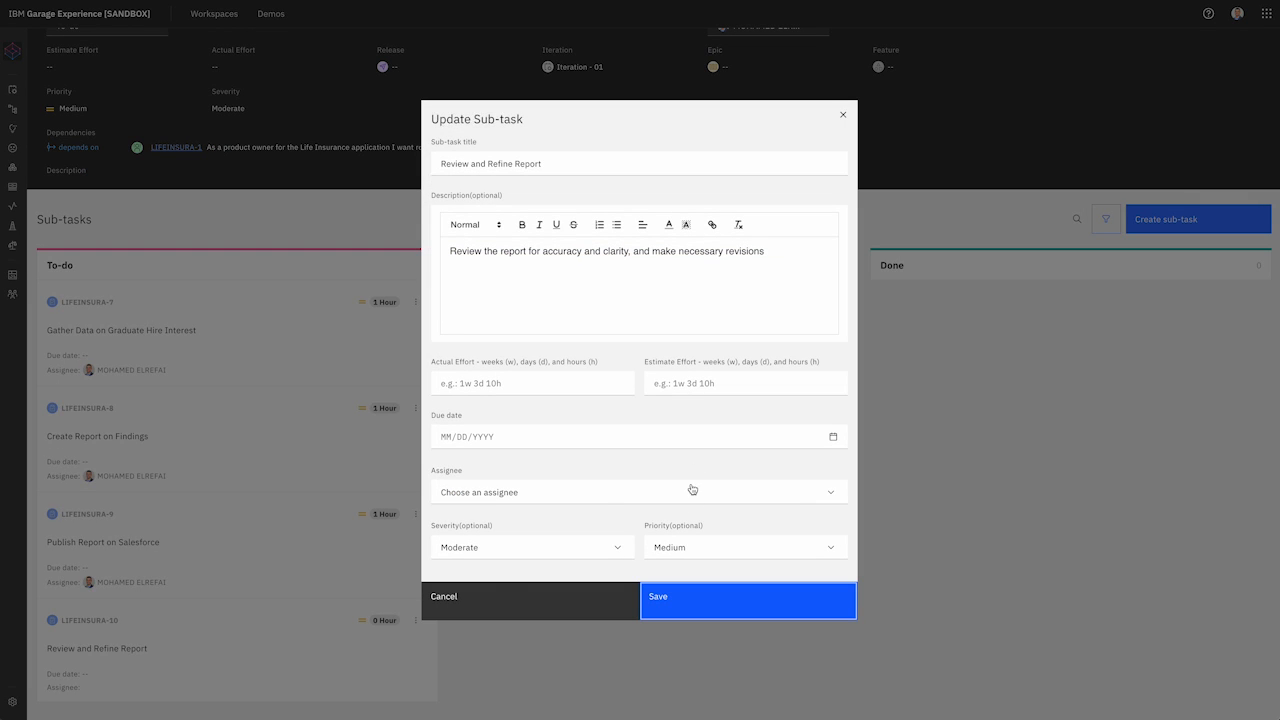
click(835, 490)
click(779, 518)
click(840, 440)
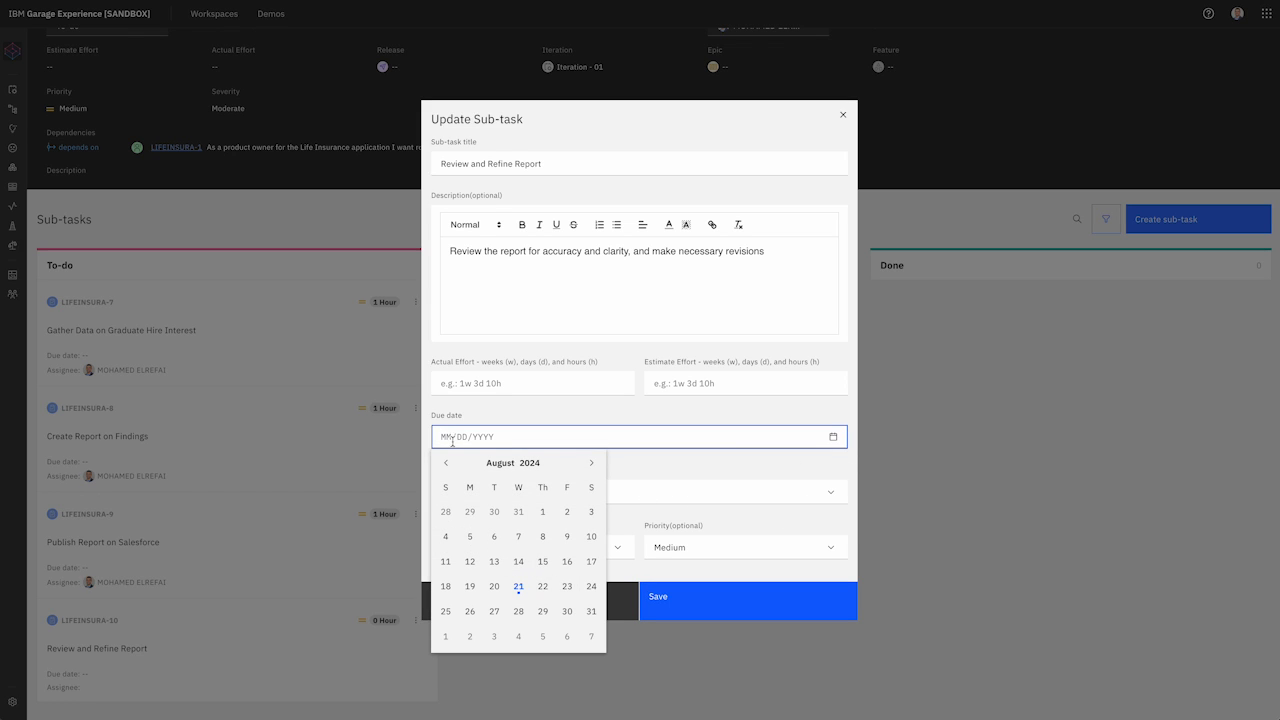
click(837, 418)
click(767, 380)
text(1h)
click(690, 612)
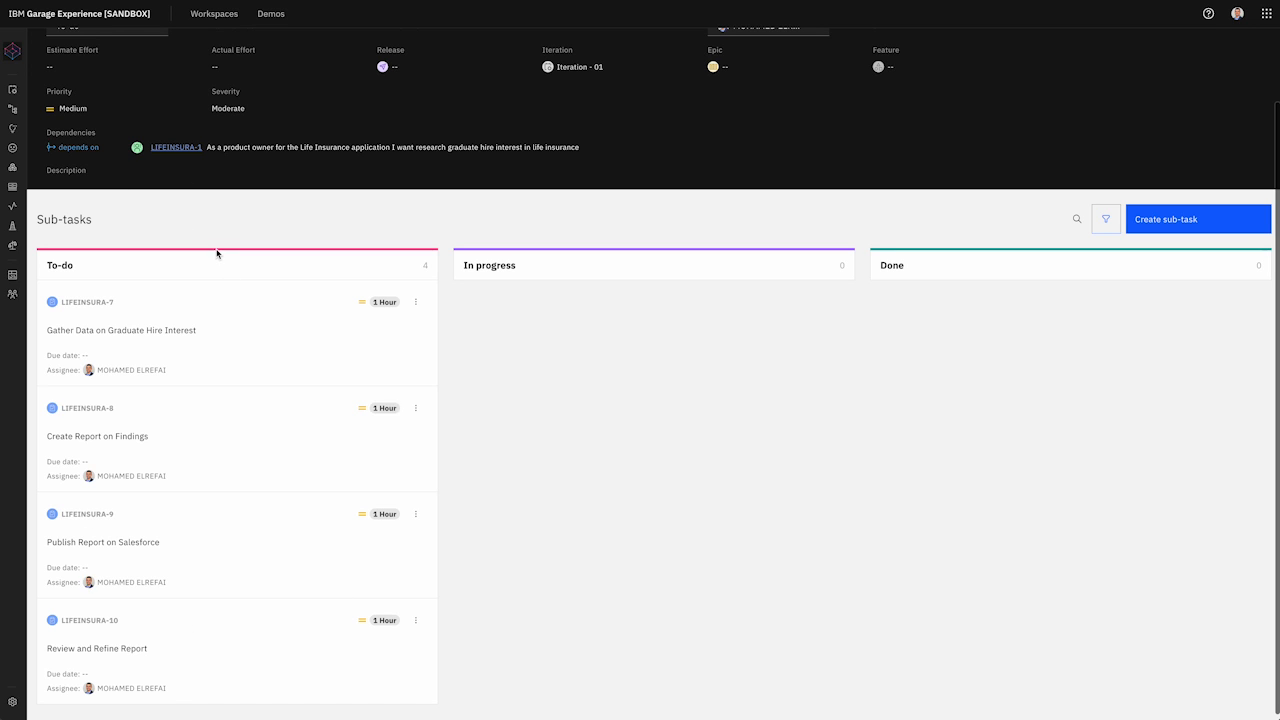
Step: Go through LIFEINSURA-1 and the Iteration - 01 board back to Life Insurance Local's iterations
scroll(285, 192, up, 2)
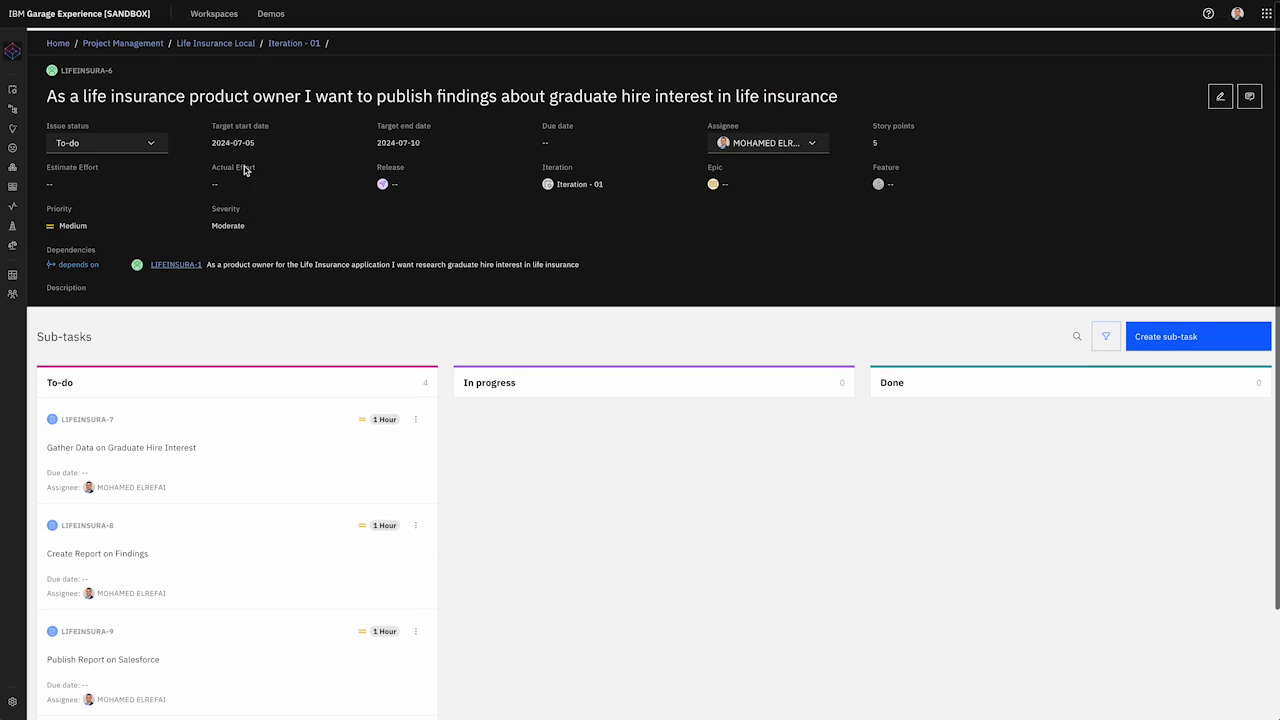
click(183, 266)
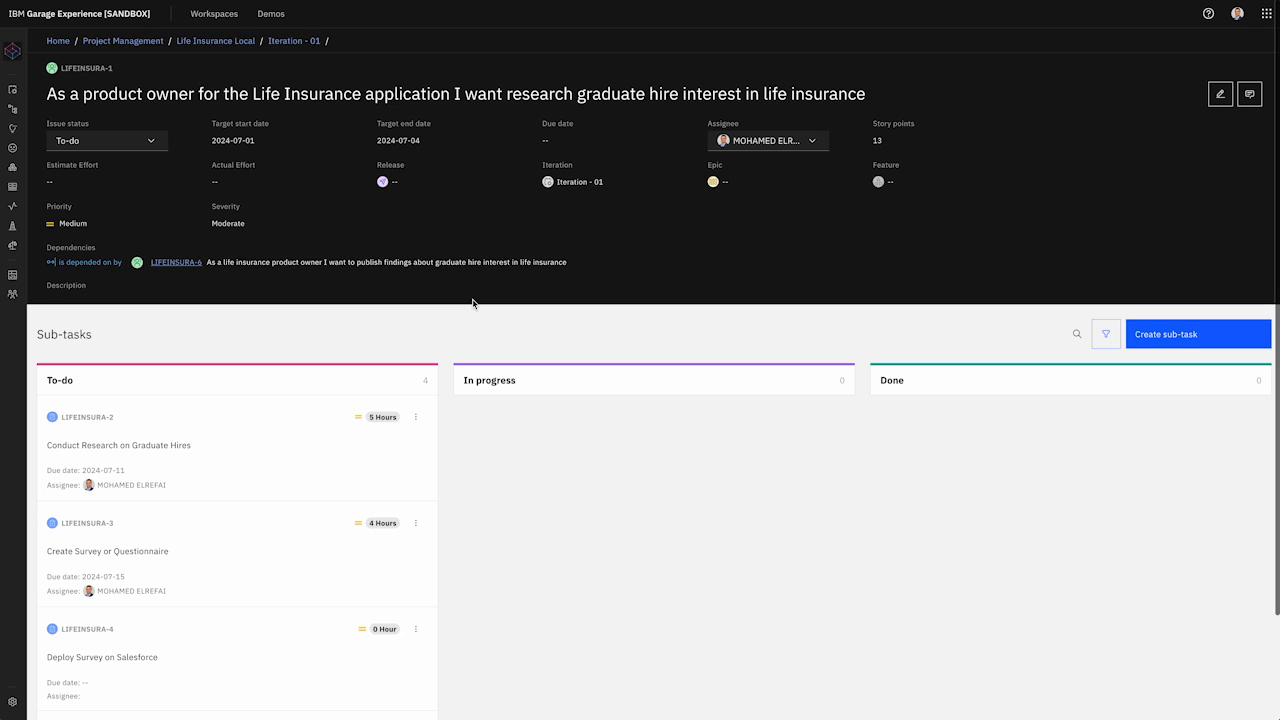
click(303, 41)
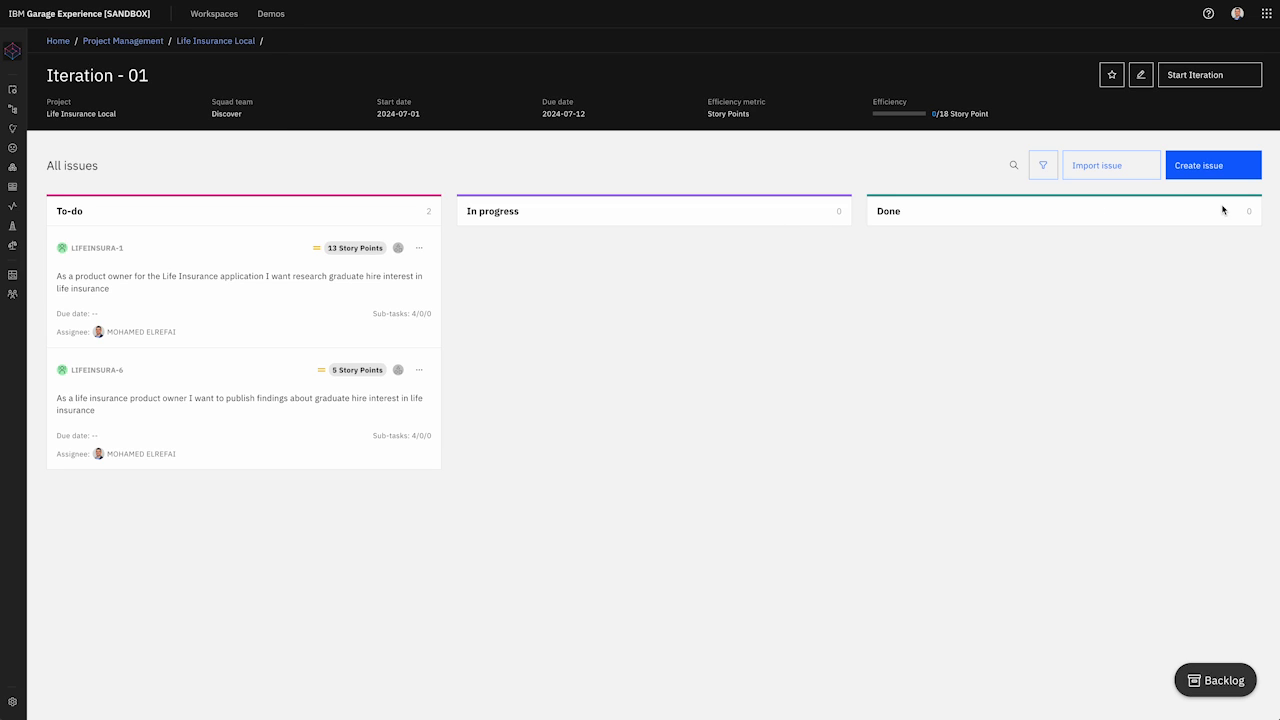
click(228, 42)
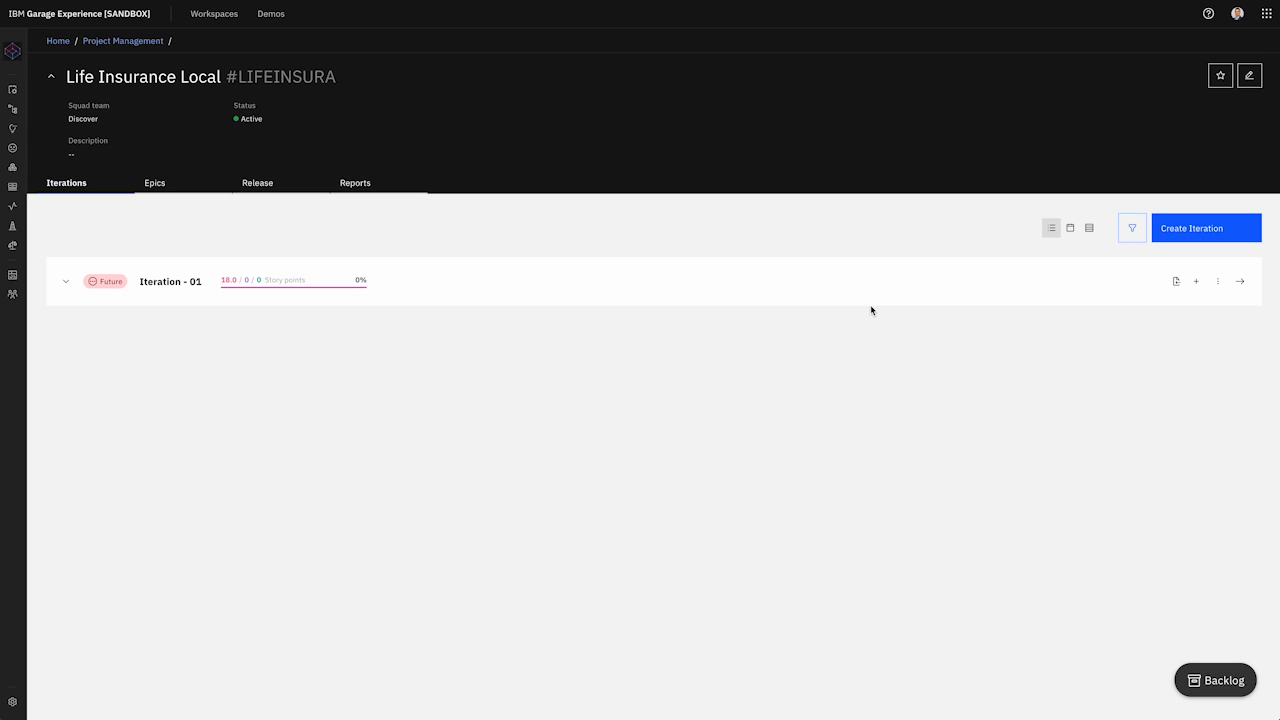
Step: Start Iteration - 01 and confirm it
click(1217, 281)
click(1167, 340)
click(682, 397)
Step: Browse the Reports, Release and Epics tabs, then expand Iteration - 01 to show its stories
click(362, 185)
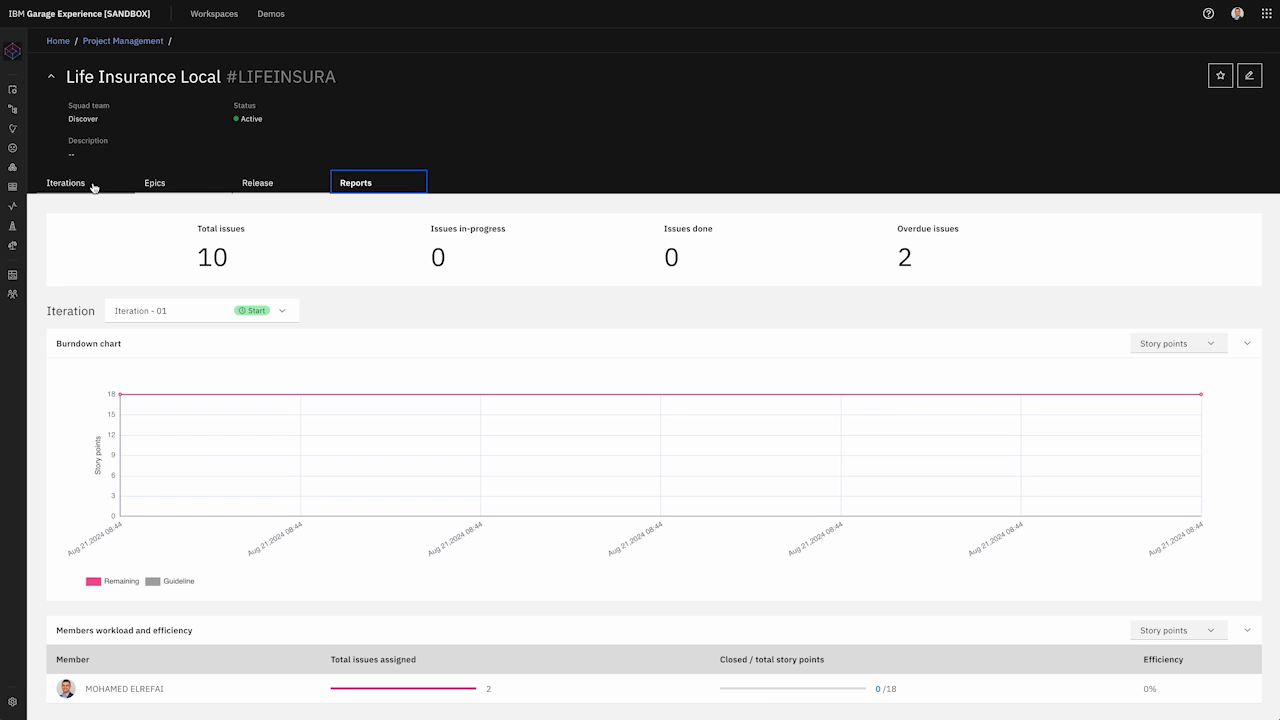
click(262, 186)
click(180, 183)
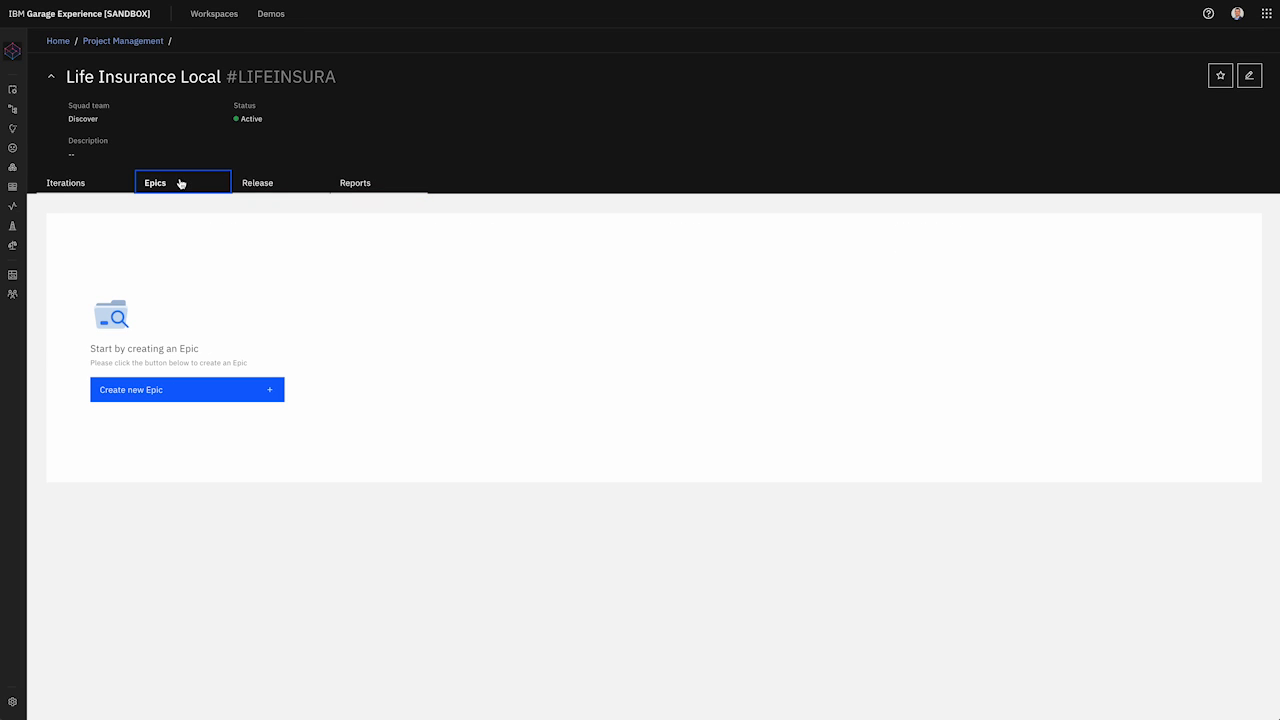
click(61, 182)
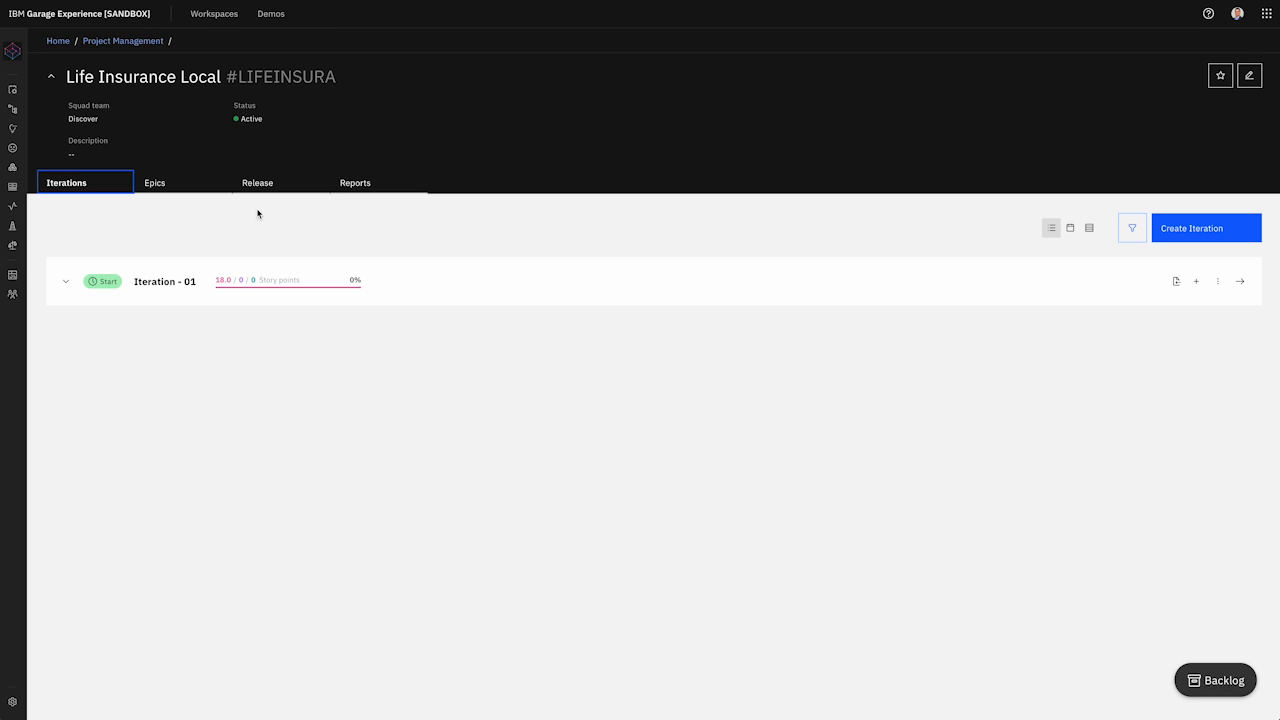
click(66, 285)
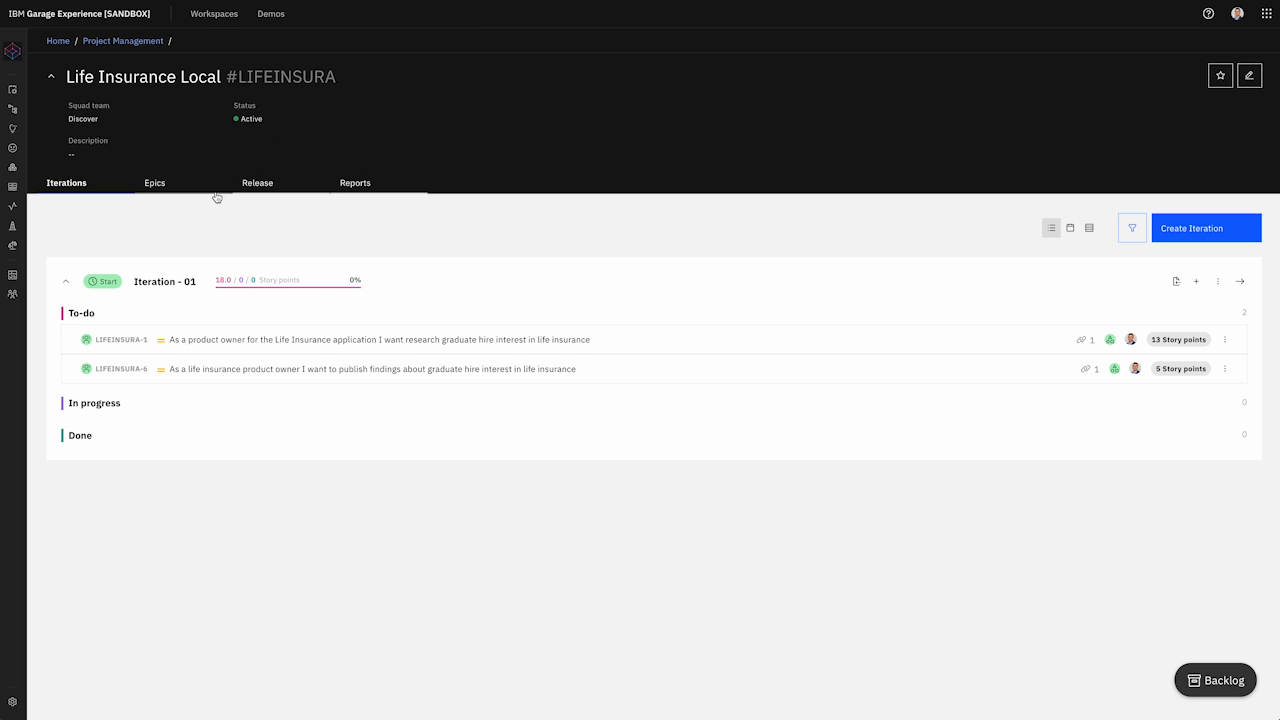
Step: Create a new epic named 'Research Life Insurance'
click(156, 185)
click(257, 390)
click(654, 348)
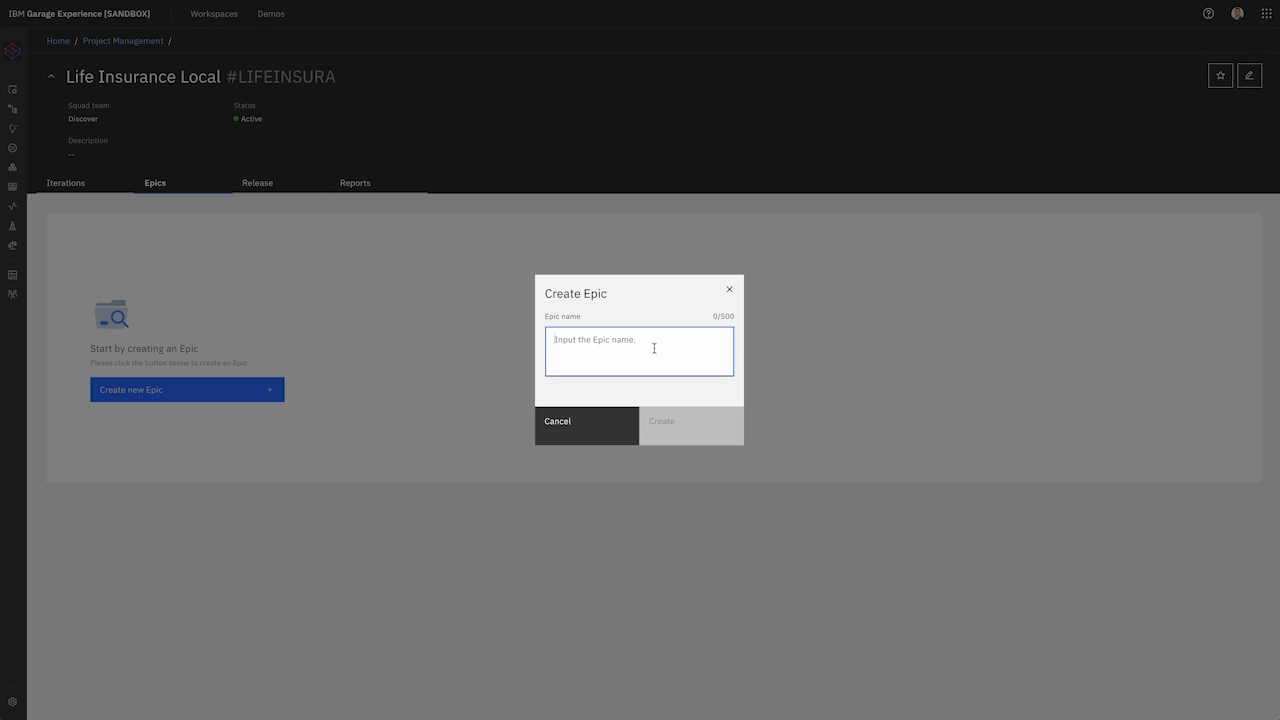
text(Research Life Insurance)
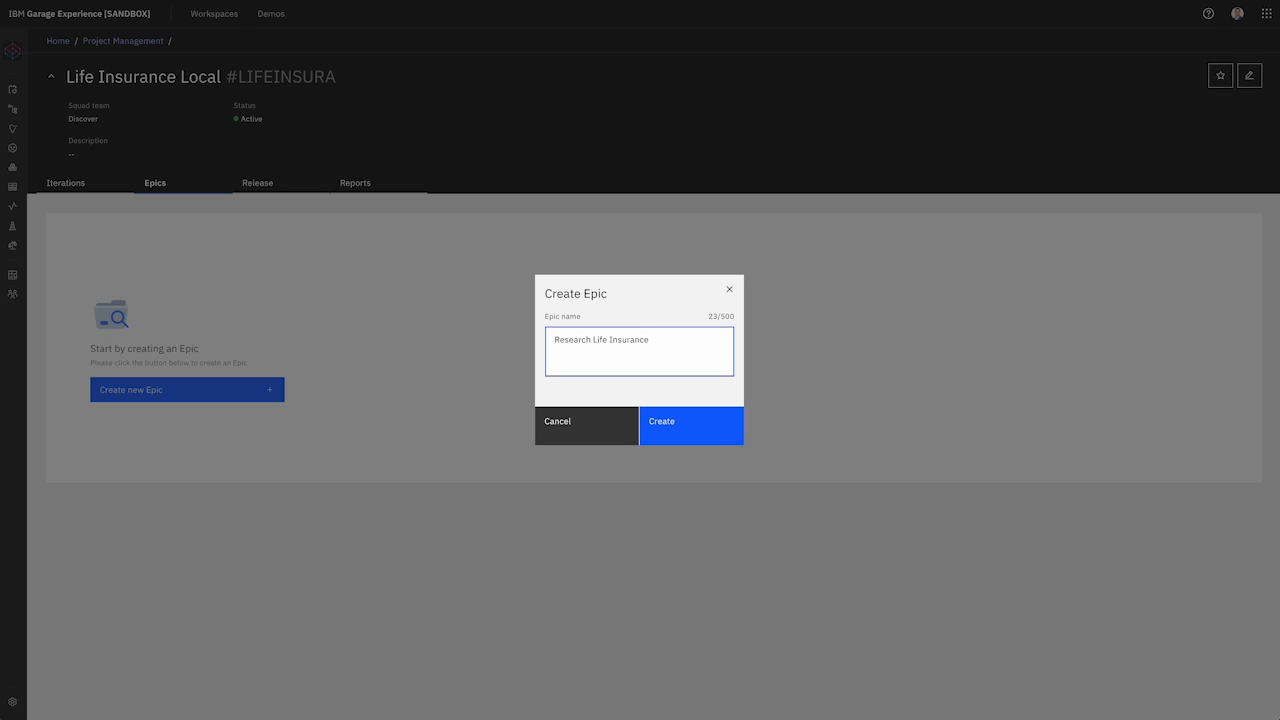
click(714, 436)
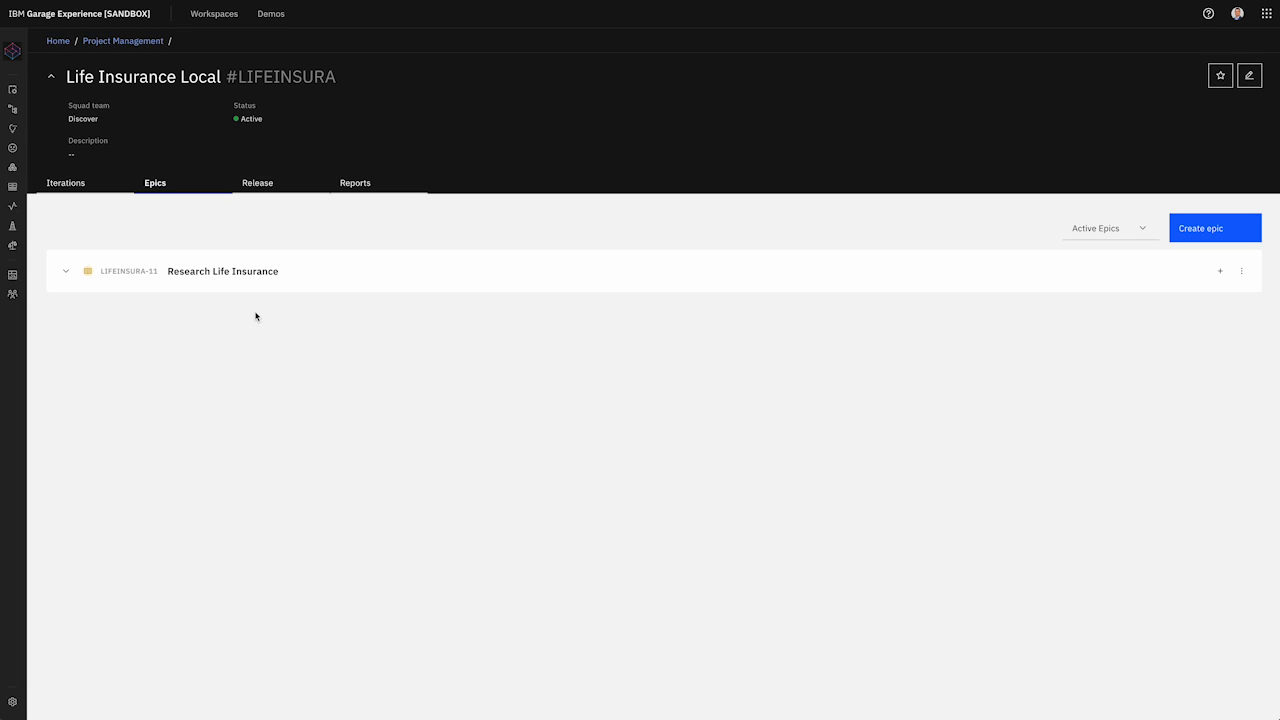
Step: Rename the epic to 'Research Life Insurance for graduate hires'
click(1241, 271)
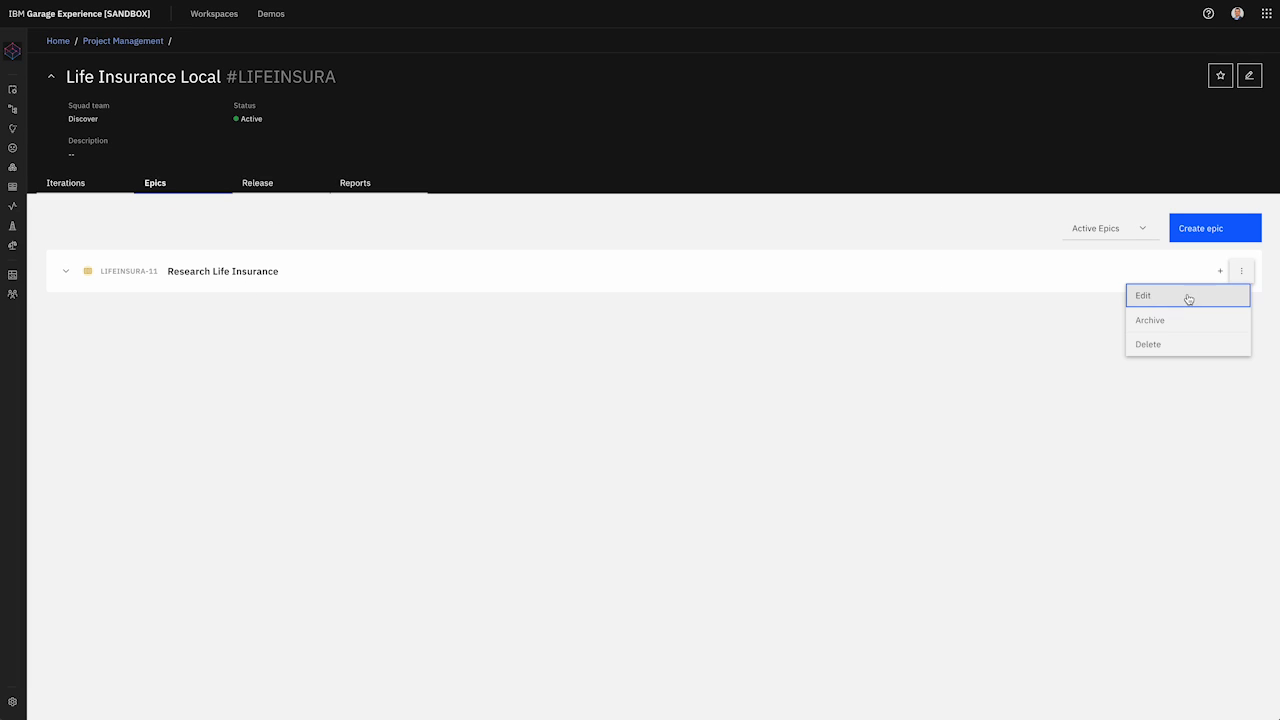
click(1188, 296)
click(683, 347)
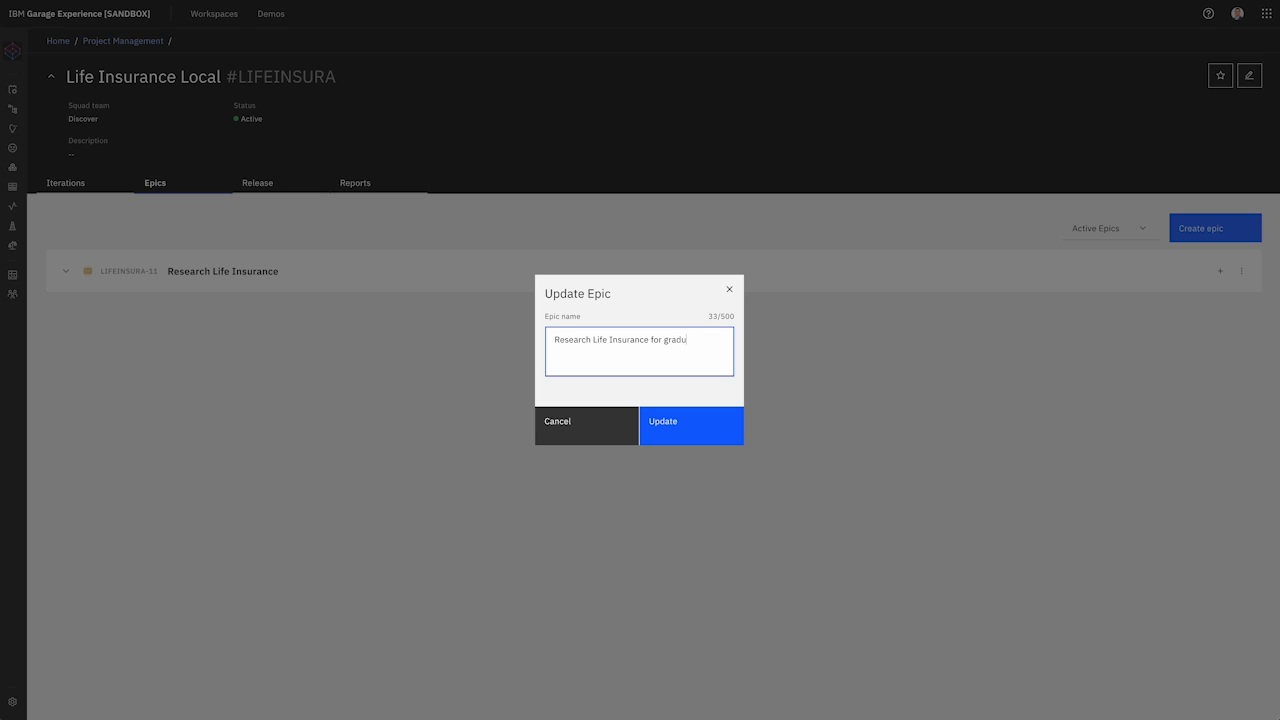
click(695, 436)
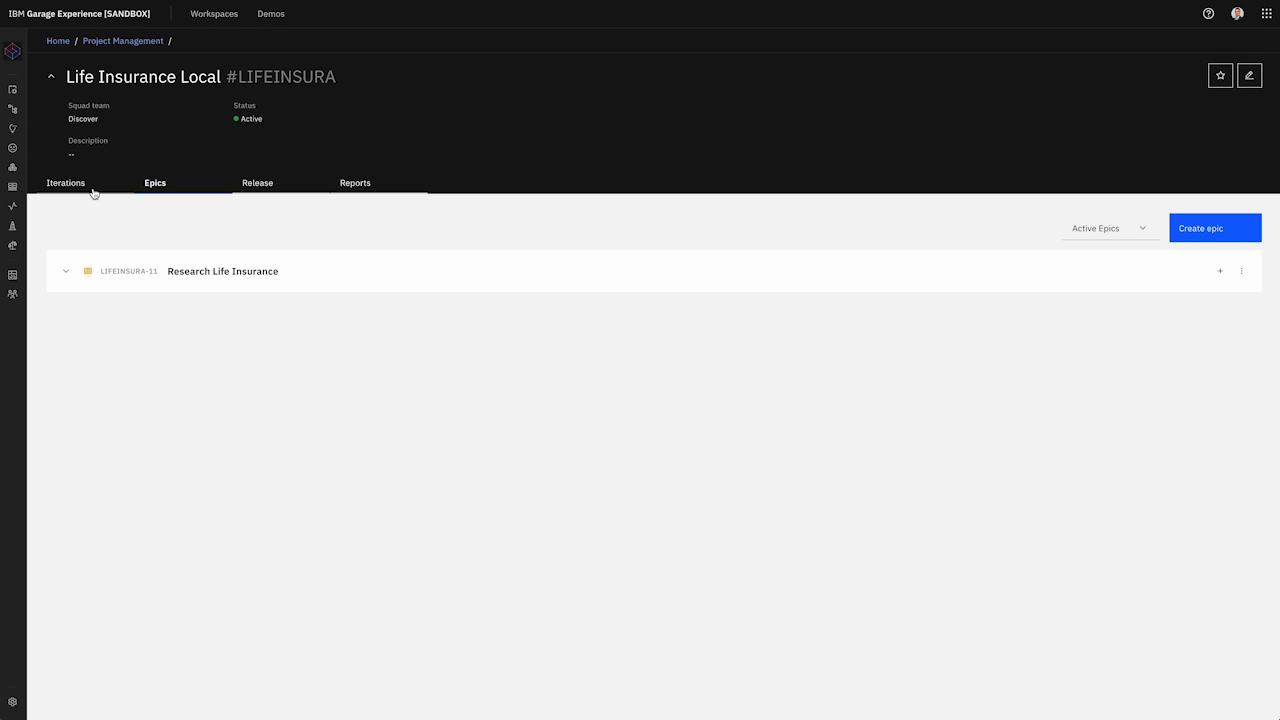
click(96, 190)
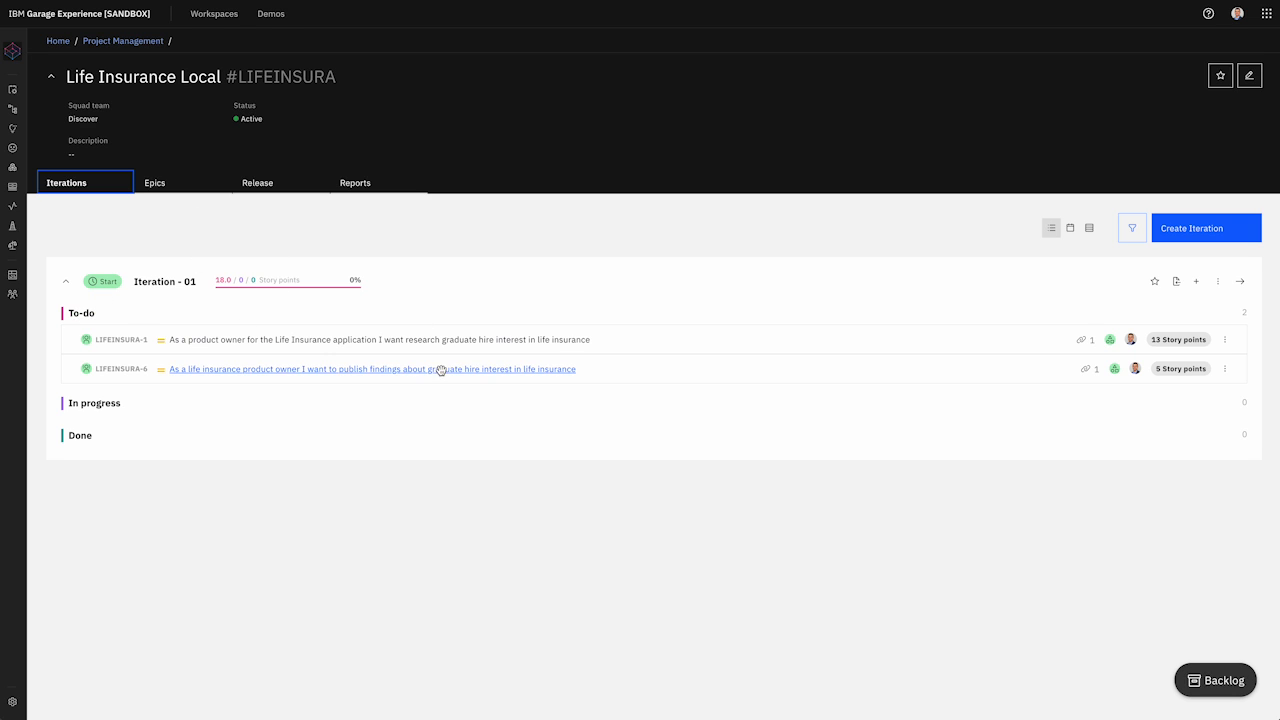
Step: Assign story LIFEINSURA-1 to the graduate hires epic
click(1229, 339)
click(1194, 388)
click(596, 231)
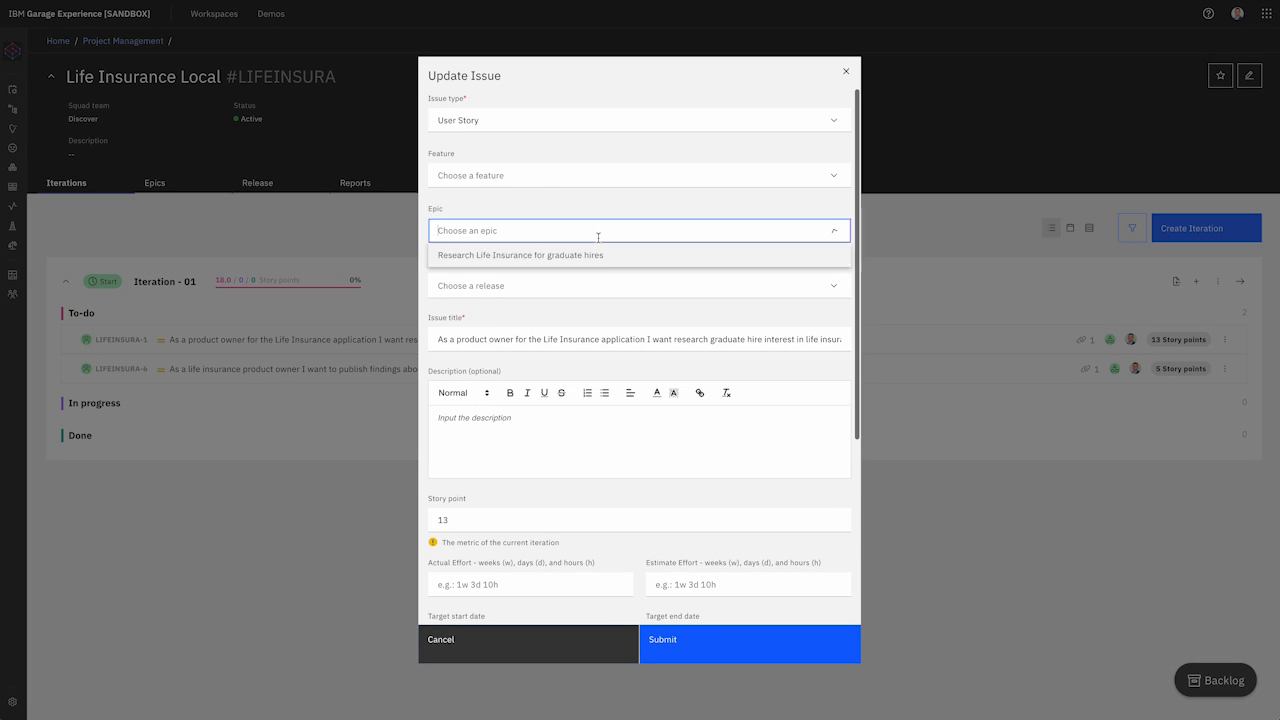
click(565, 257)
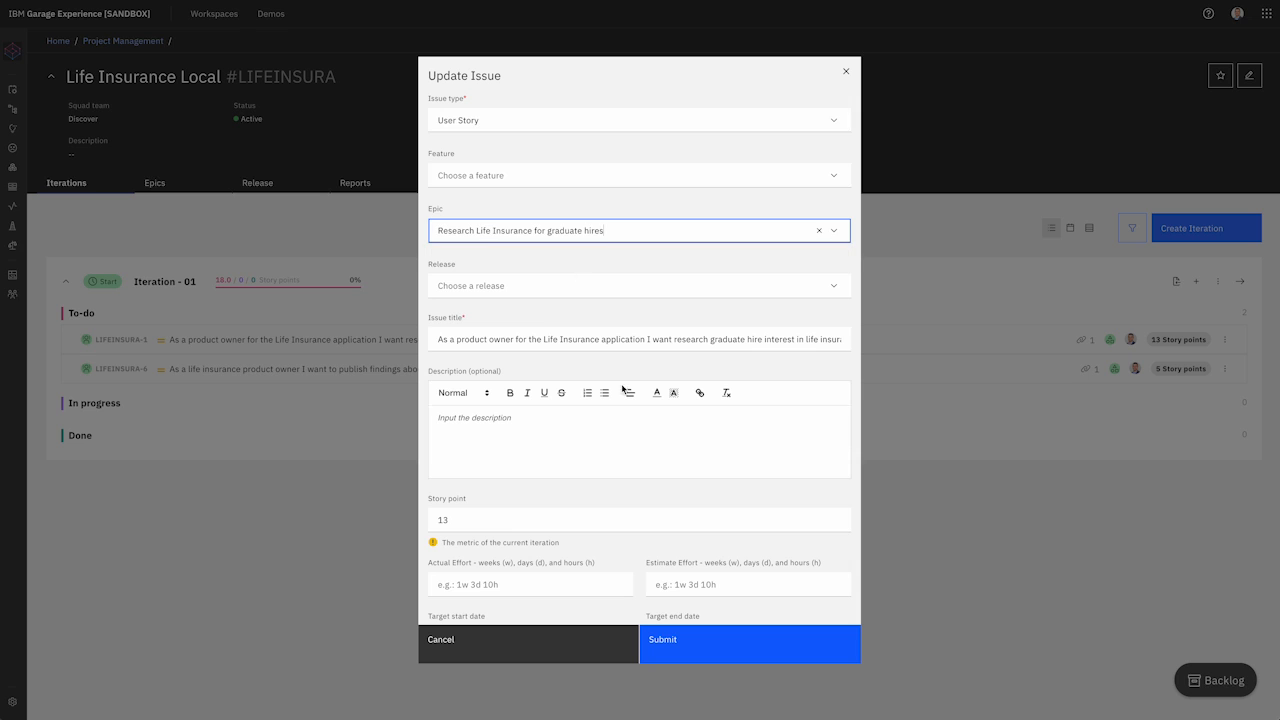
click(697, 654)
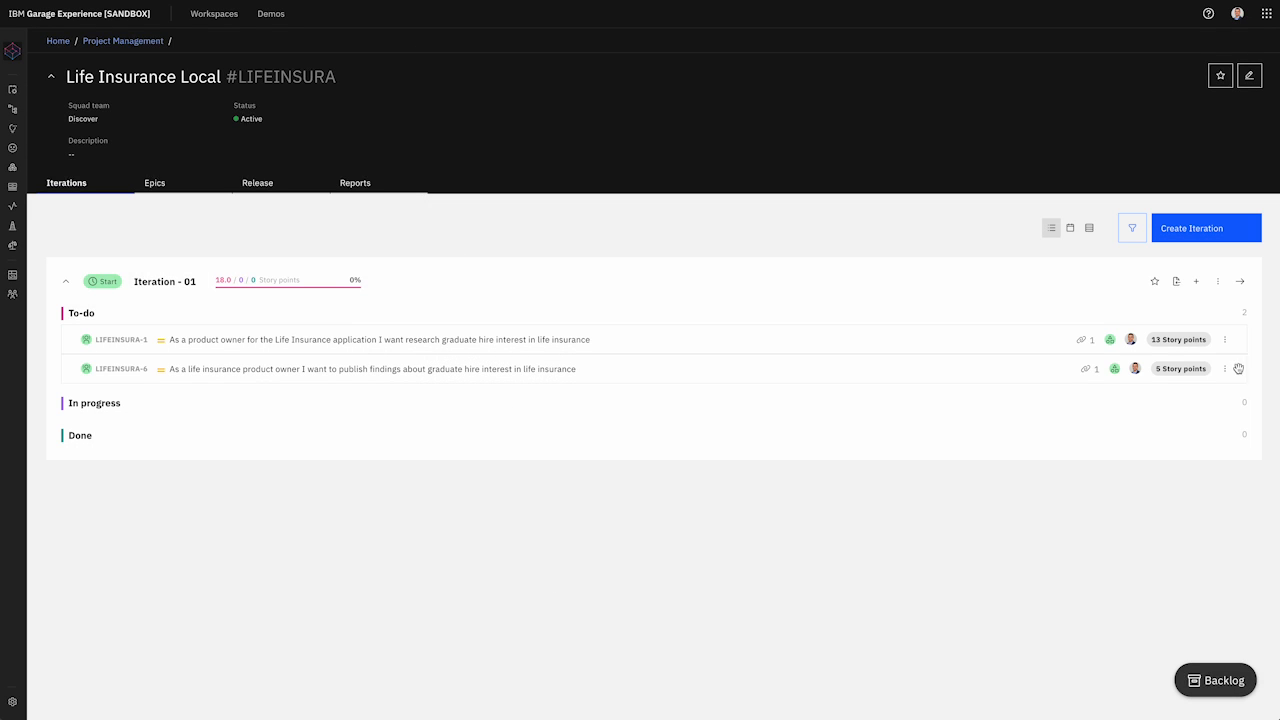
Step: Assign story LIFEINSURA-6 to the graduate hires epic, then view the Release tab
click(1224, 369)
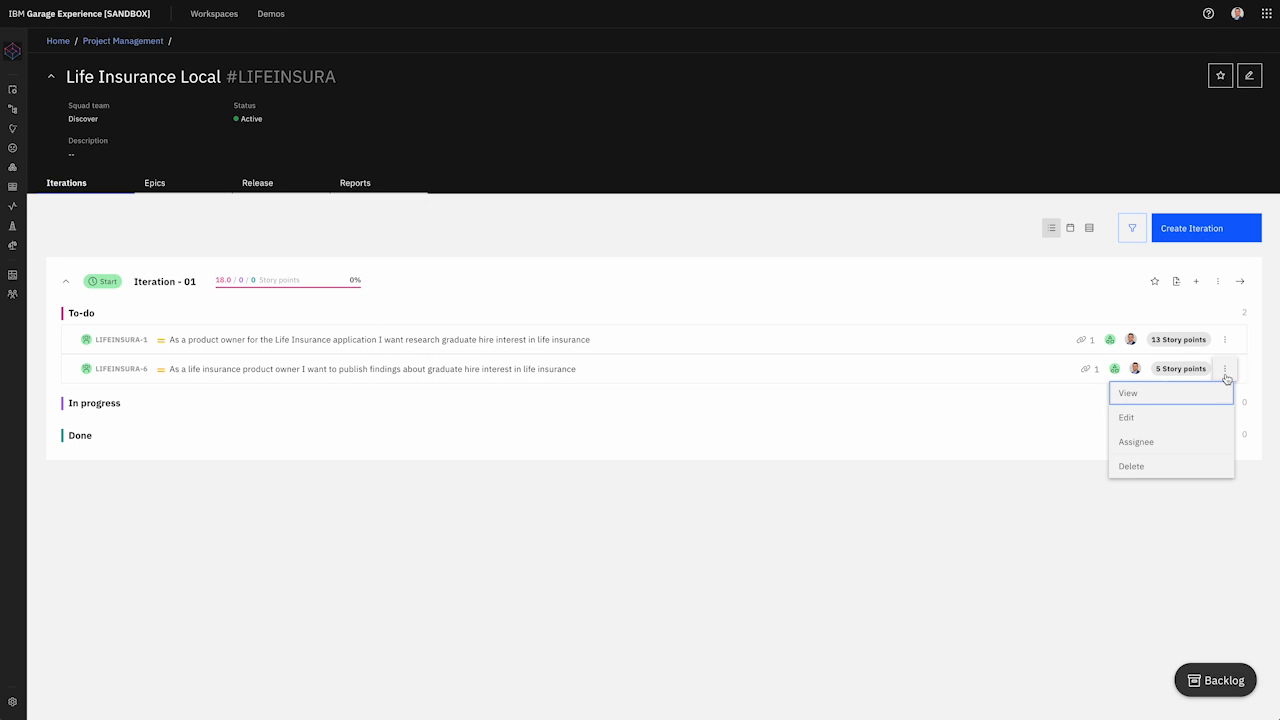
click(1160, 428)
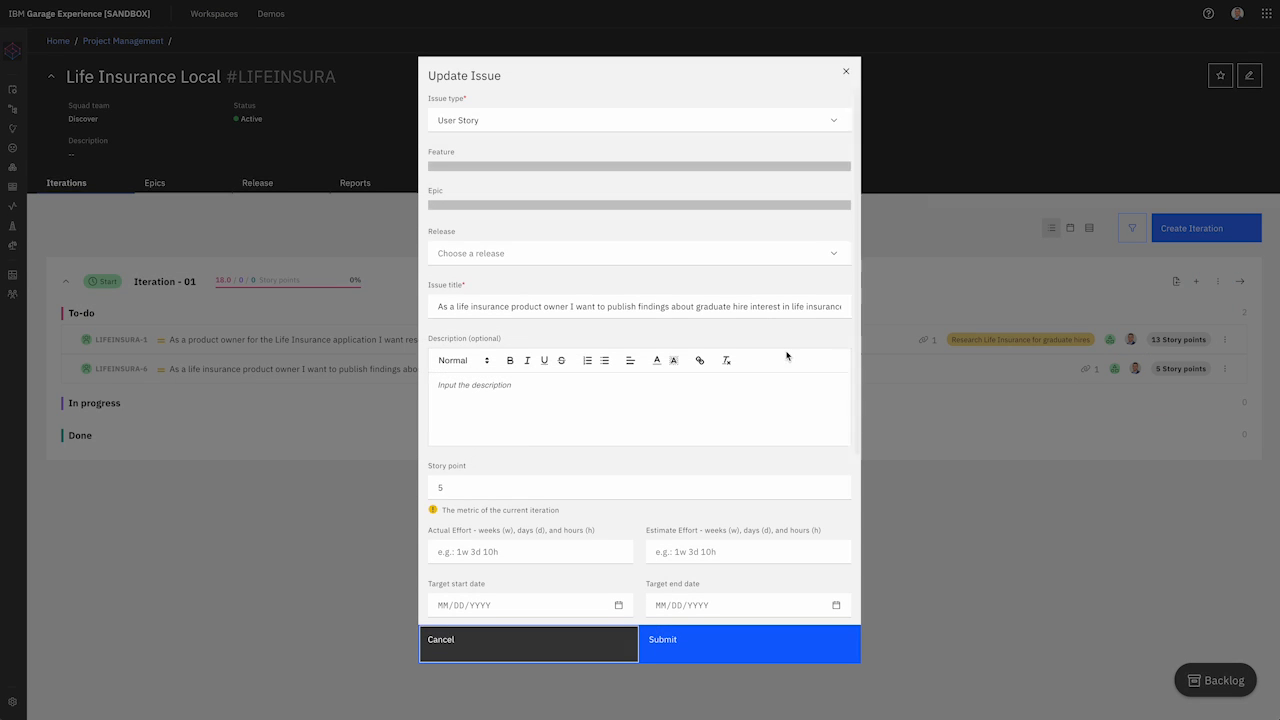
click(672, 225)
click(608, 266)
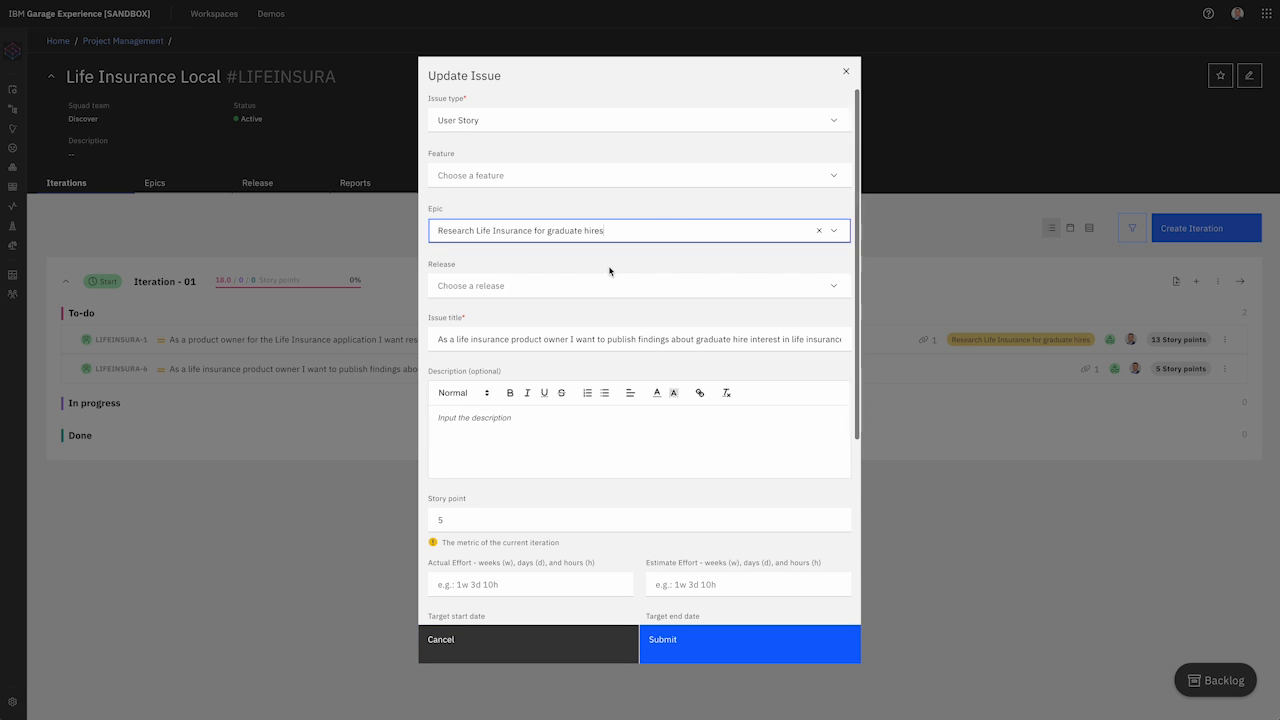
click(700, 645)
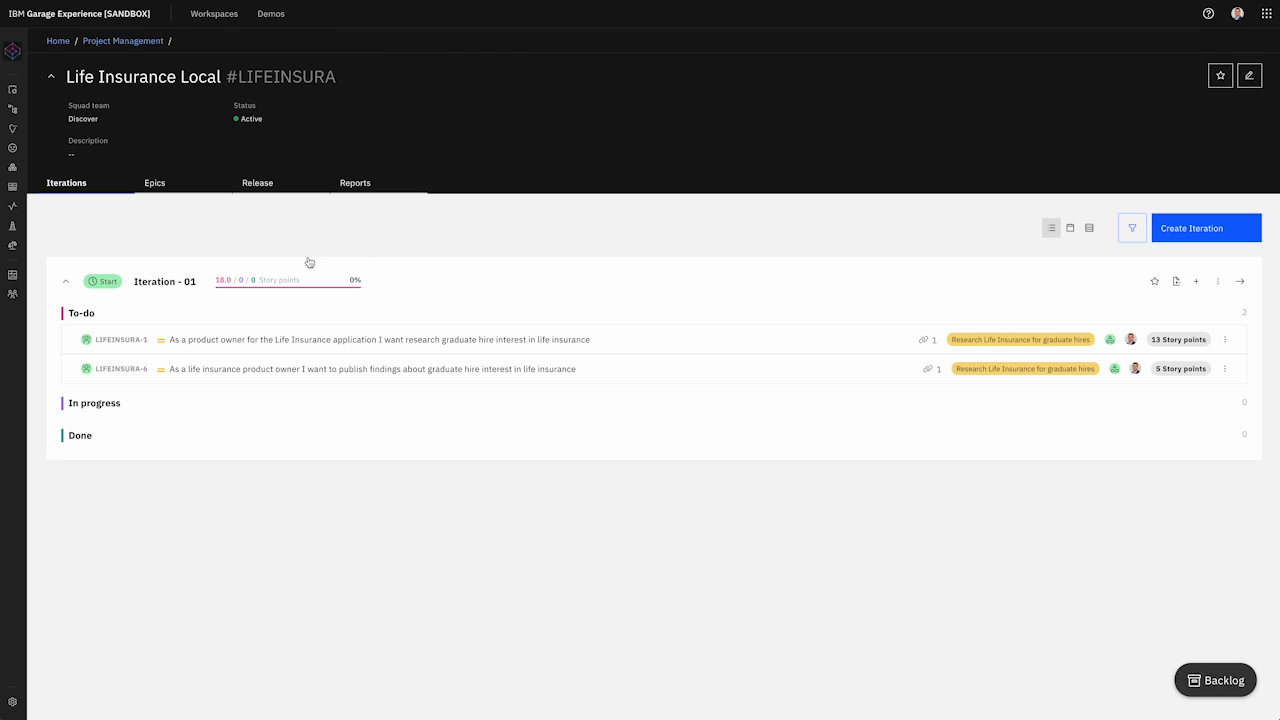
click(257, 182)
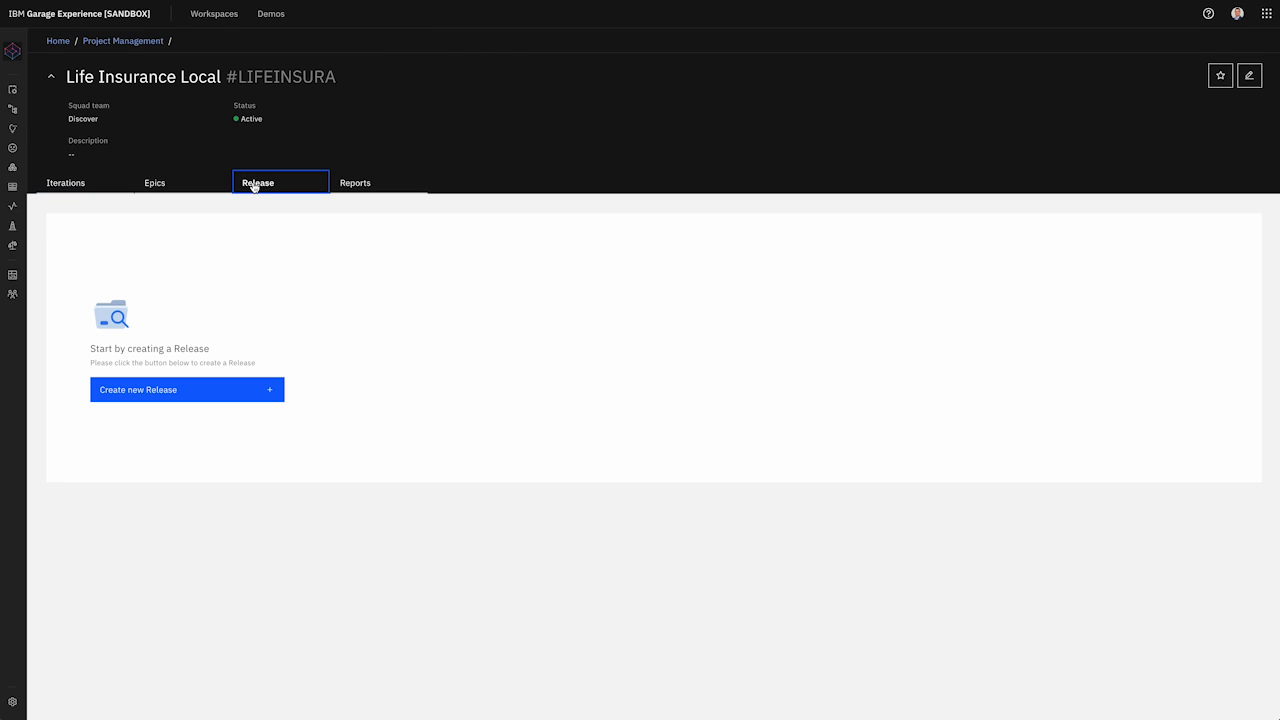
Step: Start a new release 'Release 1.0' for the Discover squad, measured in Story Points
click(256, 393)
click(525, 214)
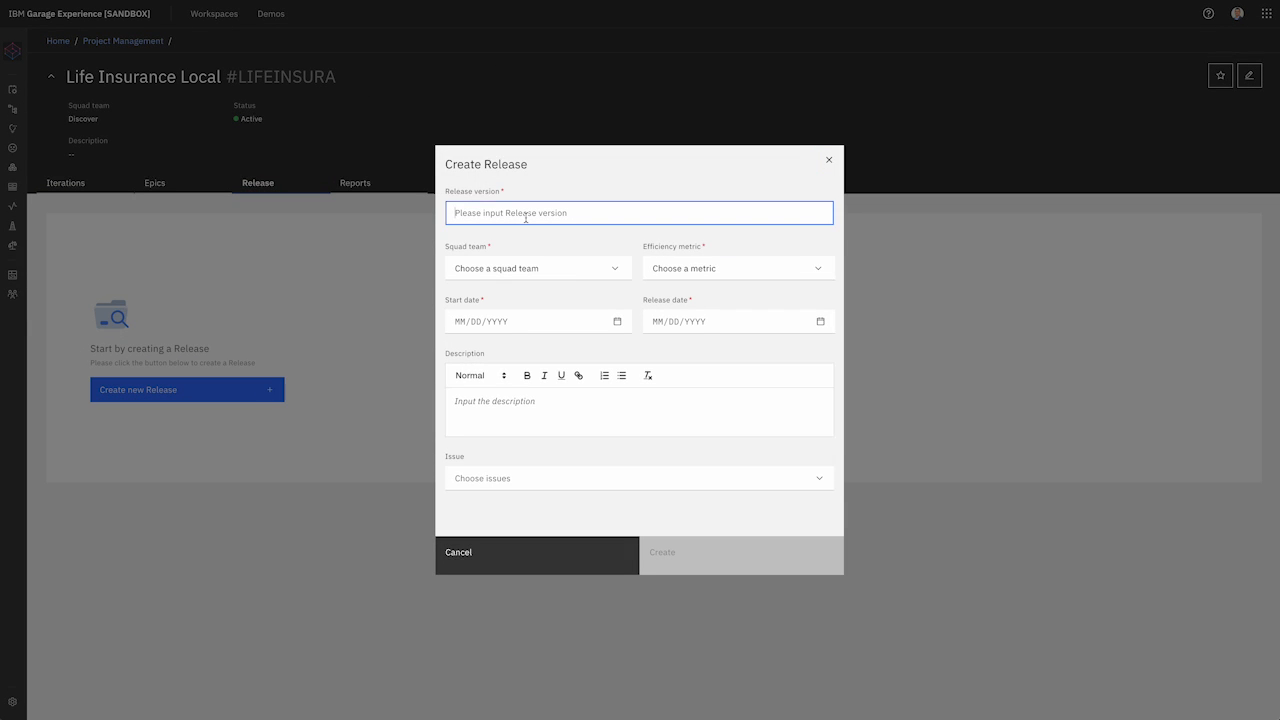
text(Release 1.0)
click(587, 277)
click(551, 294)
click(772, 270)
click(746, 291)
Step: Set the dates 07-01-2024 to 07-31-2024, include both stories, and create the release
click(589, 316)
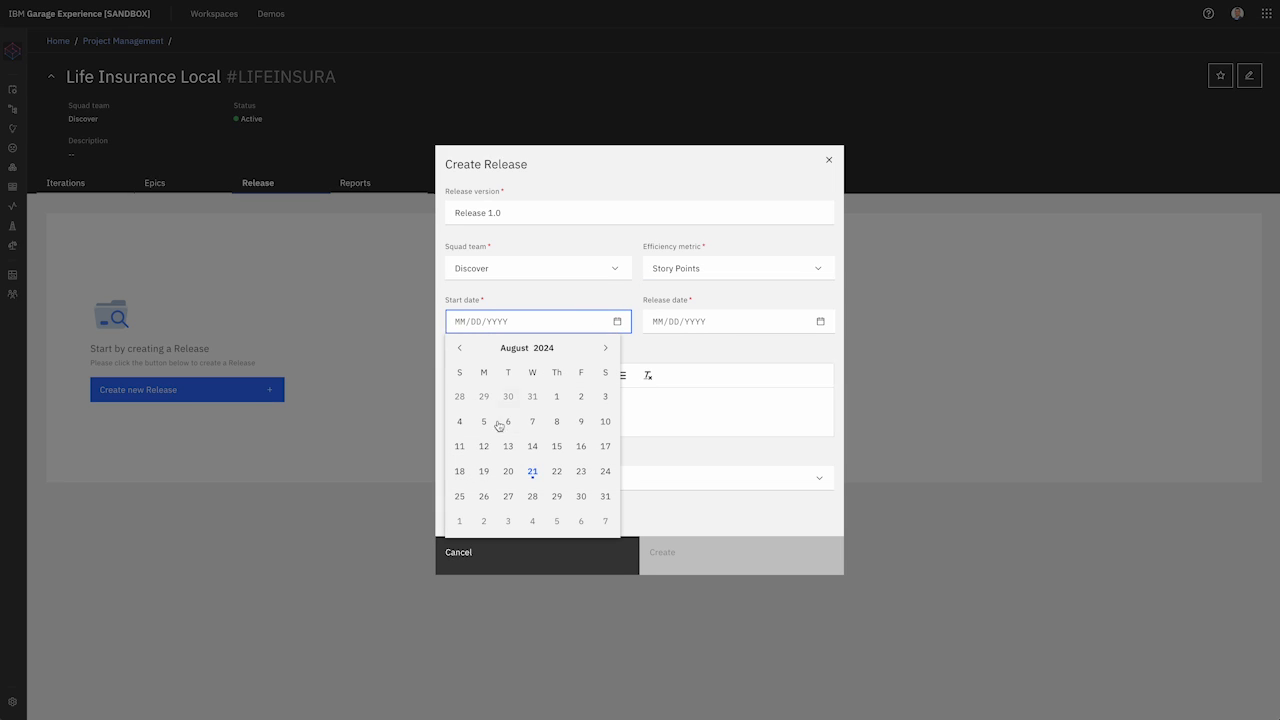
click(459, 348)
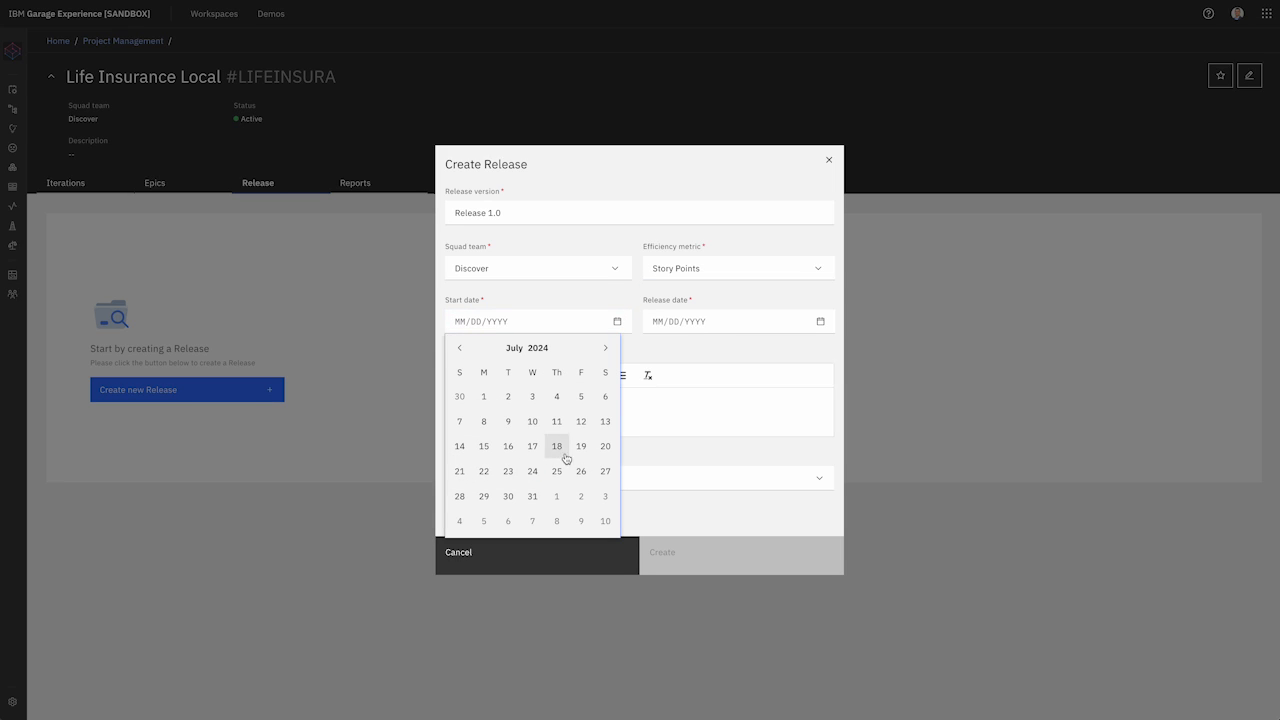
click(484, 397)
click(793, 315)
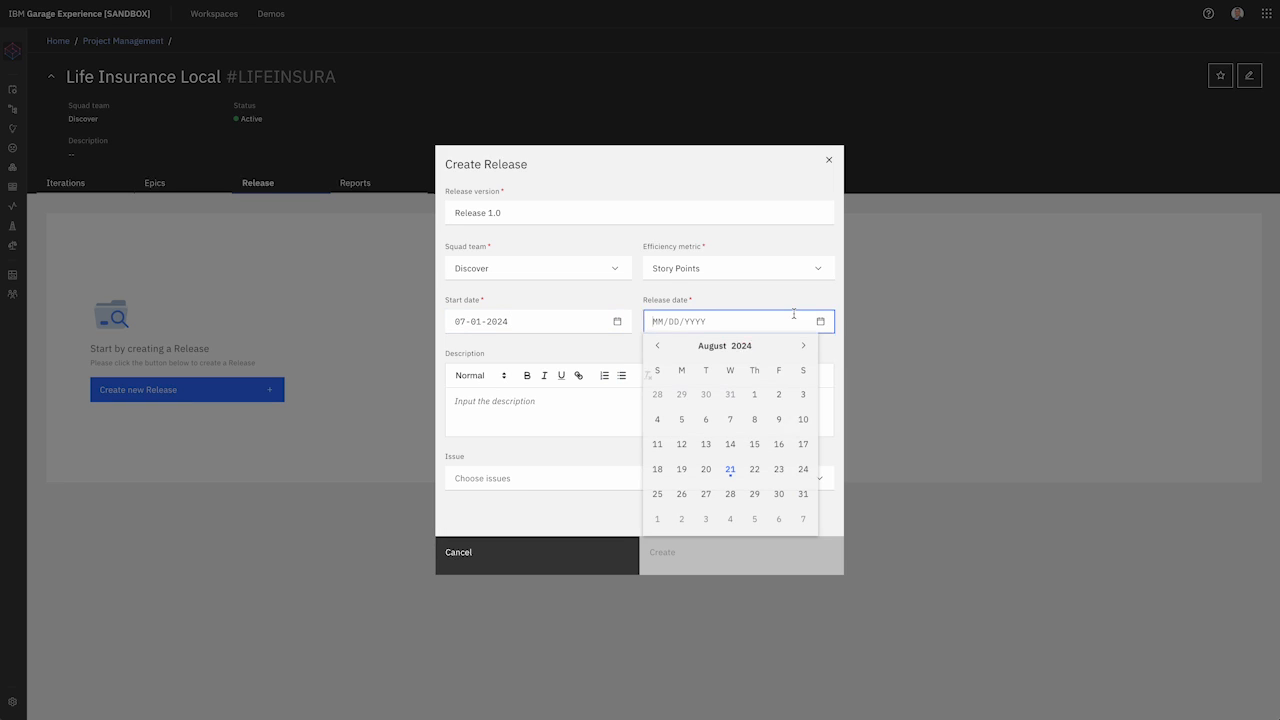
click(657, 348)
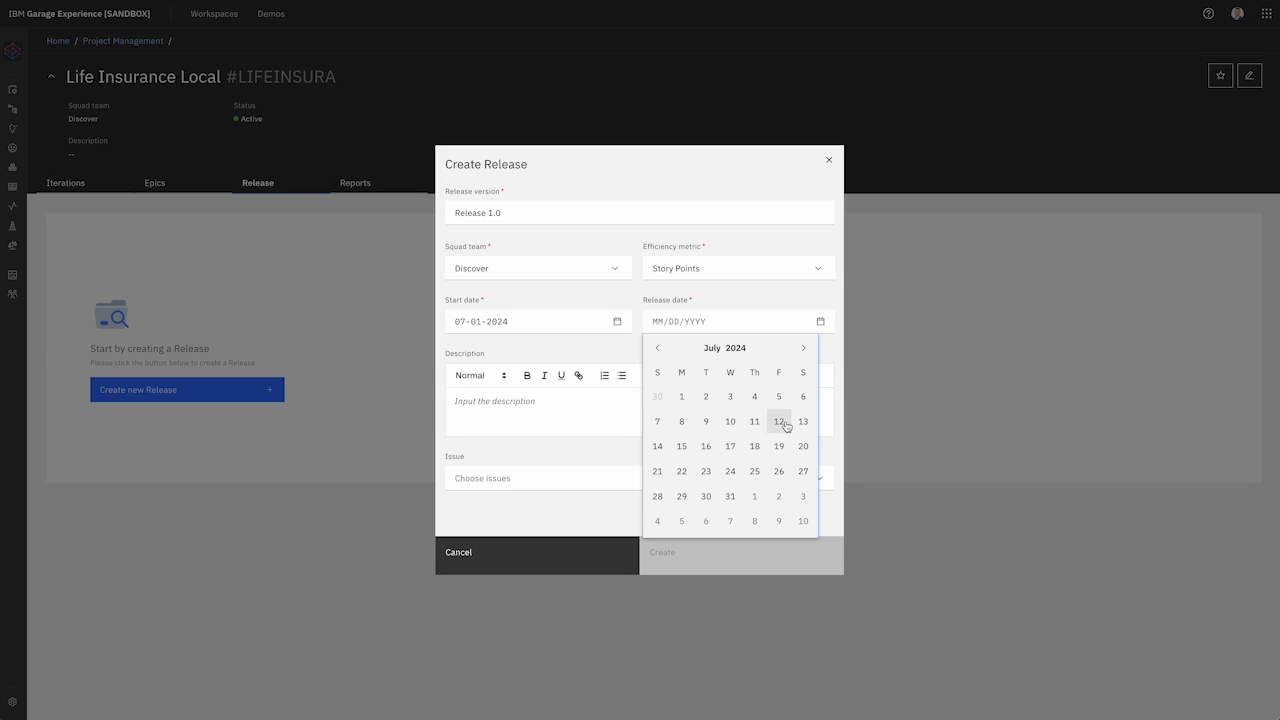
click(732, 496)
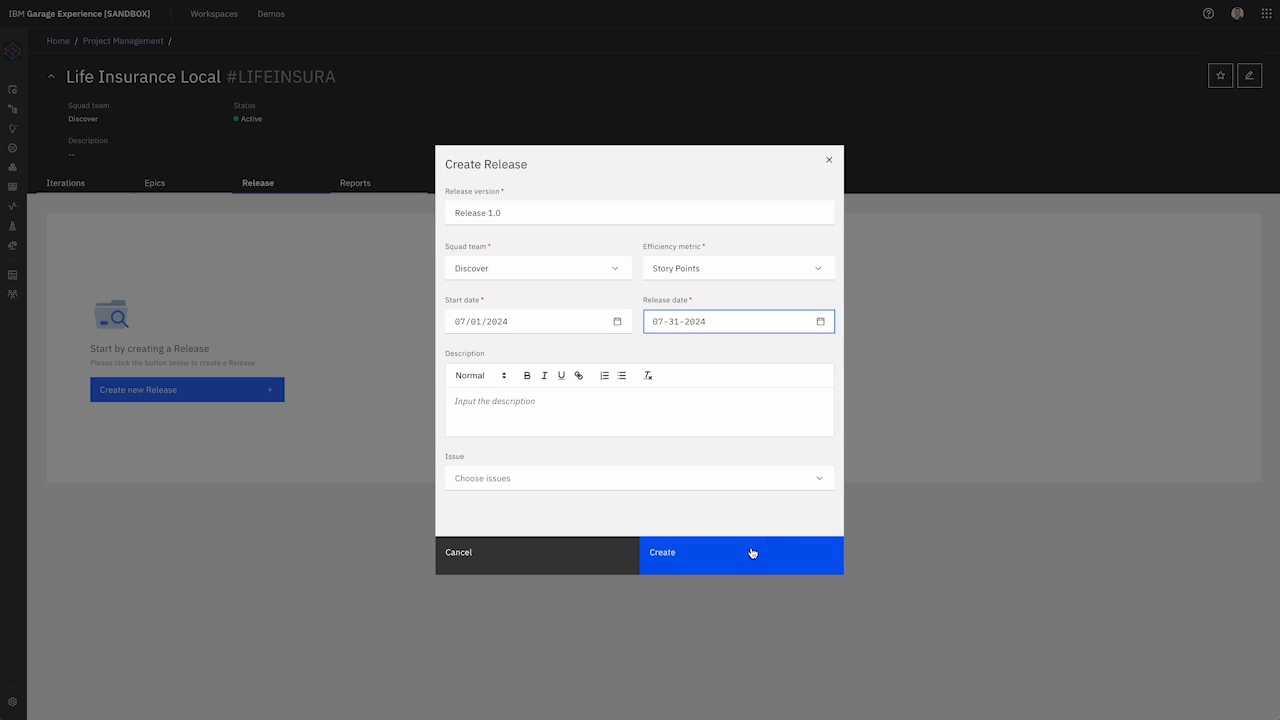
click(769, 477)
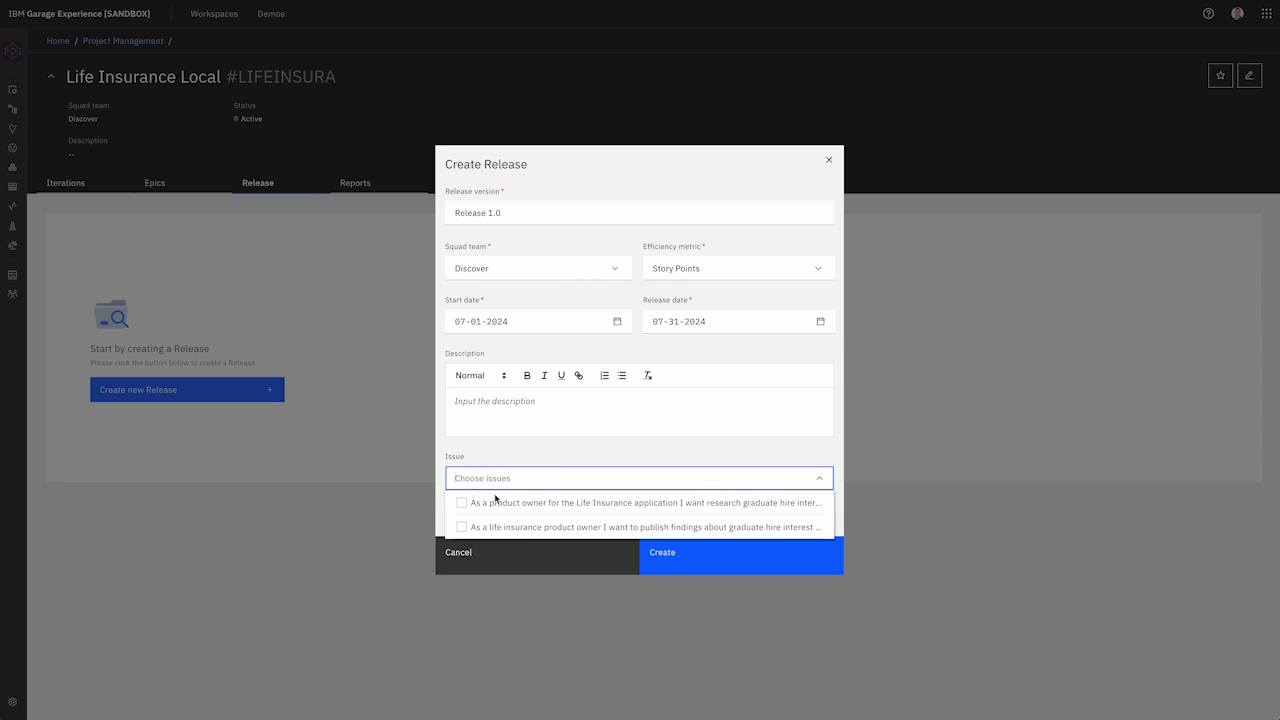
click(462, 503)
click(462, 527)
click(681, 558)
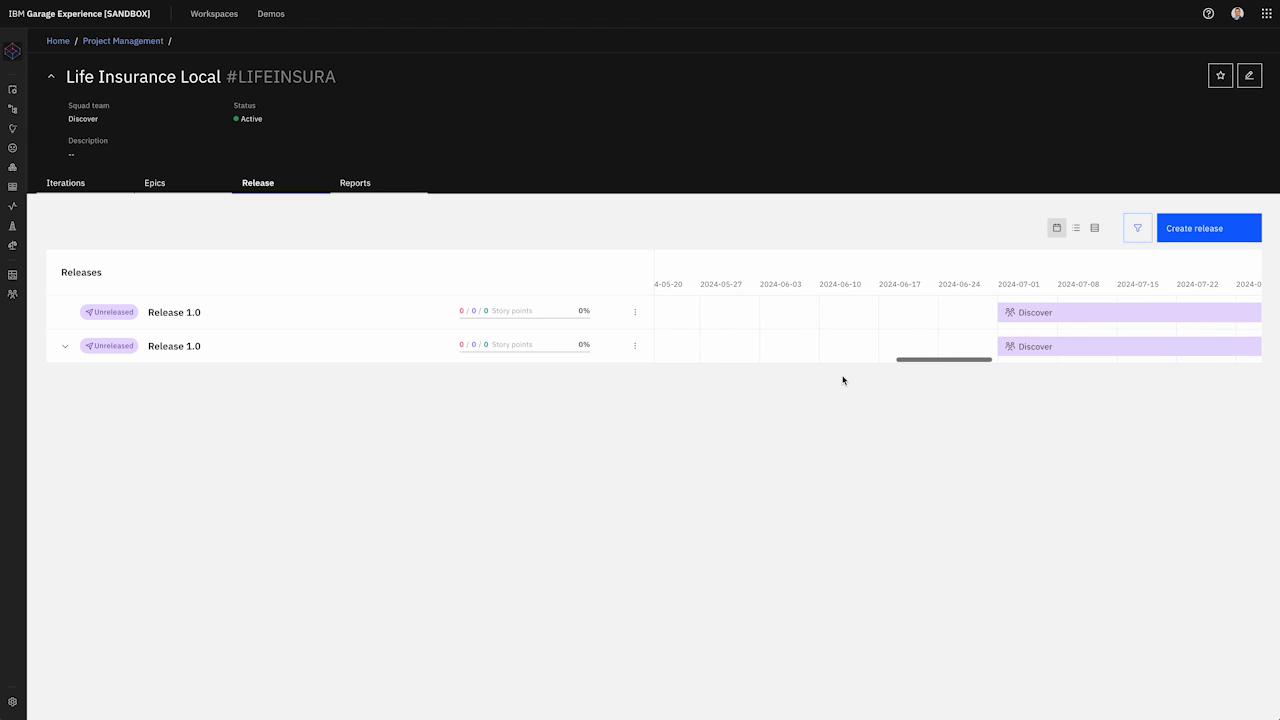
Step: Expand Release 1.0 to review its two stories and inspect both release action menus
scroll(923, 354, left, 5)
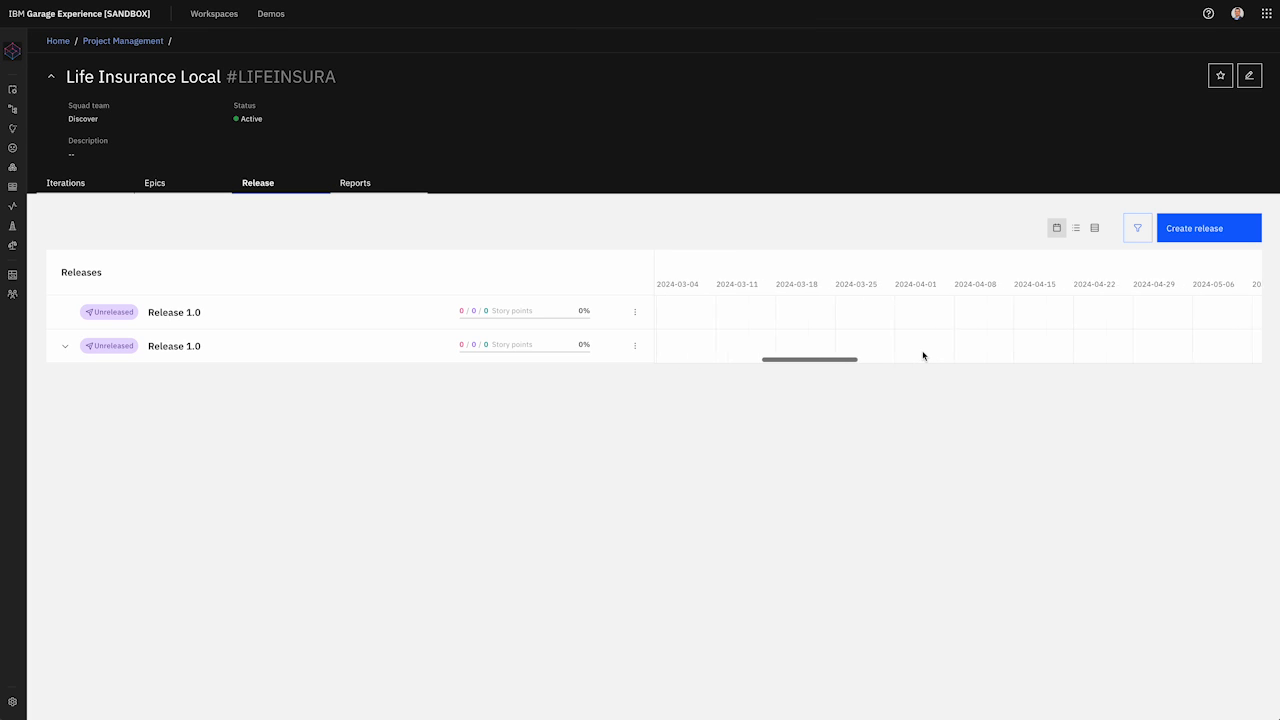
scroll(923, 354, right, 10)
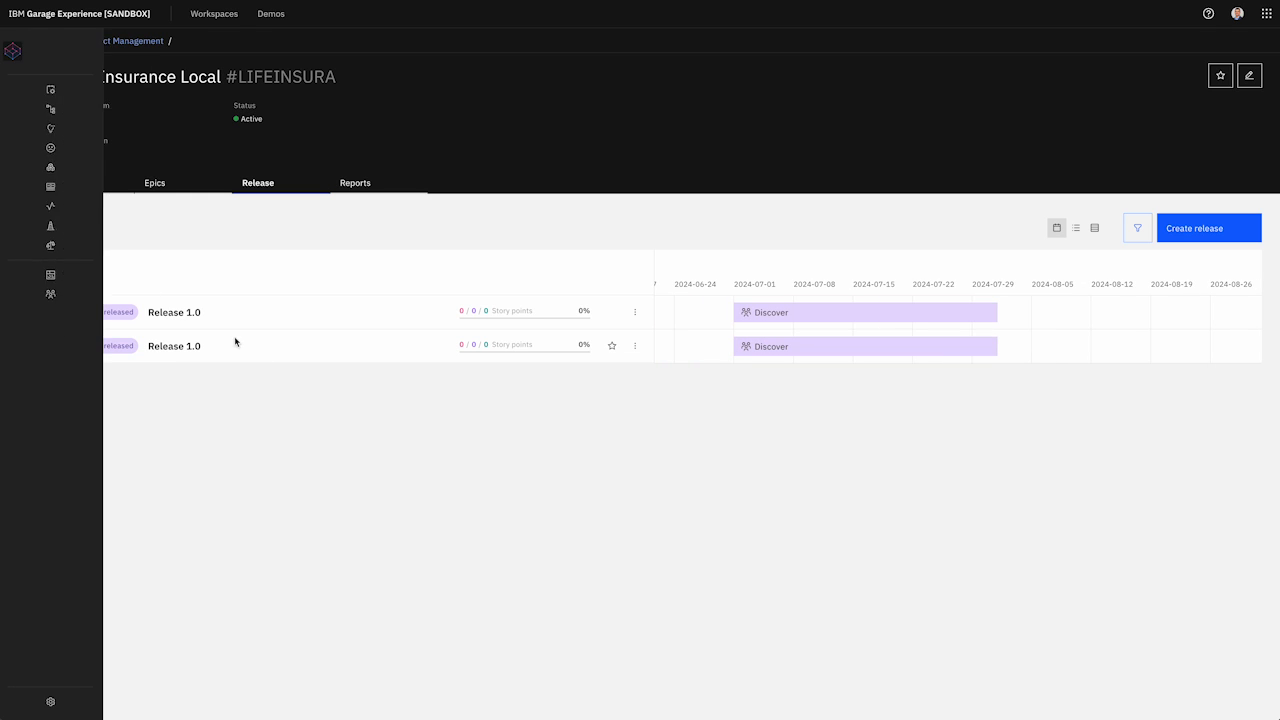
click(64, 346)
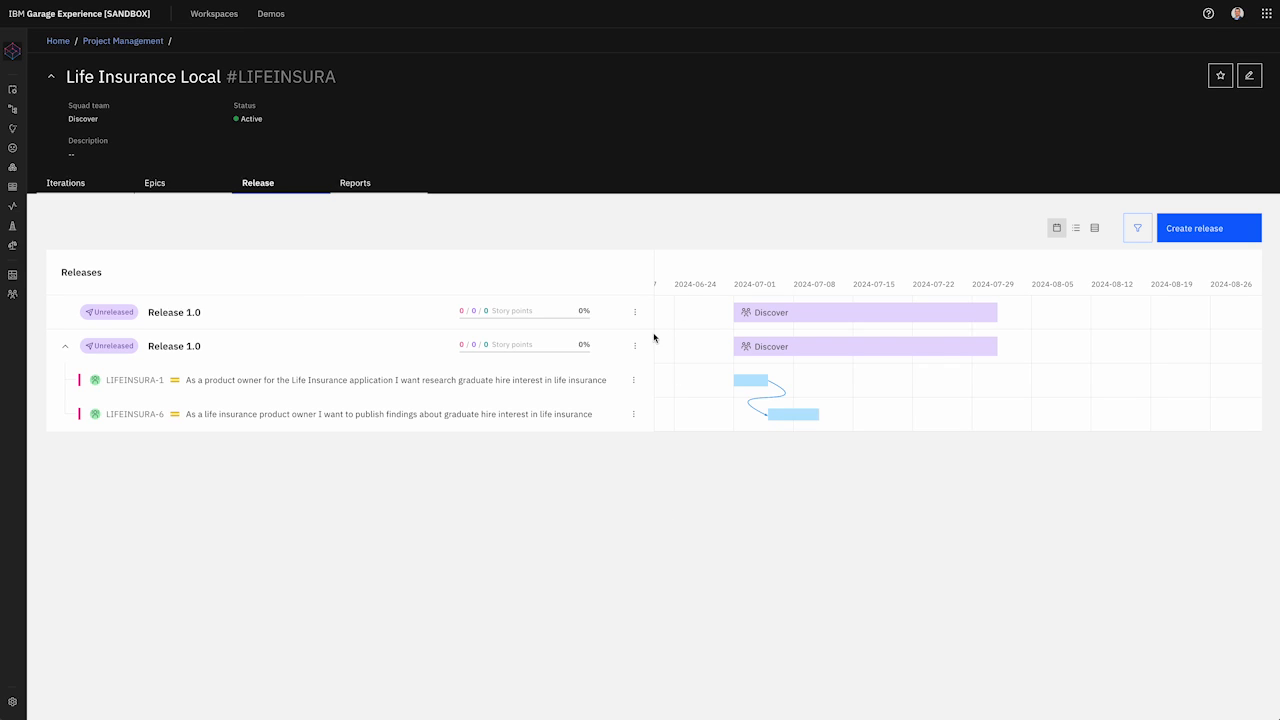
click(634, 312)
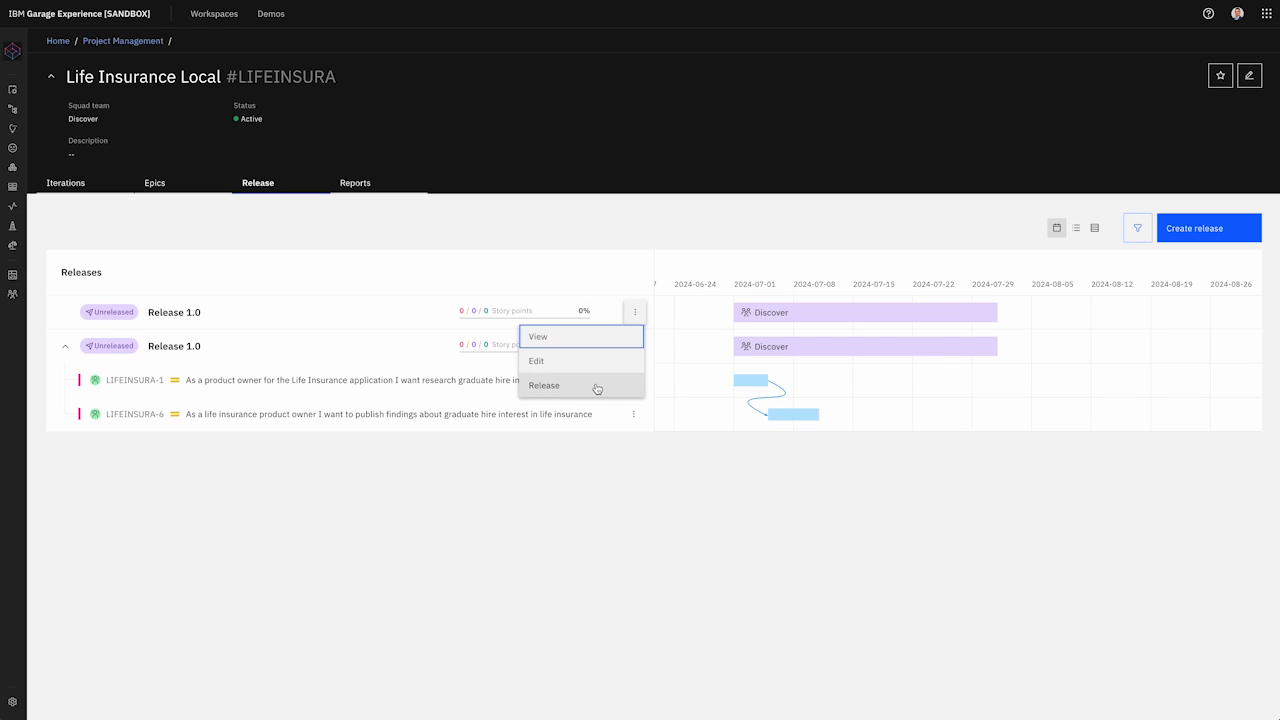
click(627, 467)
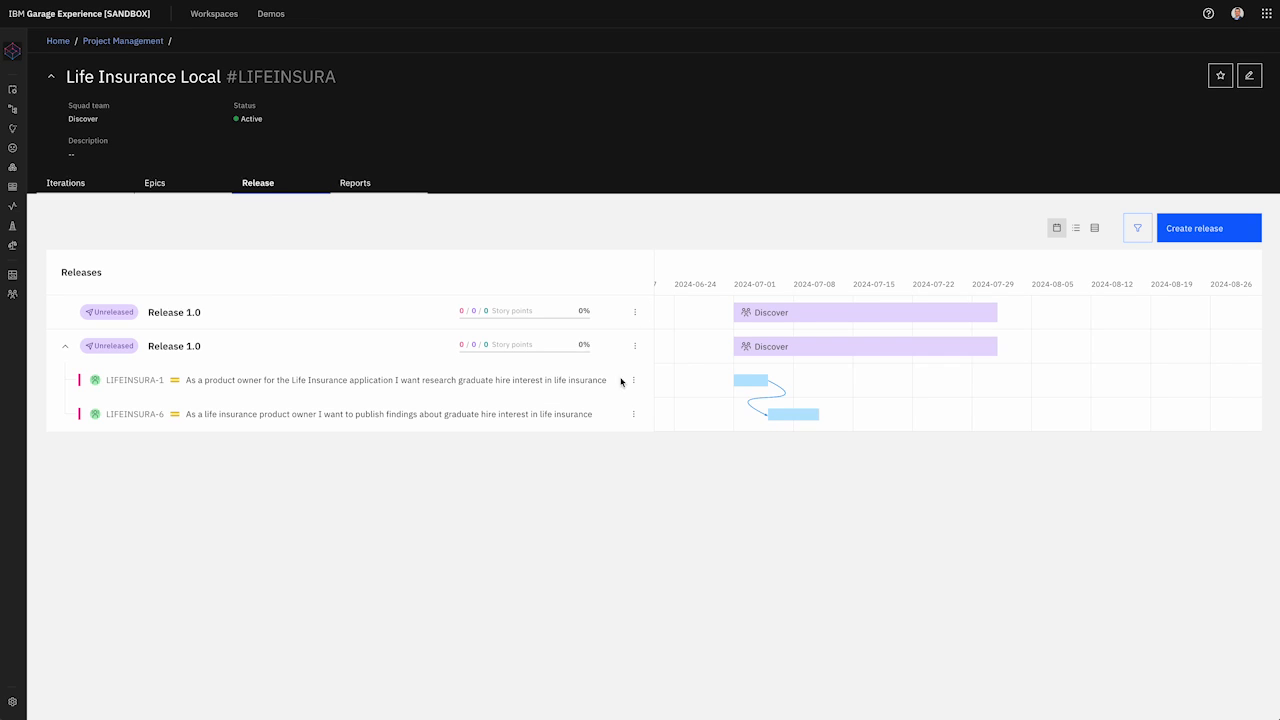
click(634, 346)
click(612, 532)
click(70, 186)
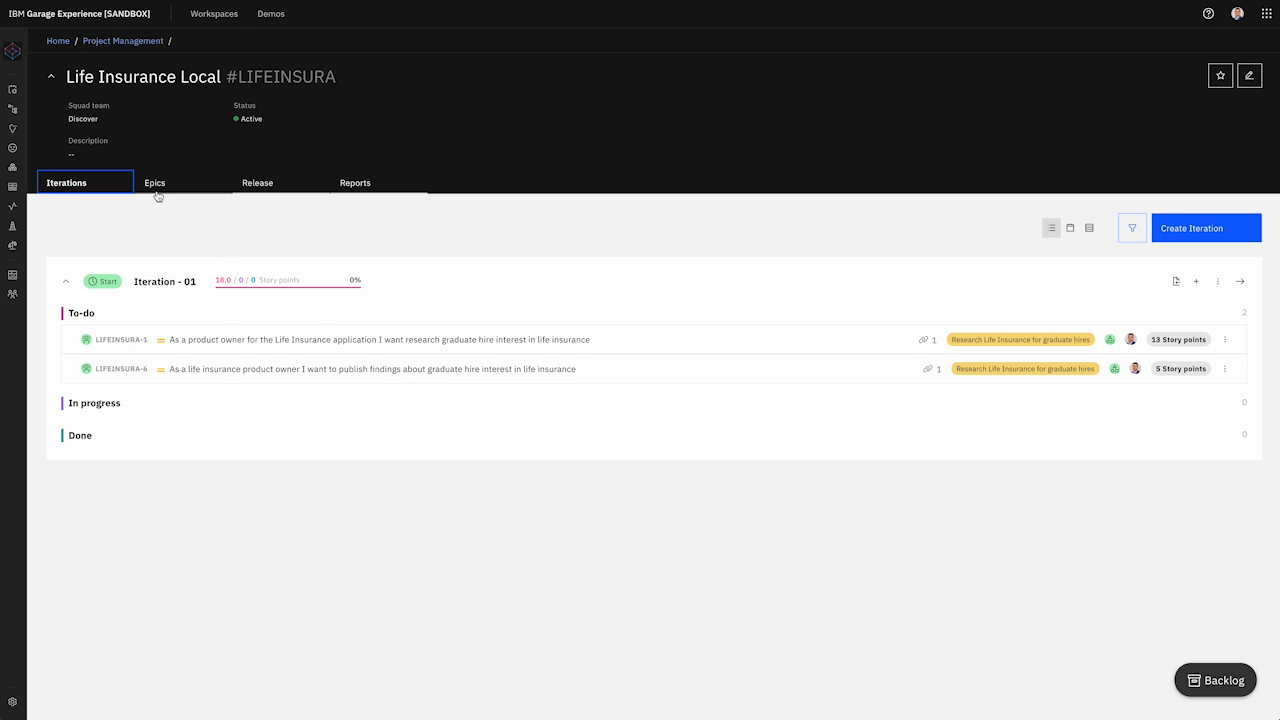
Step: On the Iteration - 01 board, move LIFEINSURA-1 and its sub-tasks into Done
click(1240, 281)
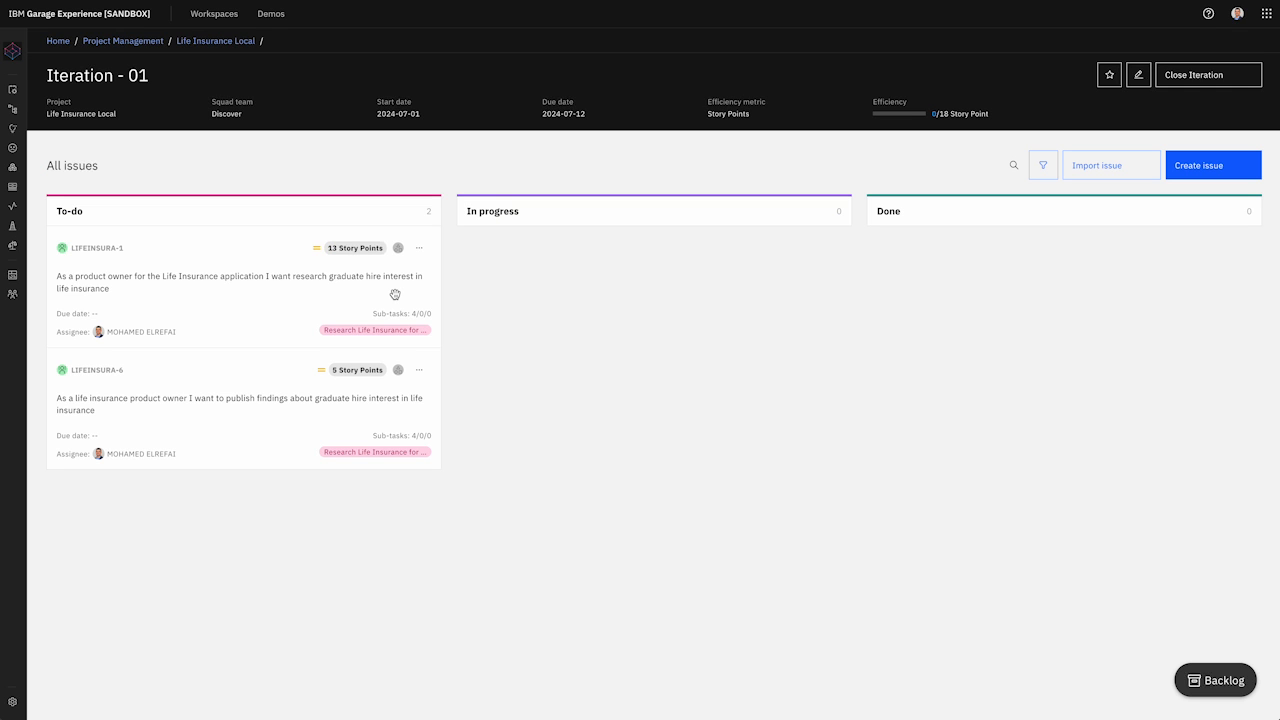
drag(288, 273, 610, 270)
drag(373, 296, 729, 417)
drag(748, 297, 1134, 294)
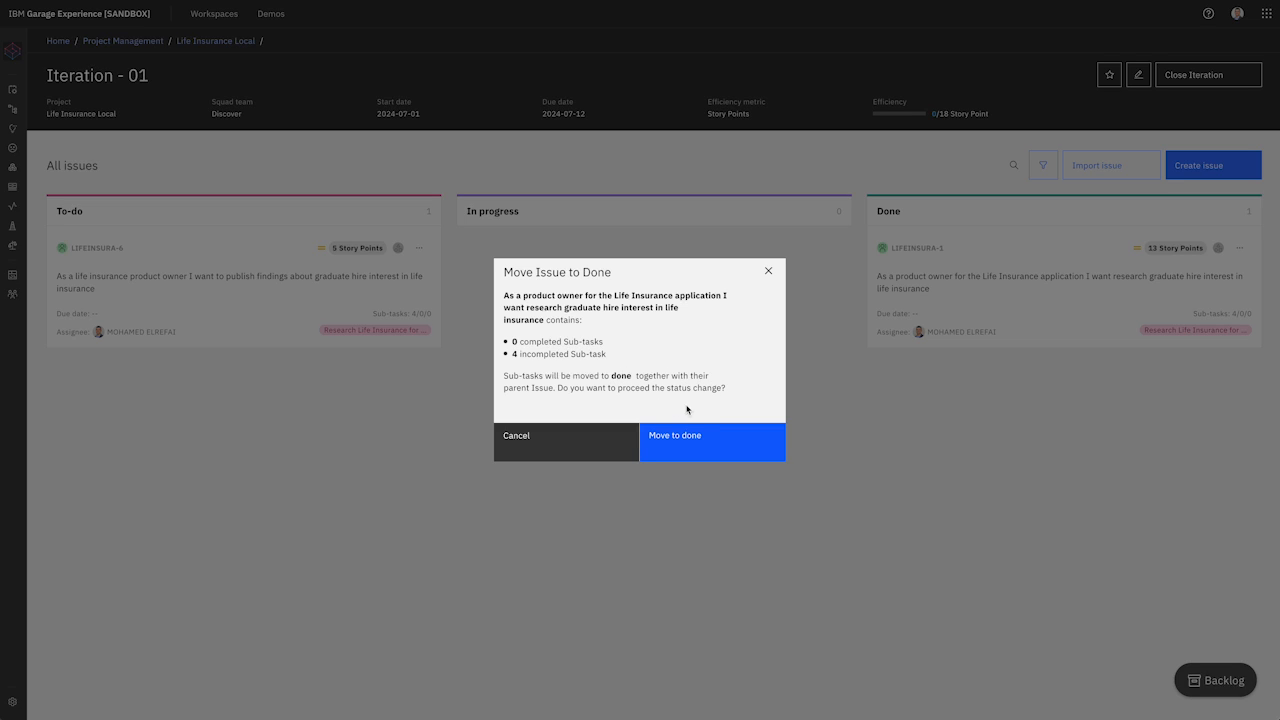
click(694, 453)
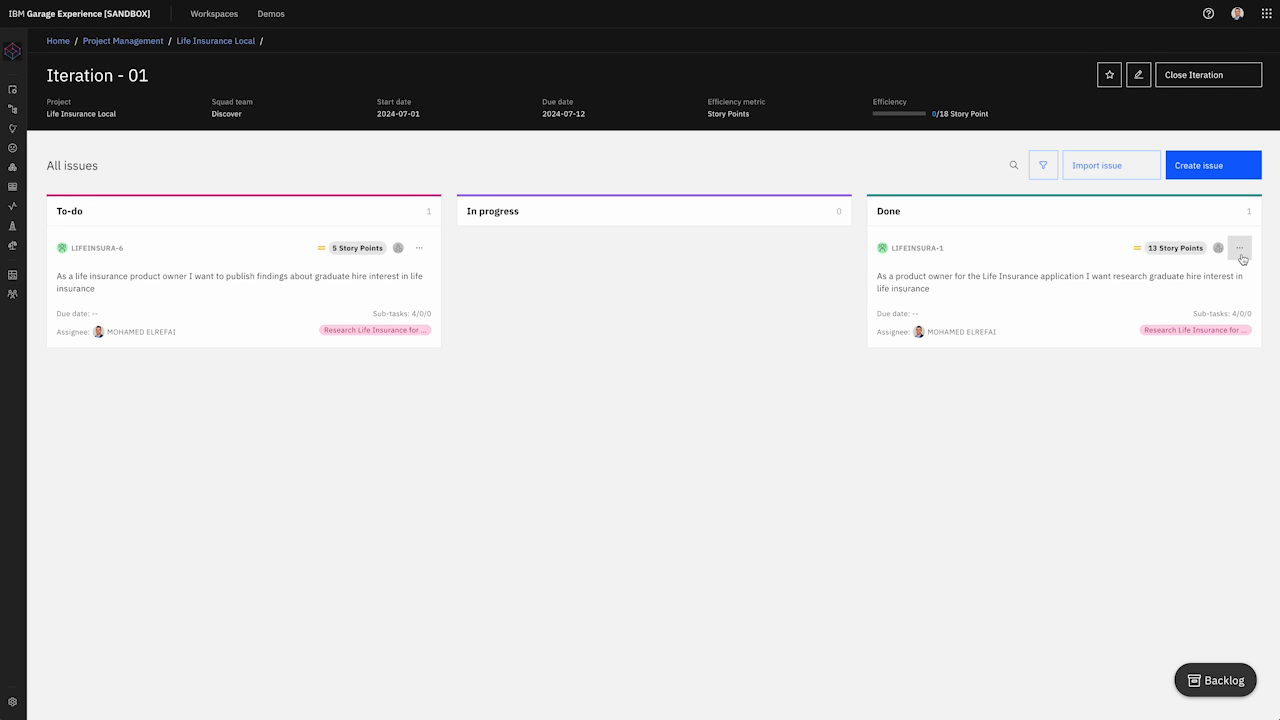
click(1241, 250)
Step: Review LIFEINSURA-1's finished sub-tasks, then drag LIFEINSURA-6 into In progress (13/18 points)
click(1149, 280)
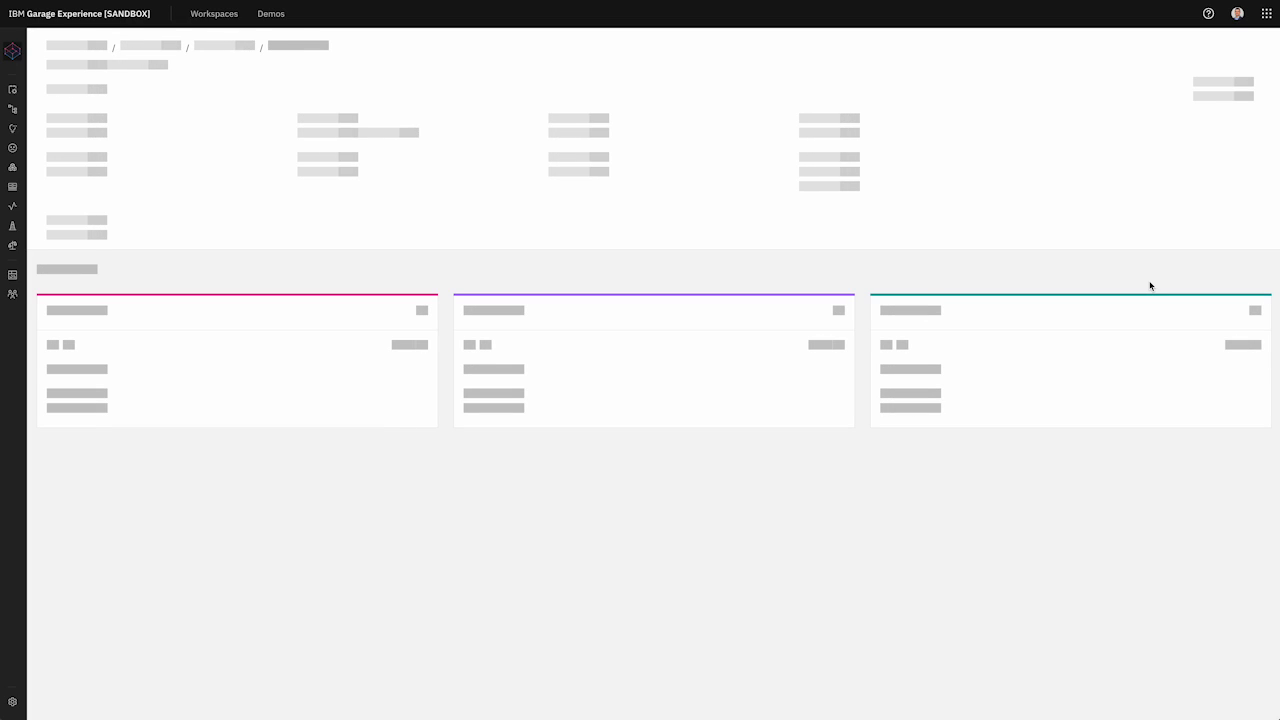
scroll(1006, 449, down, 2)
scroll(1006, 449, up, 1)
scroll(1006, 453, up, 1)
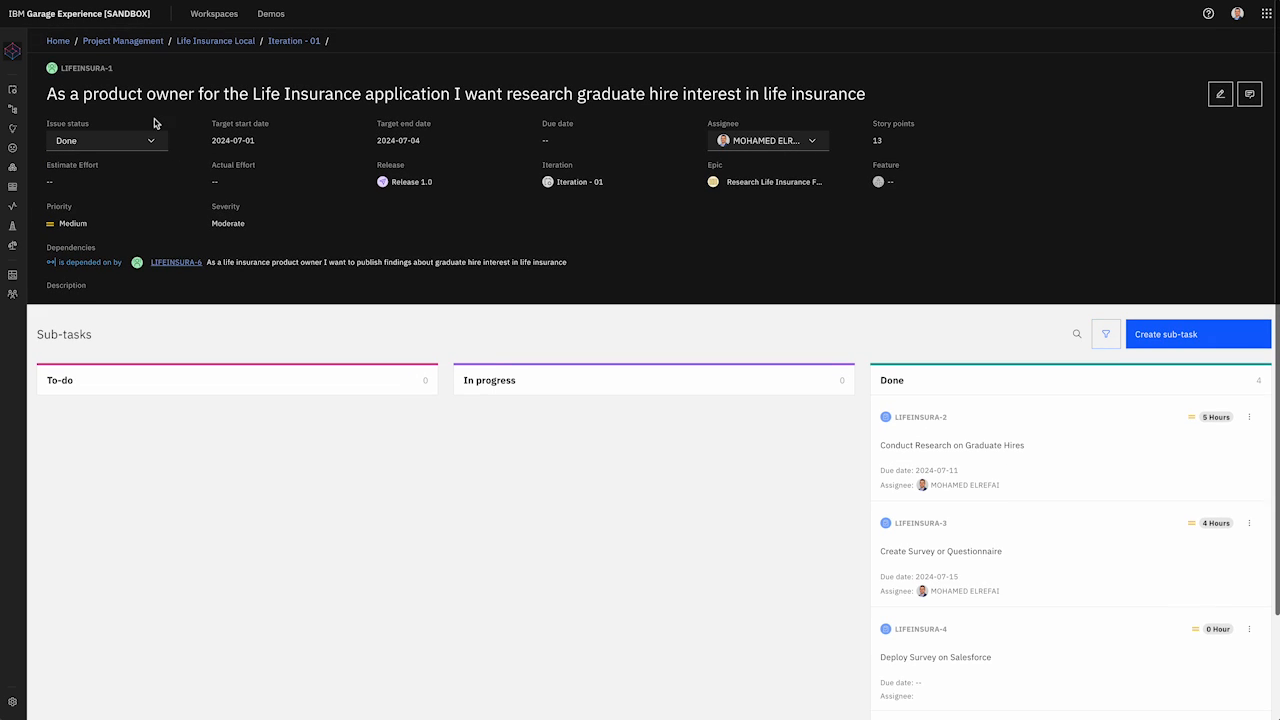
click(292, 44)
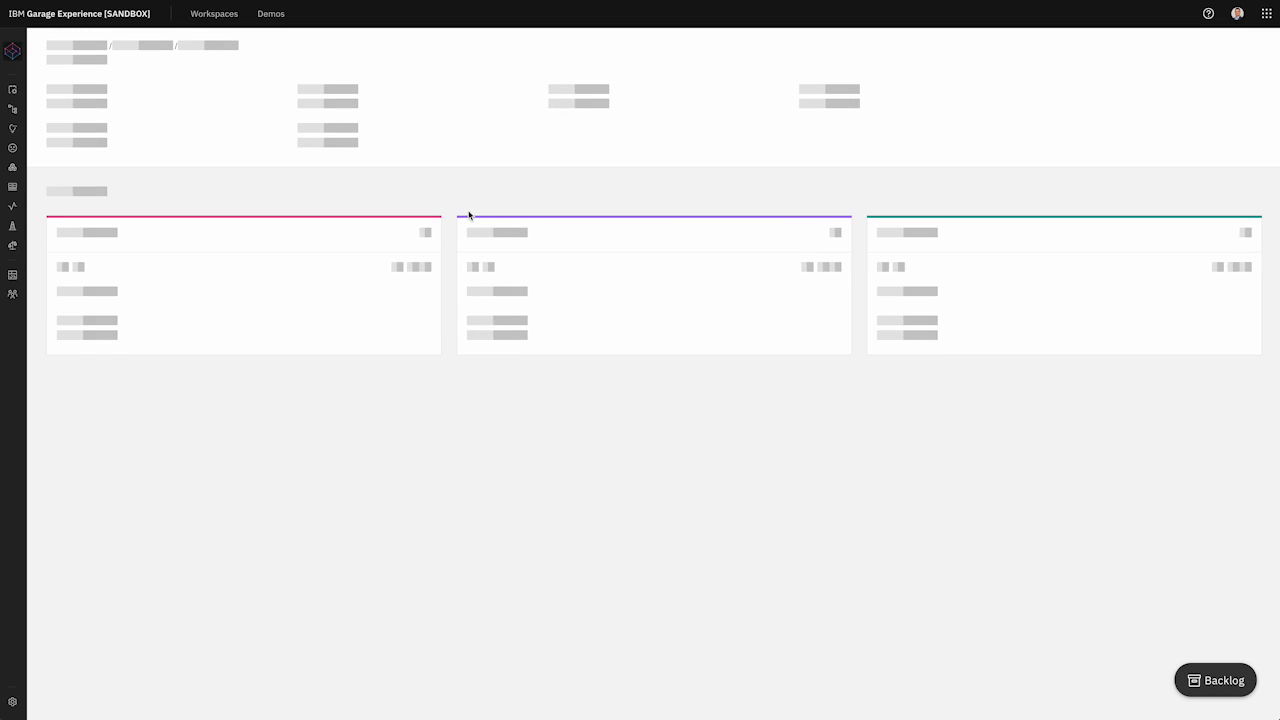
drag(246, 256, 664, 258)
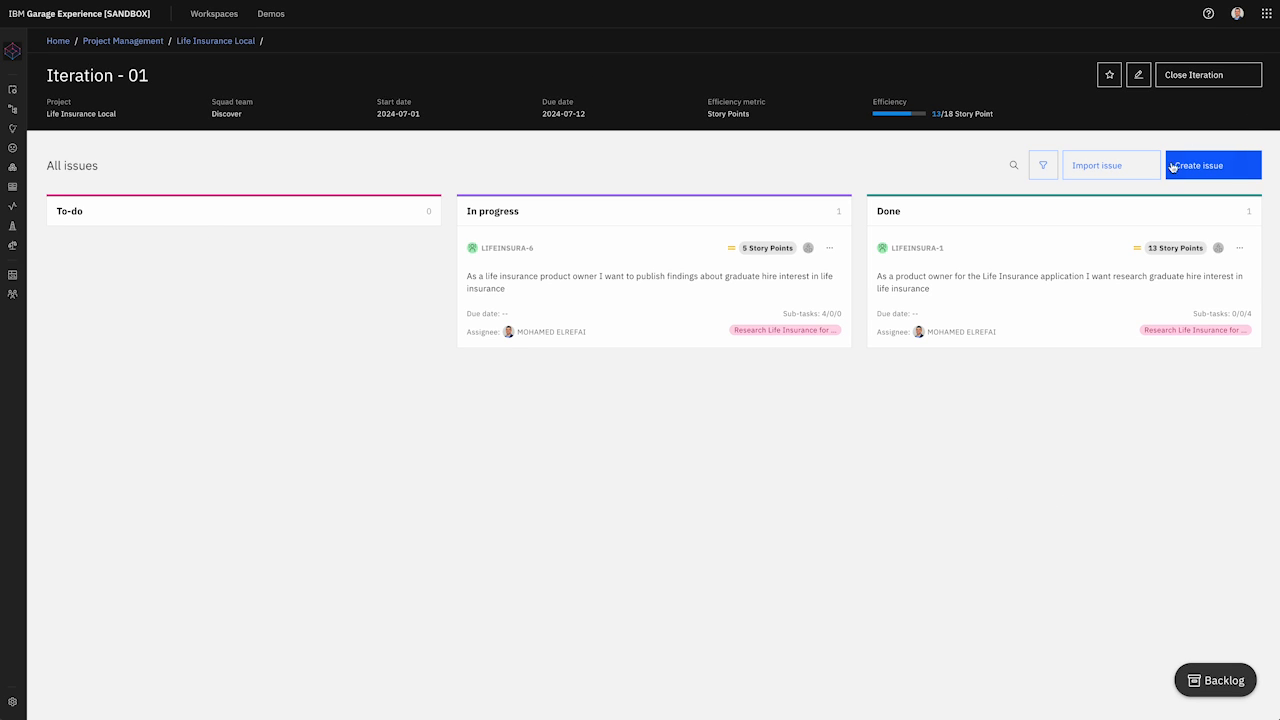
Step: Close Iteration - 01, moving its unfinished issue into a new Iteration 2, and return to Life Insurance Local
click(1199, 78)
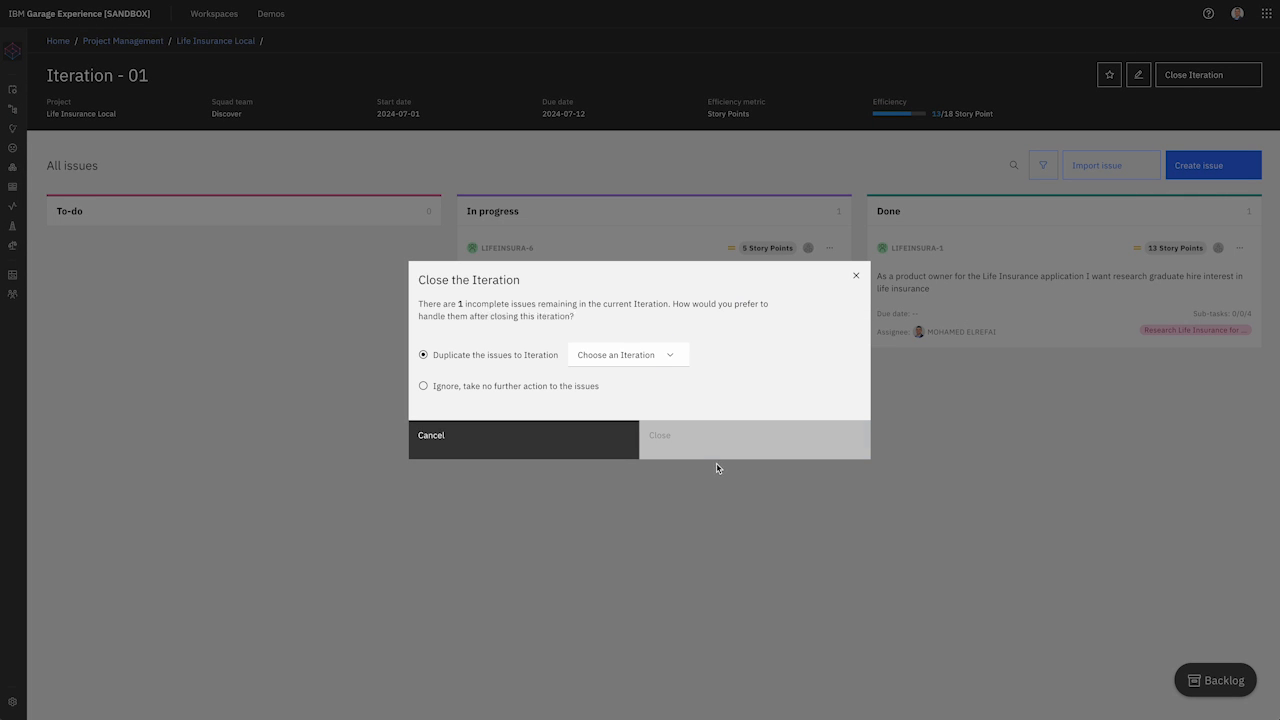
click(675, 361)
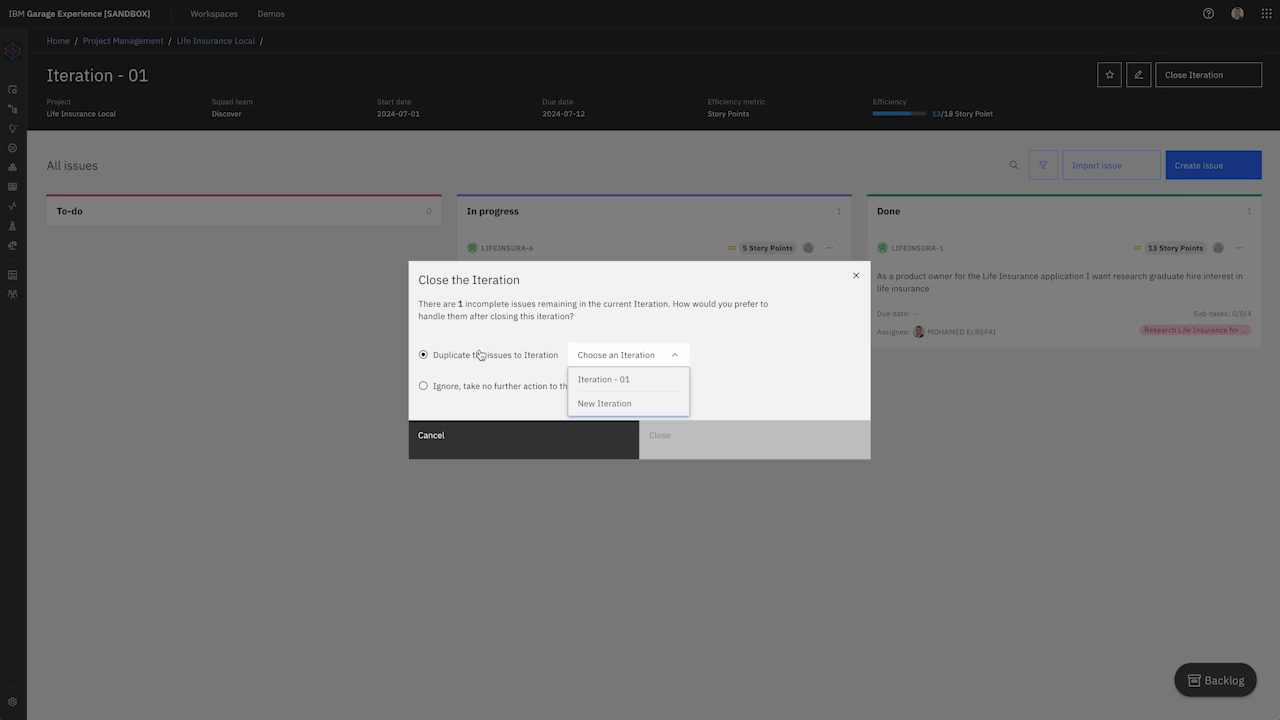
click(618, 414)
click(614, 408)
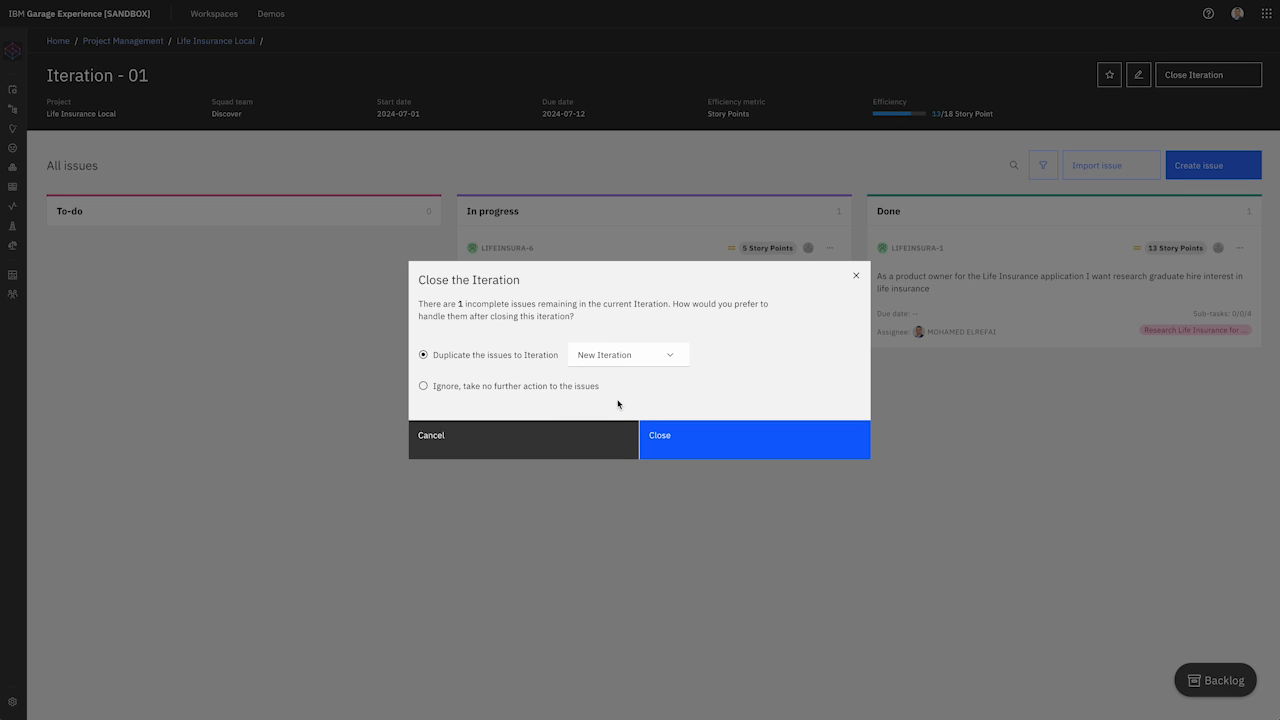
click(706, 447)
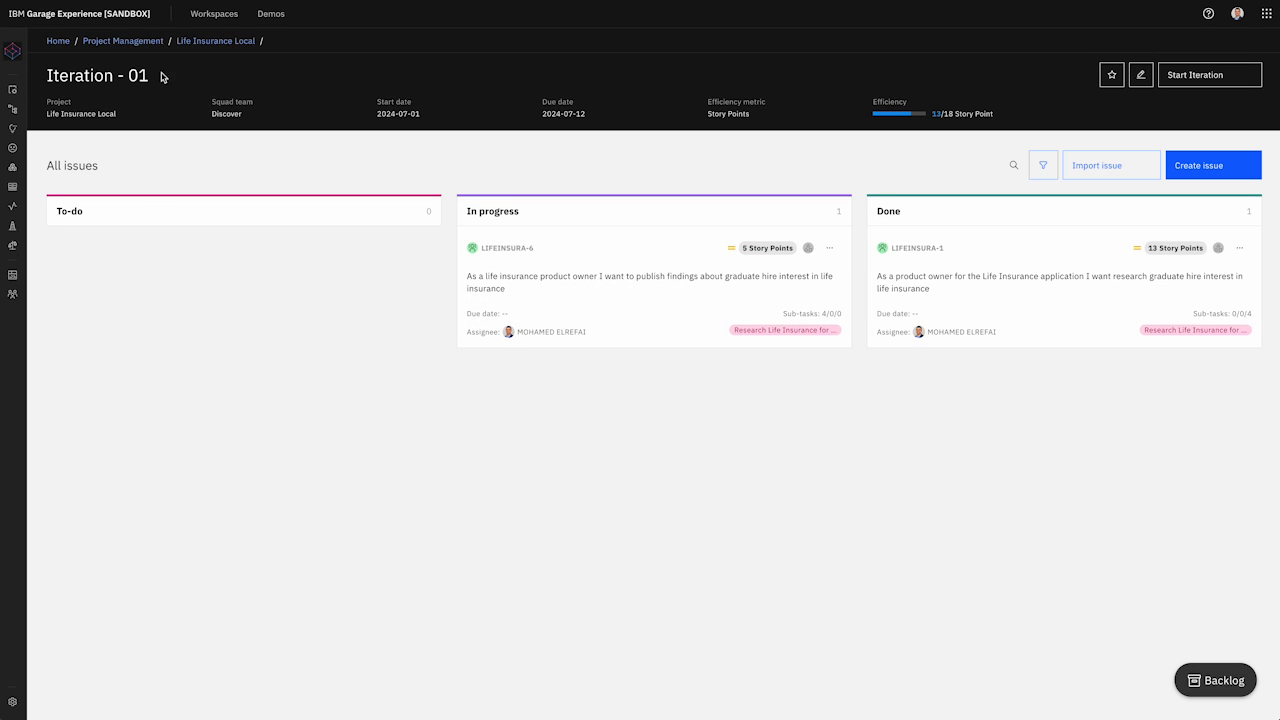
click(219, 40)
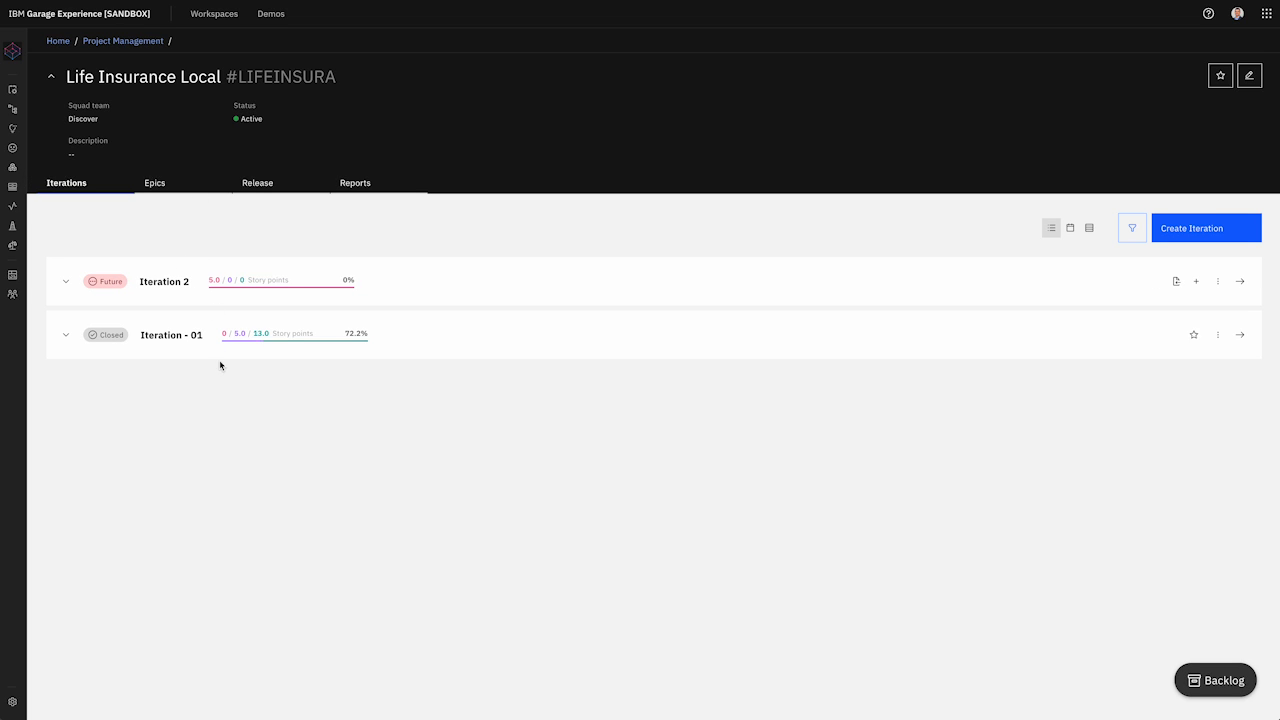
Step: Review the closed Iteration - 01 board, then view Life Insurance Local's reports showing 15 total issues
mouse_move(360, 340)
click(1239, 336)
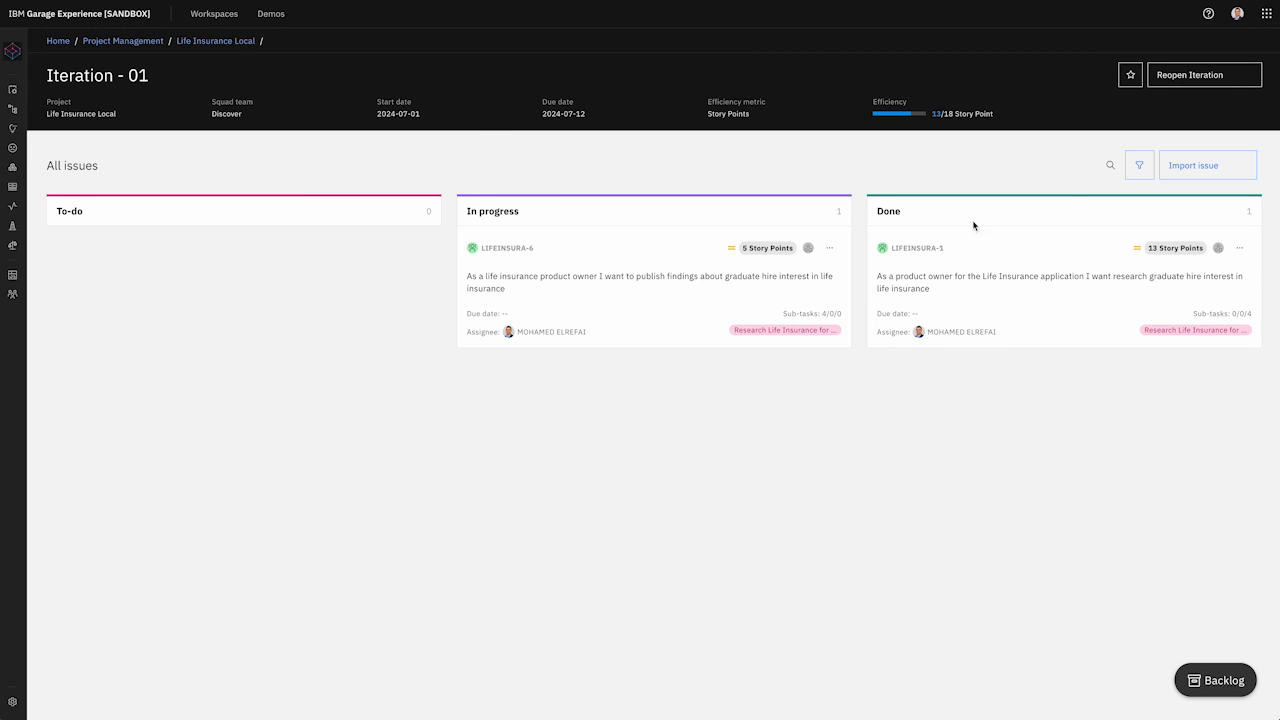
click(230, 41)
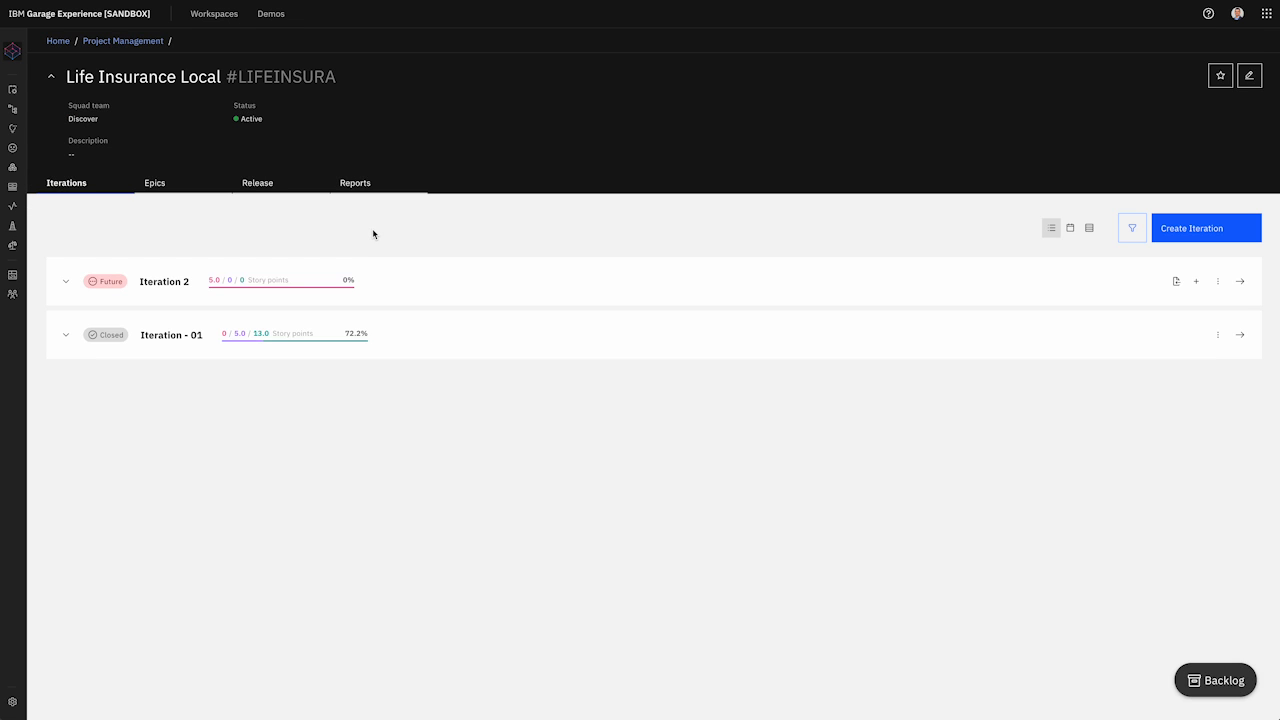
click(363, 181)
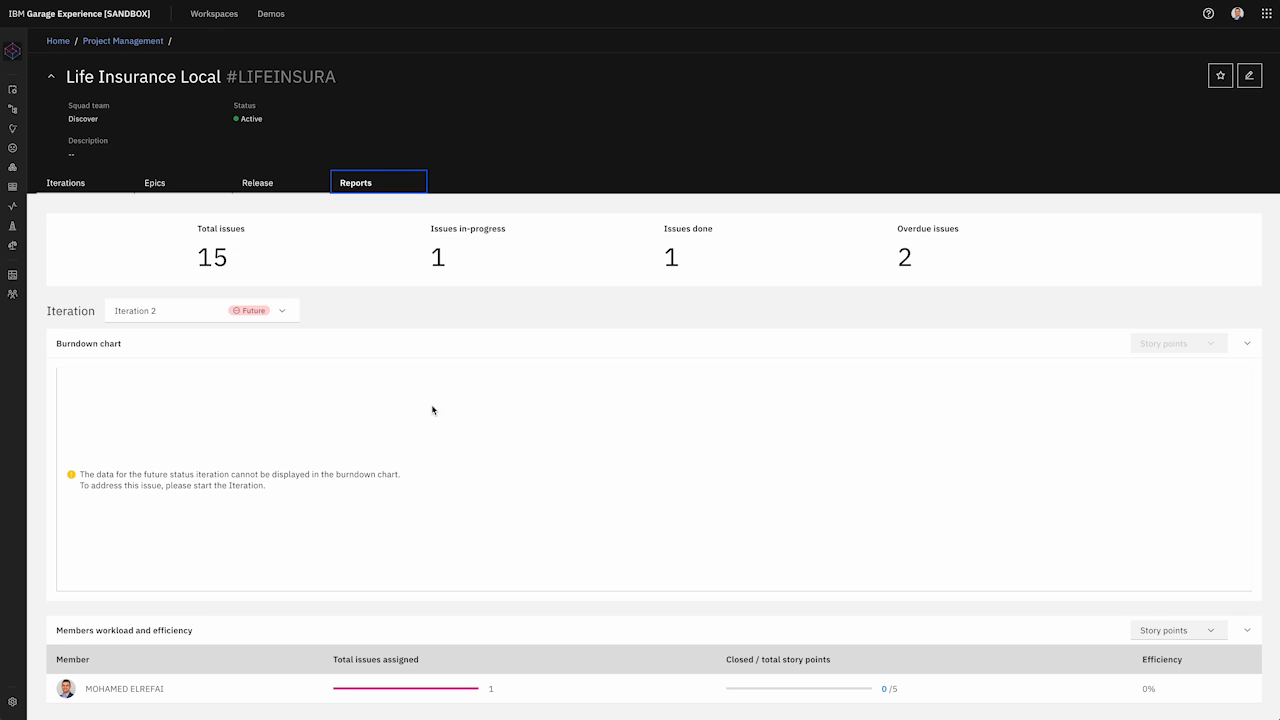
Step: Switch the Reports iteration filter from Iteration 2 to Iteration - 01
scroll(462, 382, down, 1)
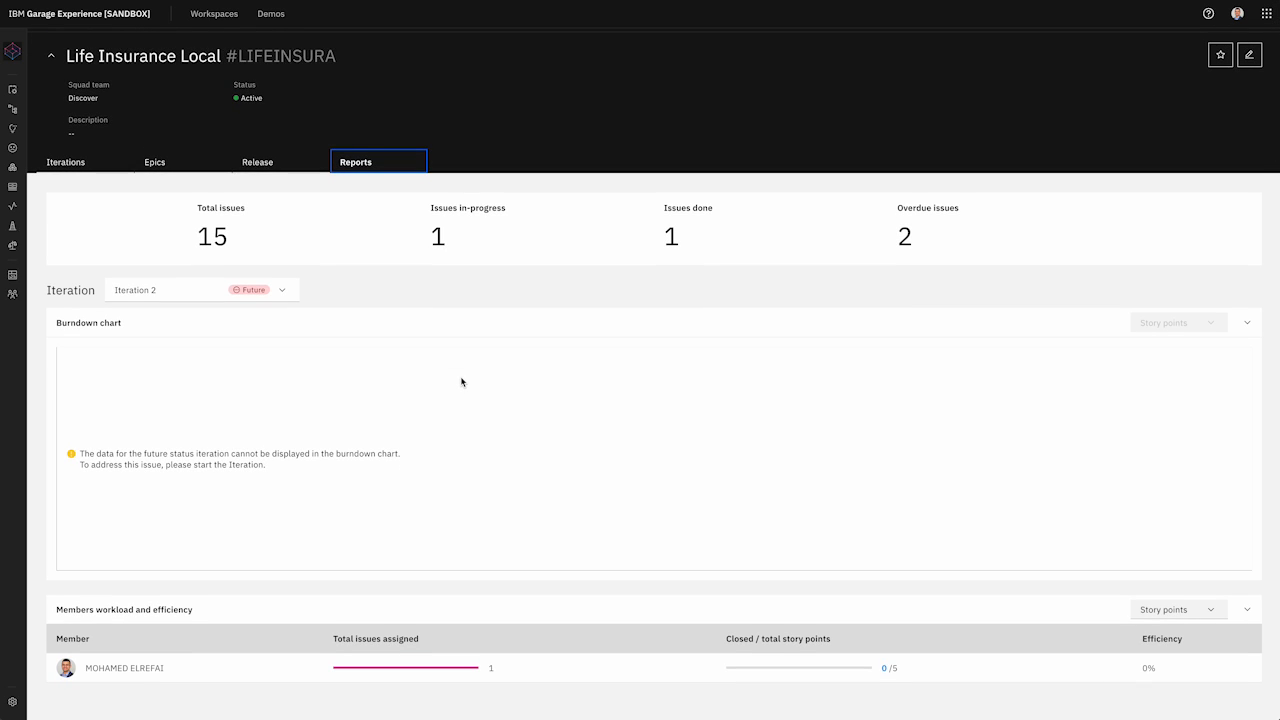
click(279, 290)
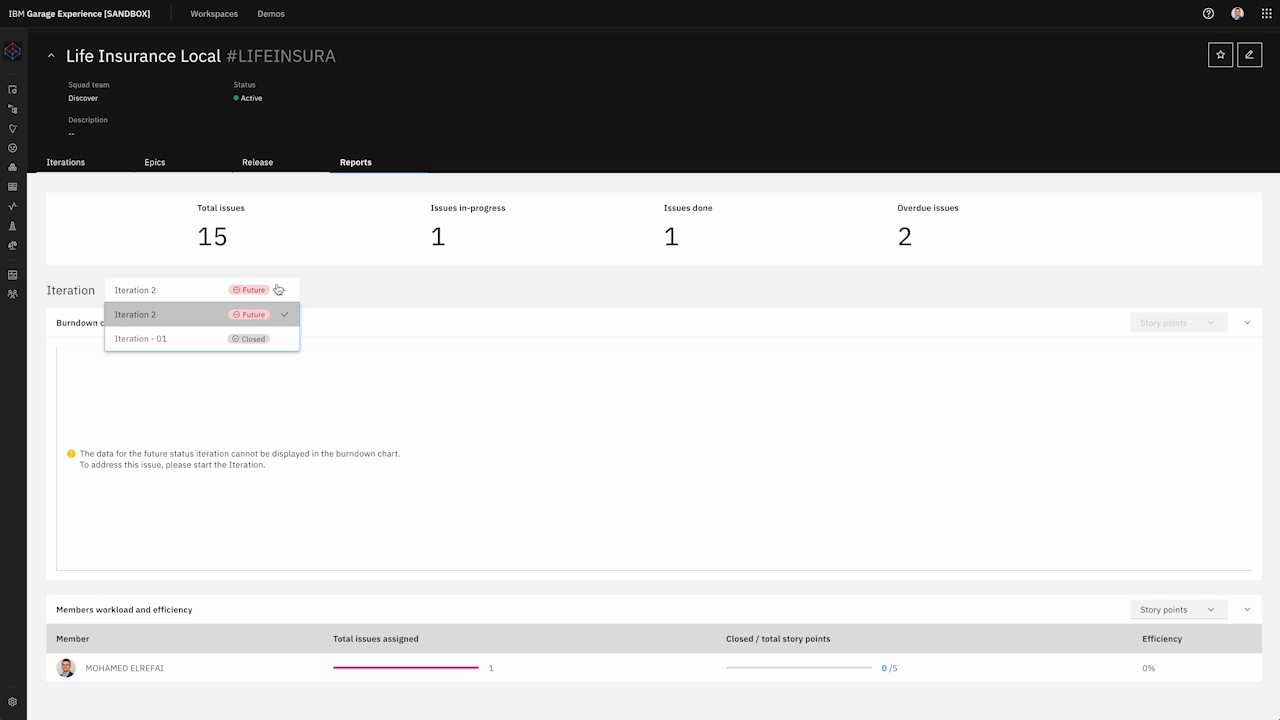
click(266, 340)
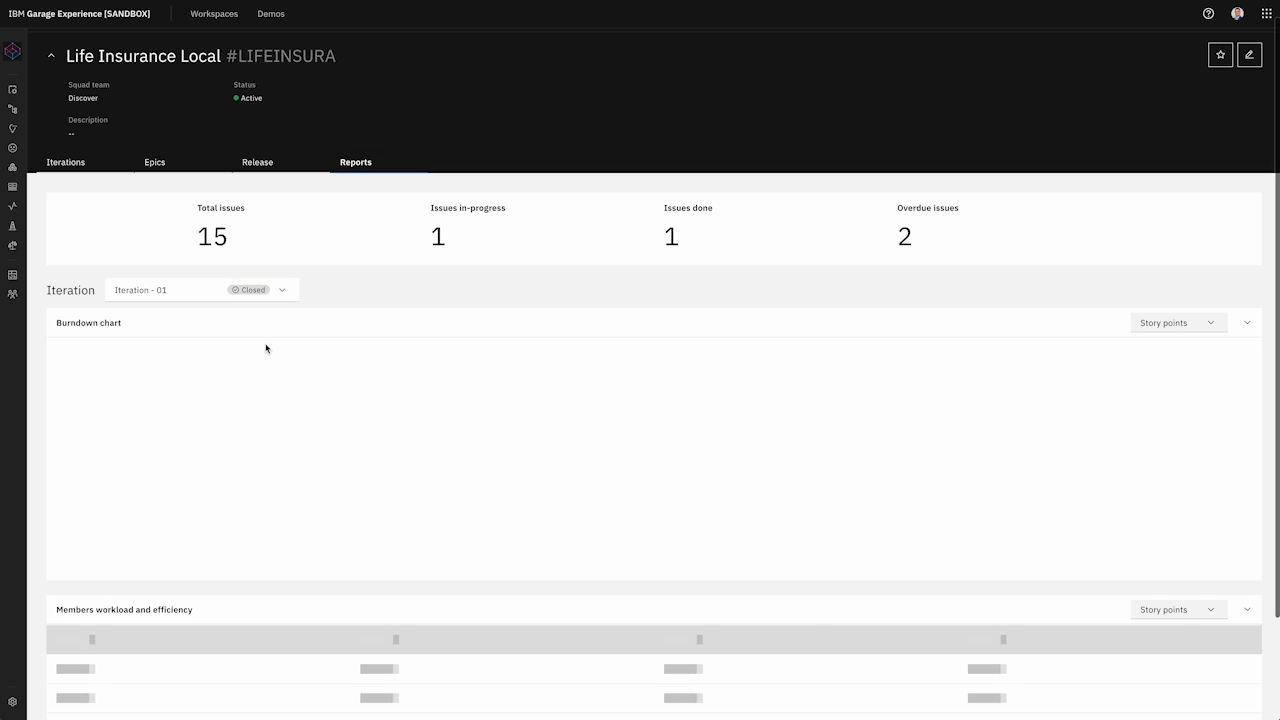
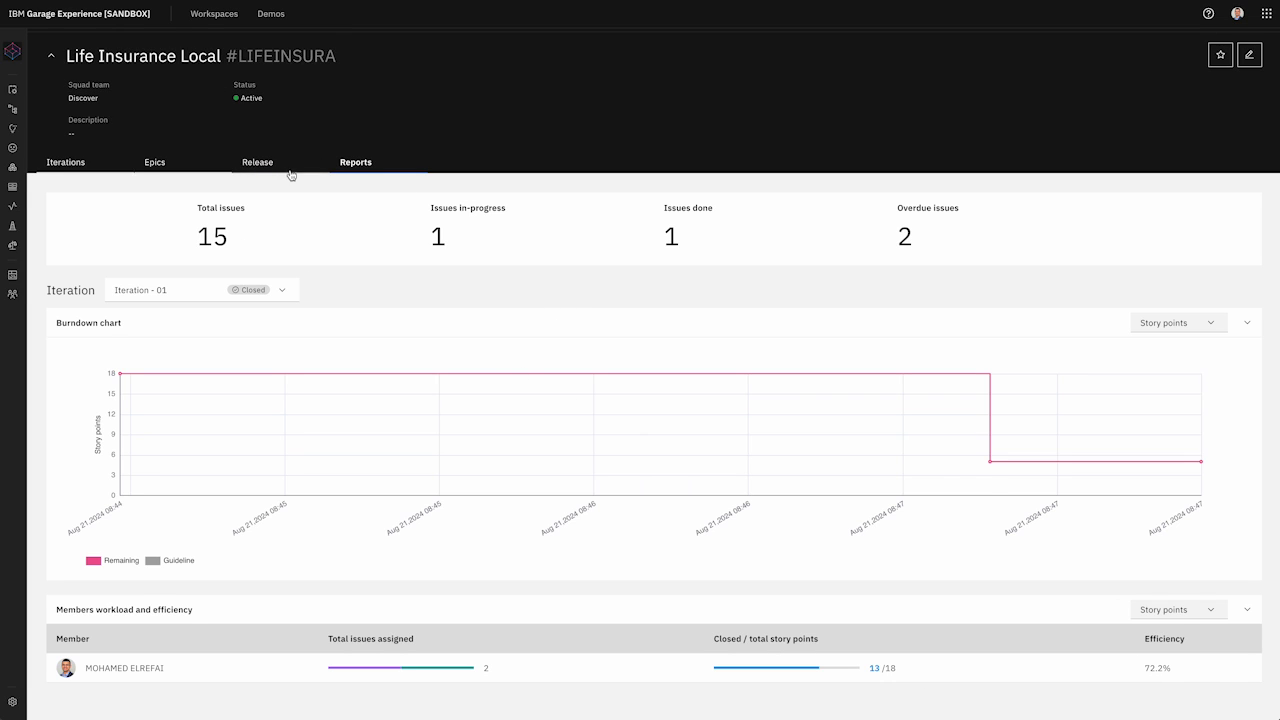
Step: Check Life Insurance Local's epic and its three stories, view its iterations, and return to the project list
click(181, 168)
click(66, 273)
click(66, 273)
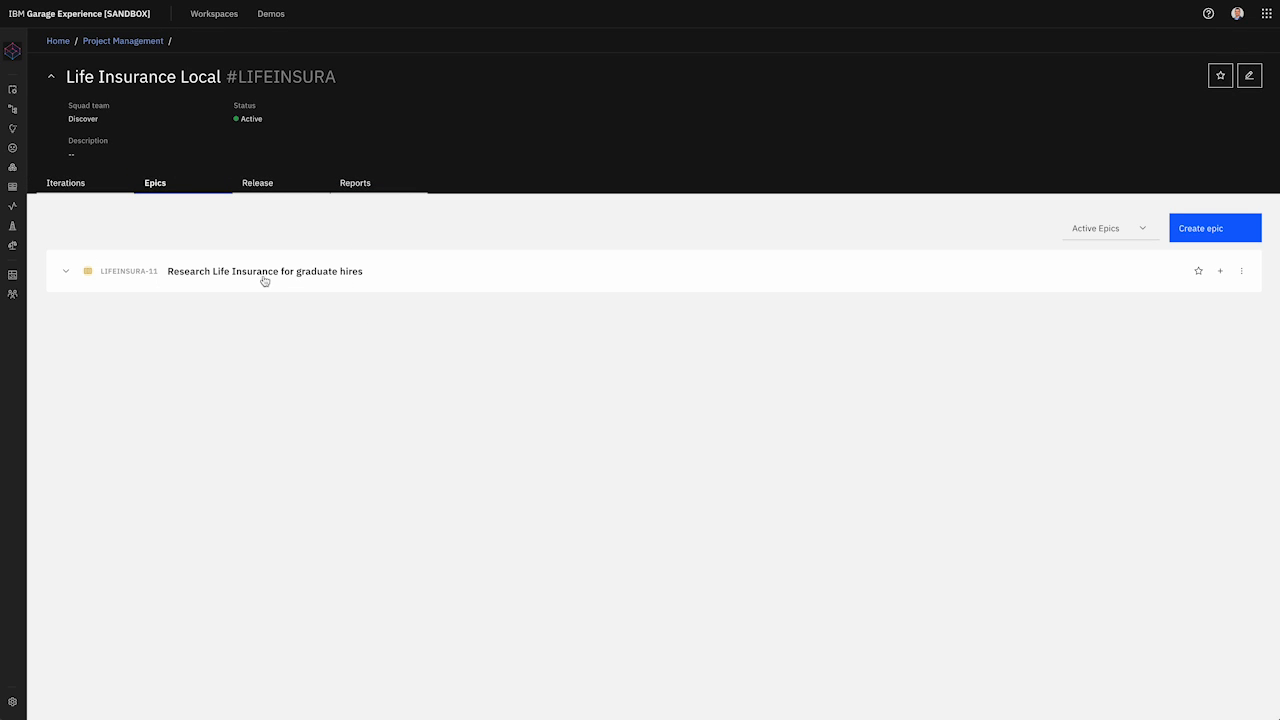
click(65, 275)
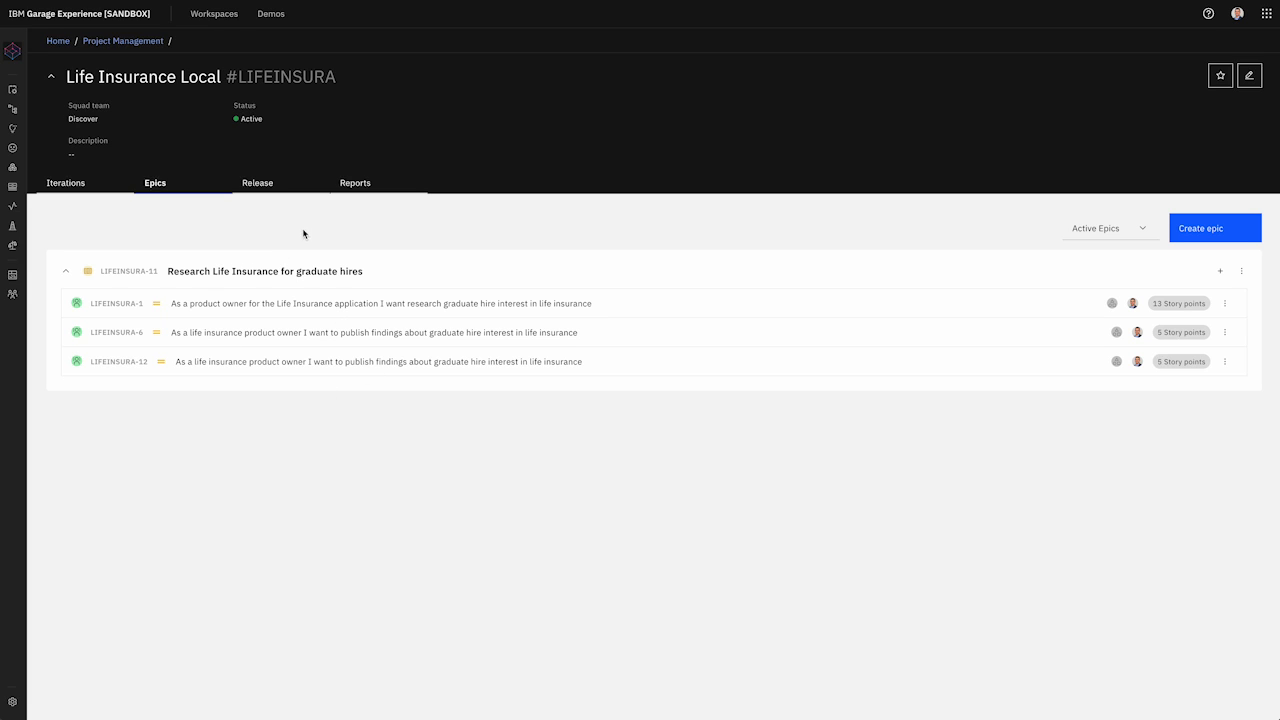
click(76, 186)
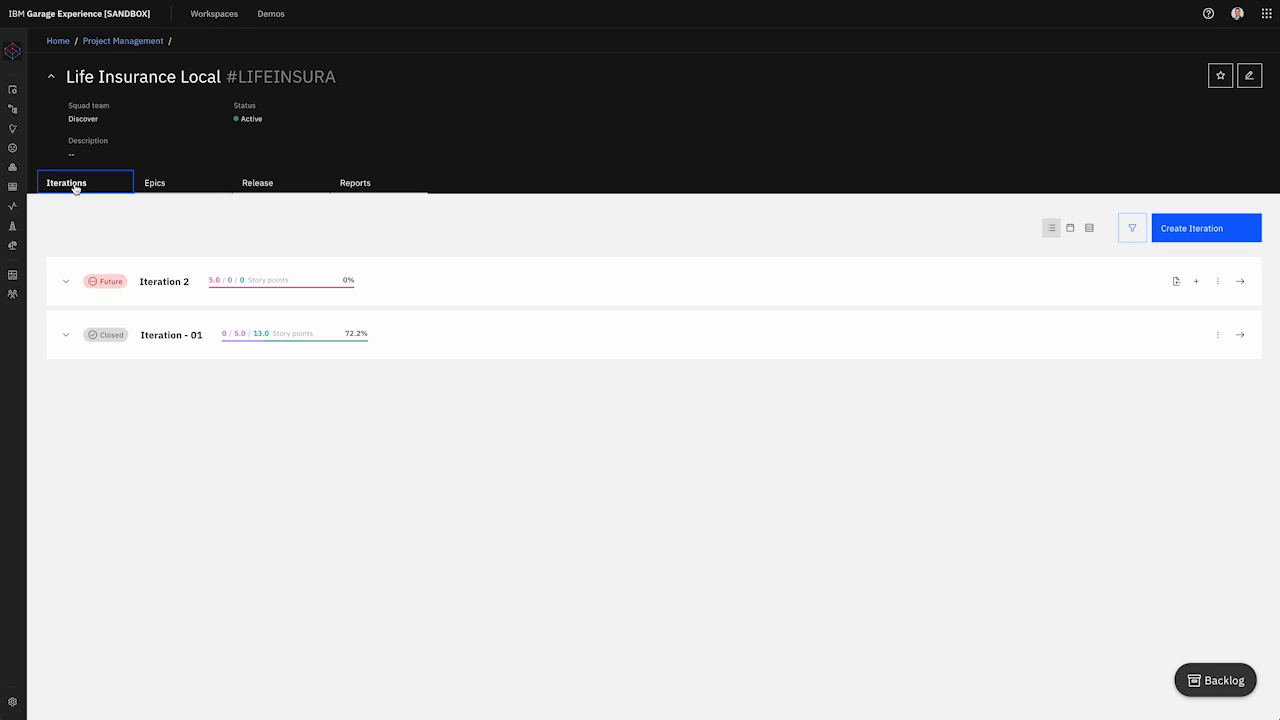
click(125, 42)
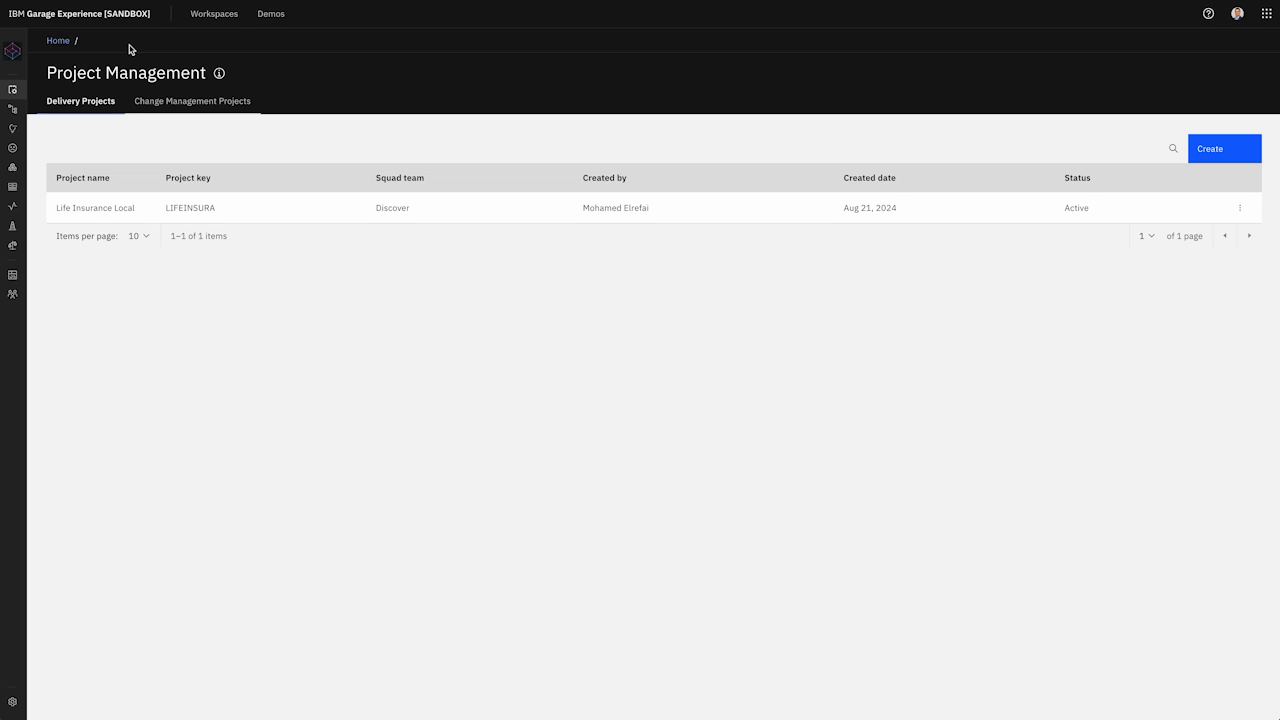
Step: Create project 'Life Insurance Import' with the Discover squad, correcting the duplicate key to LIFEINSIMP
click(1198, 160)
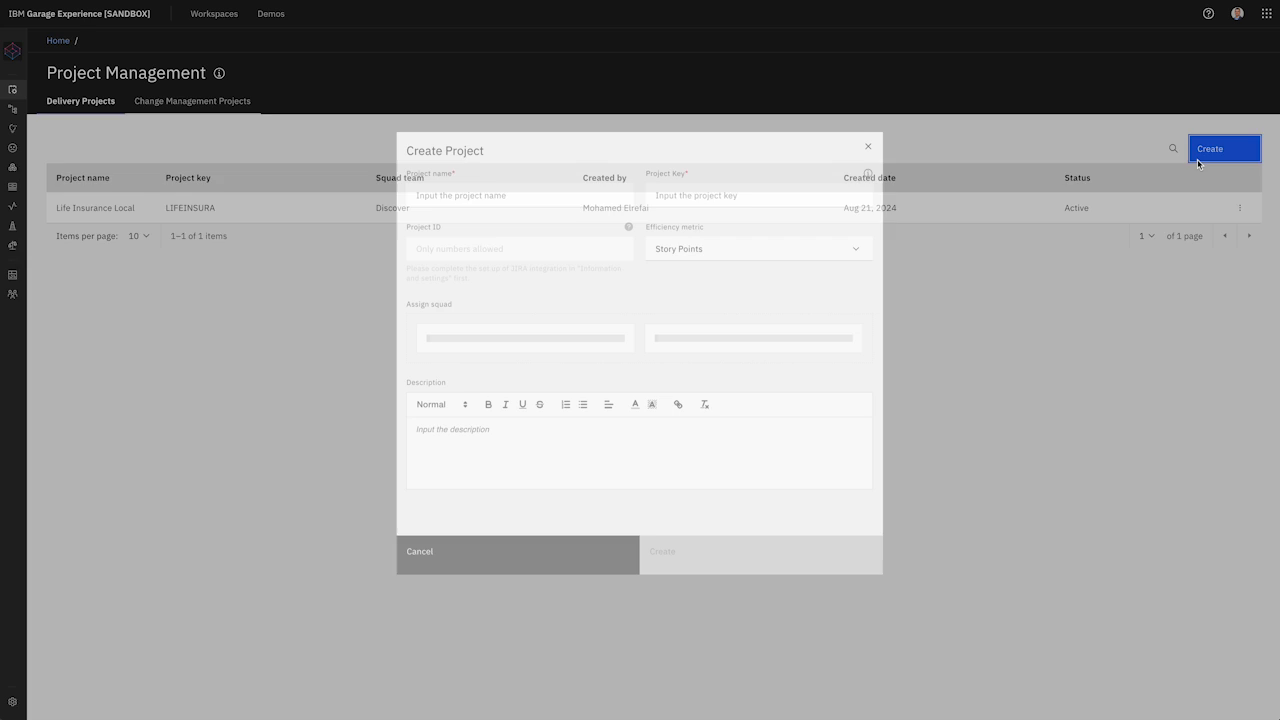
click(488, 202)
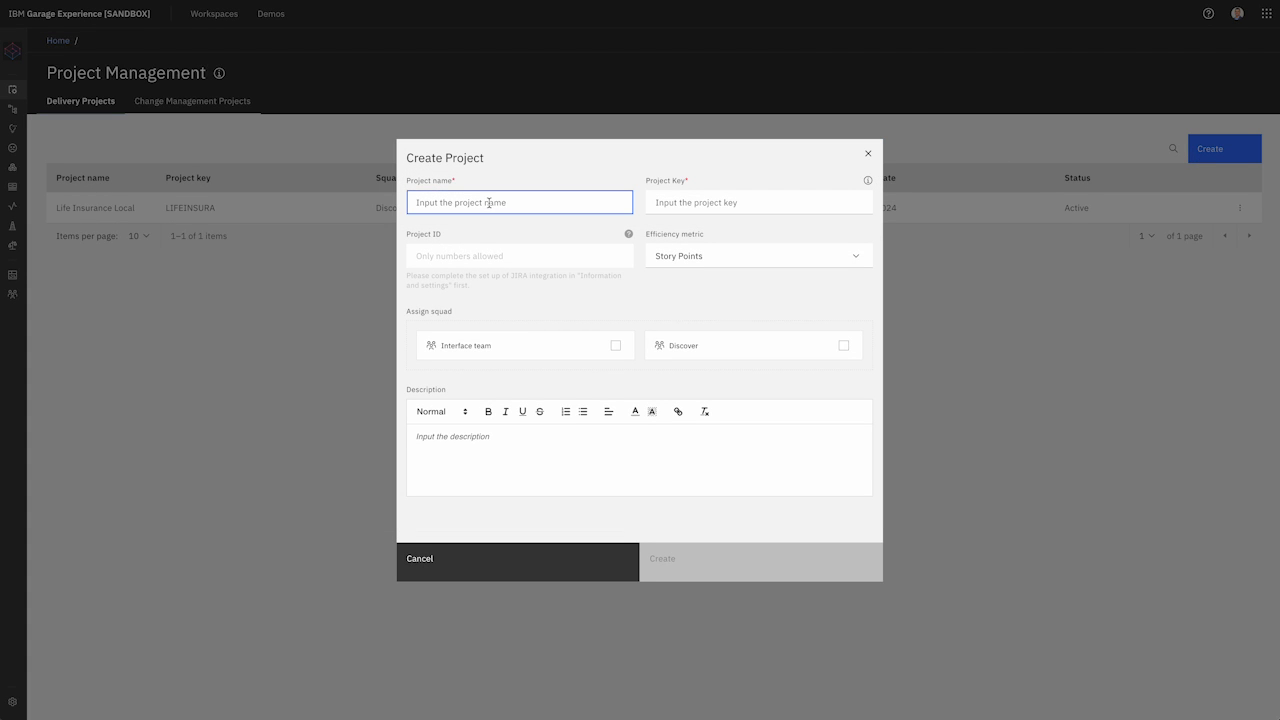
text(Life Insurance Import)
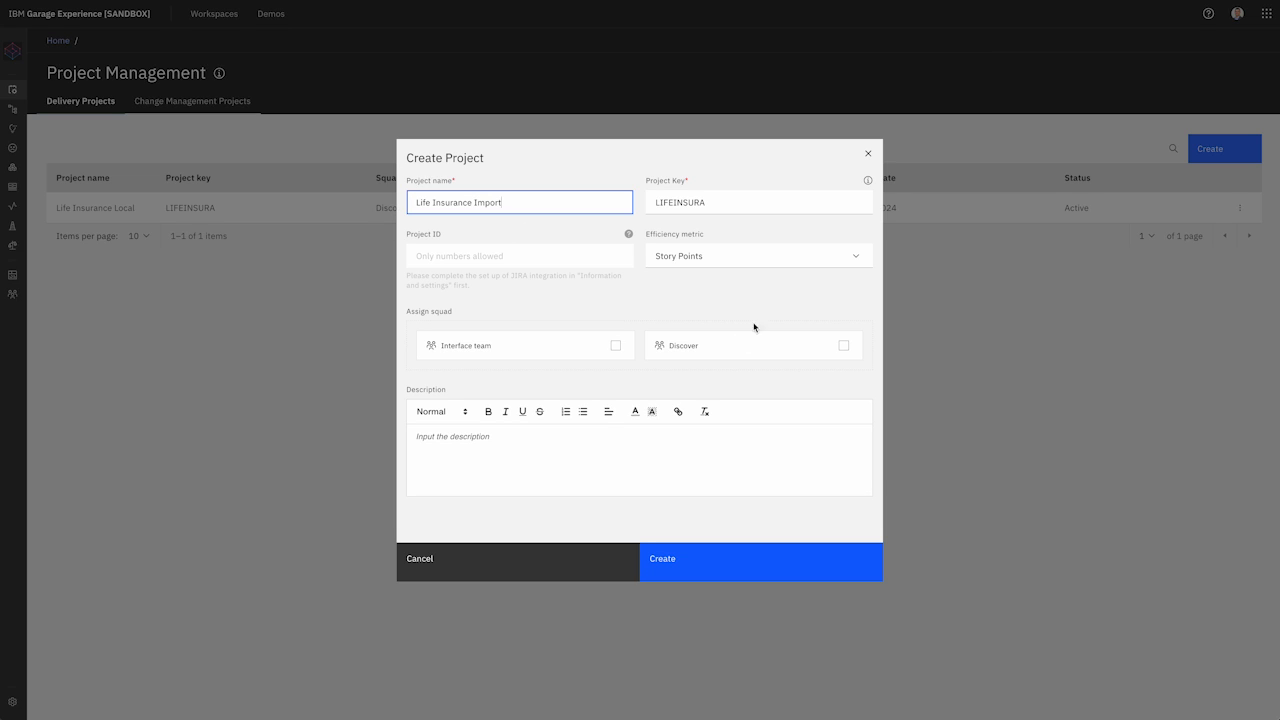
click(613, 276)
click(842, 345)
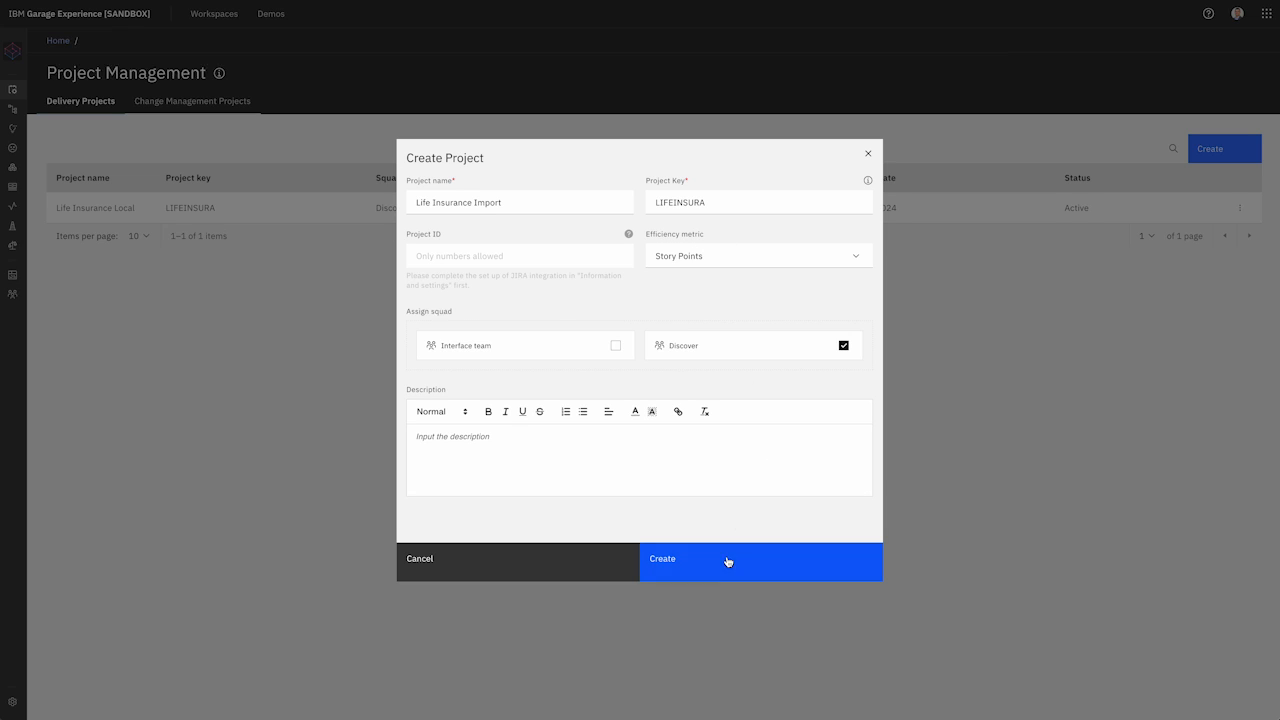
click(684, 568)
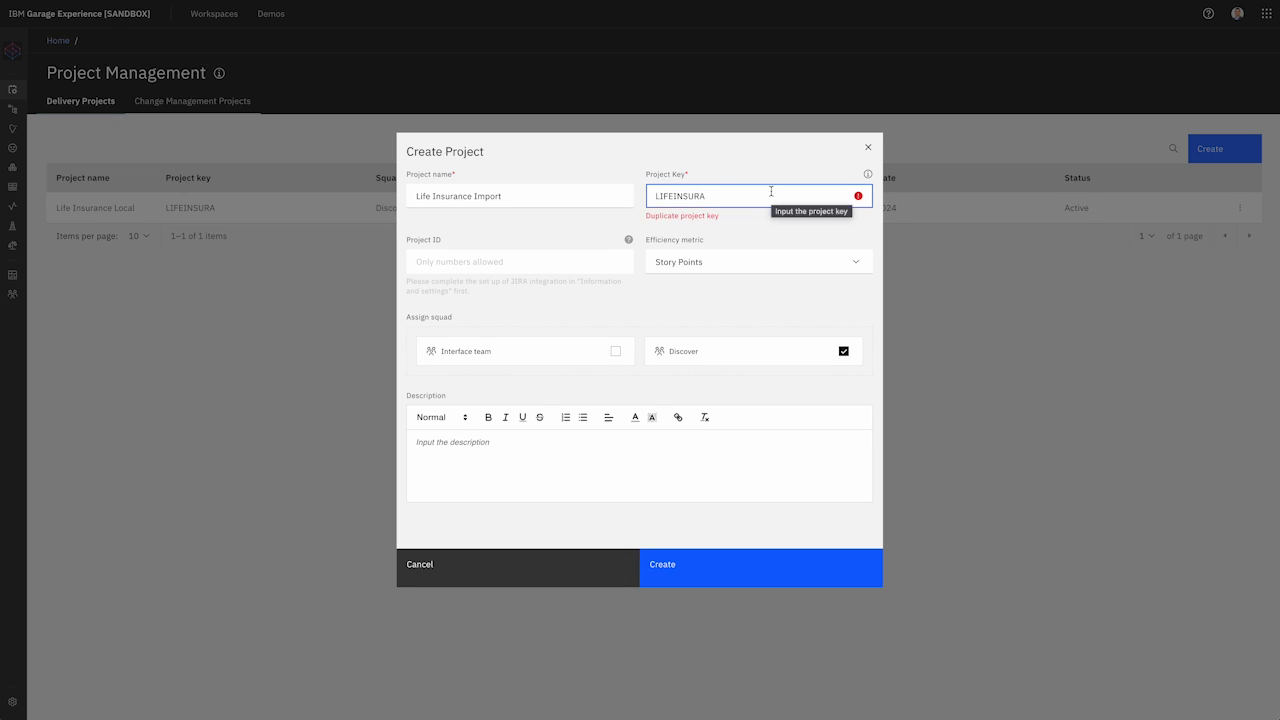
key(BackSpace)
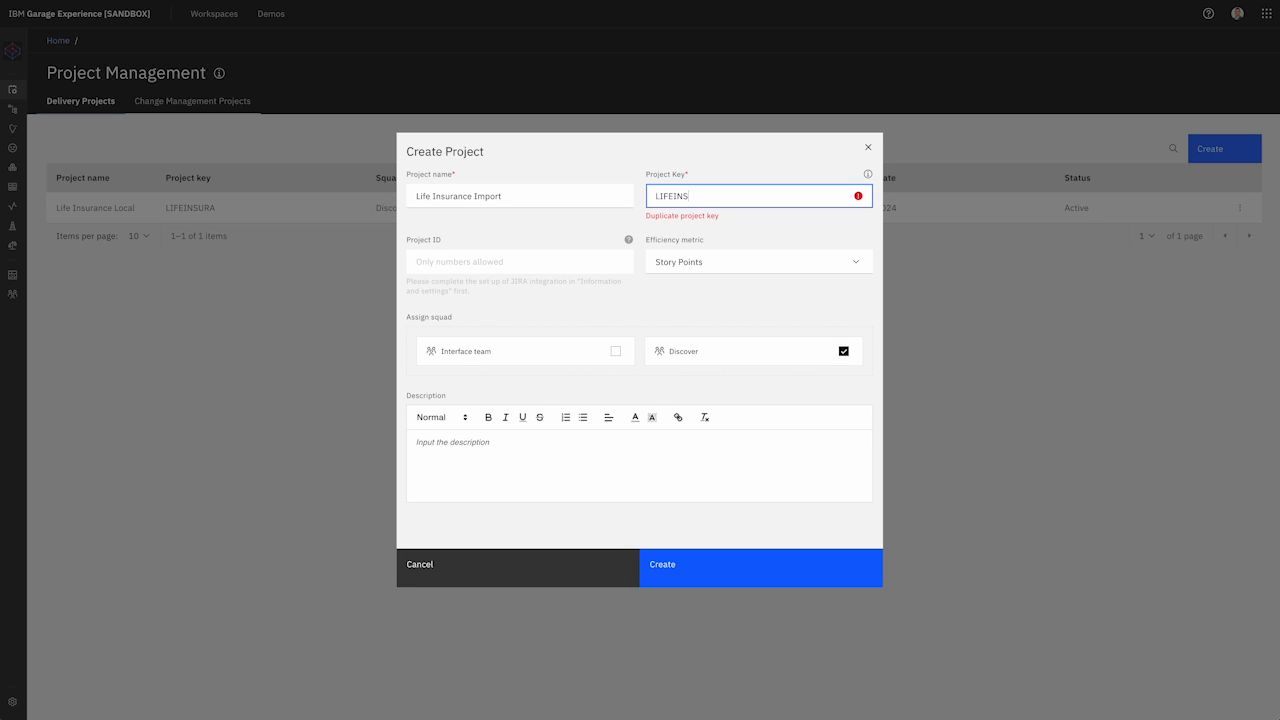
click(763, 582)
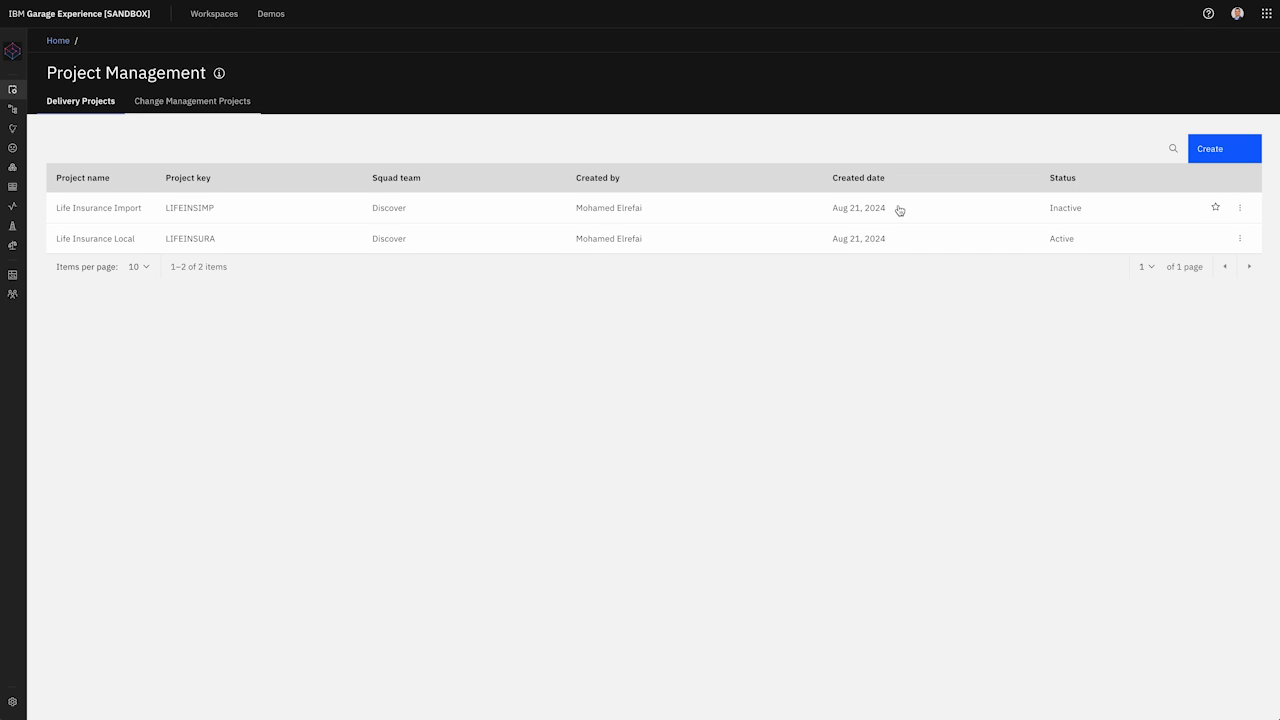
Step: Open the Life Insurance Import project and widen the Finder Iterations folder window to show full file names
click(1053, 207)
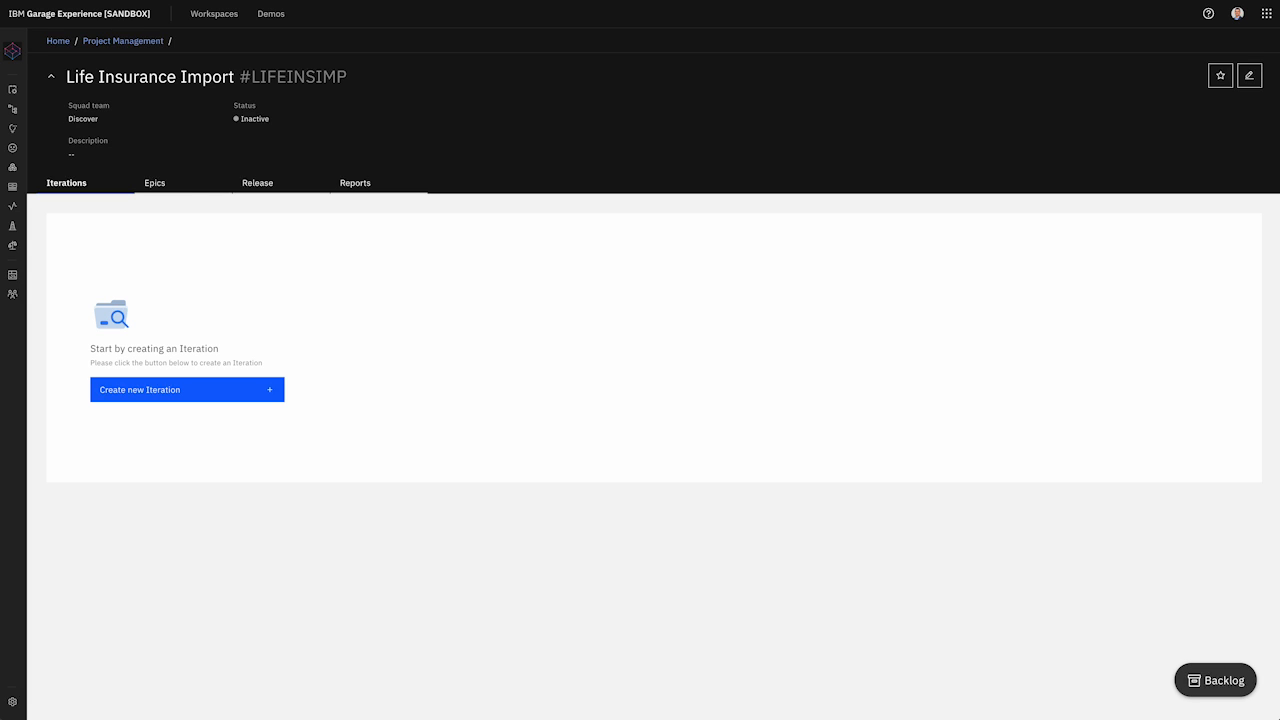
drag(221, 97, 400, 247)
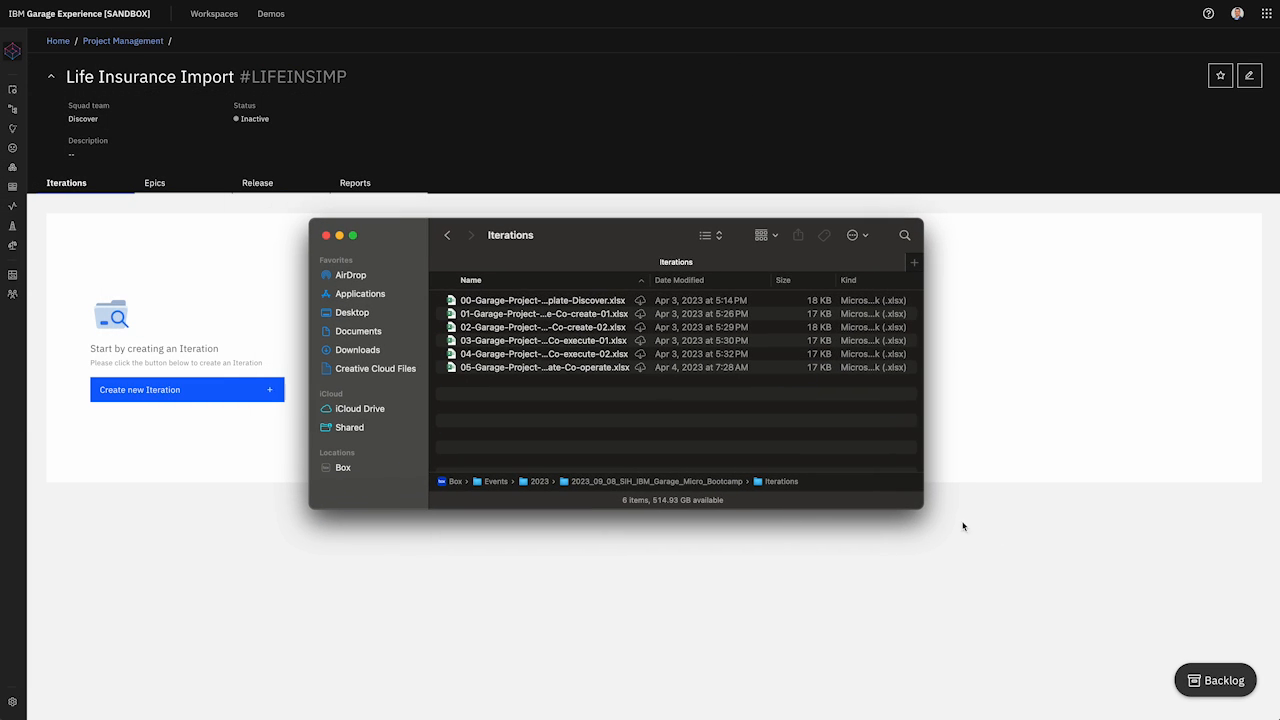
drag(921, 509, 1203, 518)
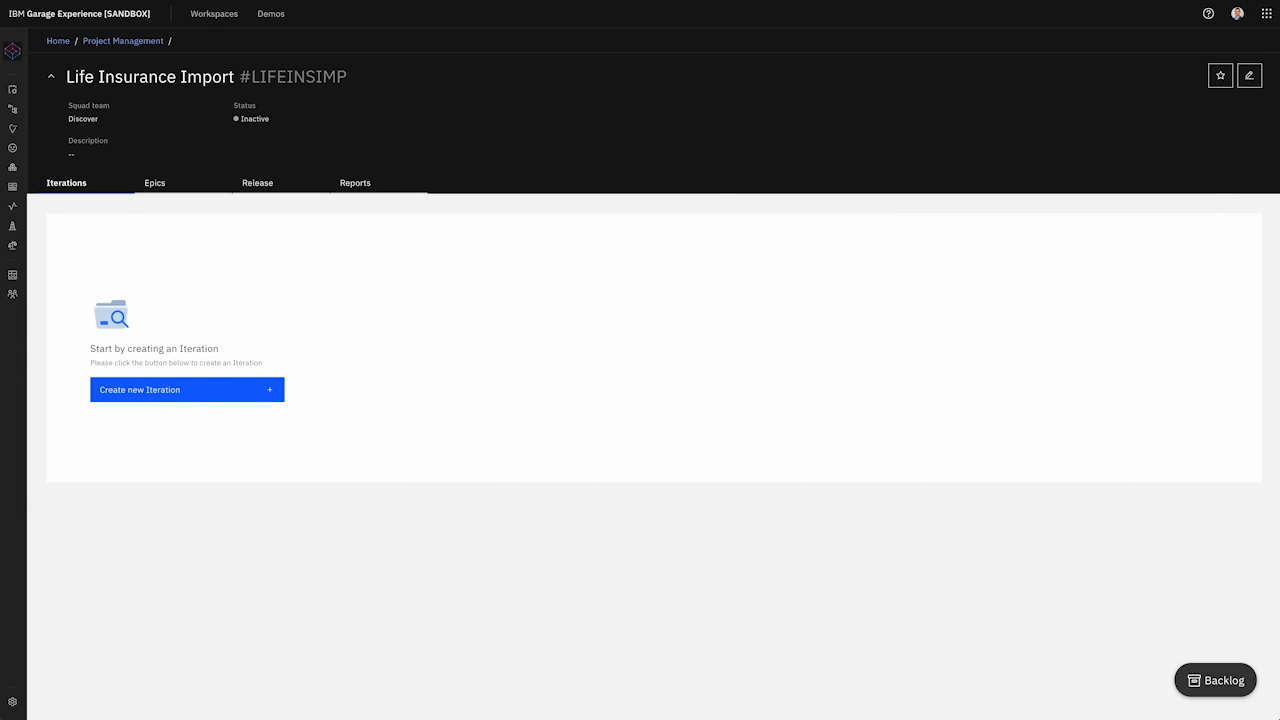
Step: Start a new iteration named Discover for the Discover squad, measured by Effort
click(210, 398)
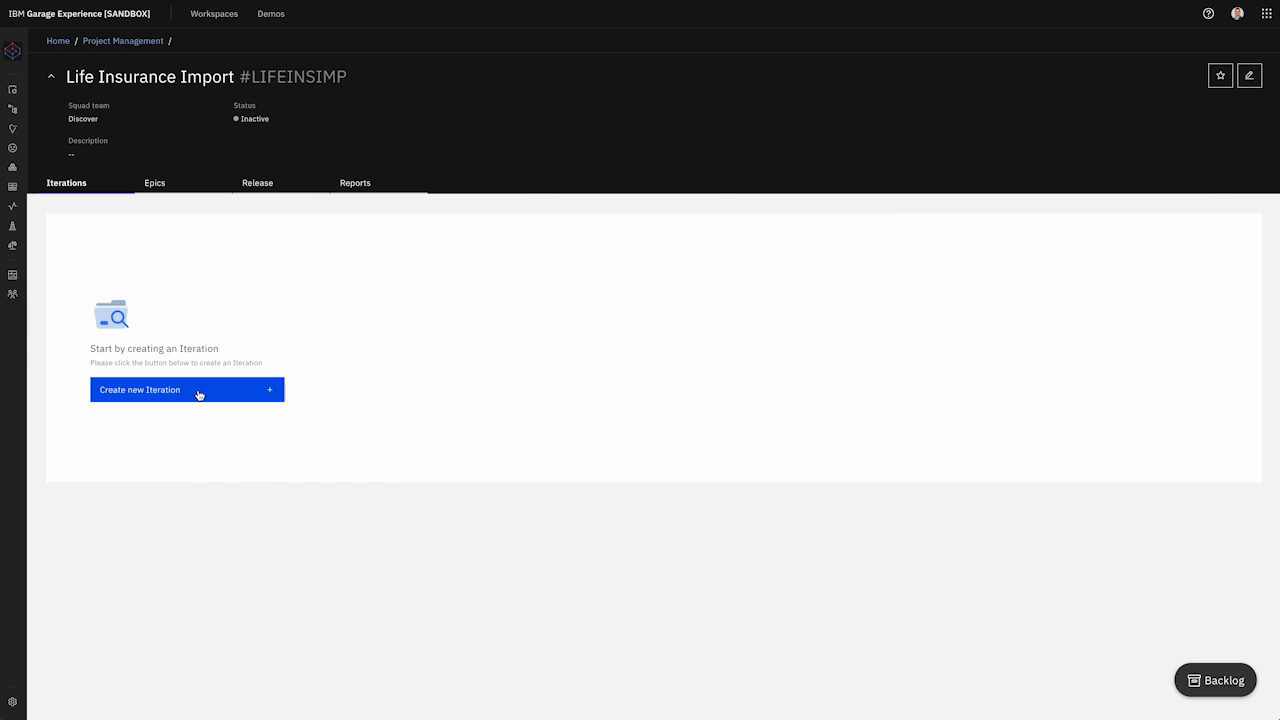
click(528, 294)
text(Discover)
click(598, 358)
click(564, 376)
click(754, 358)
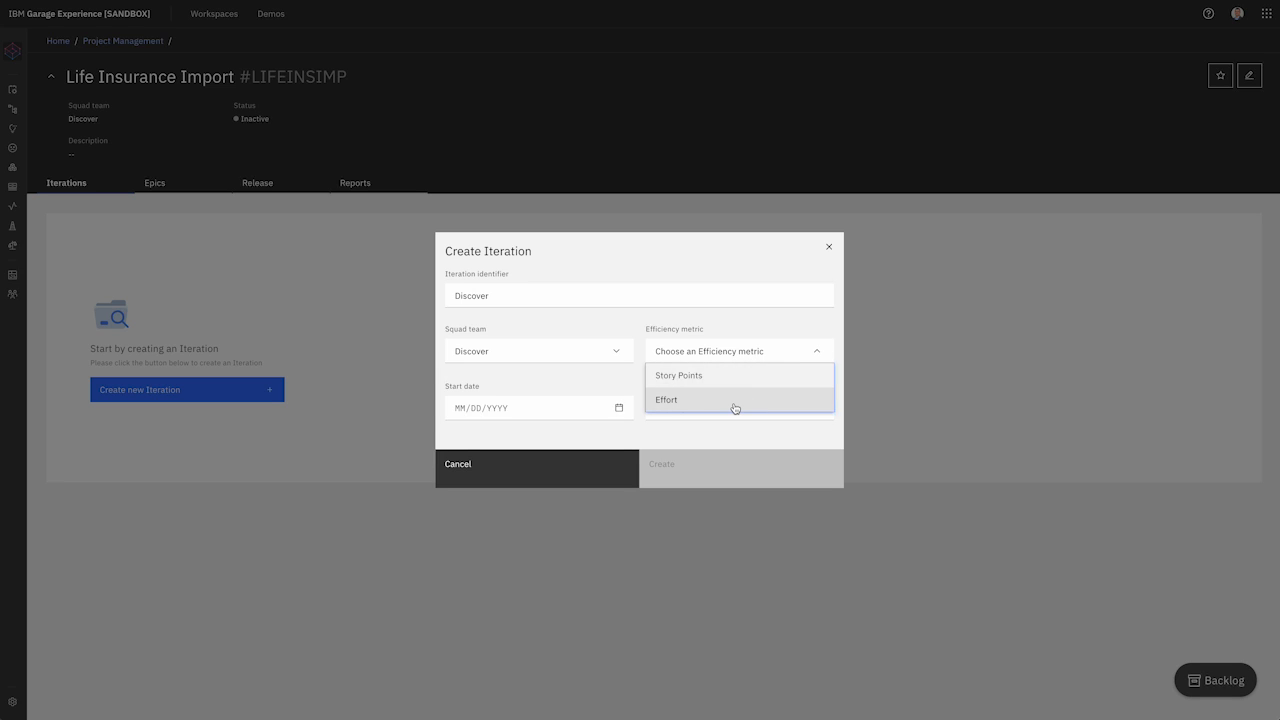
click(735, 401)
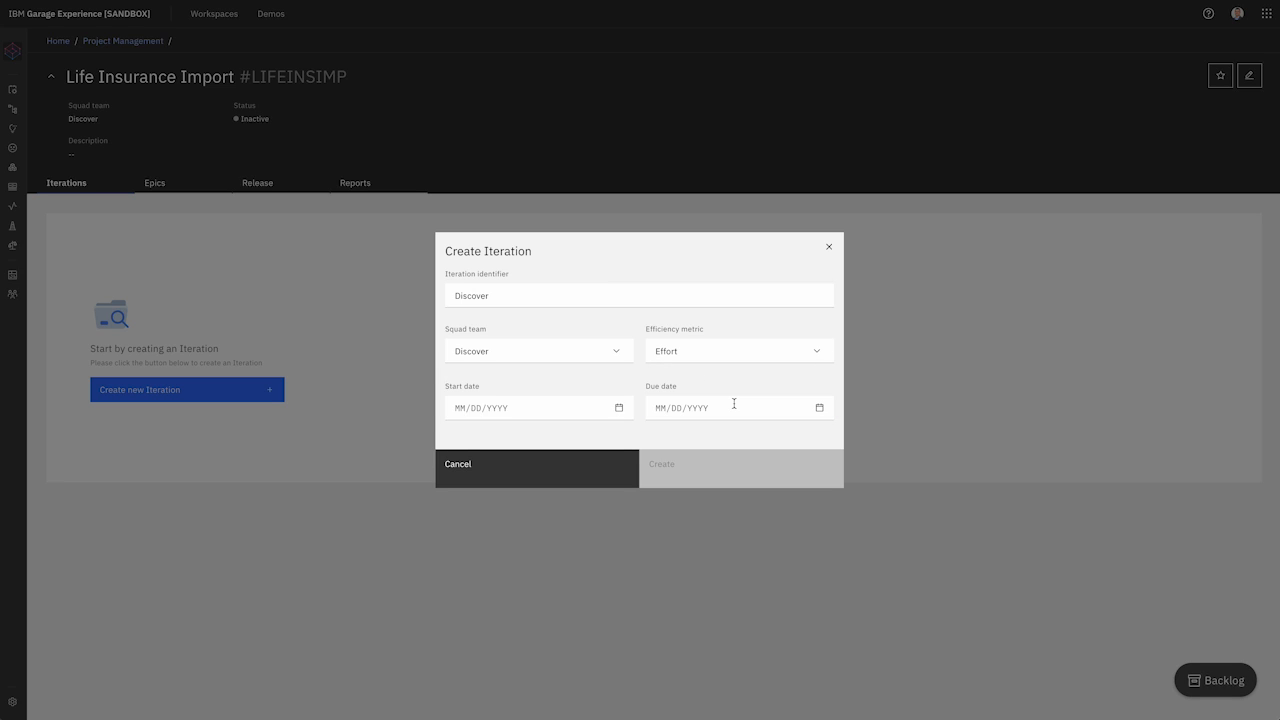
Step: Schedule the Discover iteration from 07/01/2024 to 07/05/2024 and create it
click(547, 417)
click(461, 436)
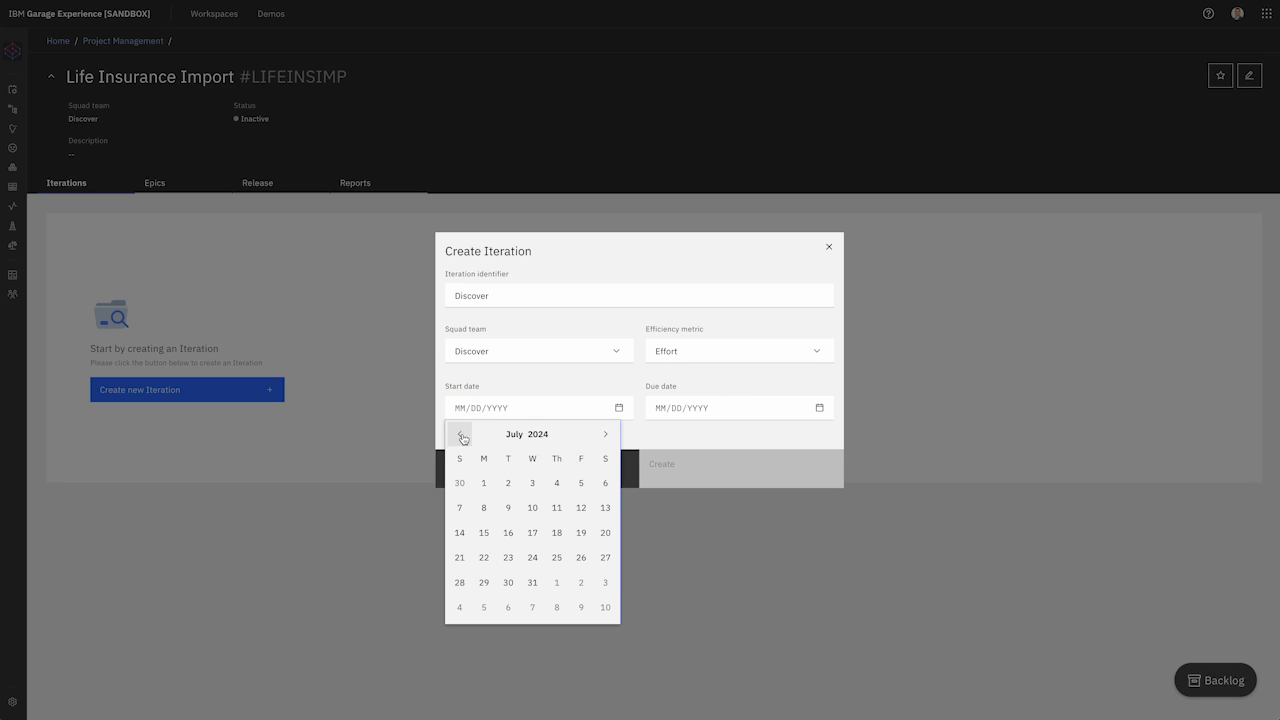
click(484, 483)
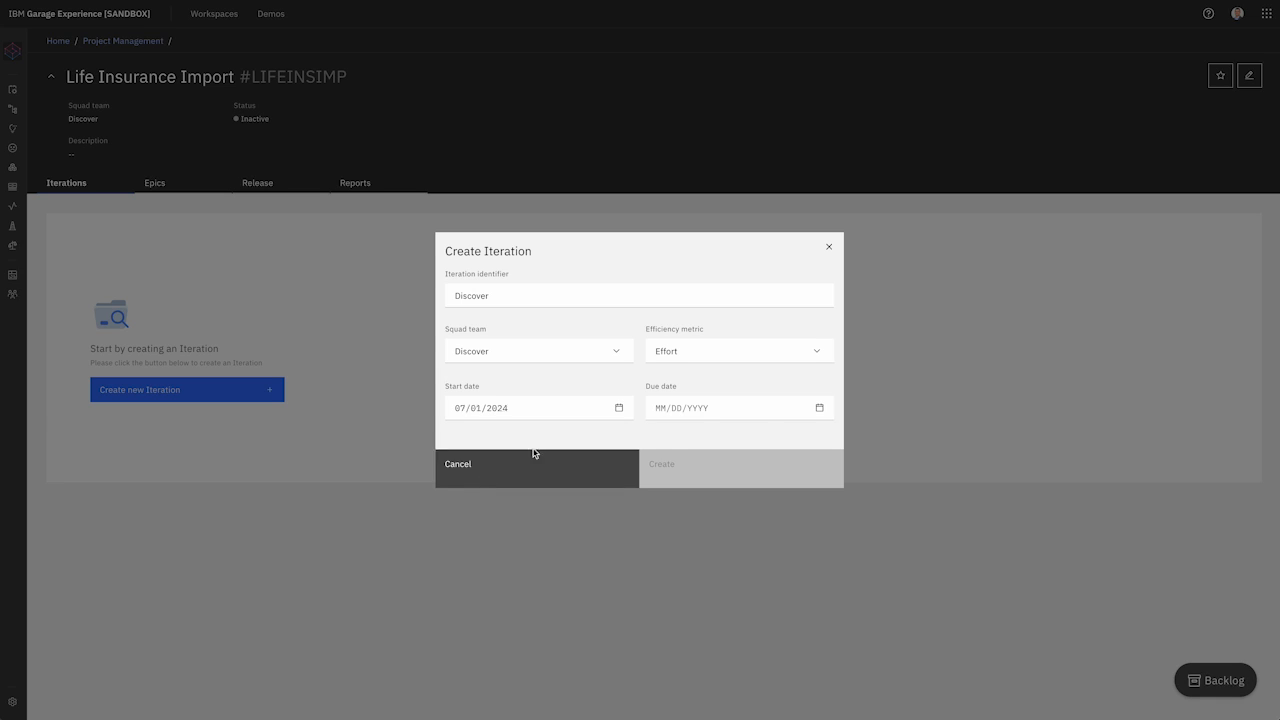
click(814, 409)
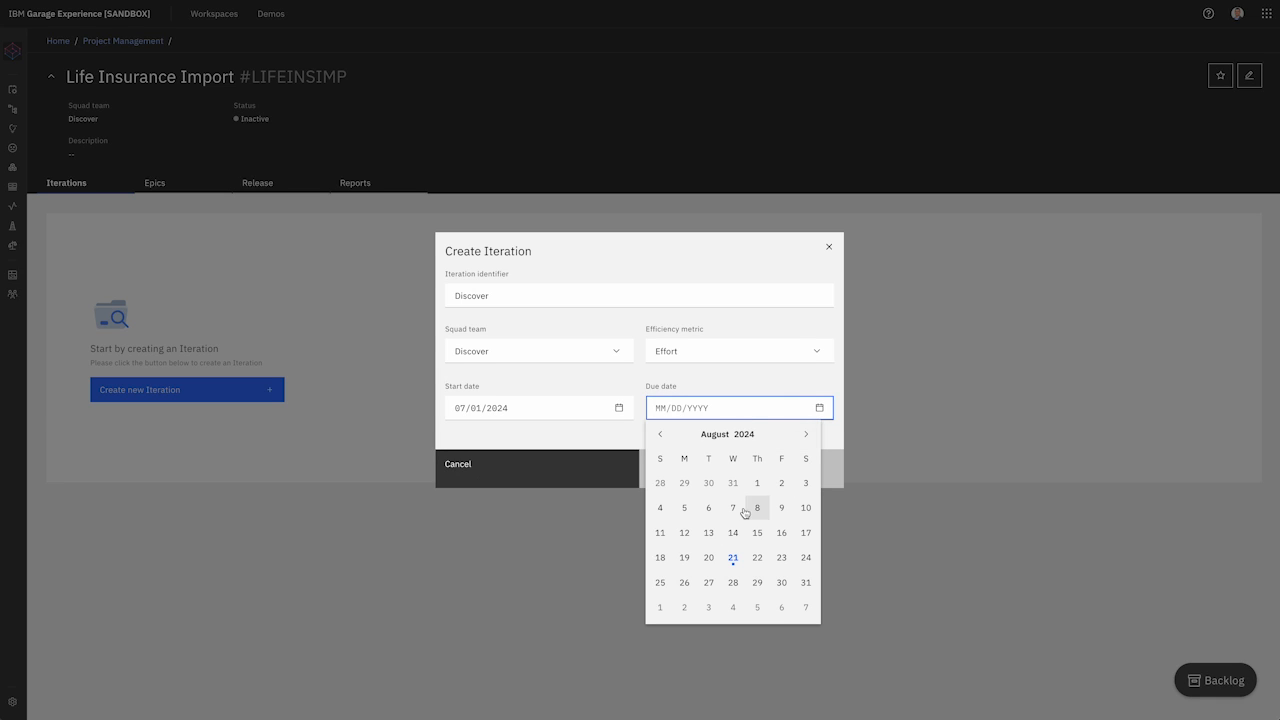
click(664, 434)
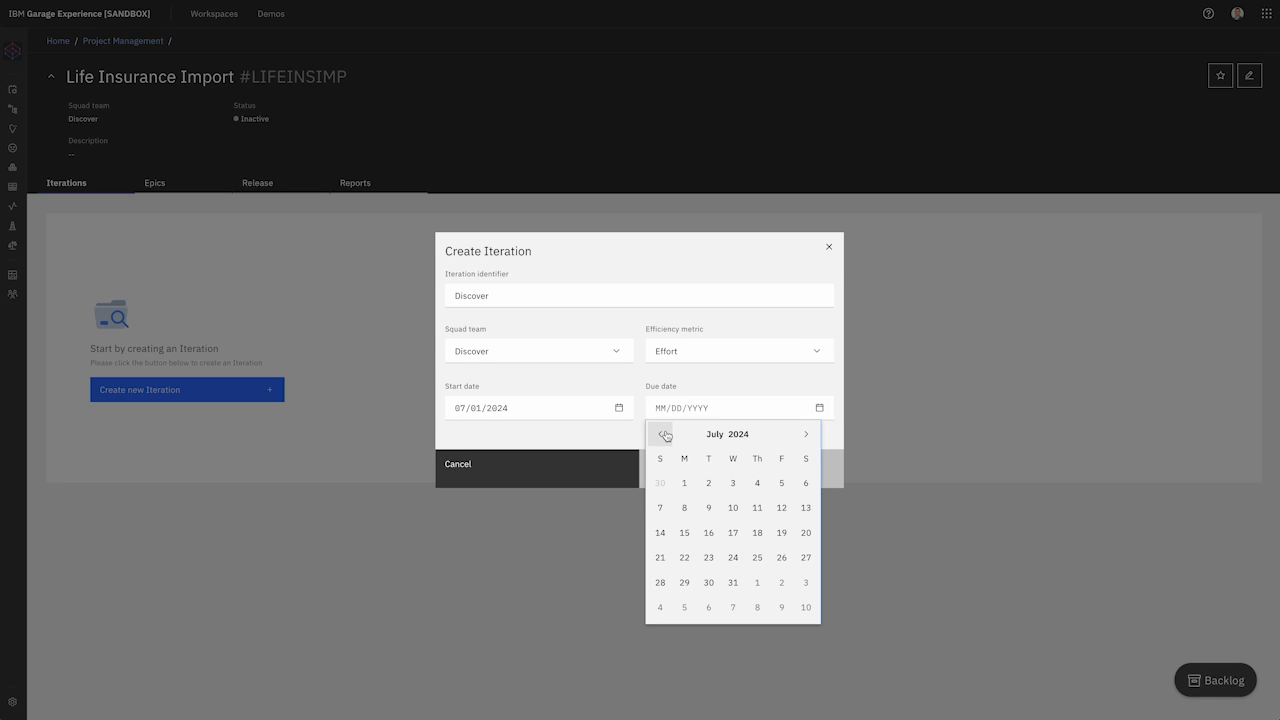
click(781, 485)
click(741, 477)
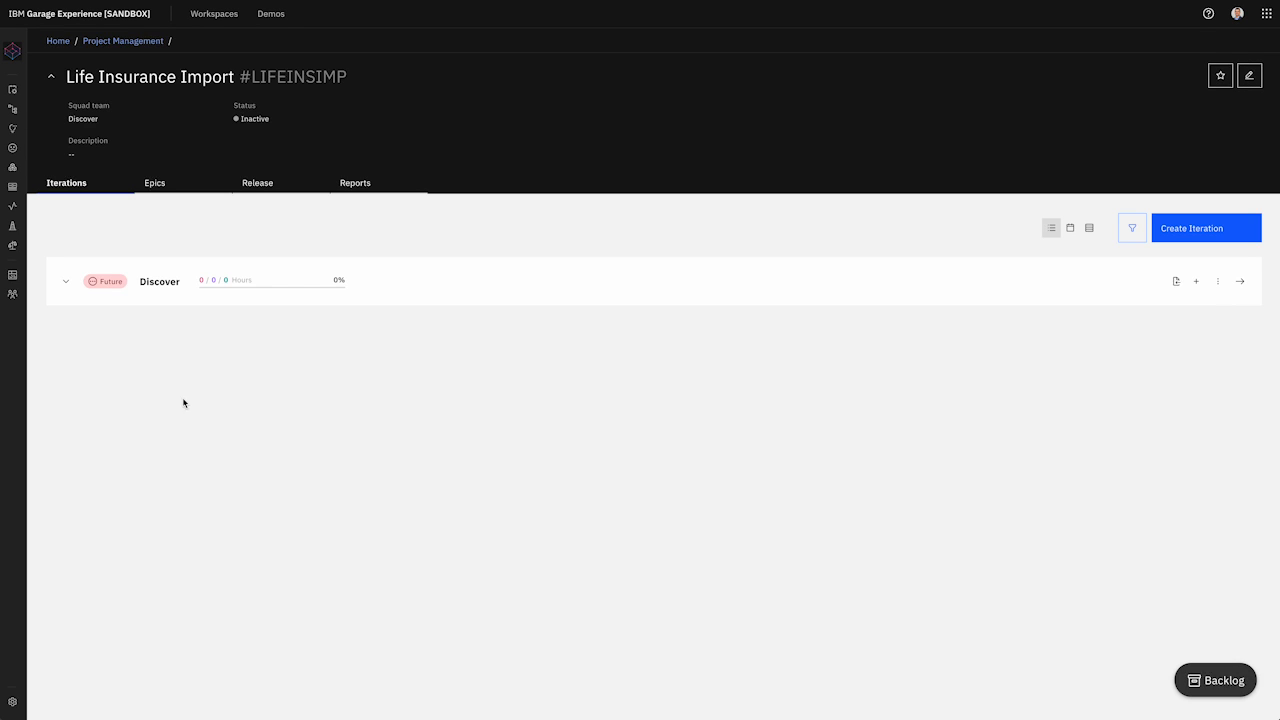
Step: Import the Discover issue .xlsx spreadsheet into the Discover iteration from file
click(1177, 282)
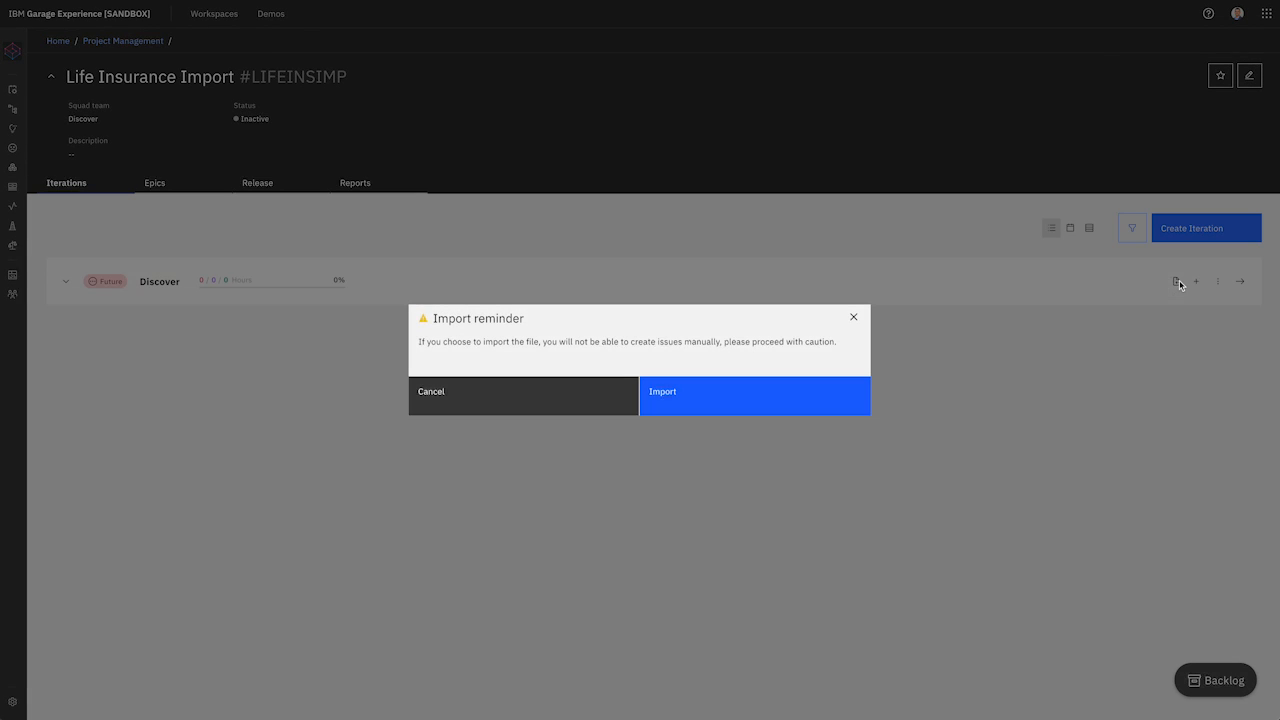
click(706, 398)
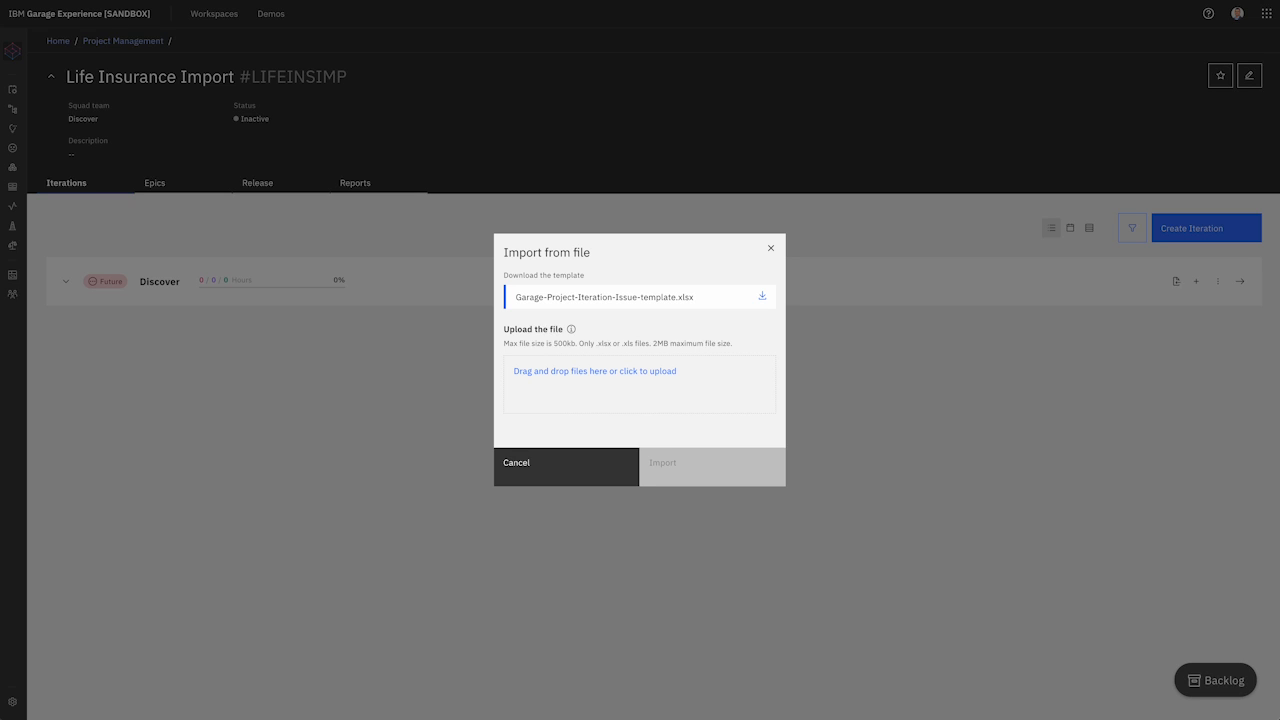
drag(2, 271, 564, 404)
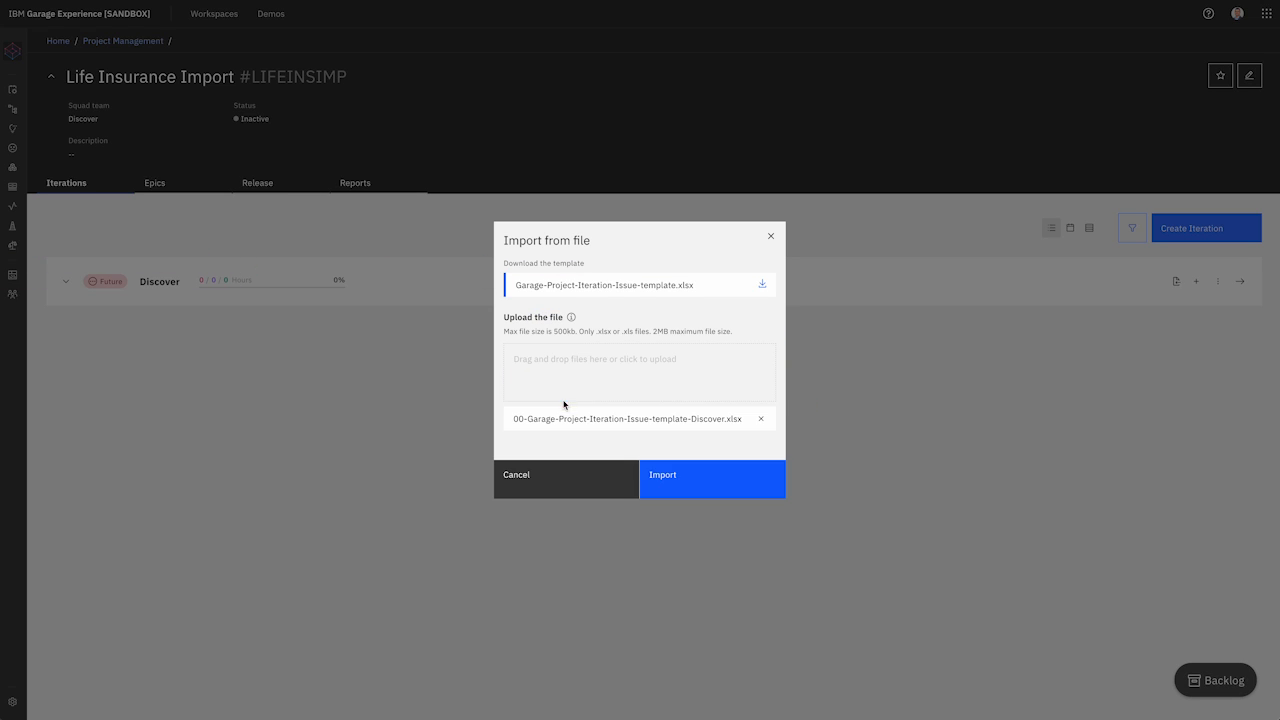
click(709, 492)
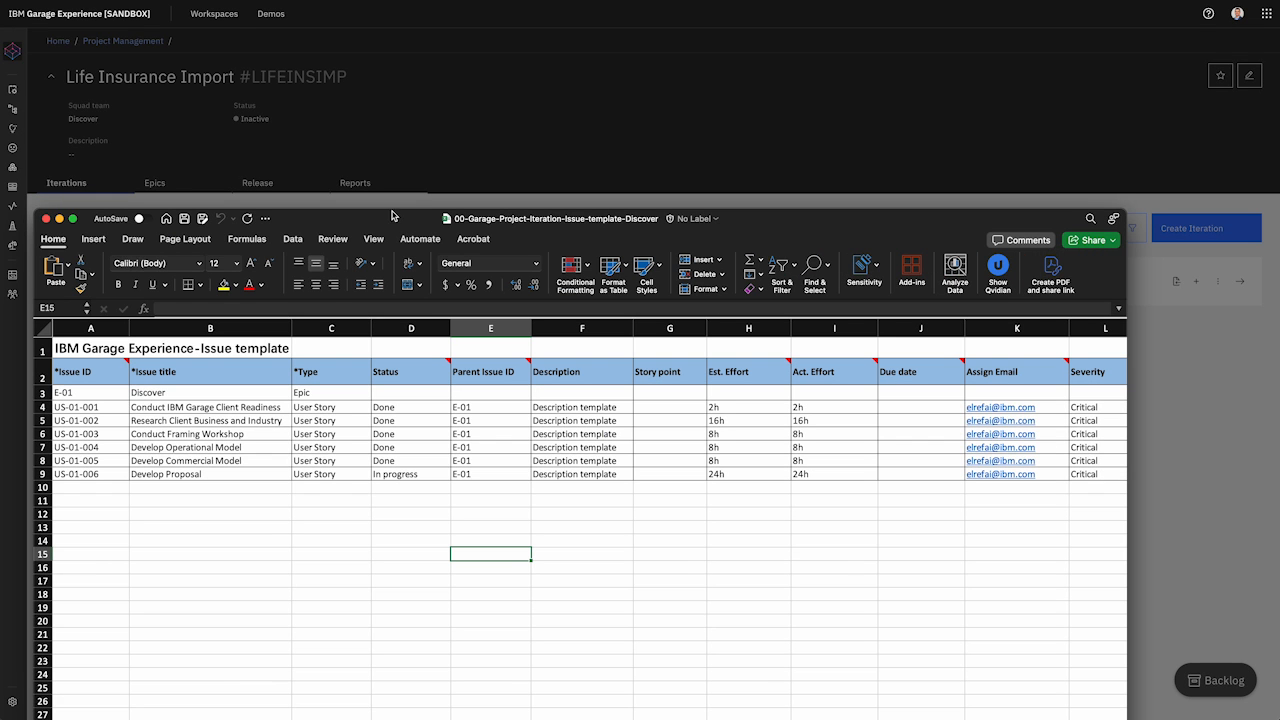
Step: Scroll through the template's six Critical/Medium user stories under epic E-01, then close the workbook
scroll(394, 505, down, 1)
scroll(394, 505, right, 1)
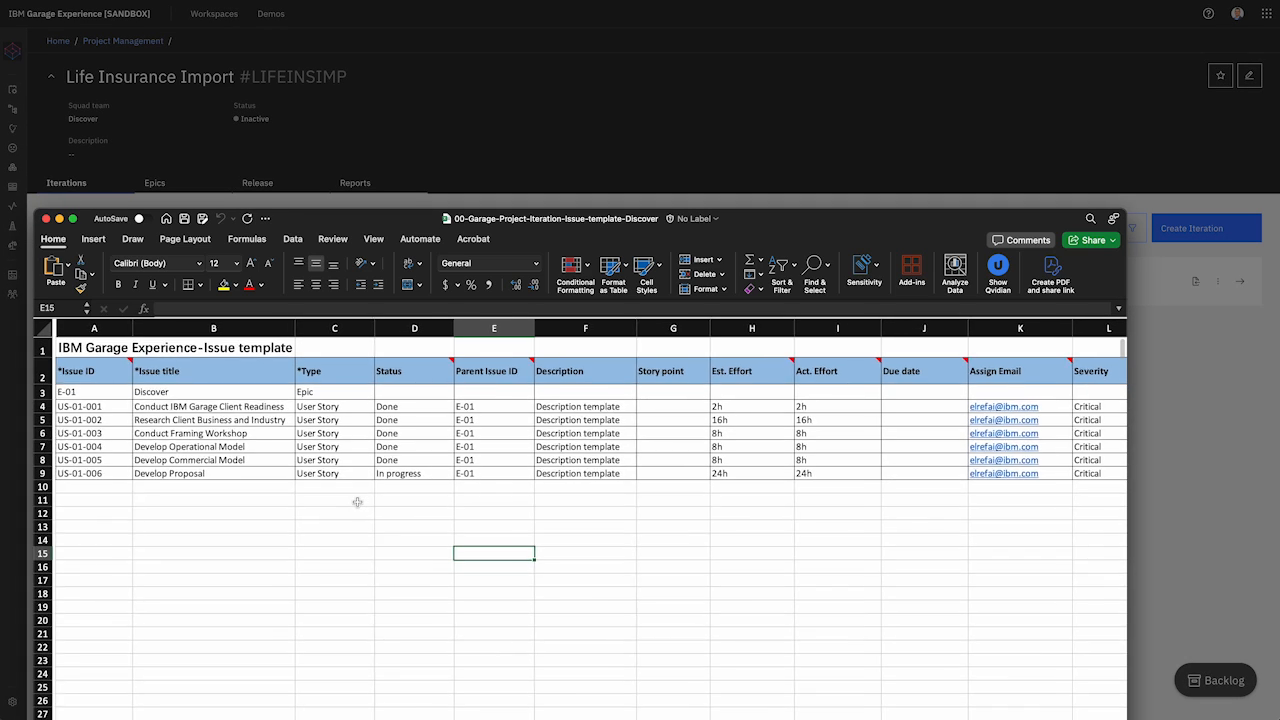
scroll(357, 502, up, 1)
scroll(357, 502, left, 1)
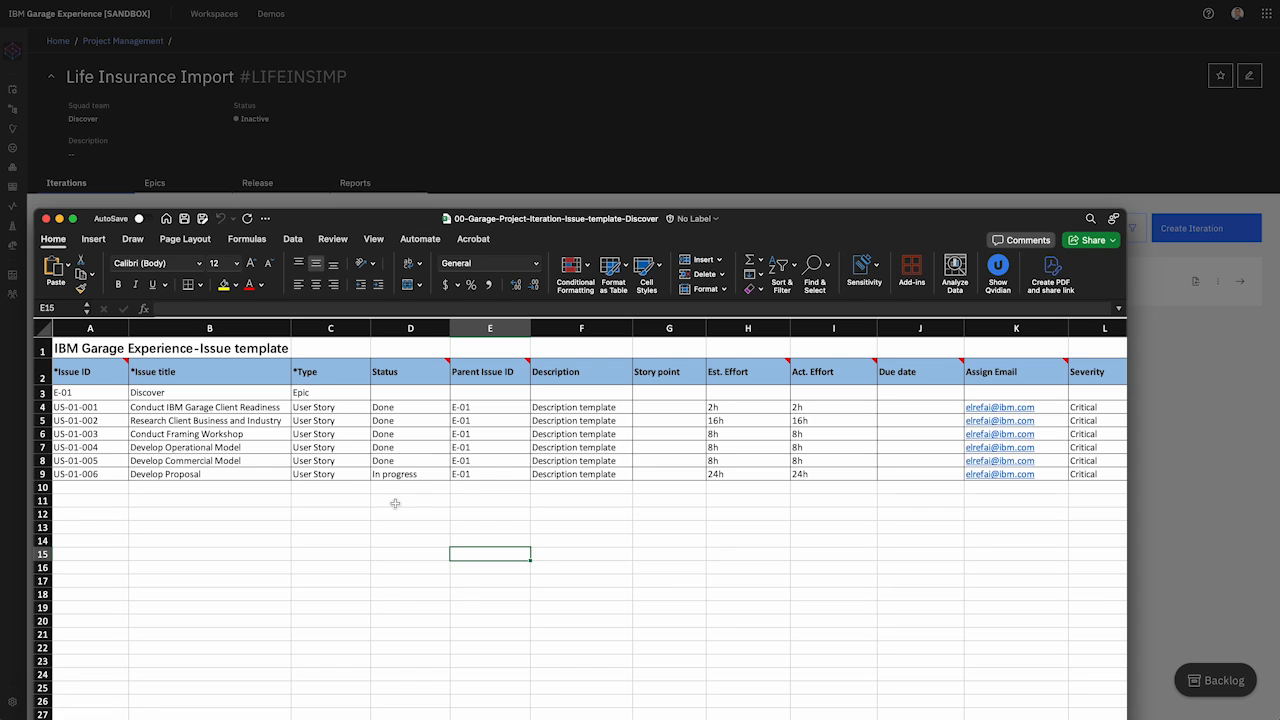
scroll(490, 450, down, 1)
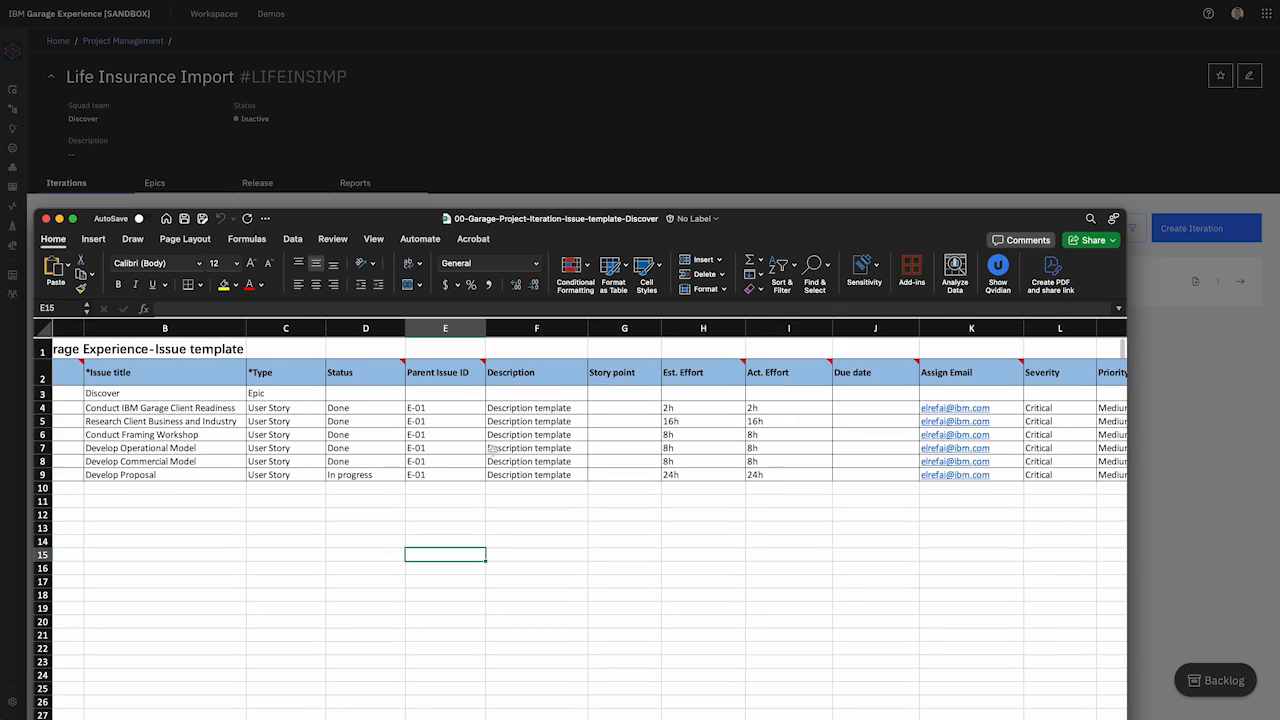
scroll(546, 447, up, 1)
scroll(546, 447, right, 3)
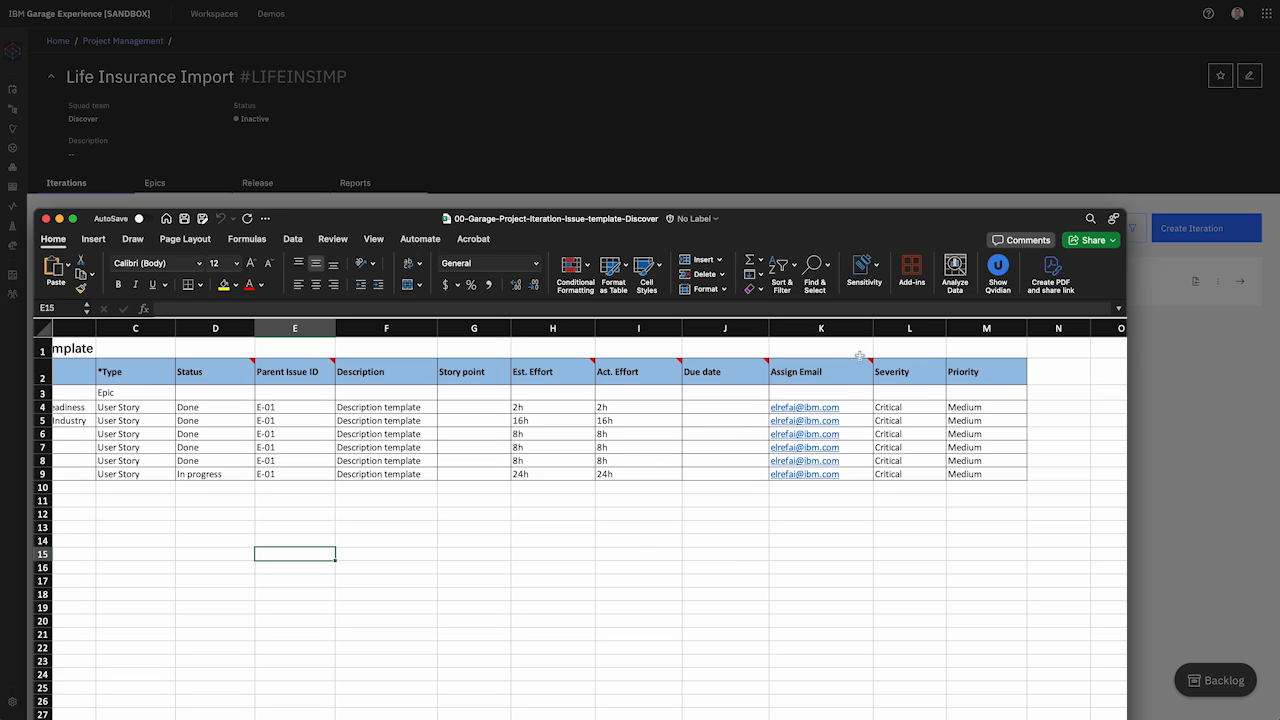
click(47, 219)
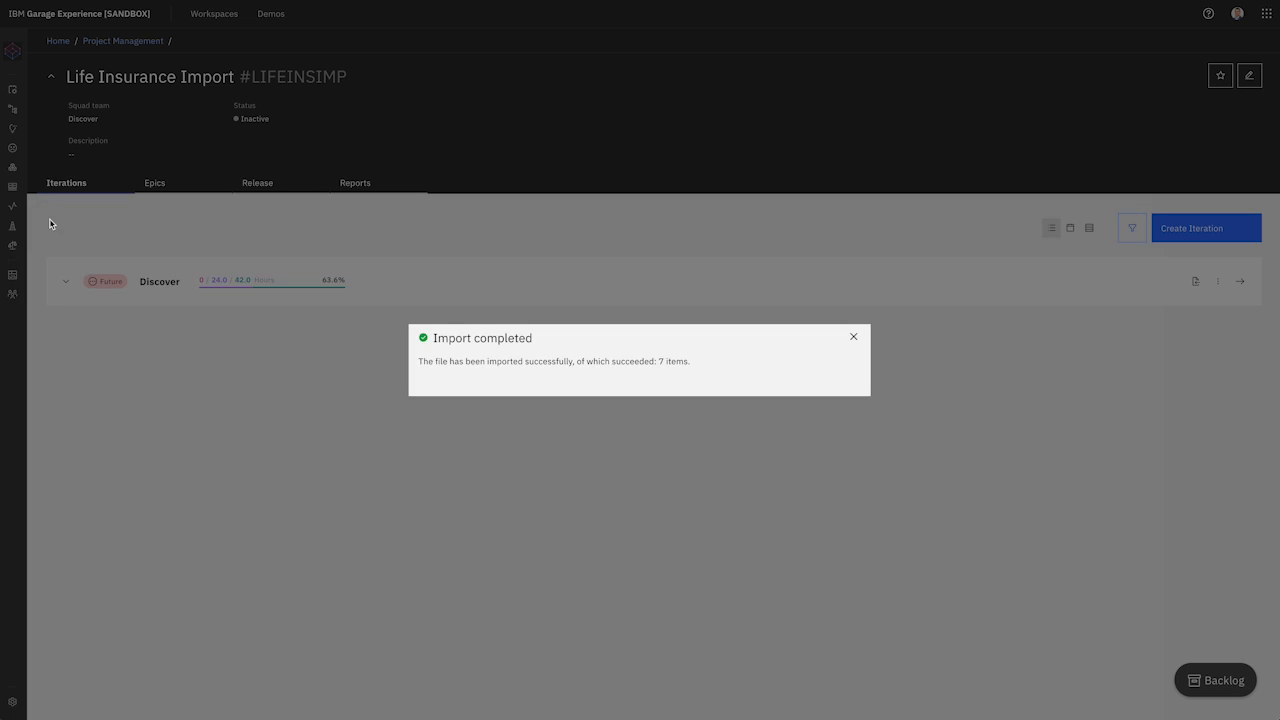
Step: Dismiss the import message and open the Discover board: five Done, US-01-006 in progress, 42/66 hours
click(853, 338)
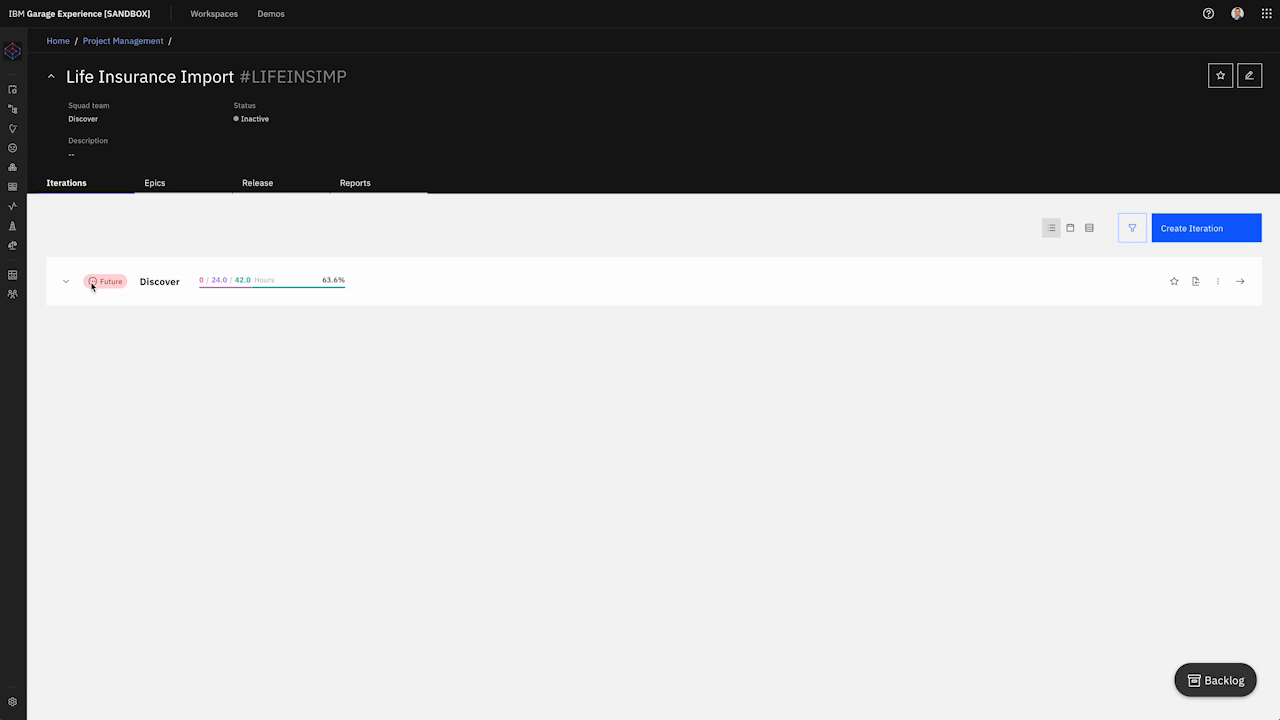
click(1240, 281)
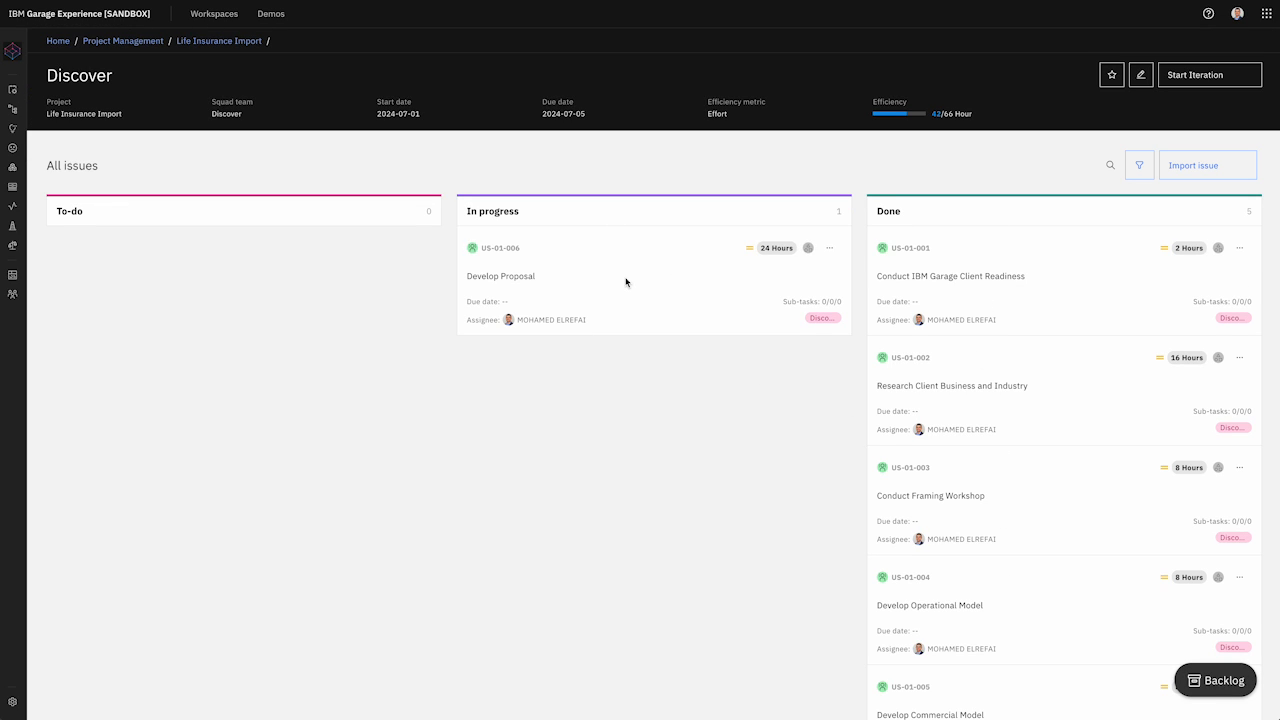
drag(626, 282, 163, 329)
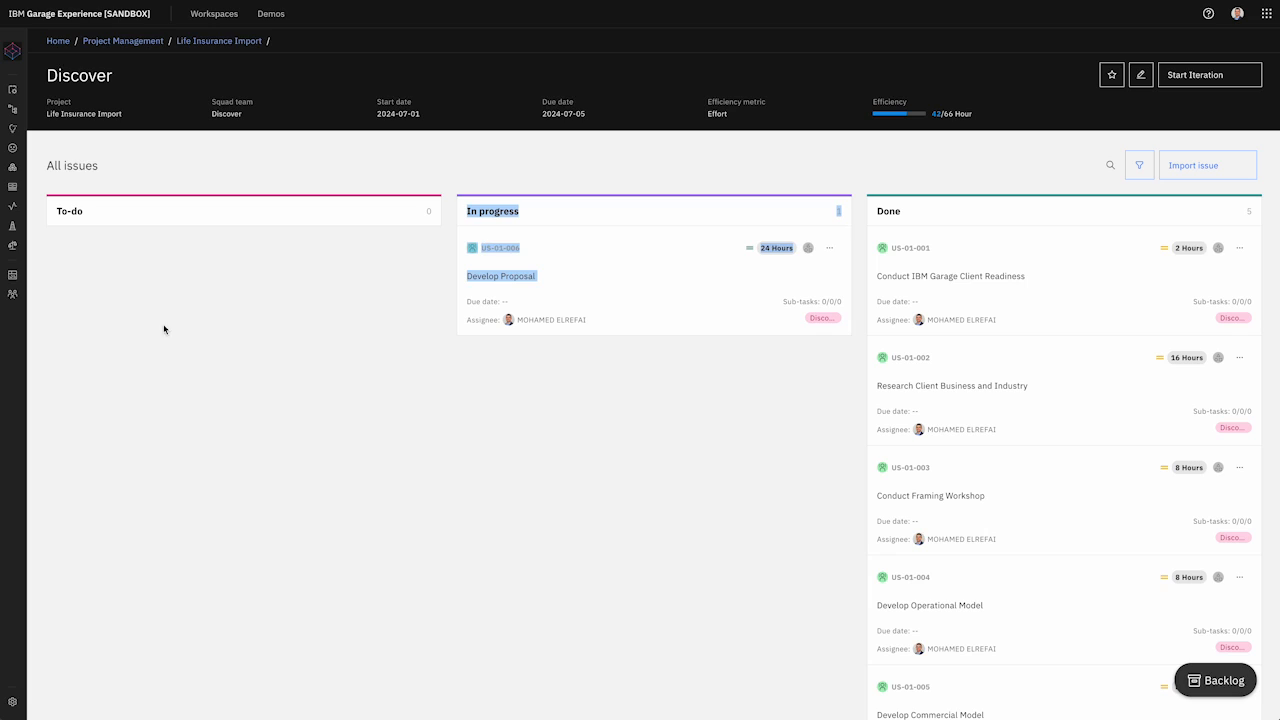
click(681, 331)
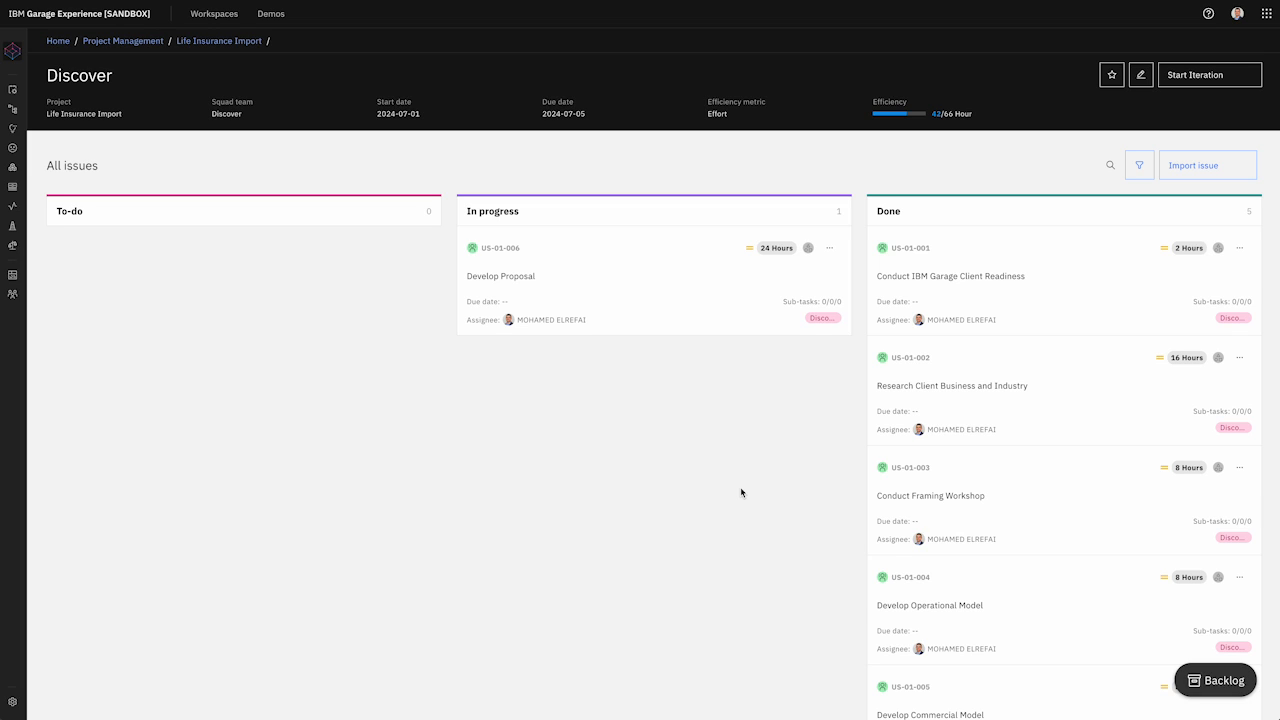
Step: Return to Life Insurance Import and start the Discover iteration
click(237, 45)
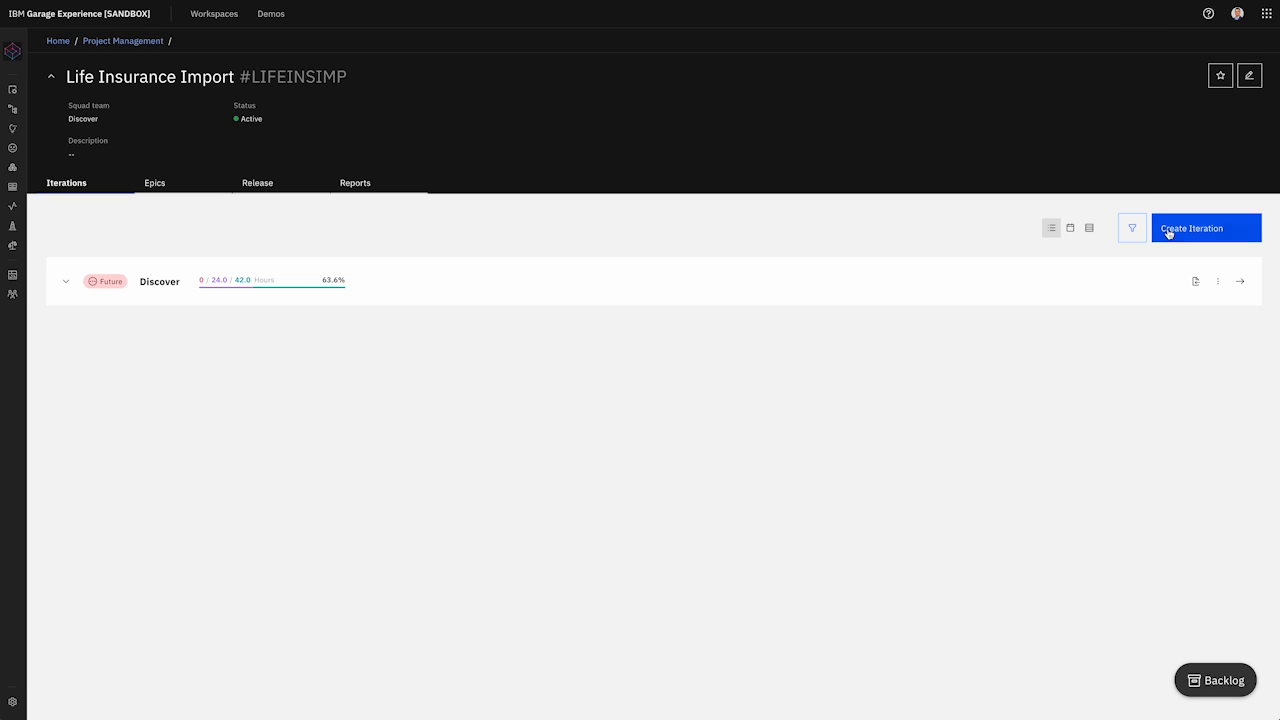
click(1219, 282)
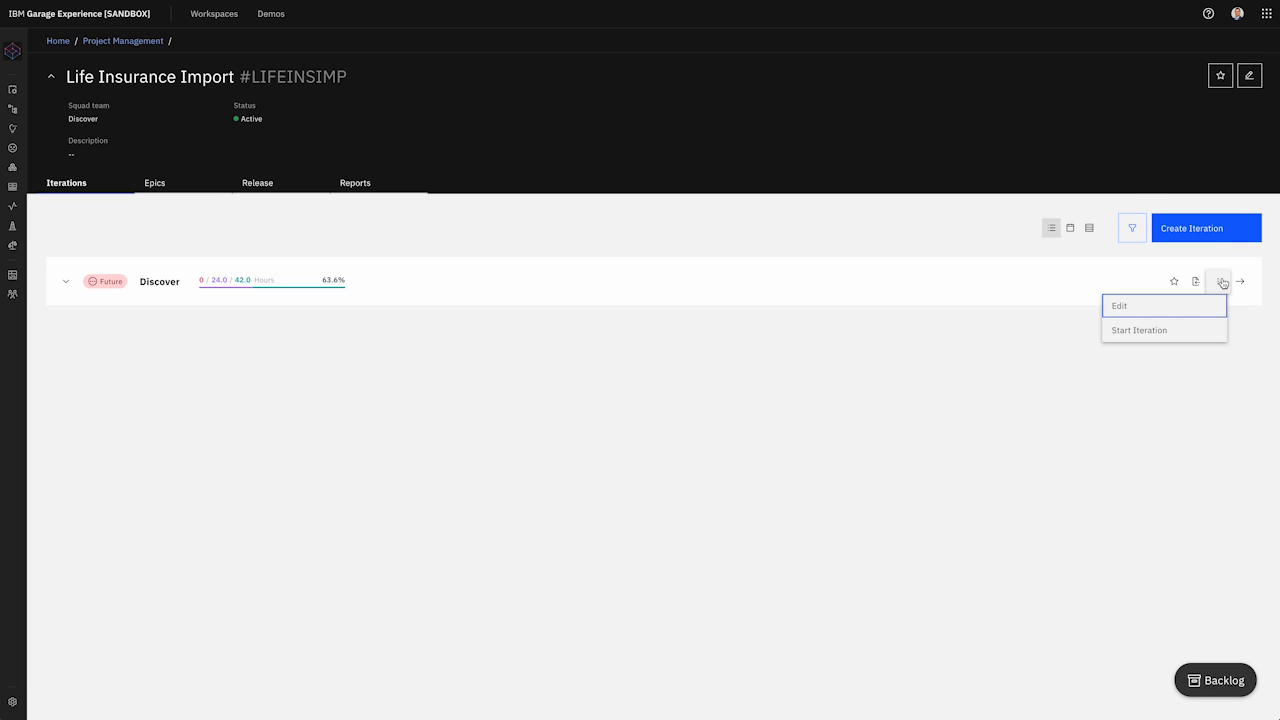
click(1165, 331)
click(675, 416)
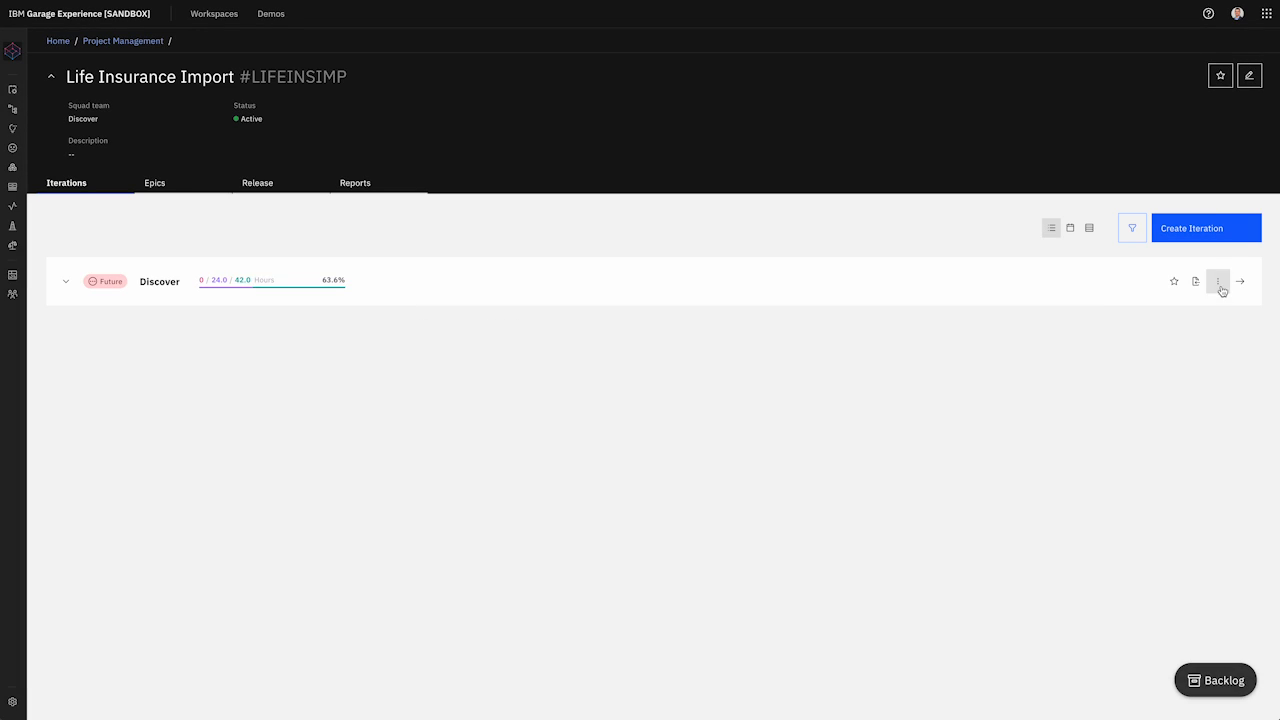
Step: Close the Discover iteration, ignoring its incomplete issue, and view reports showing 6 issues, 5 done
click(1218, 281)
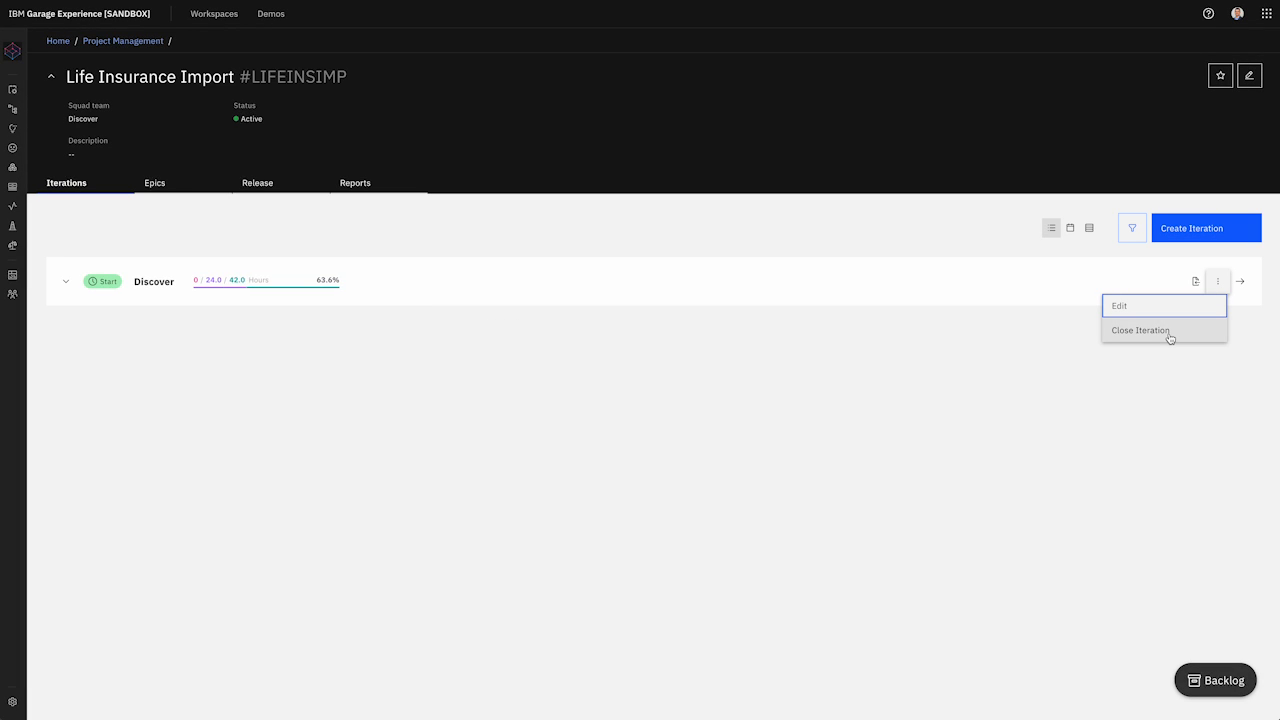
click(1149, 332)
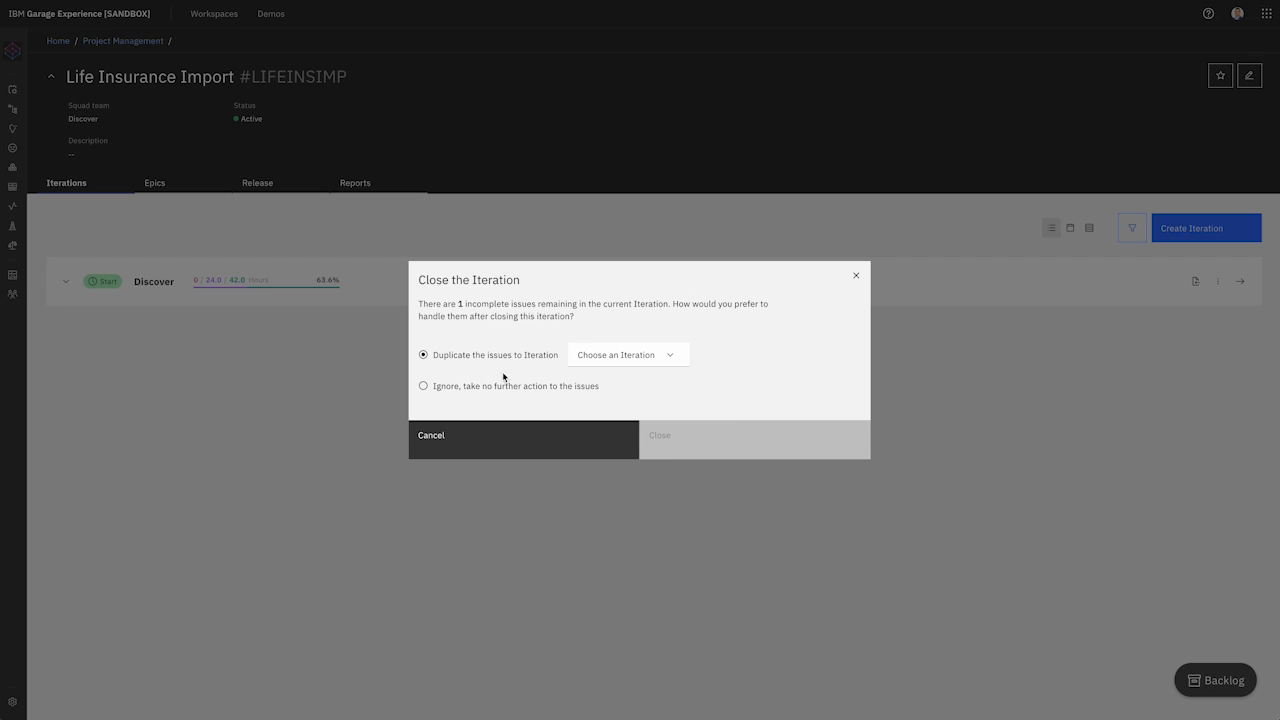
click(435, 392)
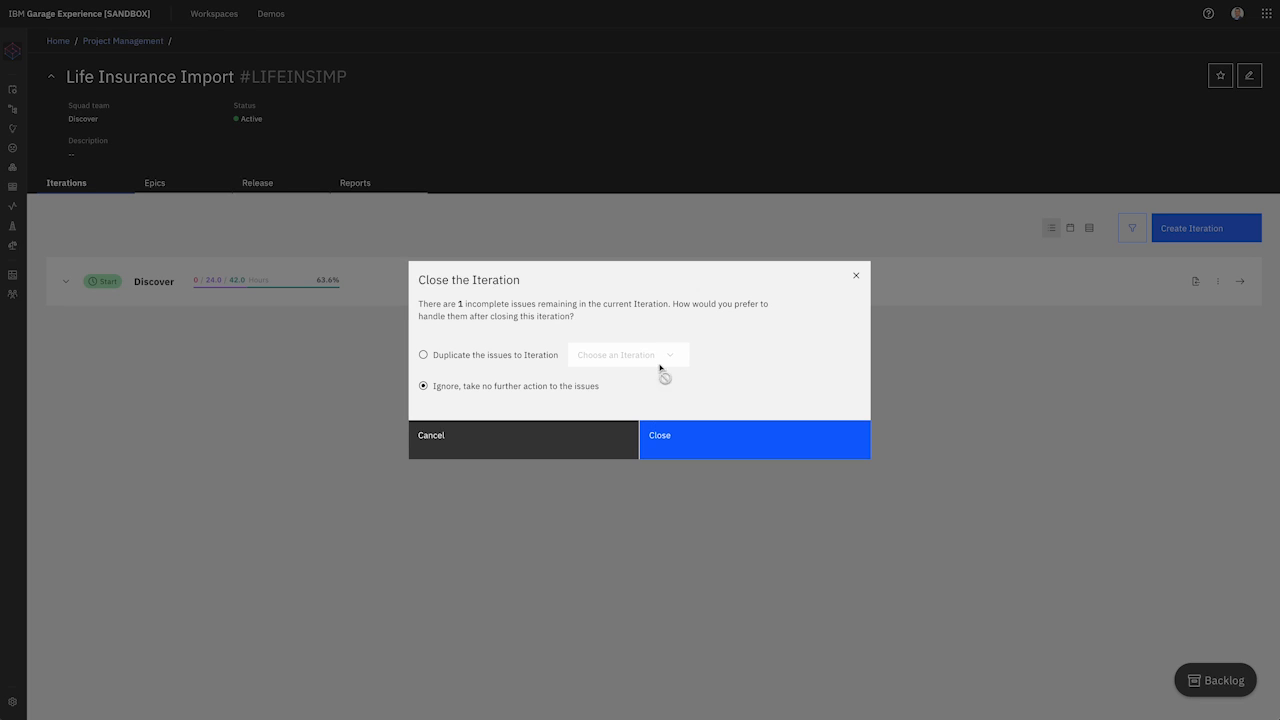
click(723, 449)
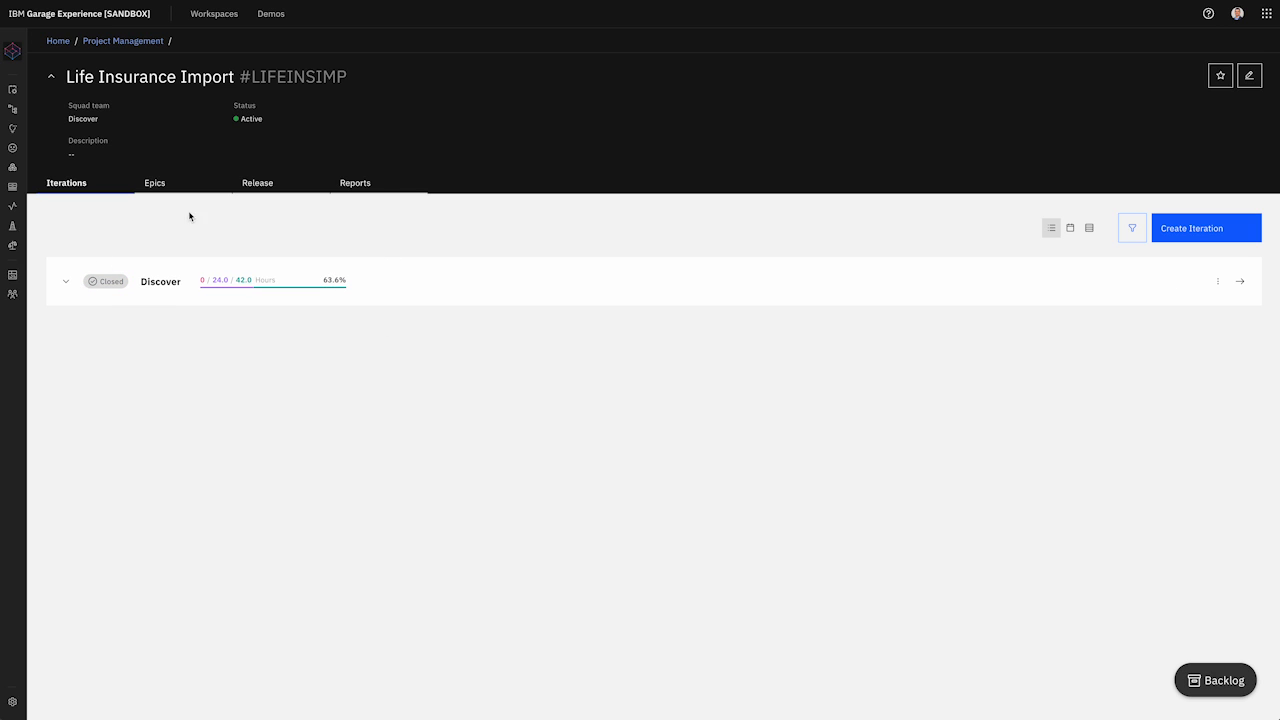
click(364, 188)
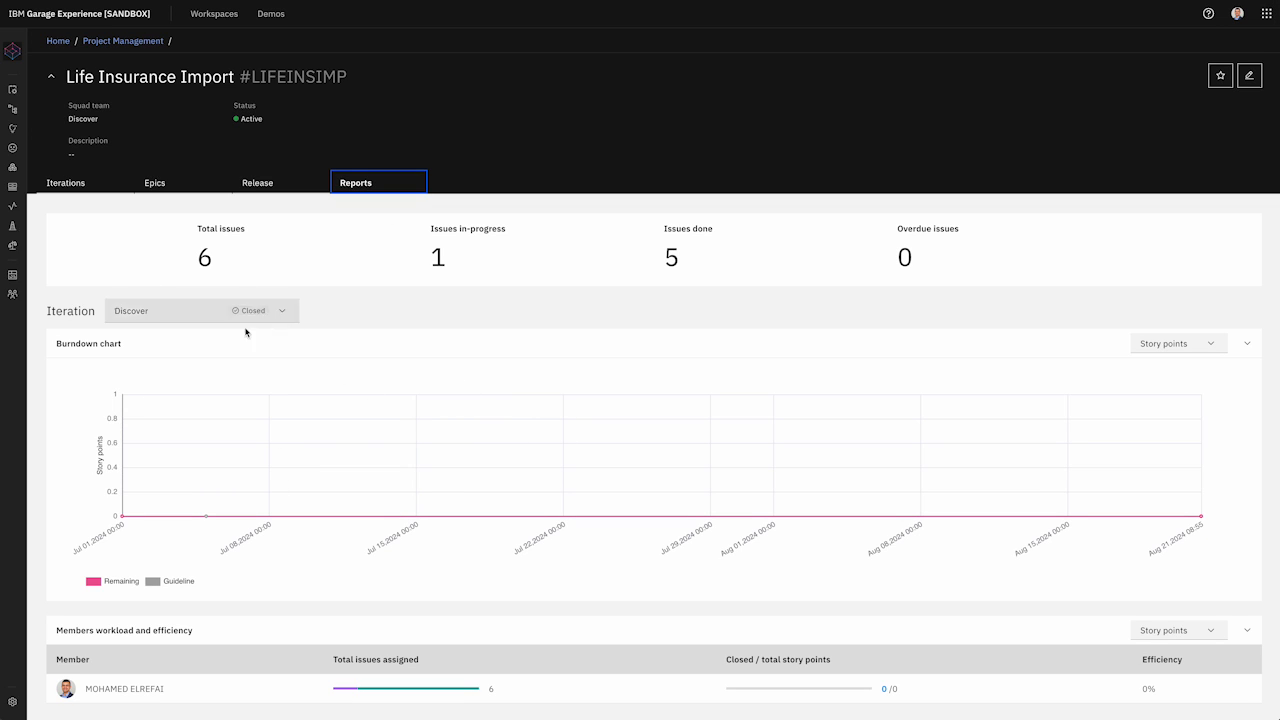
Step: Inspect the Discover epic's six stories, then return to iterations showing Discover closed at 63.6%
click(100, 185)
click(160, 183)
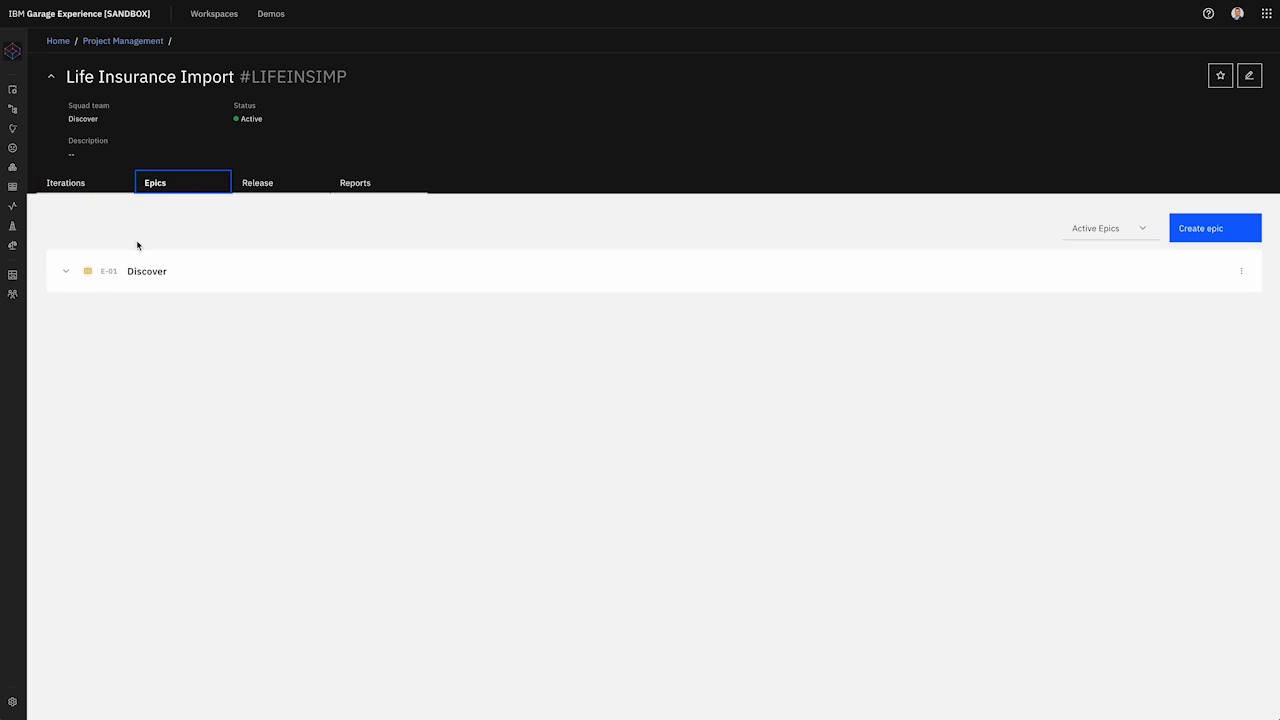
click(63, 272)
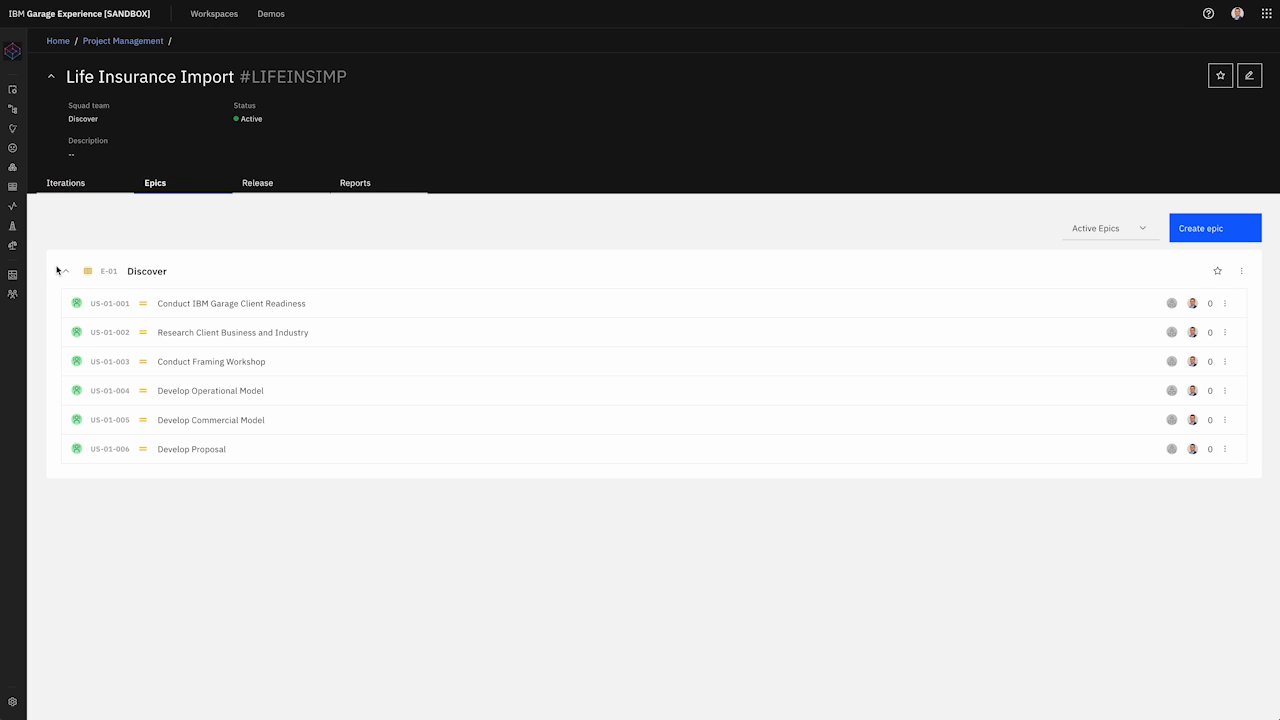
click(64, 273)
click(75, 195)
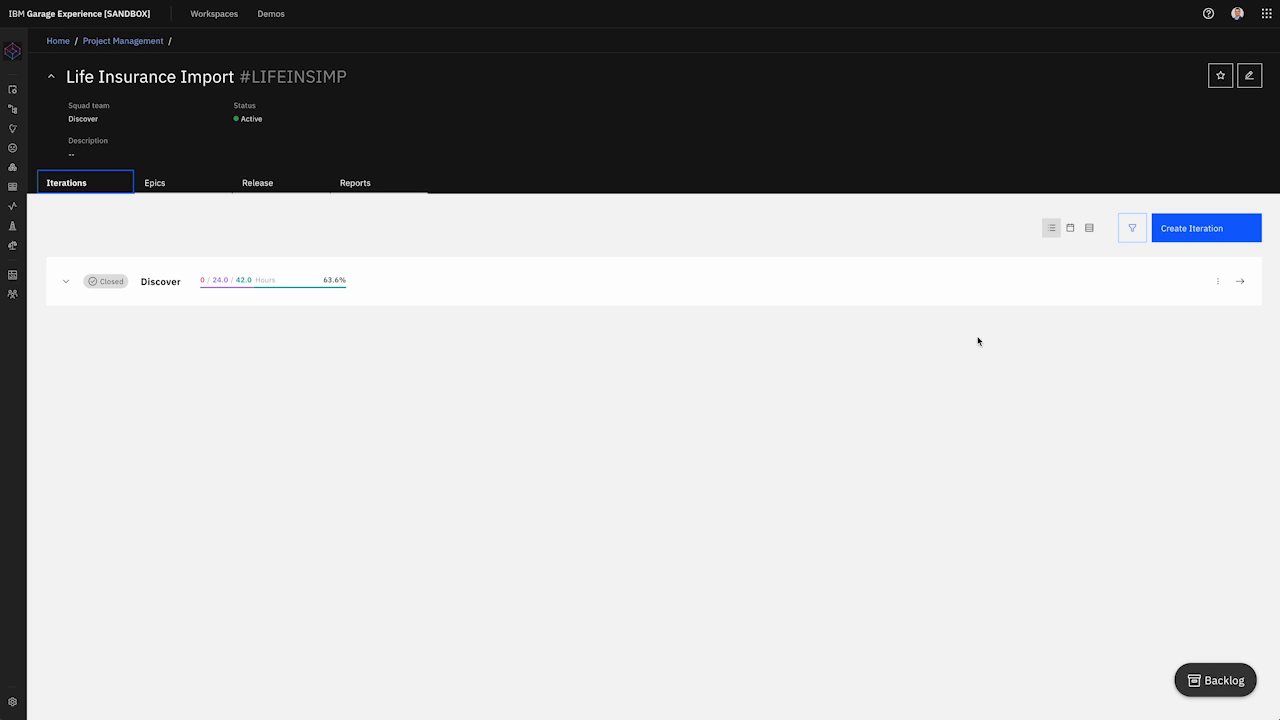
Step: Begin a Co-create-01 iteration, cancel it for lack of a matching squad, and go to Teams
click(1213, 229)
click(626, 306)
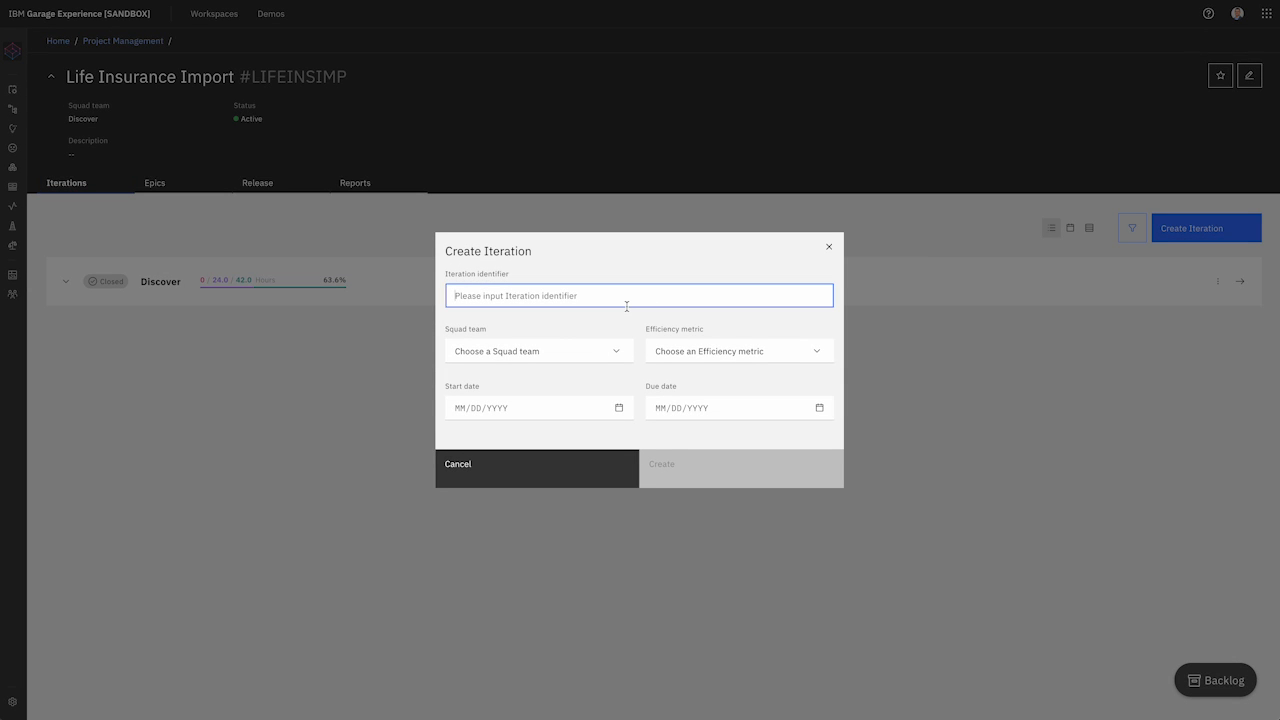
text(Co-create-01)
click(603, 350)
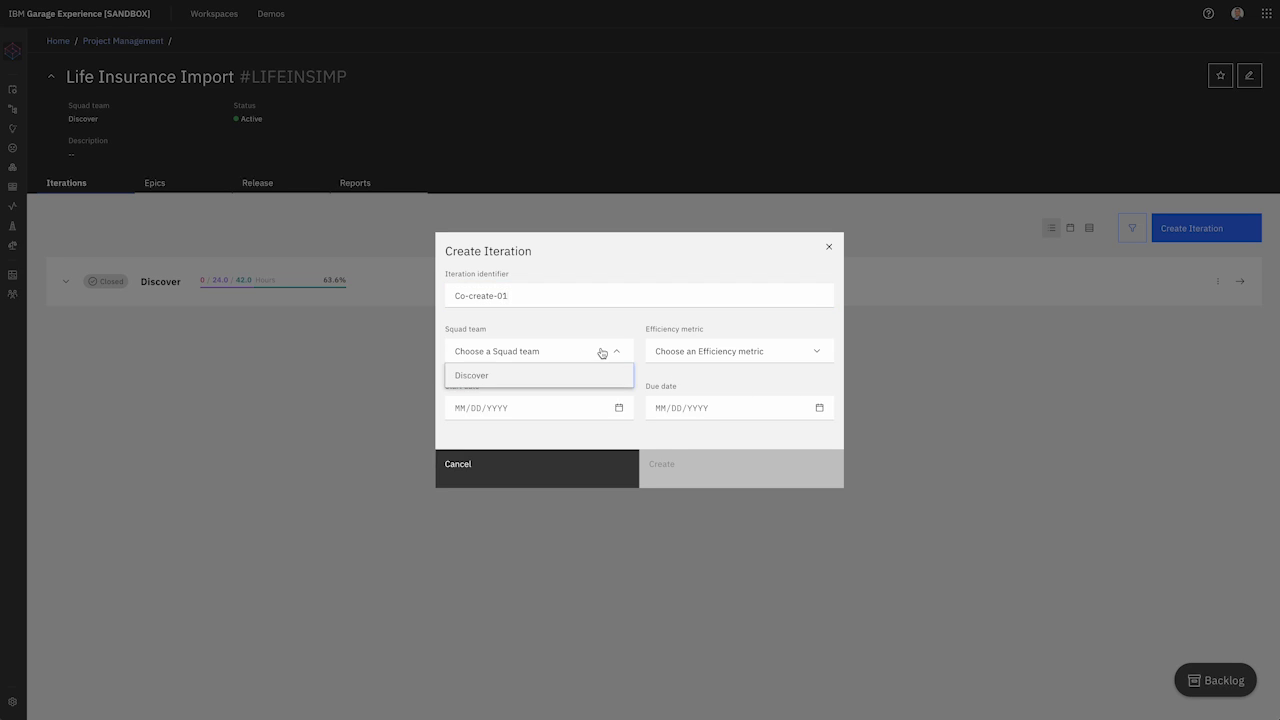
click(609, 344)
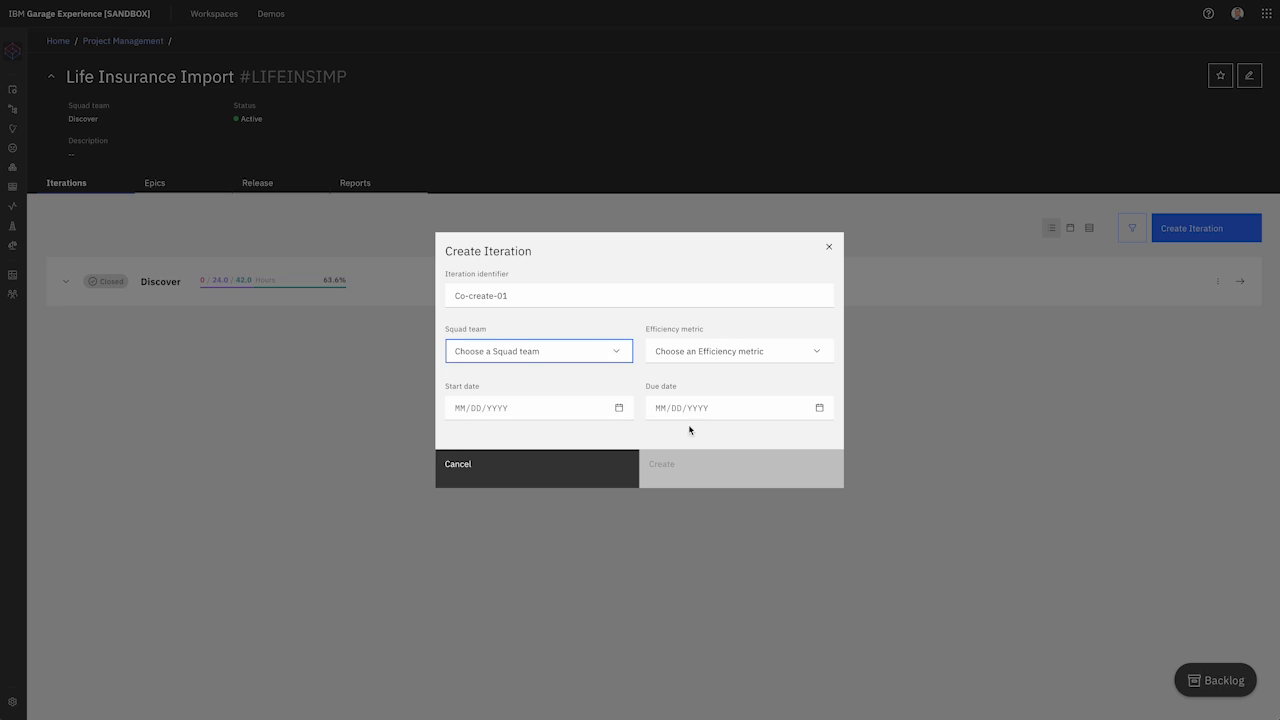
click(551, 464)
click(40, 295)
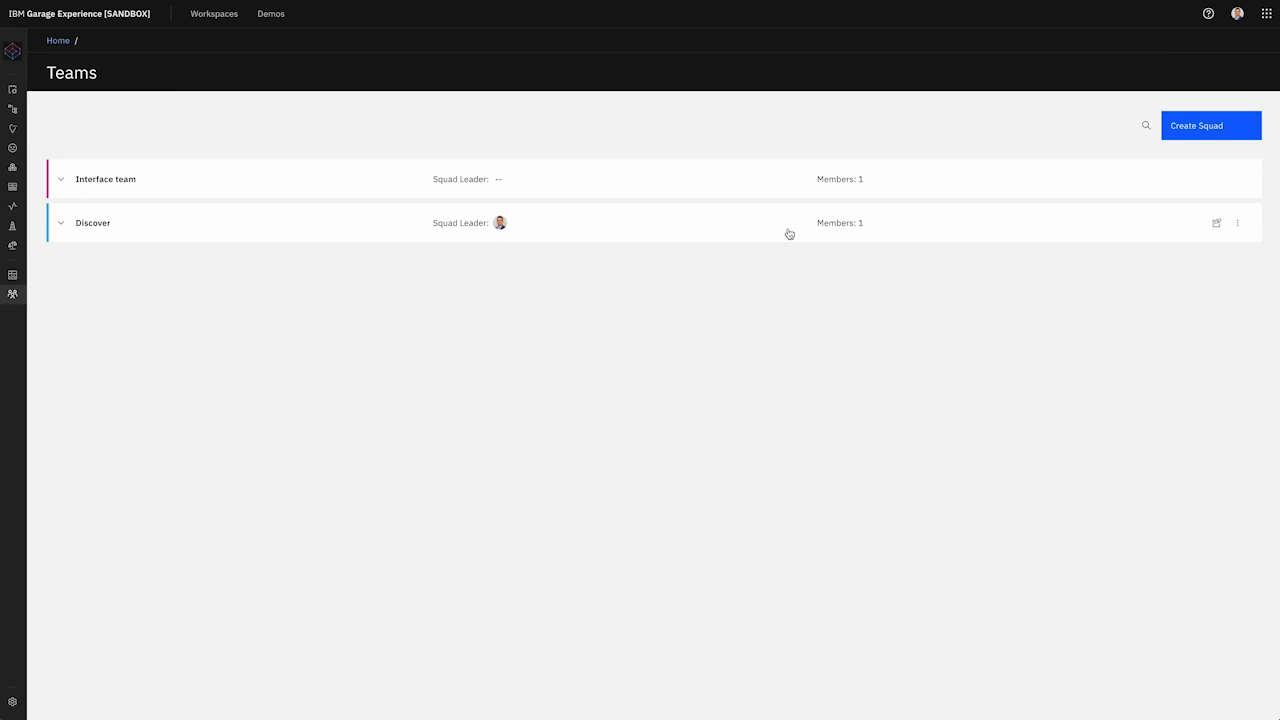
Step: Create a squad named Co-create next to Interface team and Discover, then open Project Management
click(1219, 128)
click(371, 325)
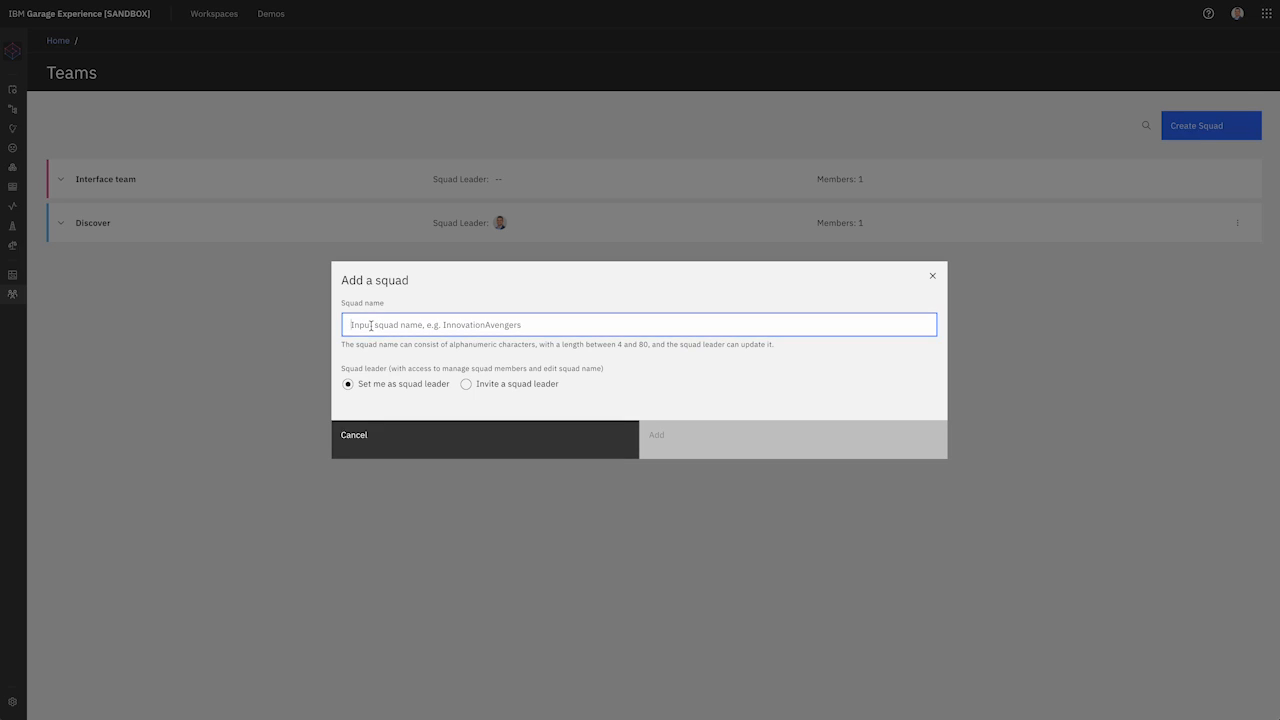
text(a)
key(BackSpace)
text(Co-create)
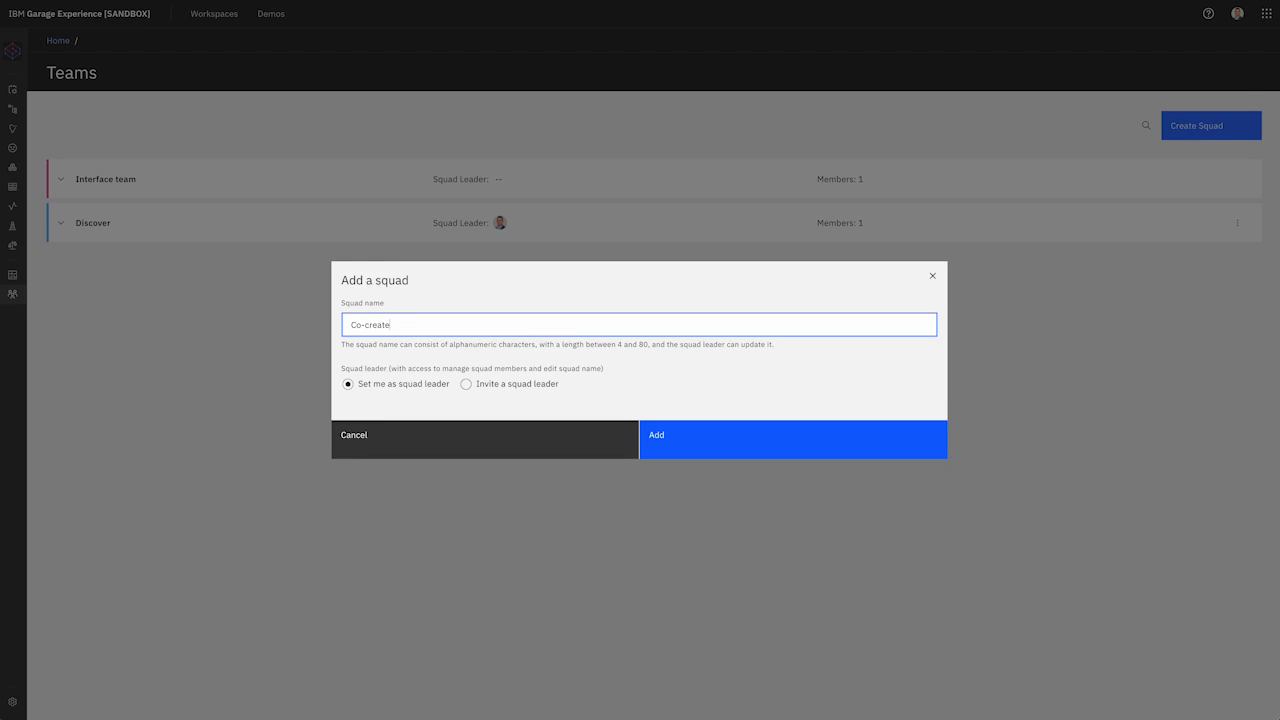
click(741, 441)
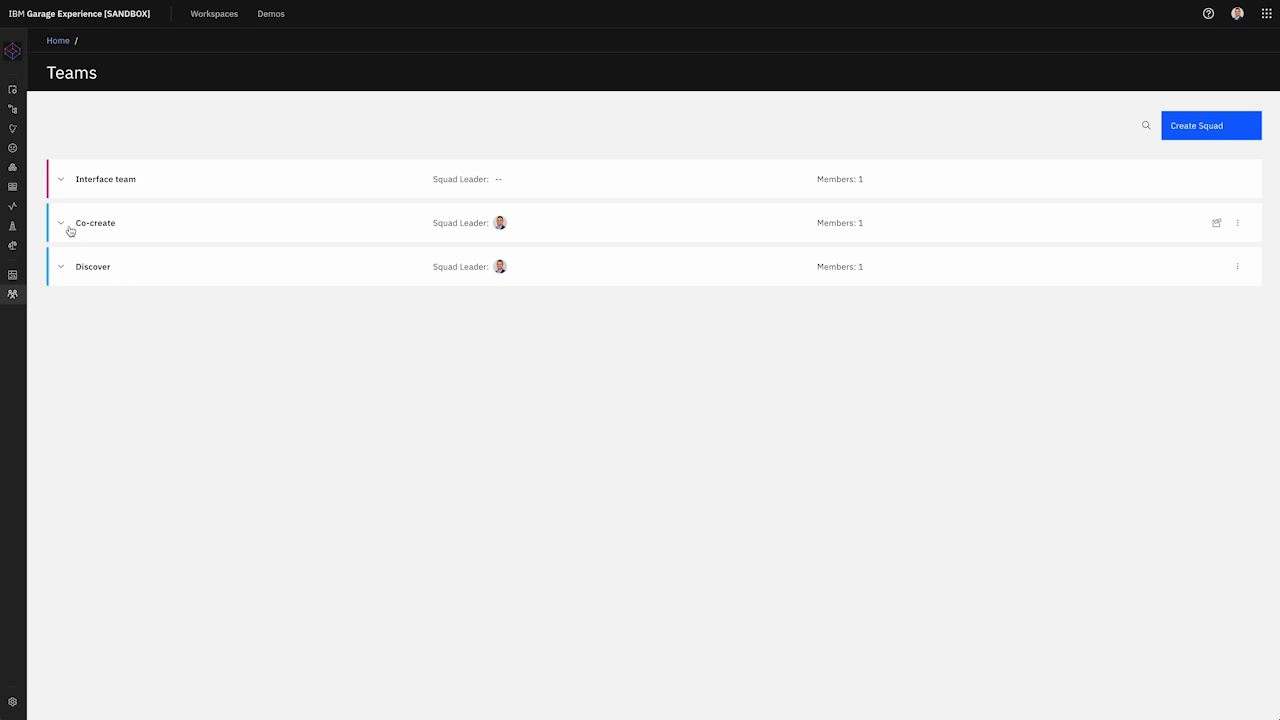
mouse_move(26, 297)
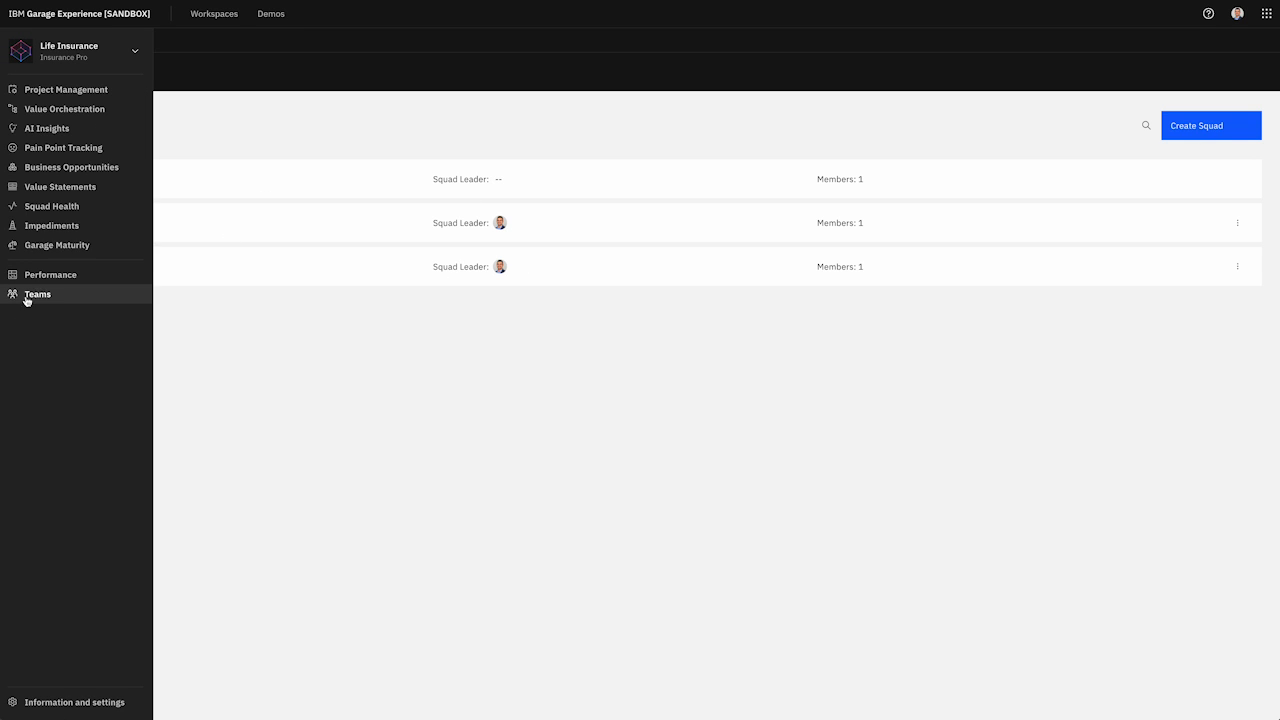
click(86, 89)
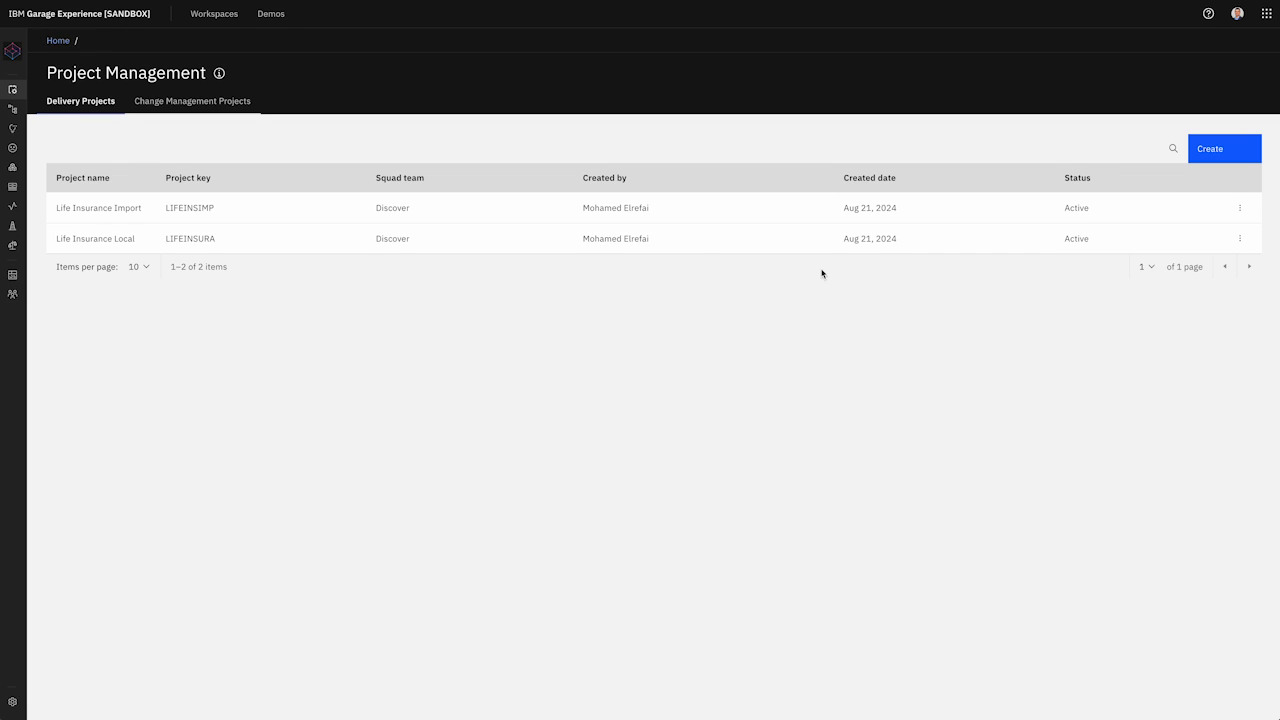
Step: In Life Insurance Import, begin a new iteration, then cancel because Co-create isn't an available squad
click(174, 209)
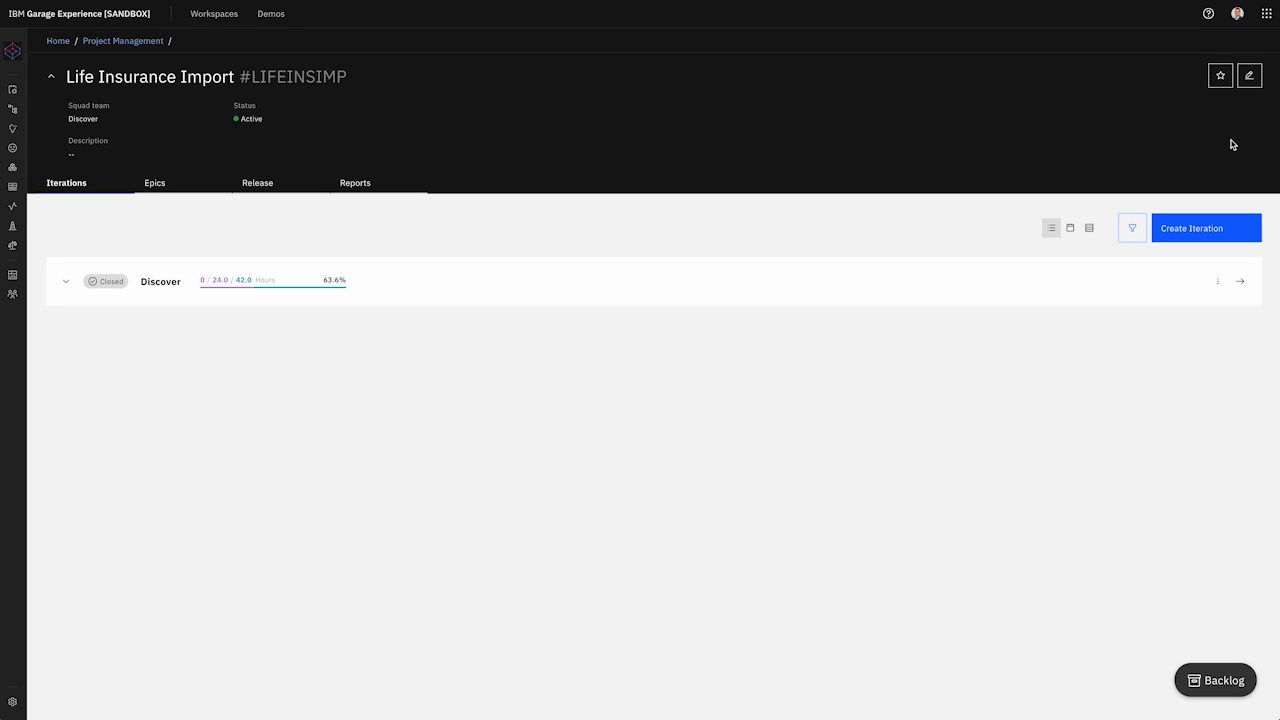
click(1192, 240)
click(608, 294)
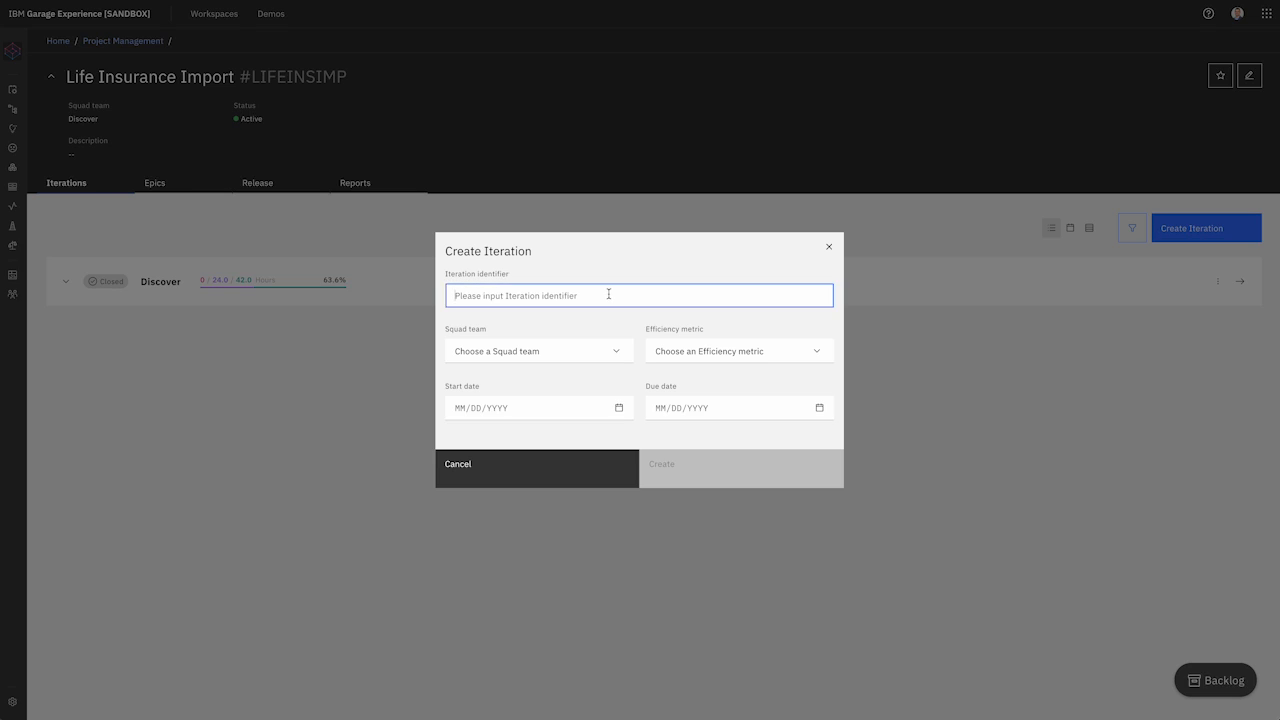
text(Co-create-01)
click(586, 349)
click(613, 344)
click(683, 317)
click(510, 356)
click(526, 485)
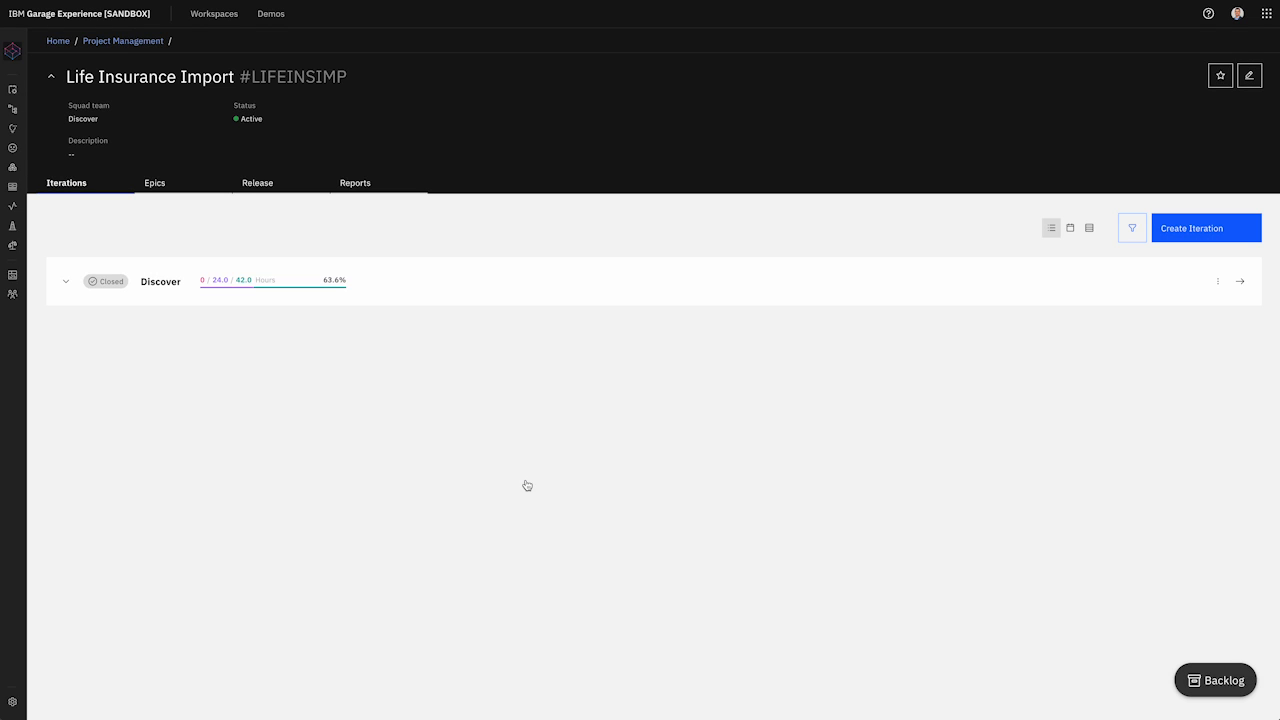
Step: Edit Life Insurance Import to add the Co-create squad, save, and reopen the project
click(140, 41)
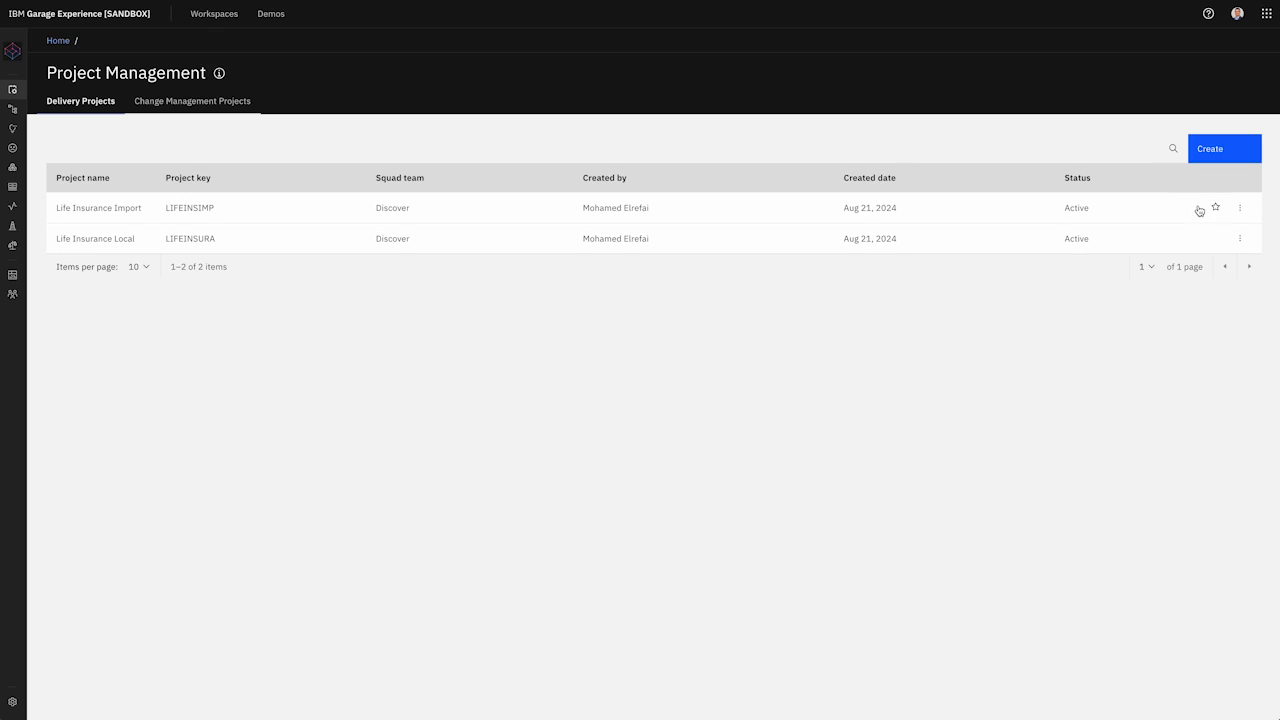
click(1240, 208)
click(1150, 232)
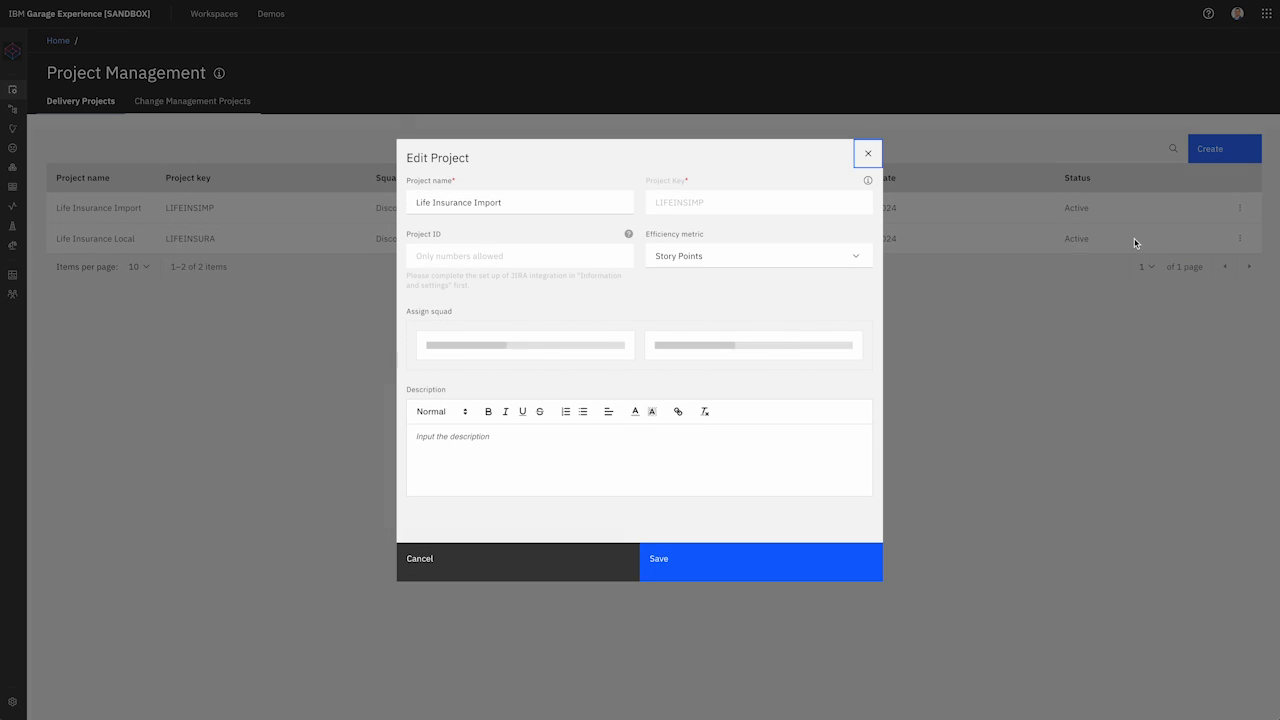
click(615, 364)
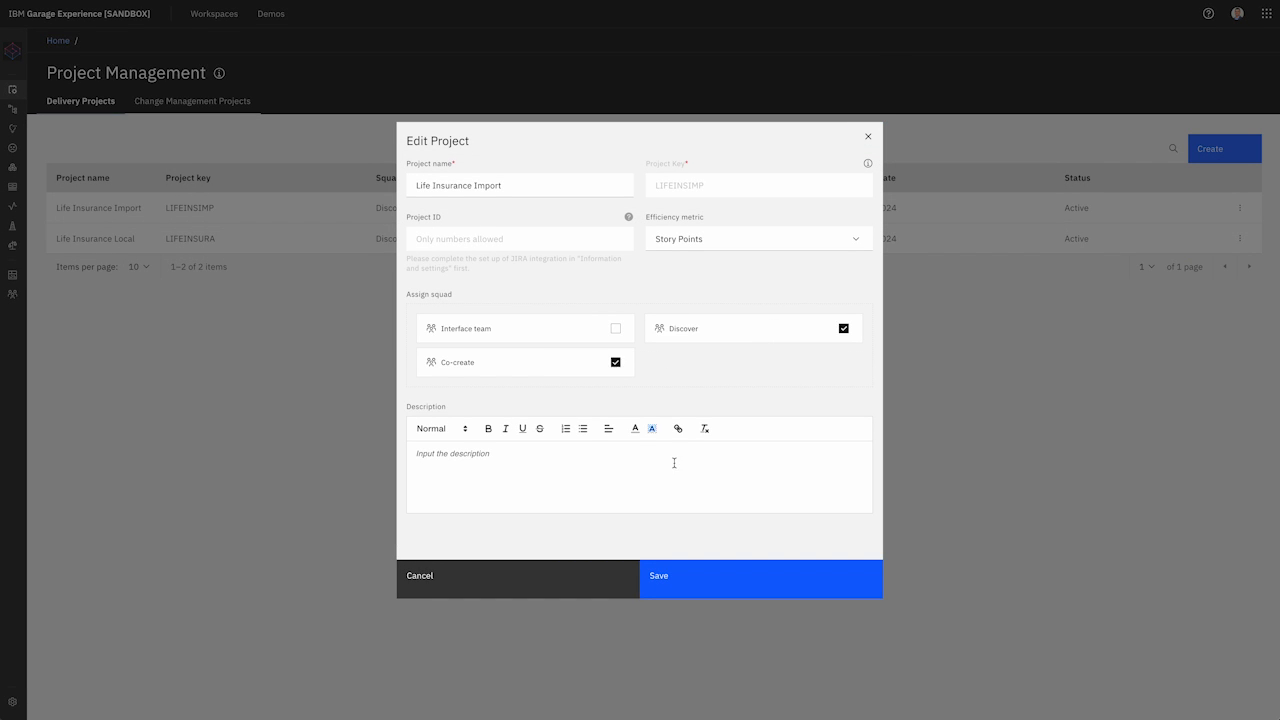
click(717, 578)
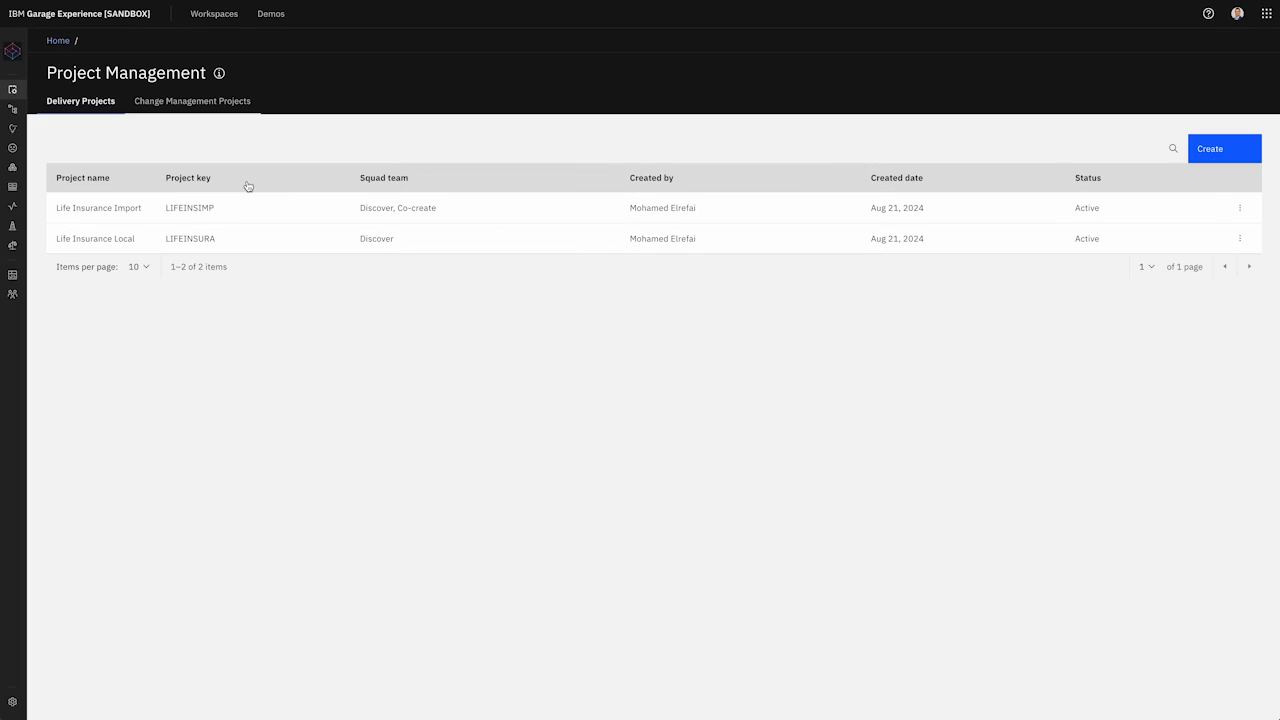
click(170, 218)
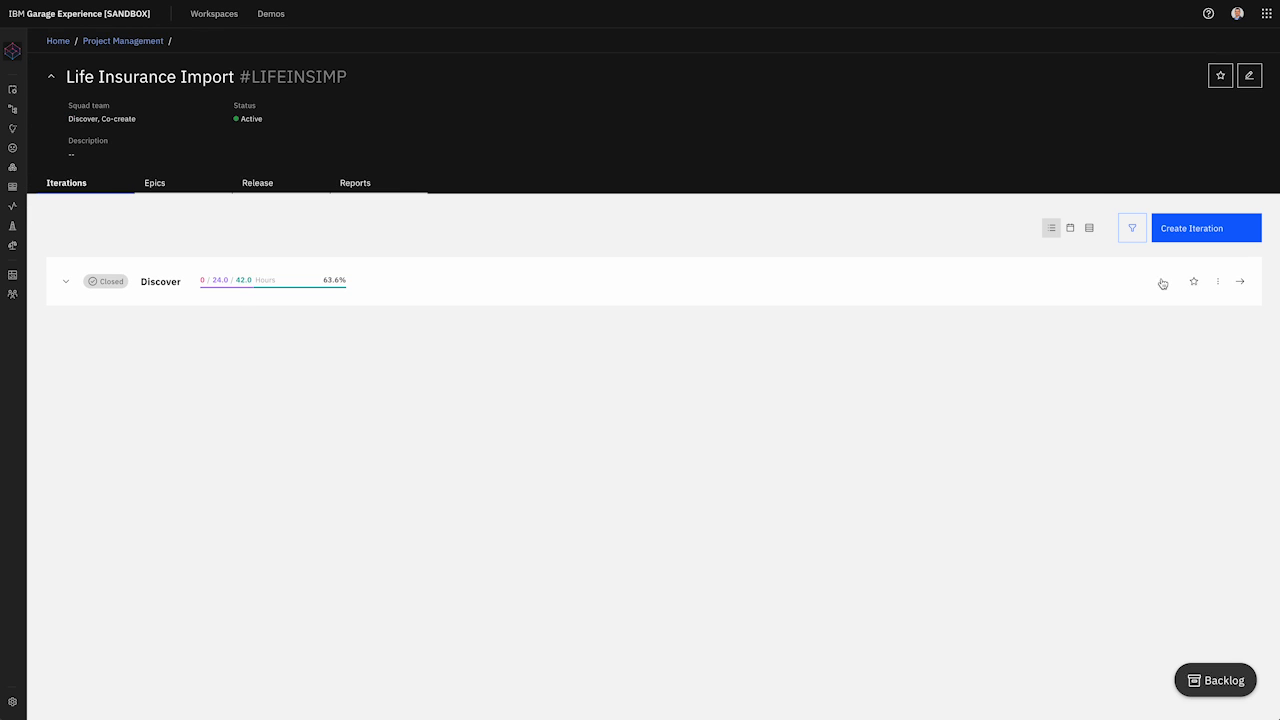
Step: Start a new iteration Co-create-01 for the Co-create squad, measured by Effort
click(1203, 237)
click(631, 295)
text(Co-create-01)
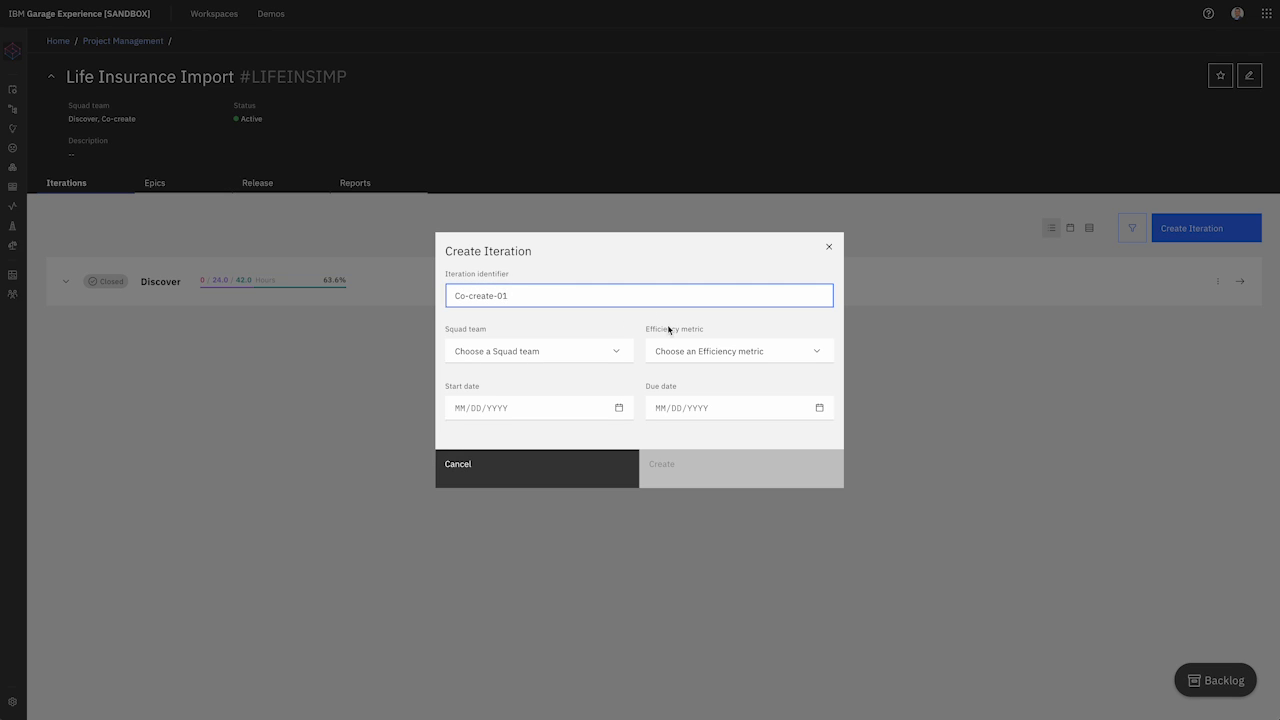
click(598, 352)
click(552, 396)
click(729, 355)
click(720, 400)
Step: Set Co-create-01 to run from 07/08/2024 to 07/12/2024 and create it
click(605, 415)
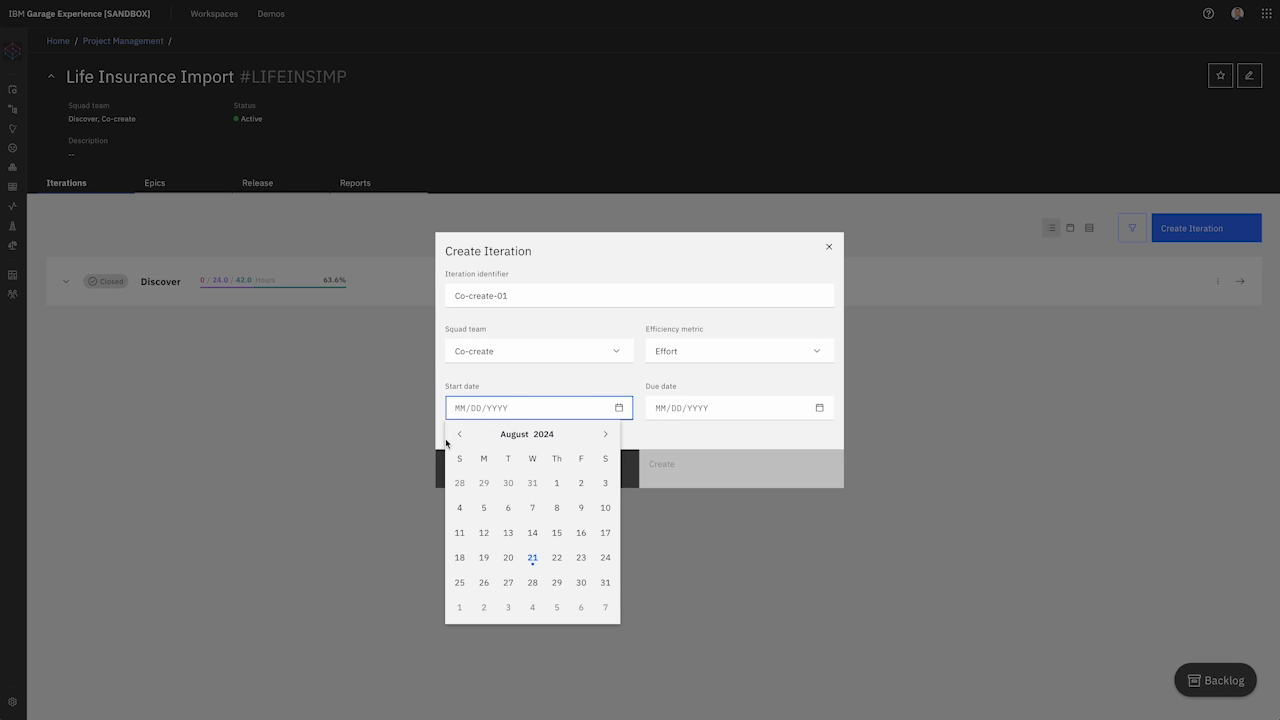
click(459, 434)
click(484, 507)
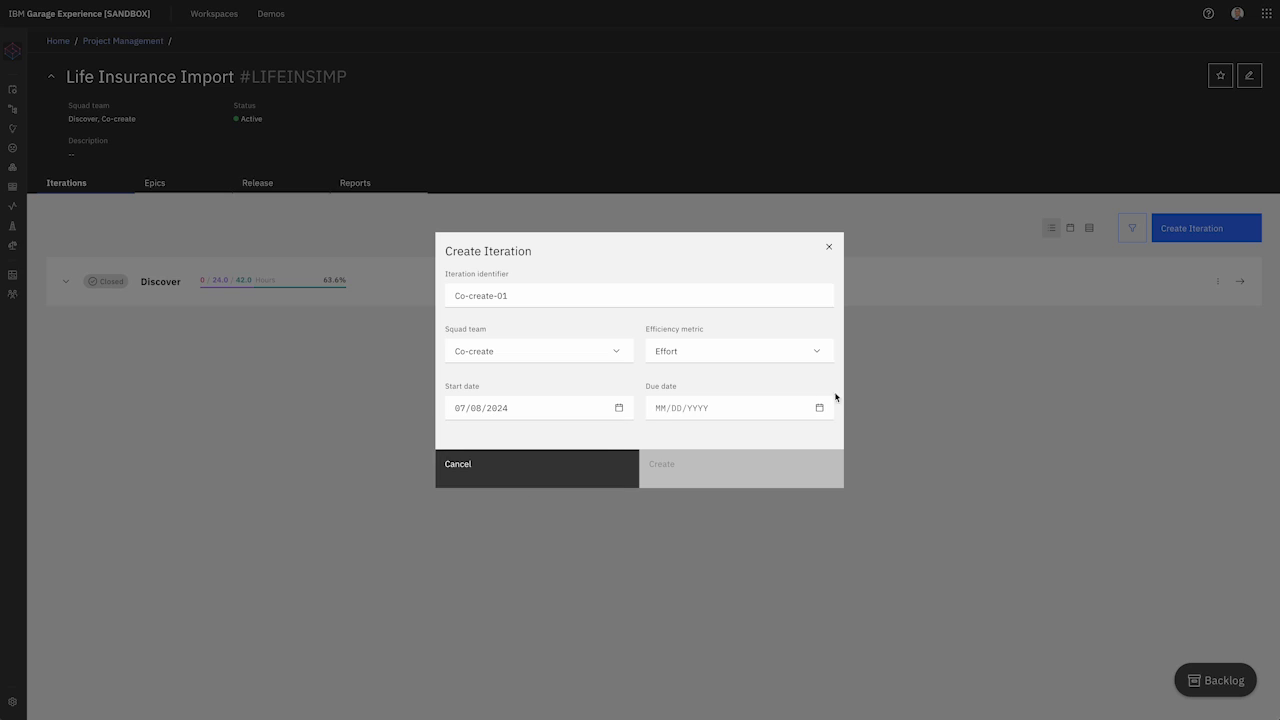
click(808, 400)
click(660, 434)
click(780, 510)
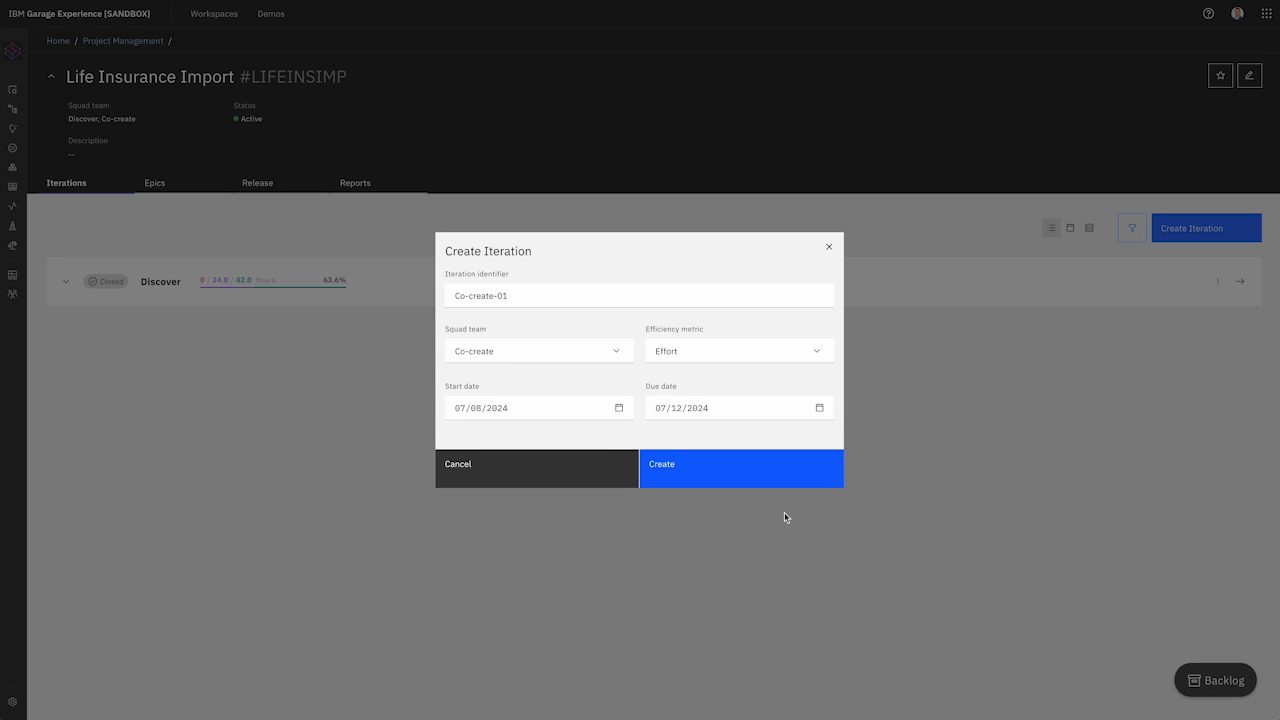
click(736, 468)
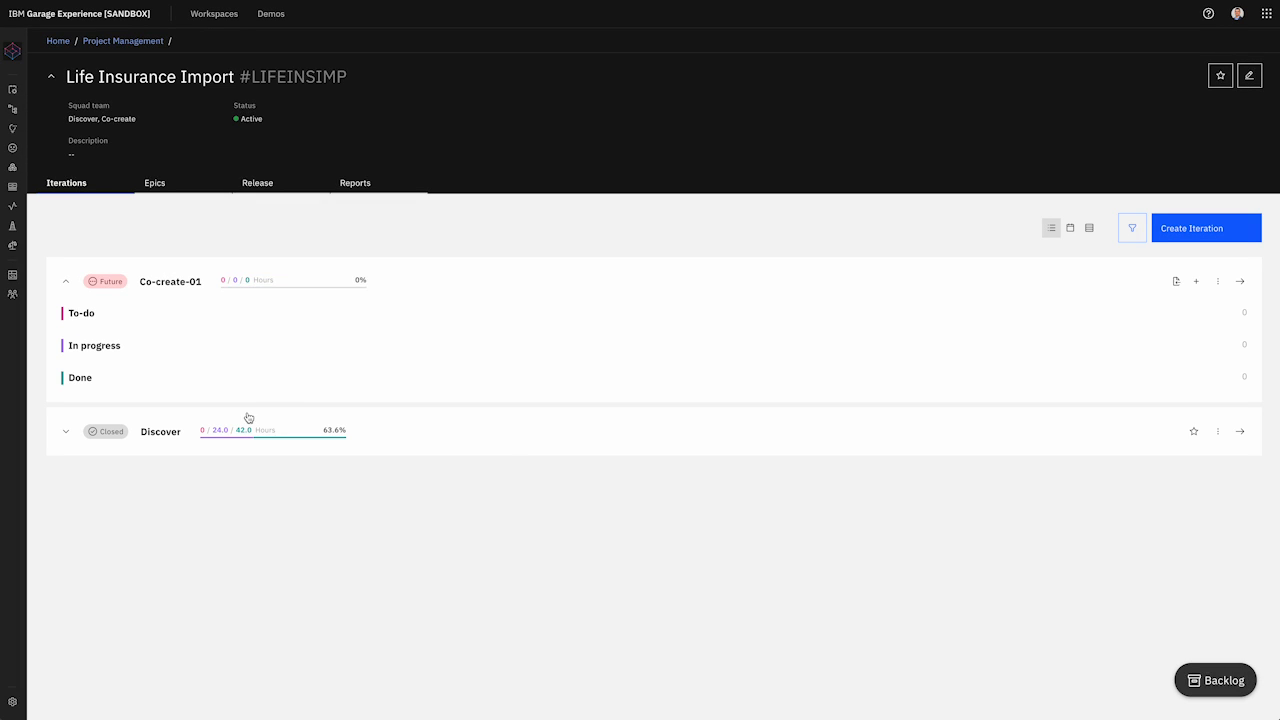
Step: Import the Co-create-01 xlsx into the iteration, adding ten issues (8 done, 1 in progress)
click(1175, 282)
click(685, 400)
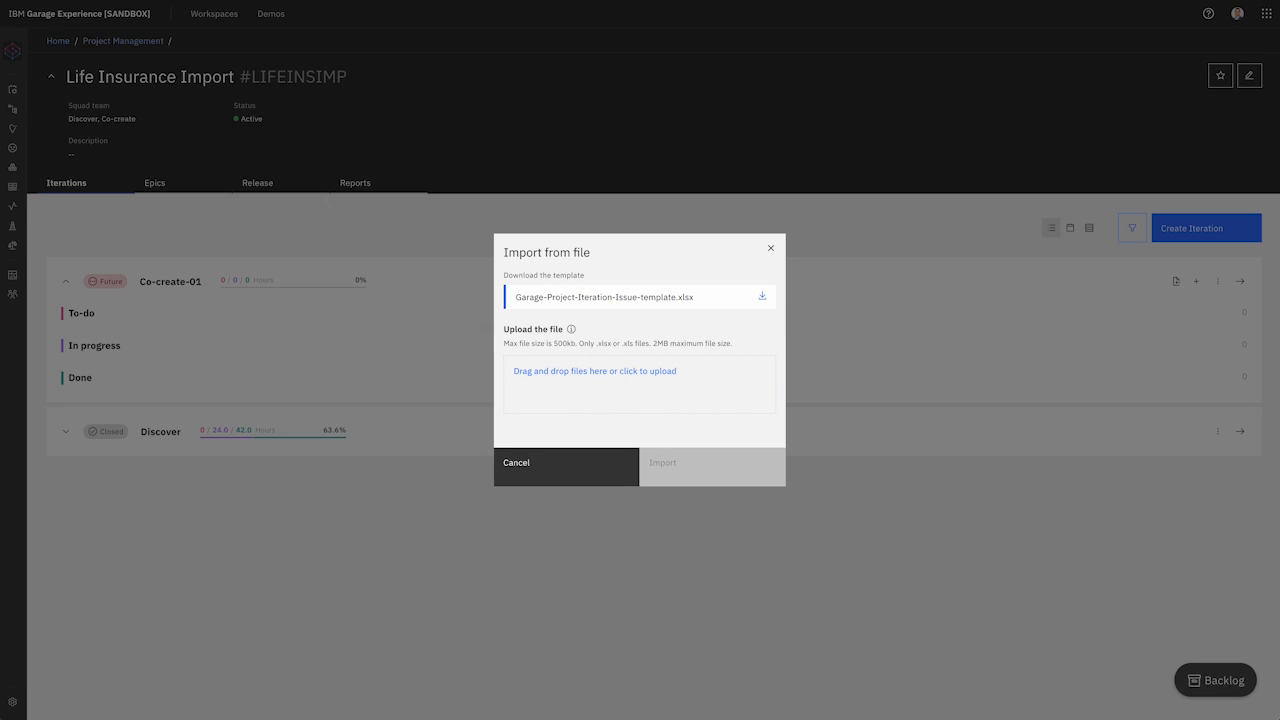
drag(0, 226, 568, 380)
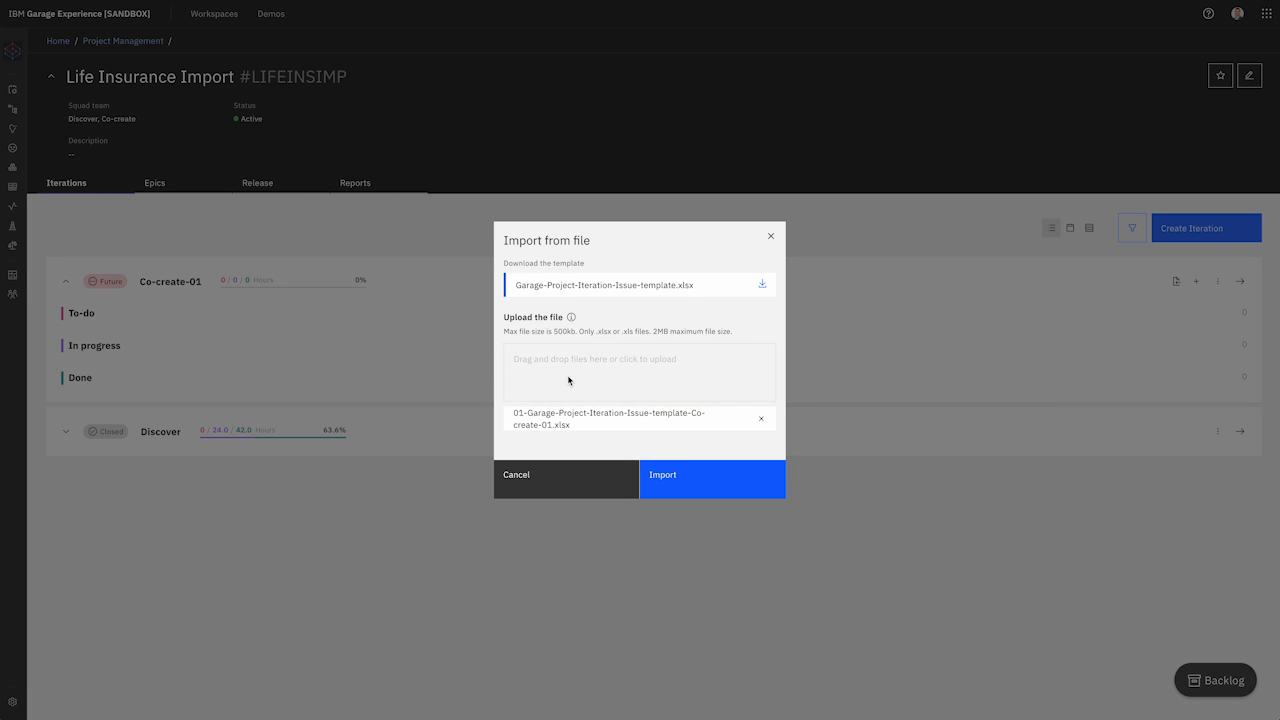
click(705, 483)
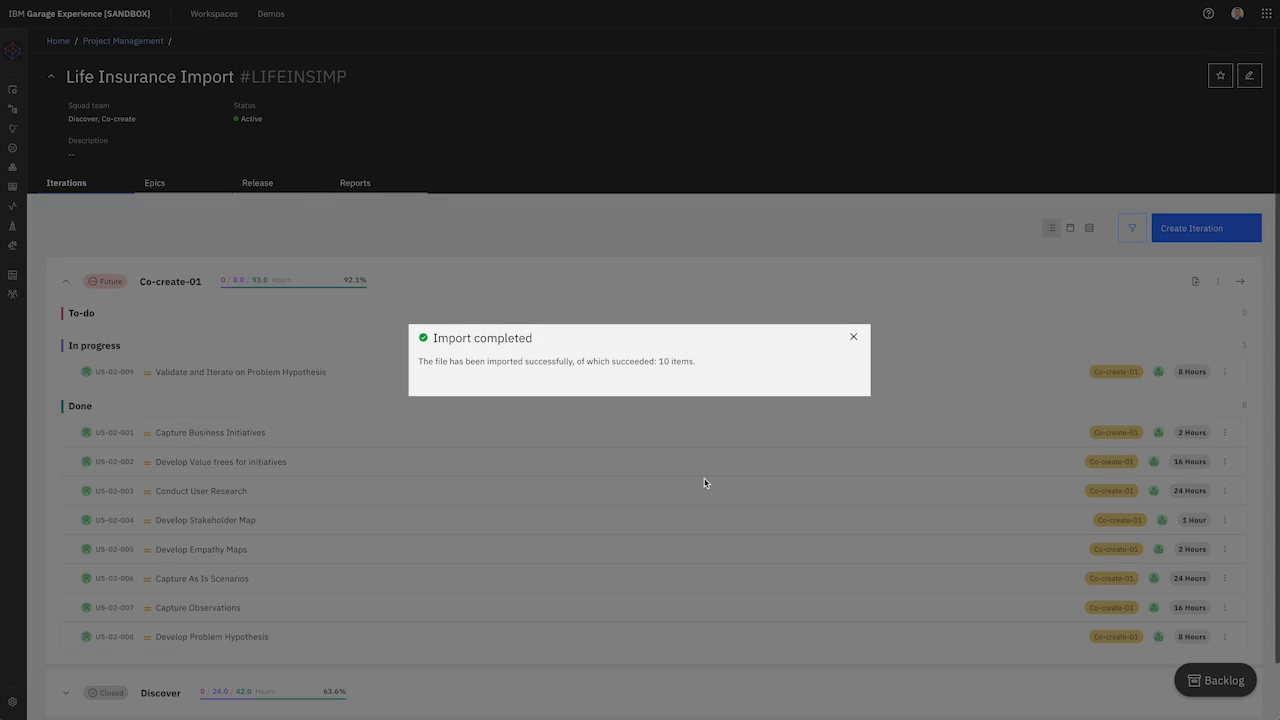
click(855, 336)
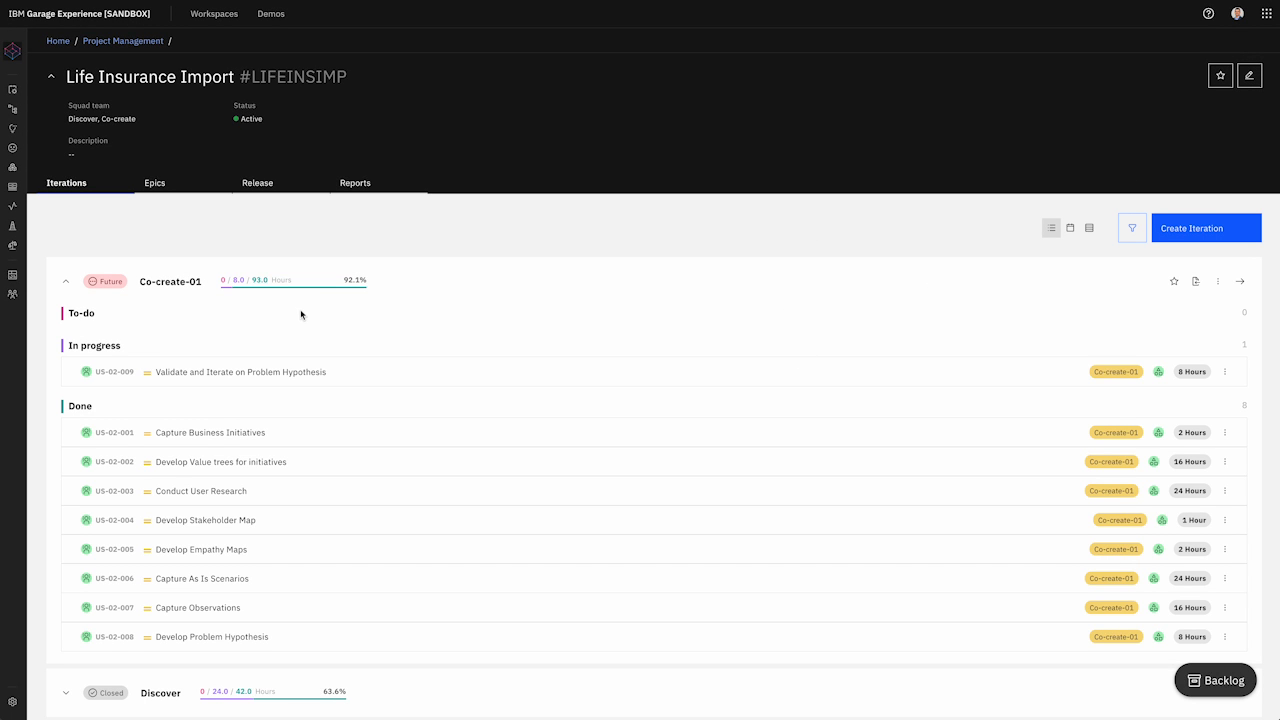
Step: Start Co-create-01, then close it so it shows Closed, and collapse its task lists
click(1219, 283)
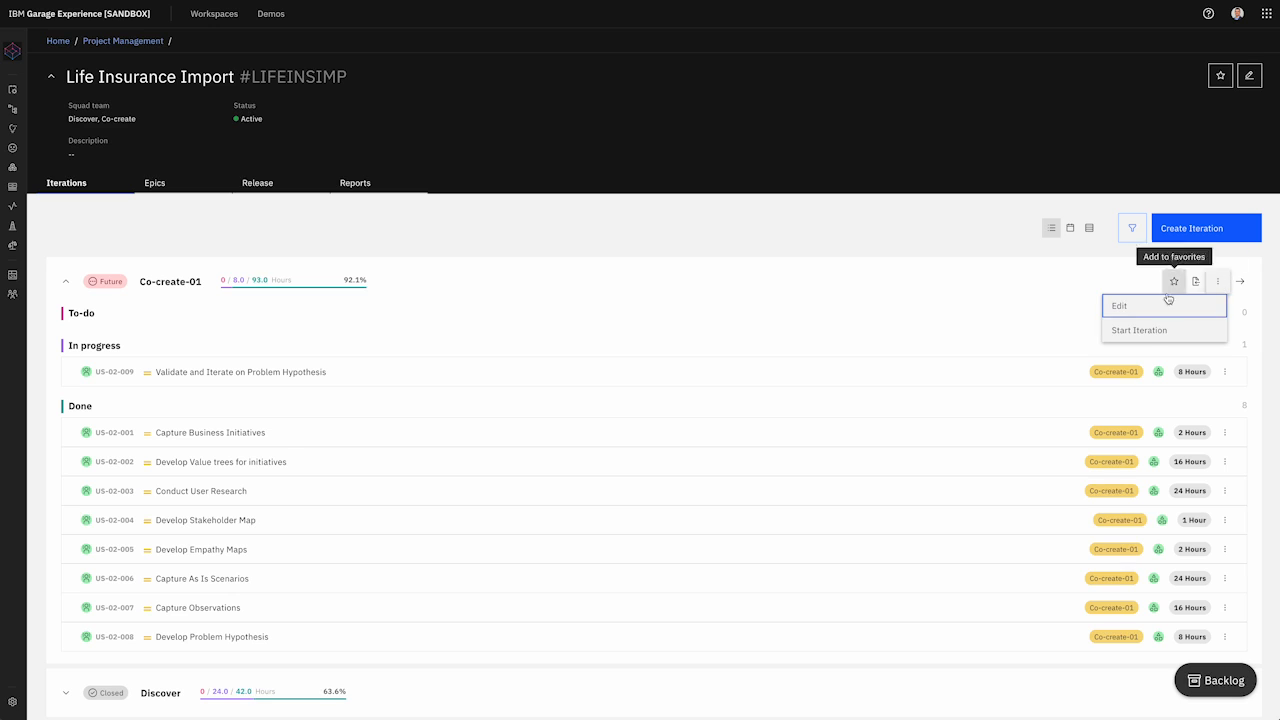
click(1150, 330)
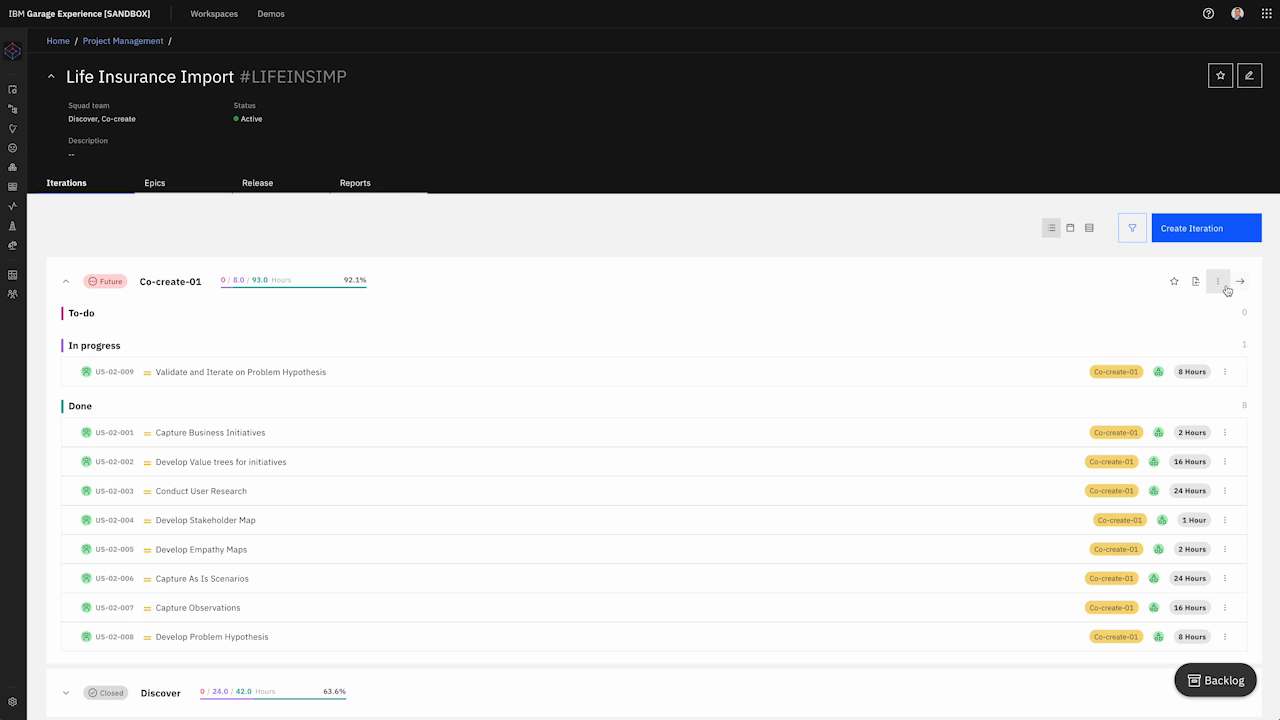
click(1219, 283)
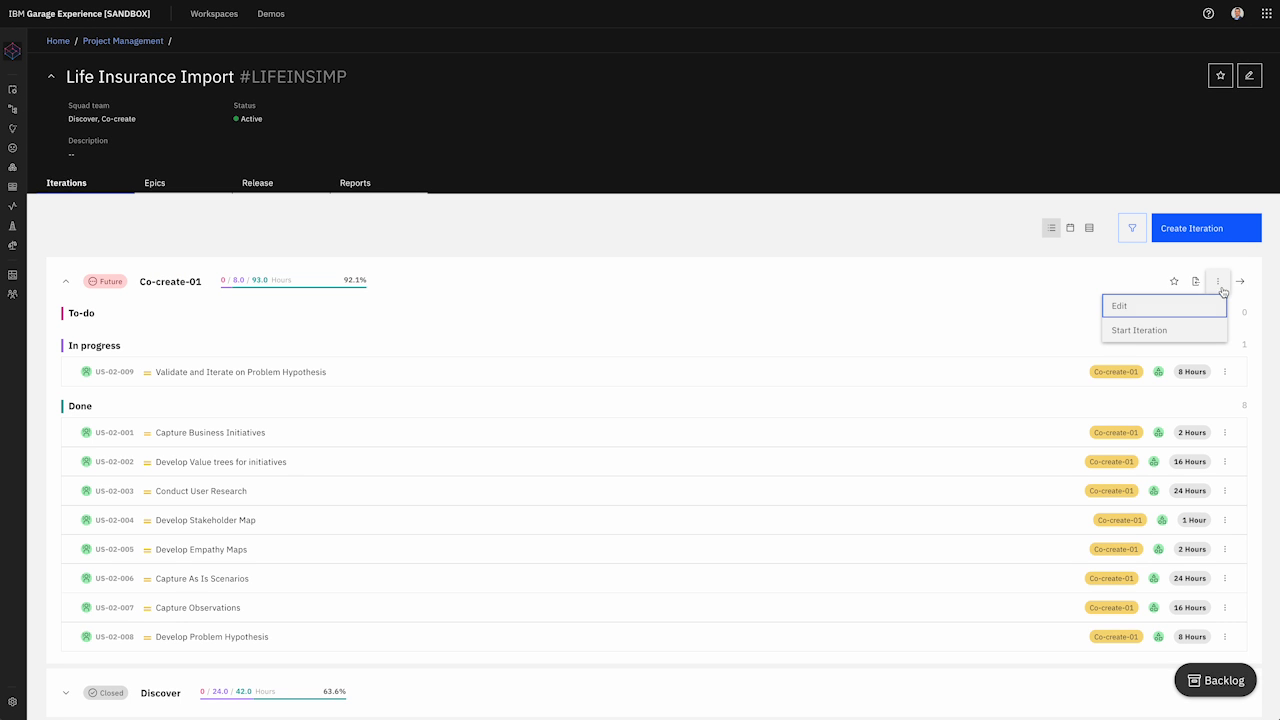
click(1175, 332)
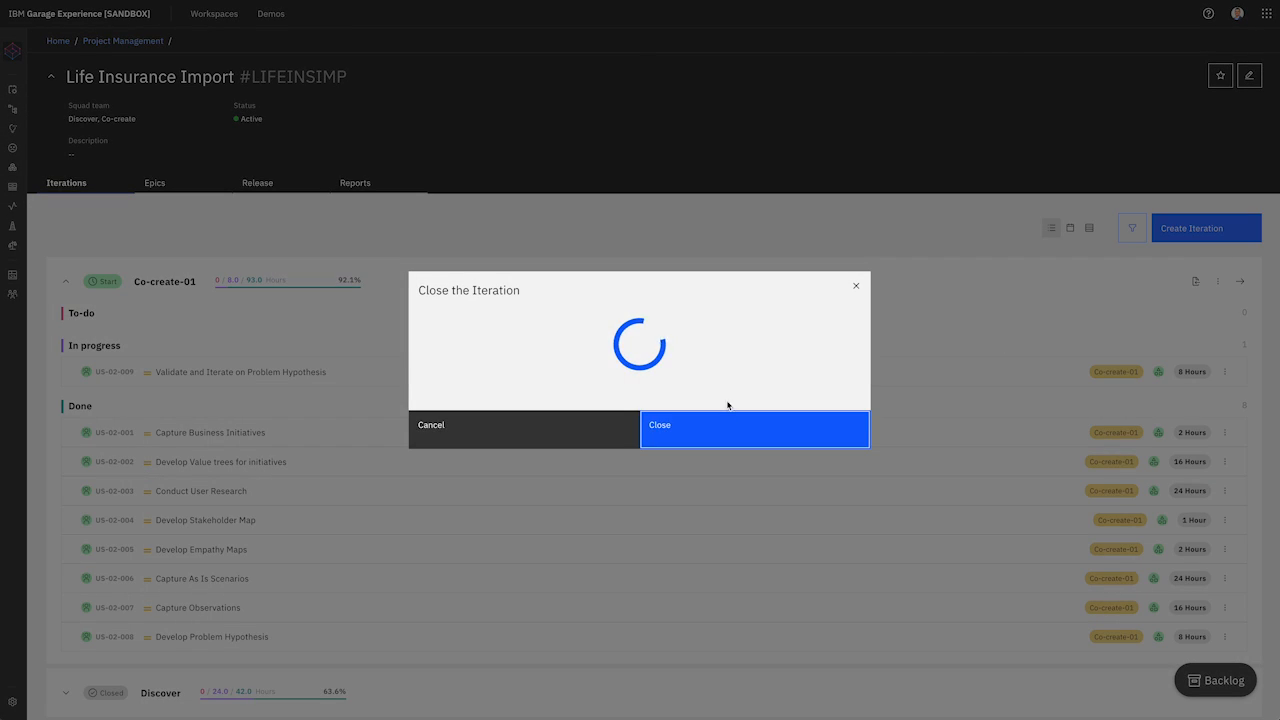
click(107, 348)
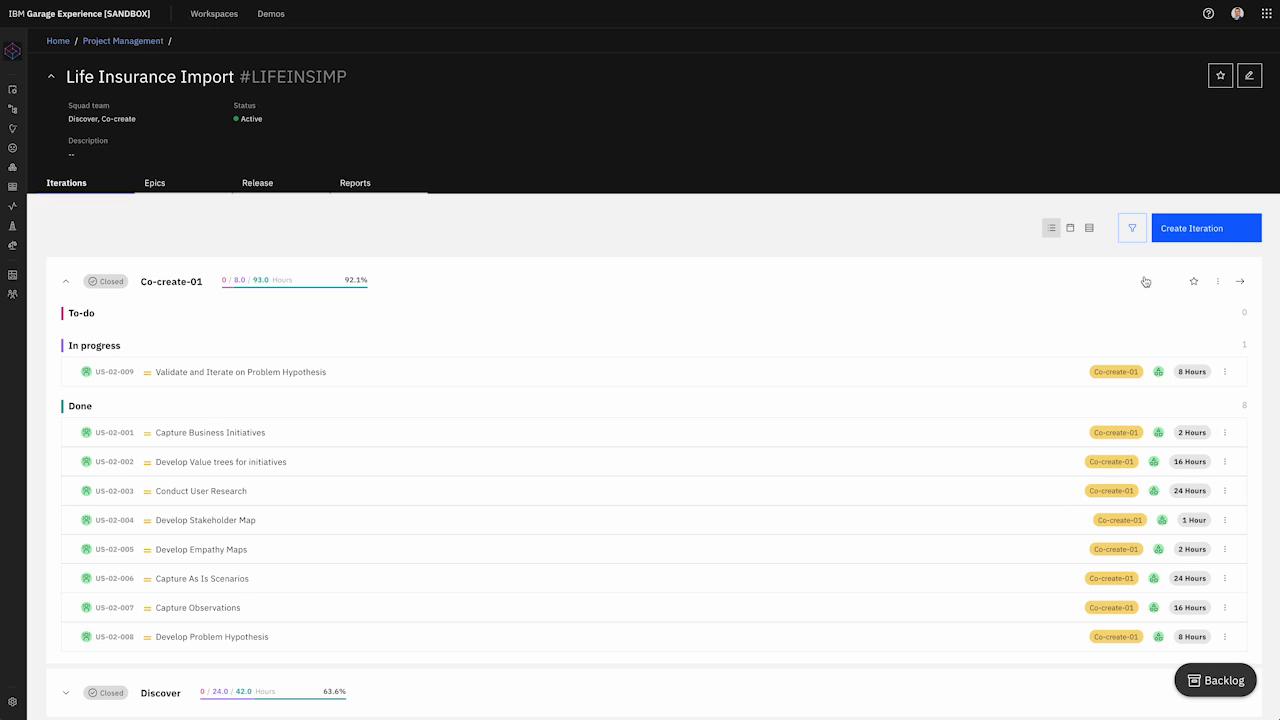
click(66, 282)
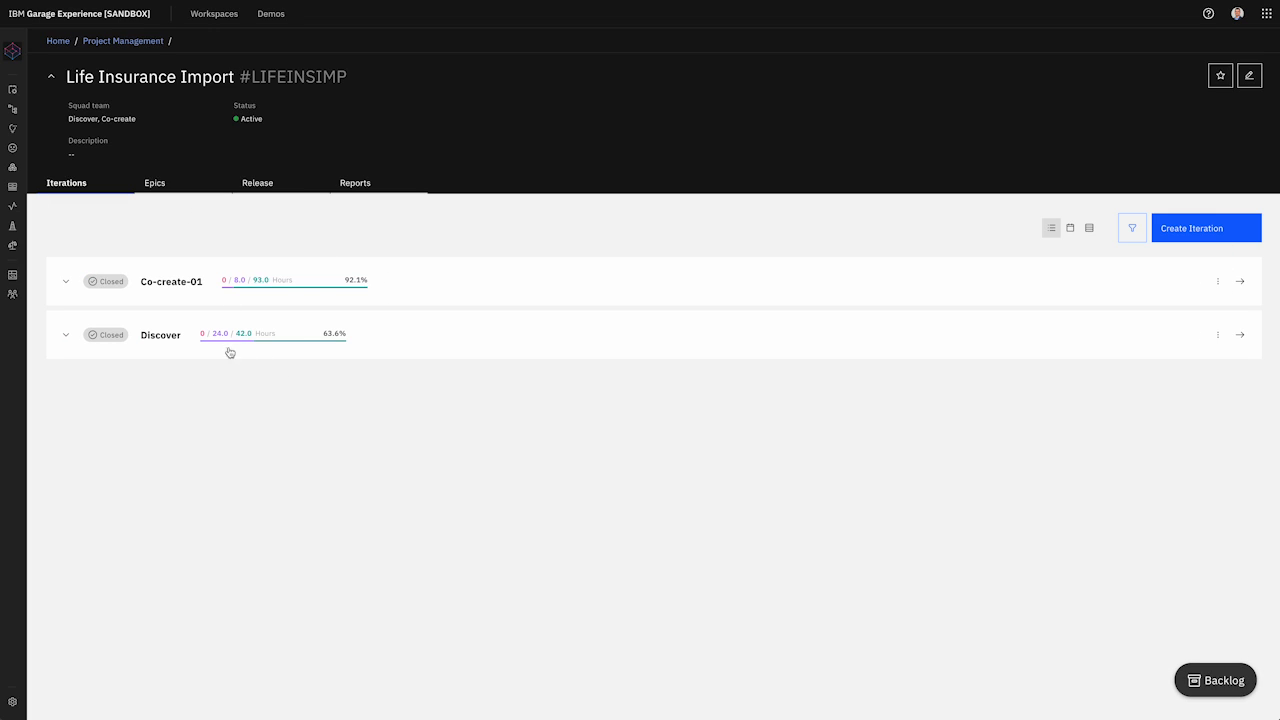
Step: Begin a new project and open the Project ID help article on finding a Jira project ID
mouse_move(334, 341)
click(141, 43)
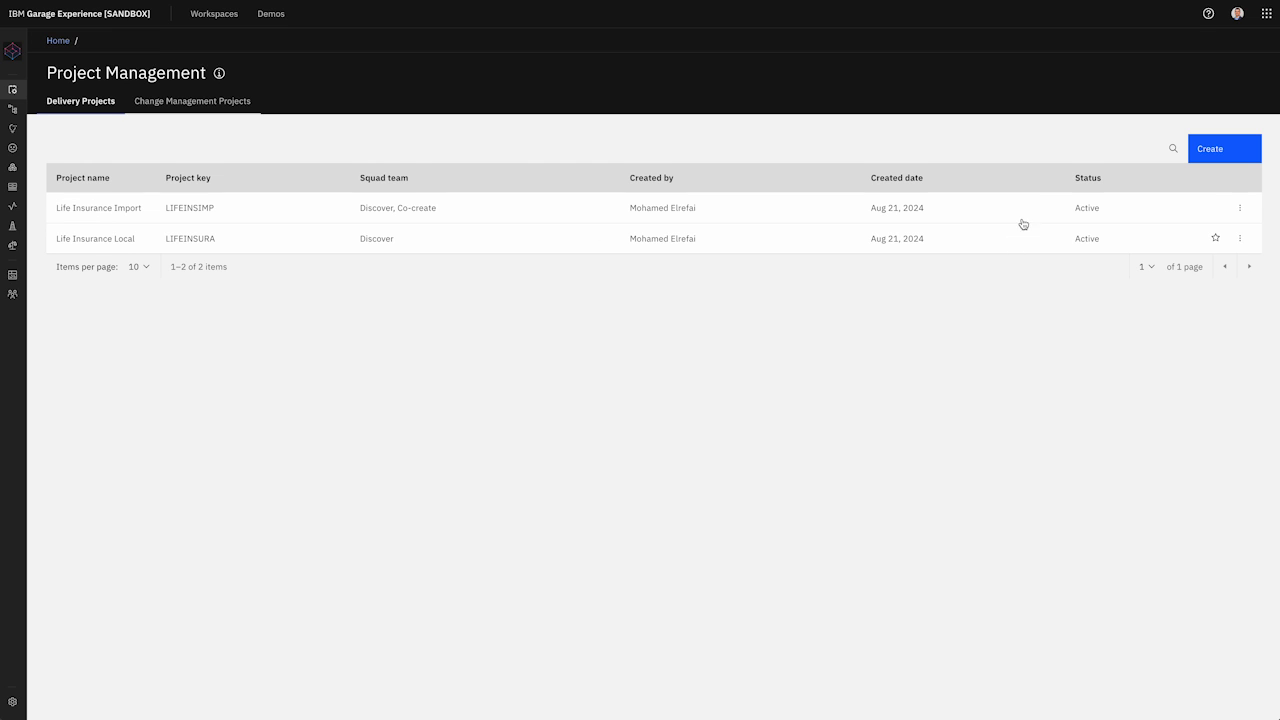
click(1216, 151)
click(543, 203)
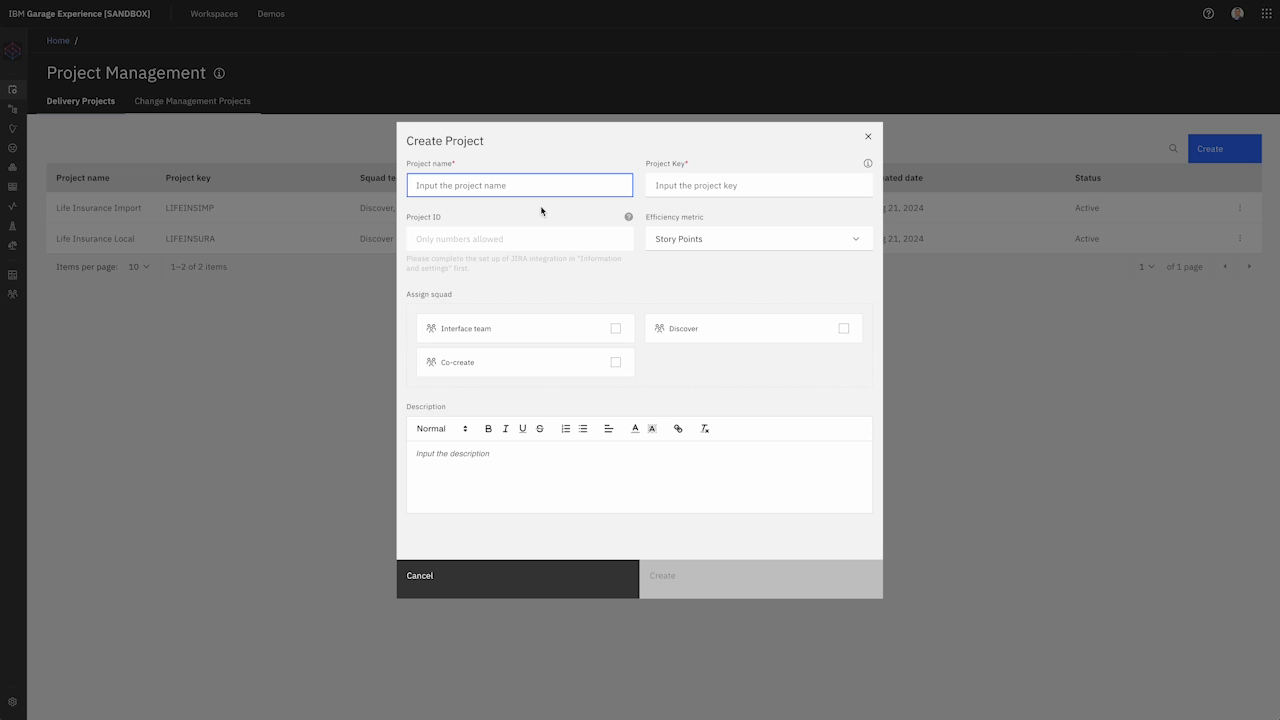
click(629, 219)
click(592, 245)
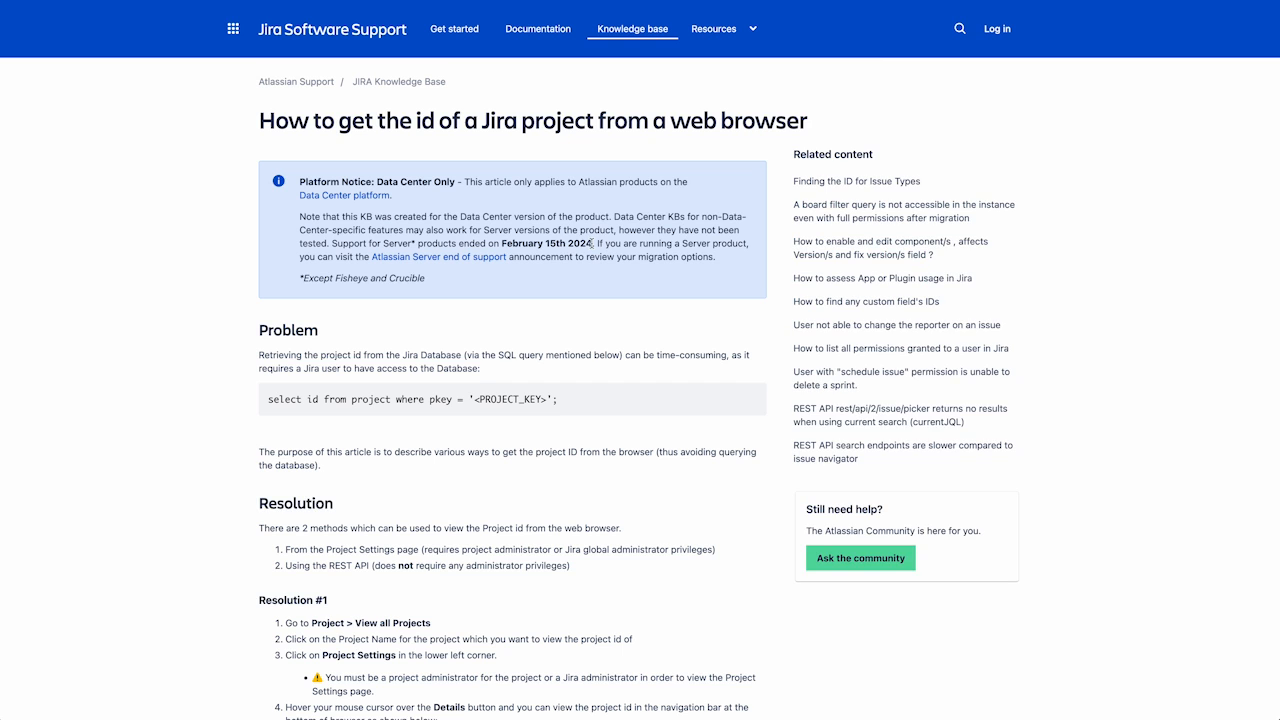
Step: Scroll through the Atlassian article on finding a Jira project ID and back to the top
scroll(649, 196, down, 3)
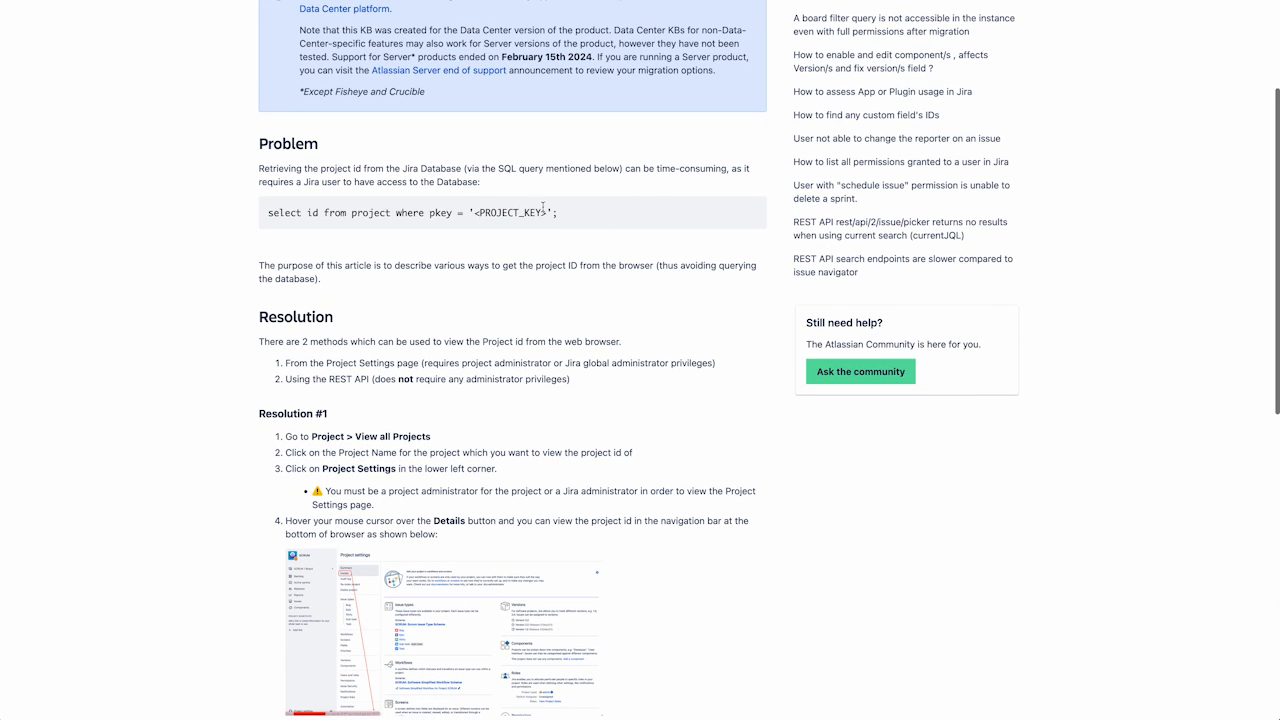
scroll(496, 310, down, 5)
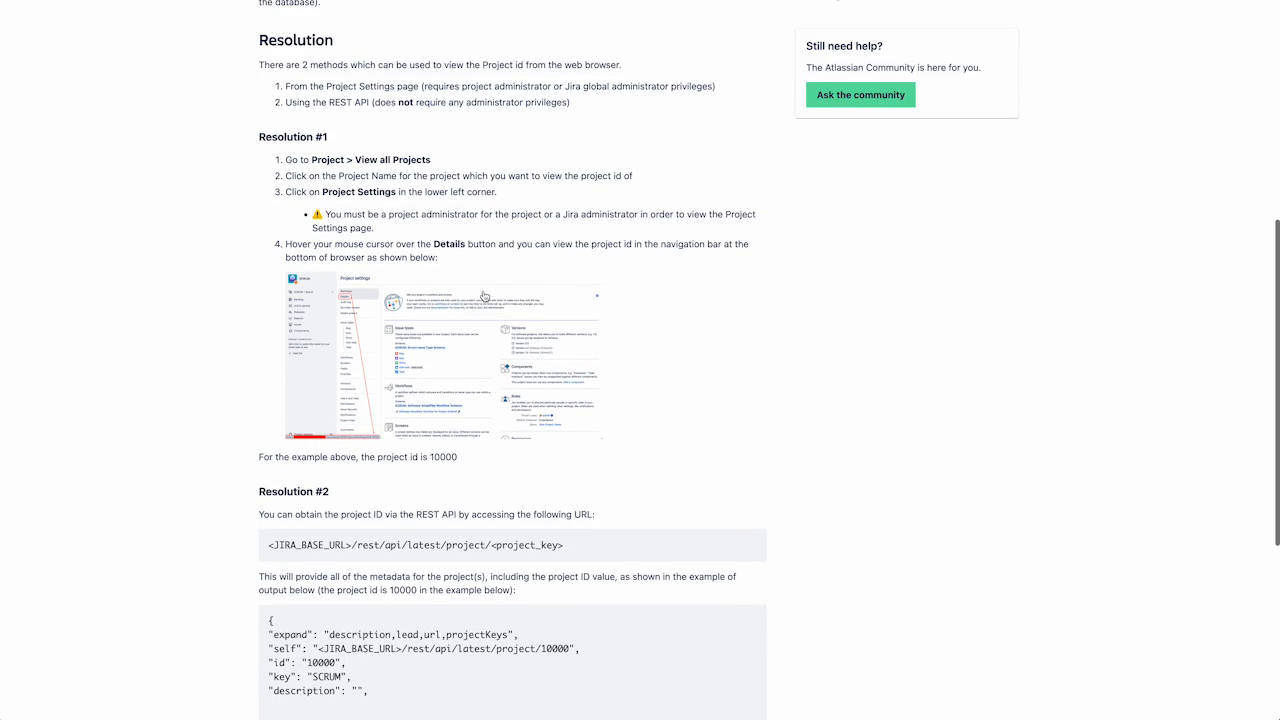
scroll(602, 281, down, 5)
scroll(601, 281, up, 4)
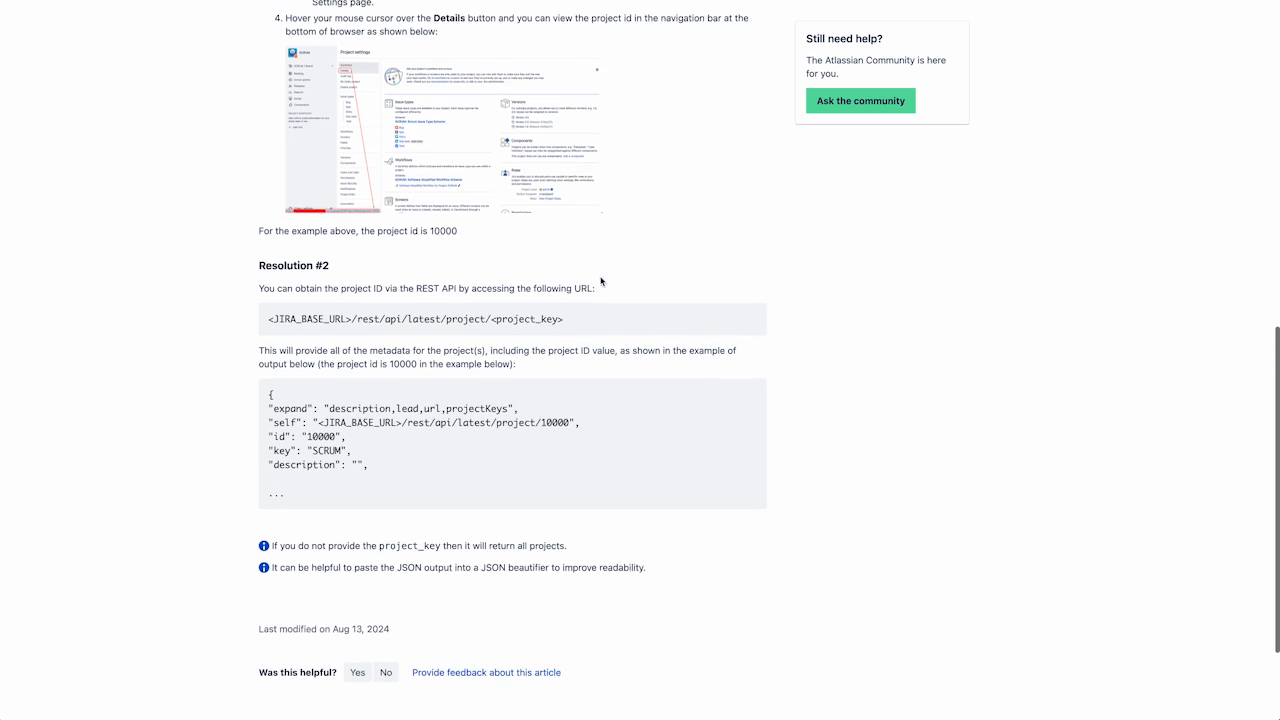
scroll(601, 281, up, 2)
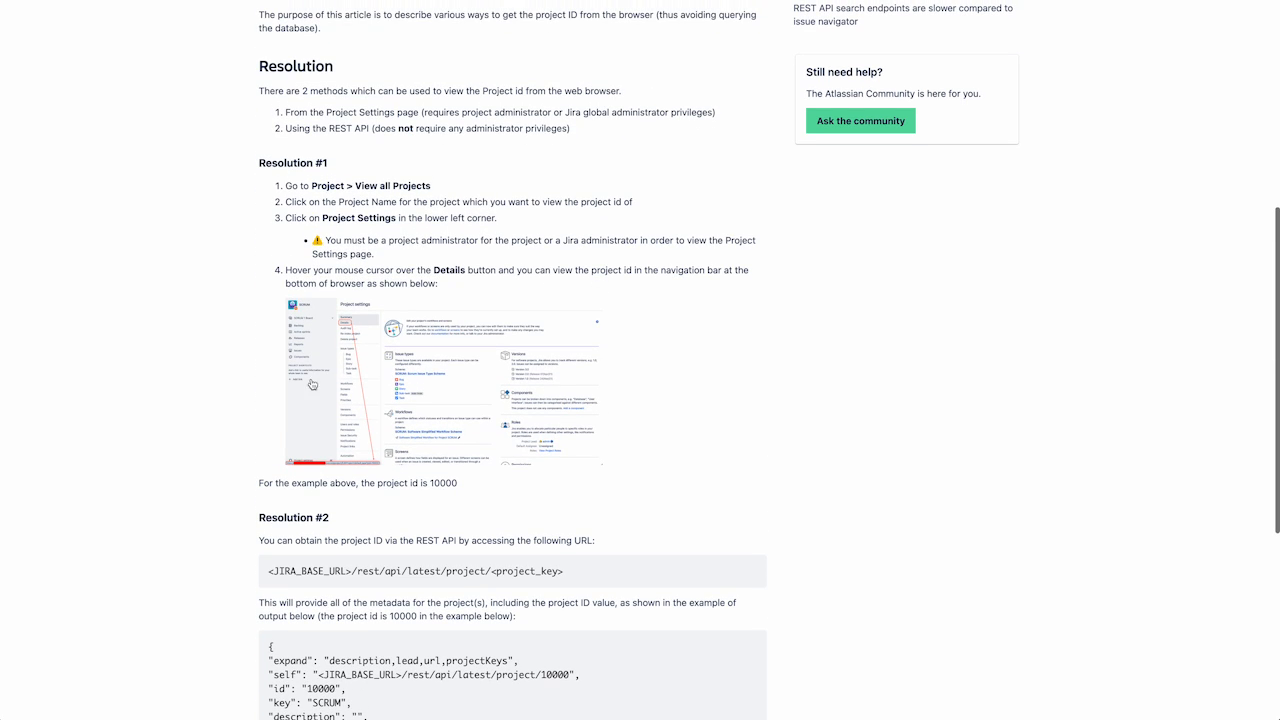
scroll(411, 265, up, 2)
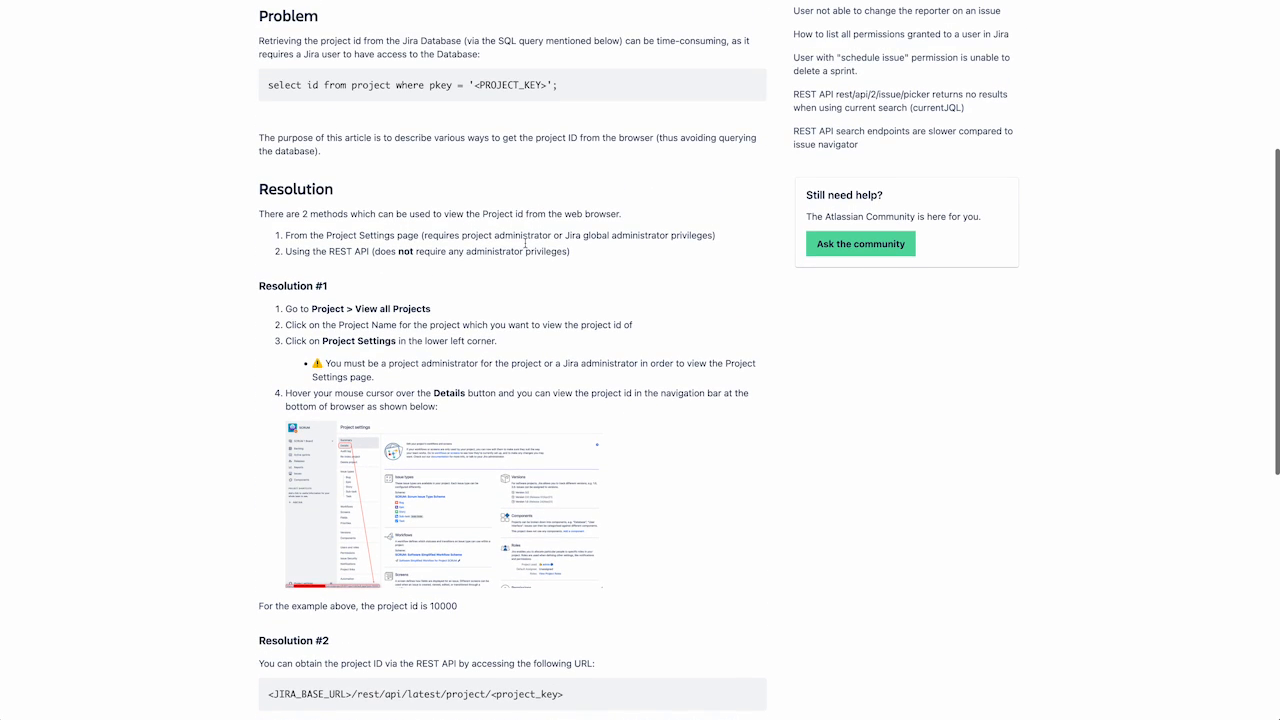
scroll(537, 244, up, 6)
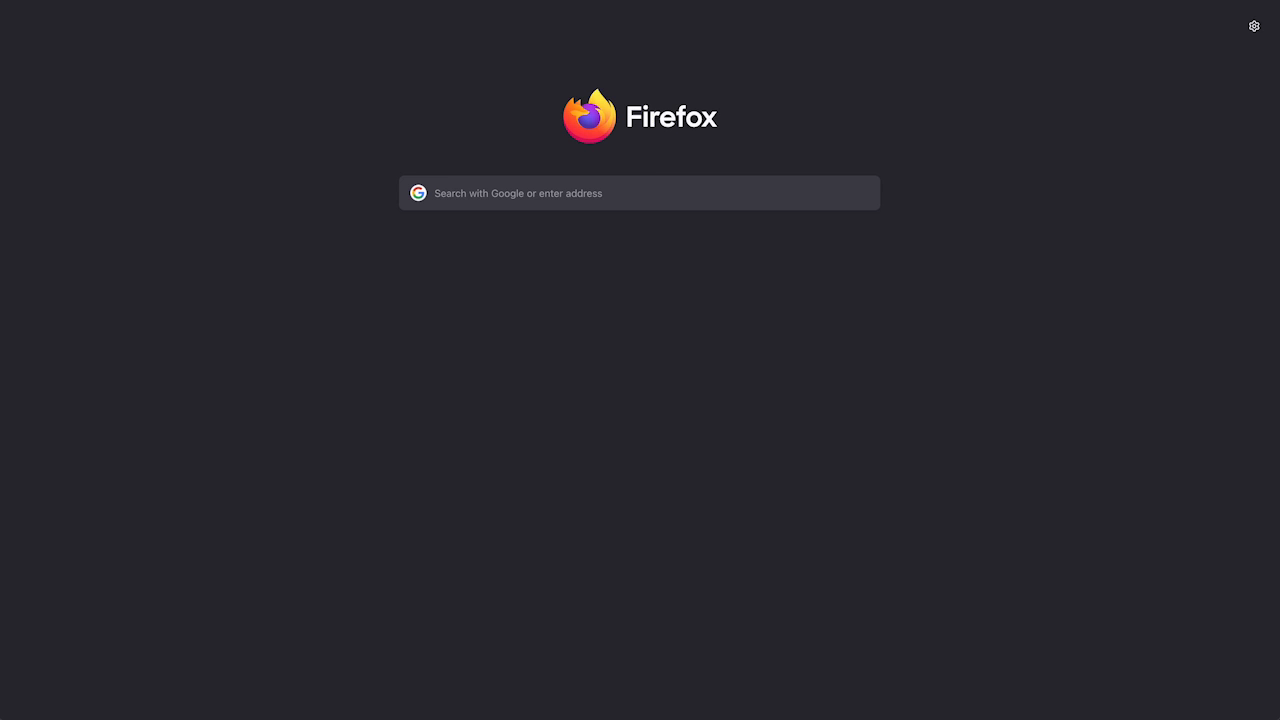
Step: Go to jsw.ibm.com and accept the privacy statement to log in with w3id SSO
key(super+l)
text(jsw)
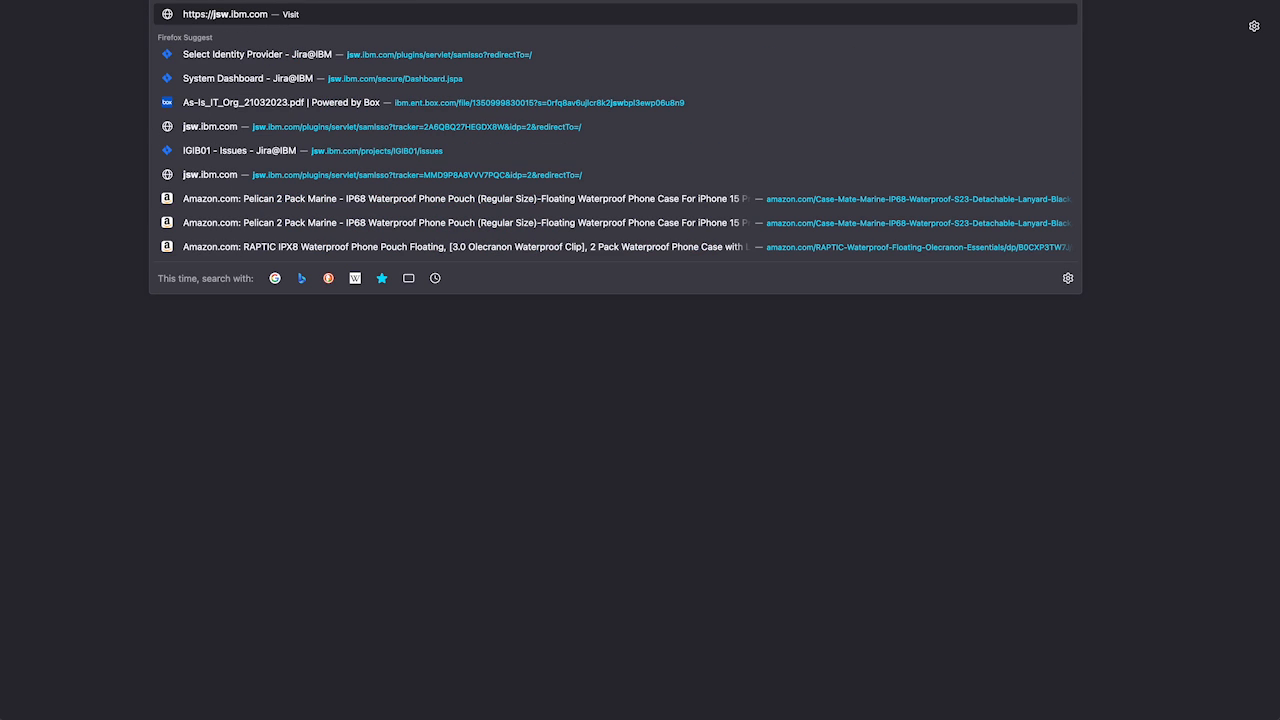
key(Return)
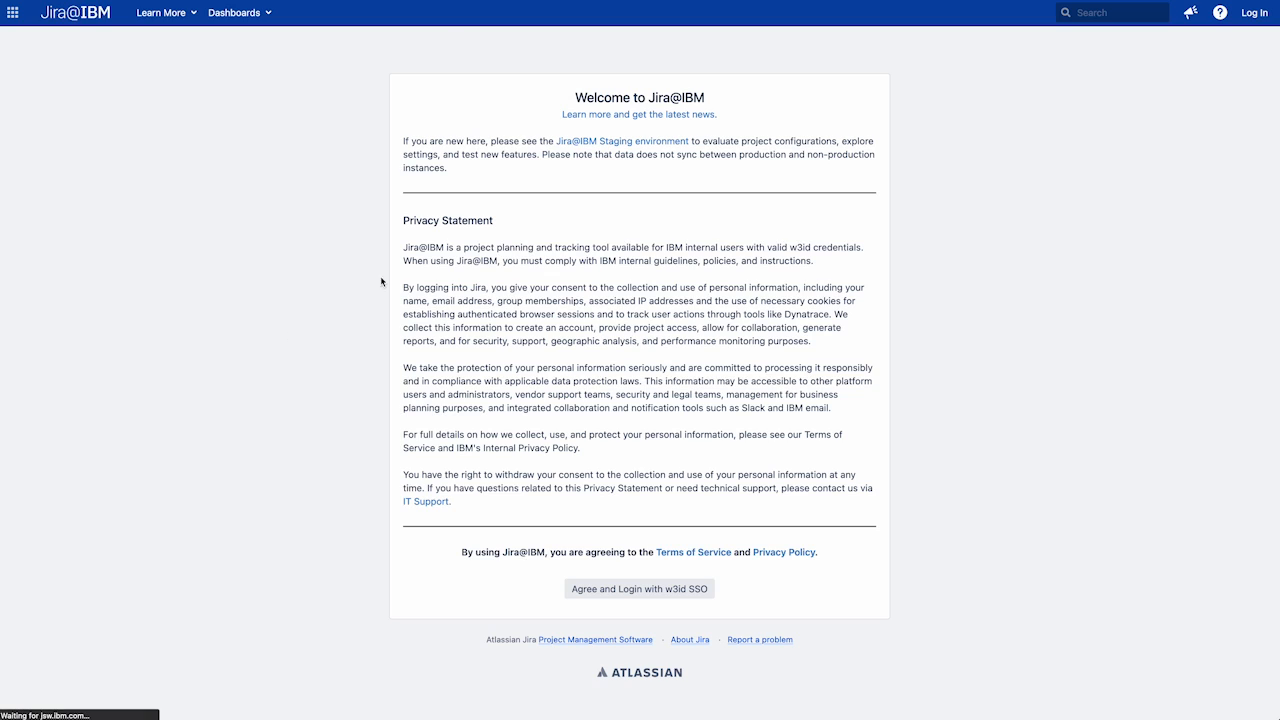
click(644, 589)
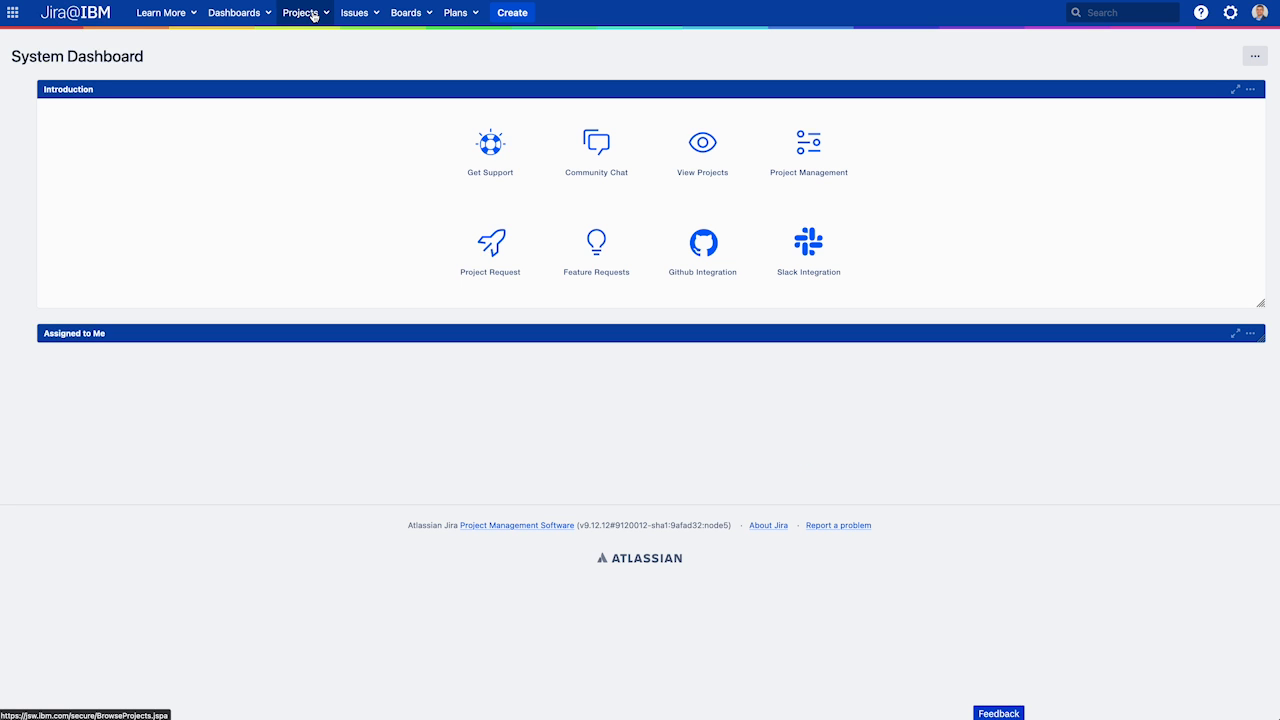
Step: Open the Life Insurance project's LI4GH Scrum Board backlog and review Sprint 2's nine Co-create-01 issues
click(313, 13)
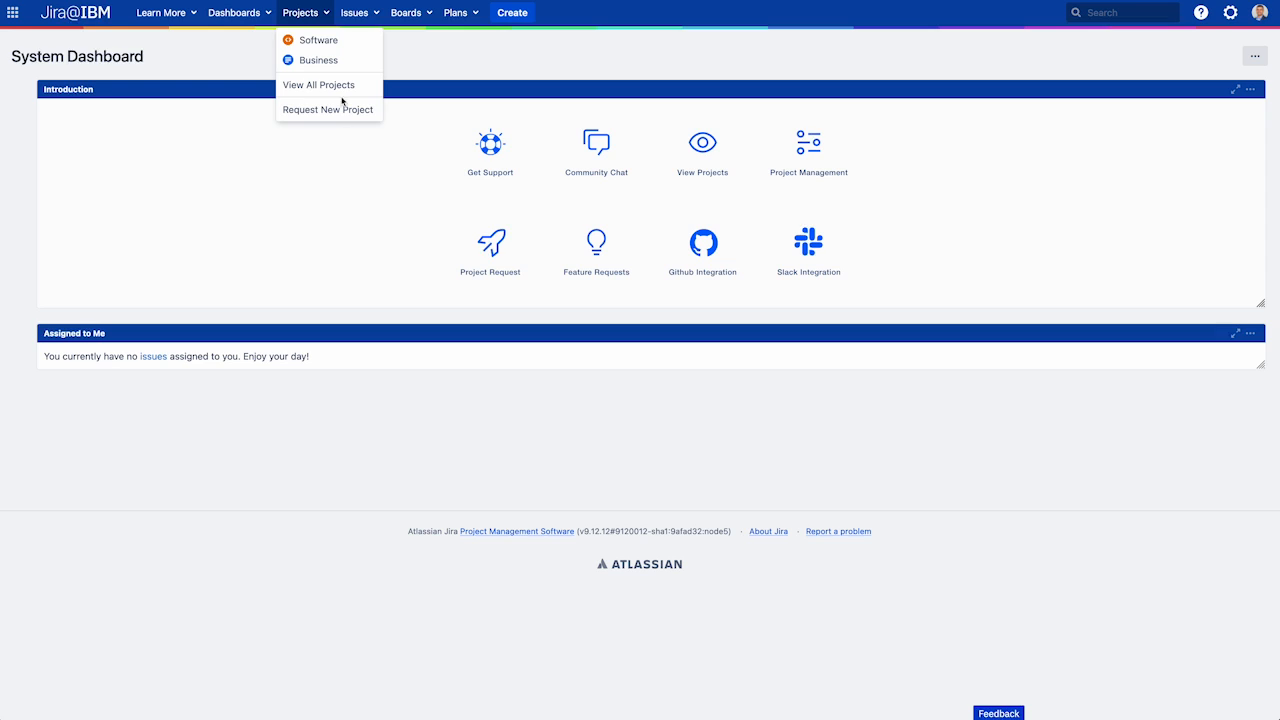
click(347, 117)
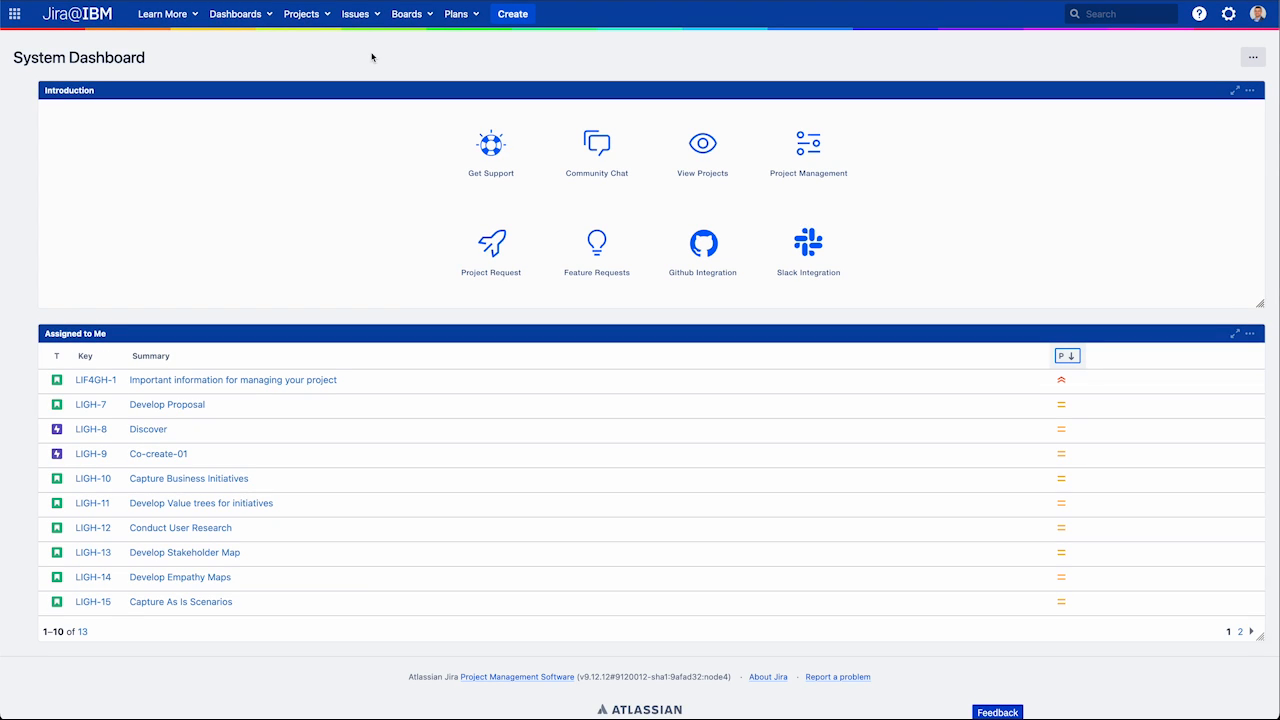
click(301, 14)
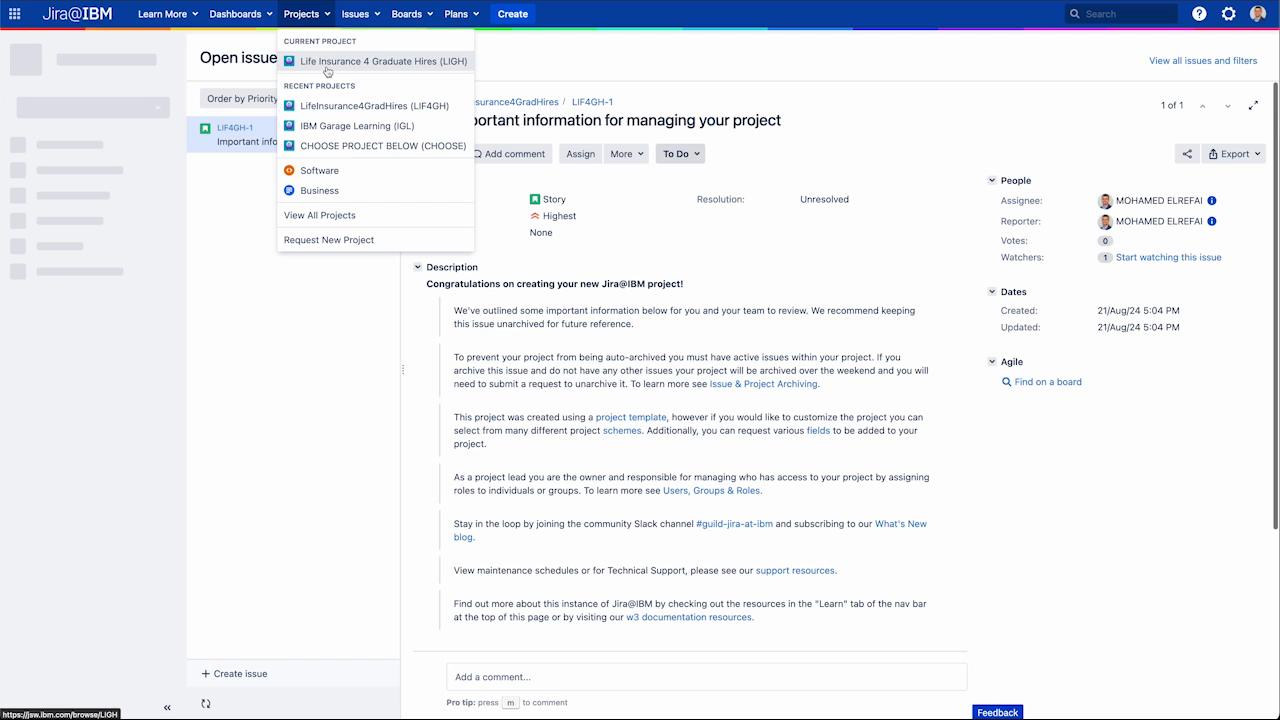
click(326, 66)
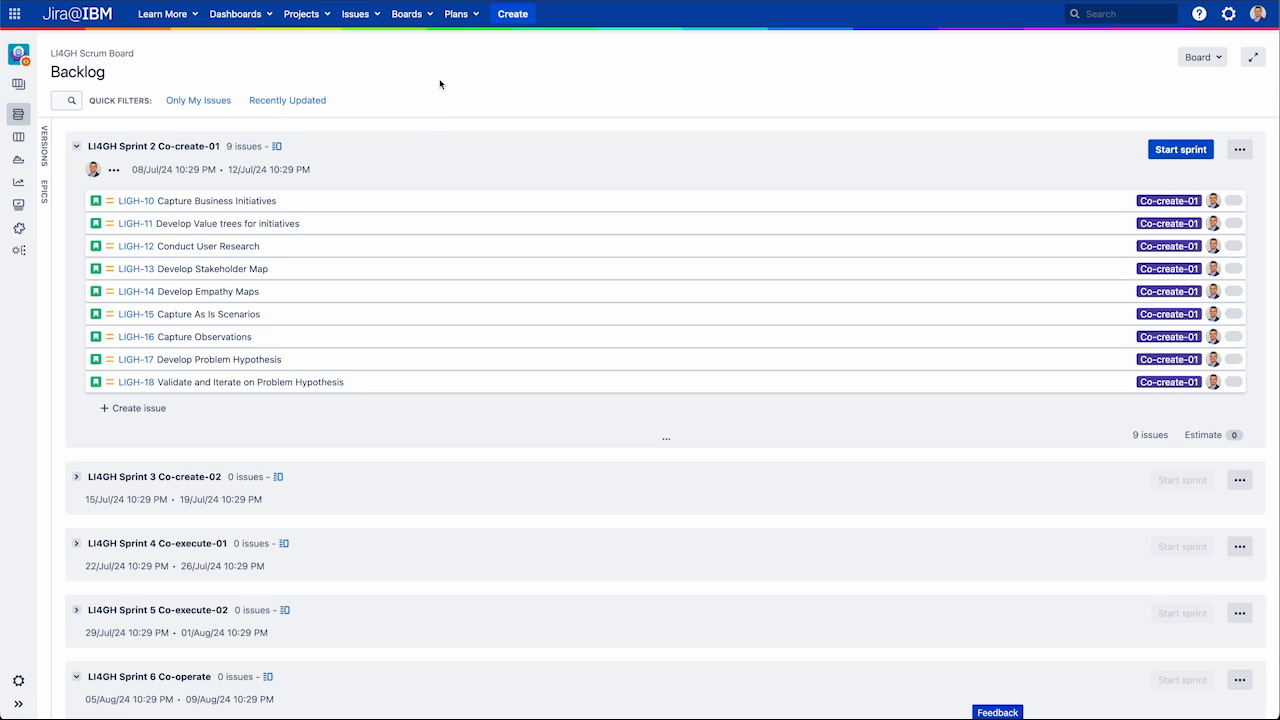
scroll(447, 160, down, 2)
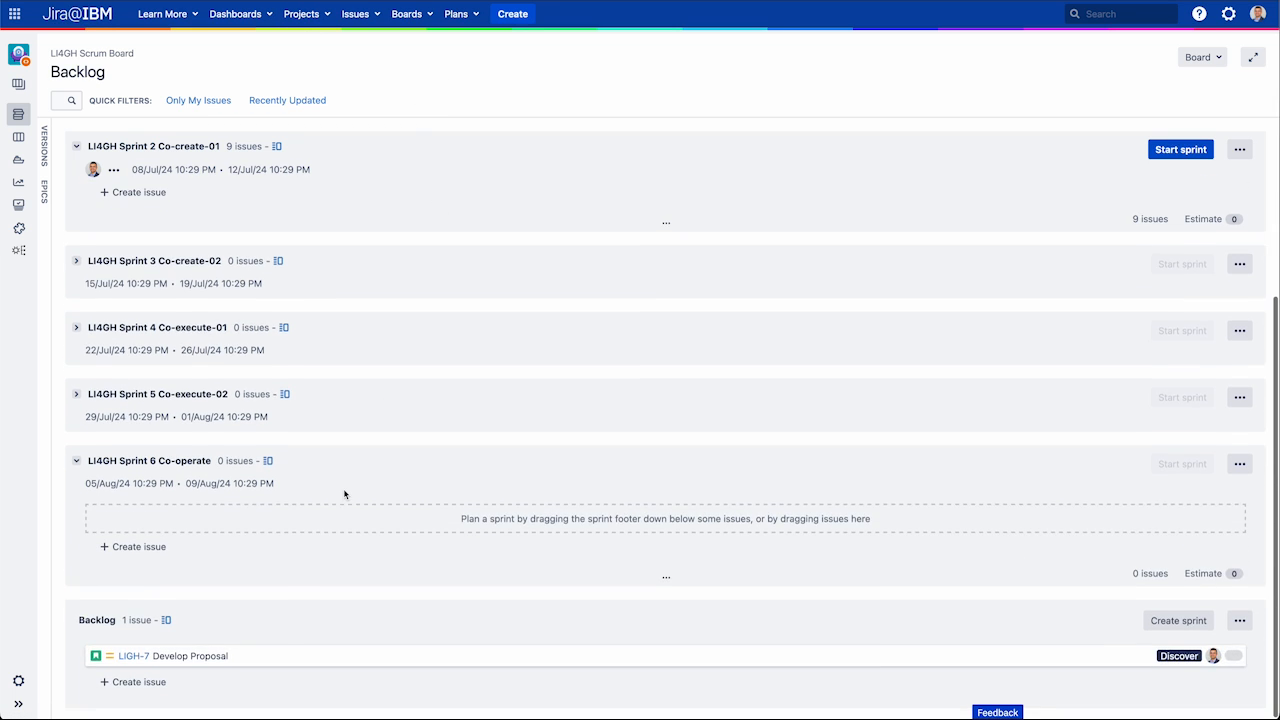
scroll(344, 494, up, 2)
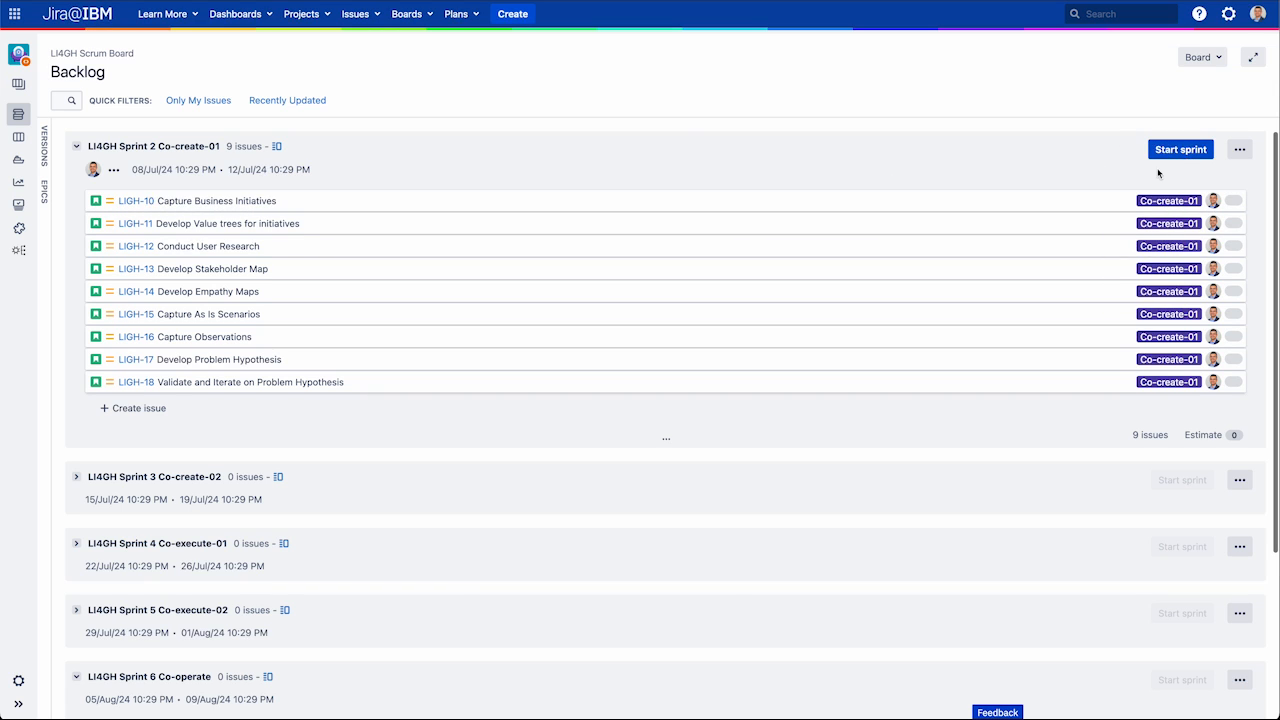
Step: Back in Garage Experience, start a new project and type 'Life Insu' as its name
click(194, 1)
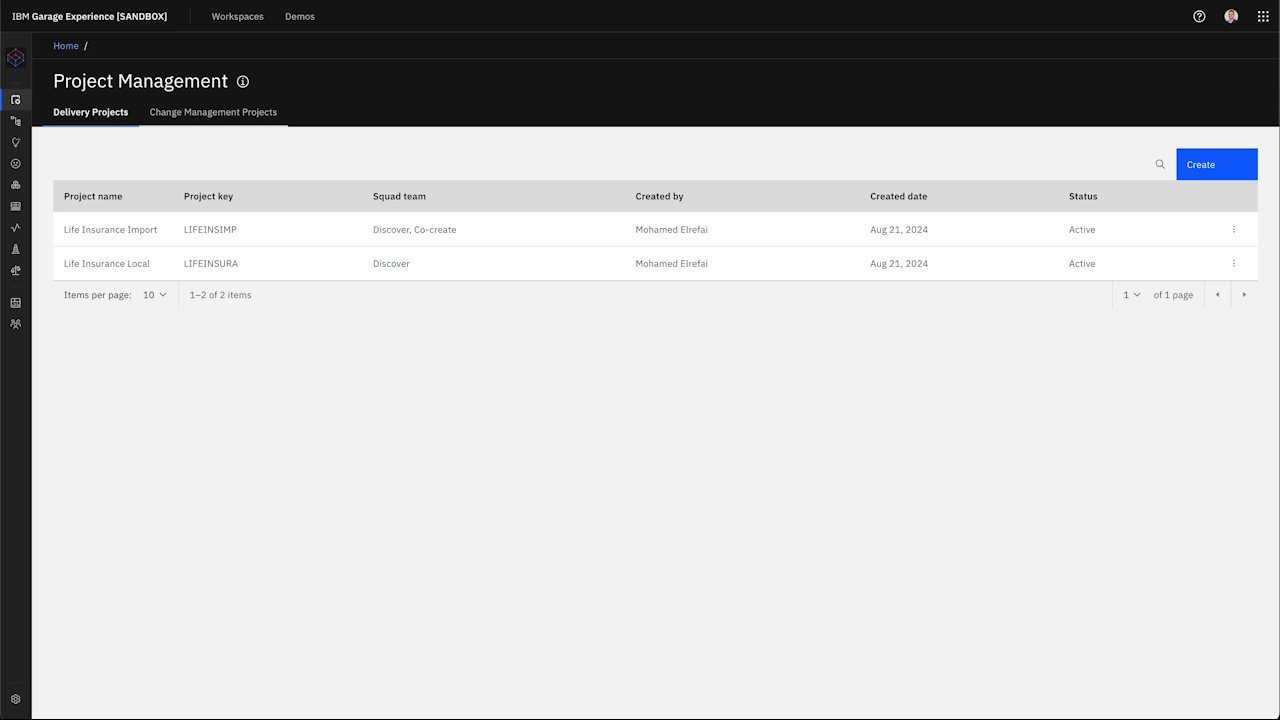
click(1190, 176)
click(573, 184)
text(Lif)
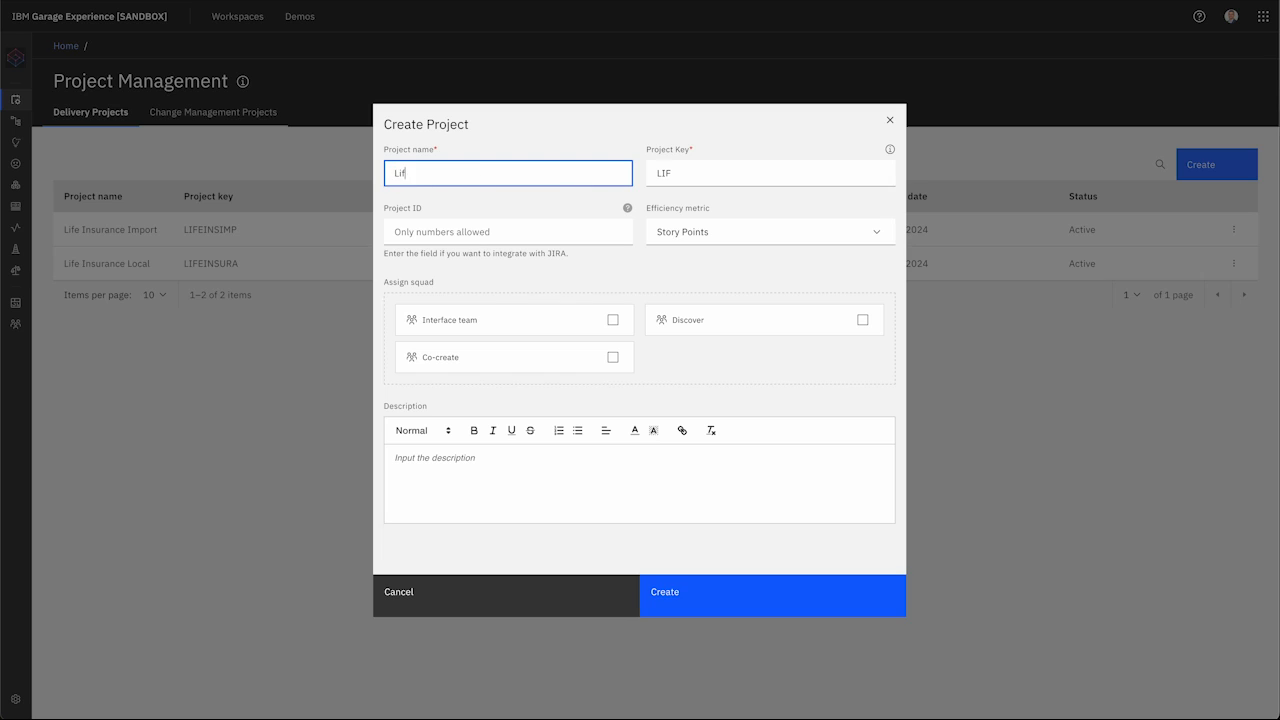
text(e Insu)
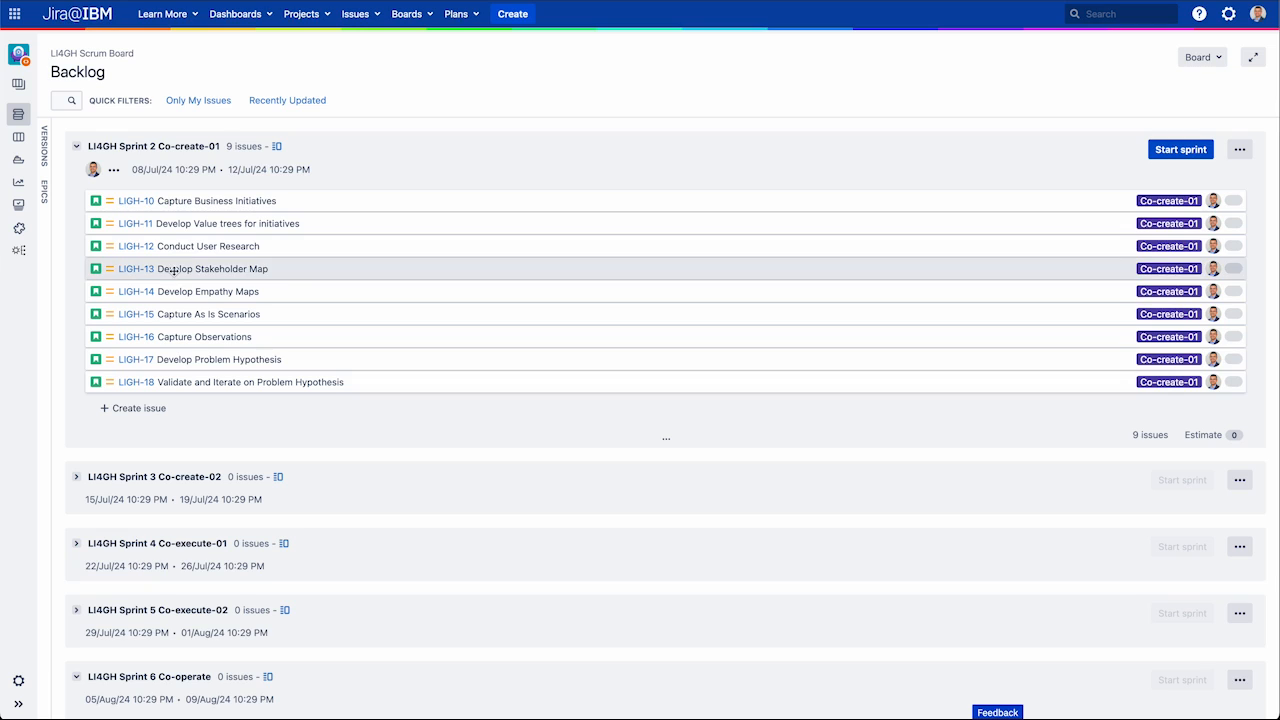
click(18, 682)
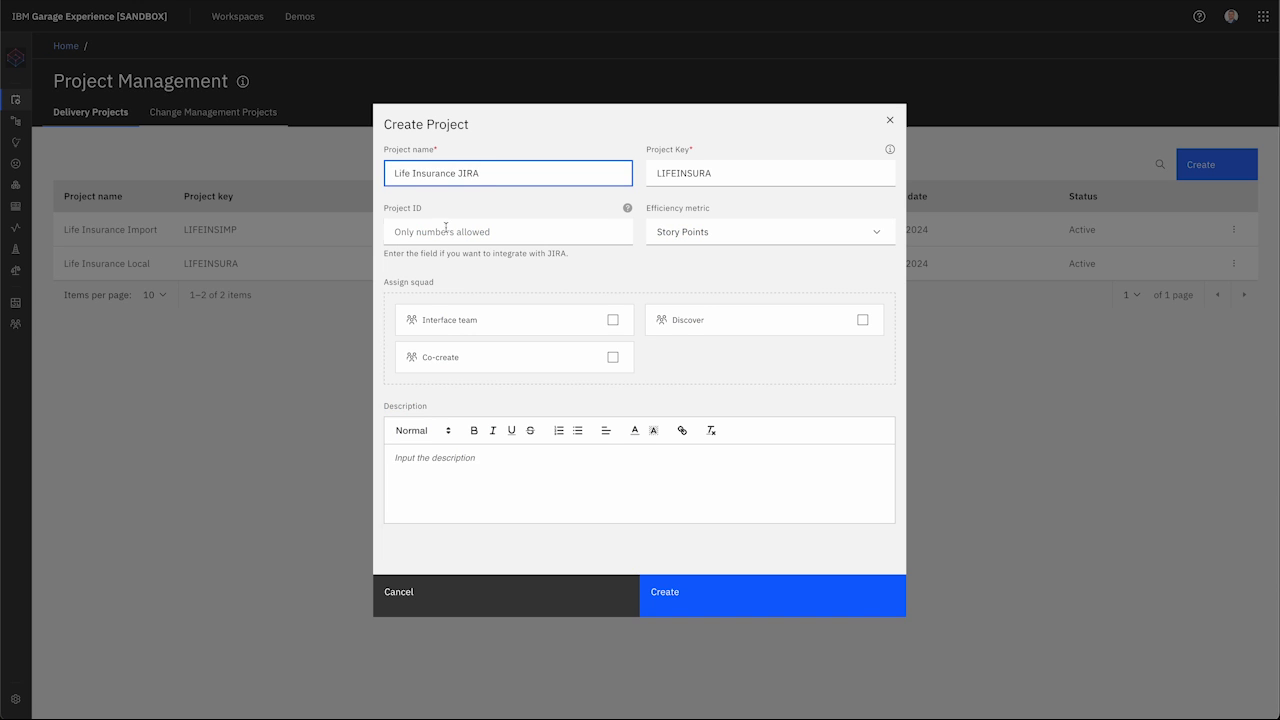
click(445, 228)
text(9)
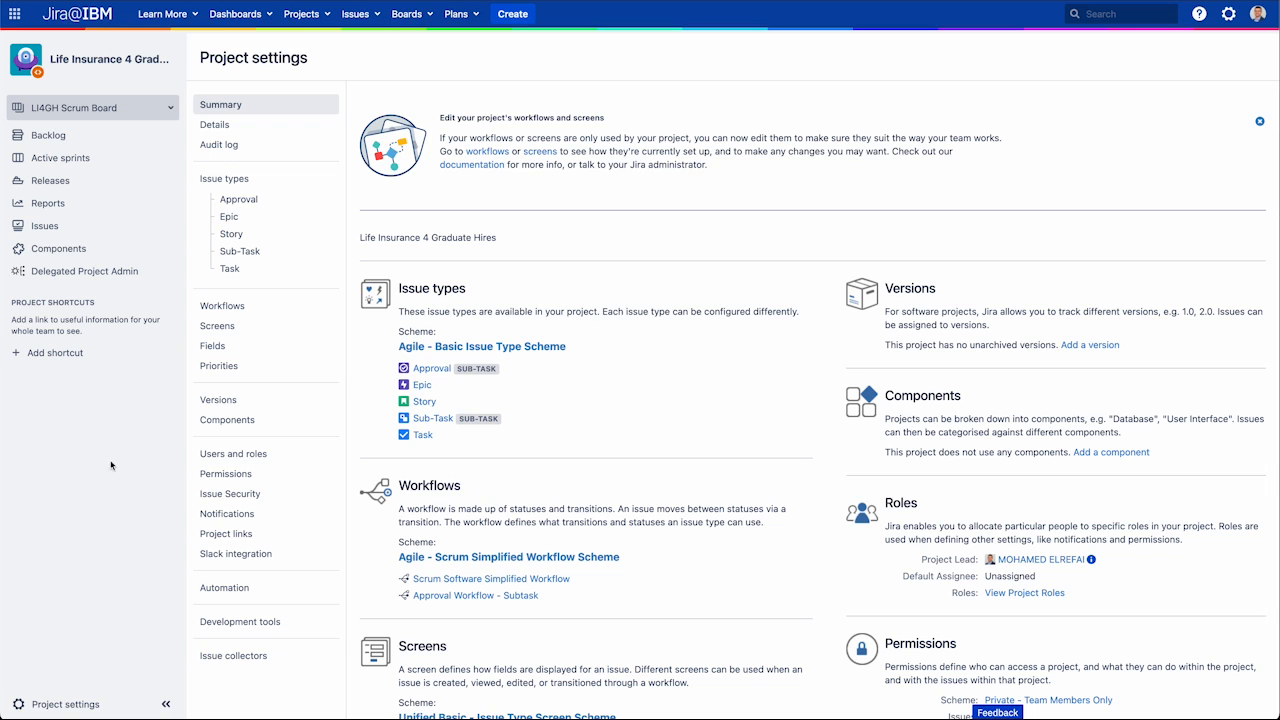
click(96, 140)
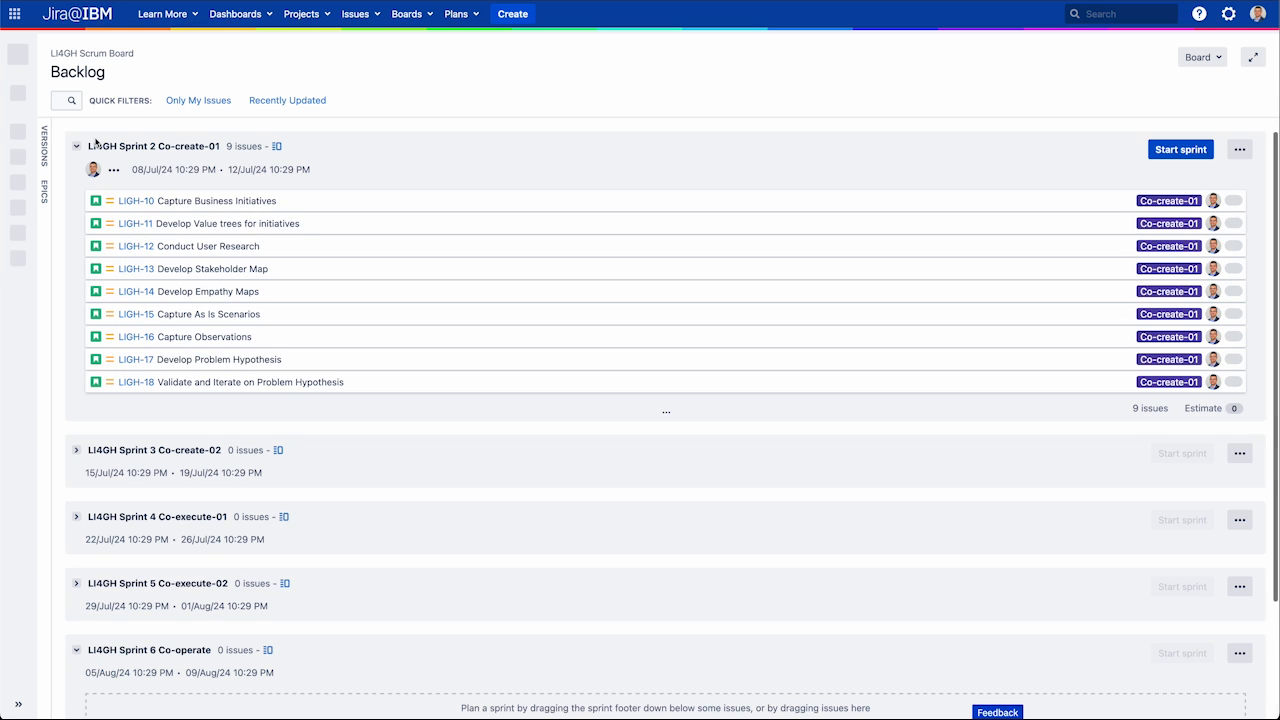
Step: Open the details of issue LIGH-10, Capture Business Initiatives, in Jira
click(227, 201)
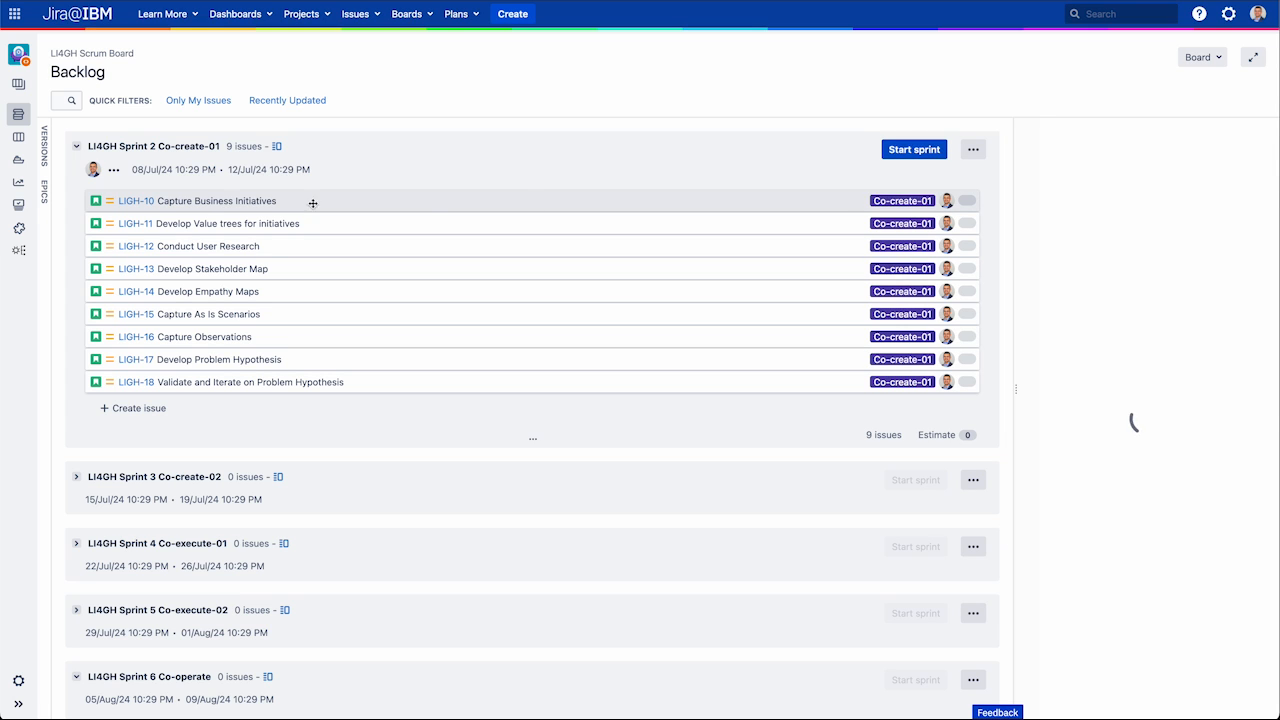
scroll(1142, 376, down, 6)
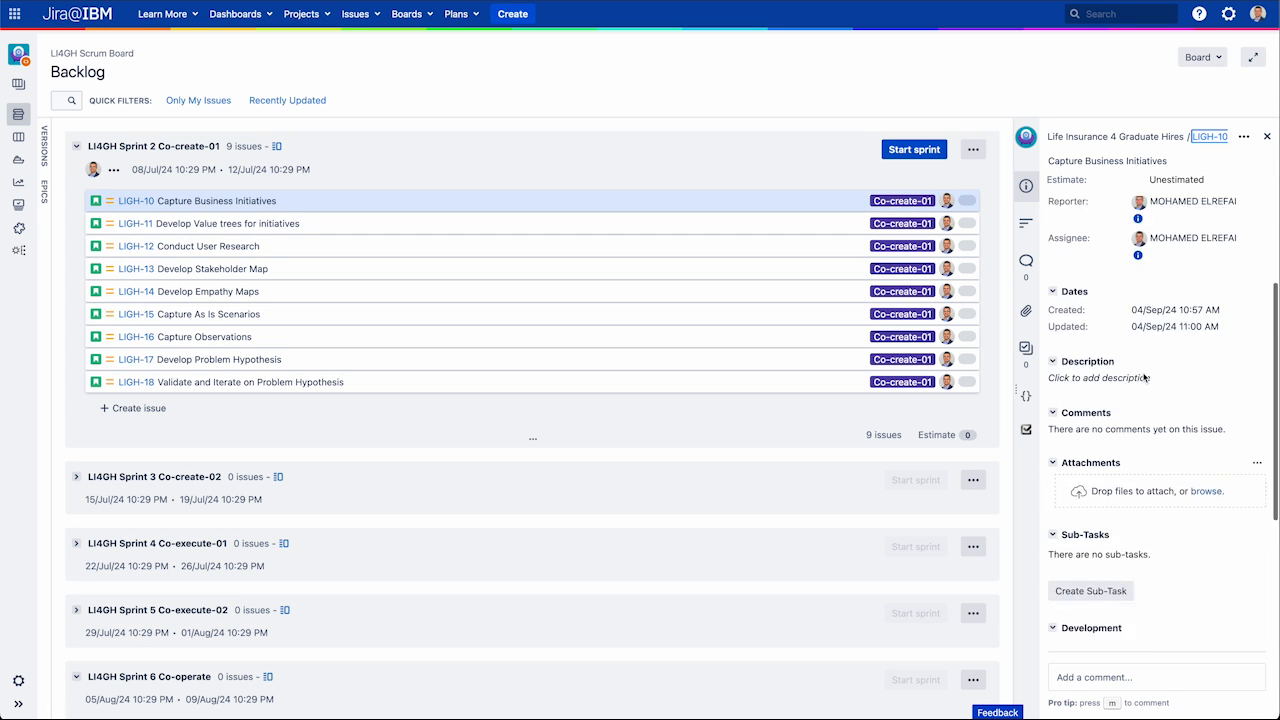
scroll(1144, 377, up, 5)
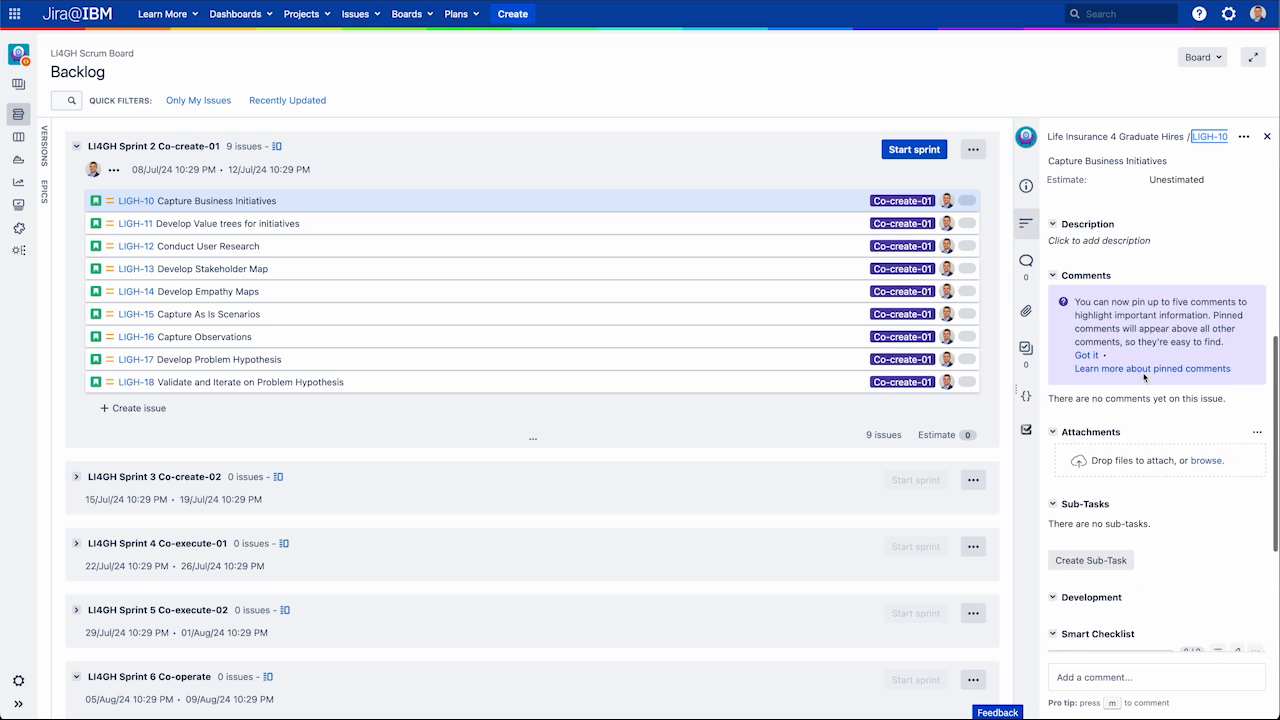
click(820, 206)
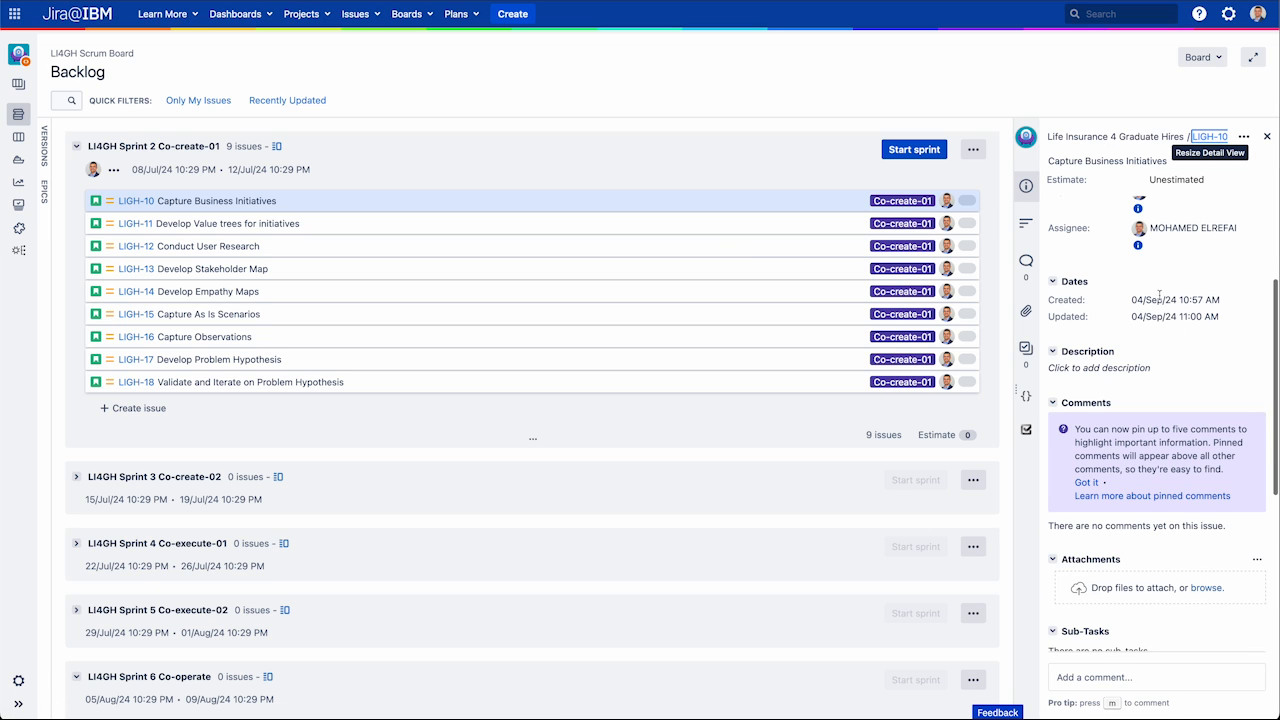
Step: Open LIGH-10's Edit Issue form and scroll through its fields, including sprint and story points
click(1243, 138)
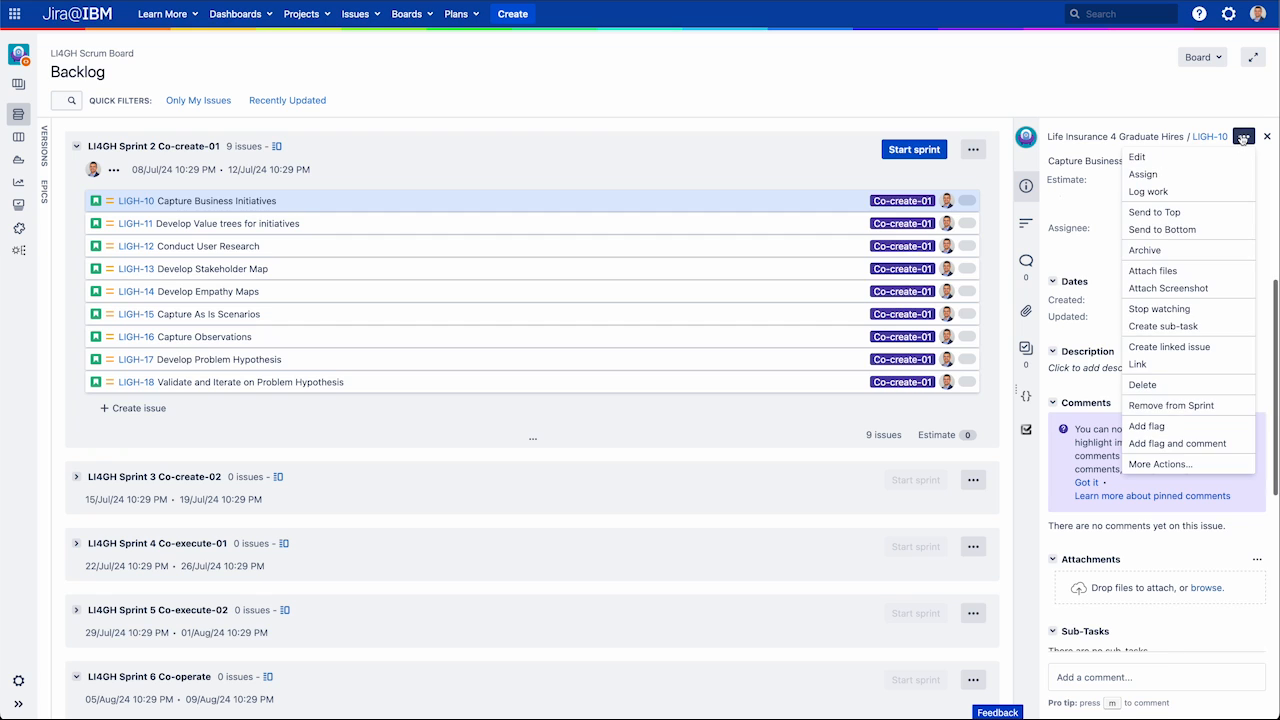
click(1196, 155)
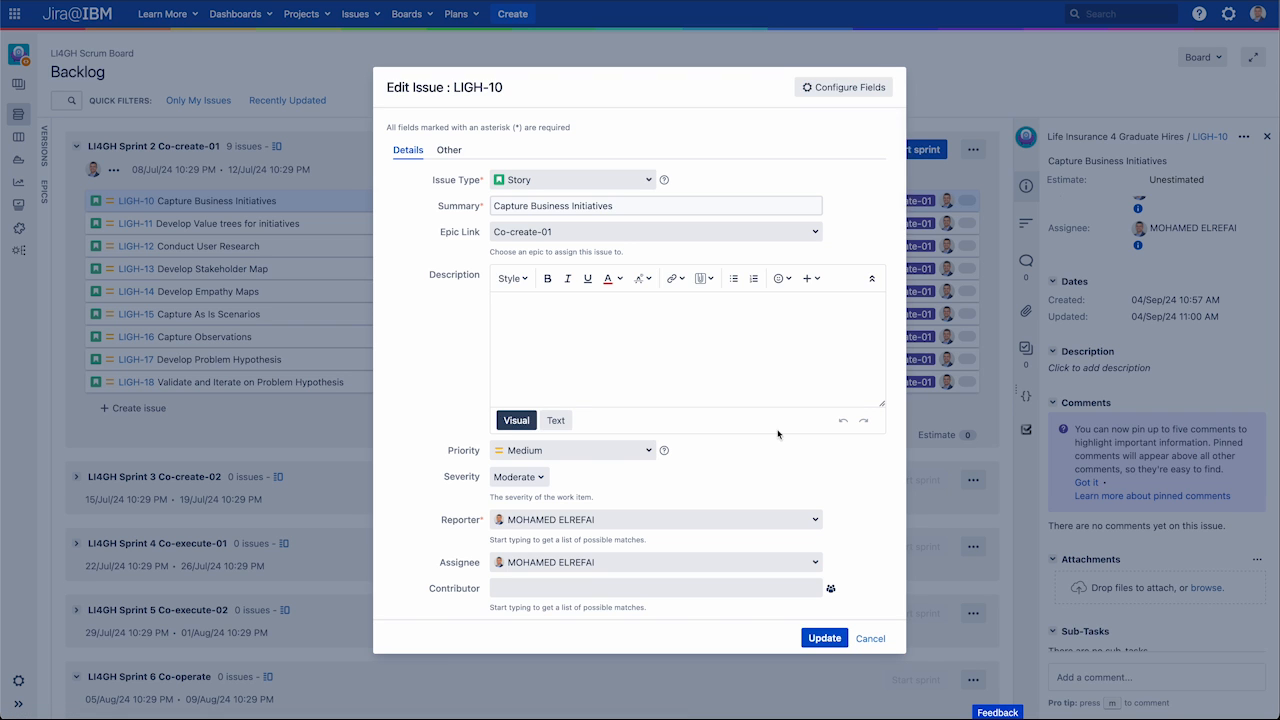
scroll(780, 418, down, 3)
scroll(780, 413, down, 6)
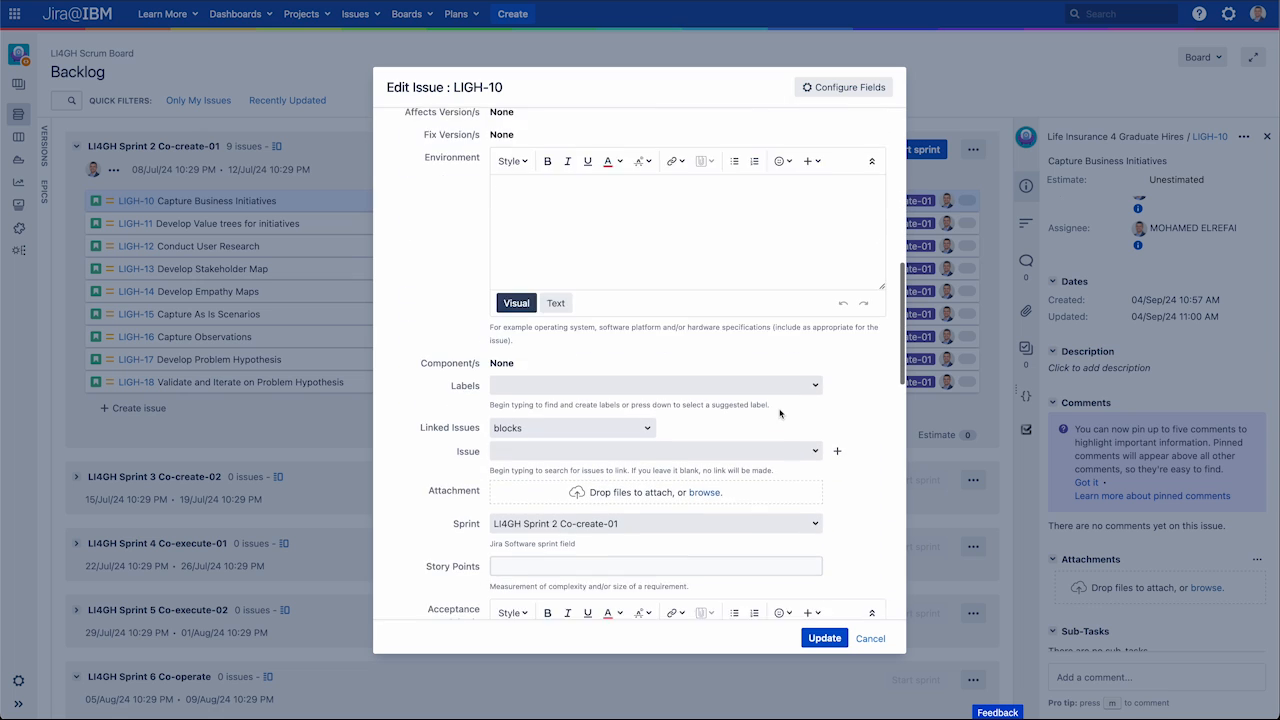
scroll(780, 413, down, 10)
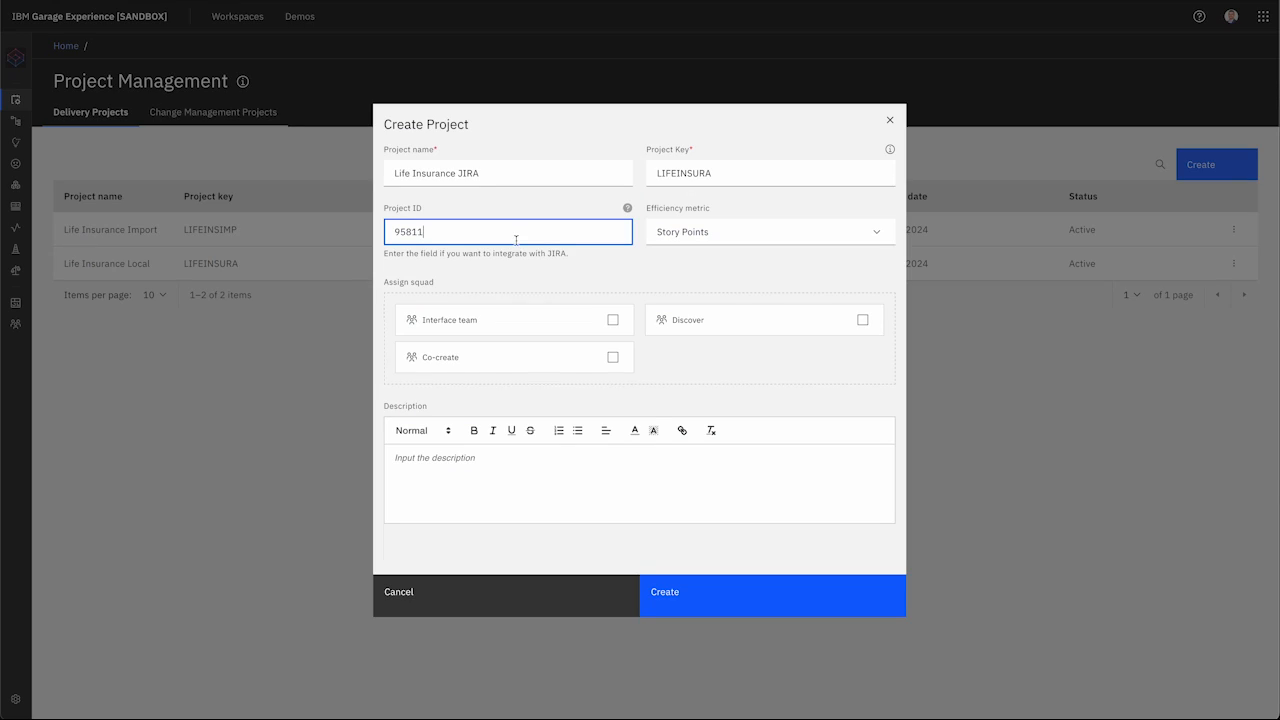
Step: Set the efficiency metric to Effort, assign the Discover squad, and try creating the project
click(858, 240)
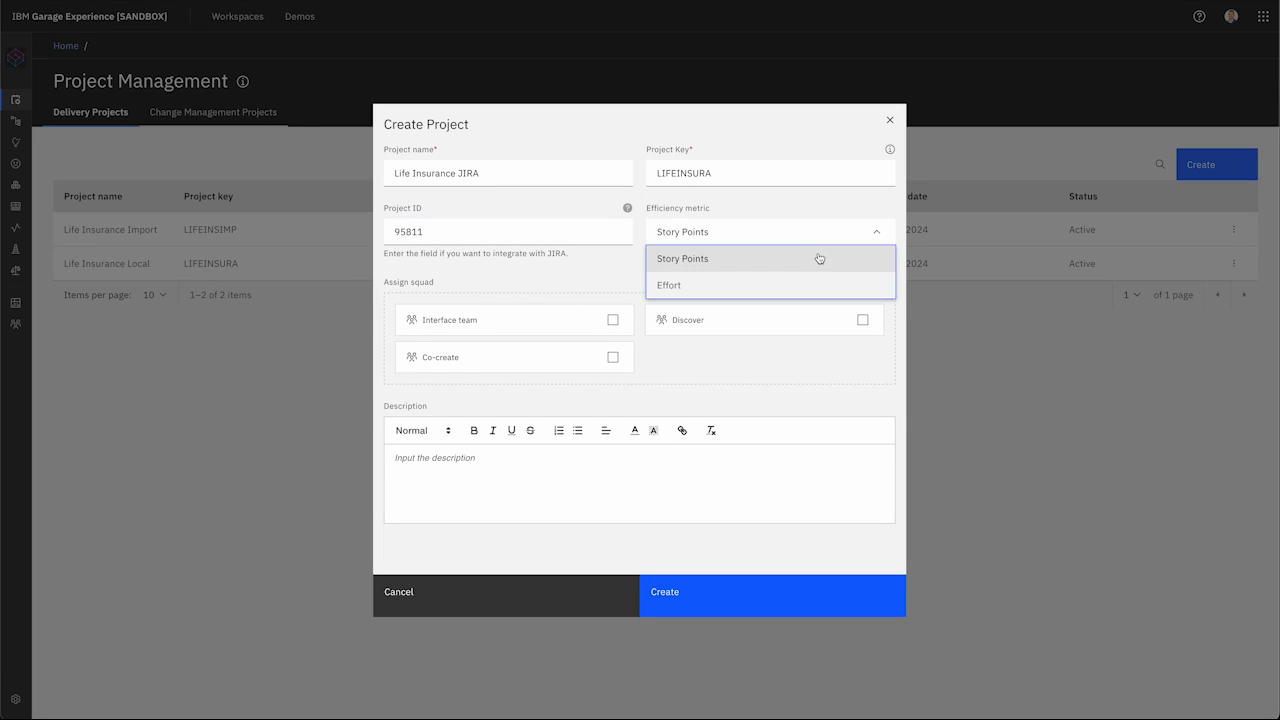
click(783, 288)
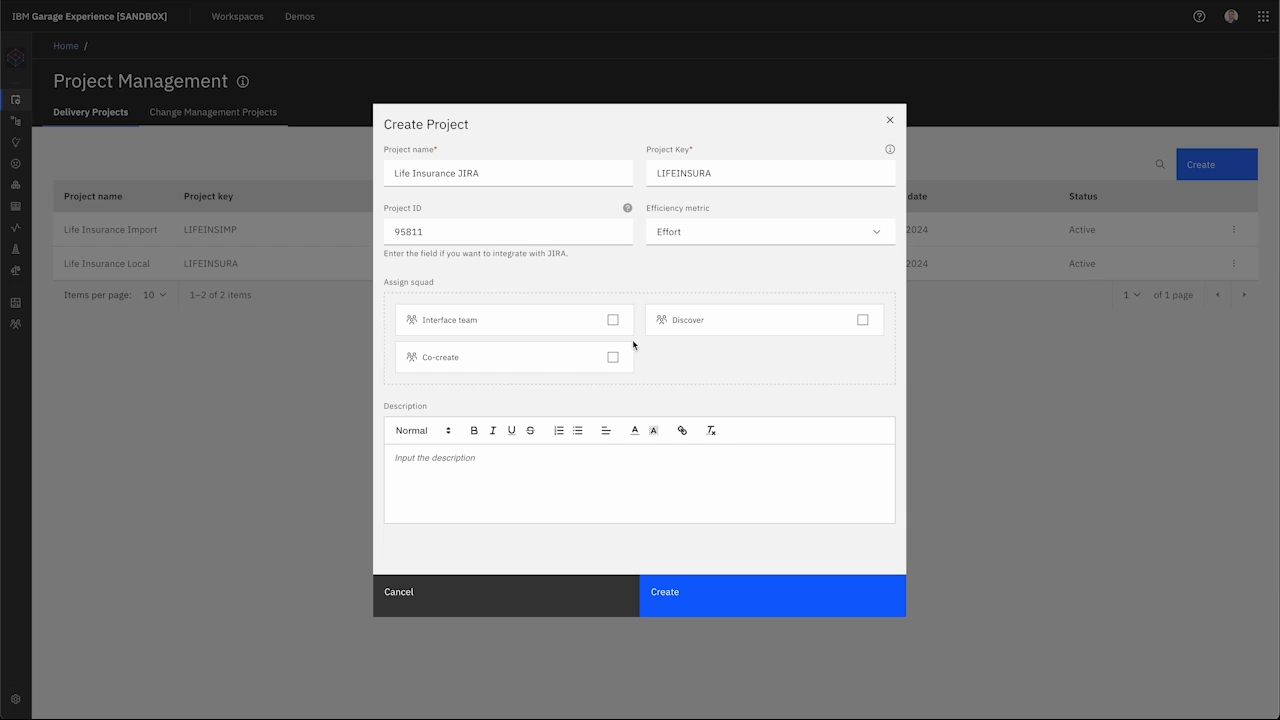
click(862, 320)
click(716, 598)
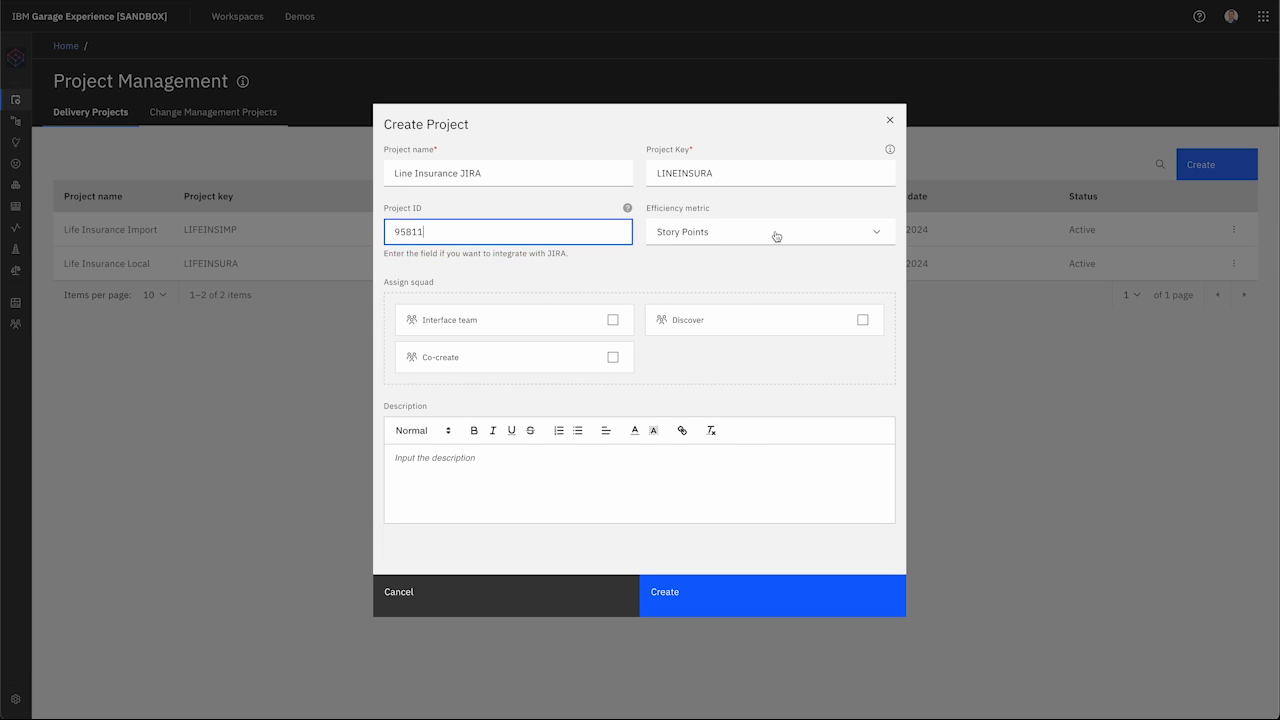
Step: Reselect Effort, assign Discover and Co-create, resubmit, then cancel after the Project ID error
click(776, 234)
click(741, 290)
click(862, 320)
click(613, 357)
click(727, 603)
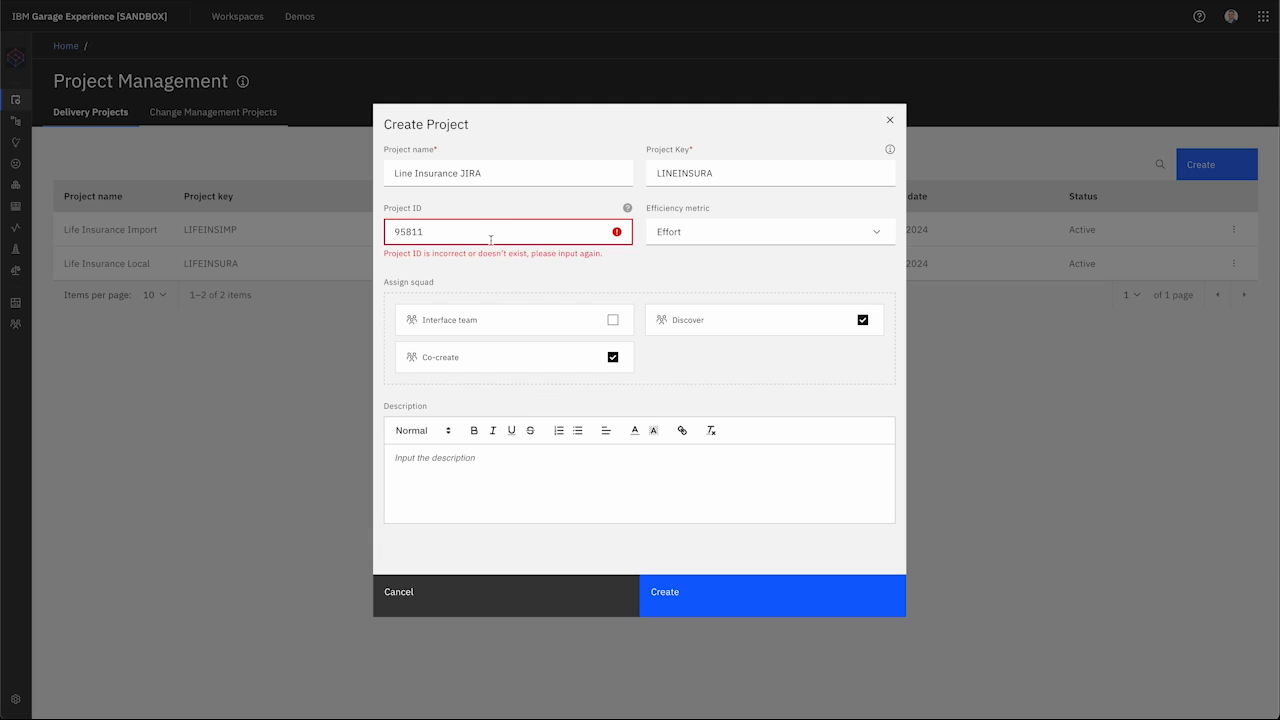
click(531, 606)
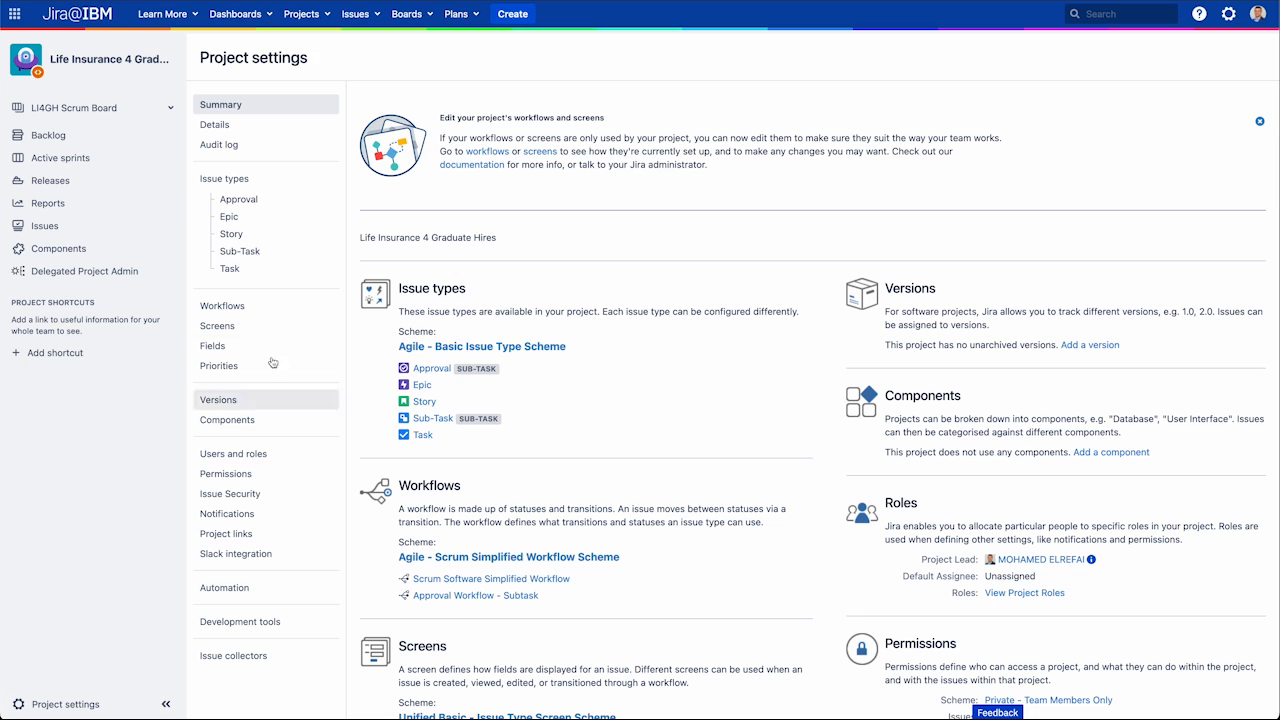
Step: In Users and roles, start adding a user to a role and pick IBM Garage from the search
click(276, 460)
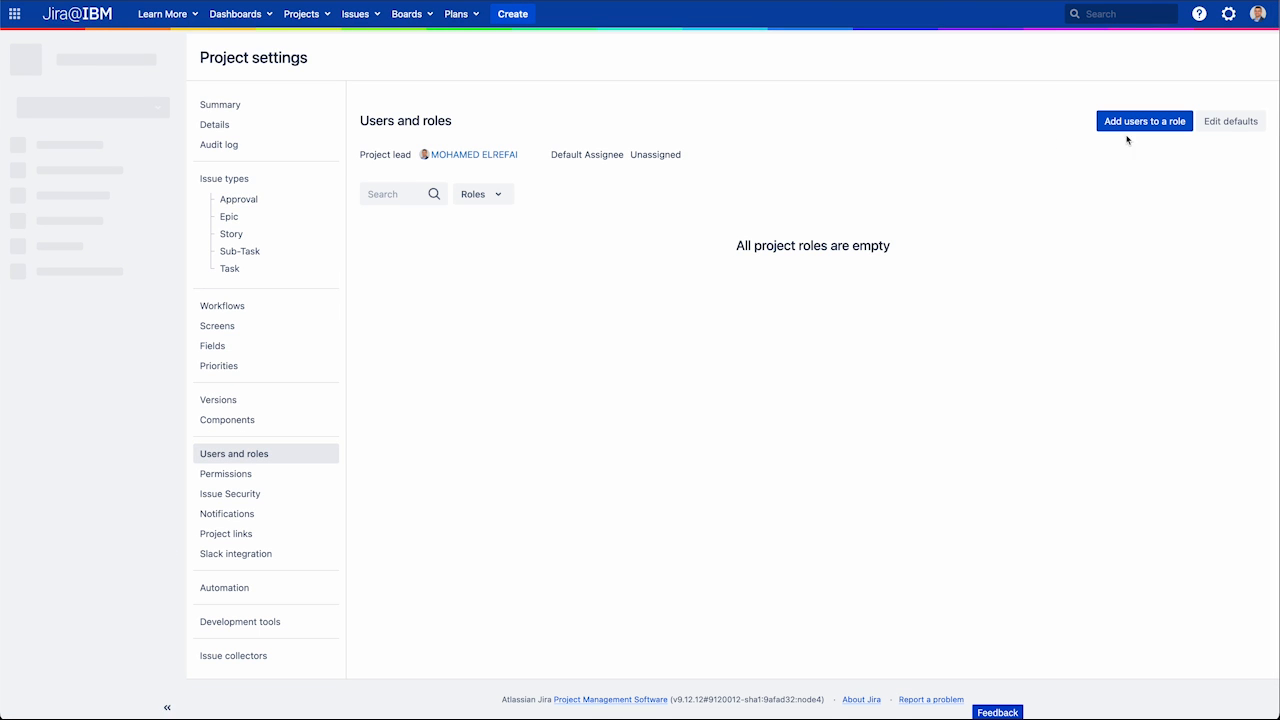
click(1143, 123)
click(712, 127)
click(692, 131)
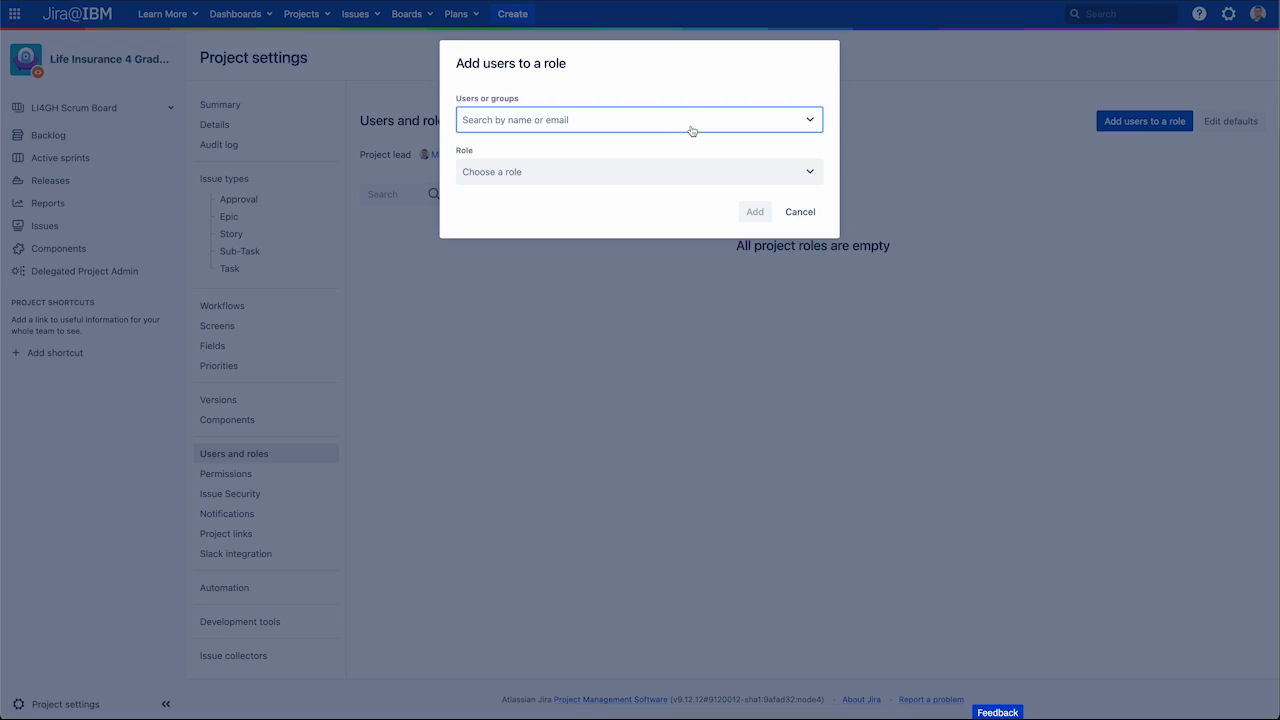
text(ibm)
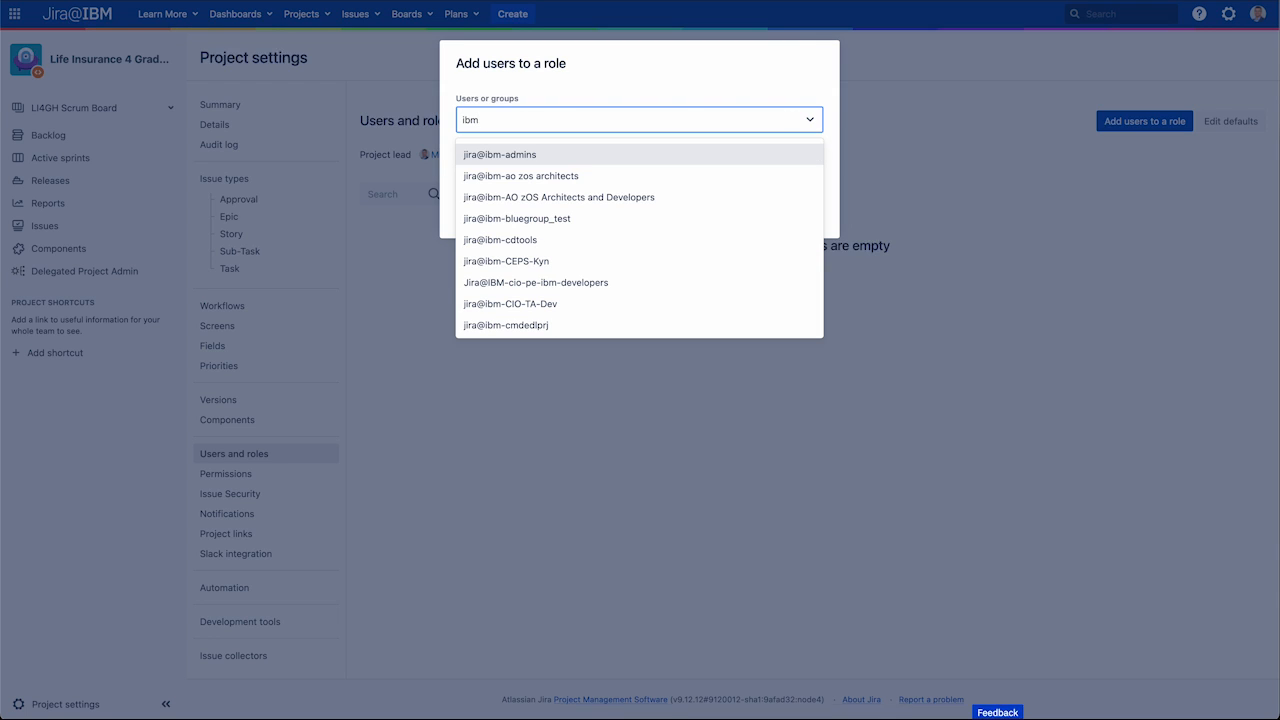
text(garage)
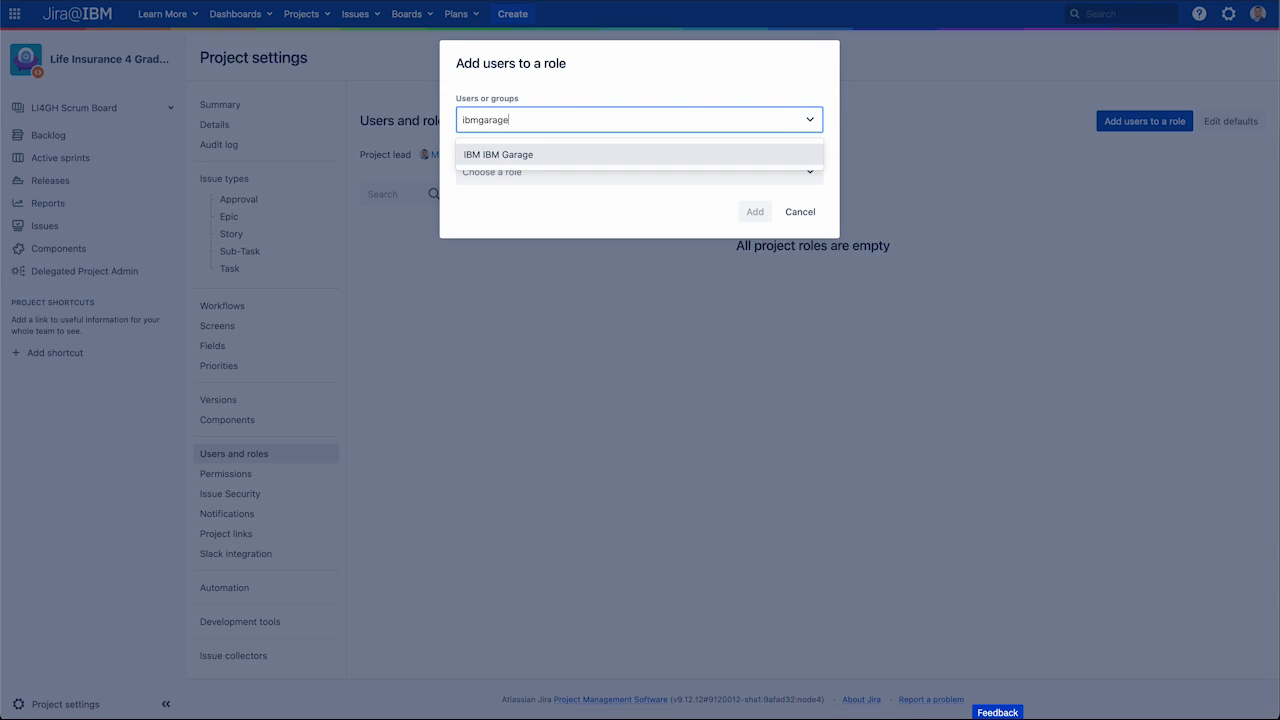
click(675, 158)
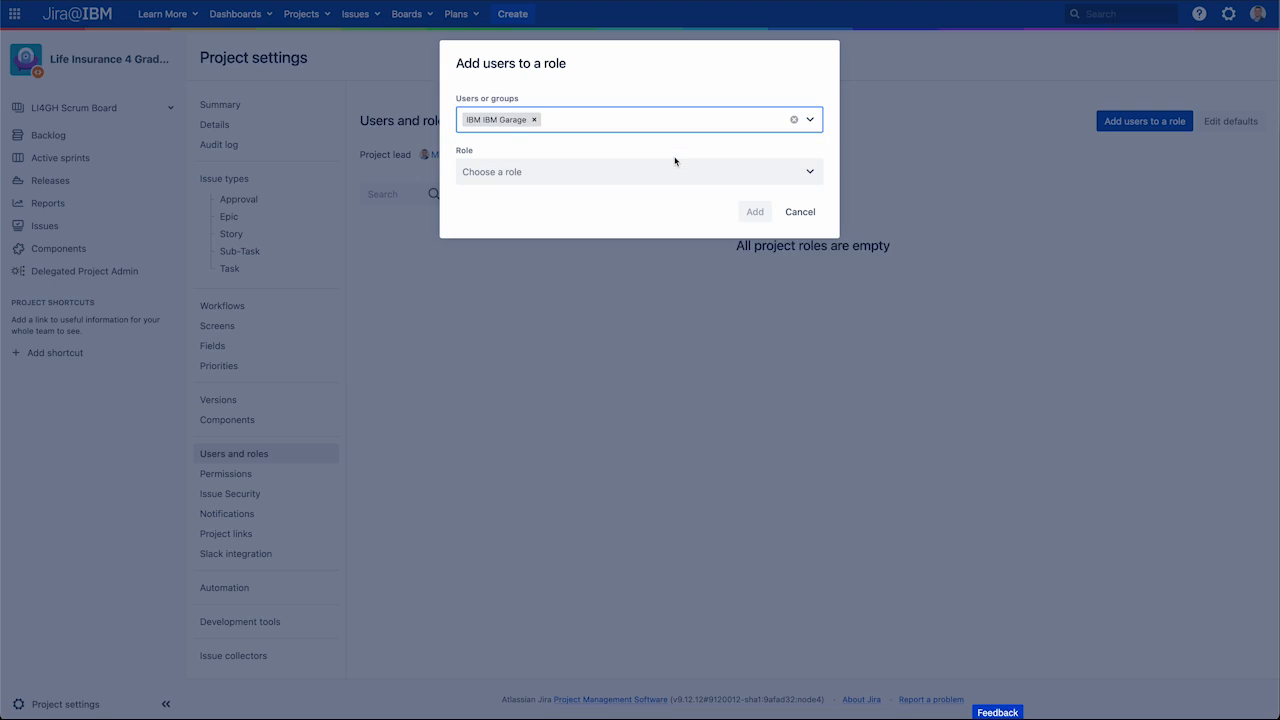
Step: Re-pick the IBM Garage account by its e-mail and add it with the Project Administrator role
click(535, 119)
click(548, 124)
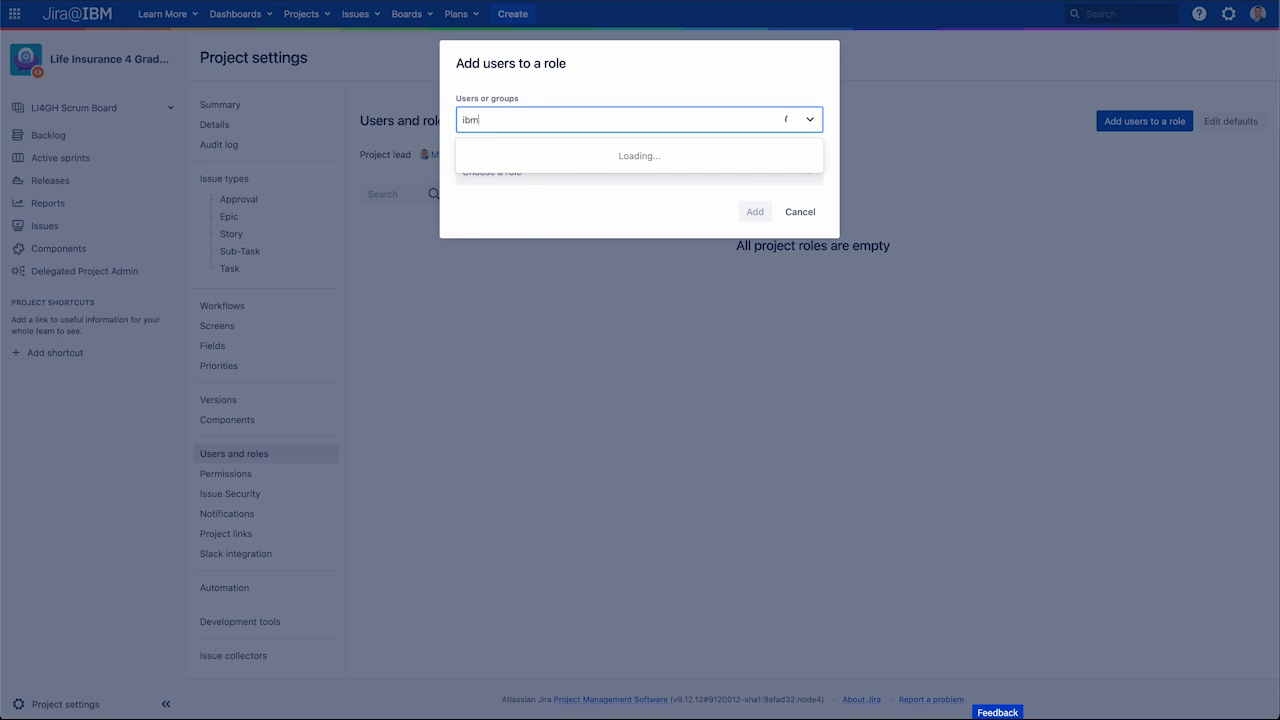
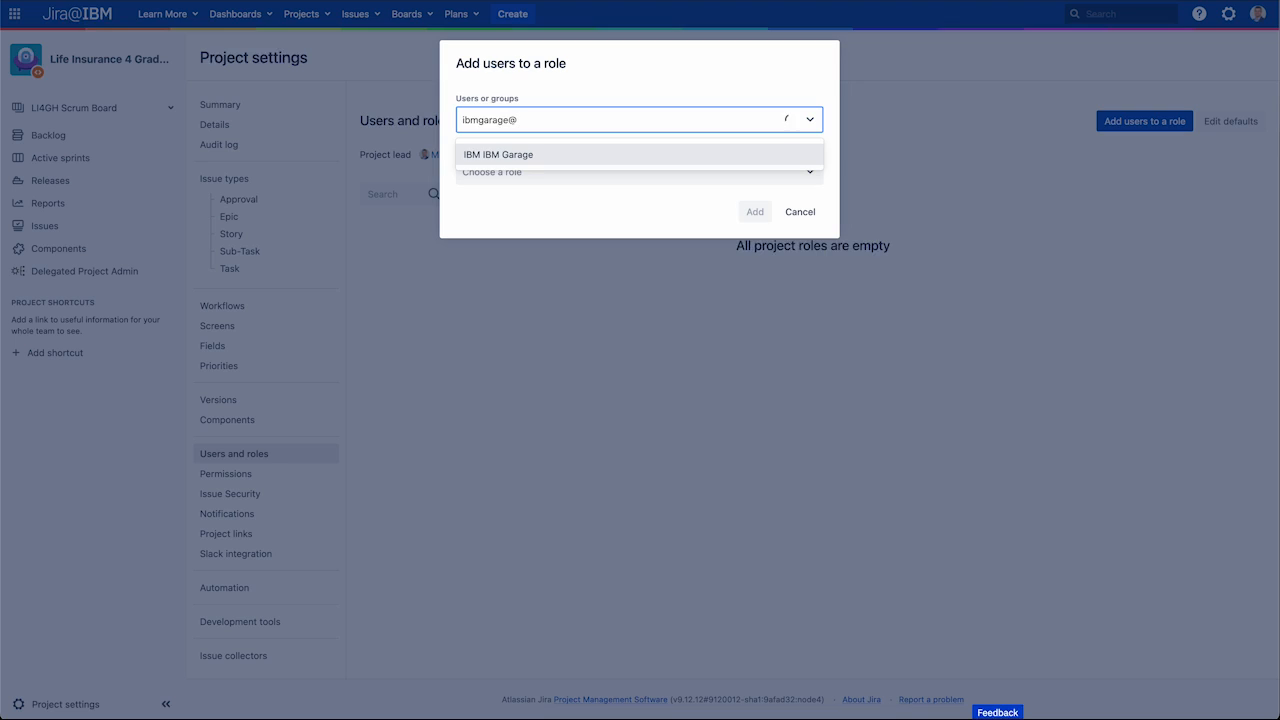
click(498, 162)
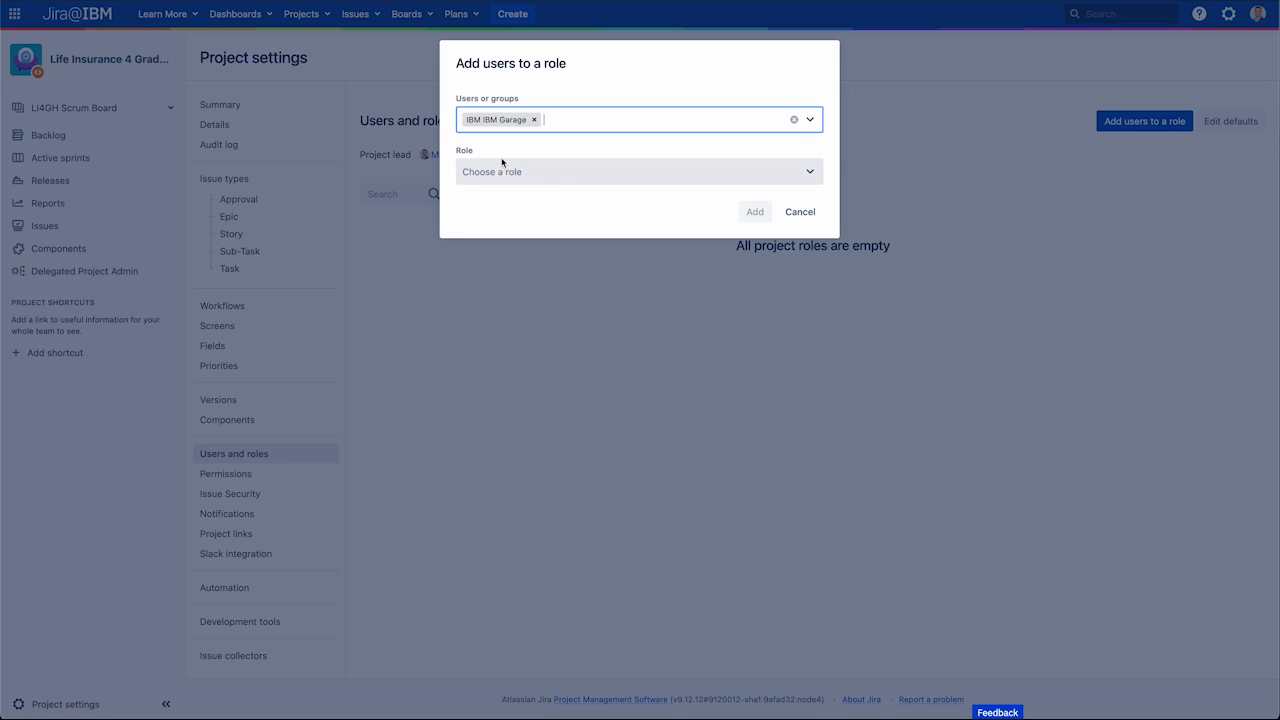
click(562, 173)
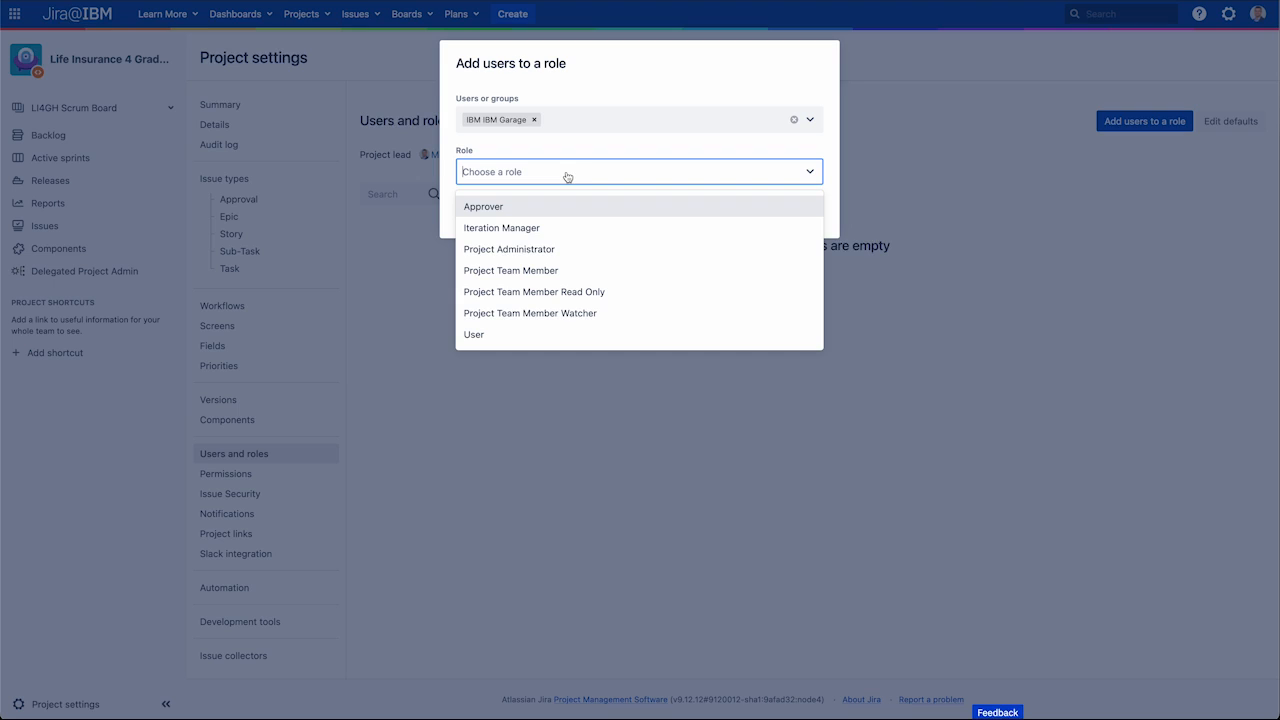
click(571, 250)
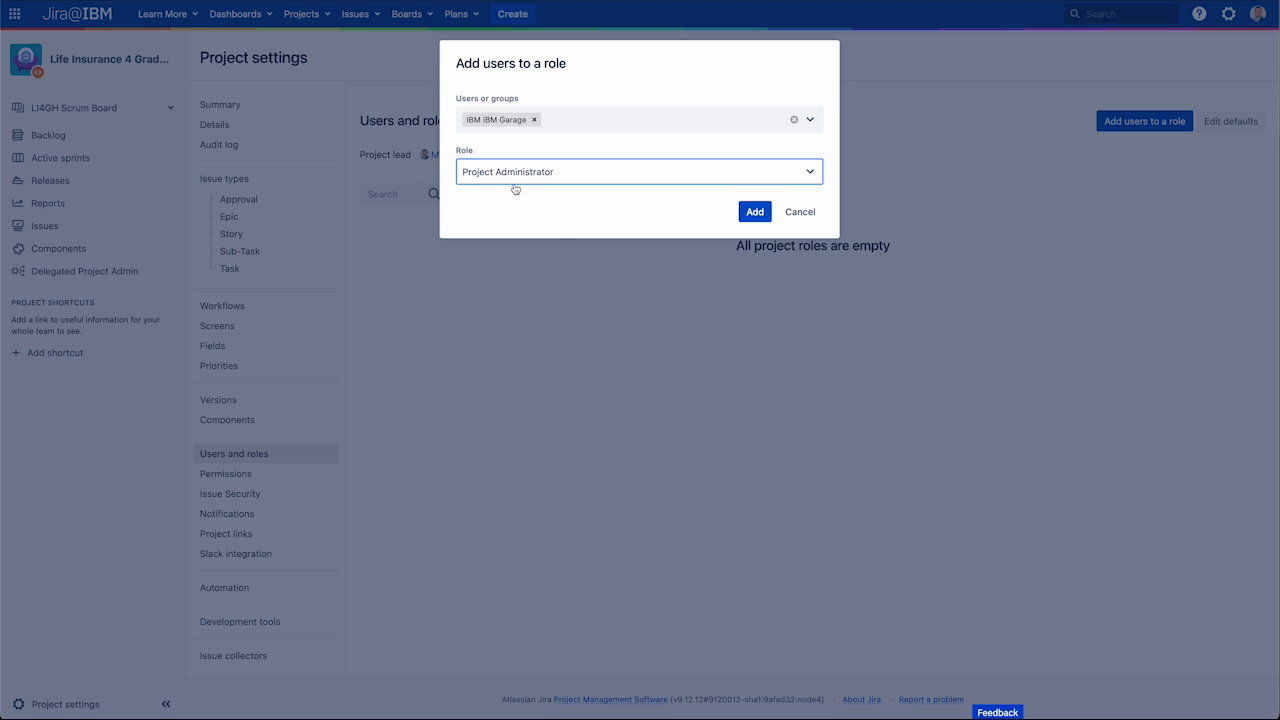
click(755, 213)
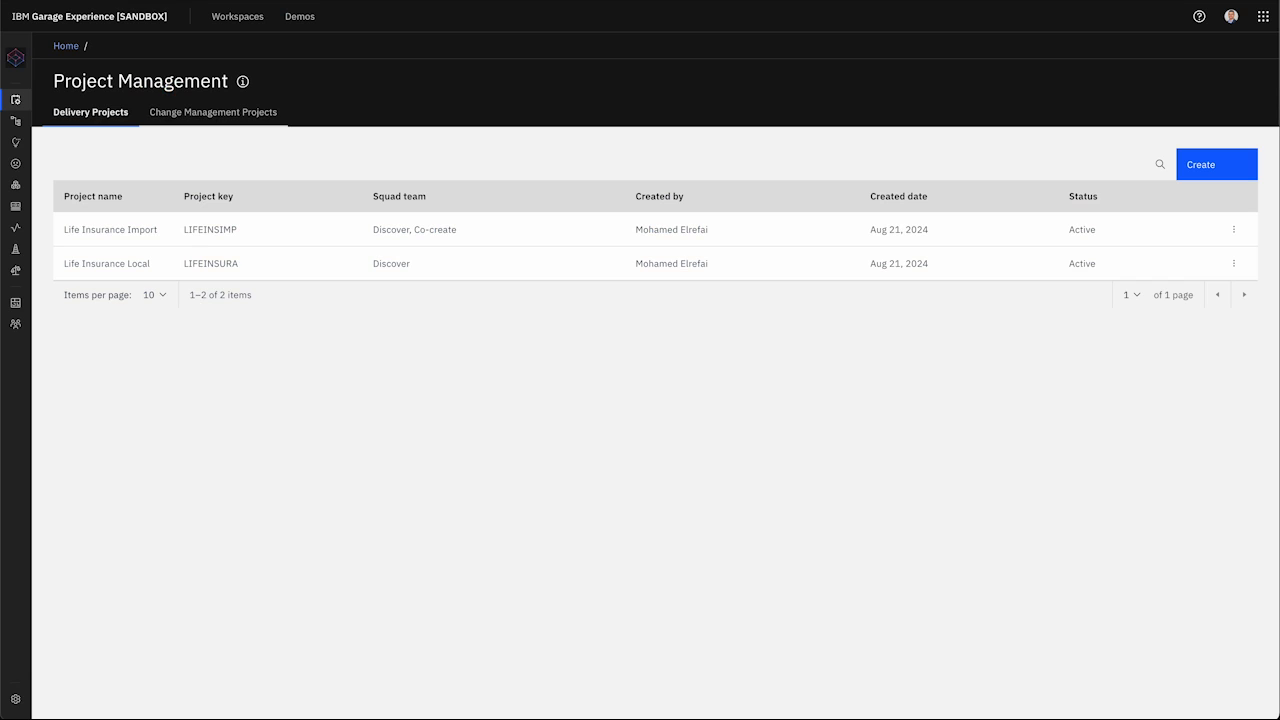
Step: Create Life Insurance JIRA with Project ID 95811 and the Discover squad, changing the duplicate key to LIFEJIRA
click(1209, 175)
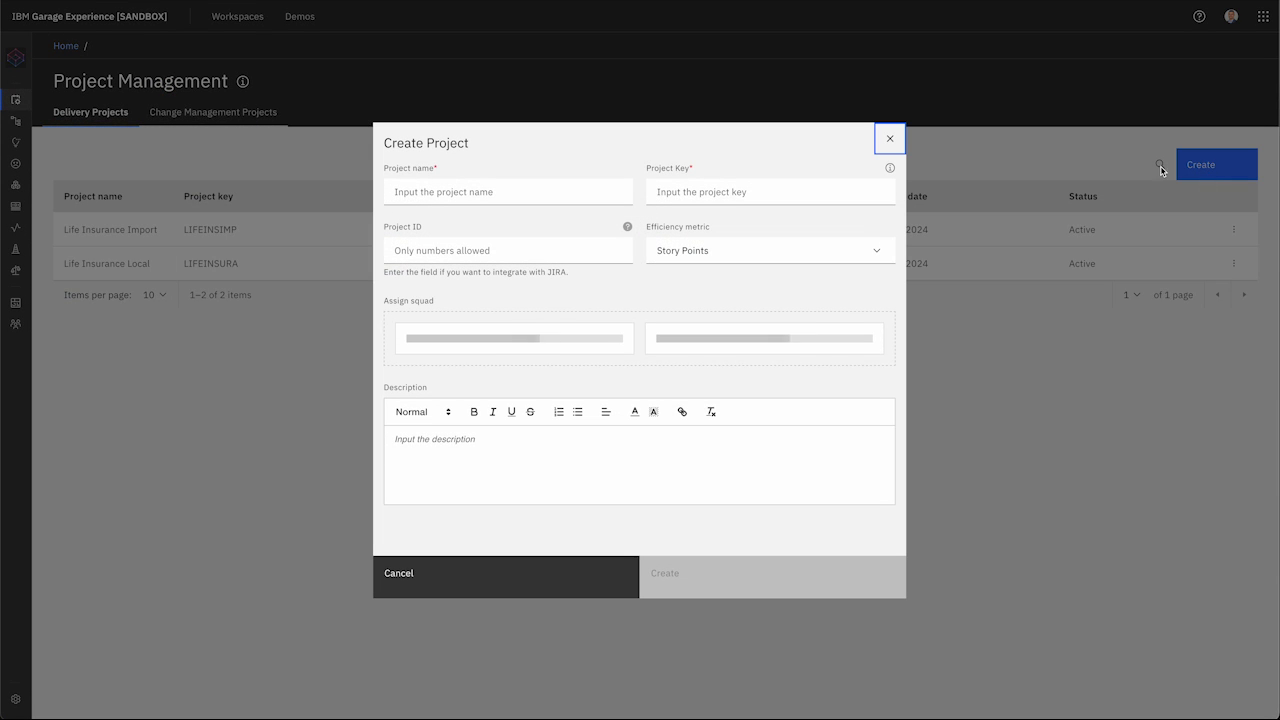
click(550, 176)
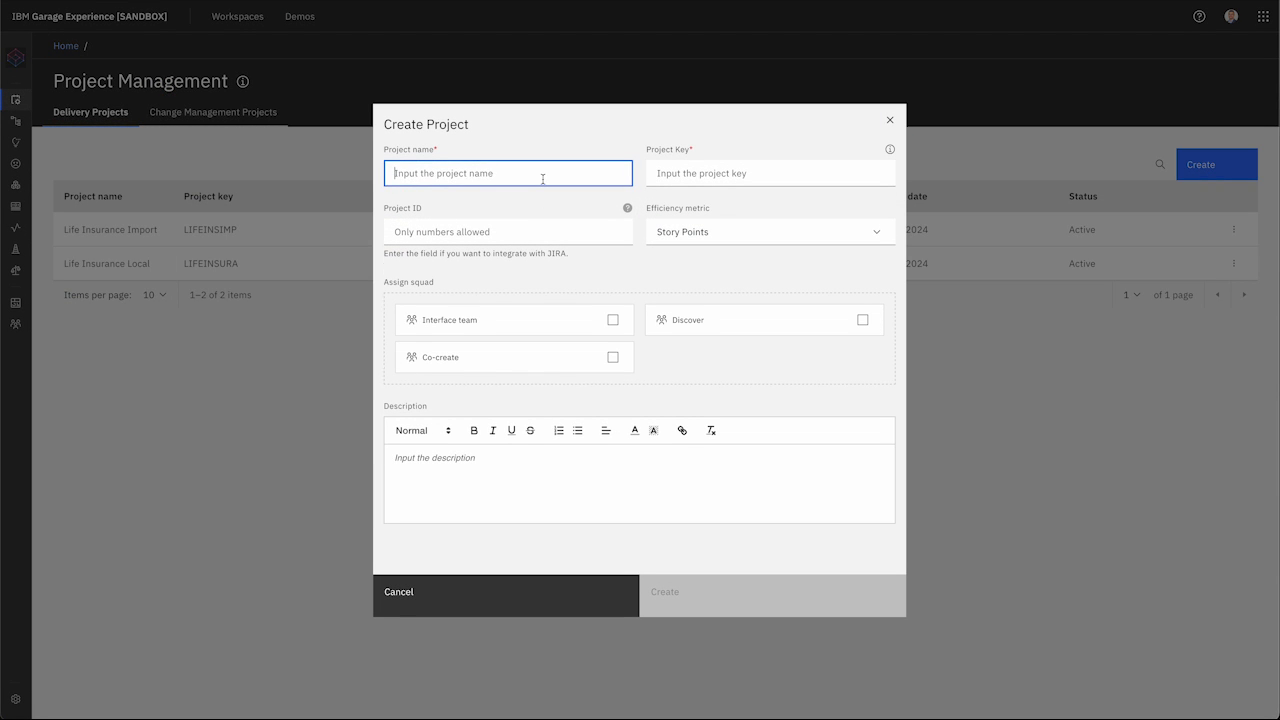
text(Life Insurance JIRA)
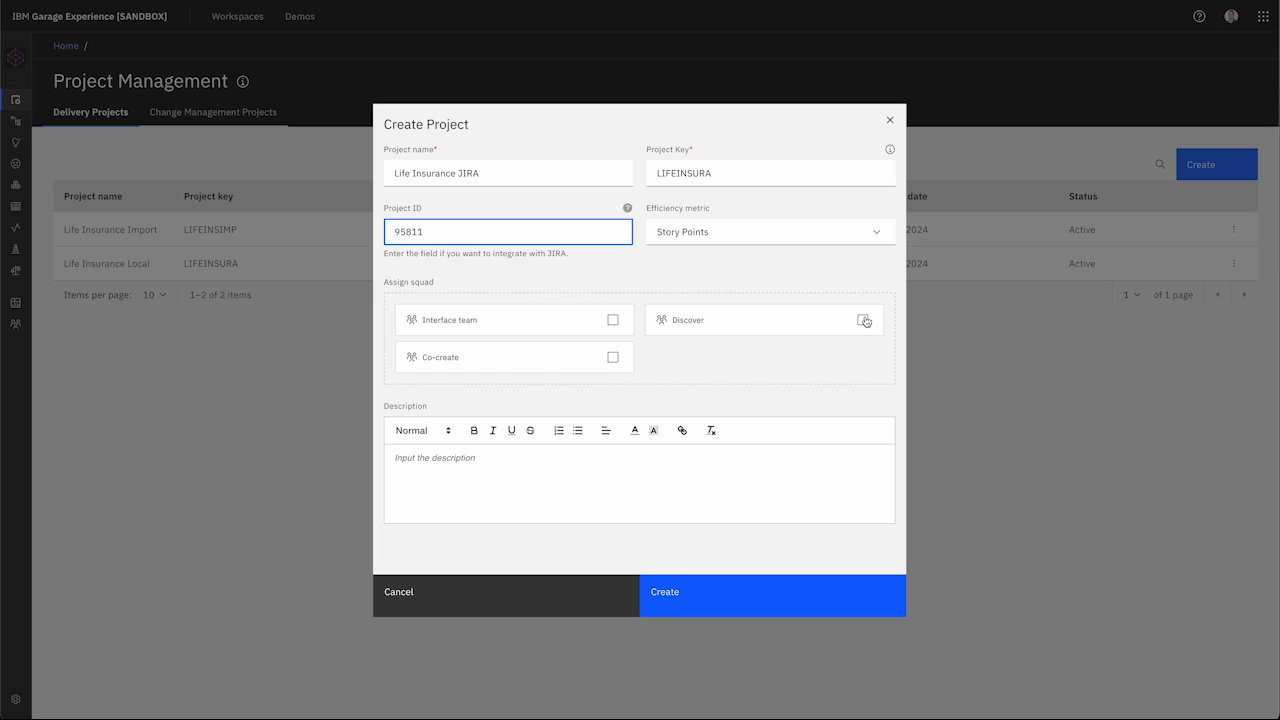
click(865, 320)
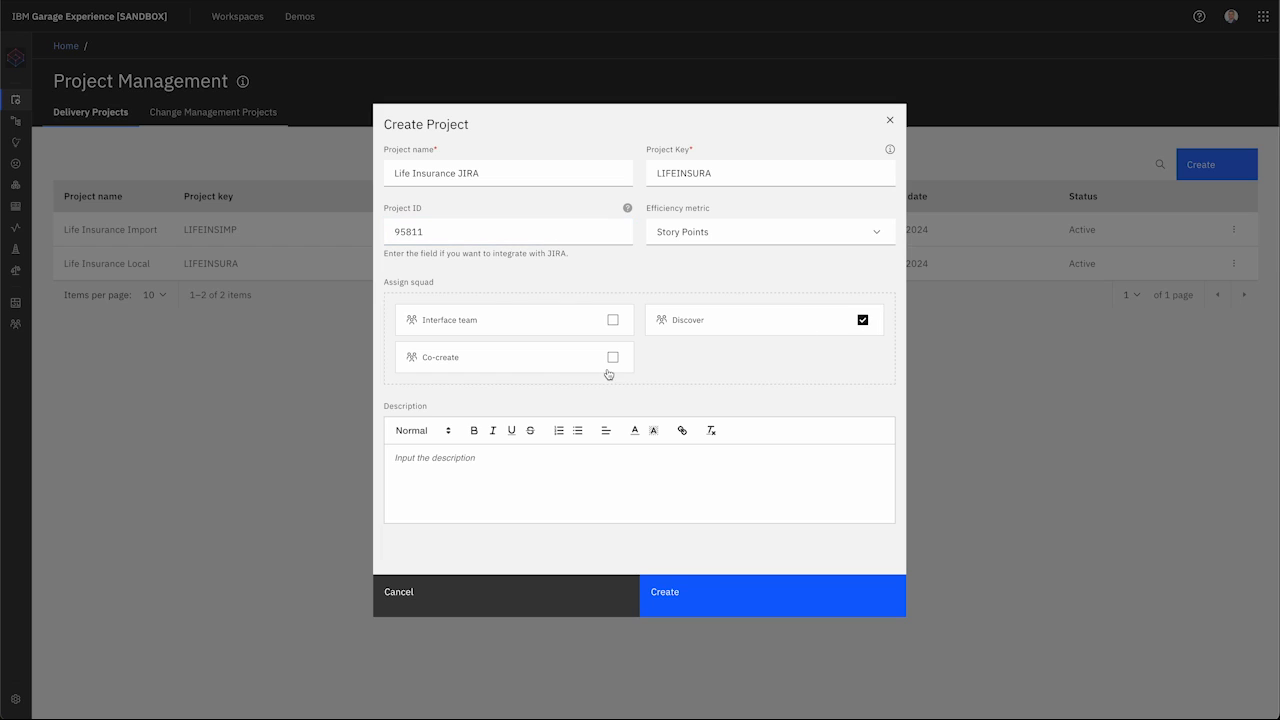
click(700, 604)
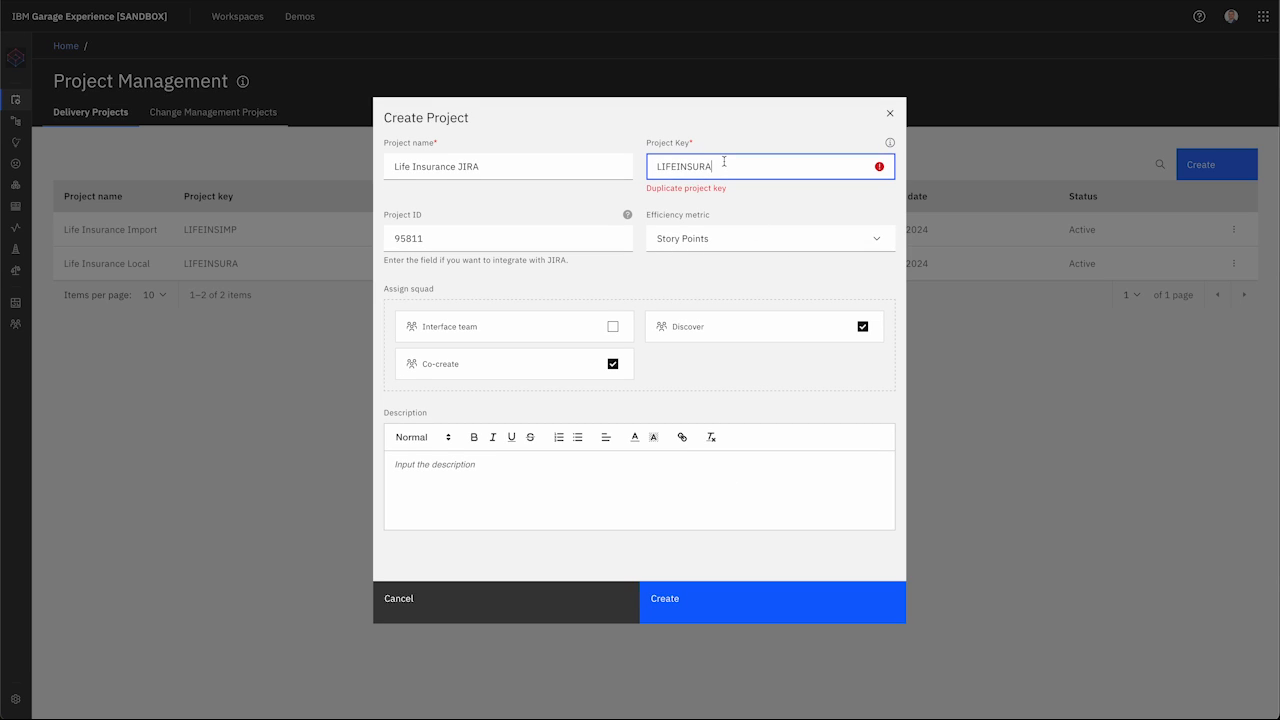
key(BackSpace)
key(BackSpace)
click(714, 612)
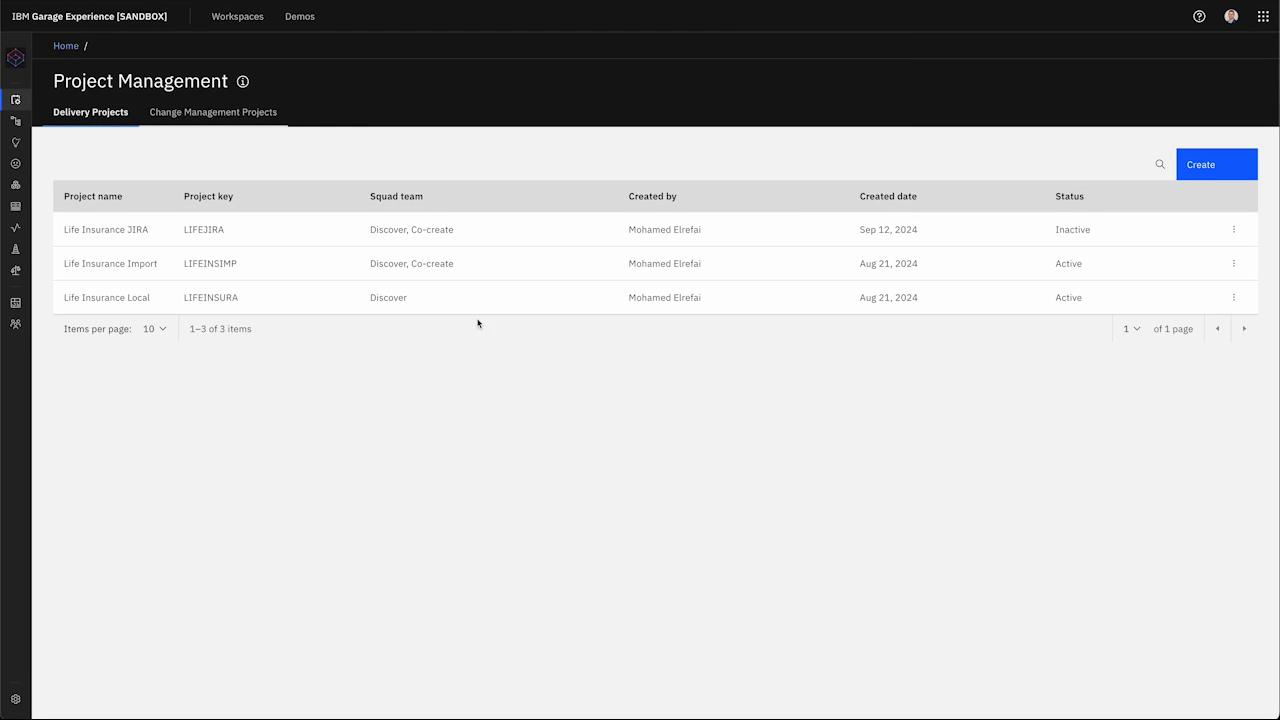
Step: Open Life Insurance JIRA, reload after the sync, and expand LI4GH Sprint 1 Discover and Sprint 2 Co-create-01
click(101, 236)
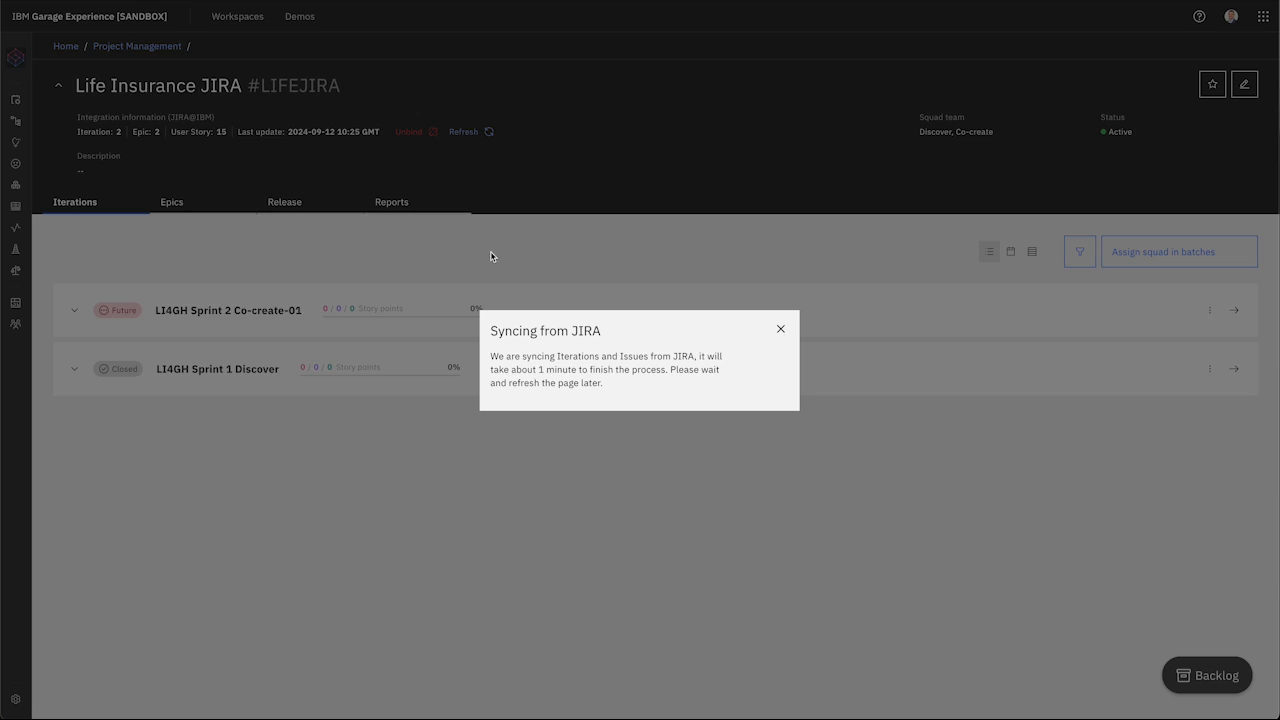
key(super+r)
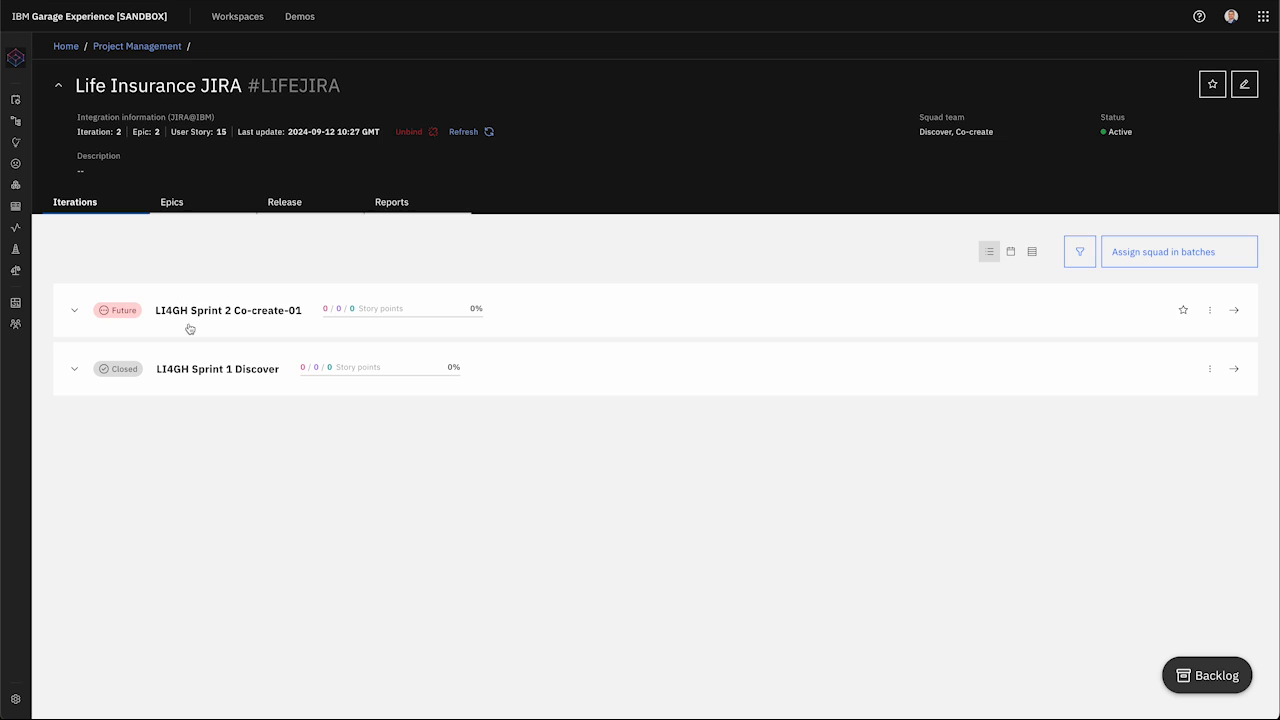
click(74, 369)
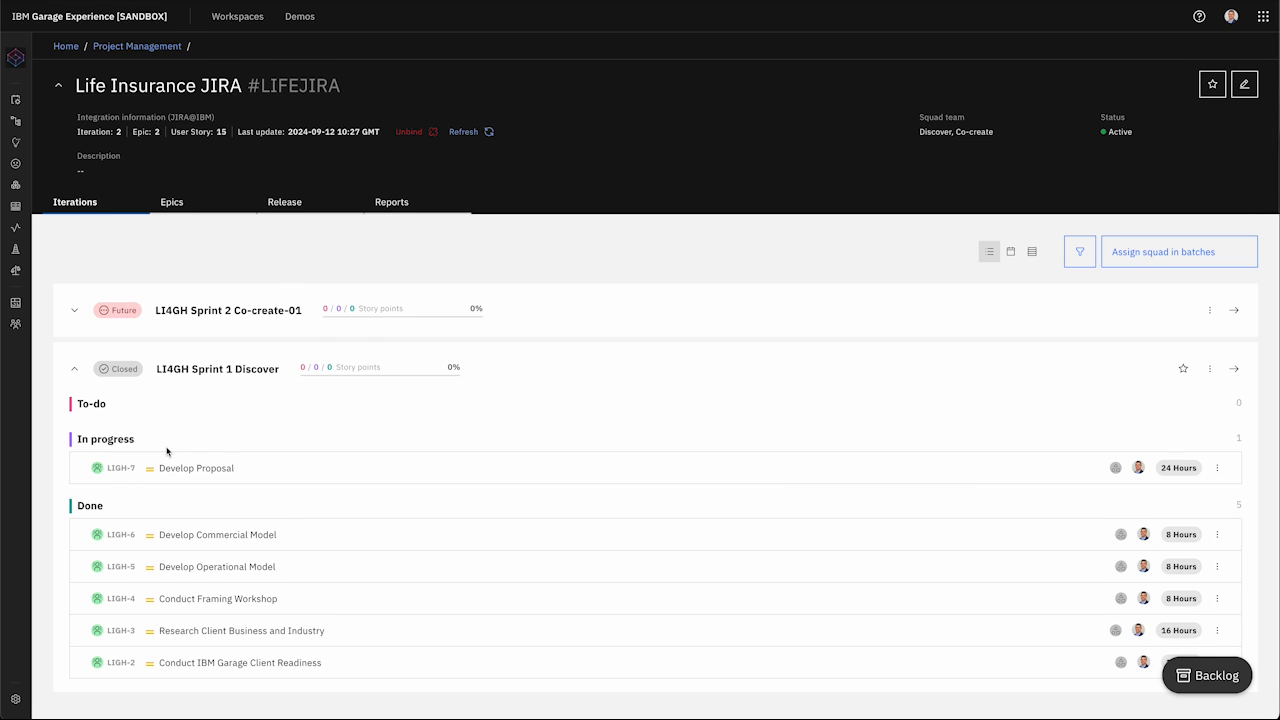
scroll(167, 452, down, 1)
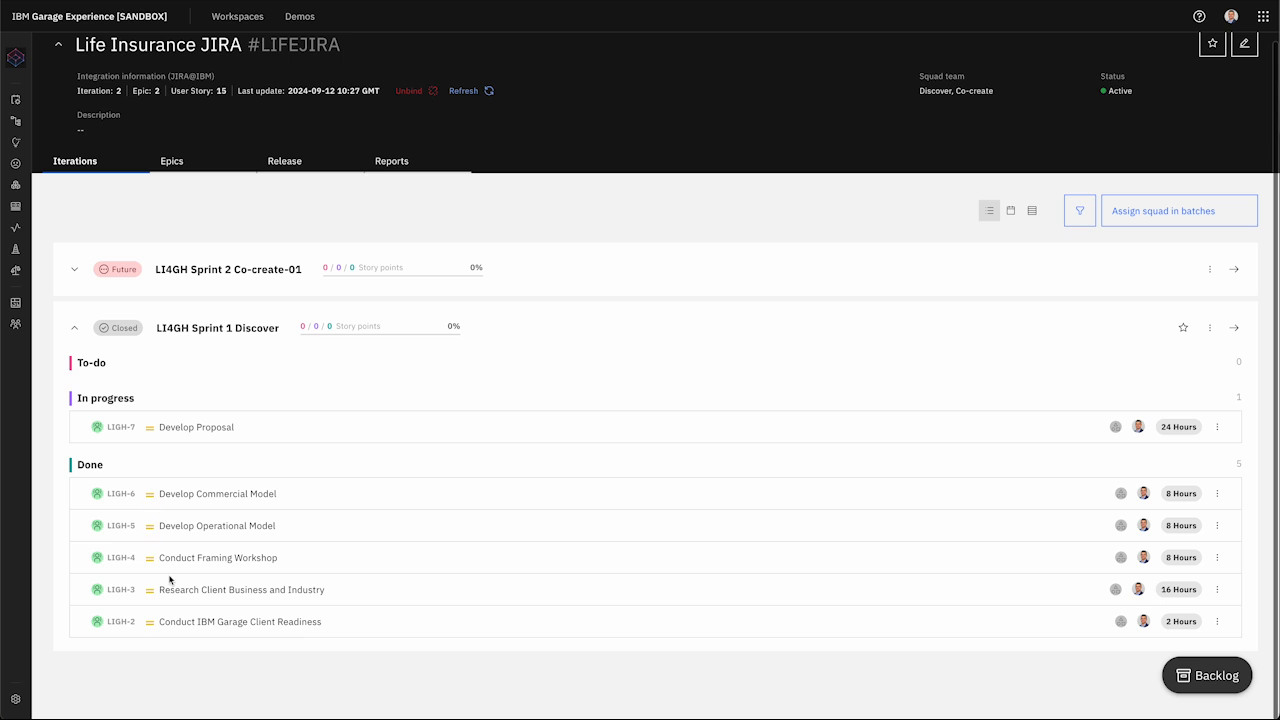
click(72, 268)
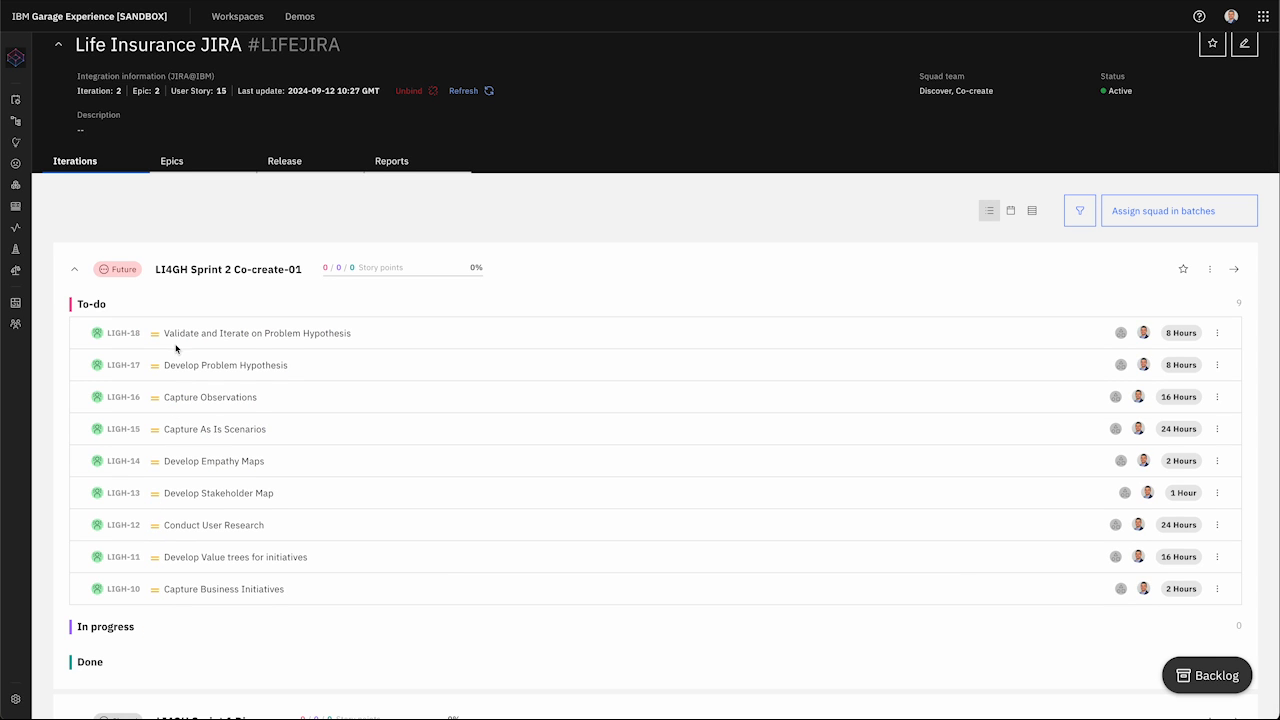
scroll(182, 345, down, 2)
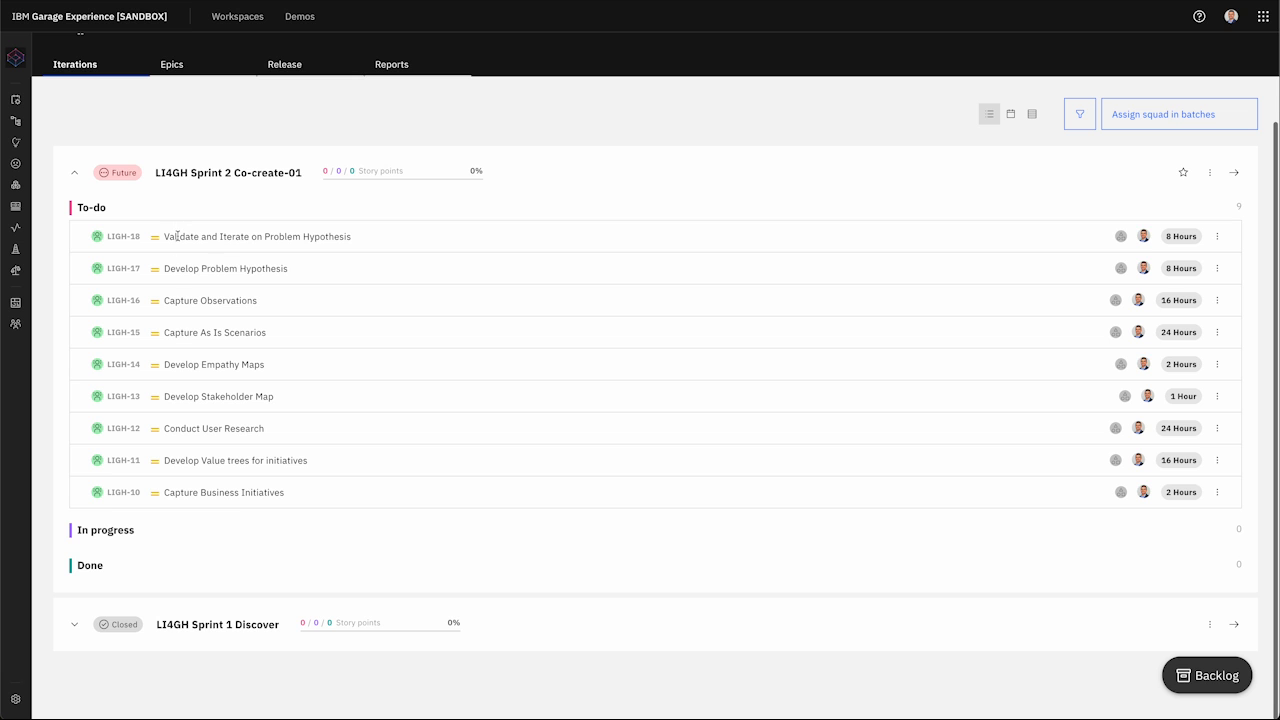
scroll(251, 304, up, 3)
scroll(251, 306, down, 2)
scroll(251, 306, up, 1)
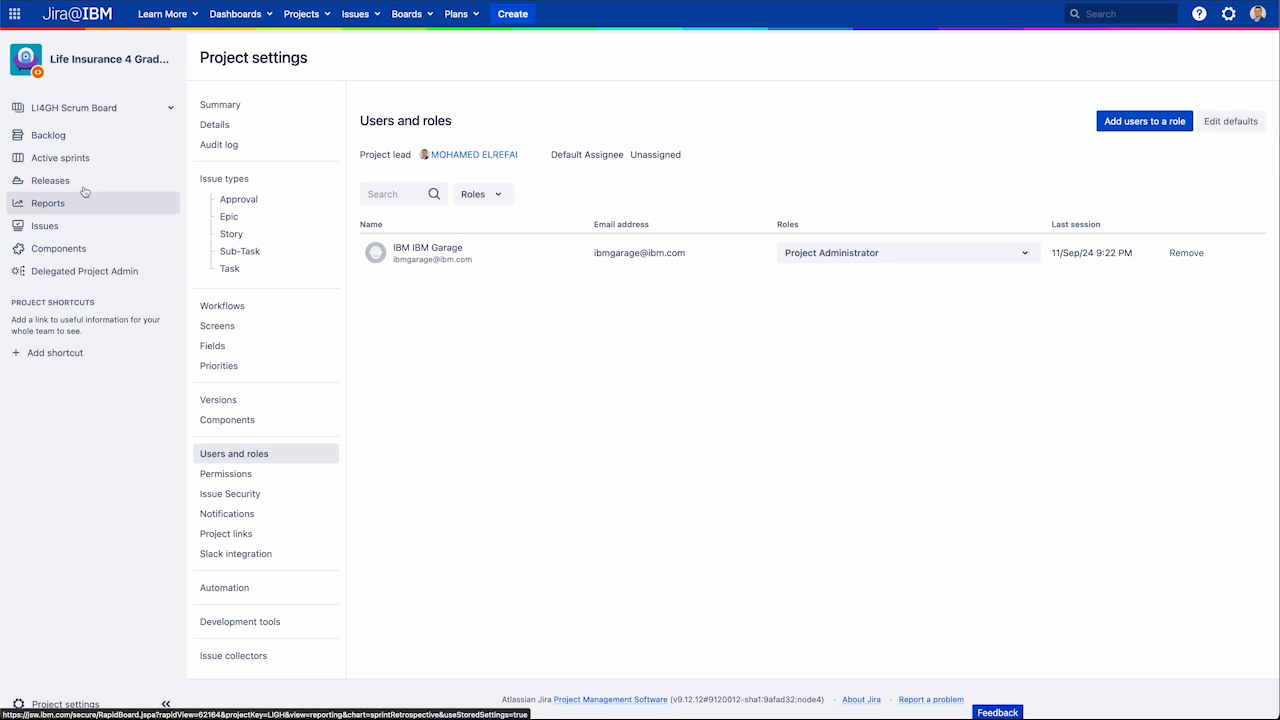
Step: Start LI4GH Sprint 2 Co-create-01 from the project backlog
click(86, 142)
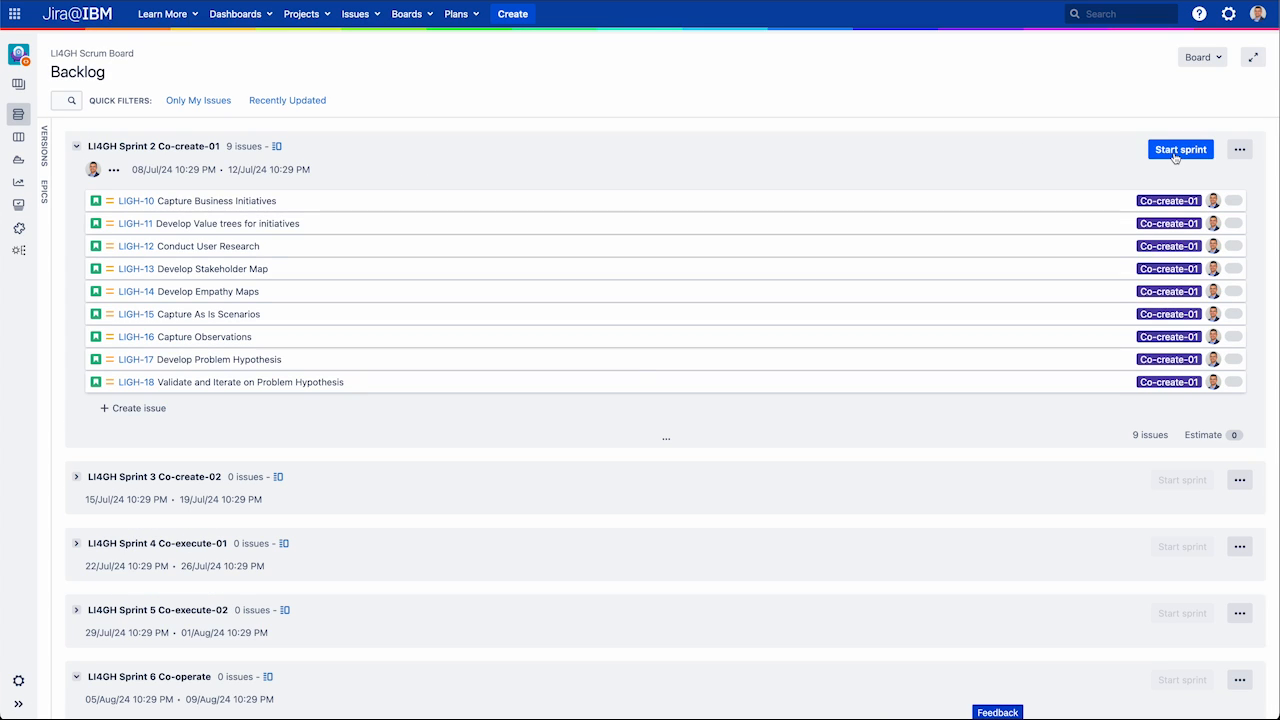
click(1176, 152)
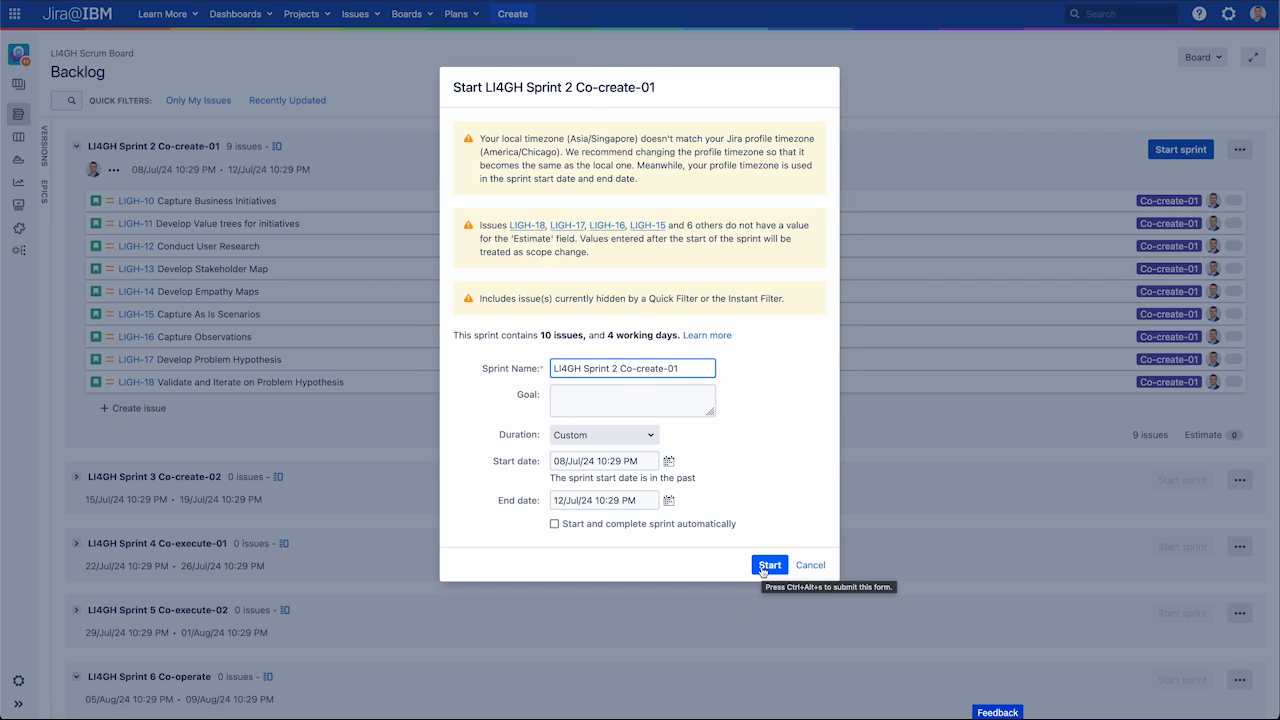
click(766, 566)
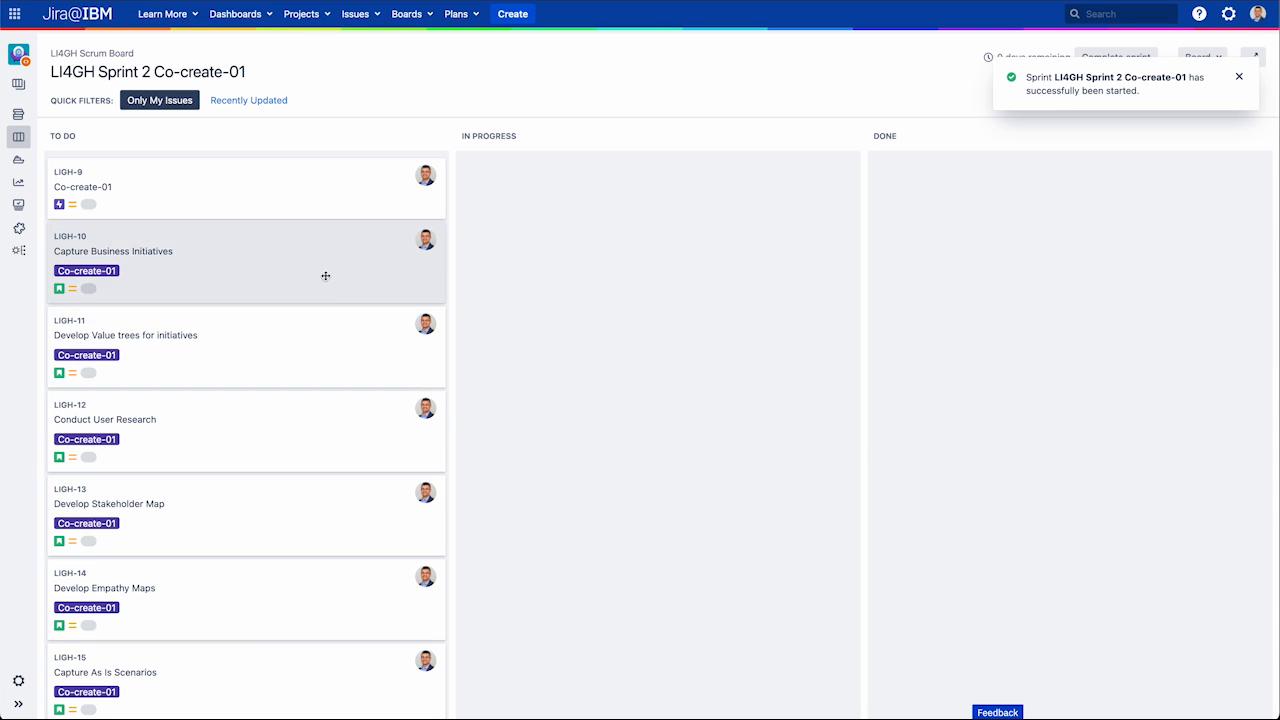
Step: Move LIGH-11, 10, 15 and 17 to In Progress and LIGH-13 and 12 to Done on the board
drag(323, 337, 605, 215)
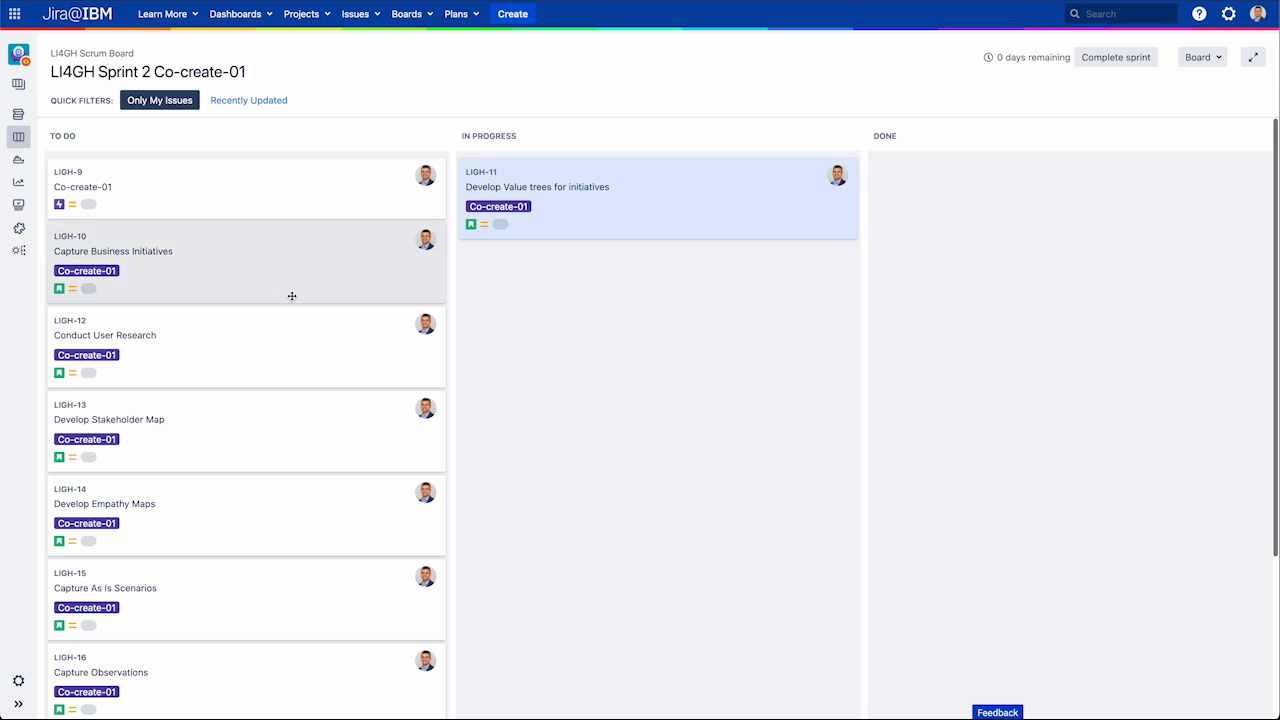
drag(263, 274, 386, 380)
drag(380, 274, 751, 274)
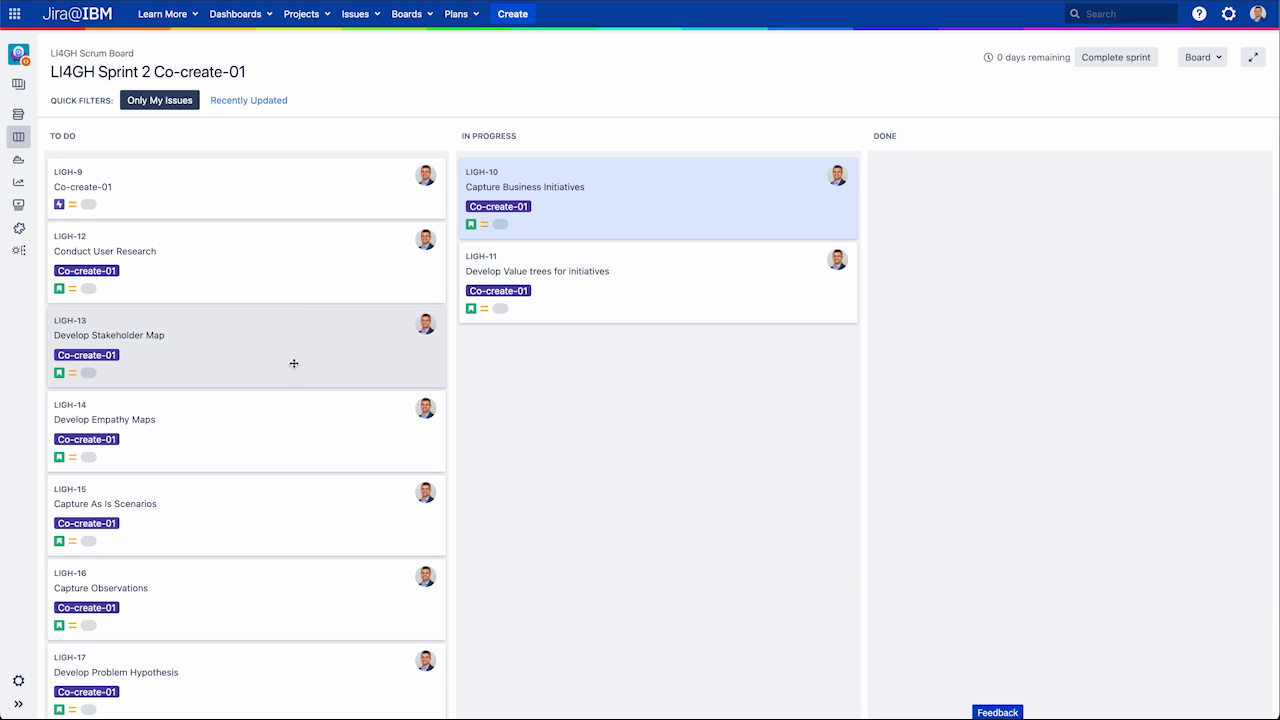
drag(305, 317, 1020, 211)
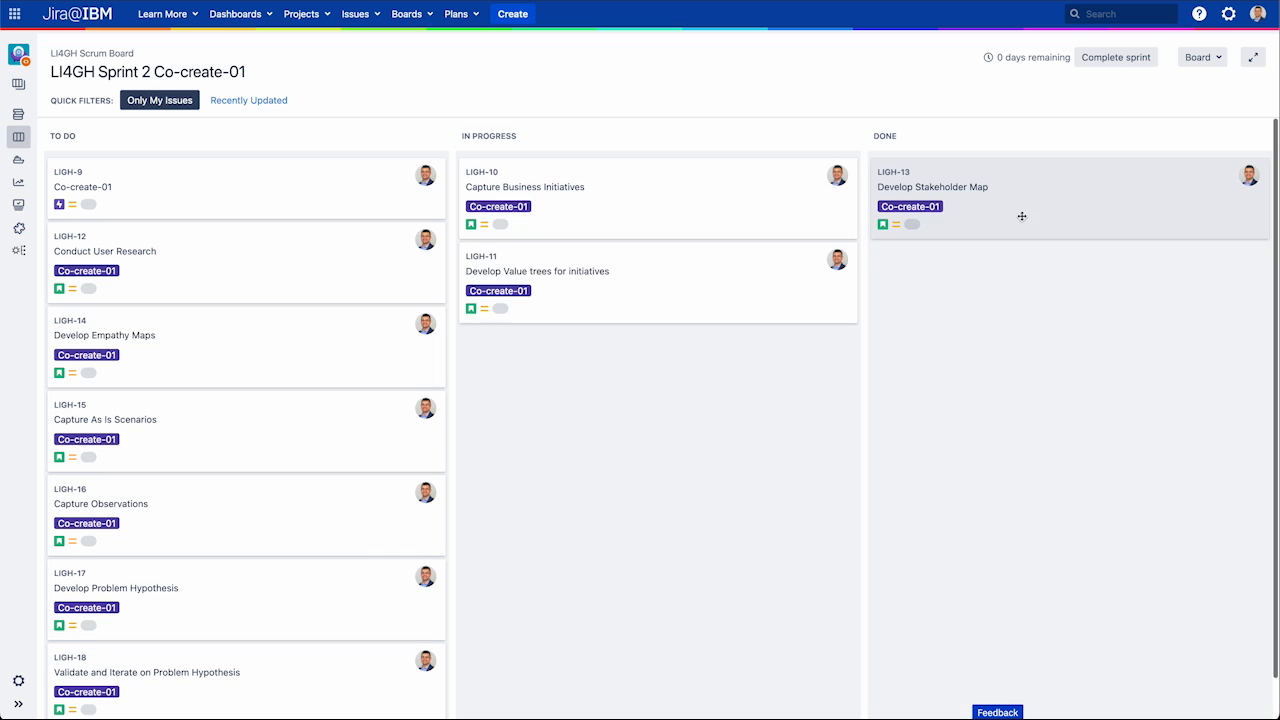
drag(122, 280, 985, 332)
drag(228, 352, 662, 385)
drag(300, 449, 643, 424)
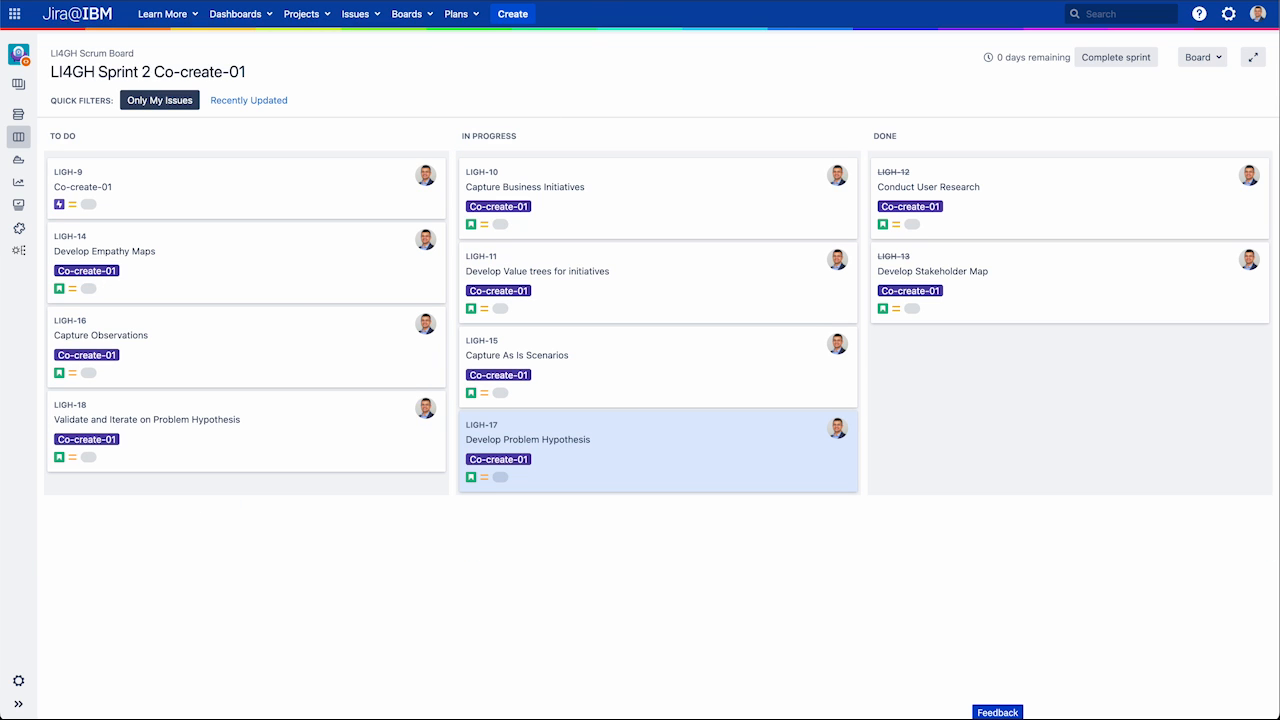
Step: Re-sync Life Insurance JIRA's iterations and issues from Jira
click(190, 1)
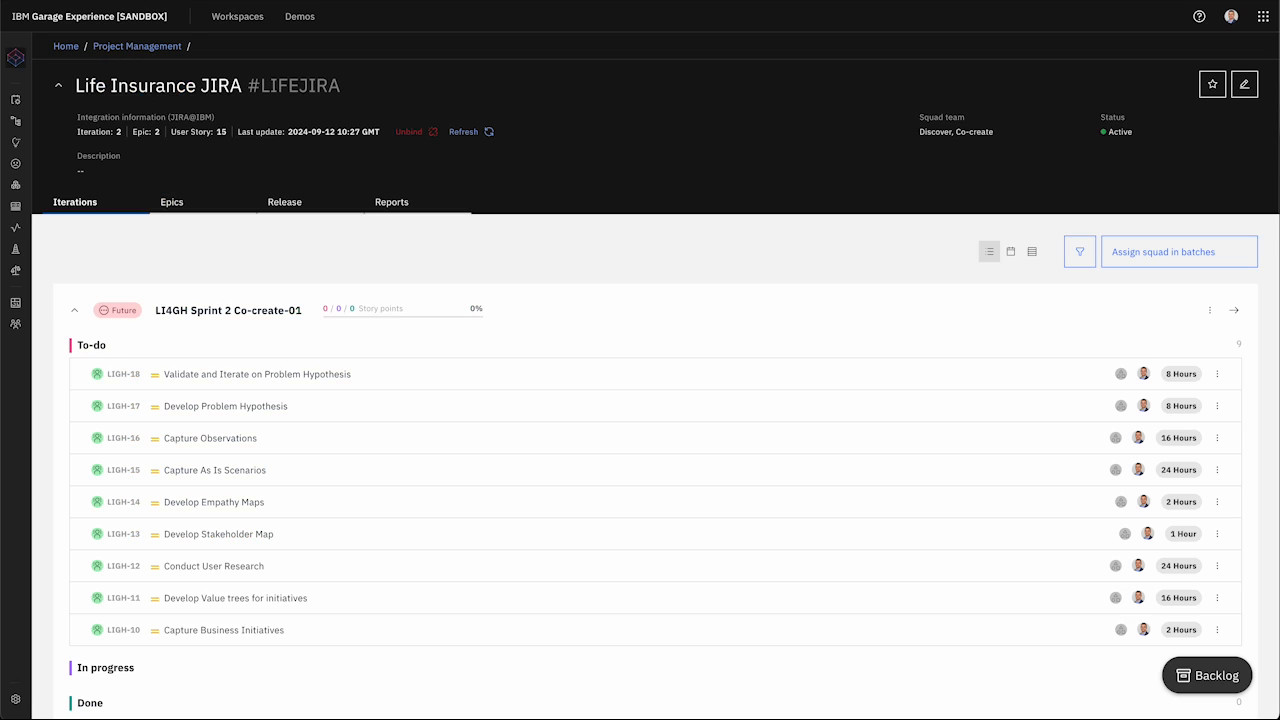
click(474, 134)
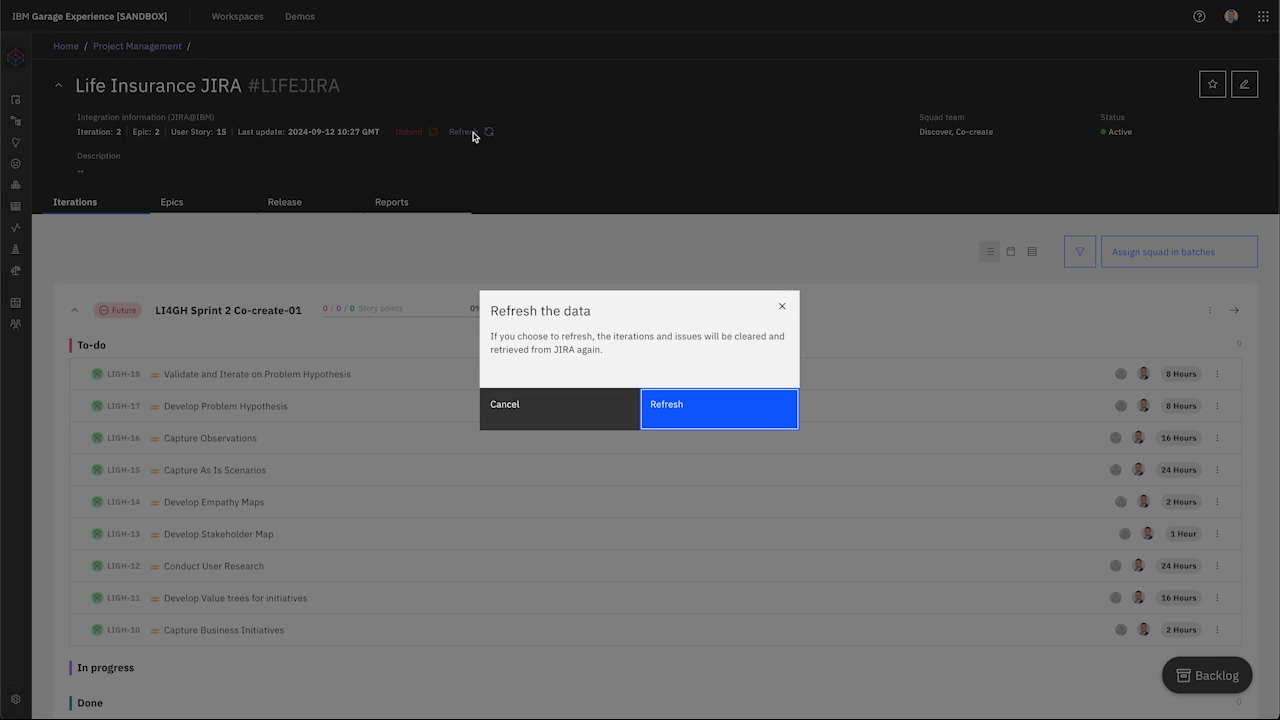
click(727, 417)
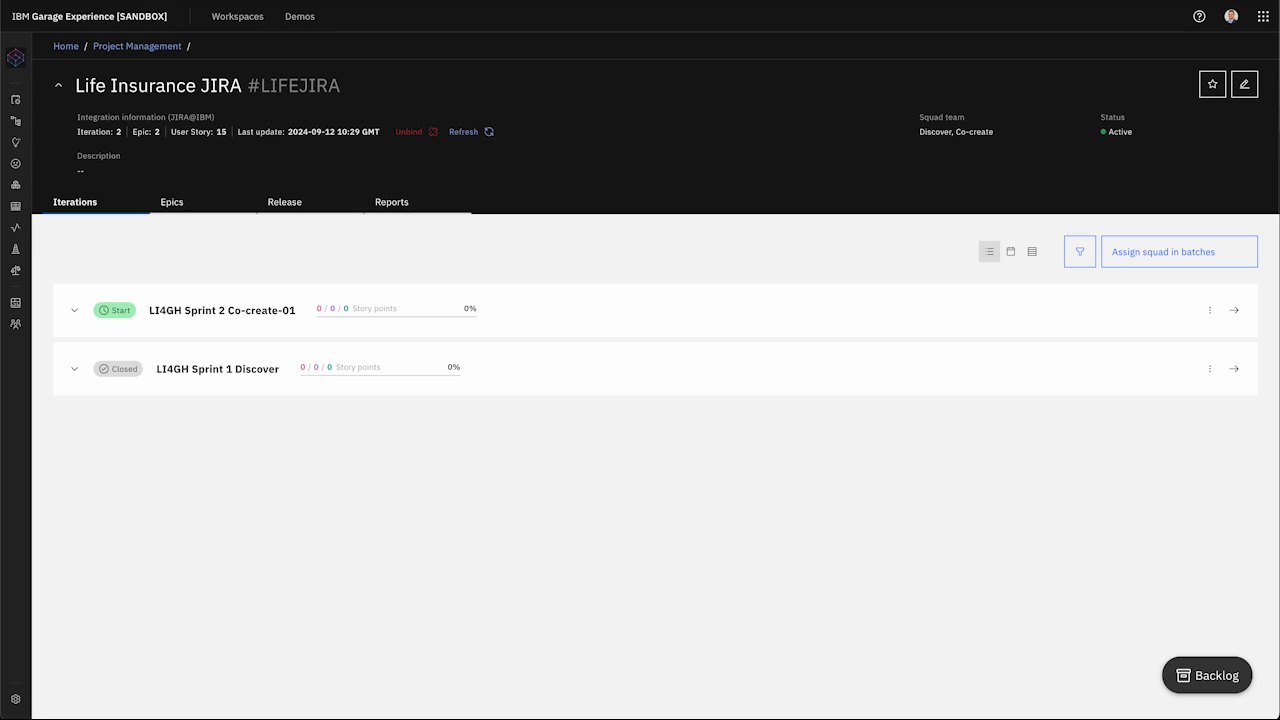
Step: Expand Sprint 2 Co-create-01 to check its 3 To-do, 4 In progress, 2 Done issues, then collapse it
click(74, 310)
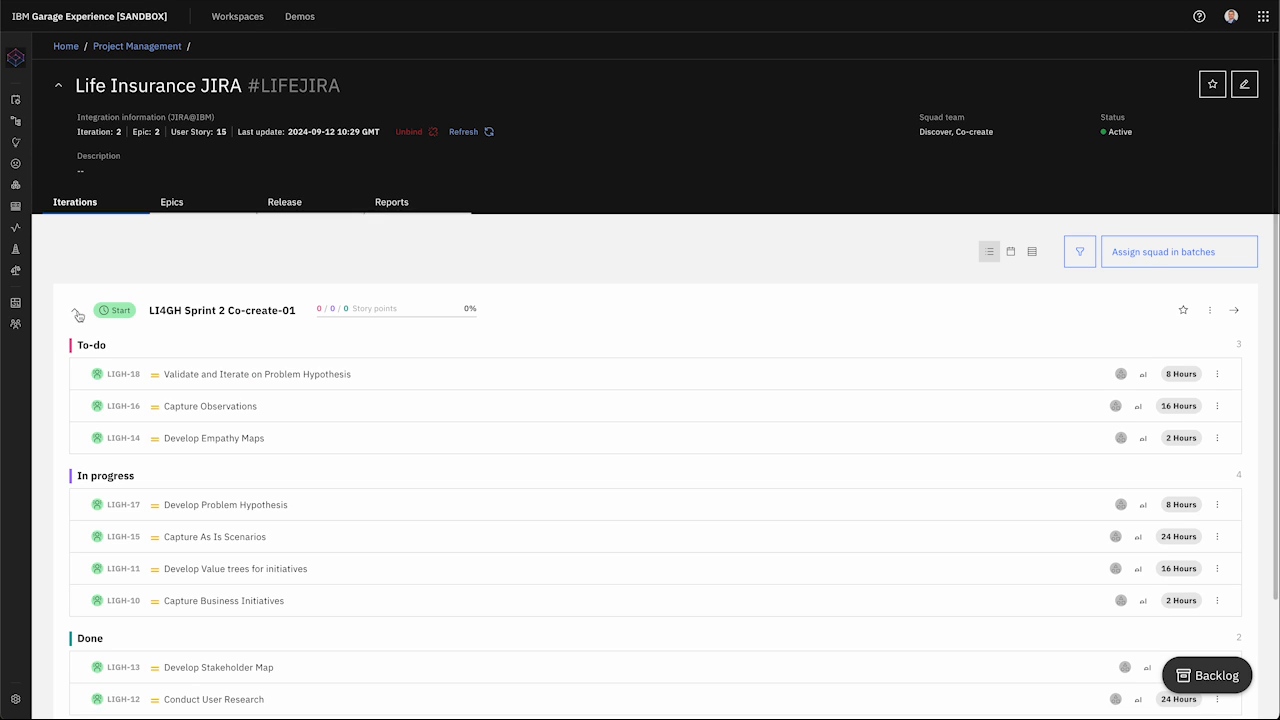
scroll(143, 500, down, 3)
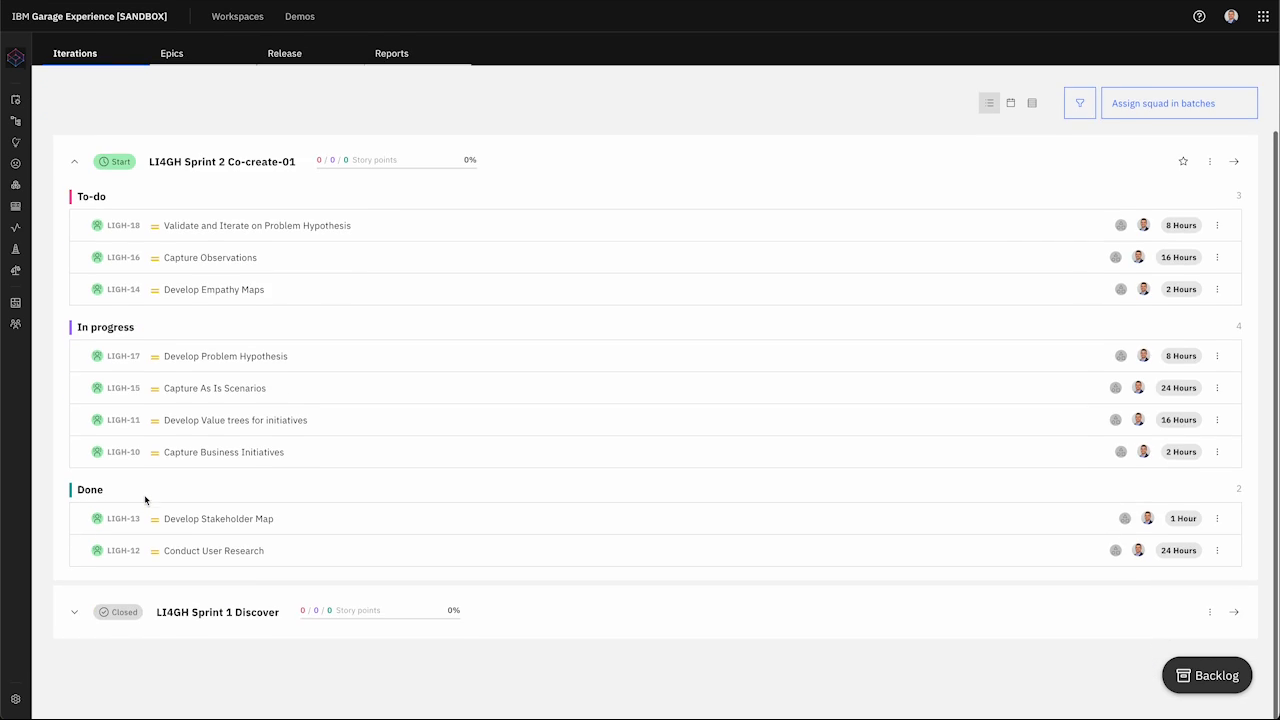
scroll(145, 500, down, 1)
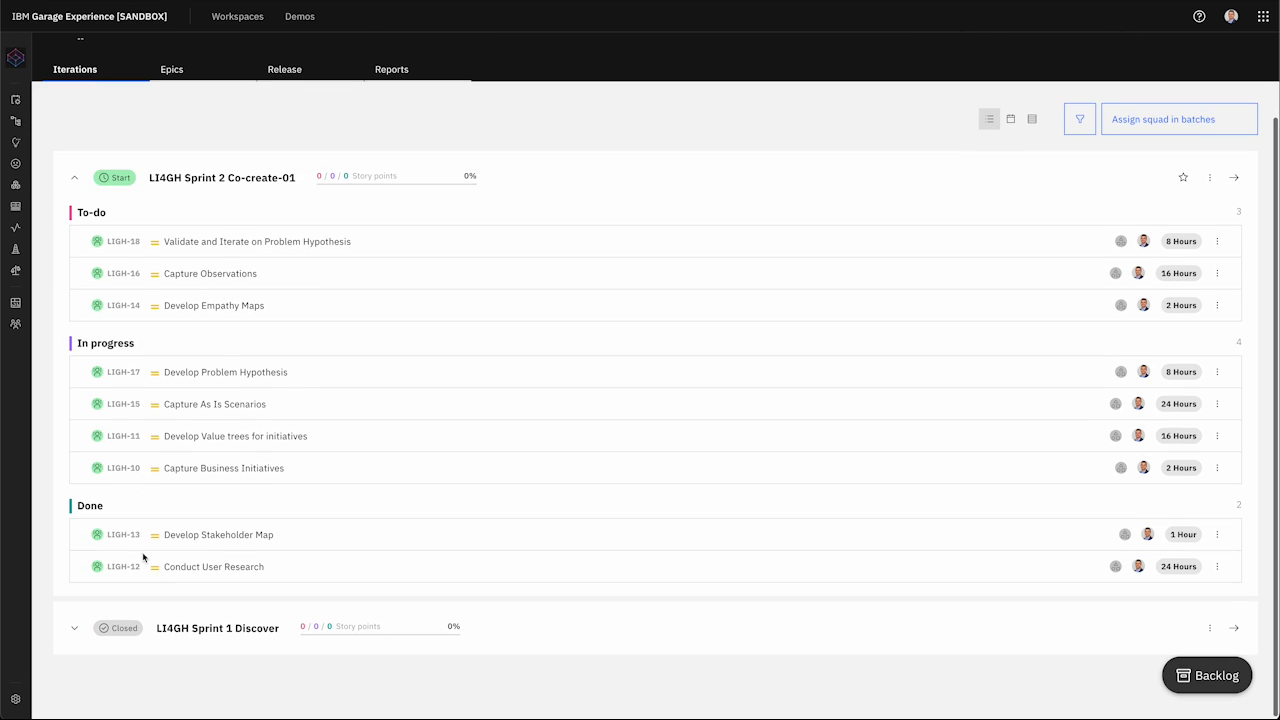
click(74, 178)
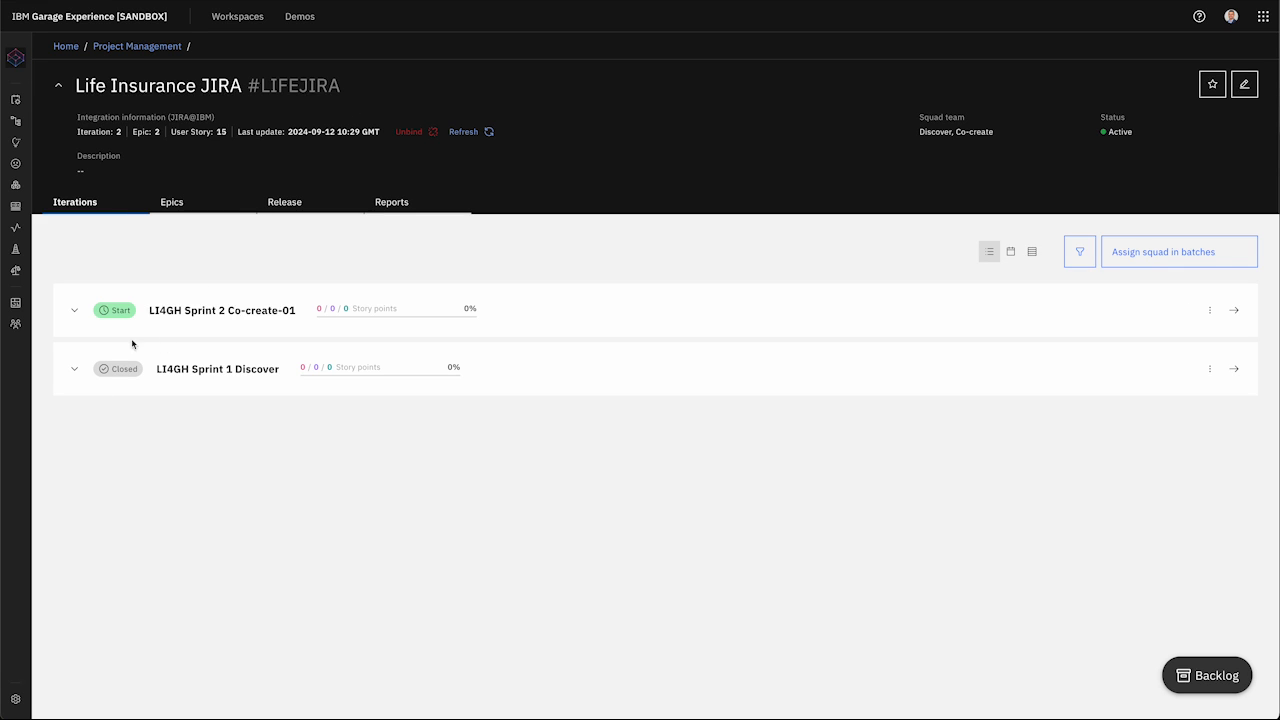
Step: Open the Sprint 2 Co-create-01 board, view issue LIGH-11, then return to the board via the breadcrumb
click(1236, 318)
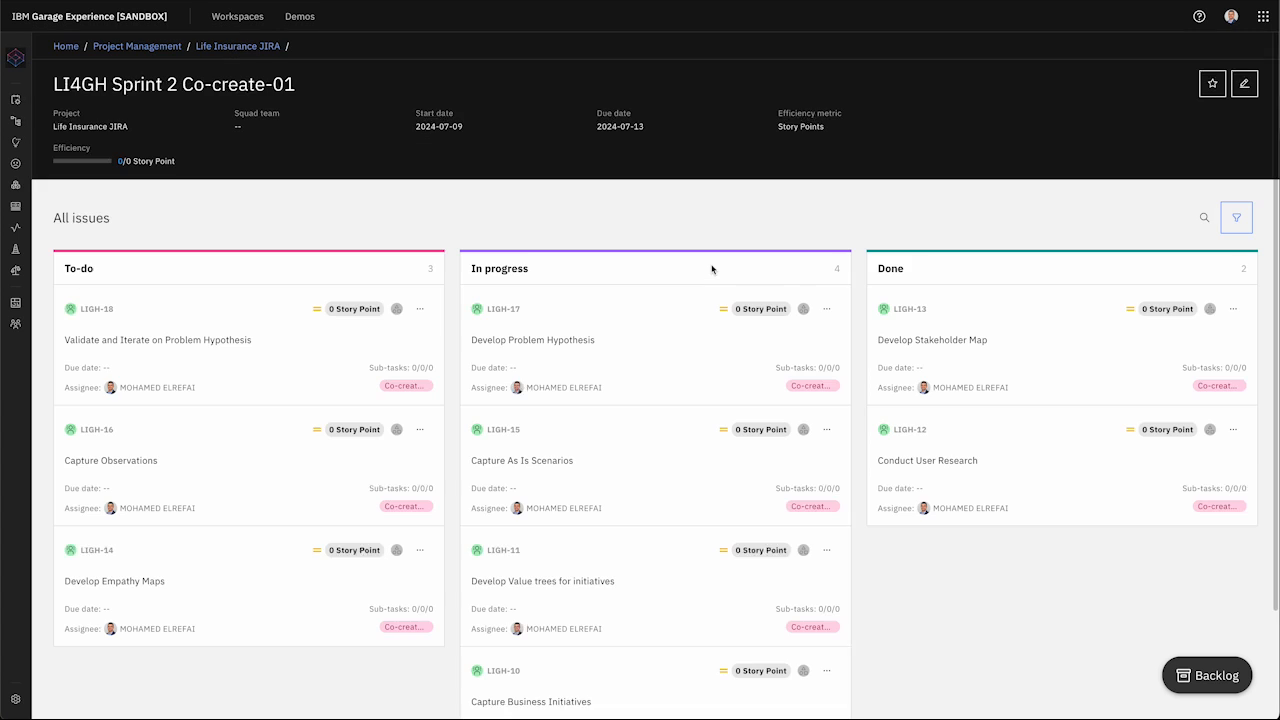
drag(597, 374, 837, 459)
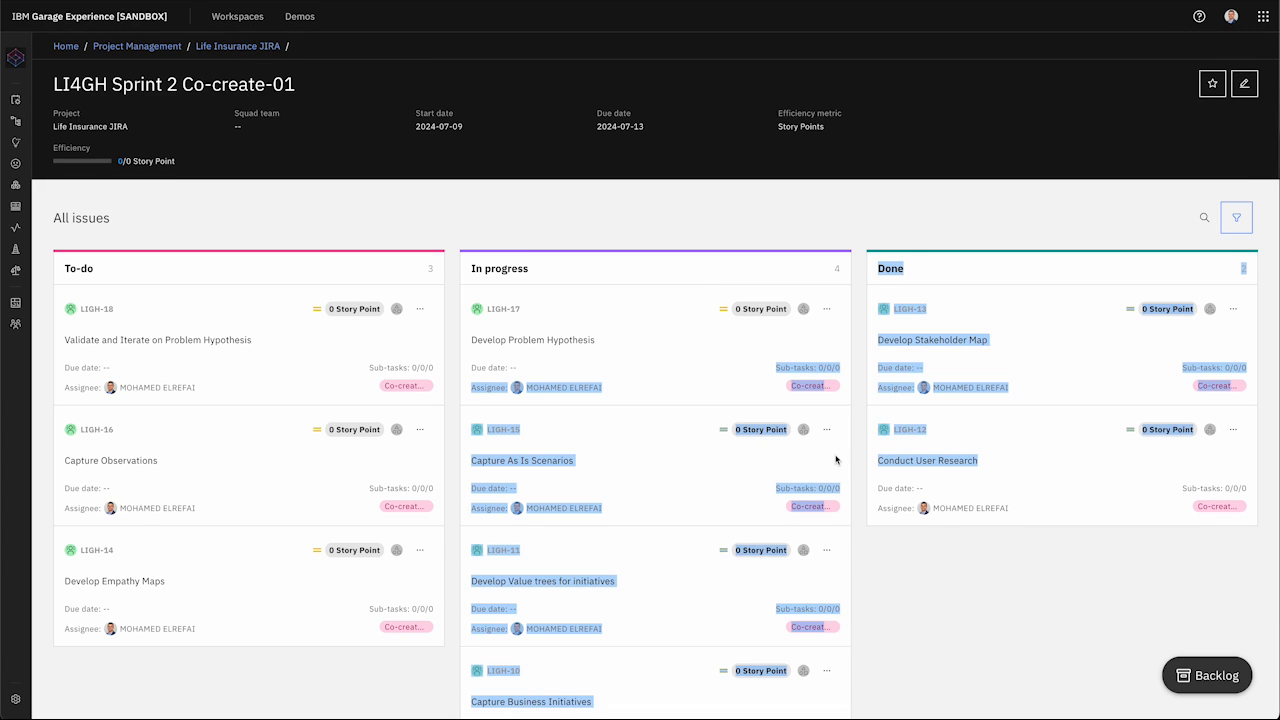
click(725, 464)
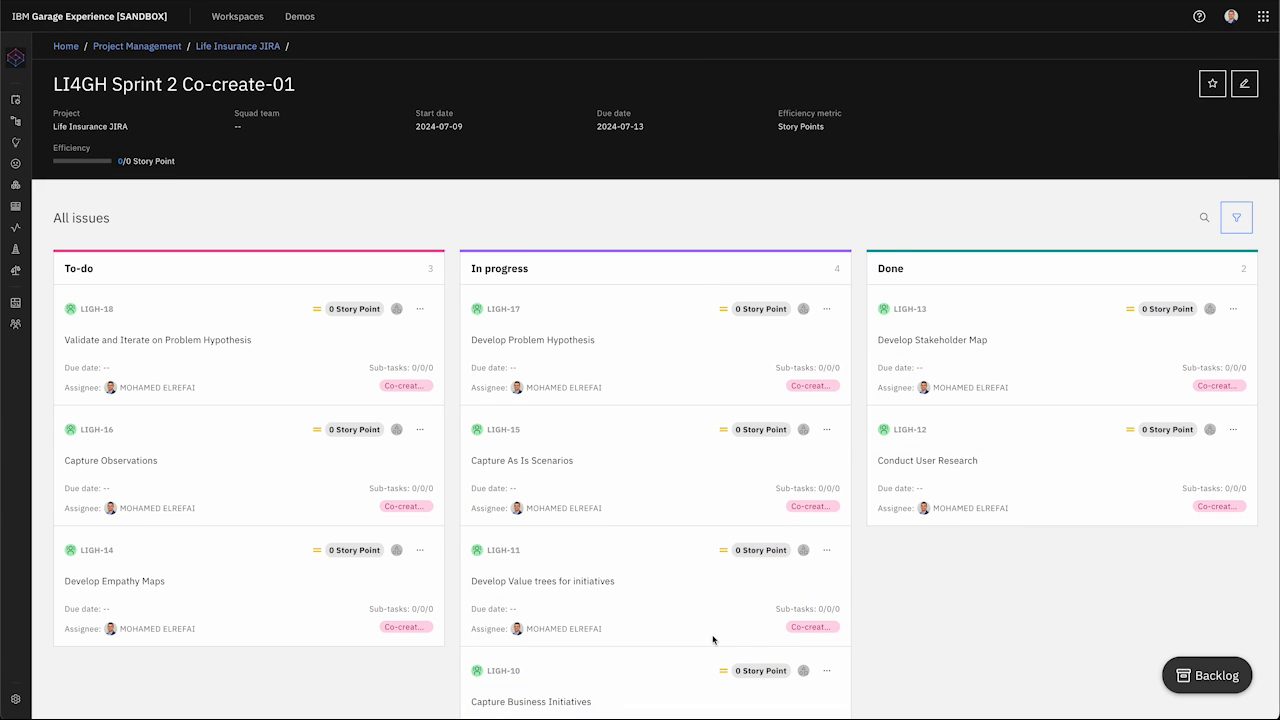
click(826, 550)
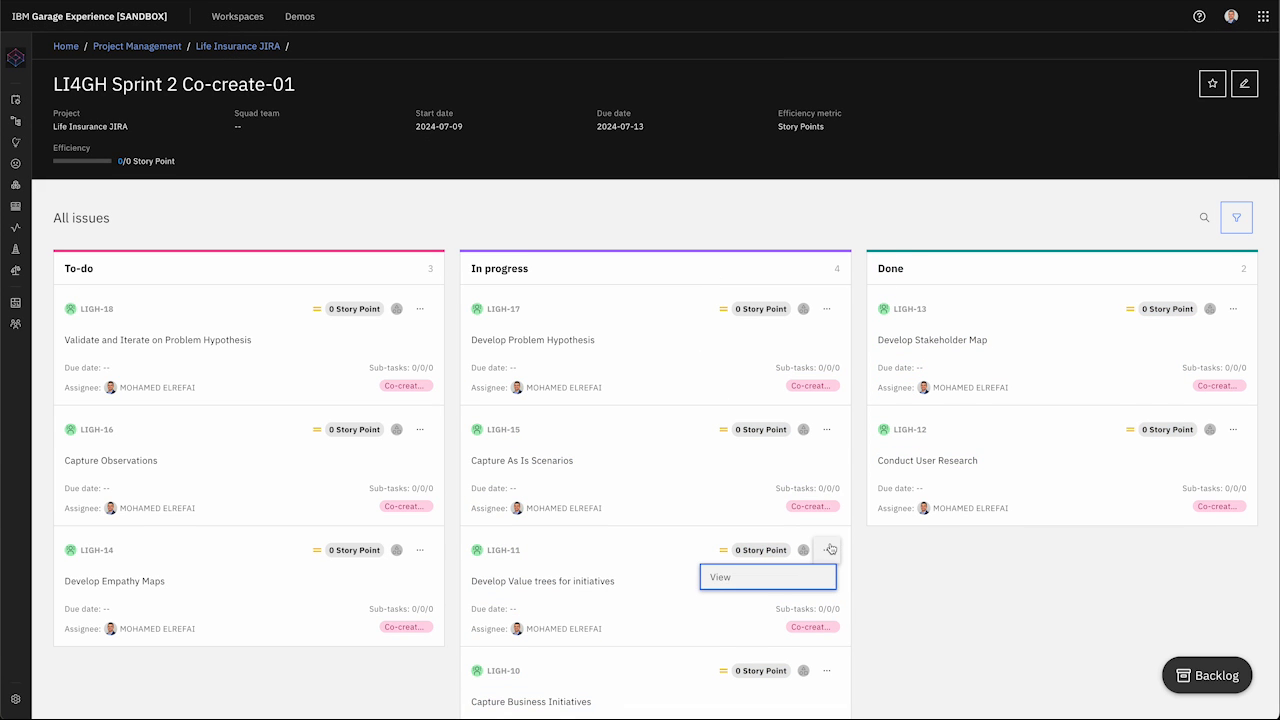
click(773, 580)
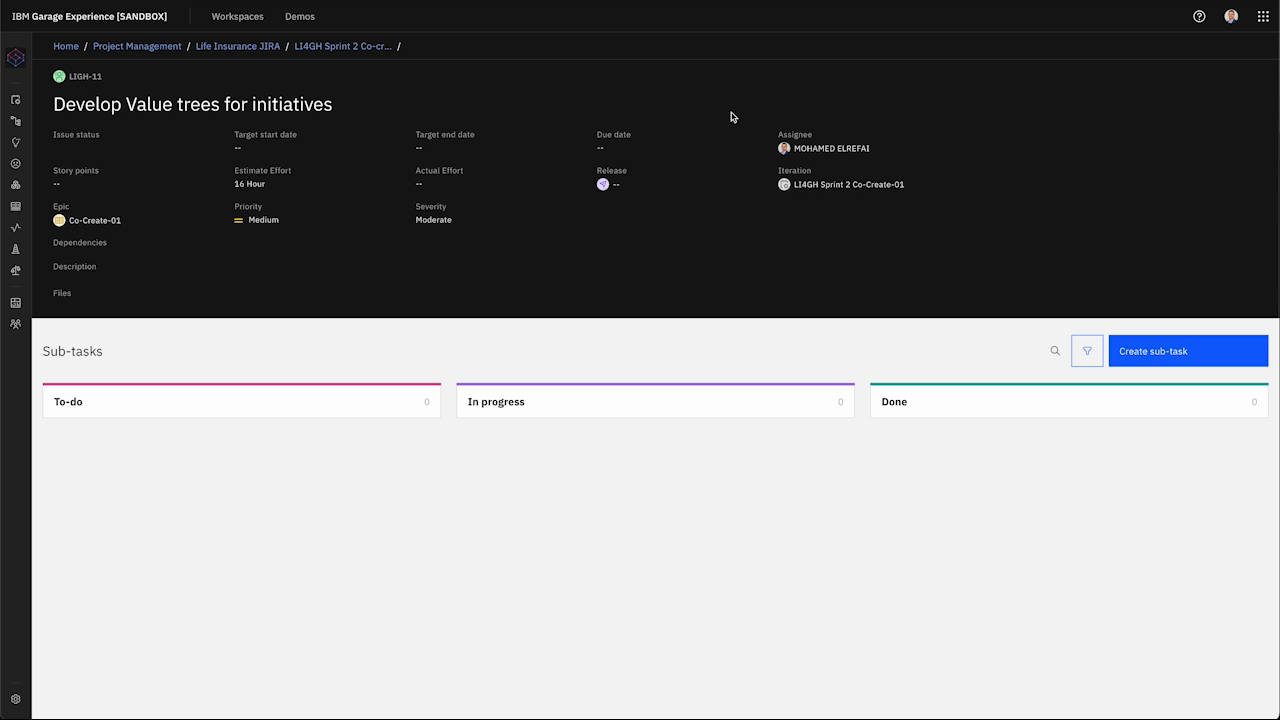
click(331, 50)
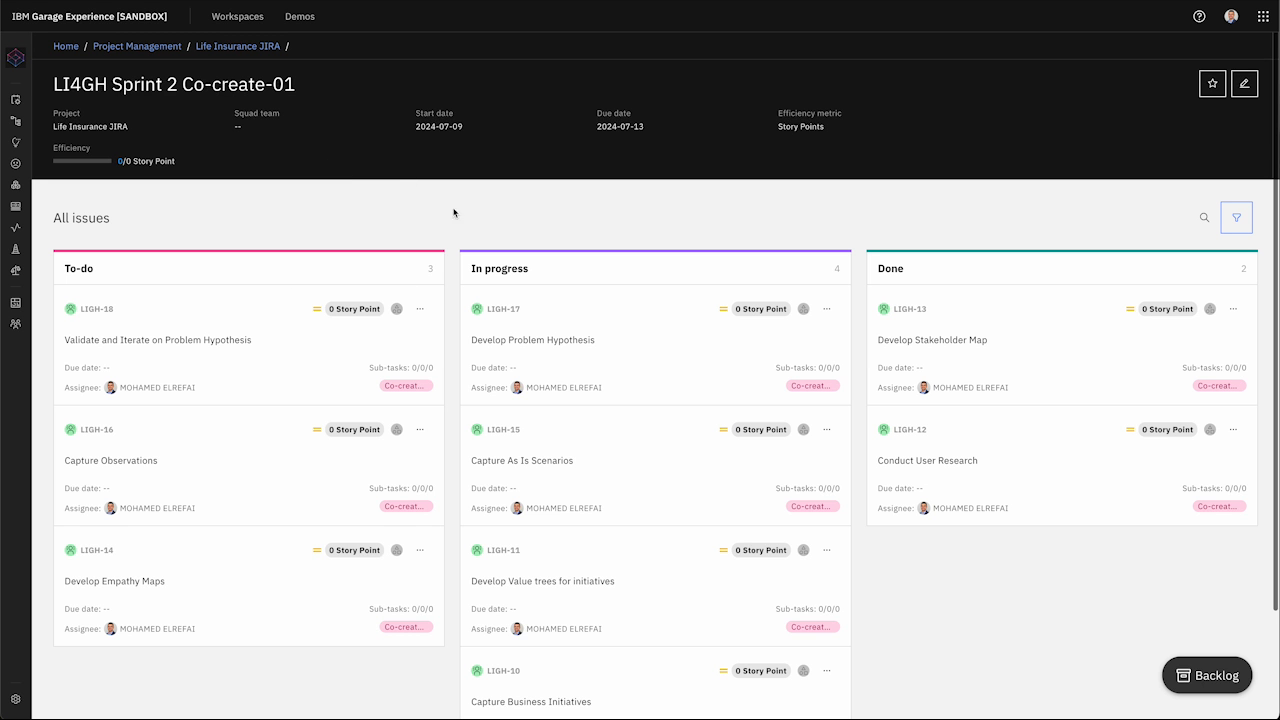
Step: On the Performance dashboard, compare efficiency by last release and iteration, and in hours
mouse_move(26, 84)
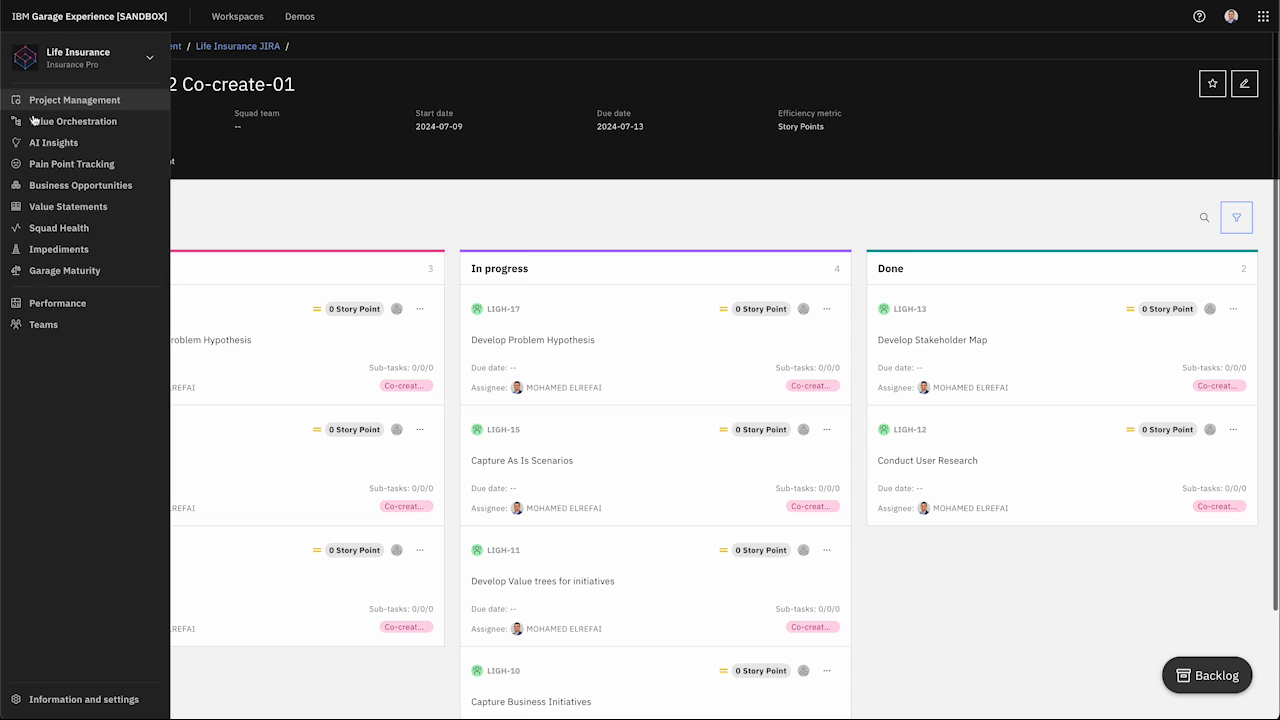
click(88, 302)
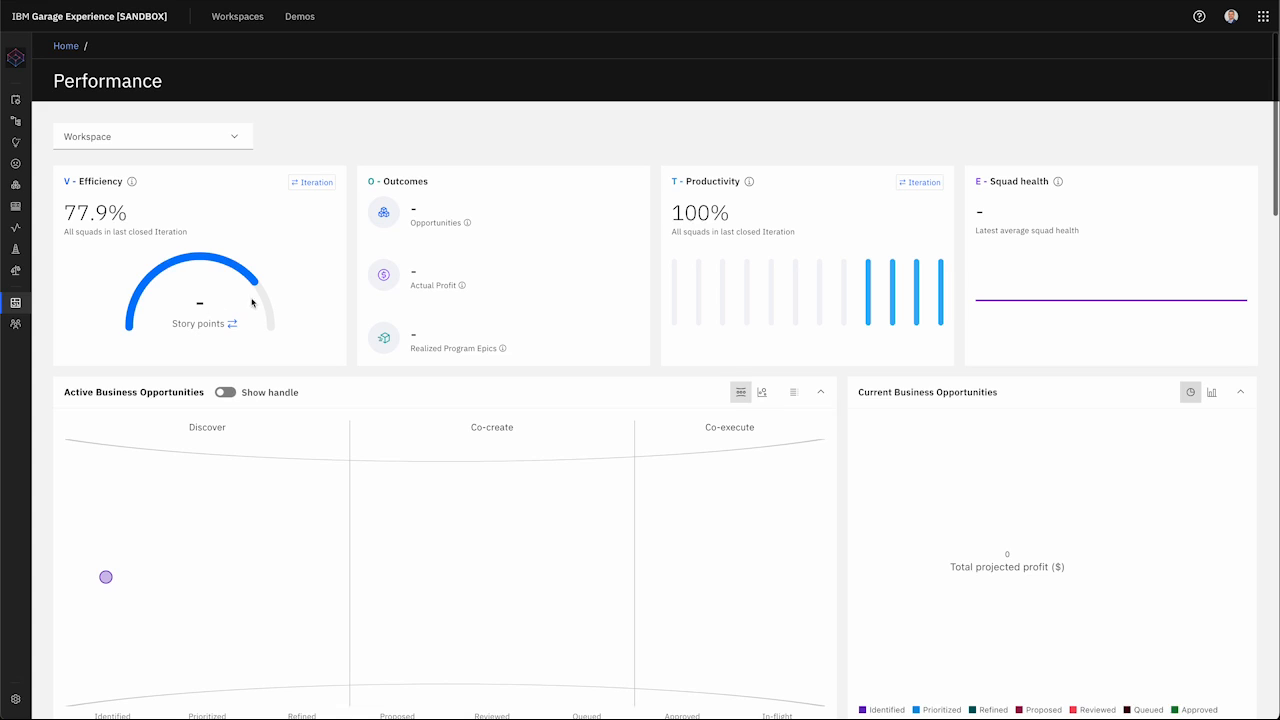
click(310, 184)
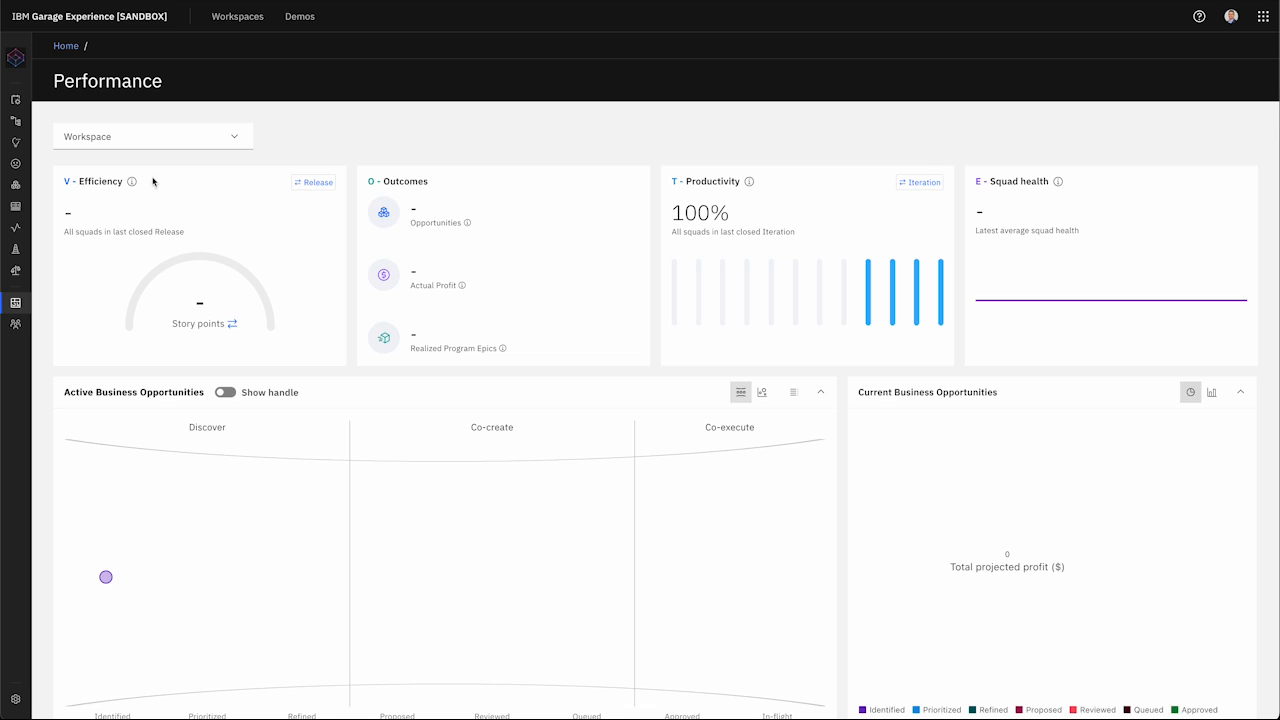
click(233, 324)
click(307, 185)
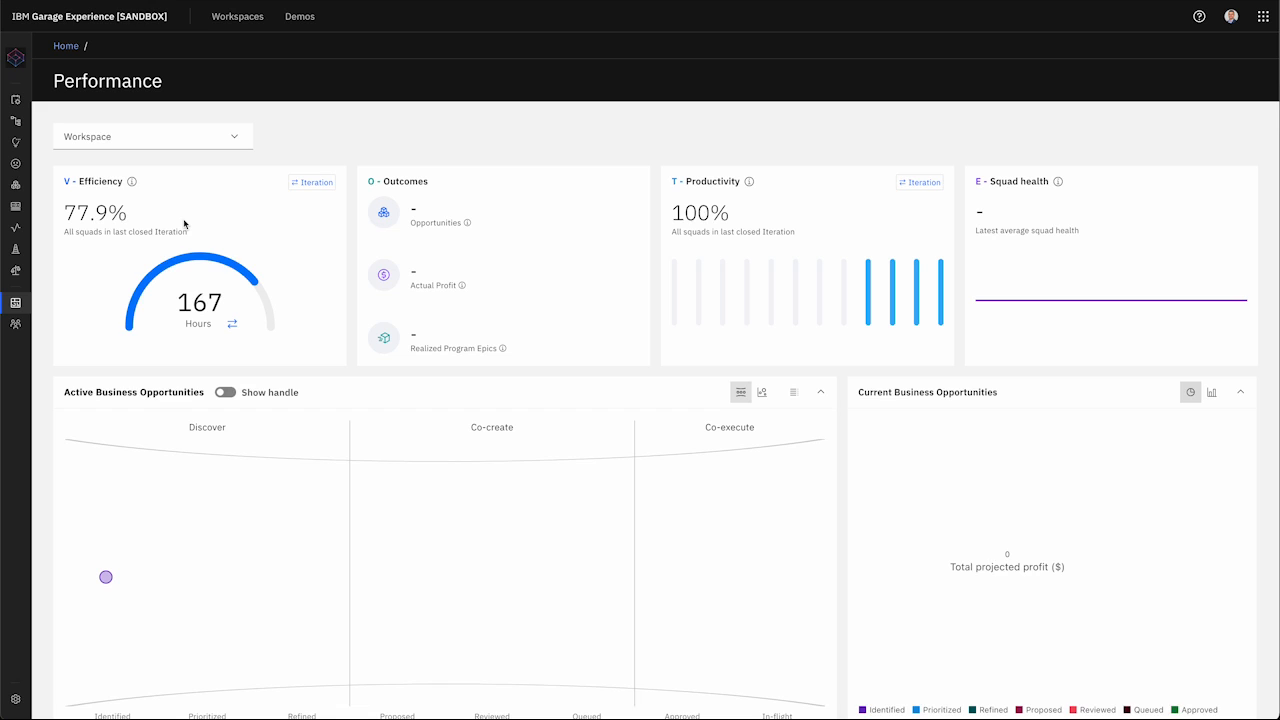
Step: Drill into the 77.9% per-squad efficiency and Discover's 63.6%, then go to Project Management's delivery projects
click(93, 218)
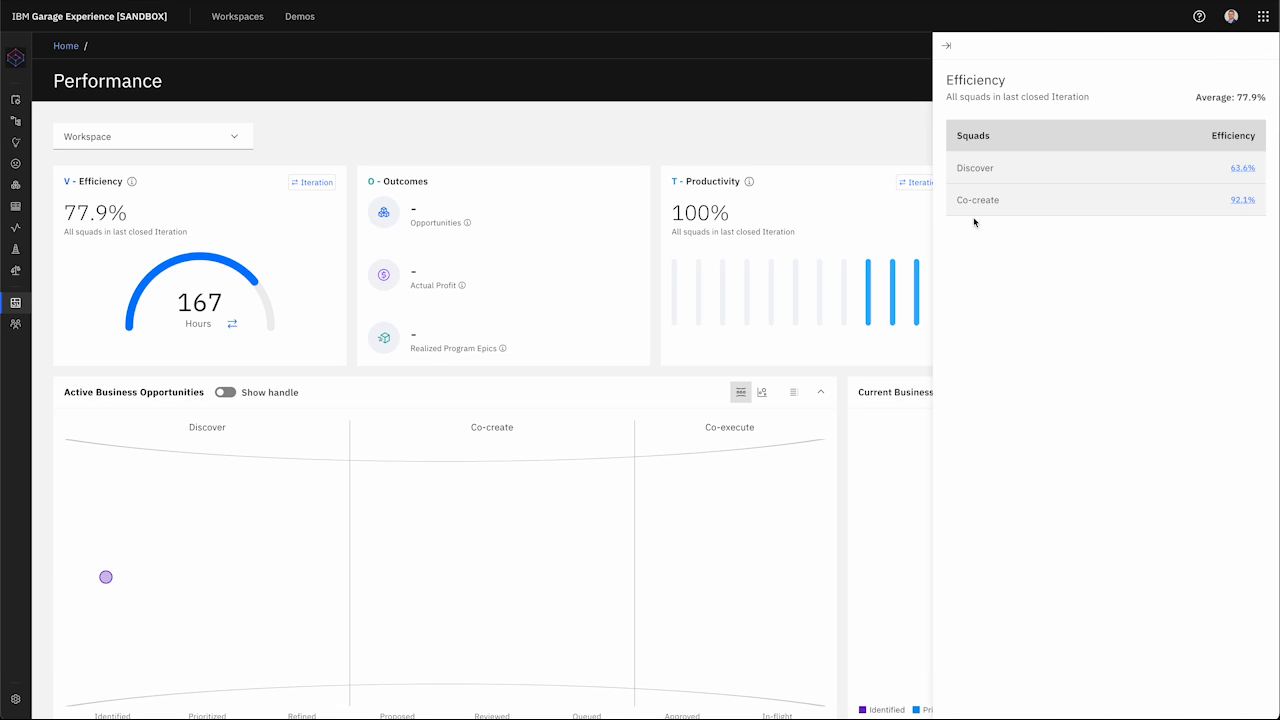
click(1243, 168)
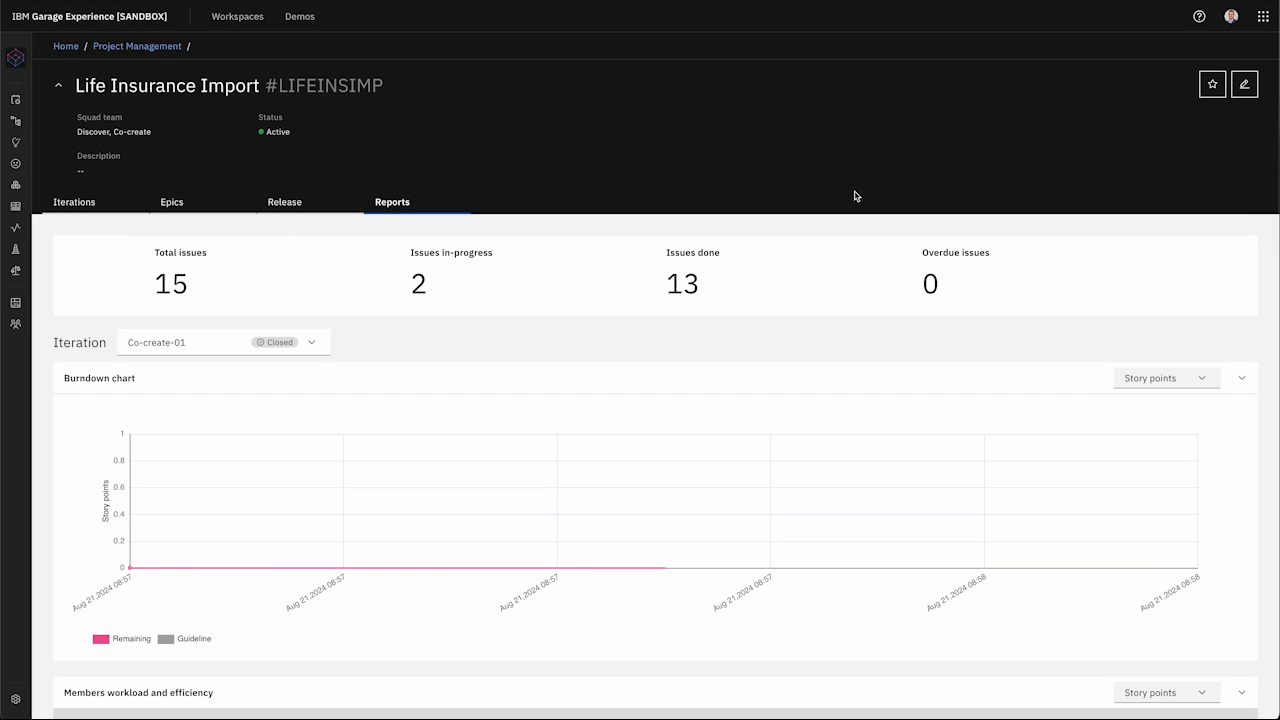
click(121, 20)
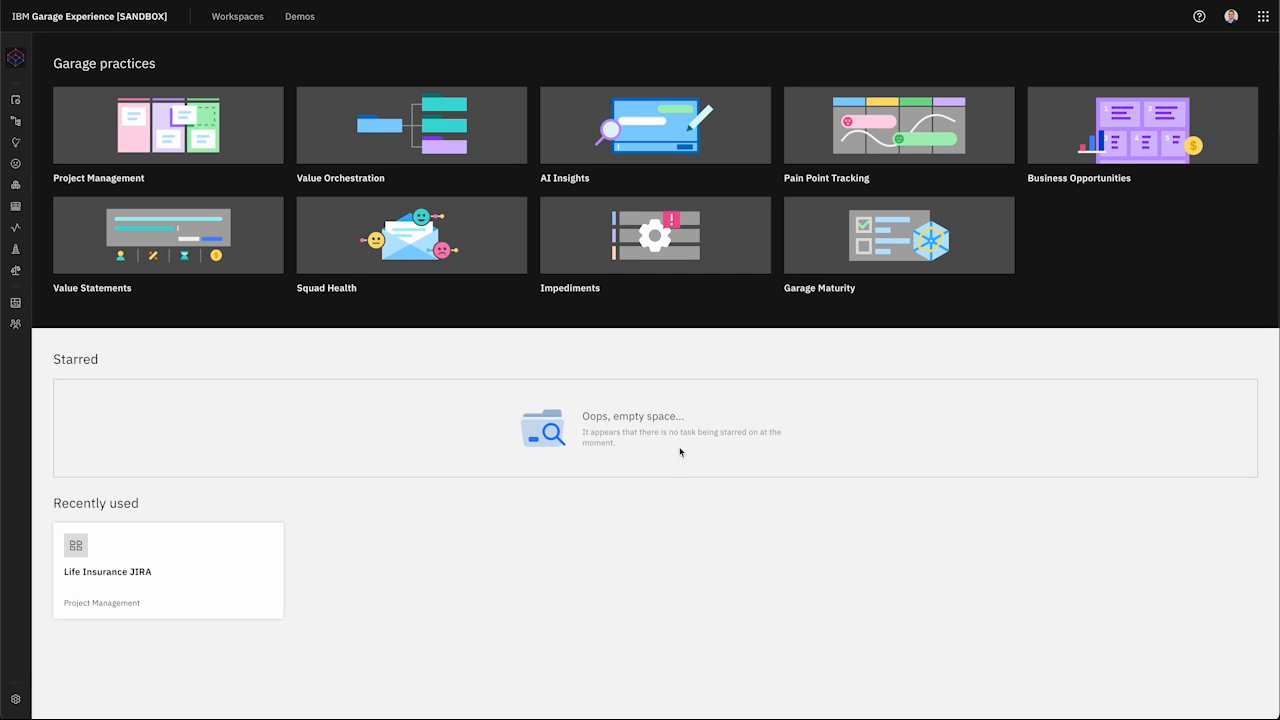
mouse_move(40, 124)
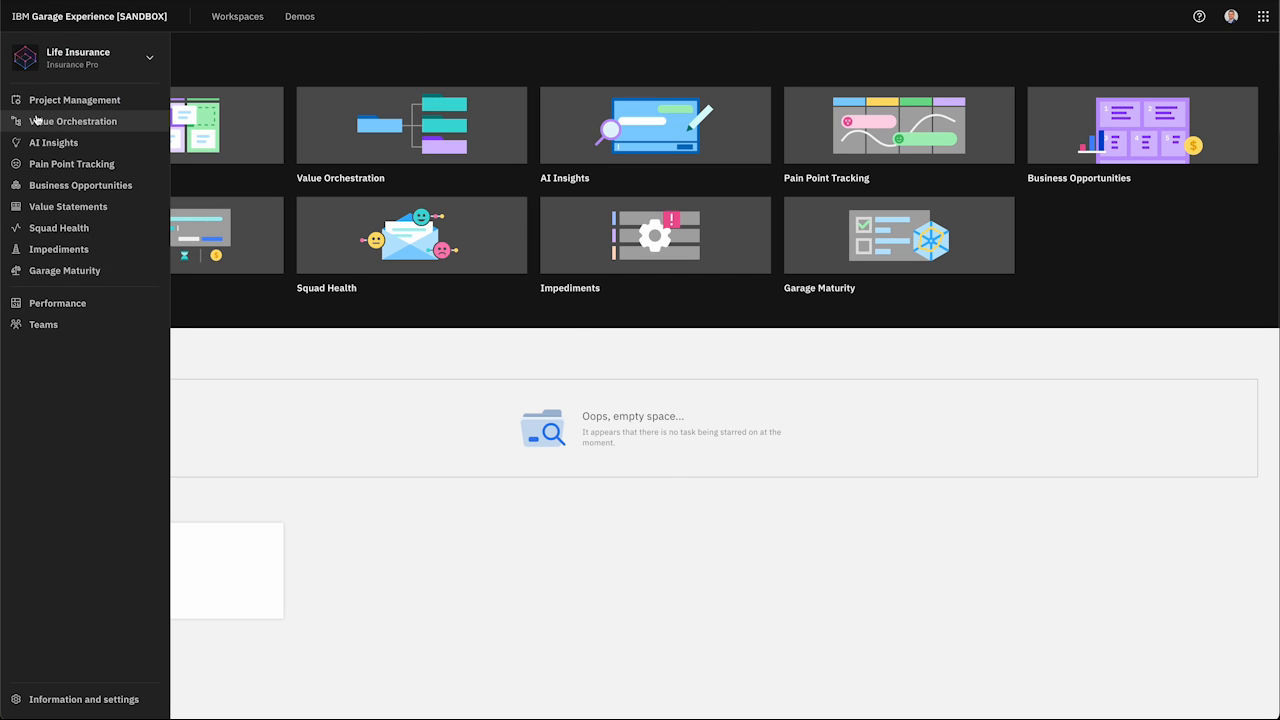
click(66, 108)
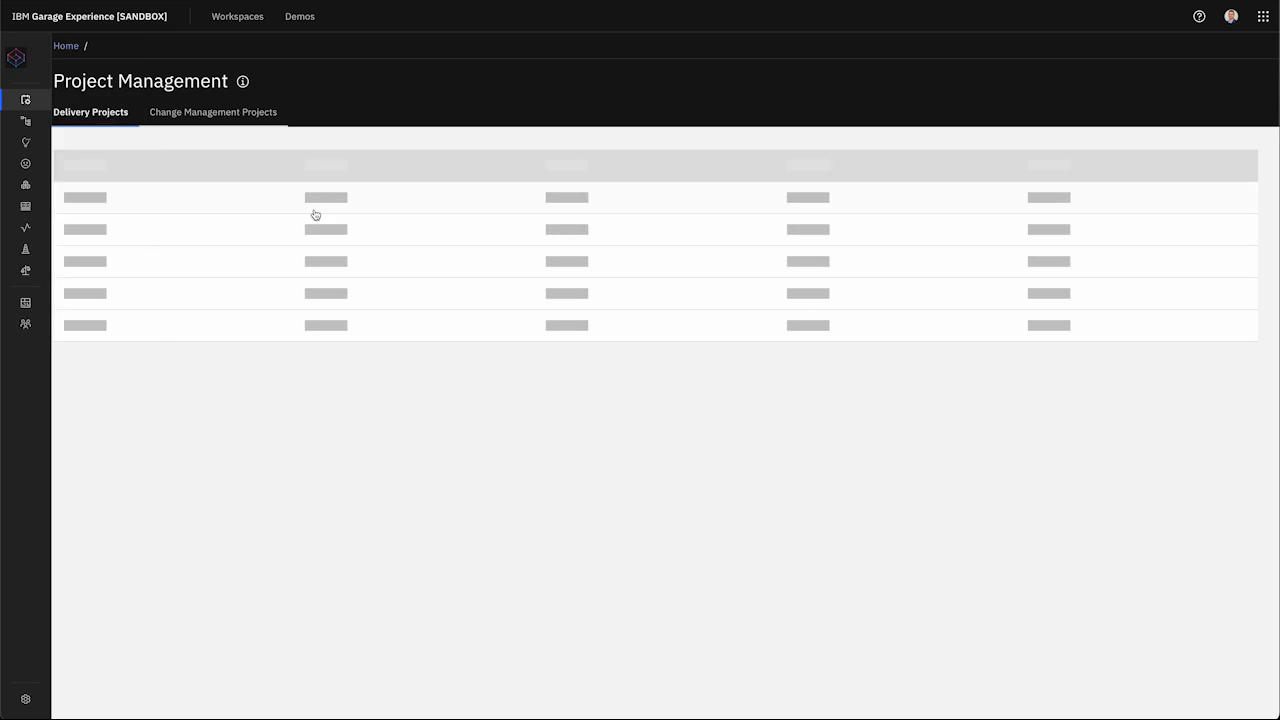